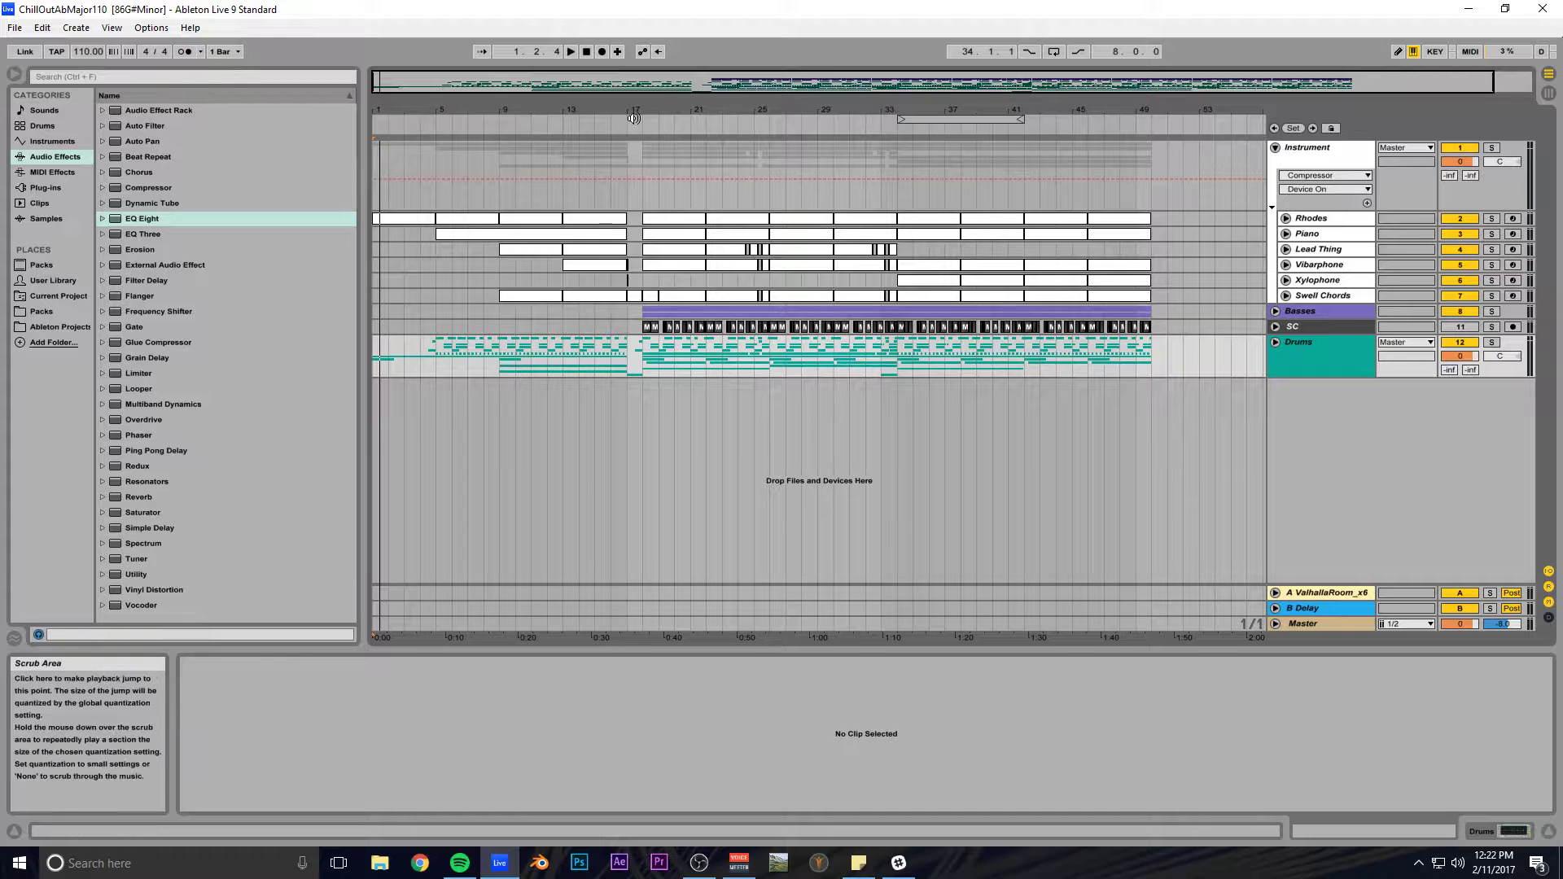
Play the arrangement from the start and examine the Drums group's individual tracks across all sections to the end.
double_click(616, 76)
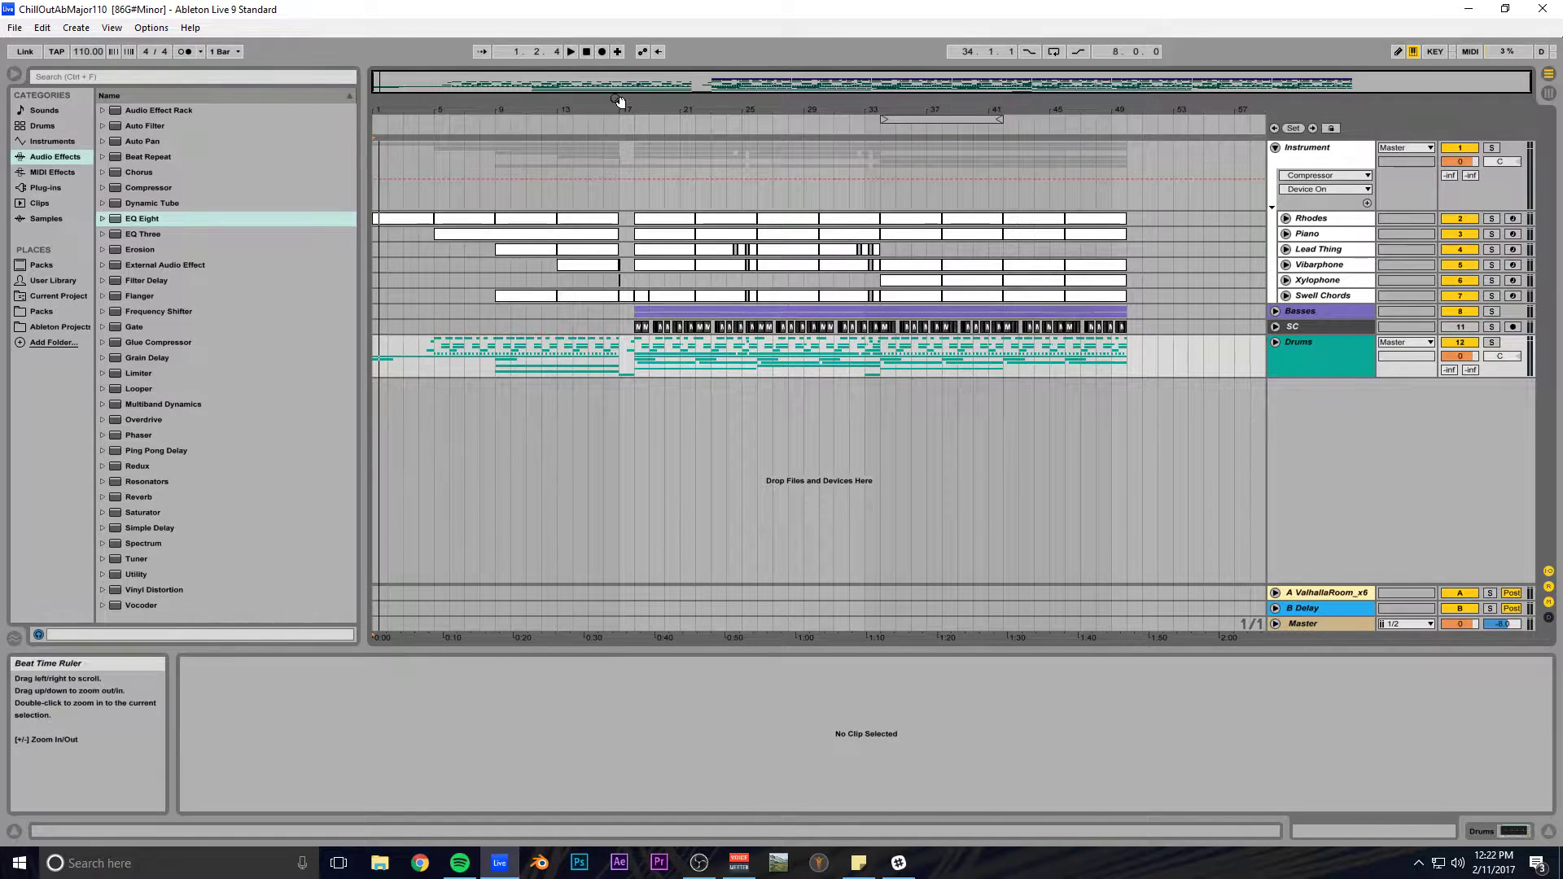
key(space)
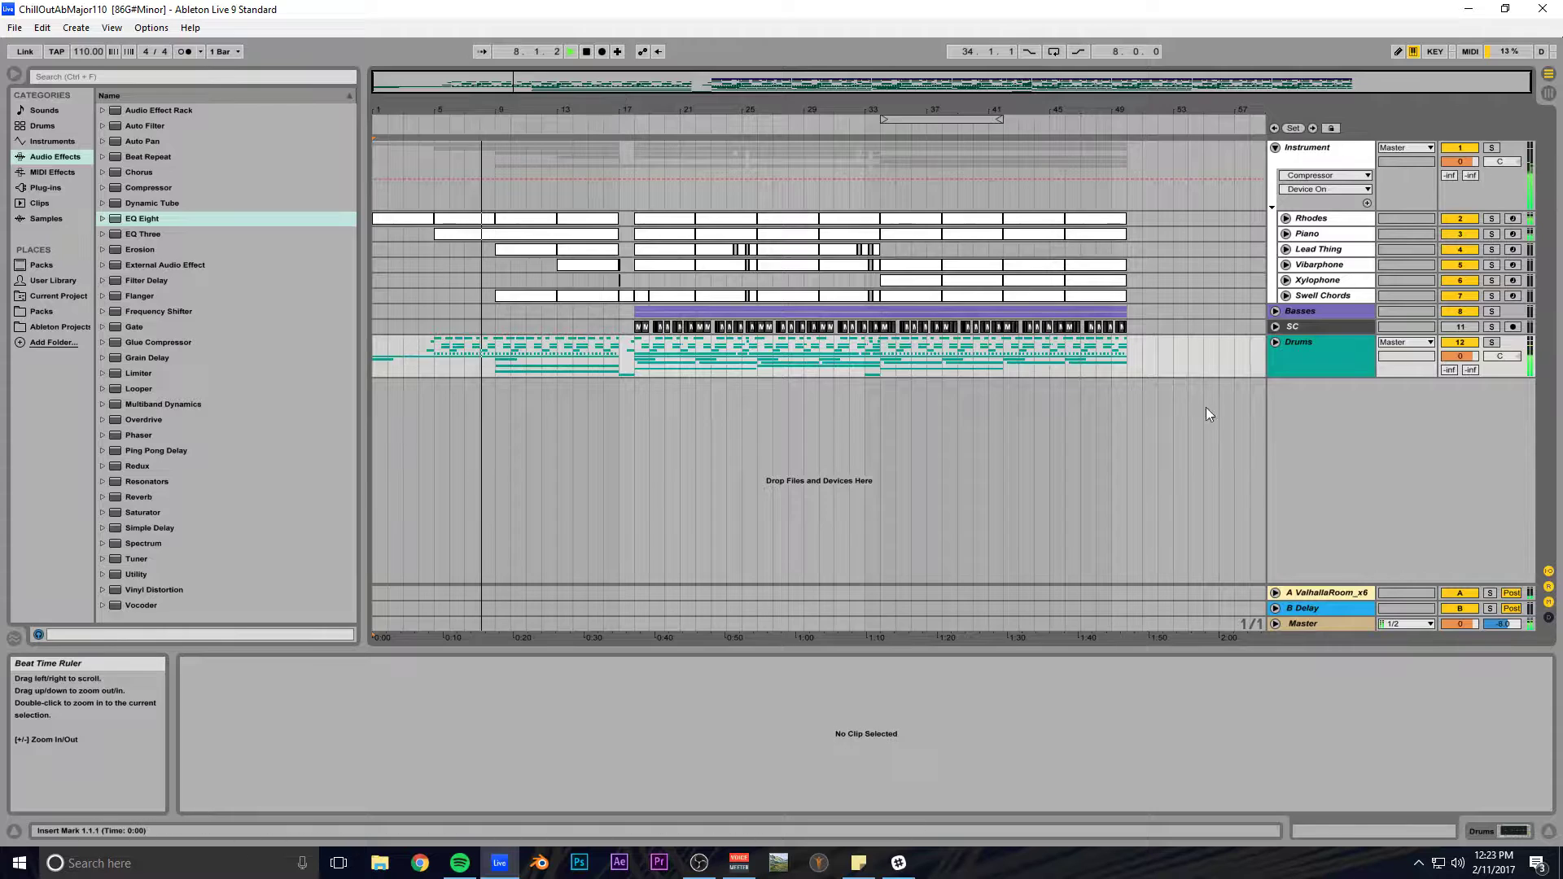
click(1275, 342)
scroll(719, 377, down, 1)
drag(723, 82, 701, 483)
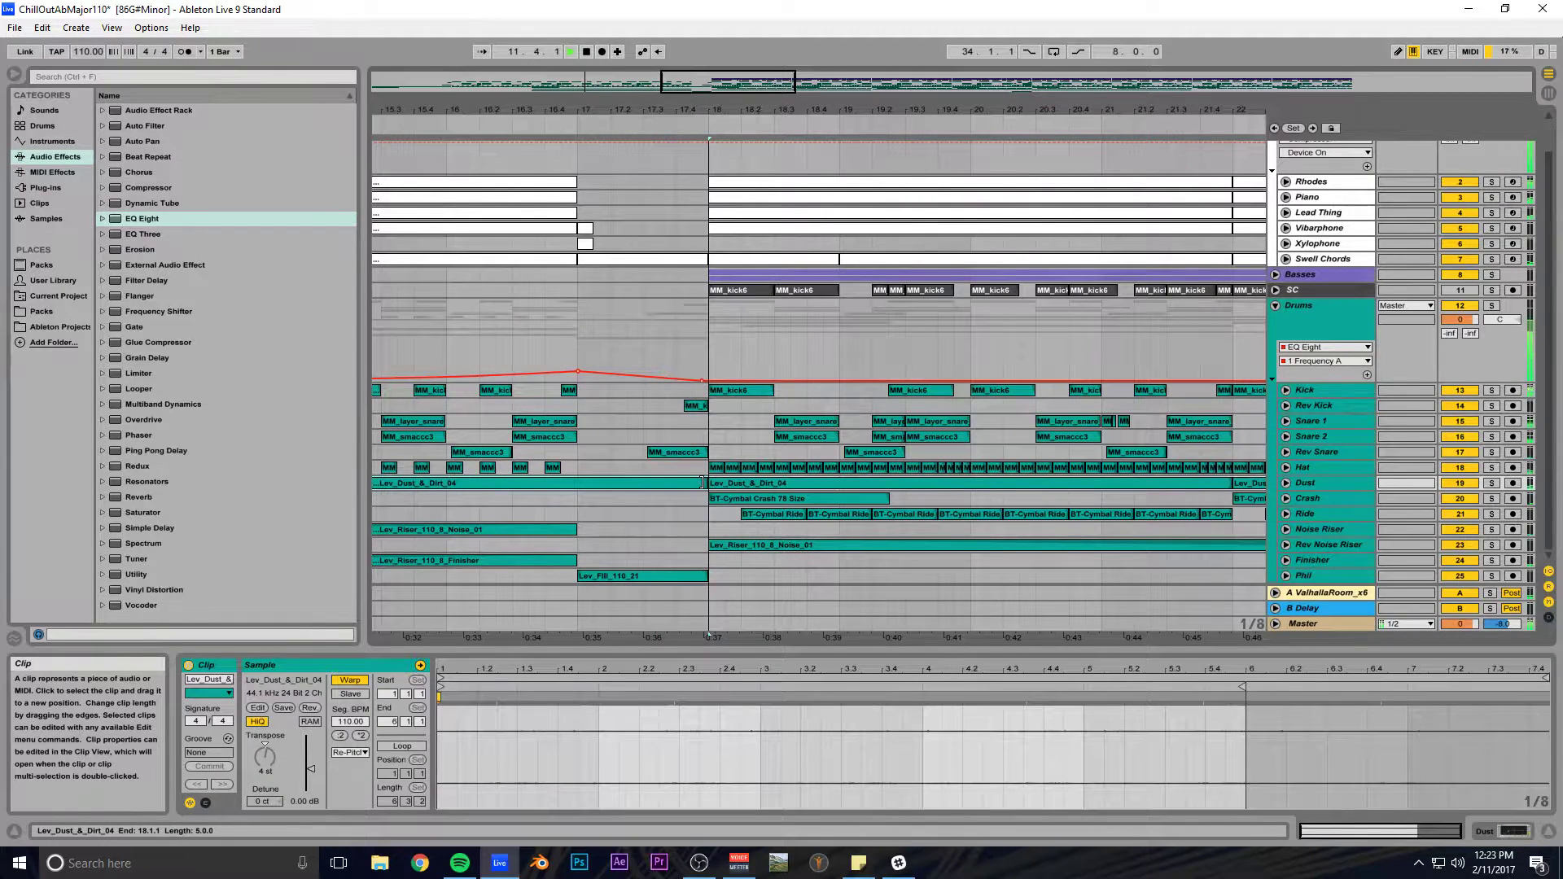
drag(774, 87, 827, 4)
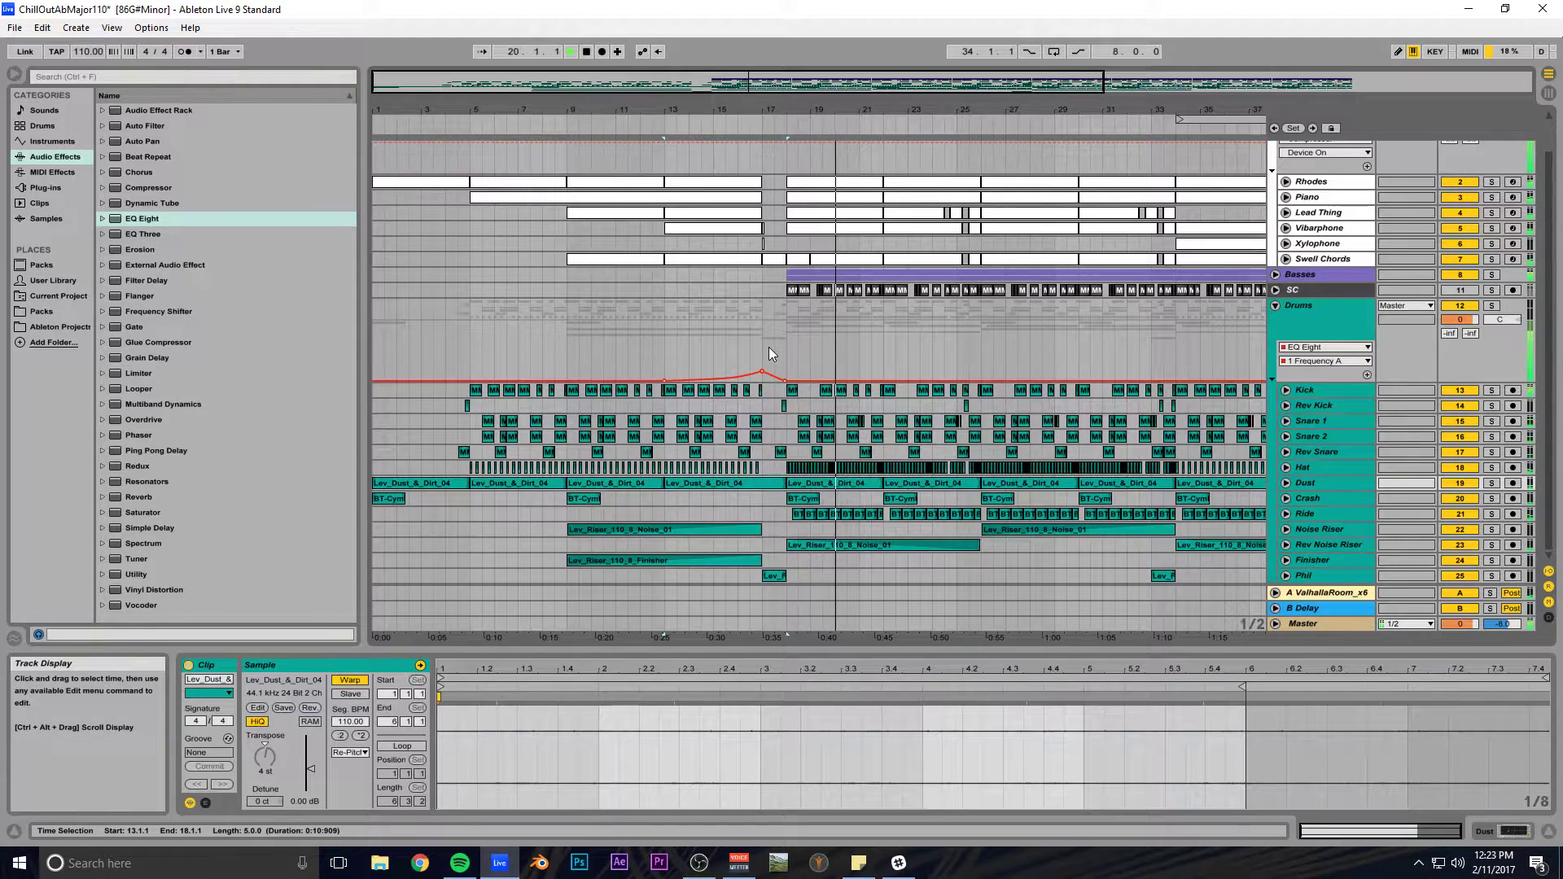
drag(671, 87, 913, 66)
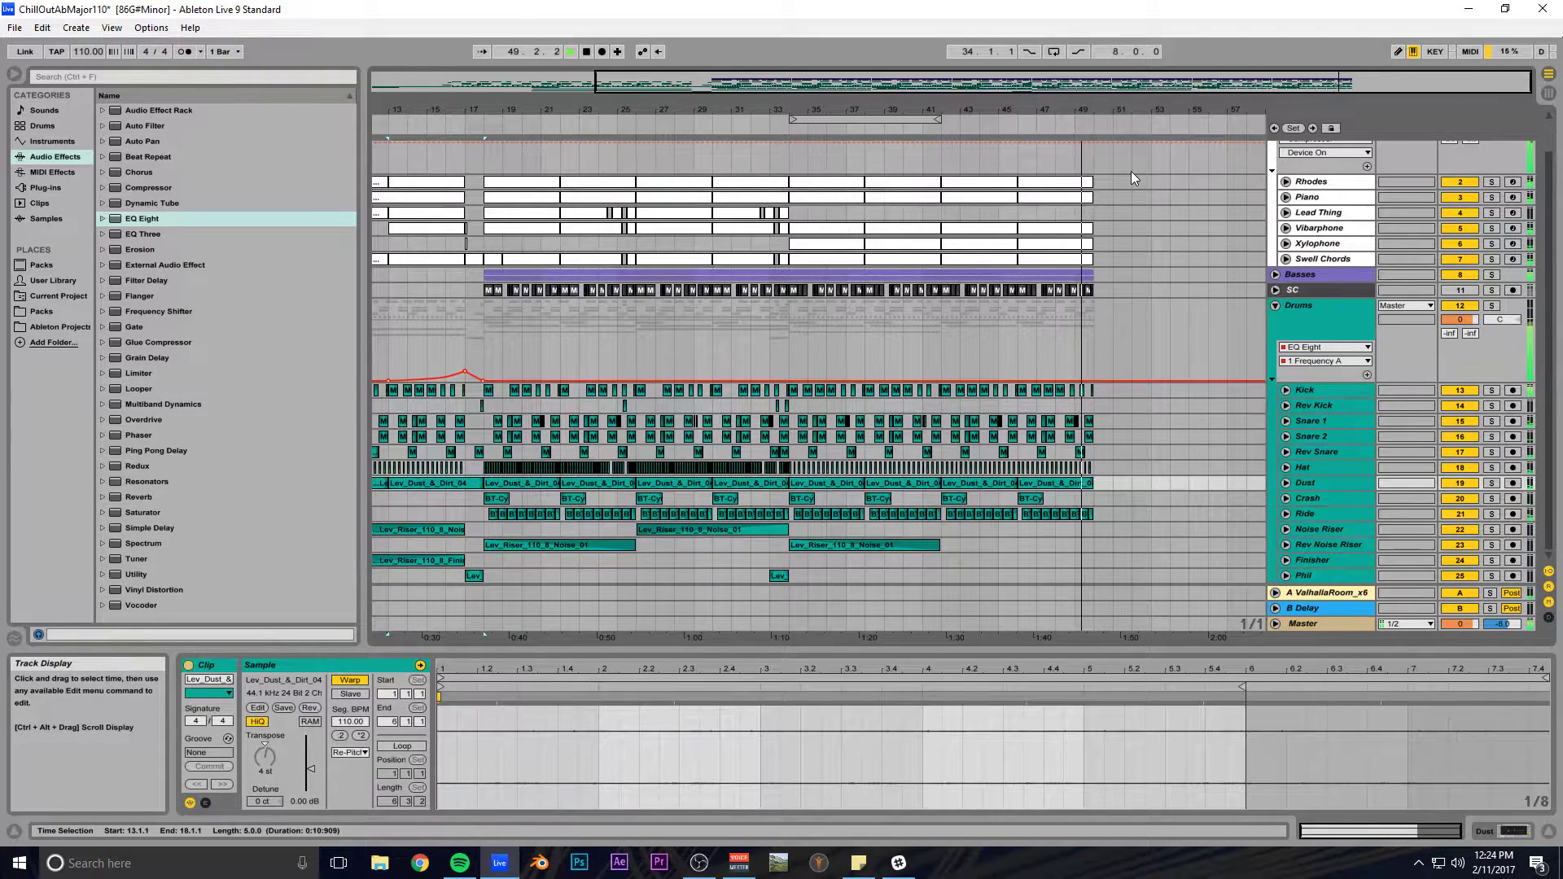
key(space)
drag(792, 83, 786, 37)
drag(495, 340, 756, 327)
drag(649, 329, 576, 330)
click(490, 329)
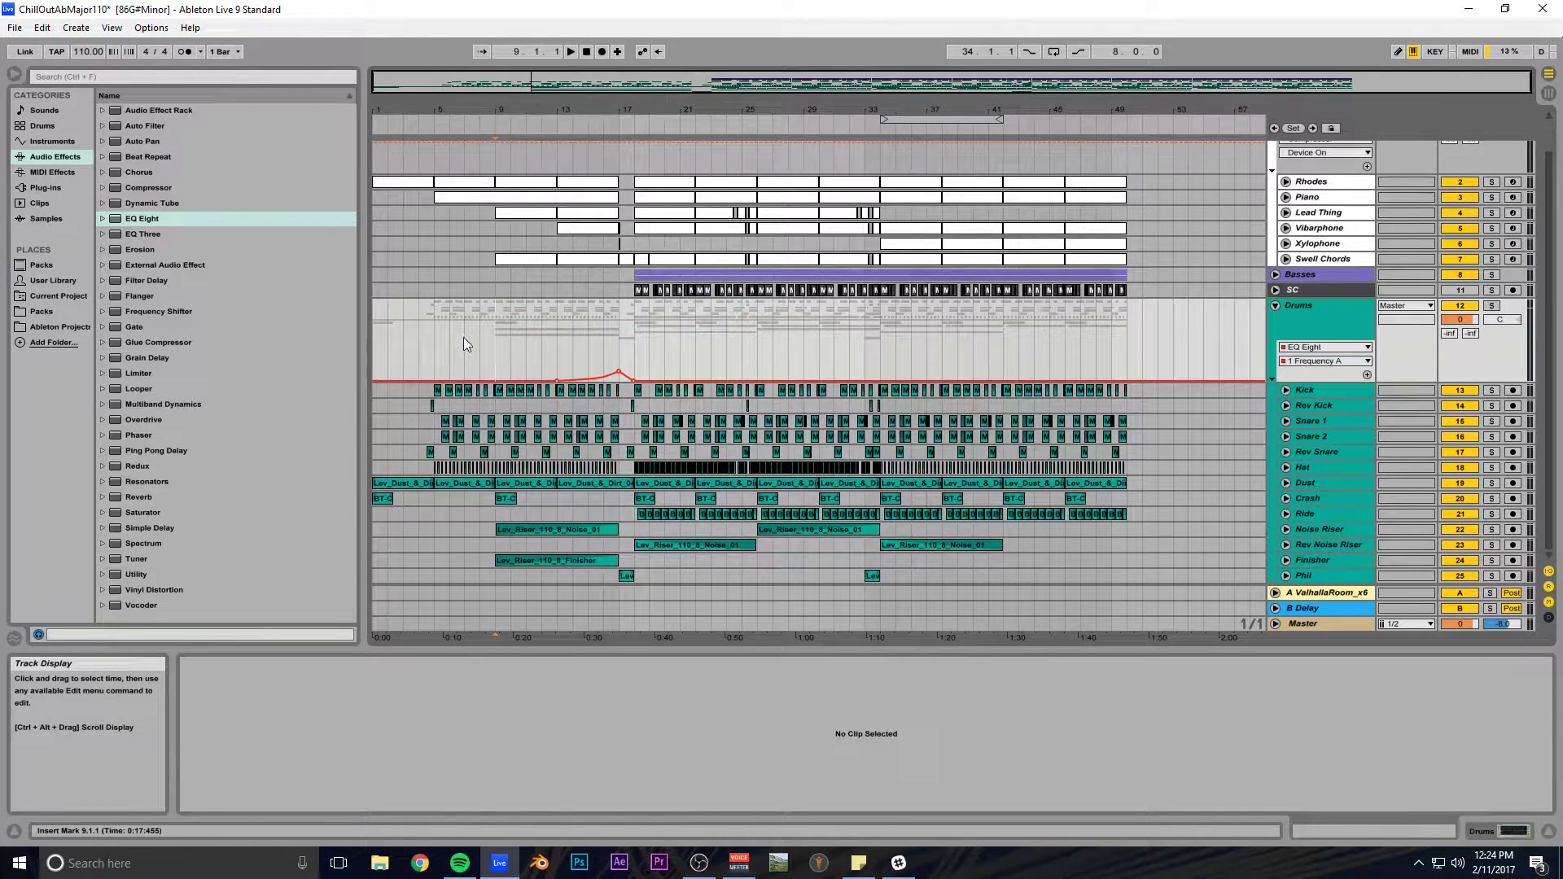
drag(636, 79, 600, 86)
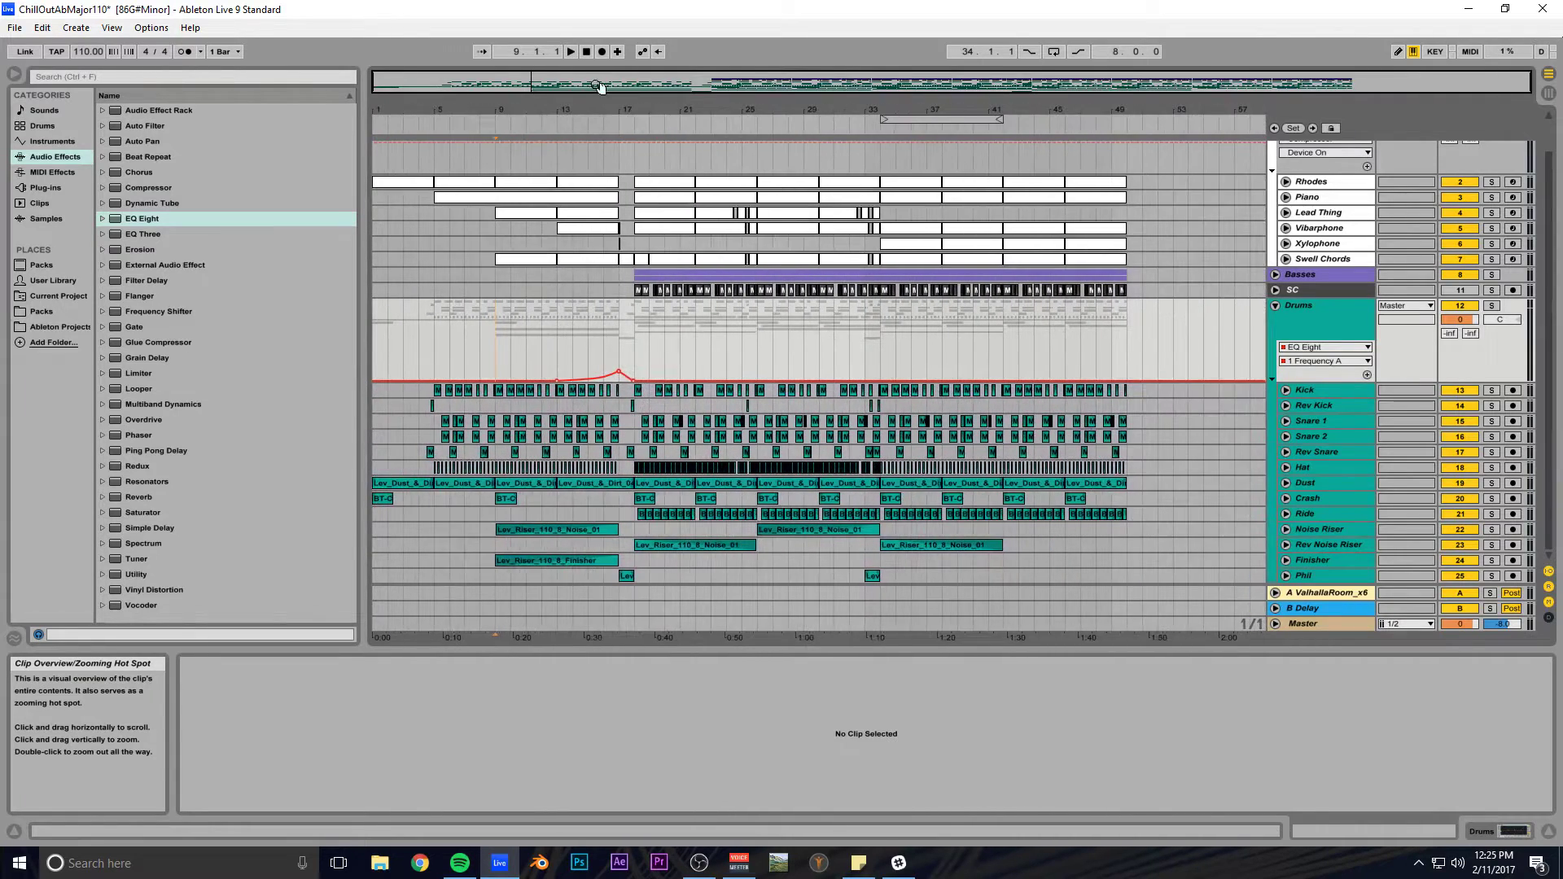
Duplicate the Rhodes track in the Instrument group and deactivate the original.
click(636, 165)
click(1287, 182)
click(1312, 182)
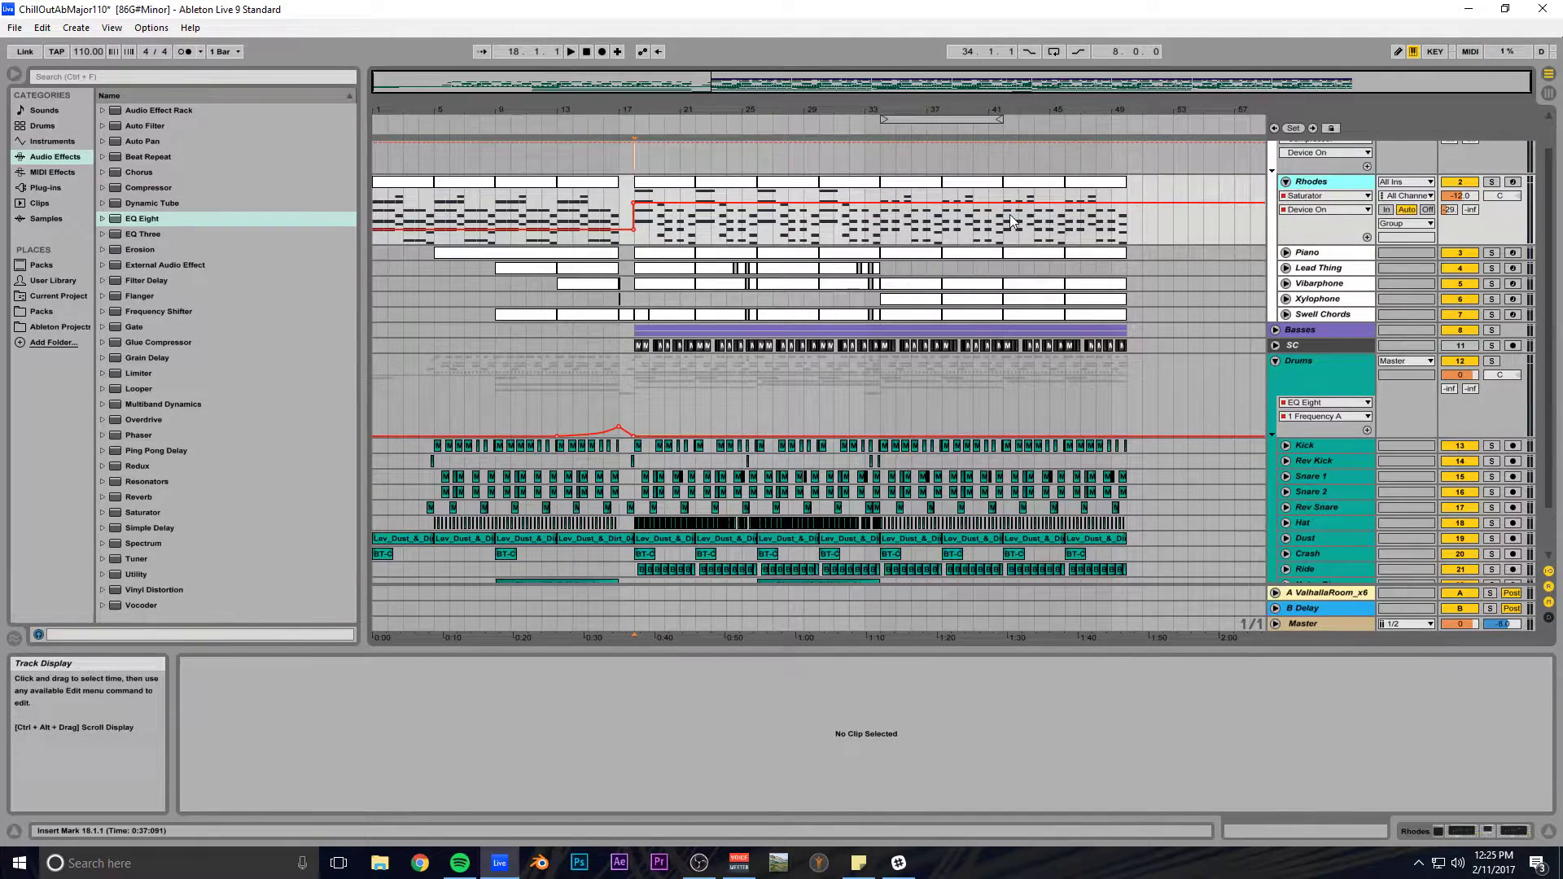
key(ctrl+d)
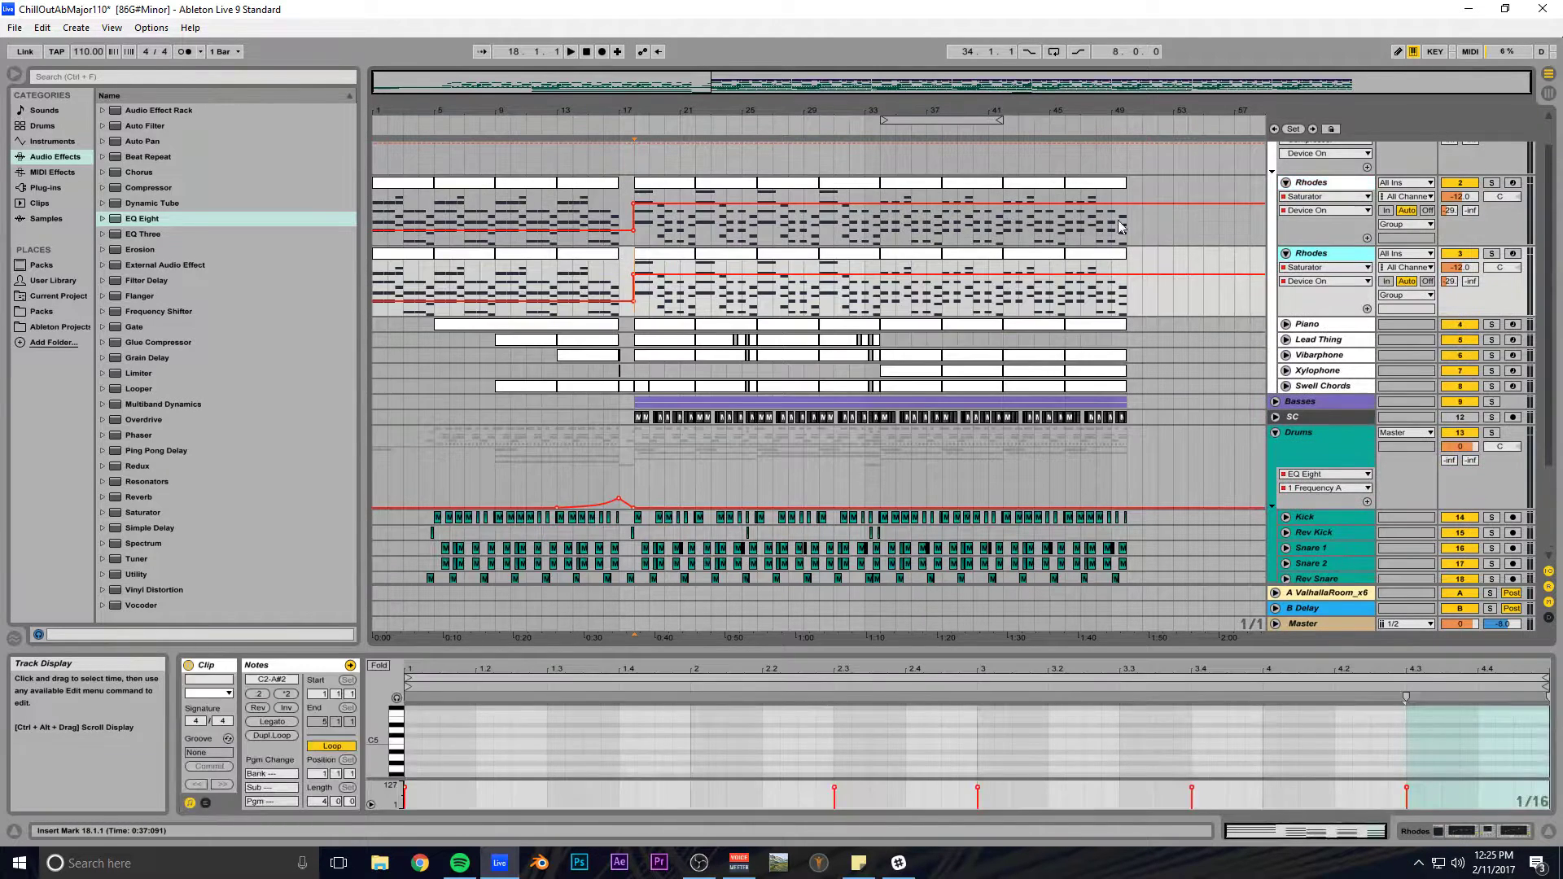
click(1463, 182)
Remove the Saturator and the second EQ Eight from the duplicated Rhodes track's device chain.
click(1327, 255)
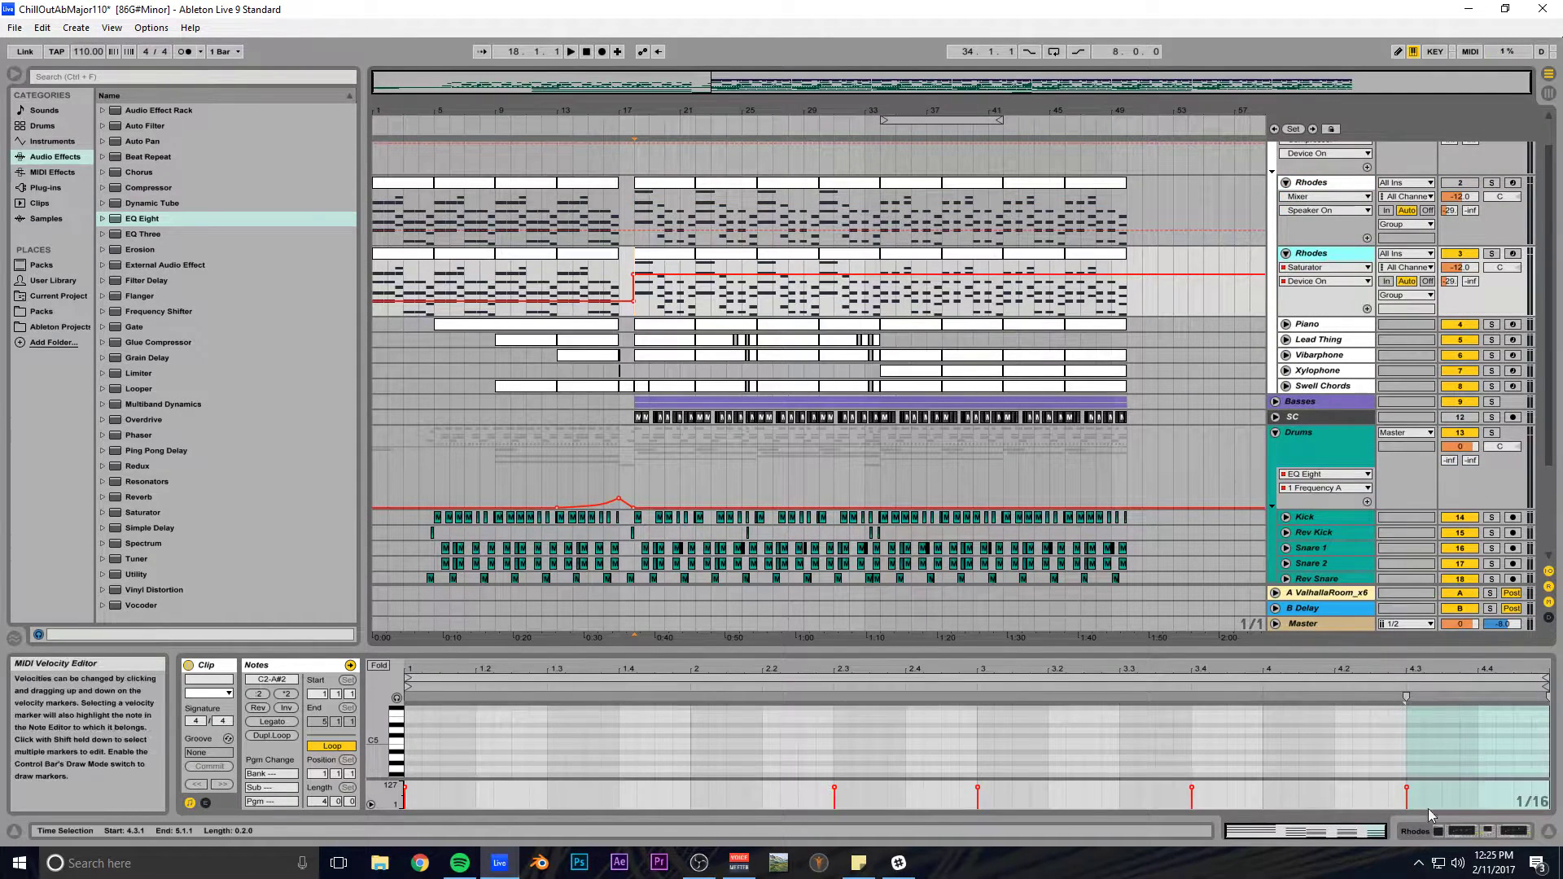
key(shift+Tab)
key(0)
key(space)
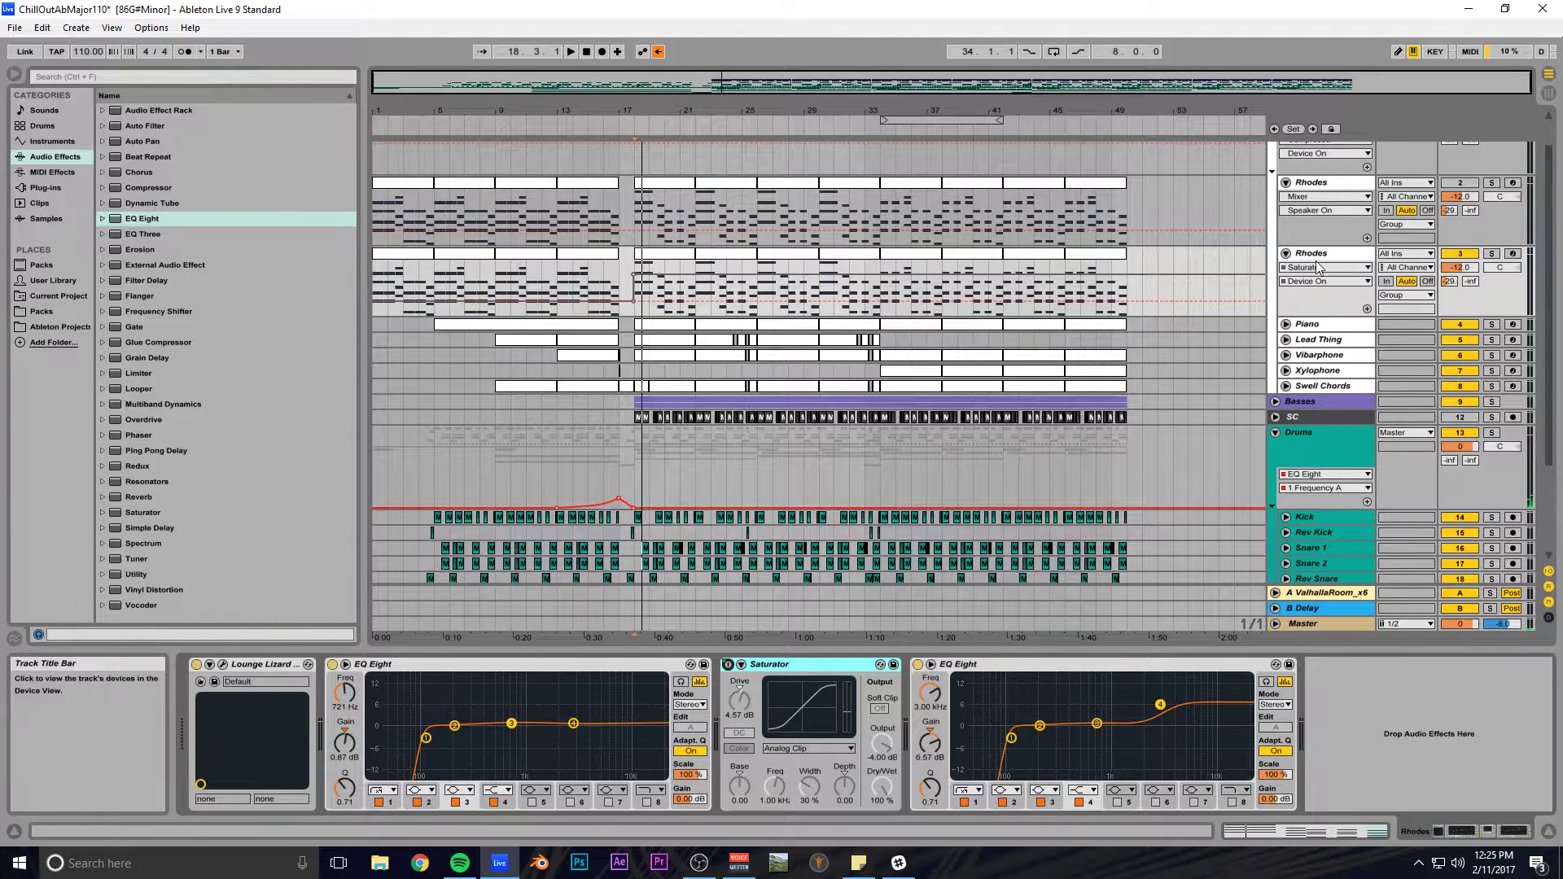
scroll(1316, 279, up, 1)
click(1319, 298)
click(1319, 219)
click(1306, 292)
click(796, 662)
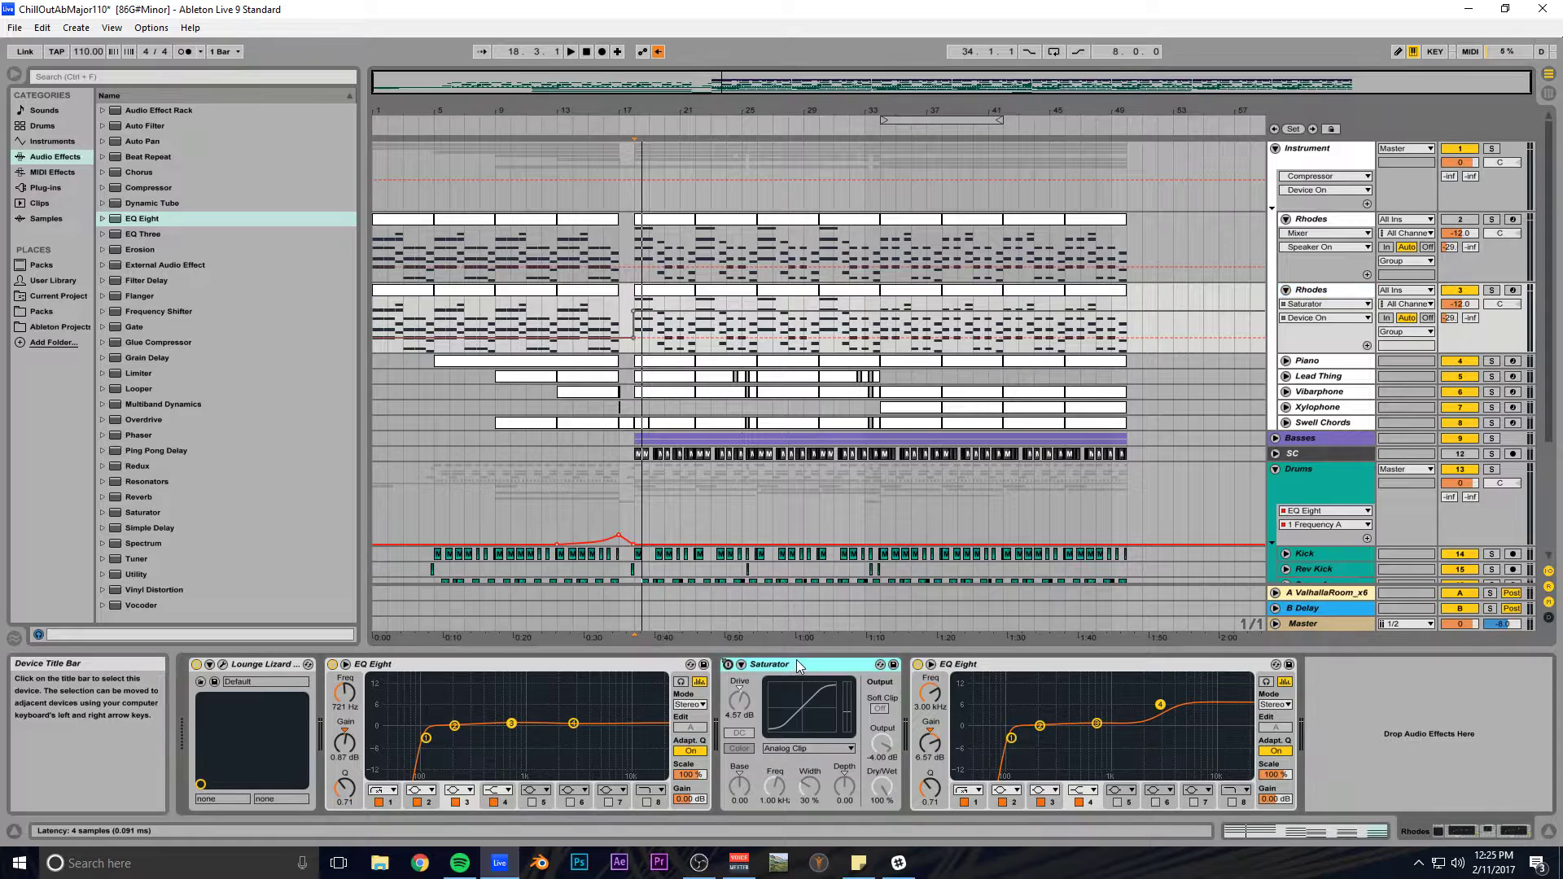
key(Delete)
key(Delete)
Audition the duplicated Rhodes track in solo from bar 18 and switch its Lounge Lizard program to 3 - BFly Rhodes Mark V.
click(222, 665)
click(771, 55)
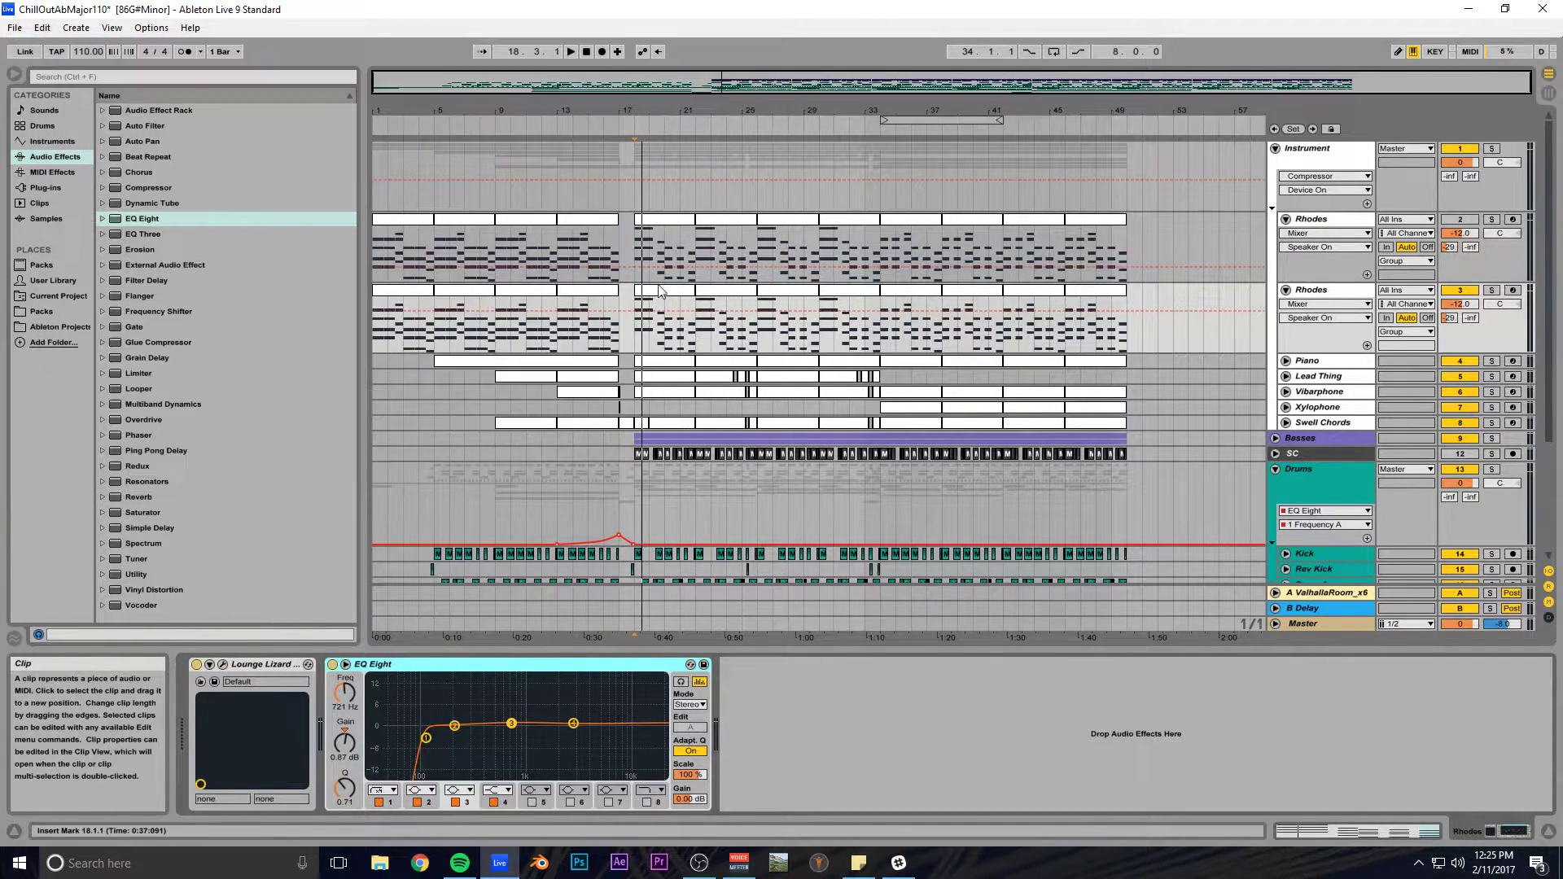
click(1492, 291)
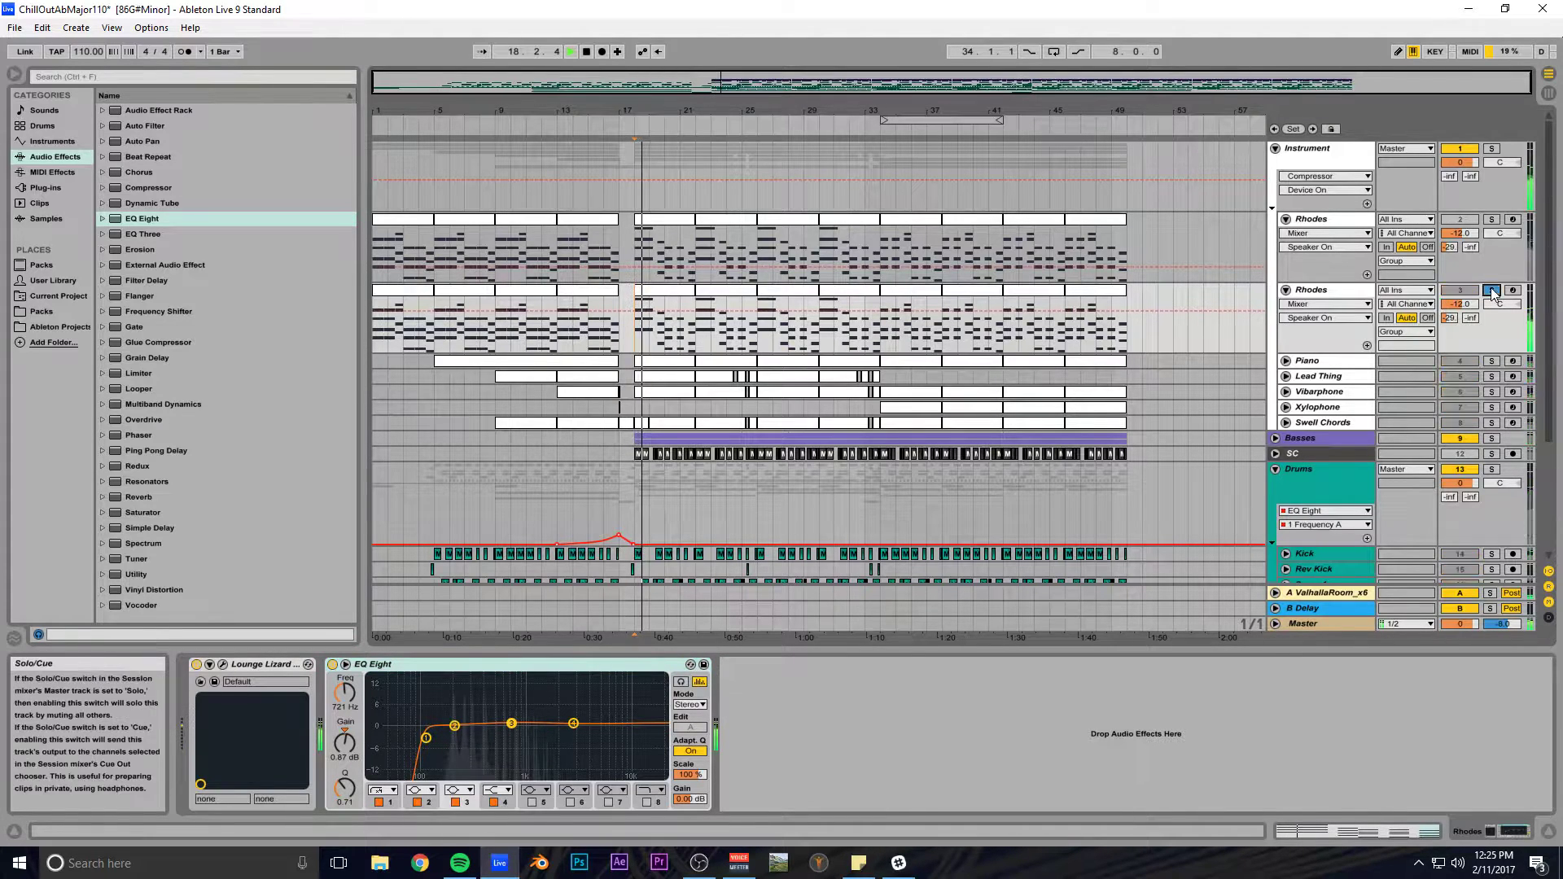
click(222, 665)
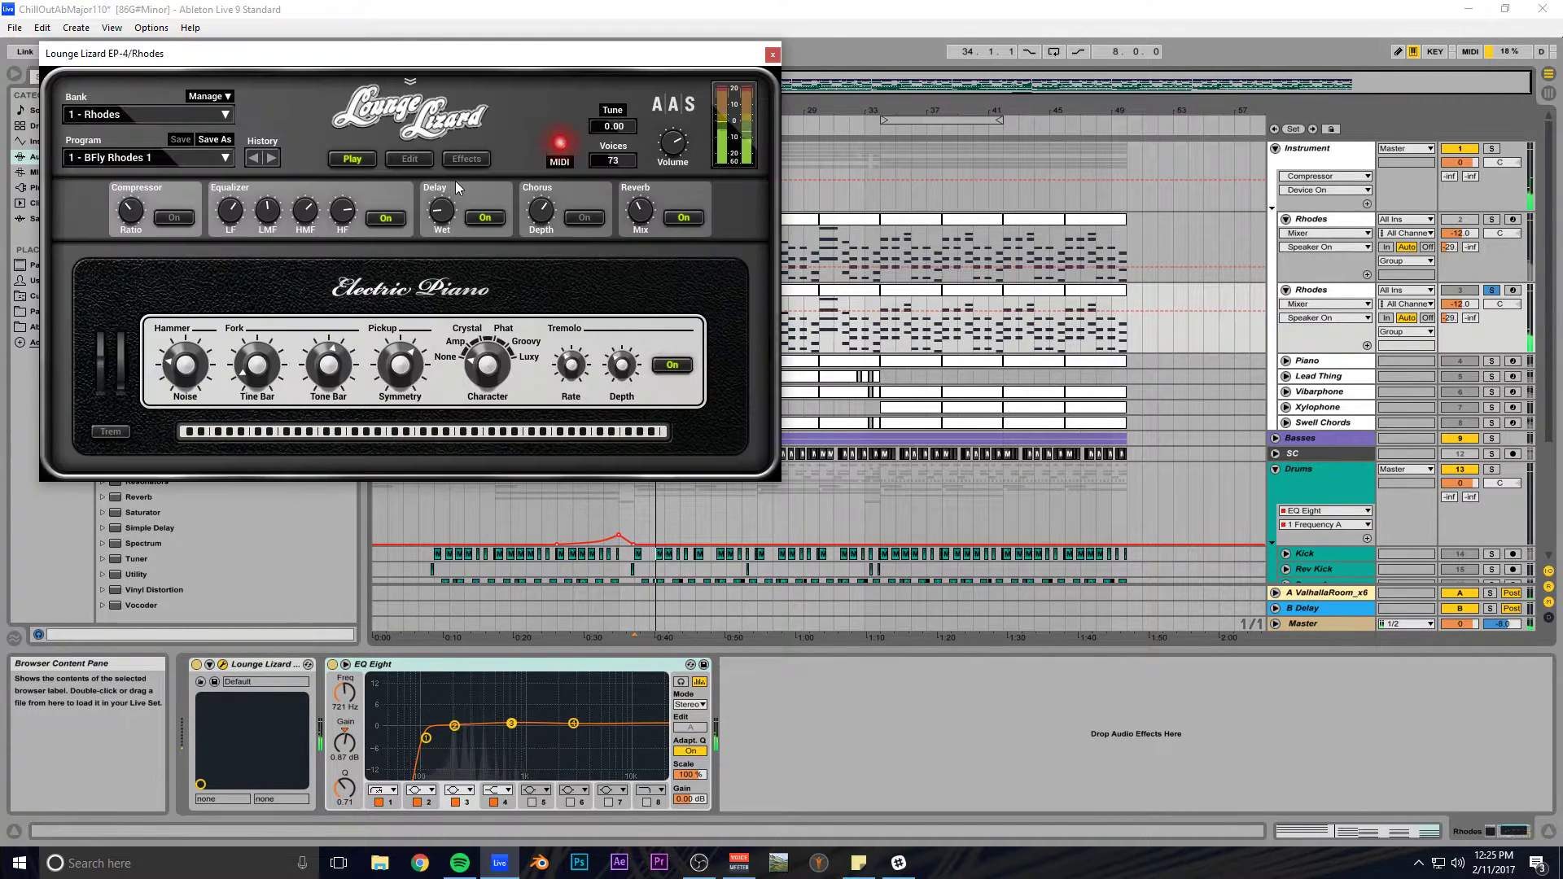
click(212, 159)
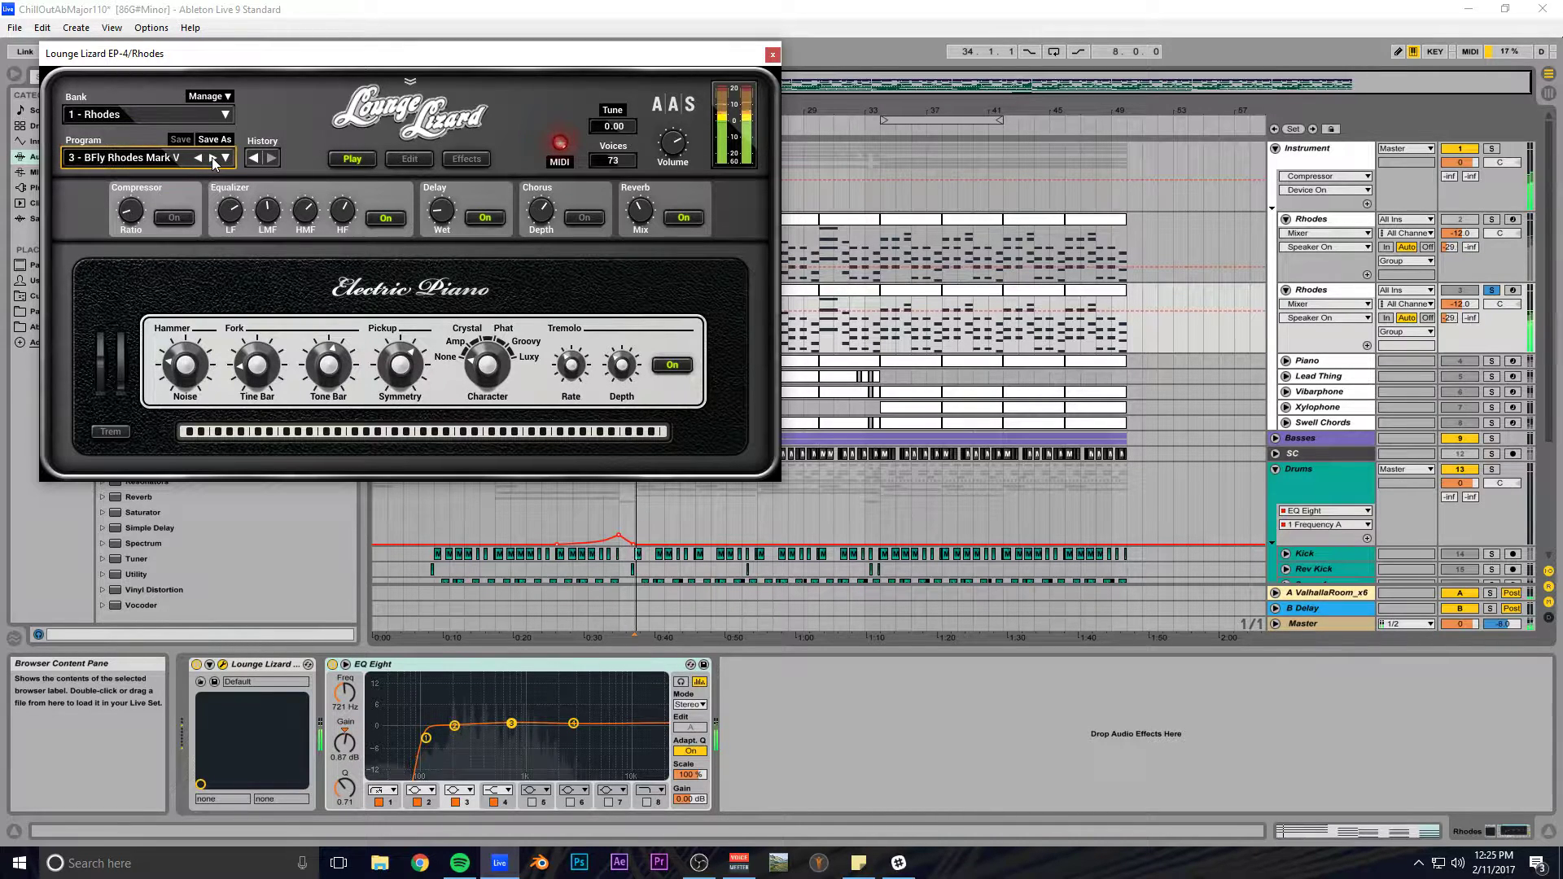
click(1492, 291)
Raise band 4 of the duplicated Rhodes track's EQ Eight to 6.57 dB at 2.69 kHz and save the Live set.
key(space)
key(space)
drag(573, 723, 570, 704)
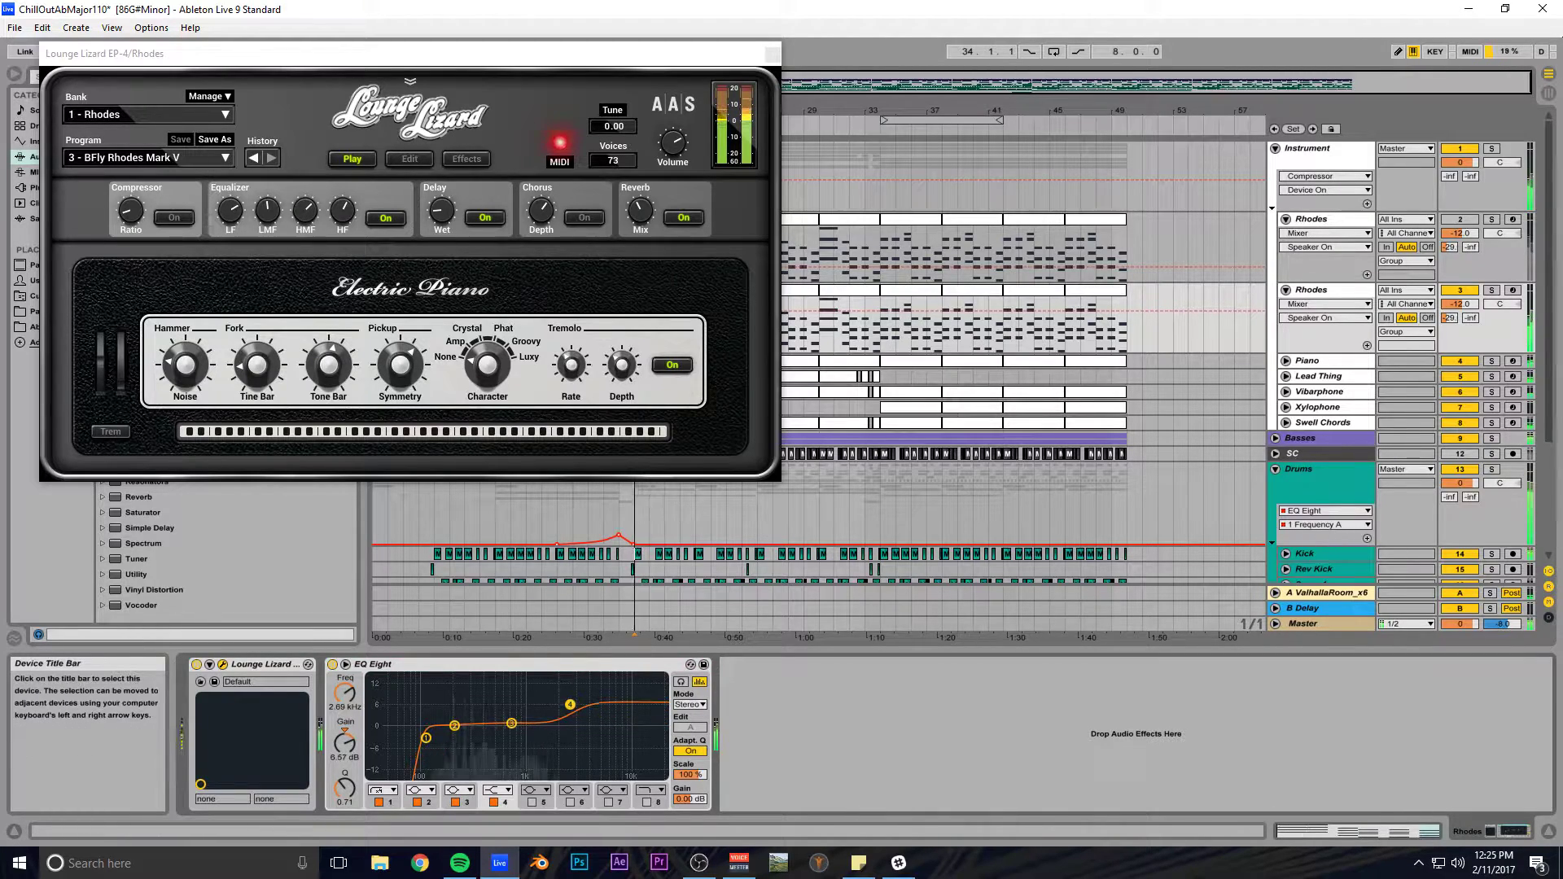
click(772, 54)
drag(831, 84, 787, 210)
key(ctrl+s)
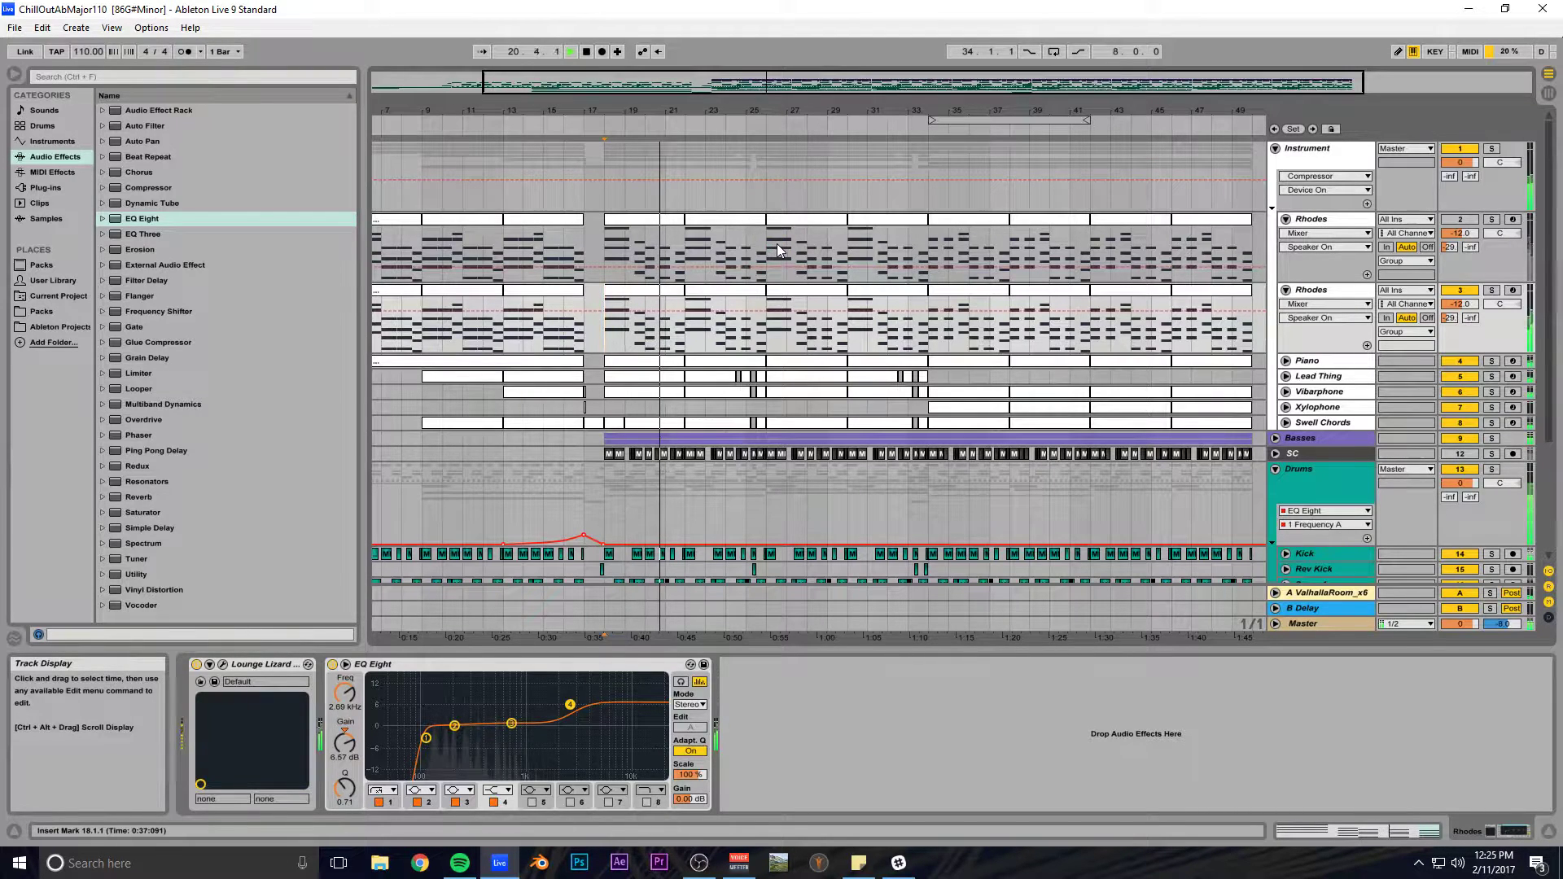
Deactivate all clips on the original Rhodes track, from bar 1 to bar 50.
click(1322, 224)
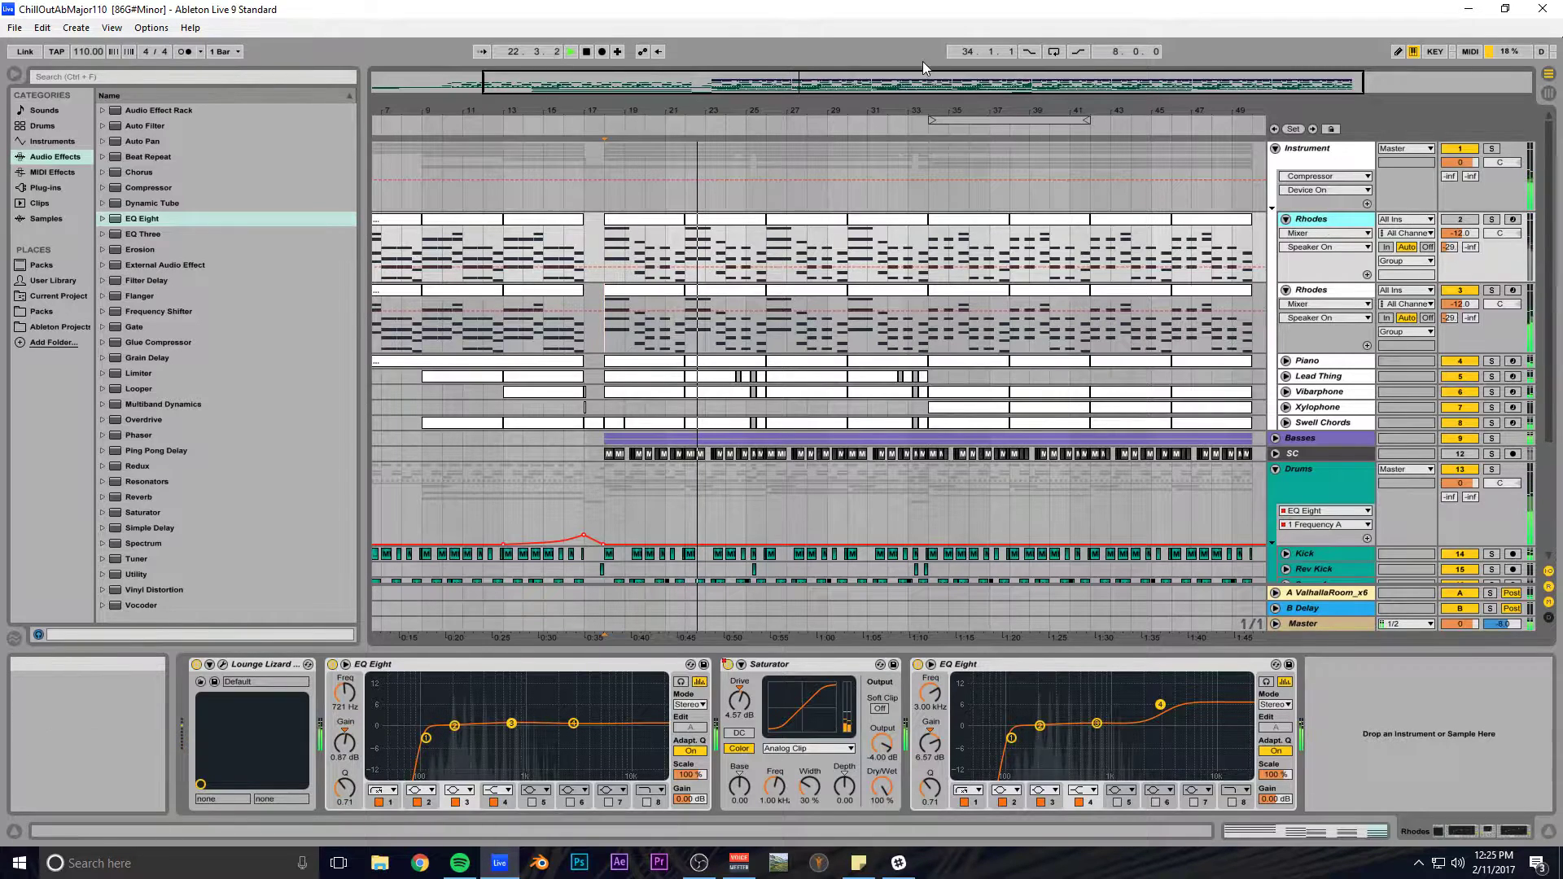
double_click(921, 82)
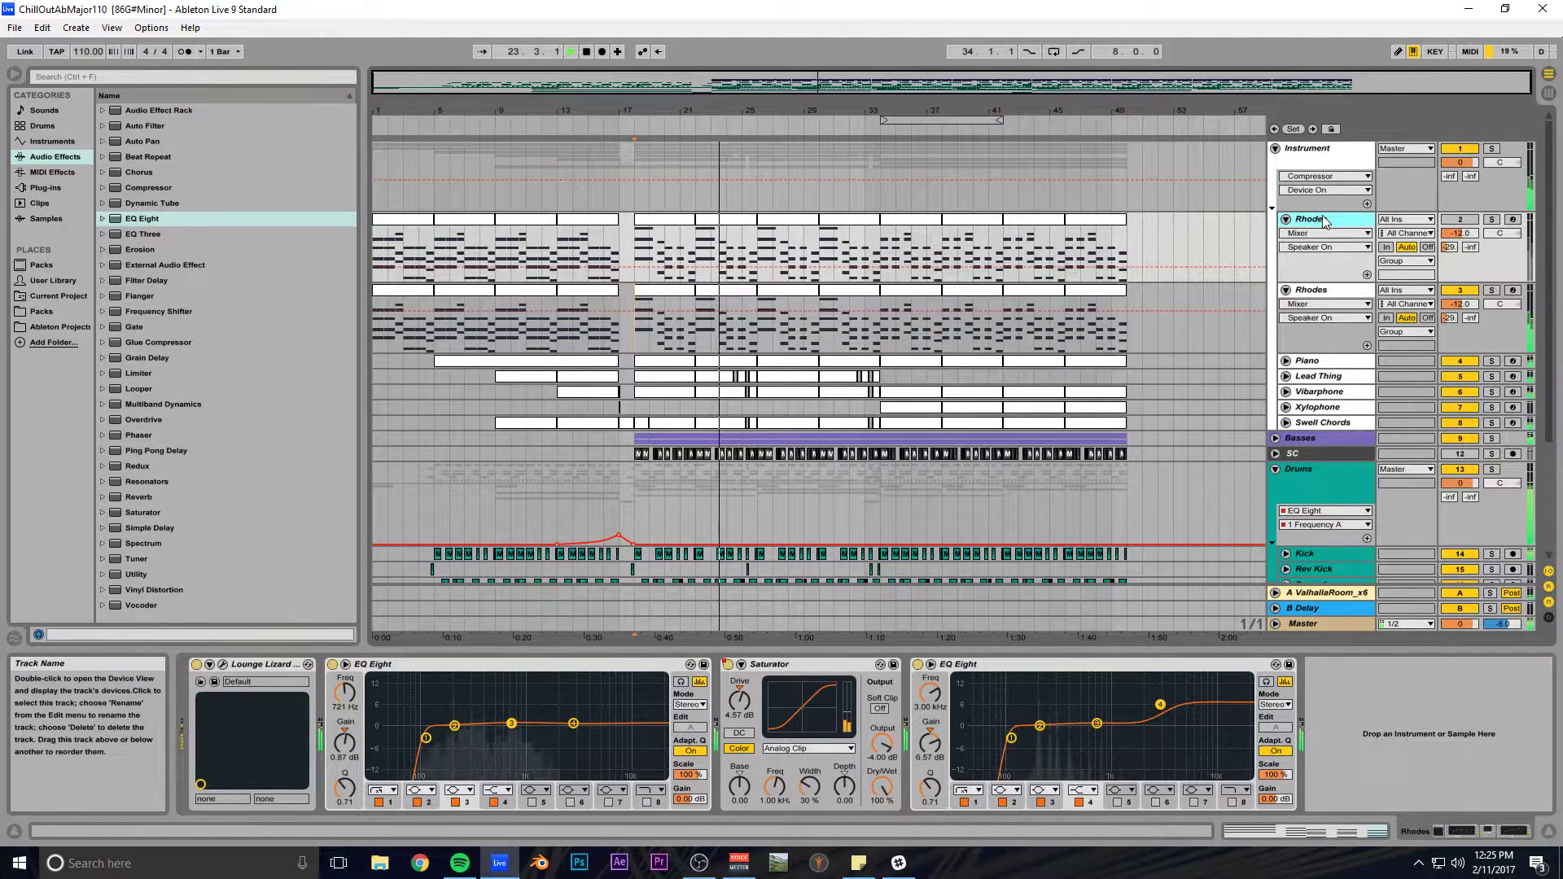
click(965, 84)
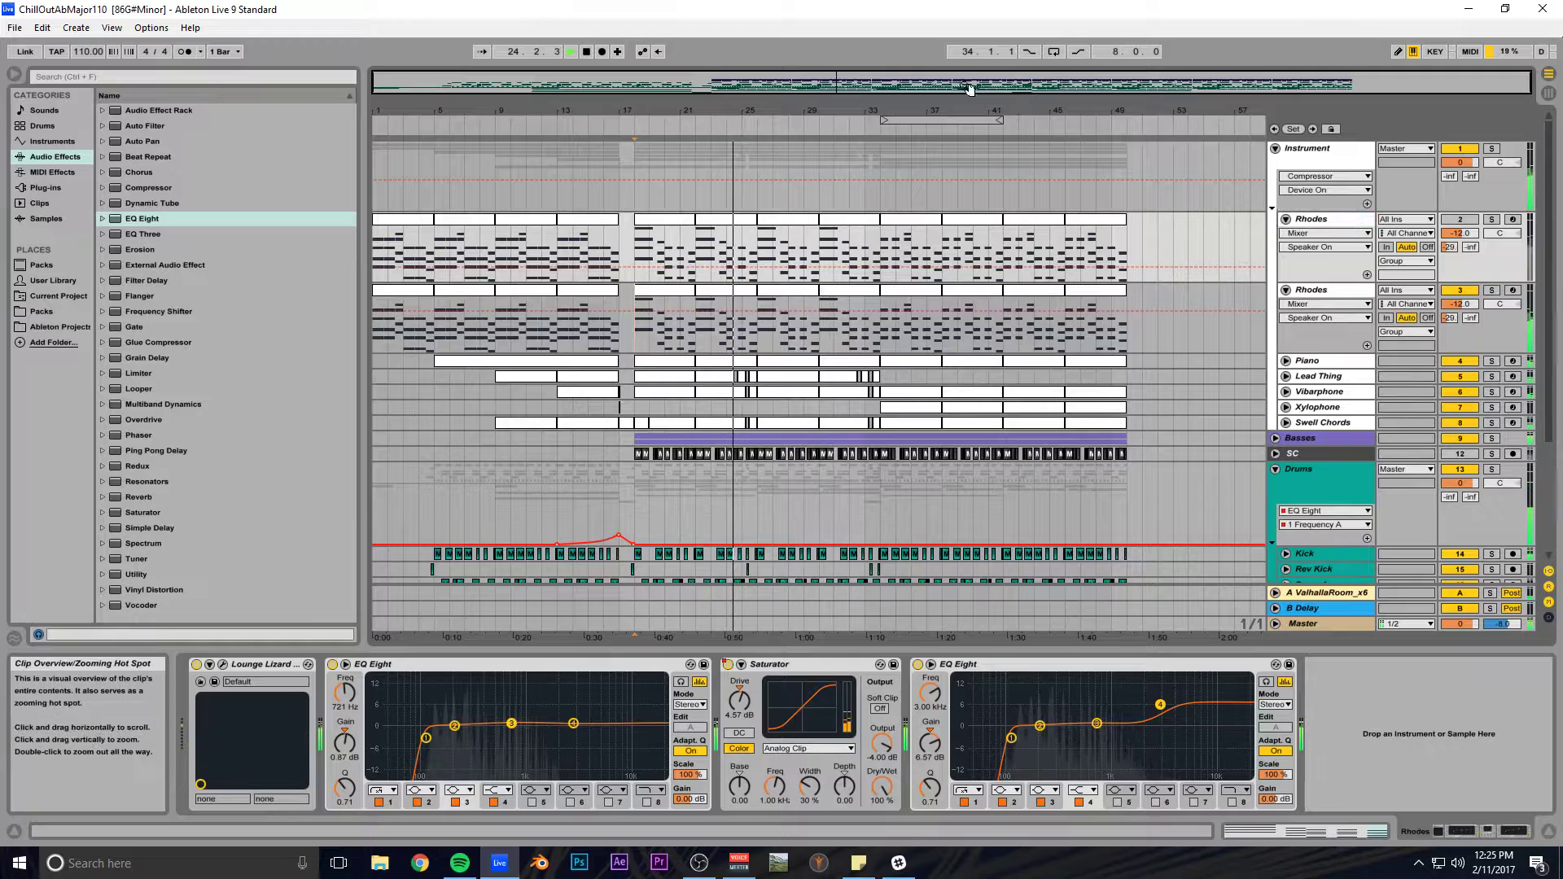
drag(1132, 244, 302, 243)
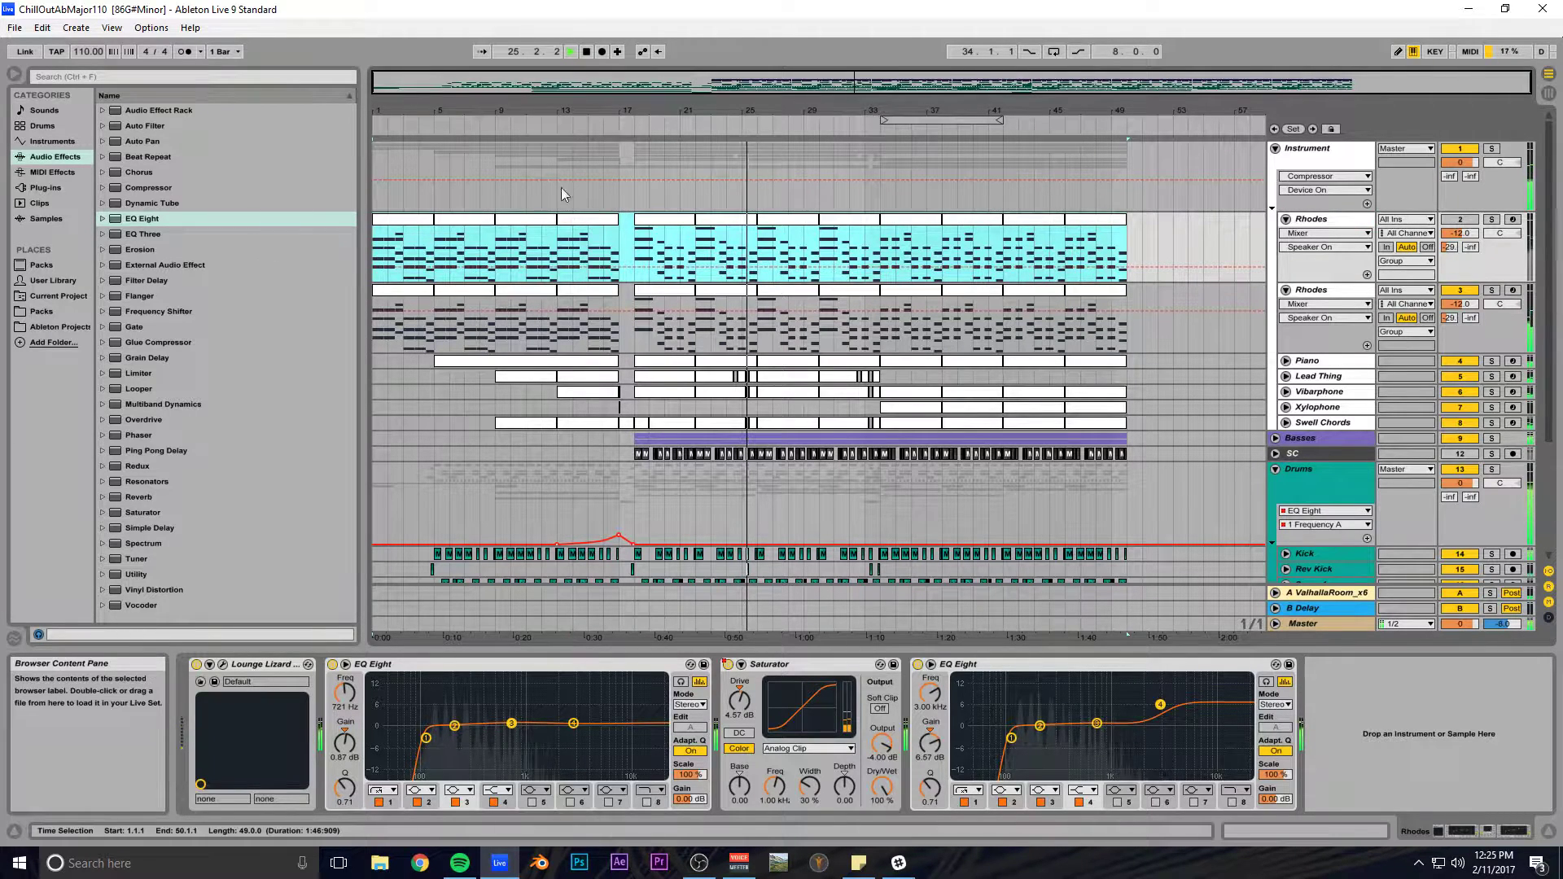
key(0)
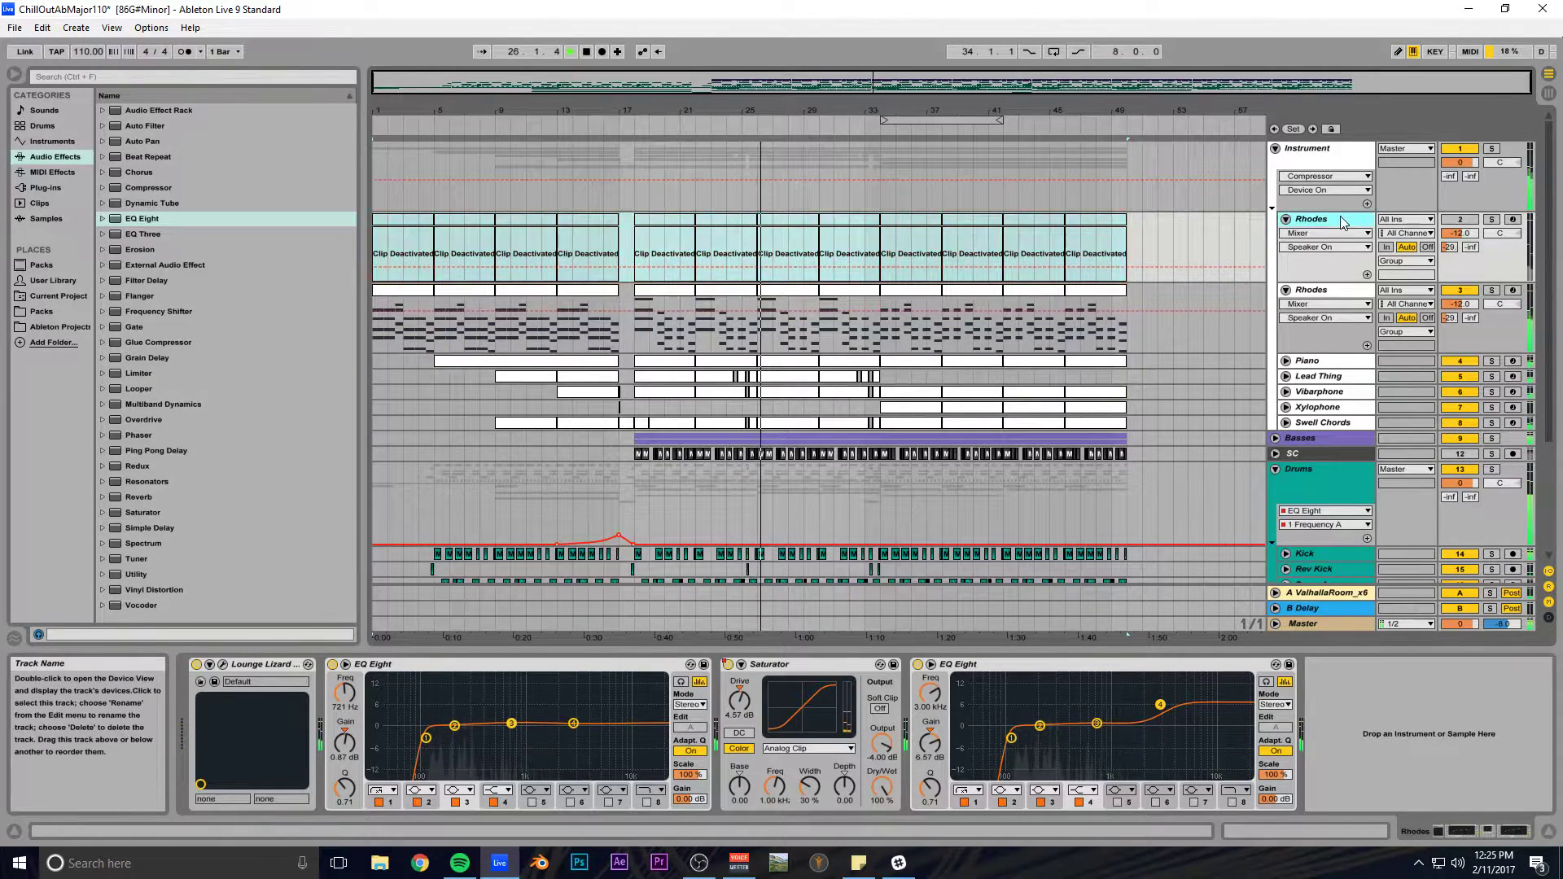
Rename the original Rhodes track to Rhodes 1.
key(ctrl+r)
key(Right)
text(1)
key(Return)
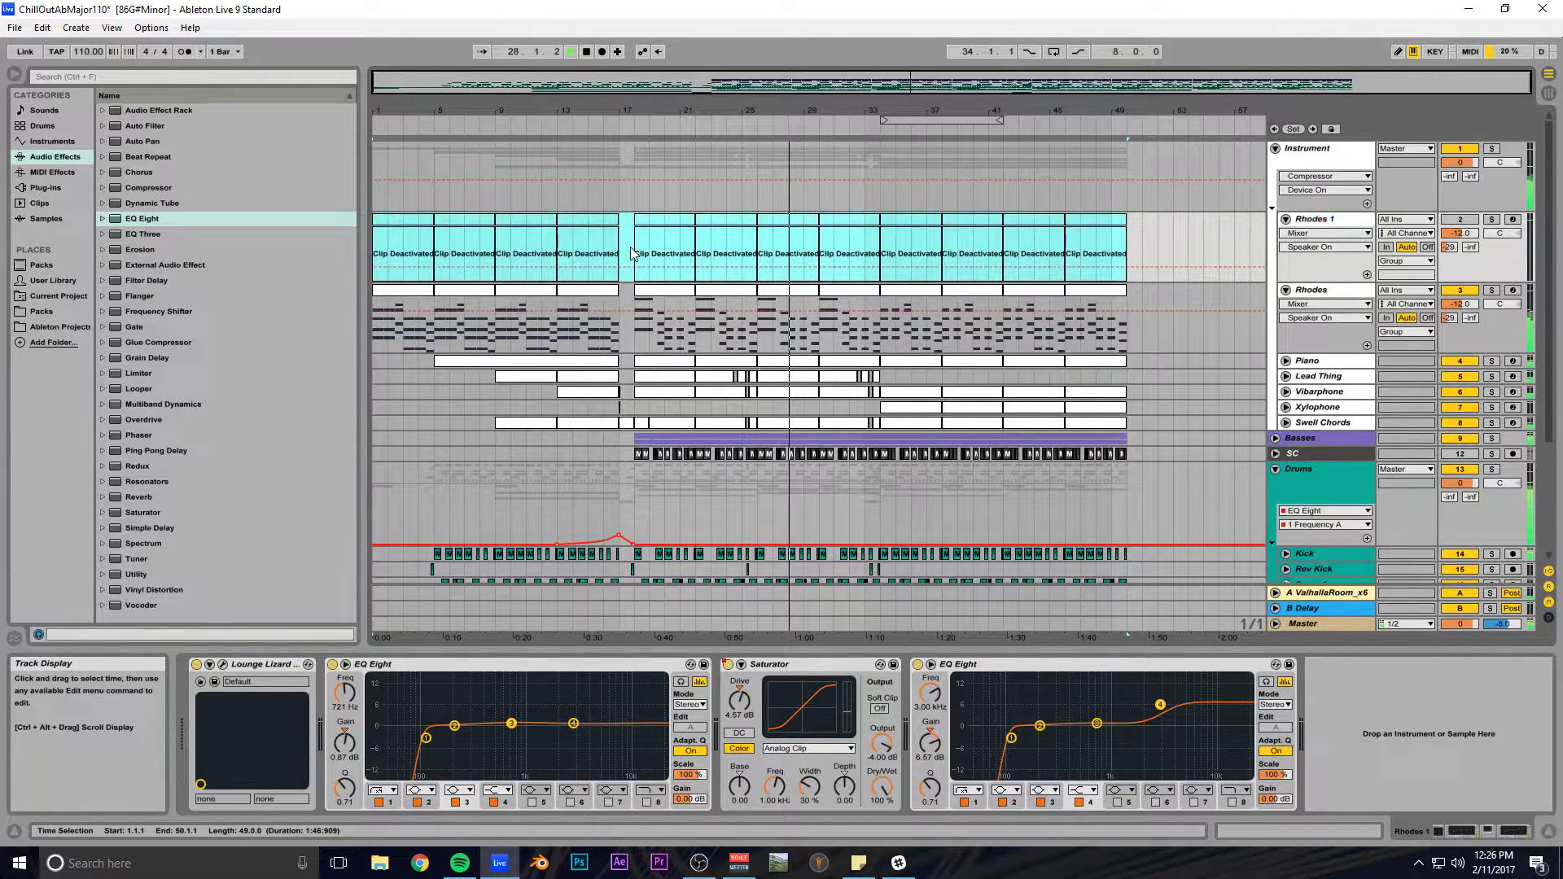
Solo the duplicated Rhodes track and adjust its Lounge Lizard's hammer noise to -9.3 dB and the fork's tine level.
click(632, 250)
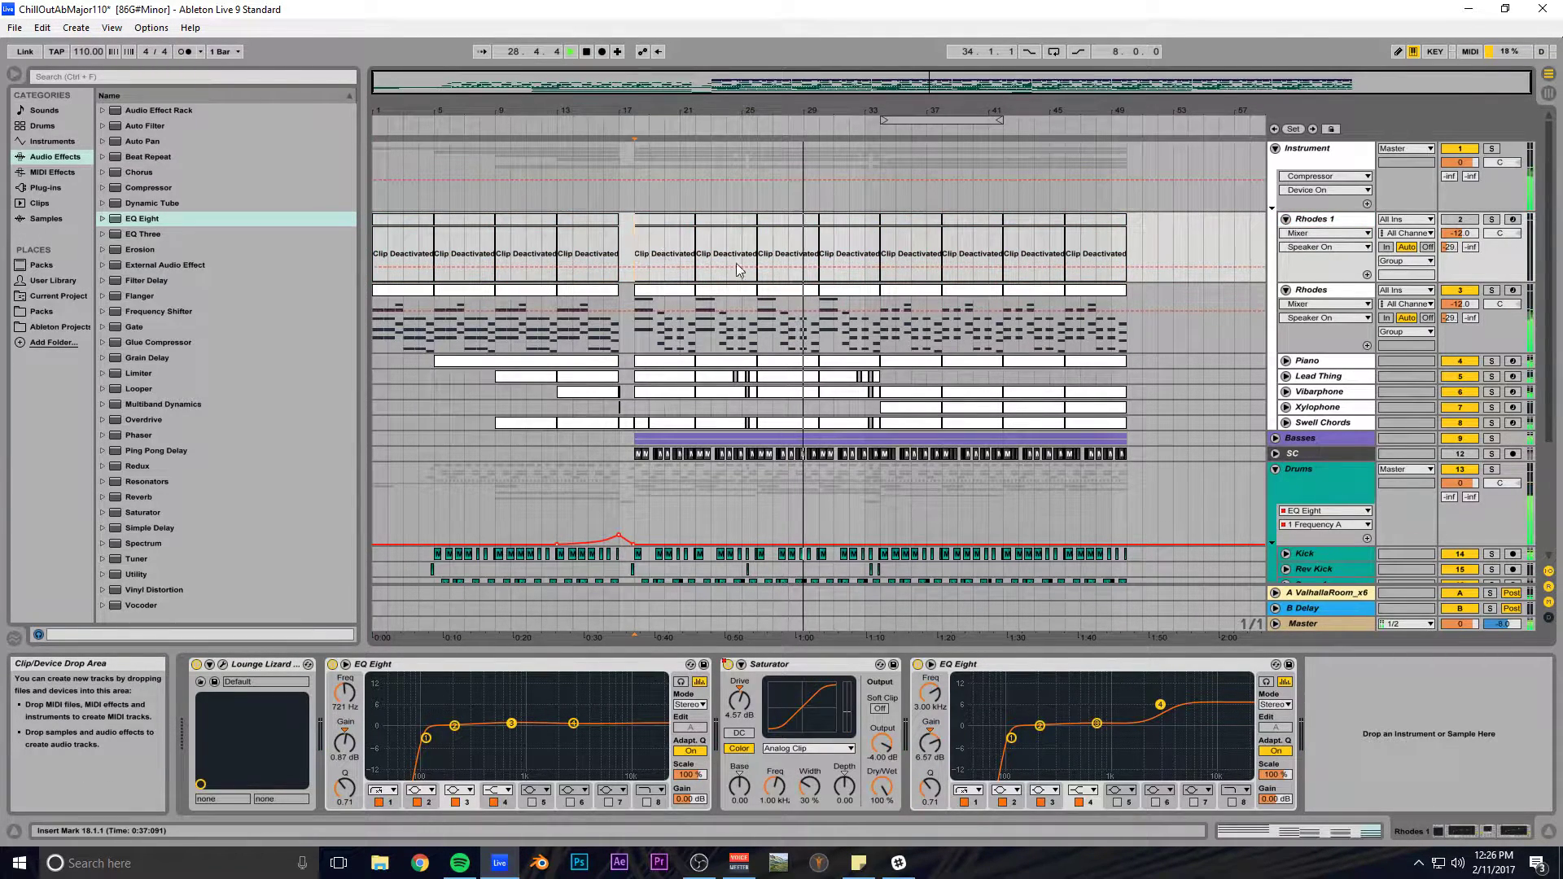
click(698, 348)
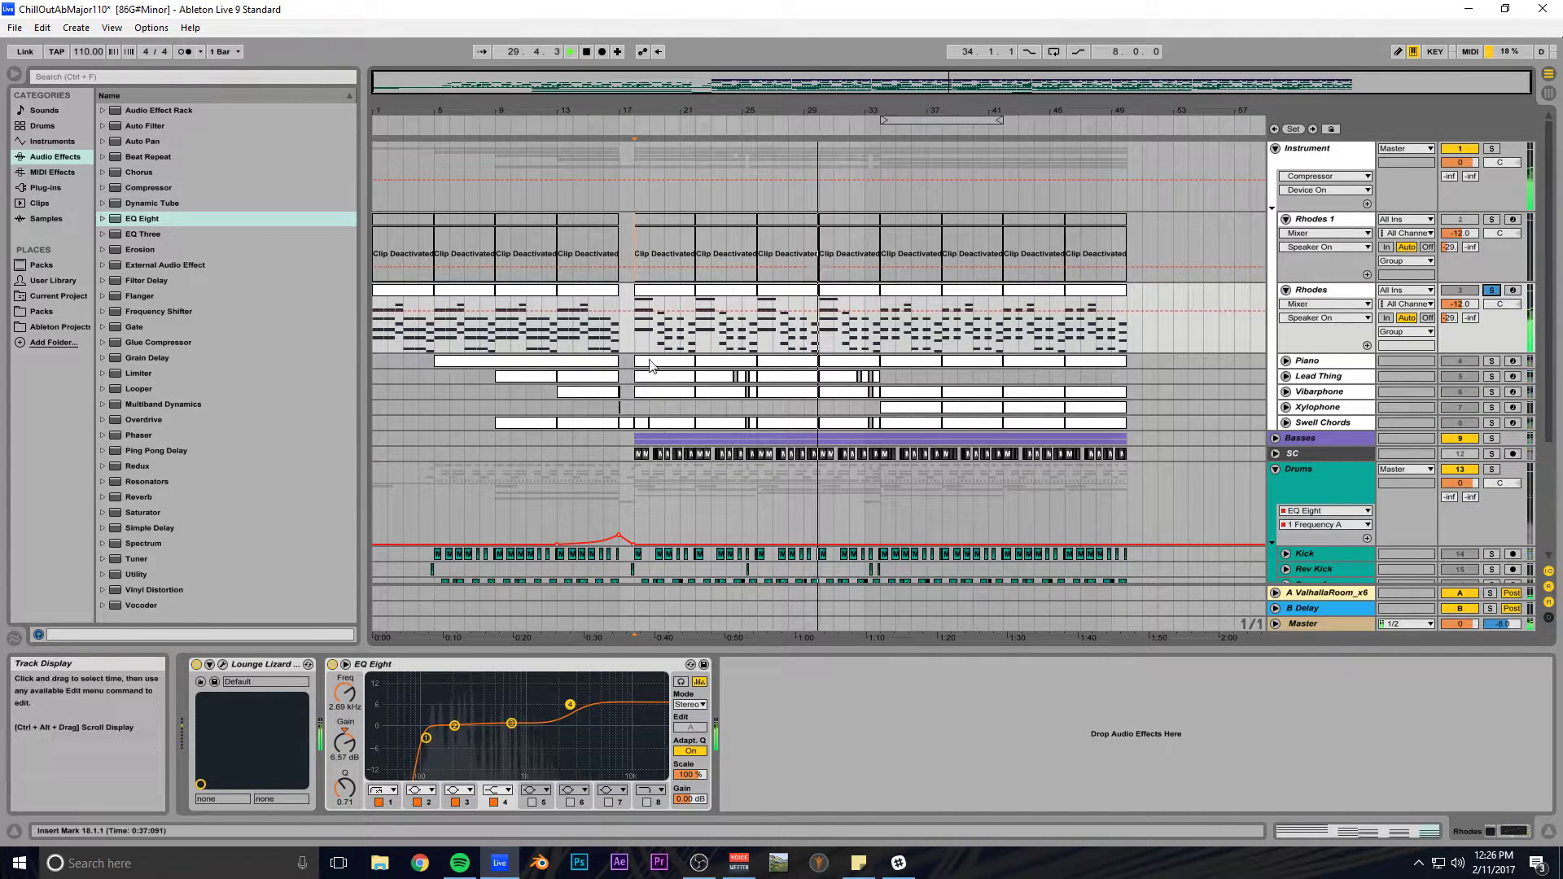
click(223, 665)
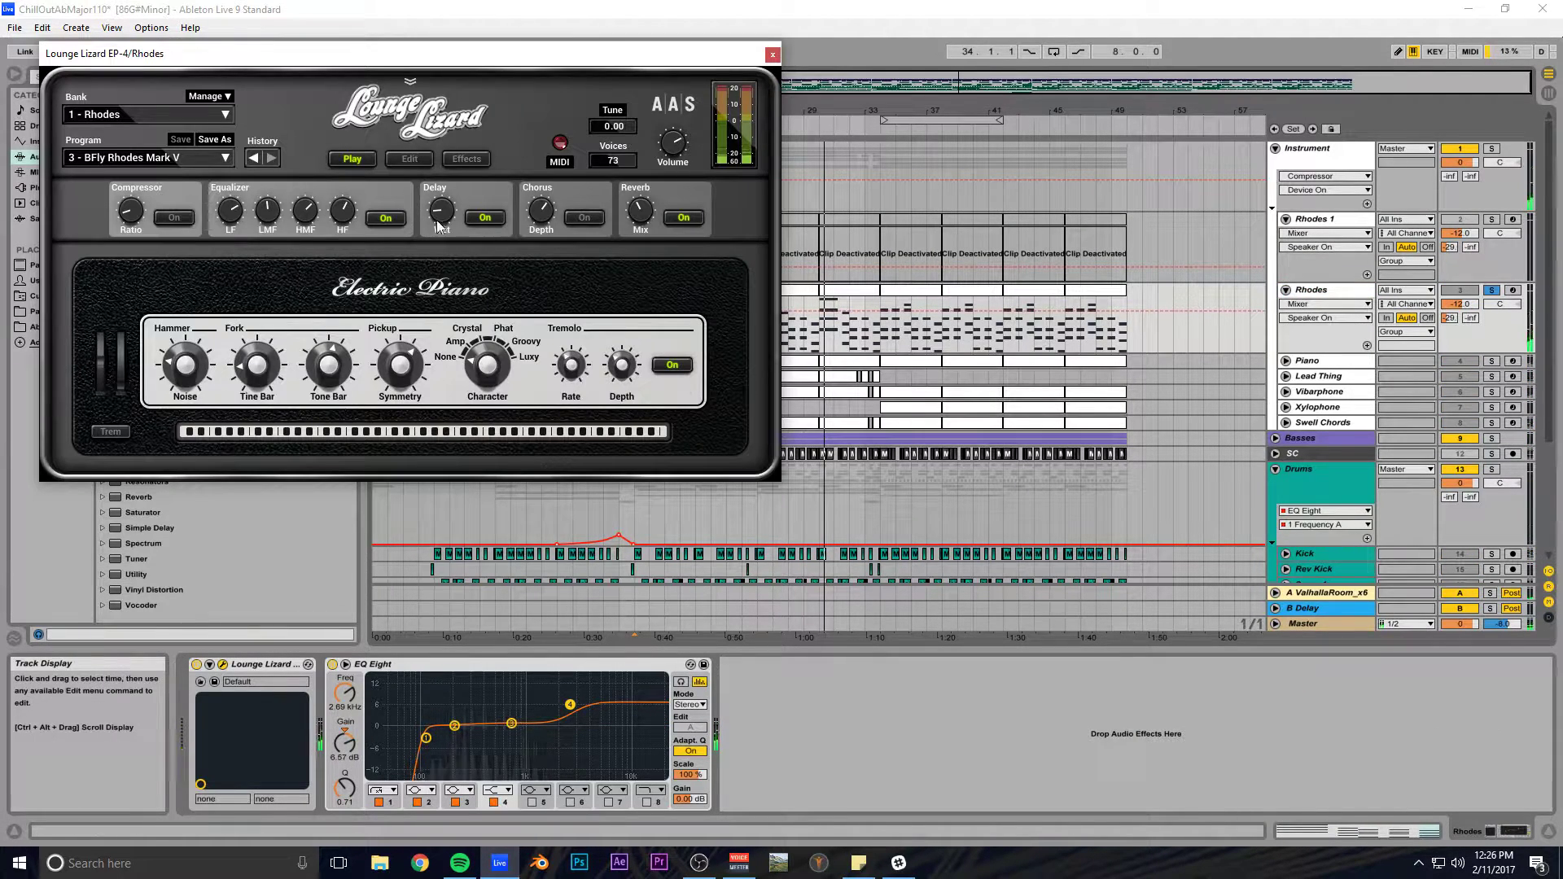
click(410, 159)
click(460, 161)
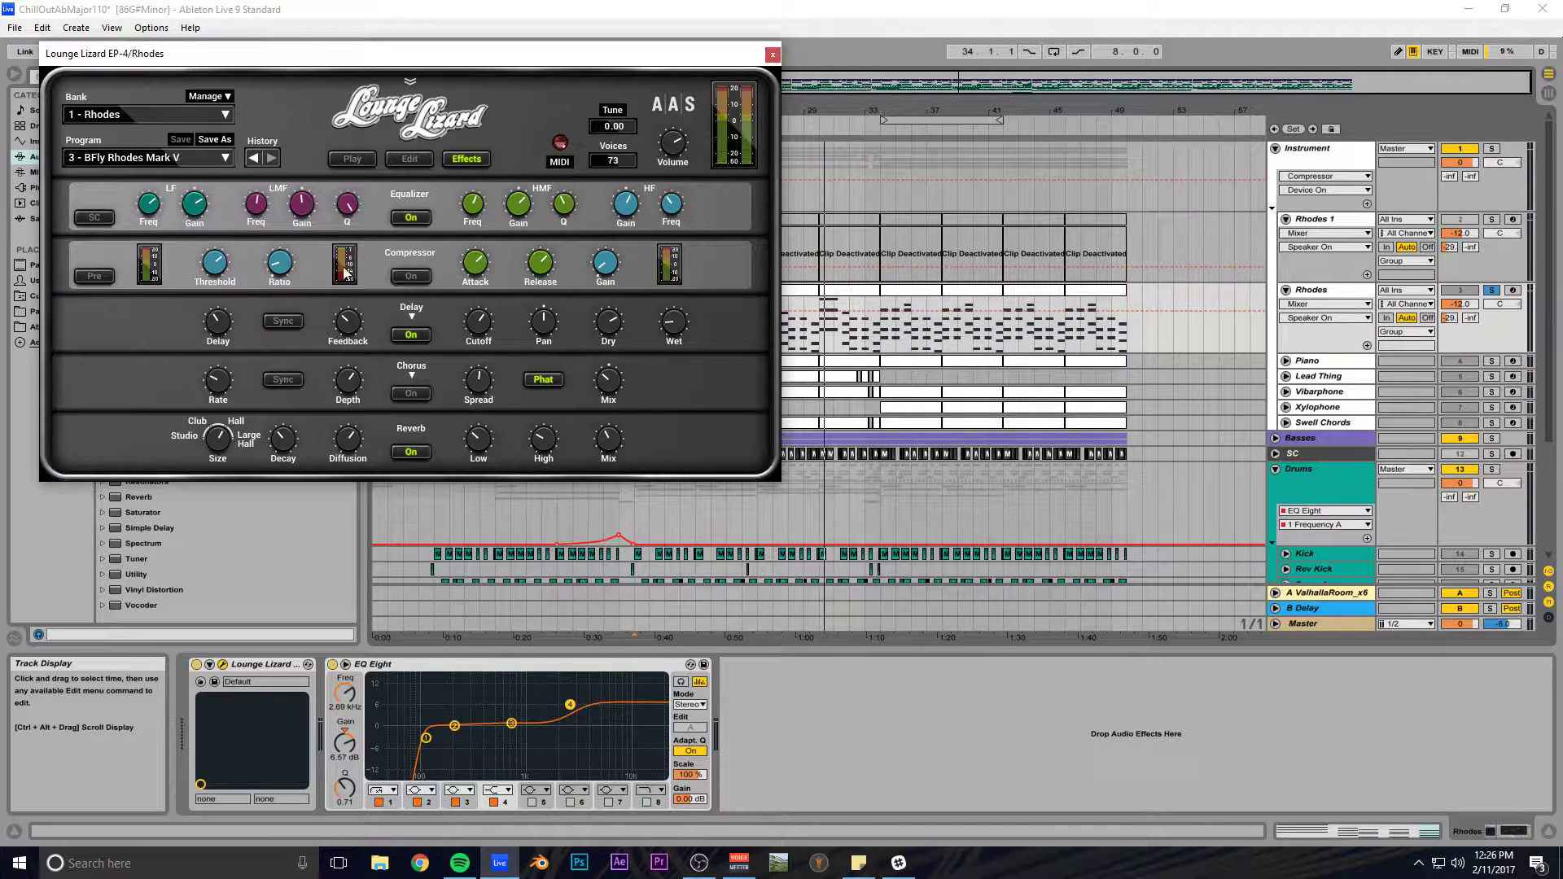
click(406, 159)
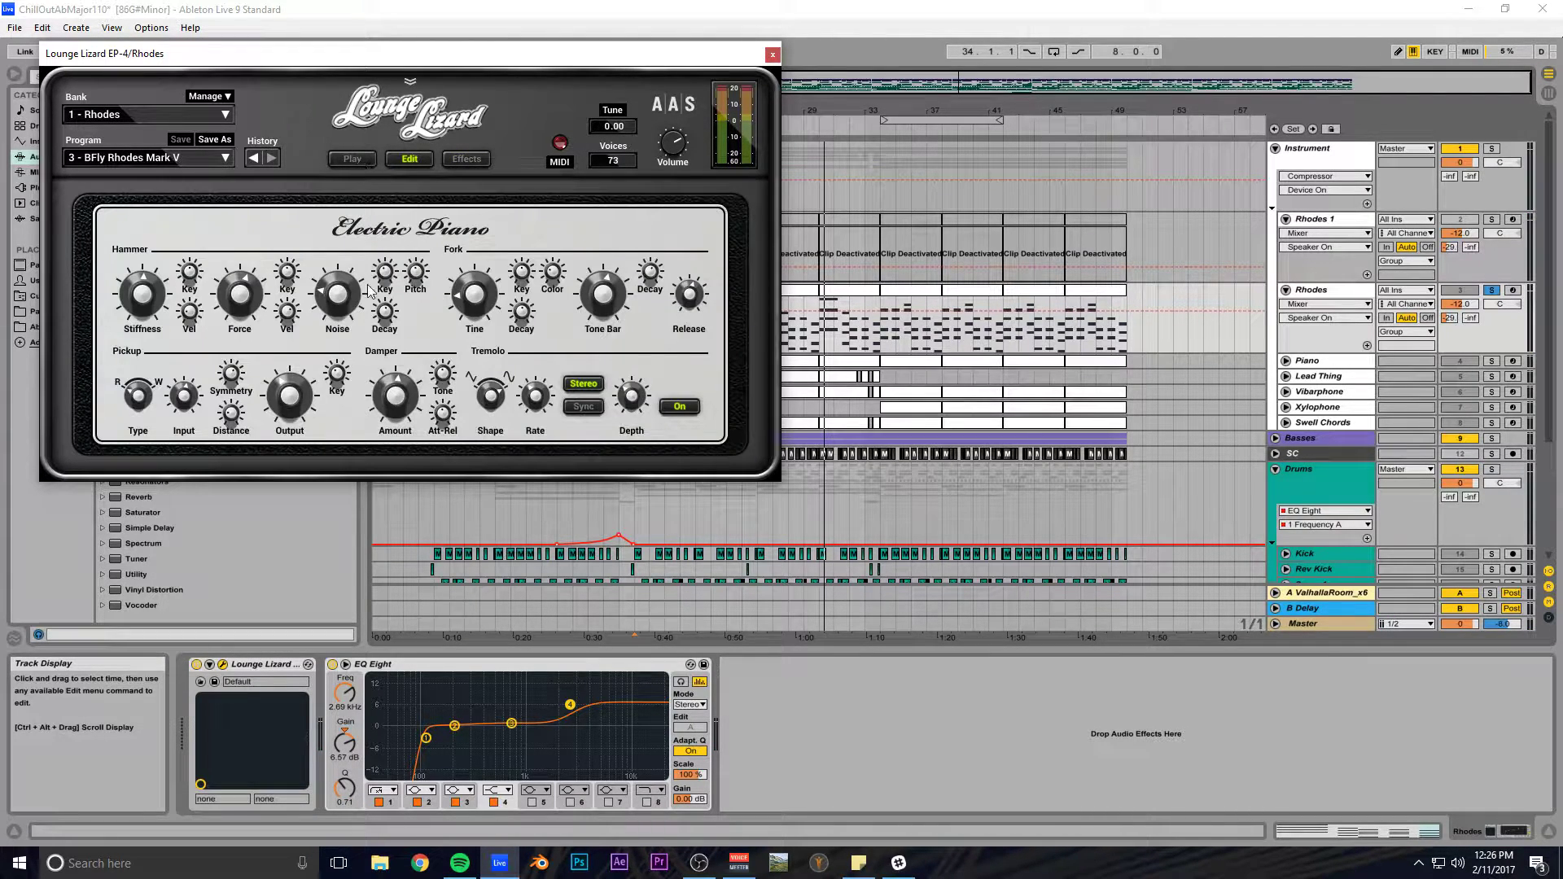
drag(344, 319, 350, 259)
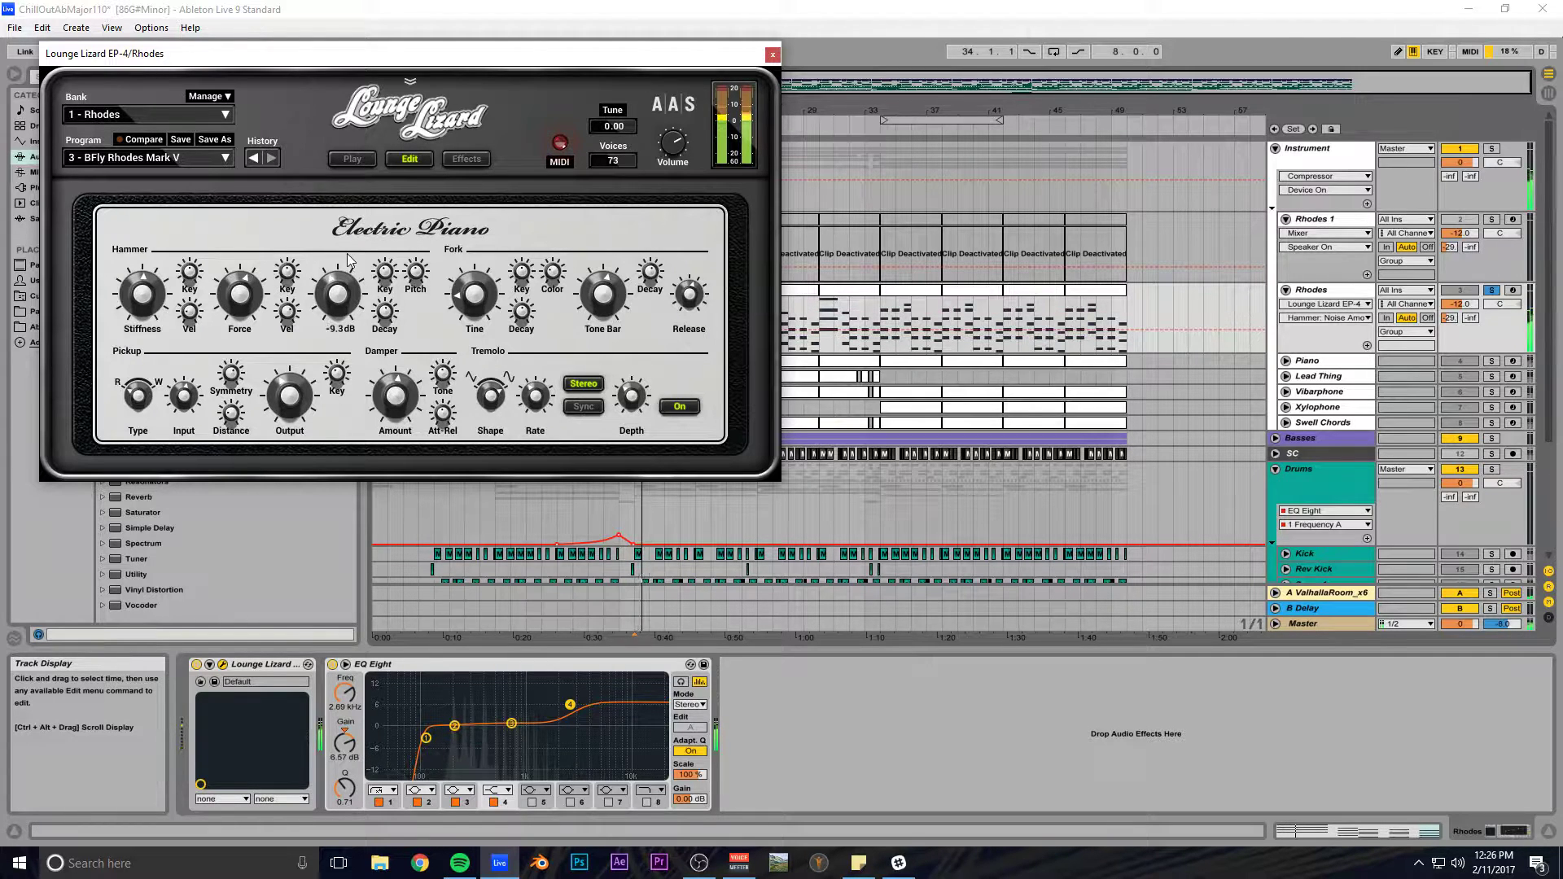
click(474, 295)
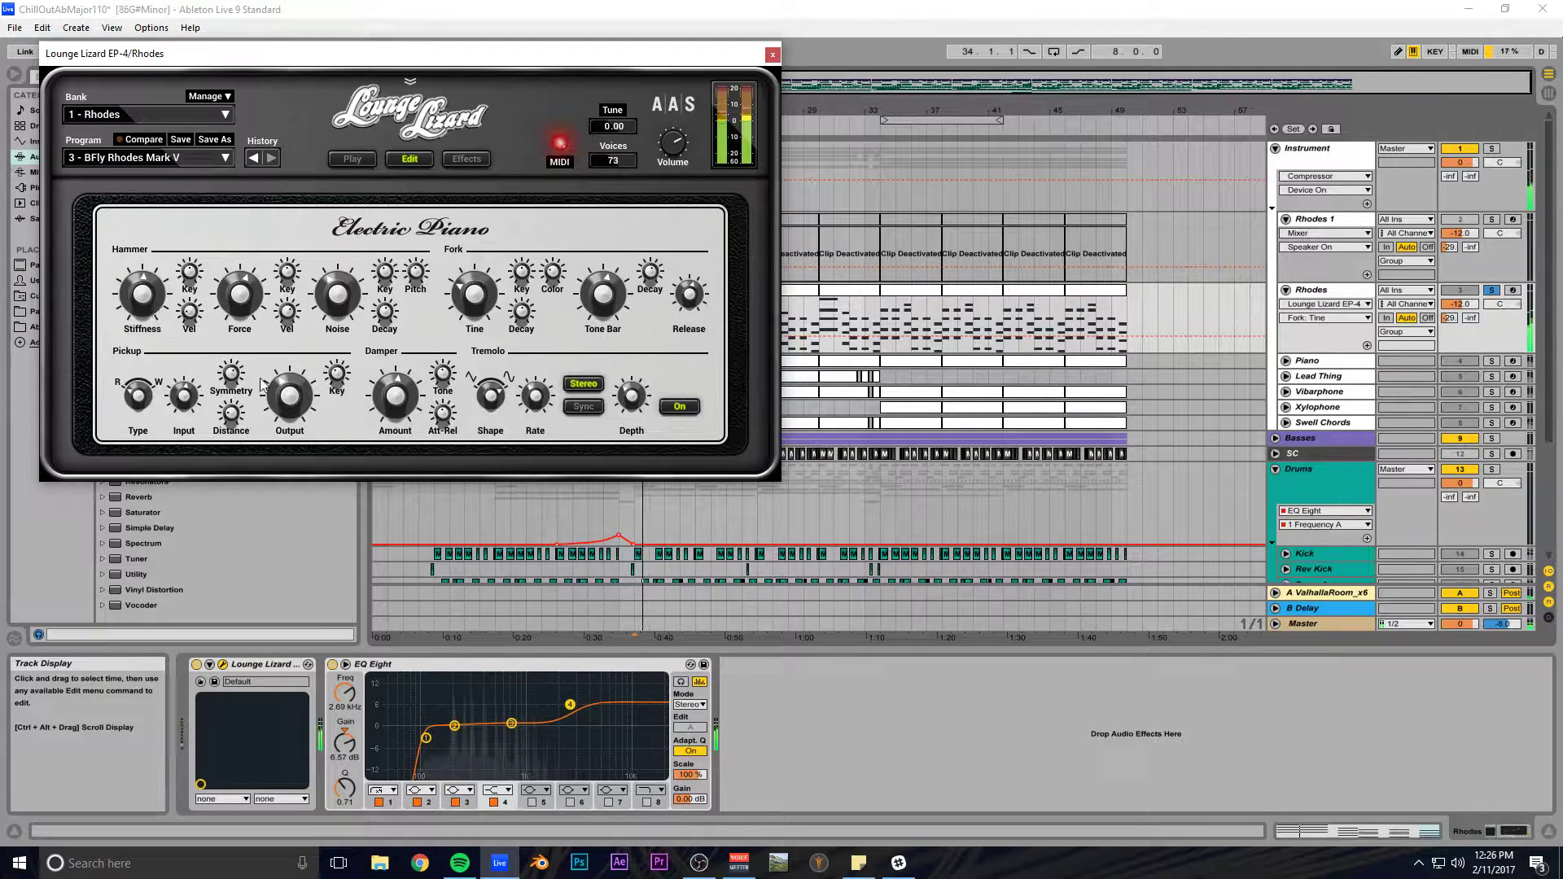
Adjust the high-frequency gain of Lounge Lizard's equalizer and close the plug-in window.
click(344, 161)
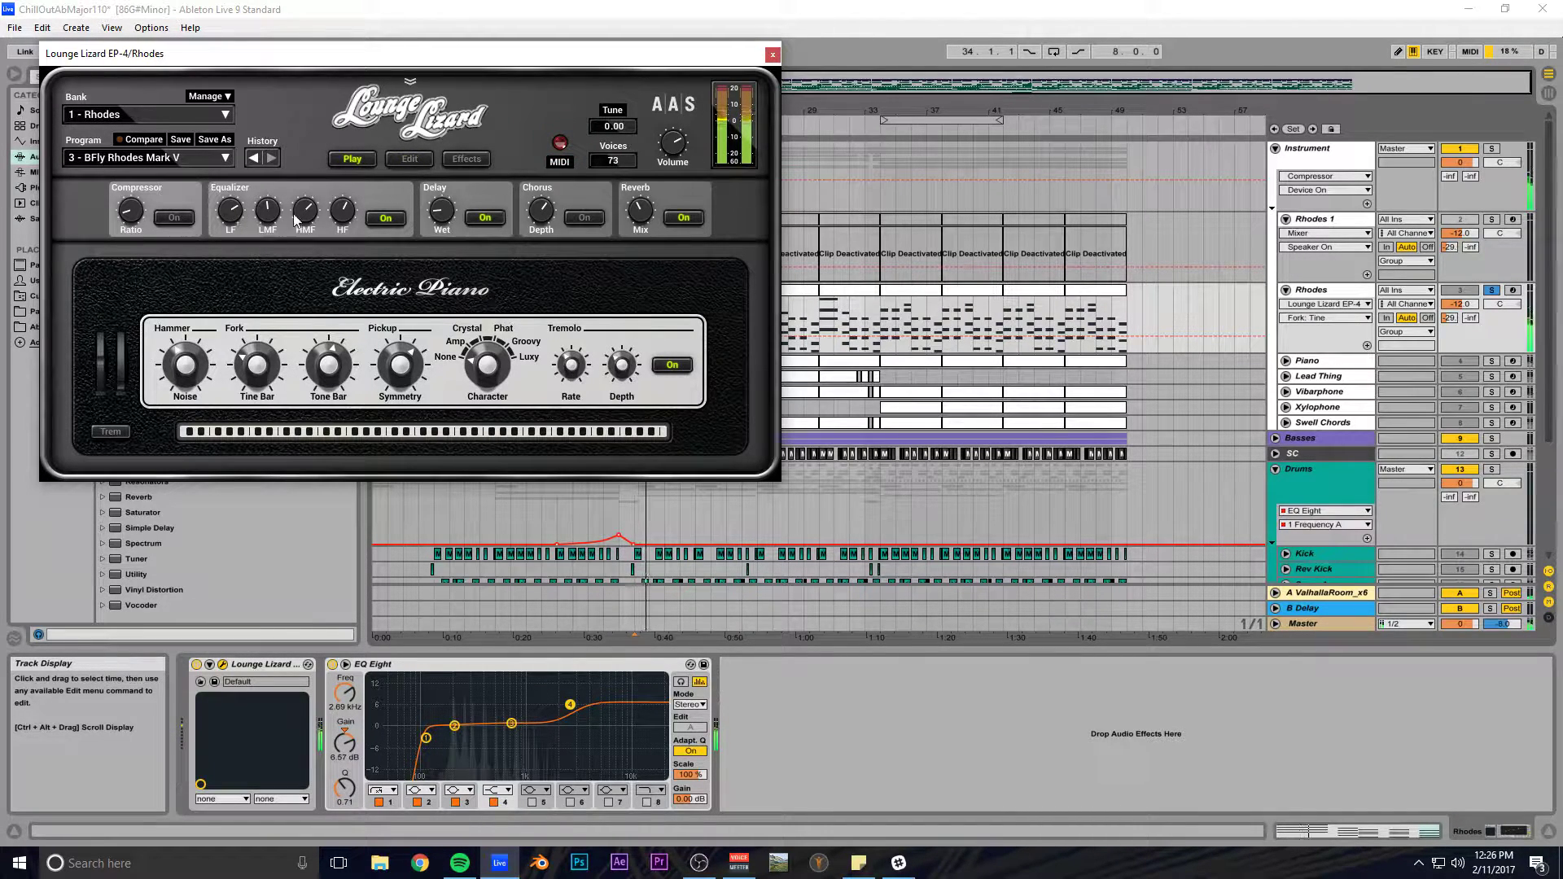
drag(354, 181, 342, 219)
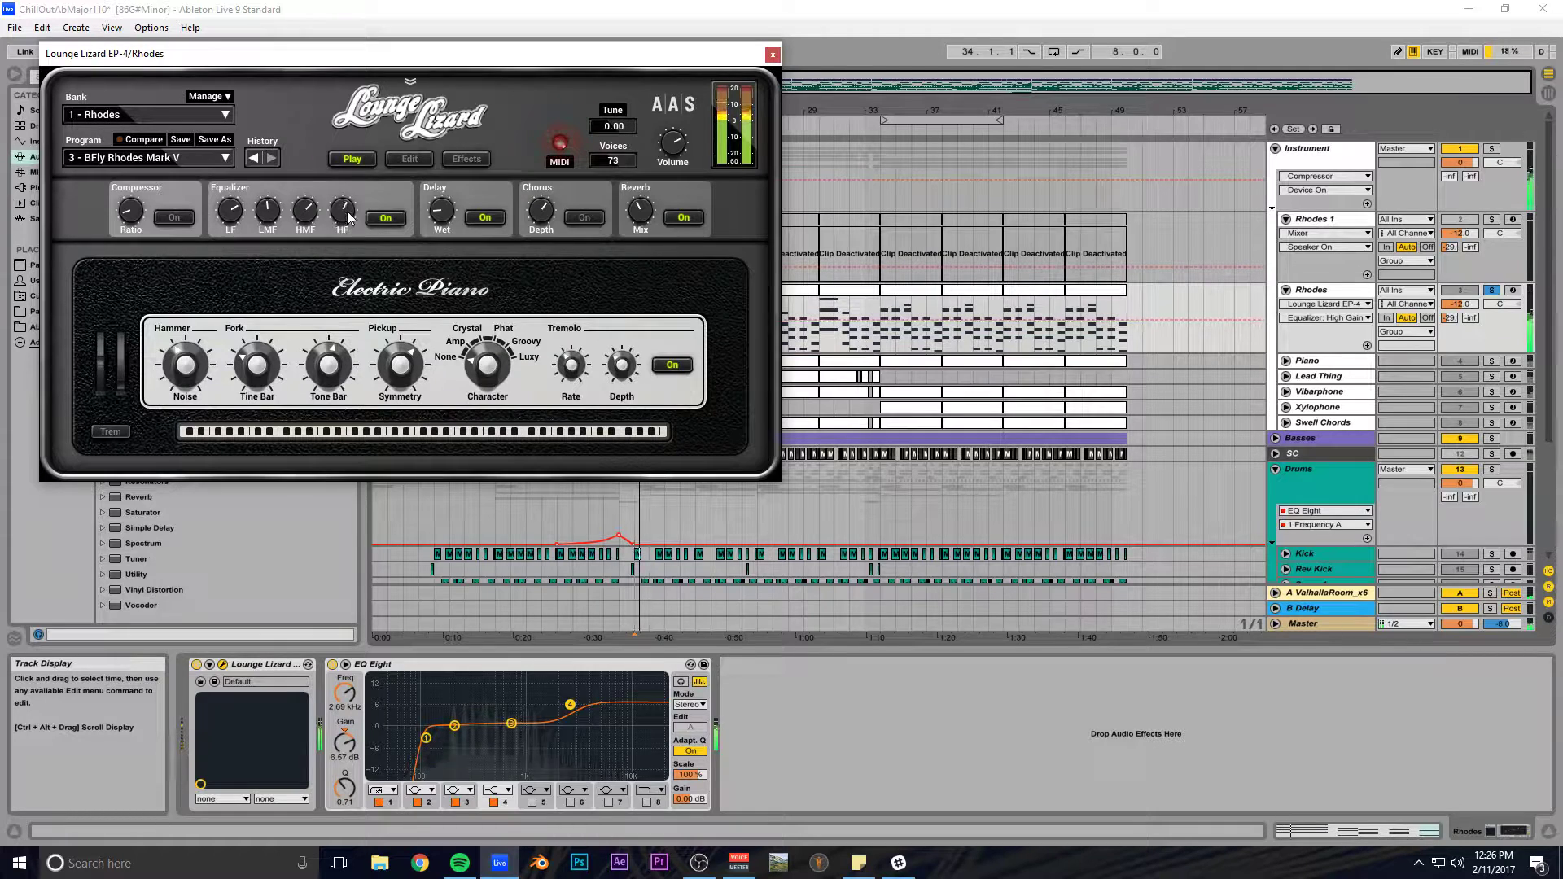
click(772, 56)
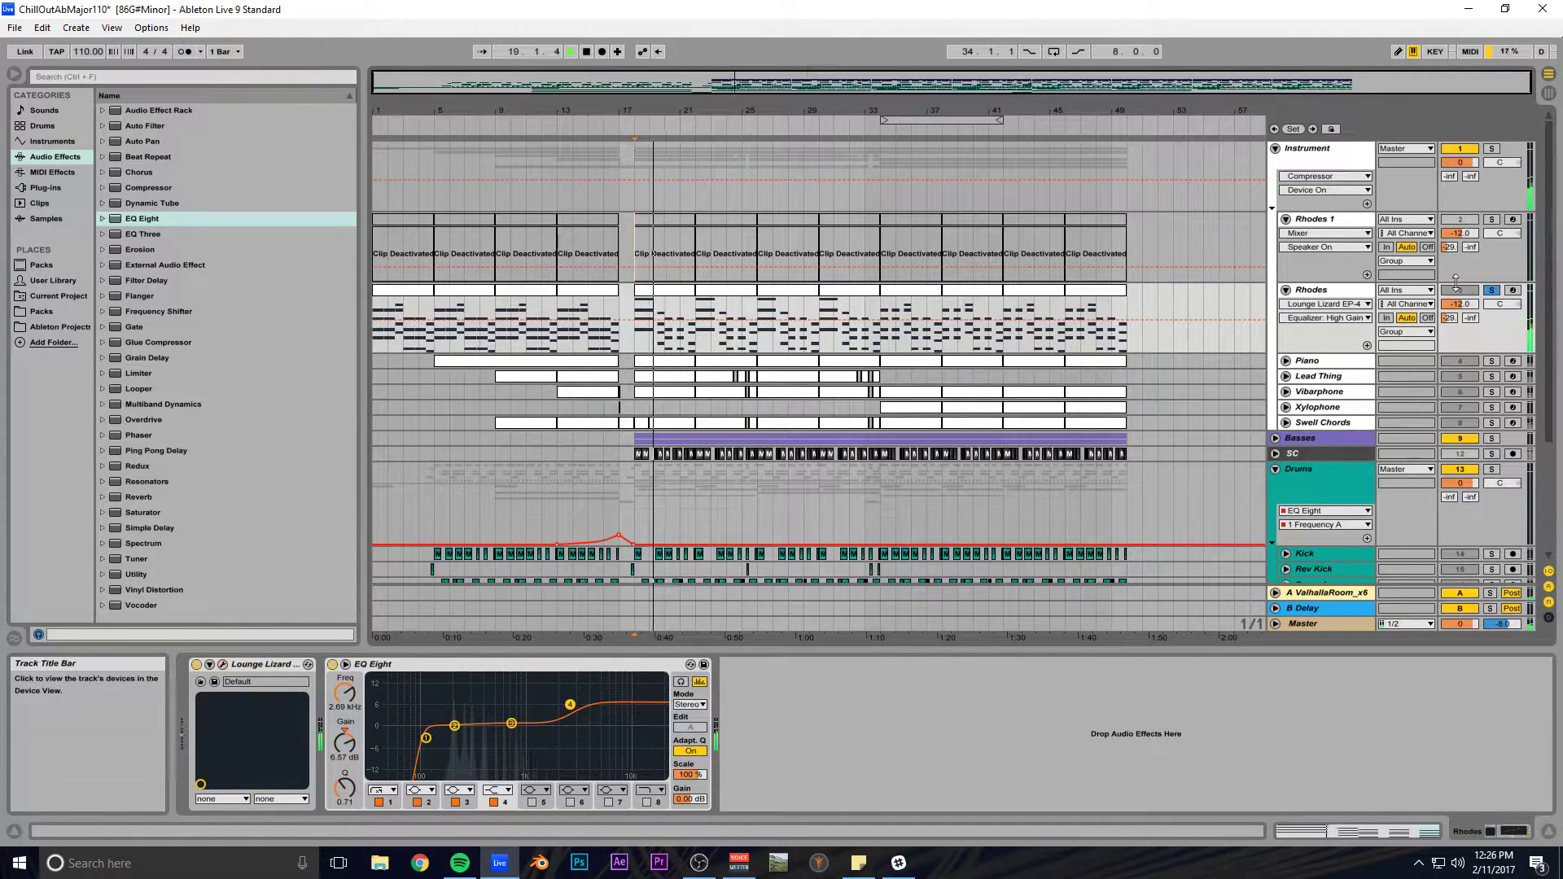
Play the full mix from the start with the Rhodes solo off, and save the Live set.
click(587, 51)
click(587, 51)
key(space)
key(ctrl+s)
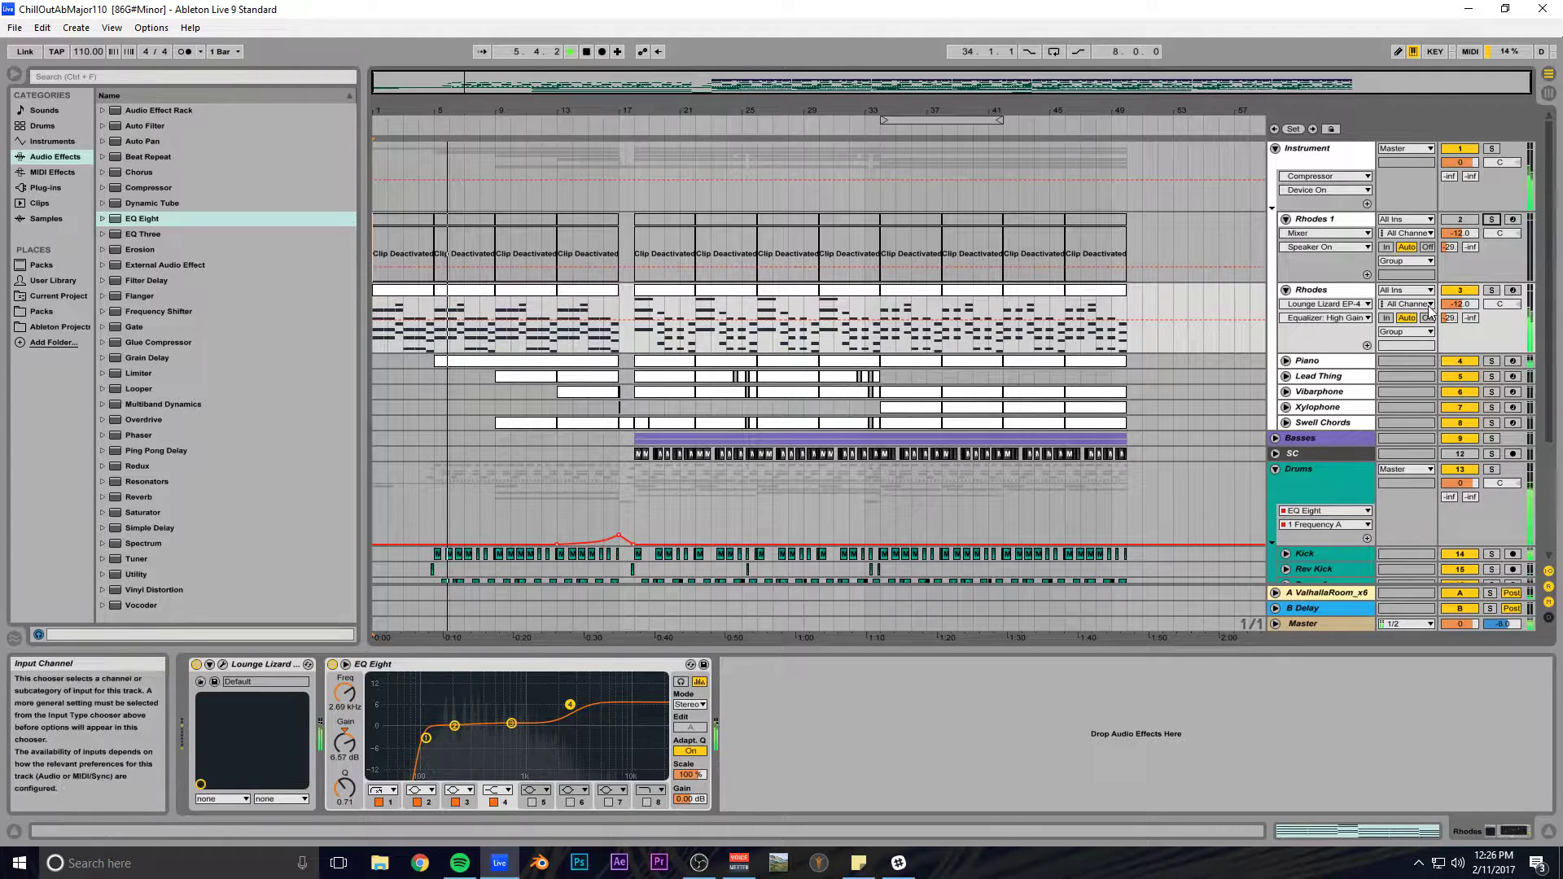
Lower the Rhodes track's volume to -14 dB and play the mix from bar 16.
drag(1448, 303, 1448, 308)
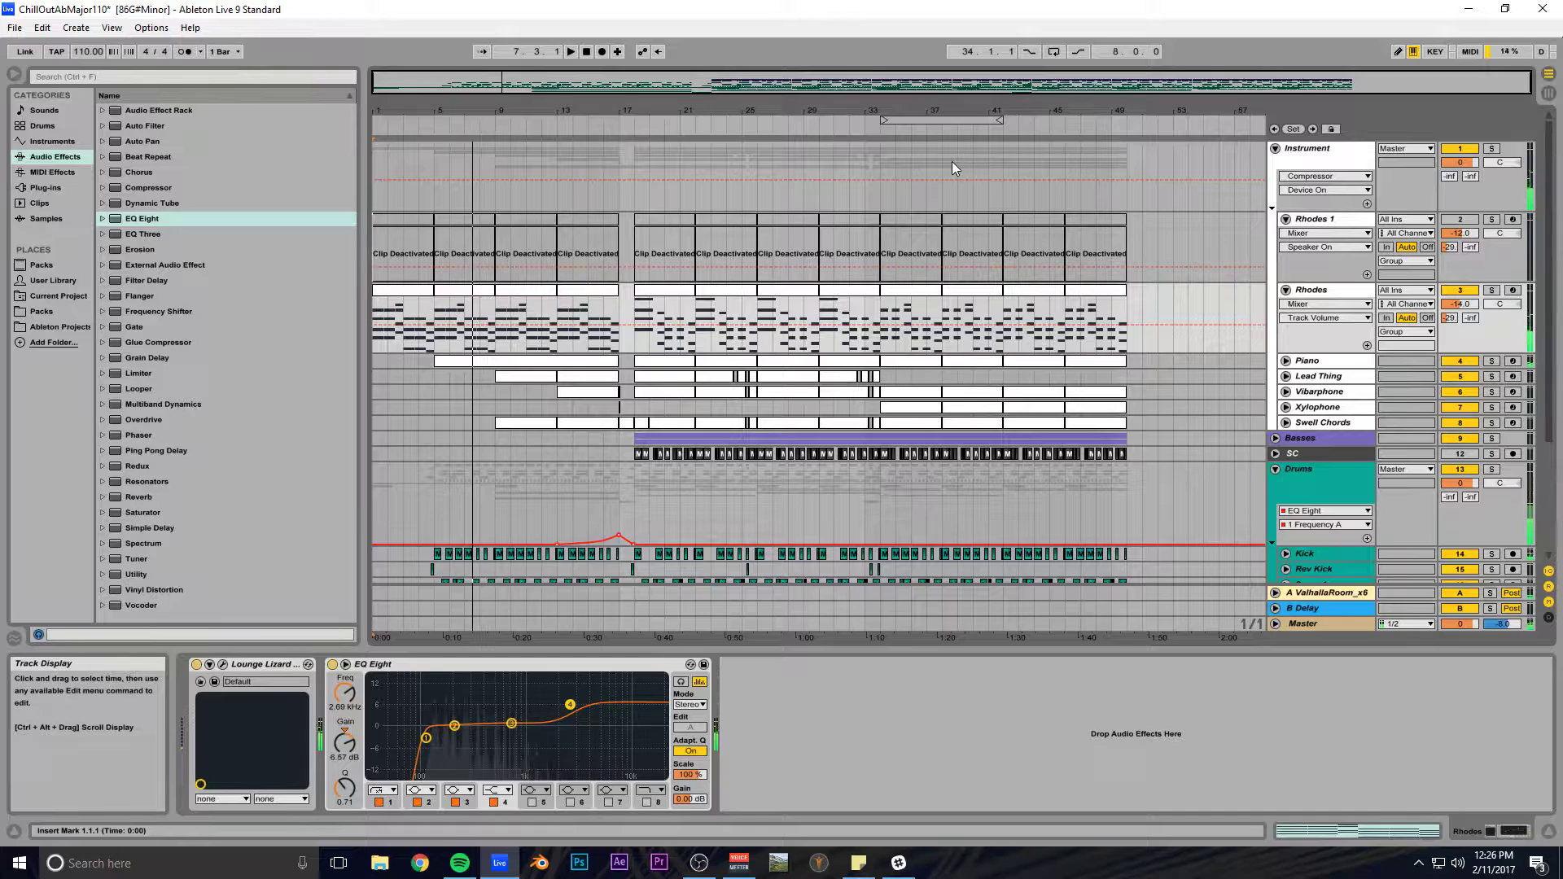
scroll(924, 223, down, 4)
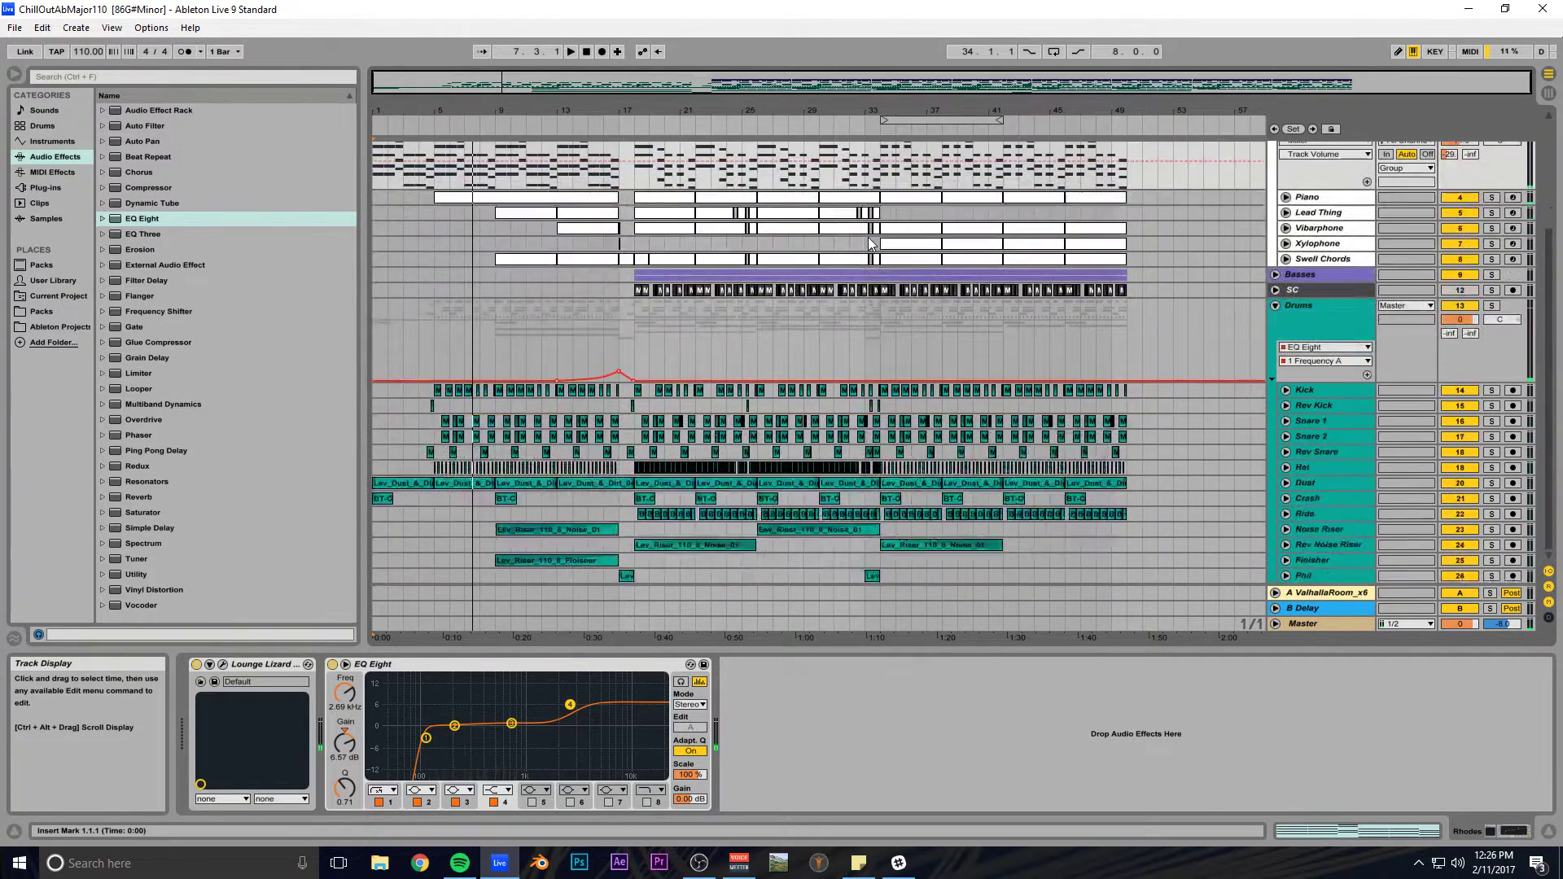
scroll(870, 243, up, 4)
click(605, 309)
key(space)
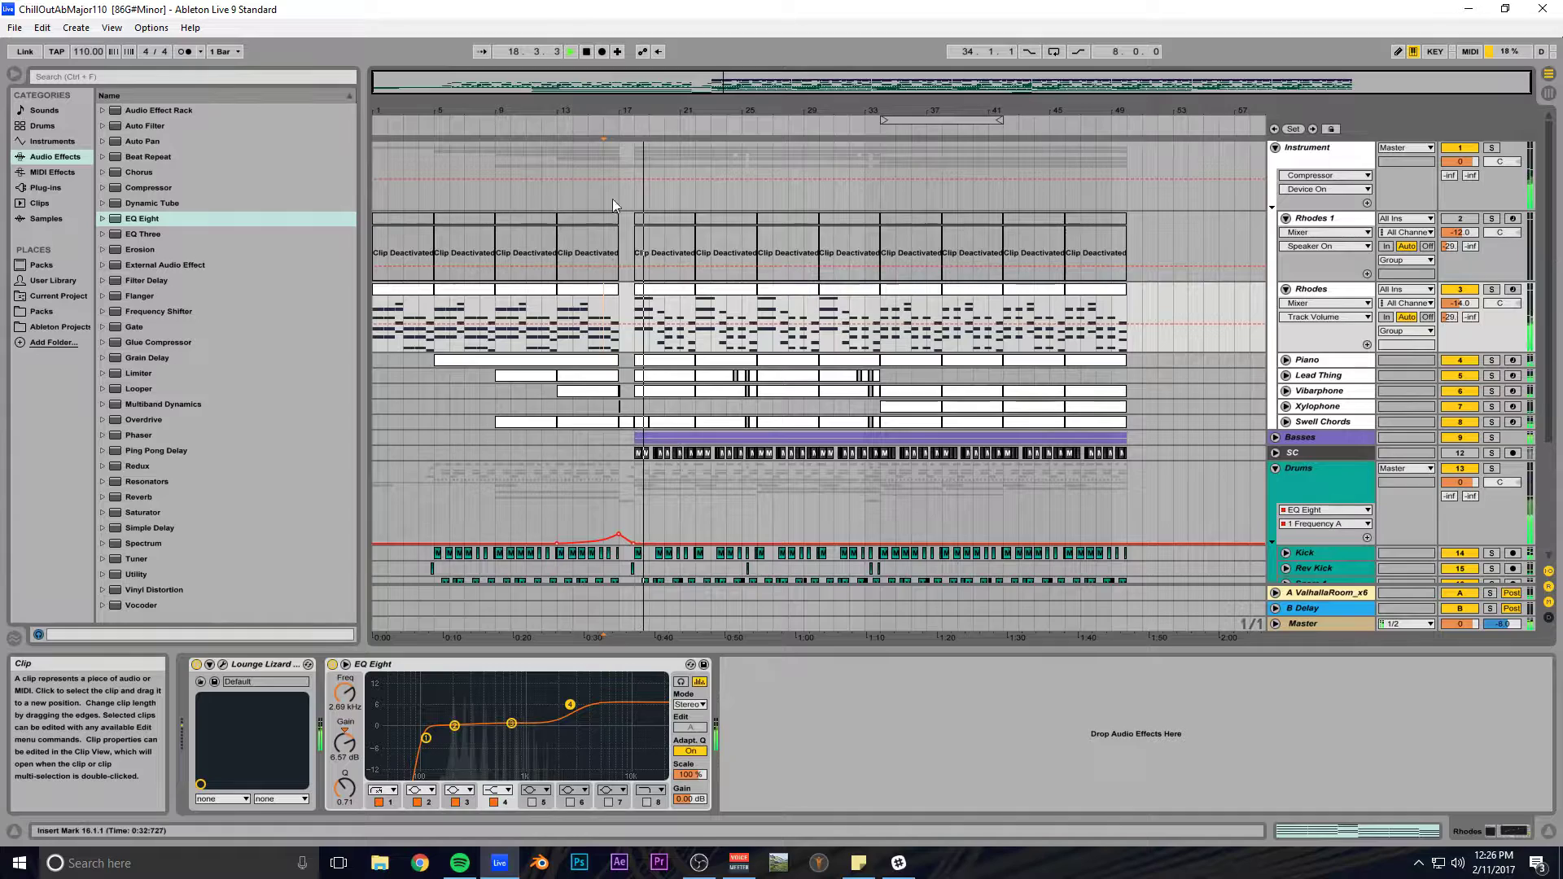
Insert a MIDI track below Swell Chords and create an empty four-bar MIDI clip on it from bar 18 to bar 22.
drag(661, 82, 562, 116)
click(1319, 422)
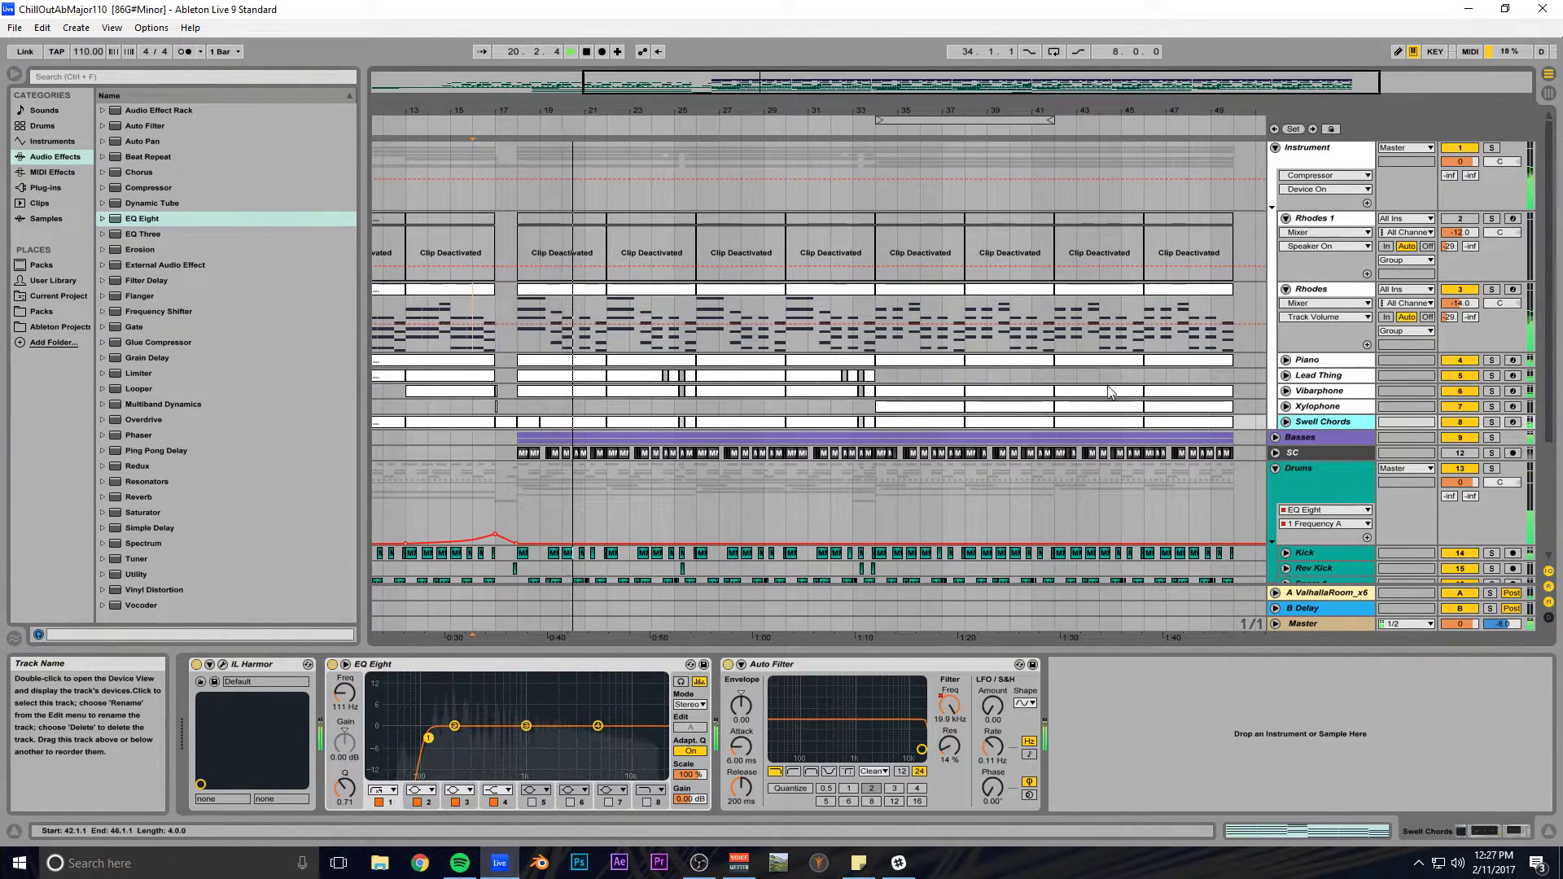
key(ctrl+t)
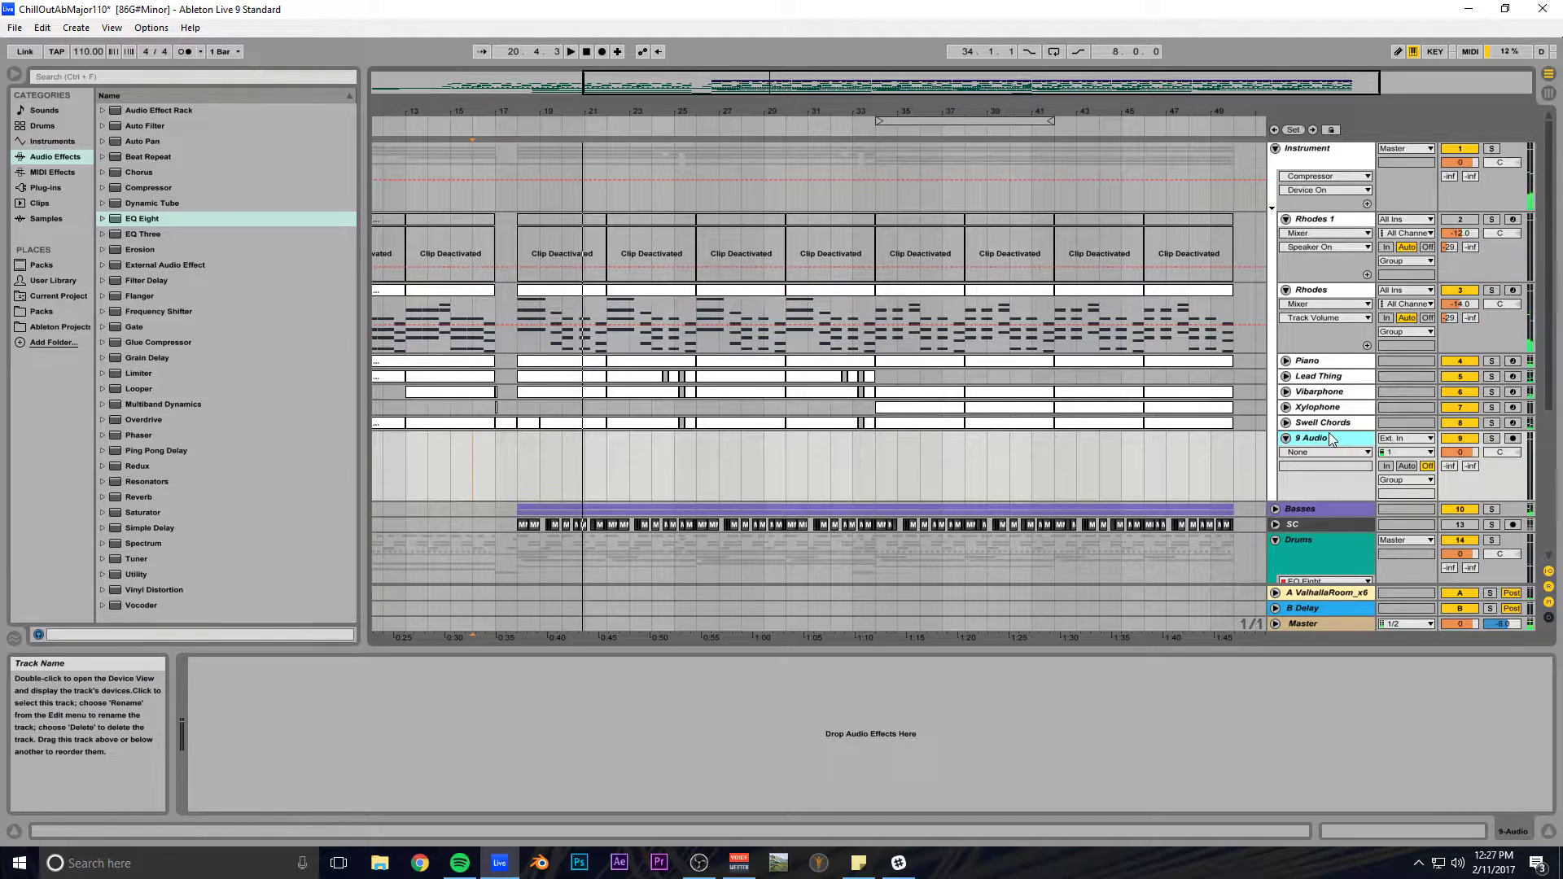
key(ctrl+z)
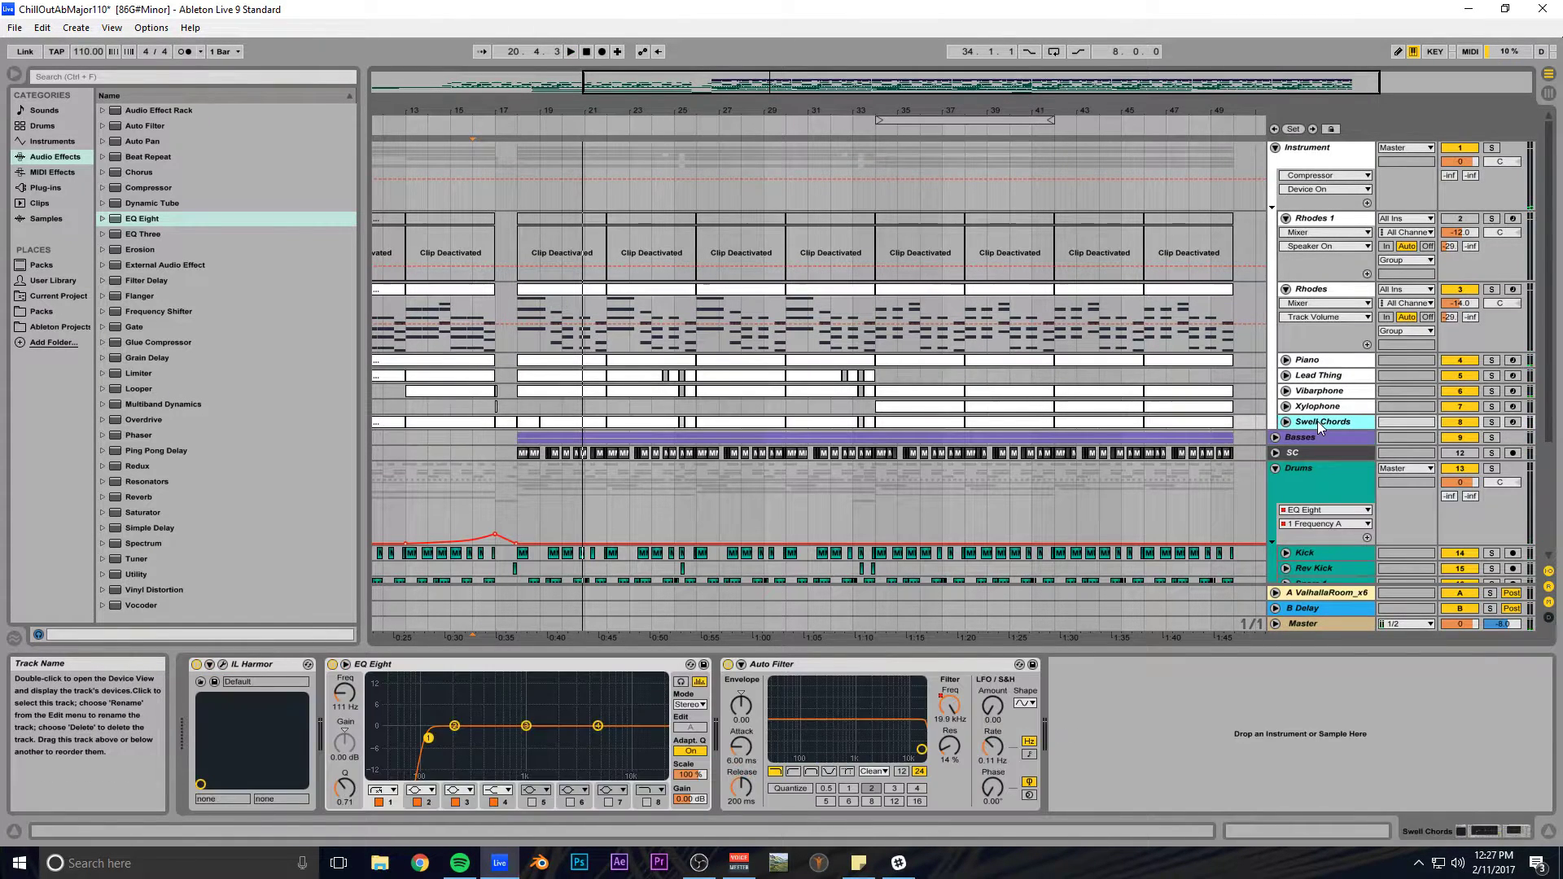
key(ctrl+shift+t)
drag(517, 461, 541, 461)
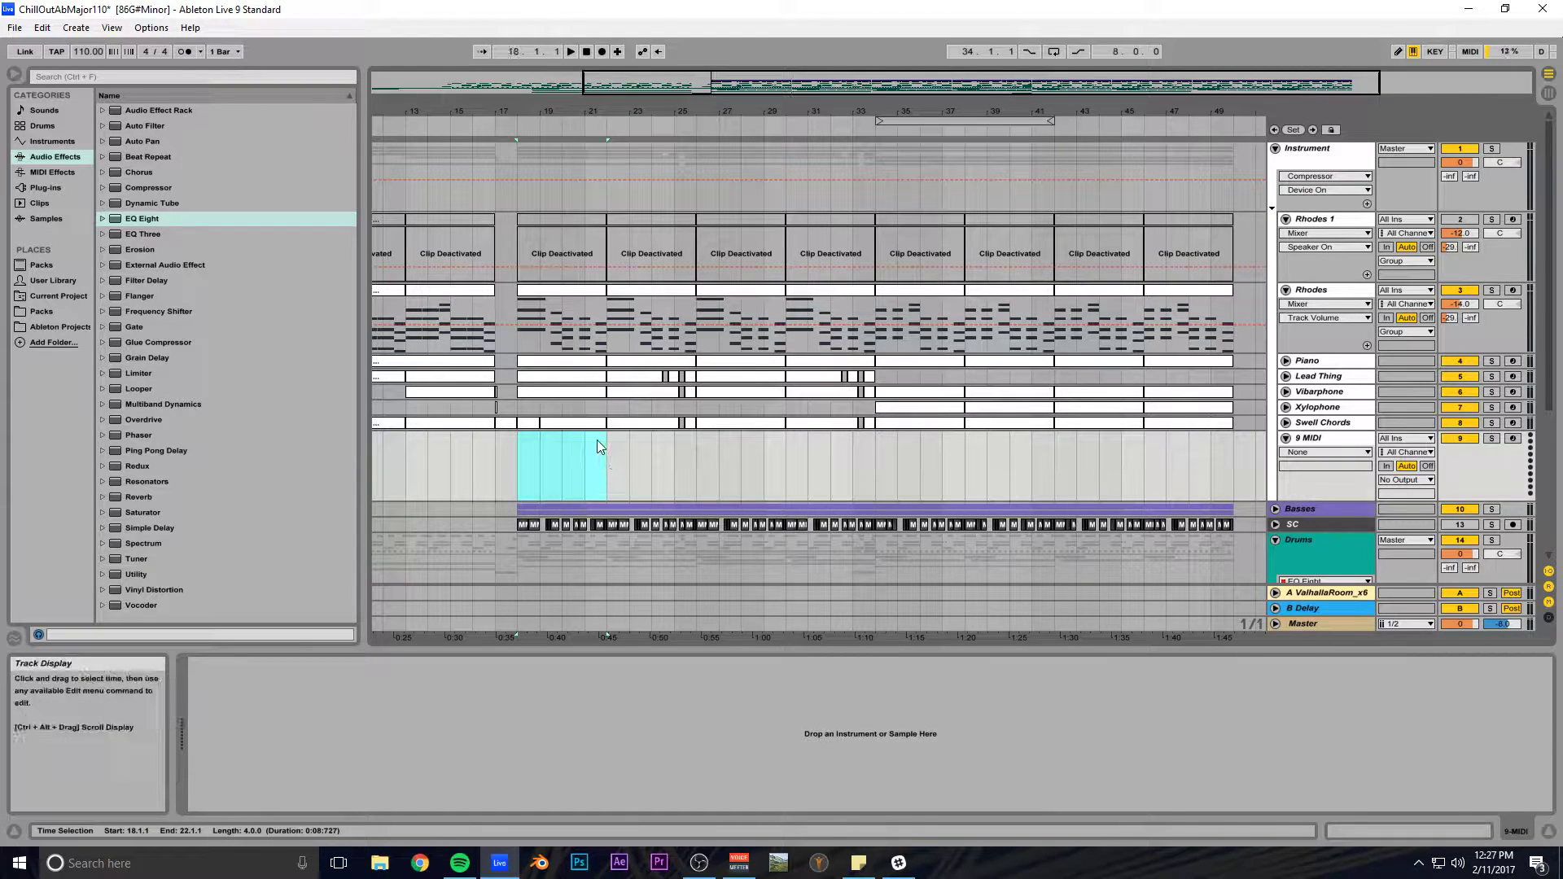
key(ctrl+shift+m)
Open the new clip for note editing and draw a C2 note that spans all four bars.
double_click(545, 438)
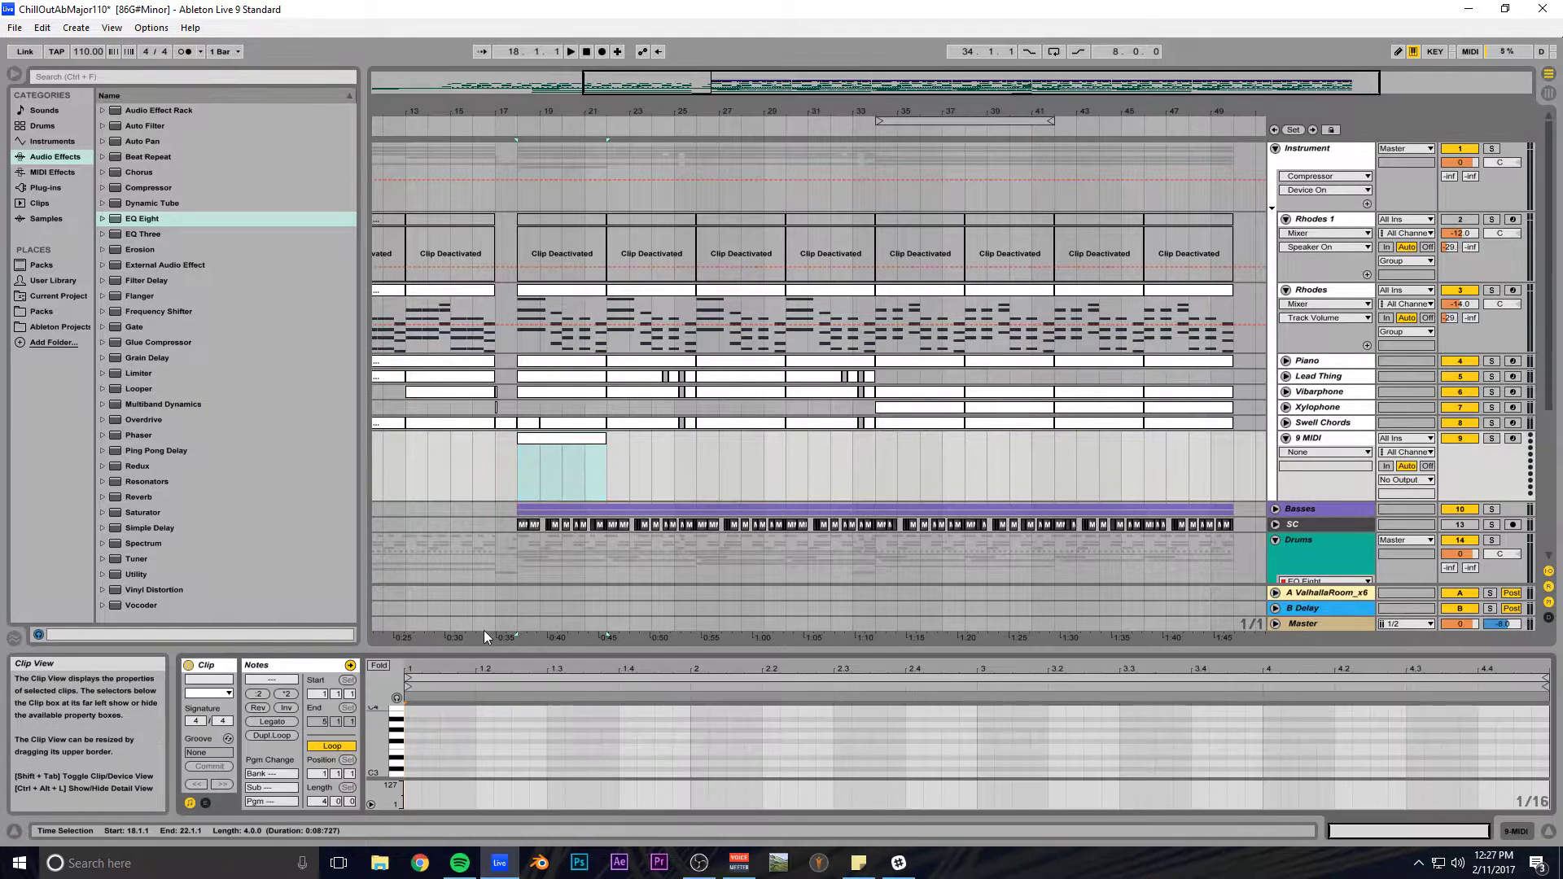
drag(483, 649, 456, 358)
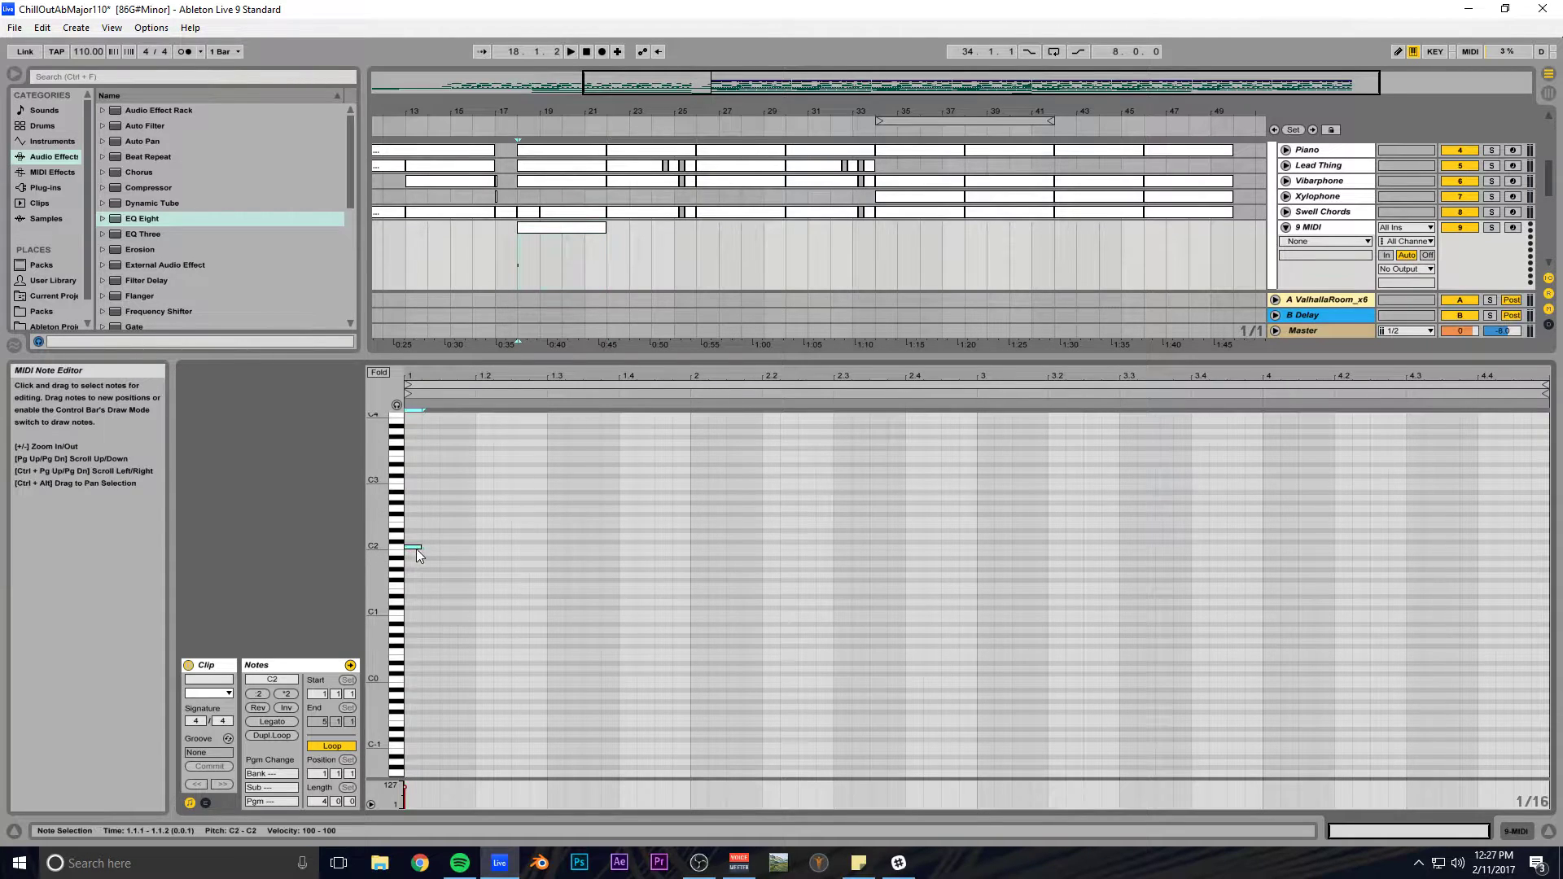
drag(417, 548, 1438, 560)
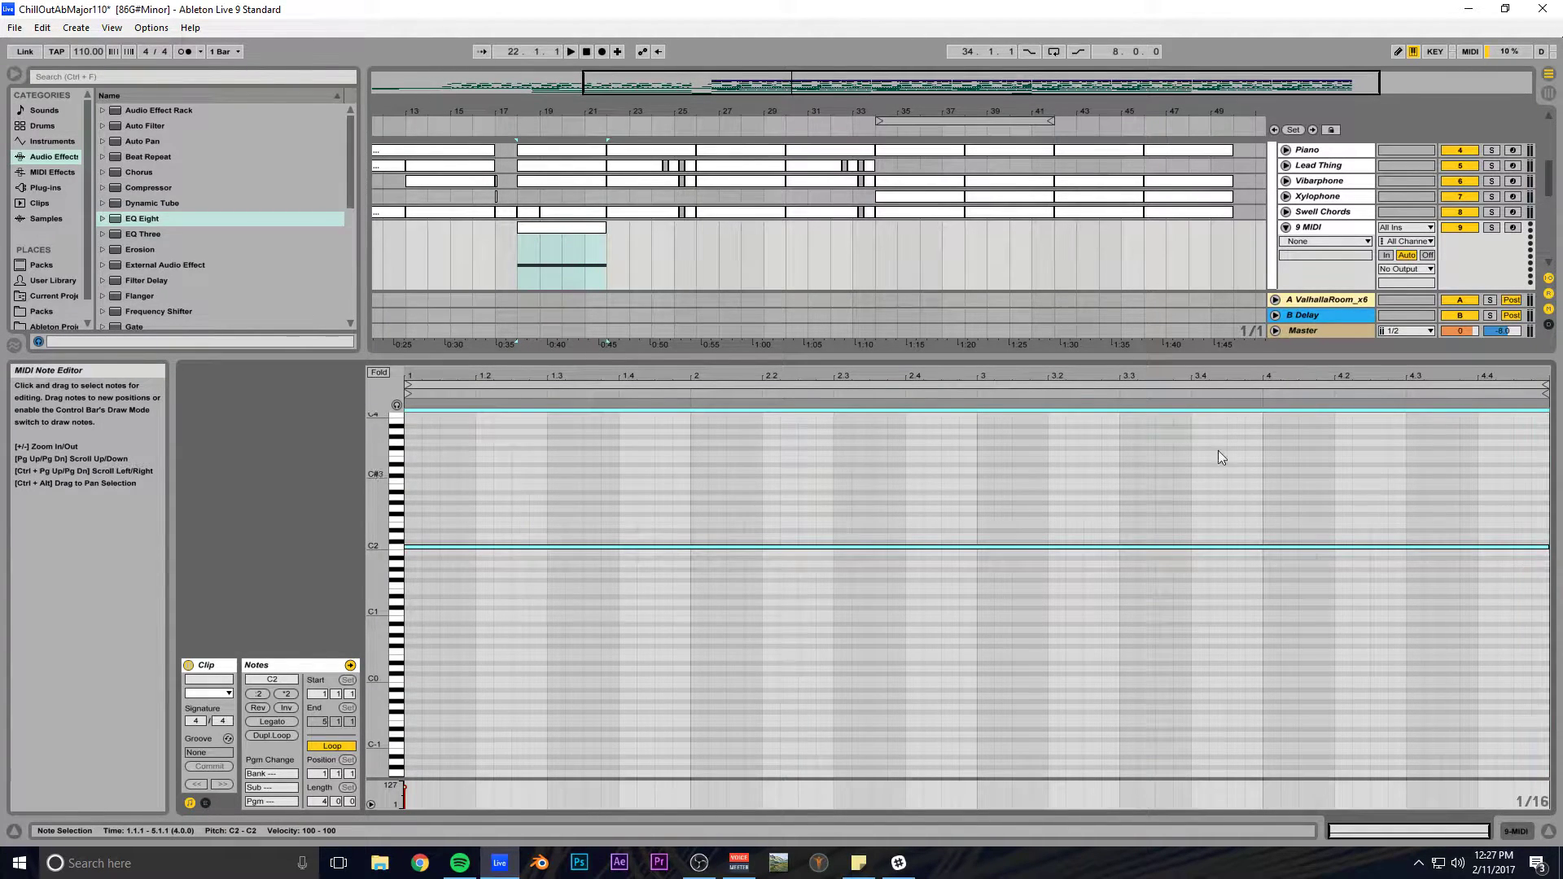
drag(1246, 358, 1279, 660)
Load Massive onto the new MIDI track, then solo the track and lower its volume.
click(1517, 831)
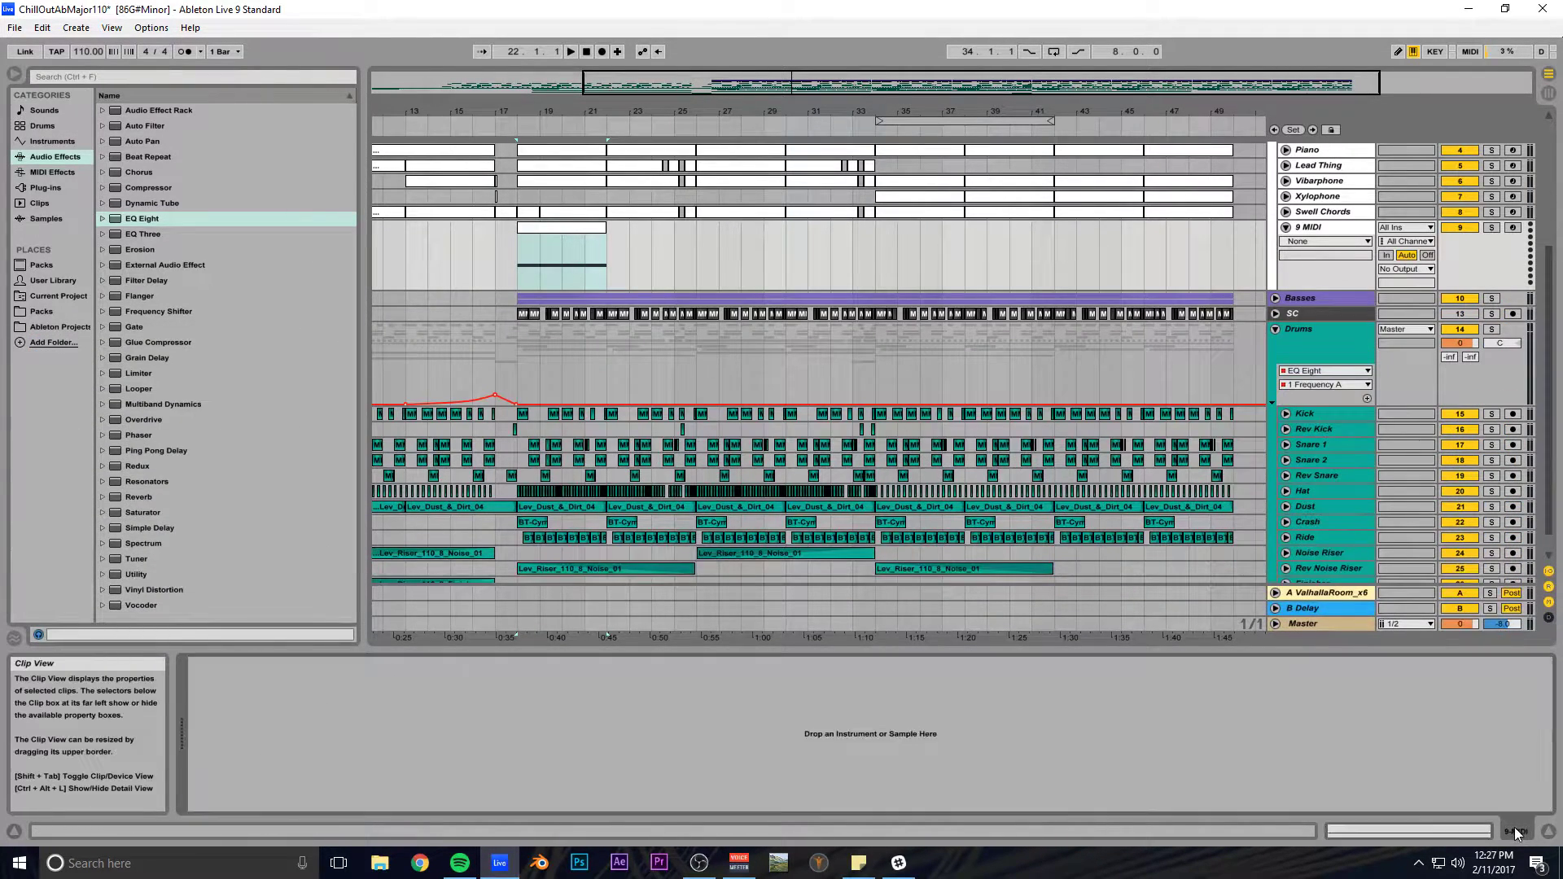
click(43, 187)
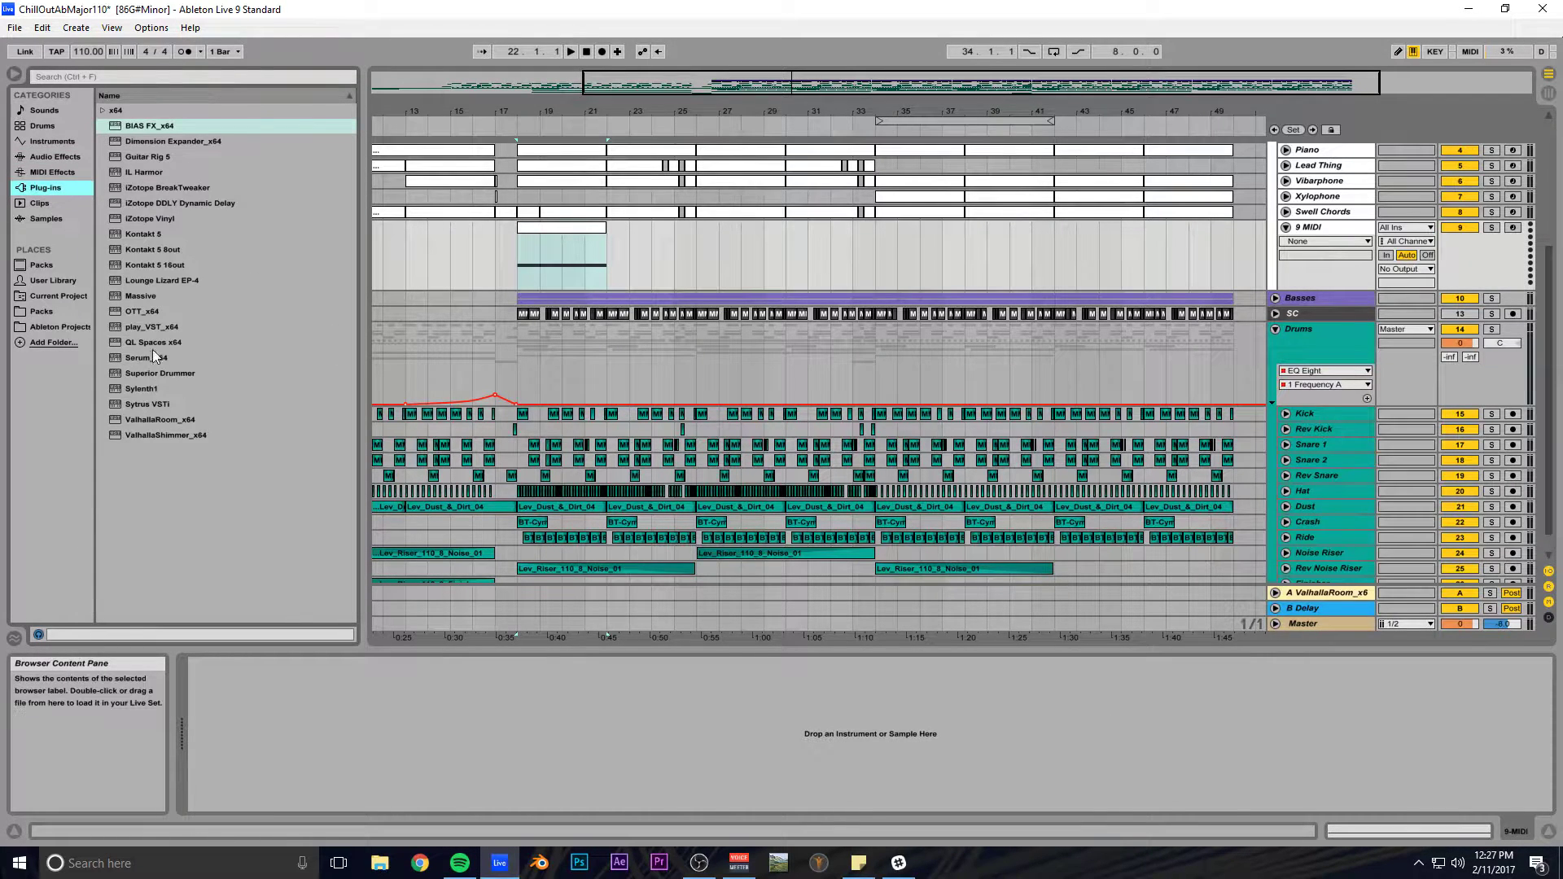
click(146, 297)
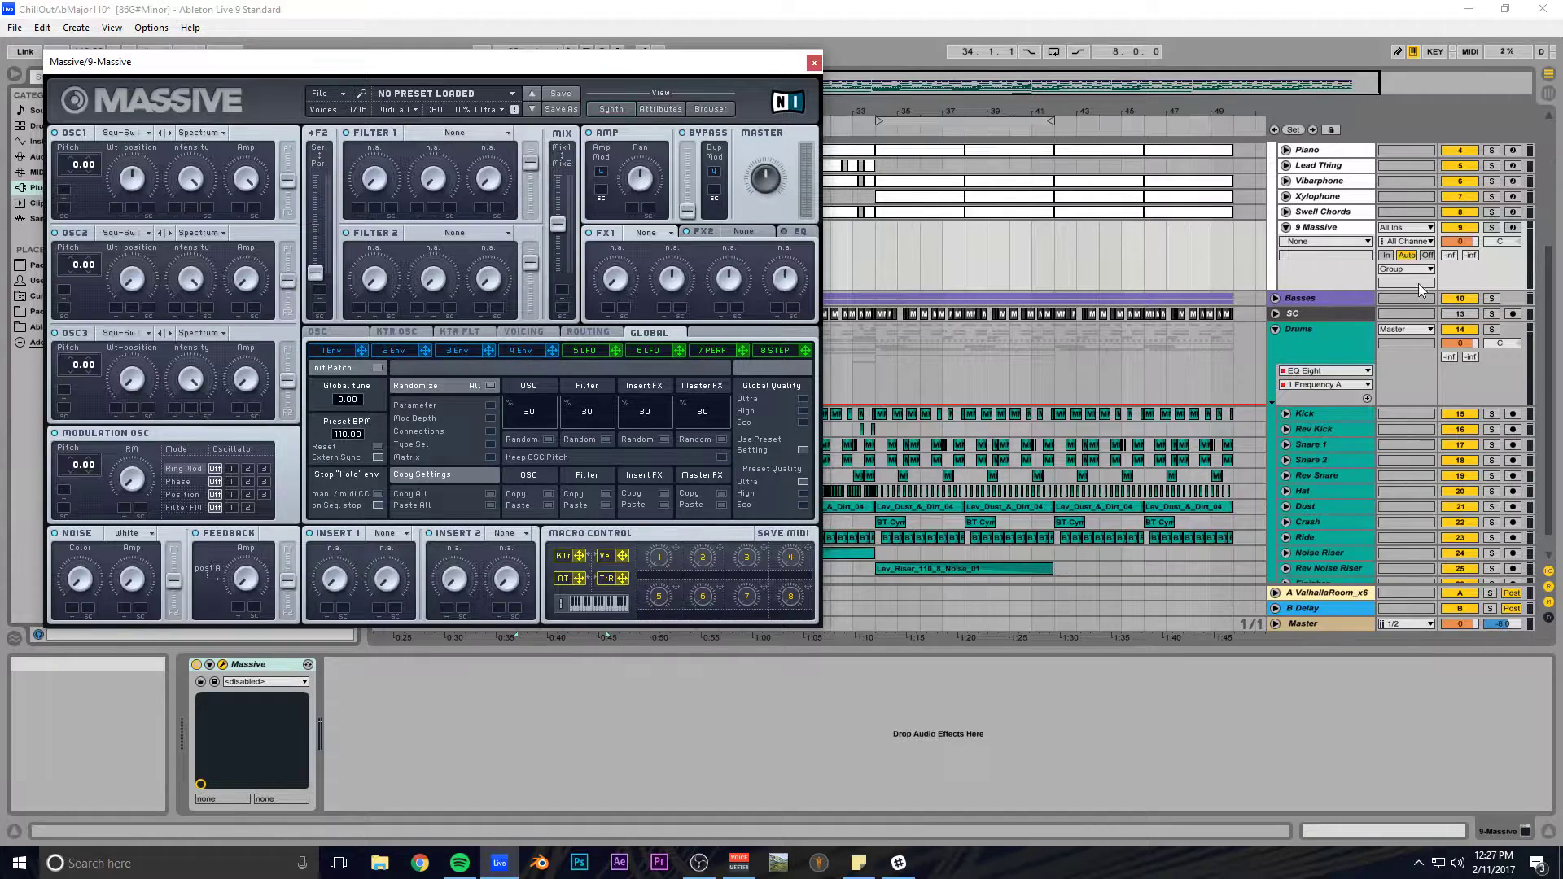
click(1493, 228)
click(1459, 241)
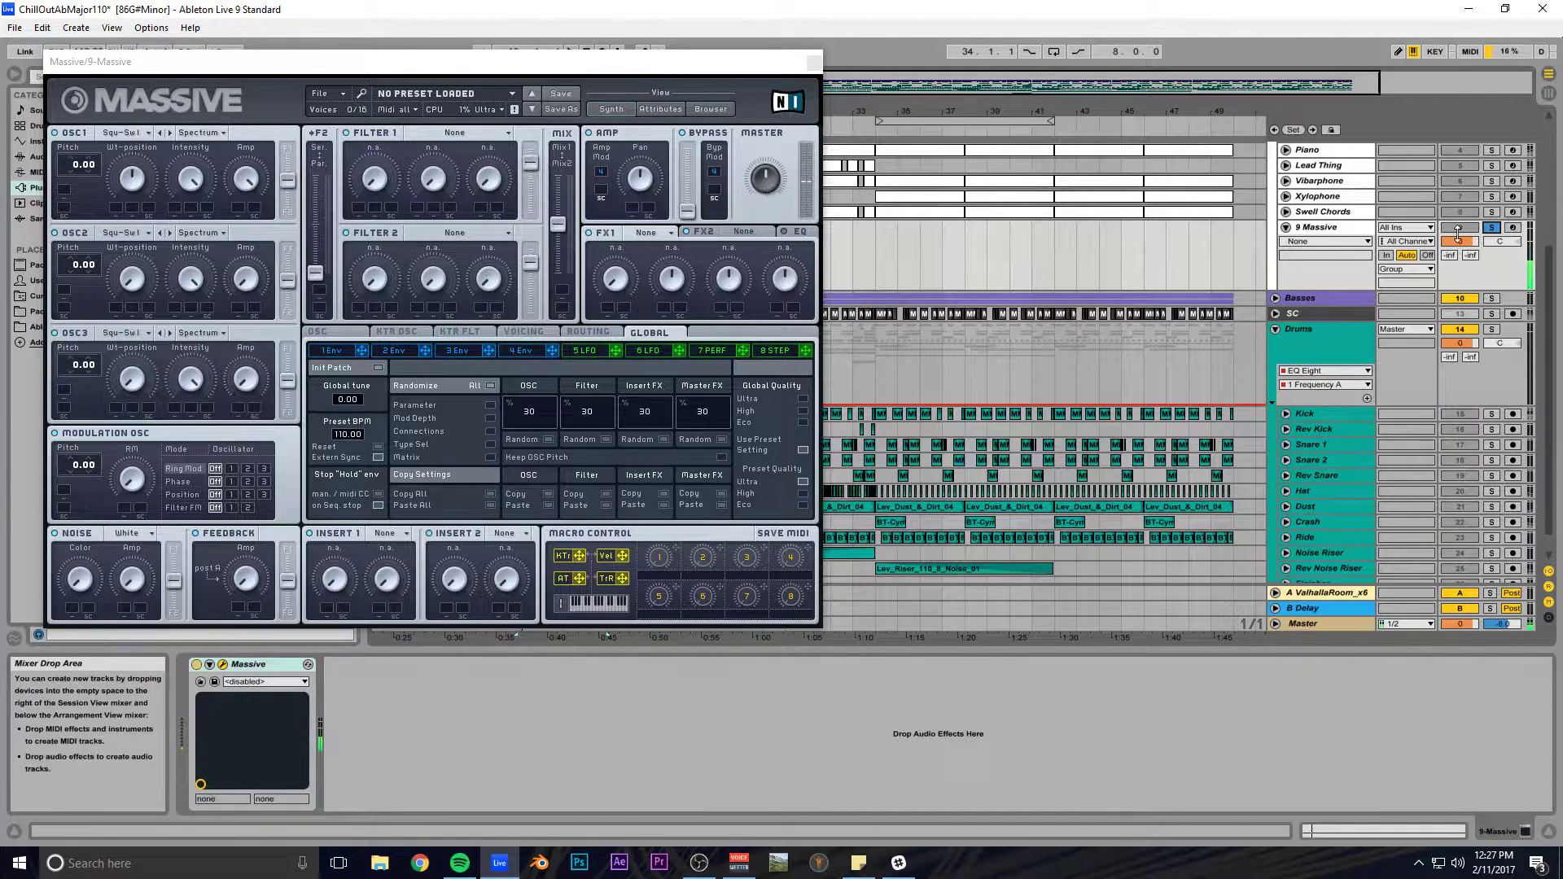
Start a new sound in Massive and raise the amplitude of its white noise generator.
click(326, 93)
click(331, 98)
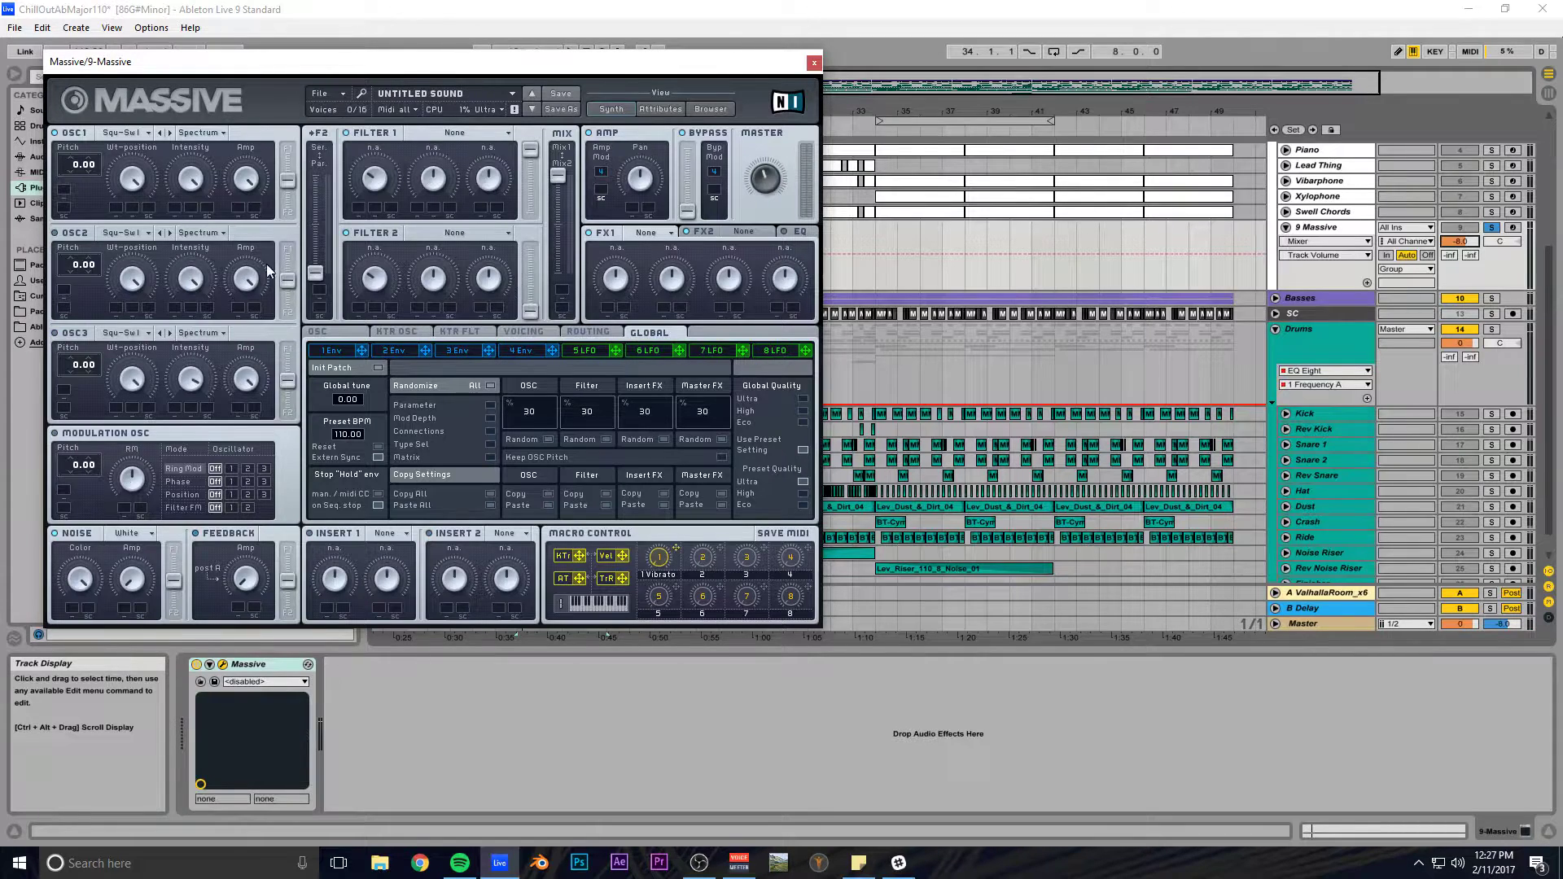
click(140, 179)
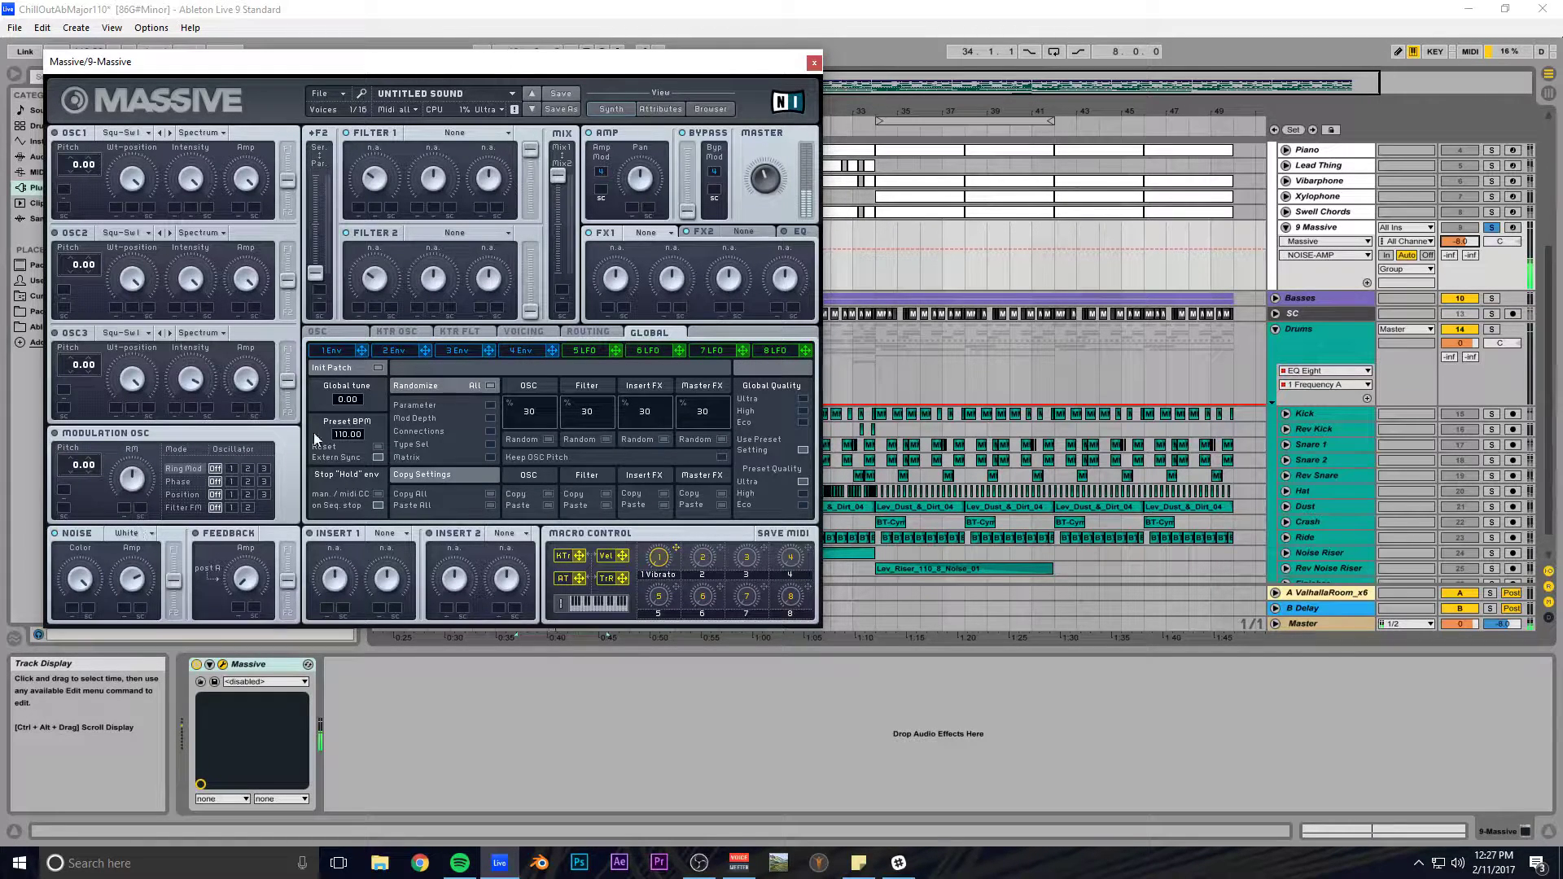
Lengthen the attack of Massive's envelope 4 into a slow swell, close the plug-in window and stop playback.
click(511, 355)
drag(394, 491, 405, 432)
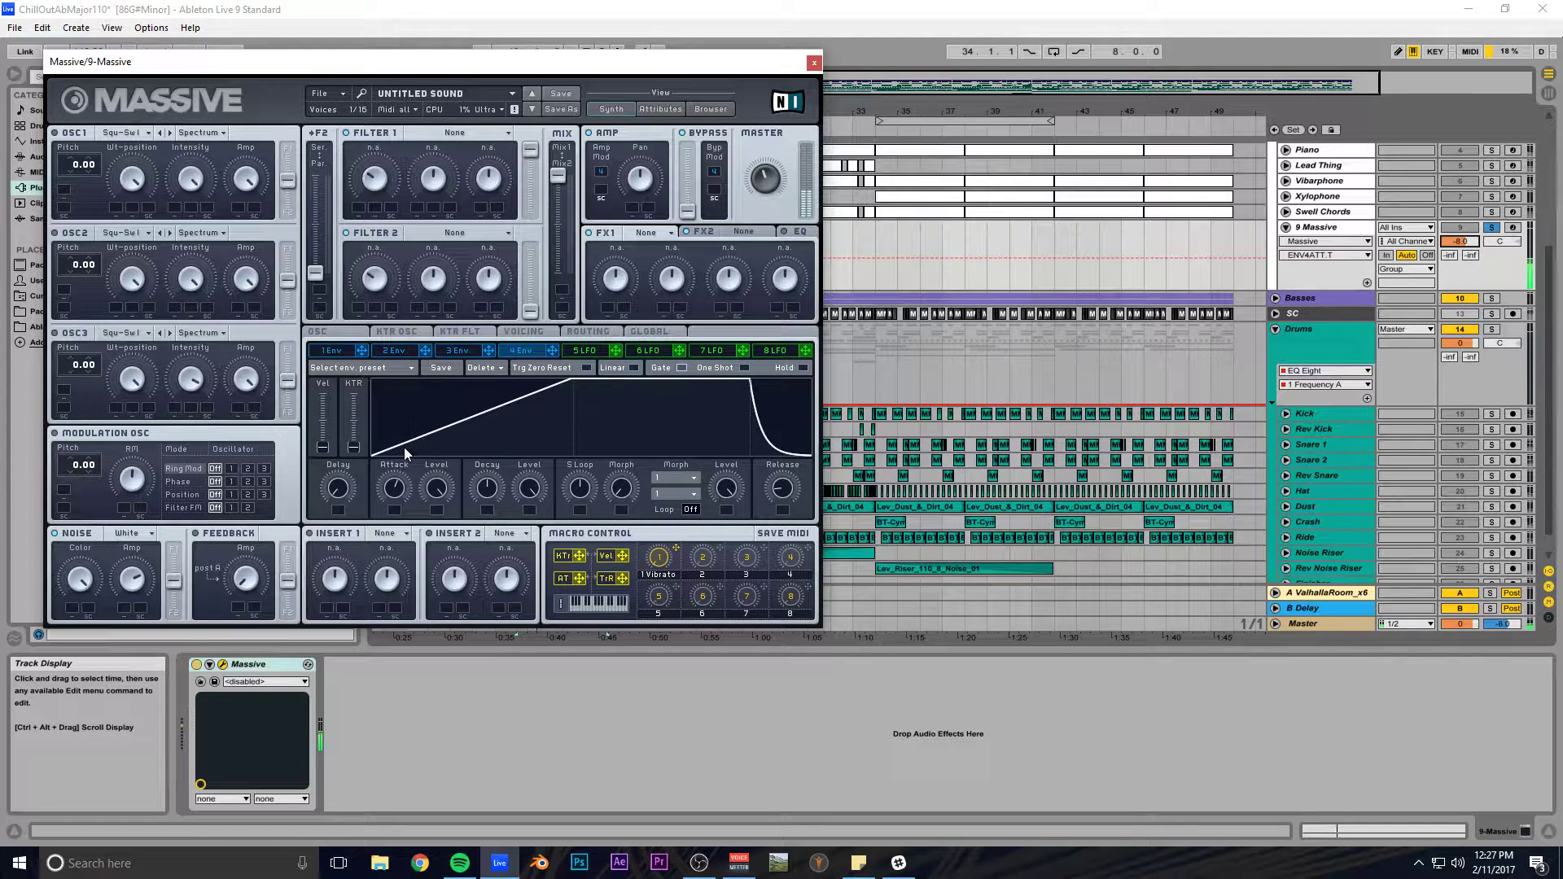
drag(261, 64, 304, 114)
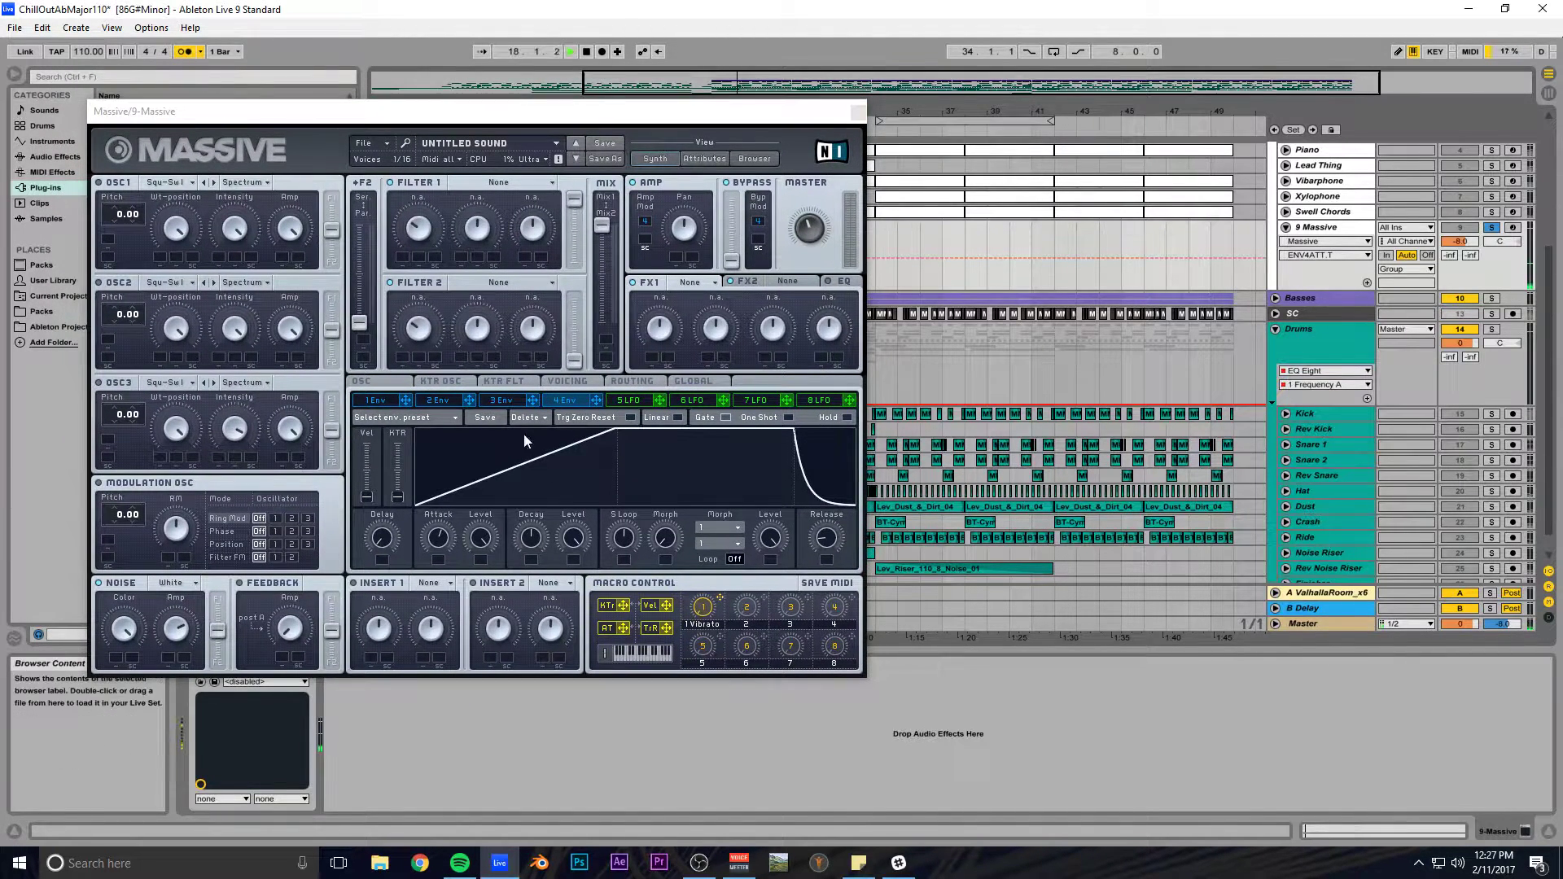
drag(444, 544, 442, 570)
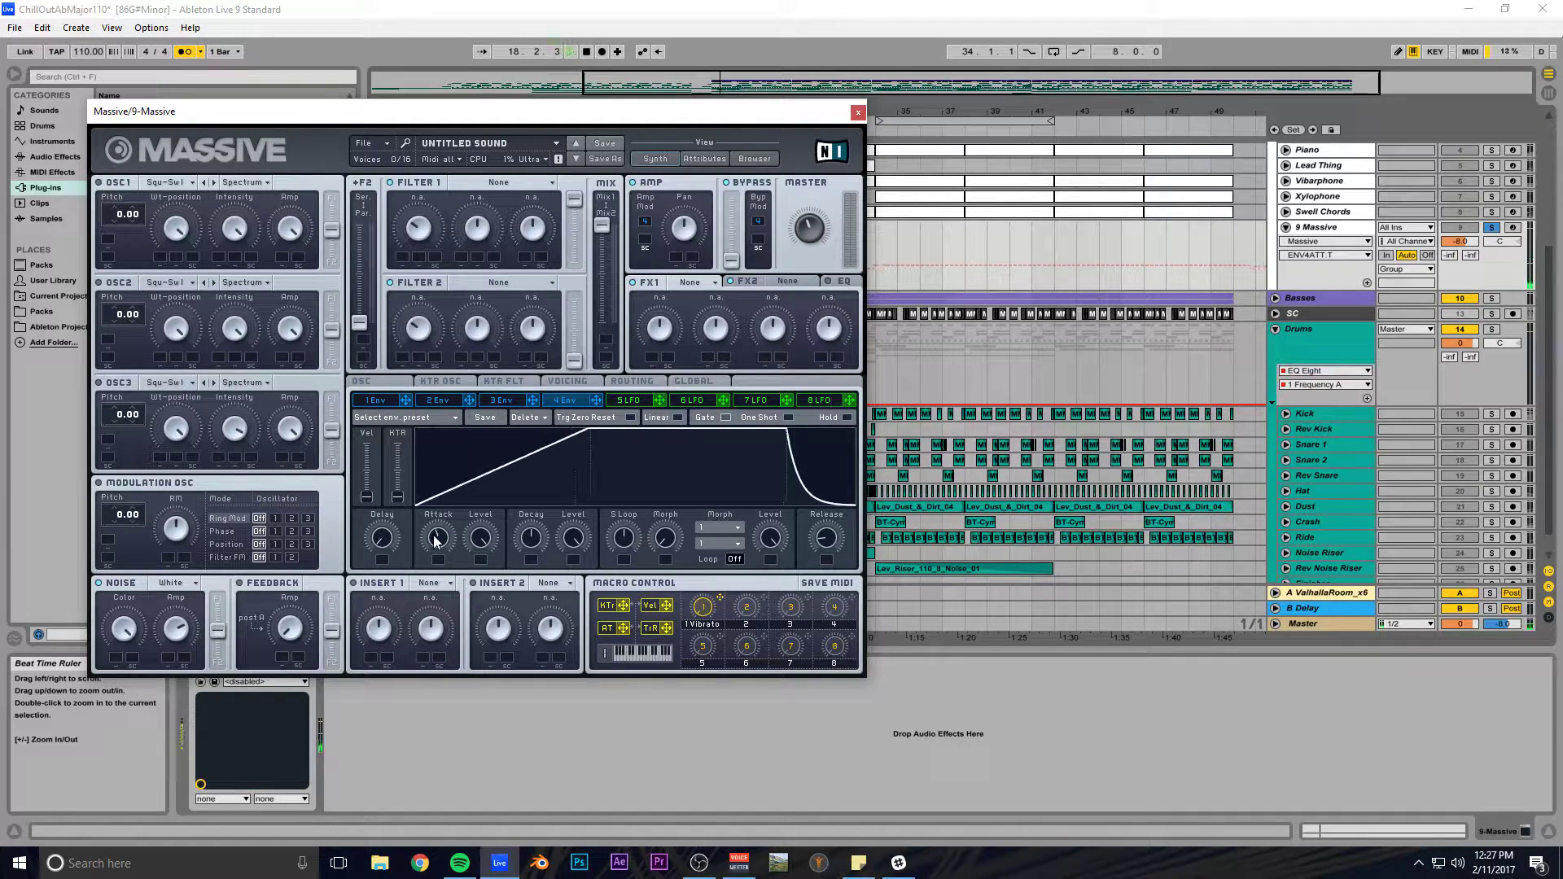
drag(437, 536, 438, 525)
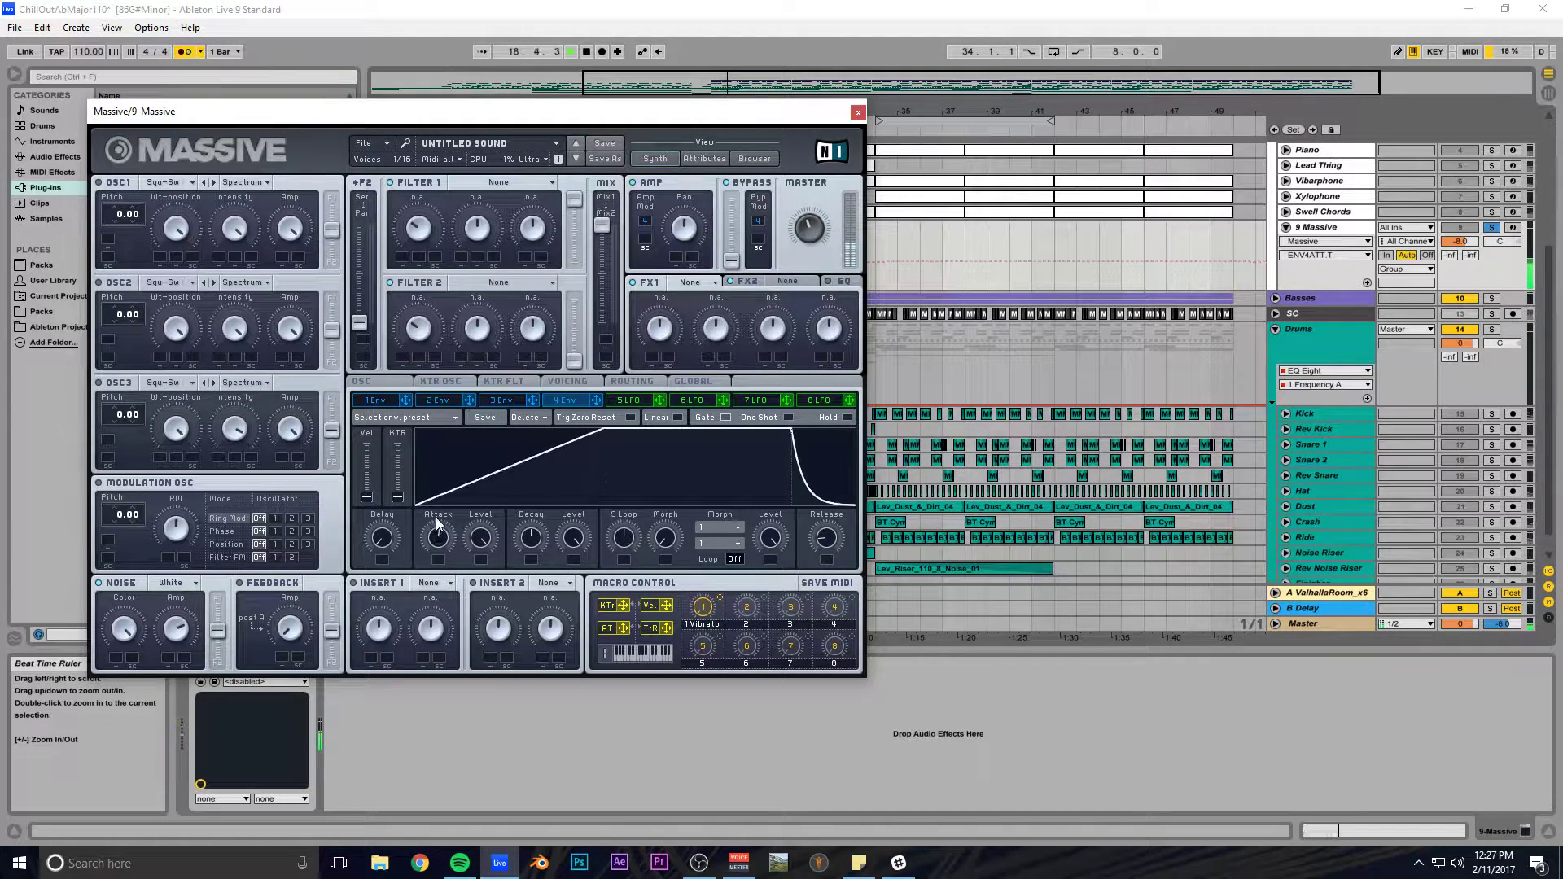
click(859, 113)
key(space)
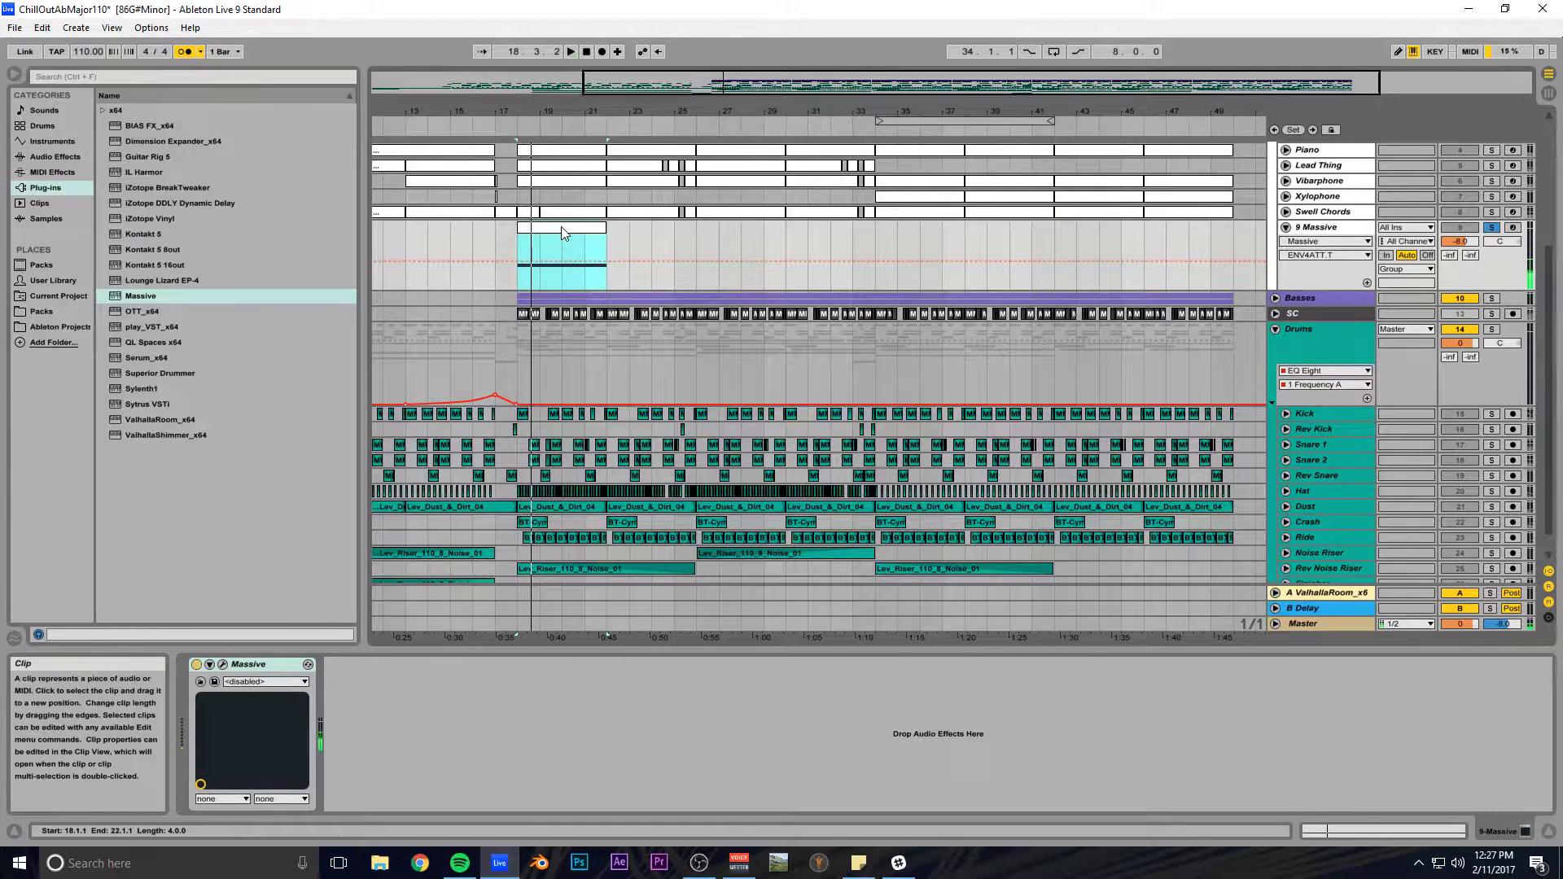
Shorten the clip's C2 note to one bar, duplicate it three times to fill the clip, and audition the result.
double_click(560, 228)
drag(887, 656, 888, 329)
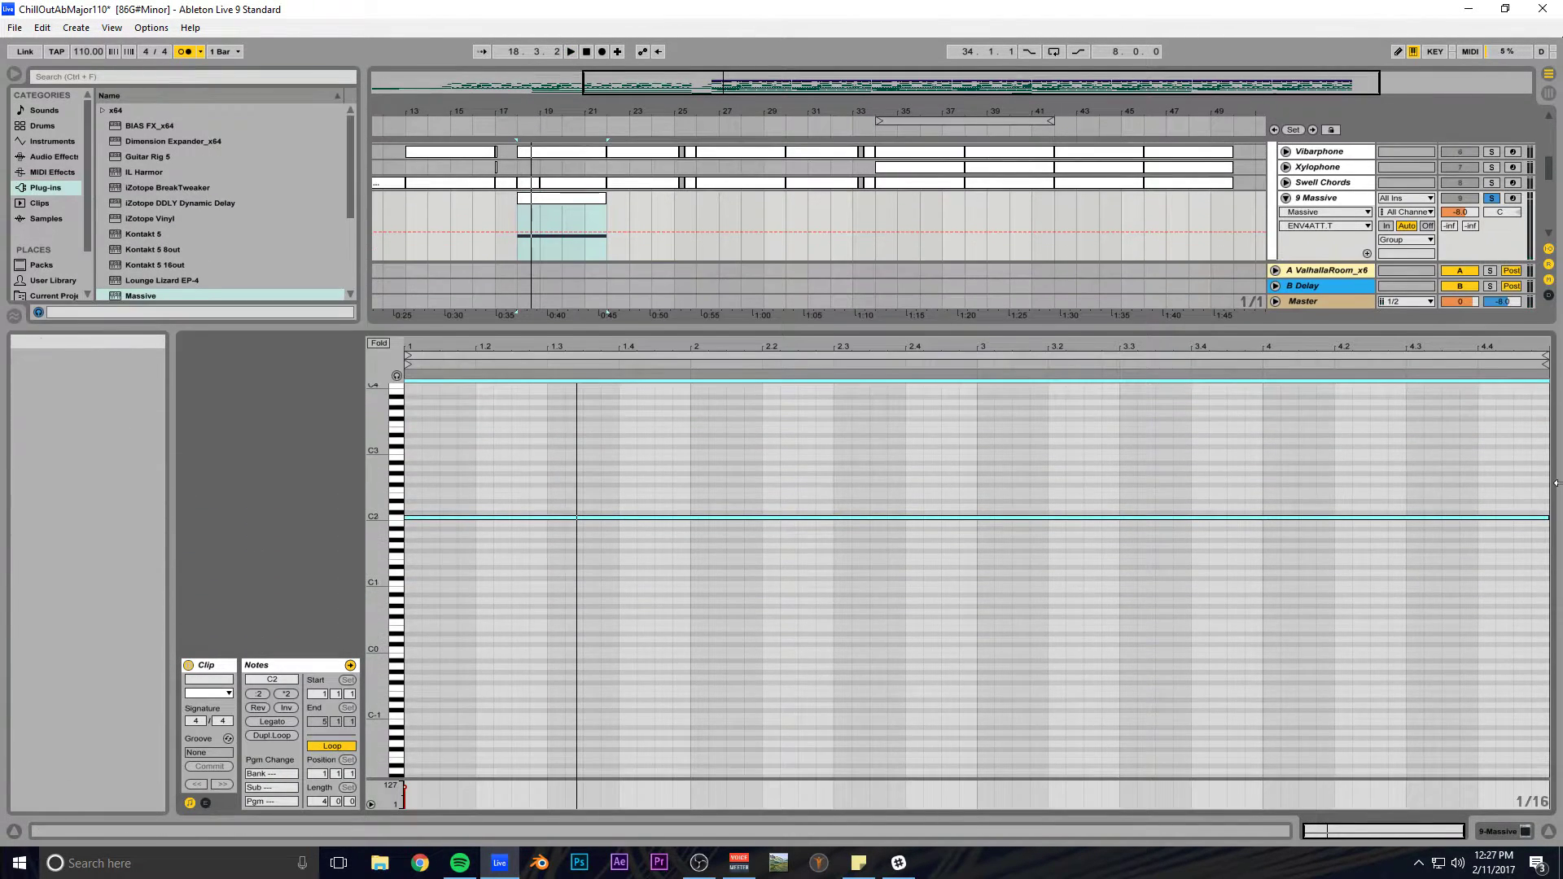
drag(1547, 523, 689, 548)
key(ctrl+d)
key(ctrl+d)
key(ctrl+d)
key(space)
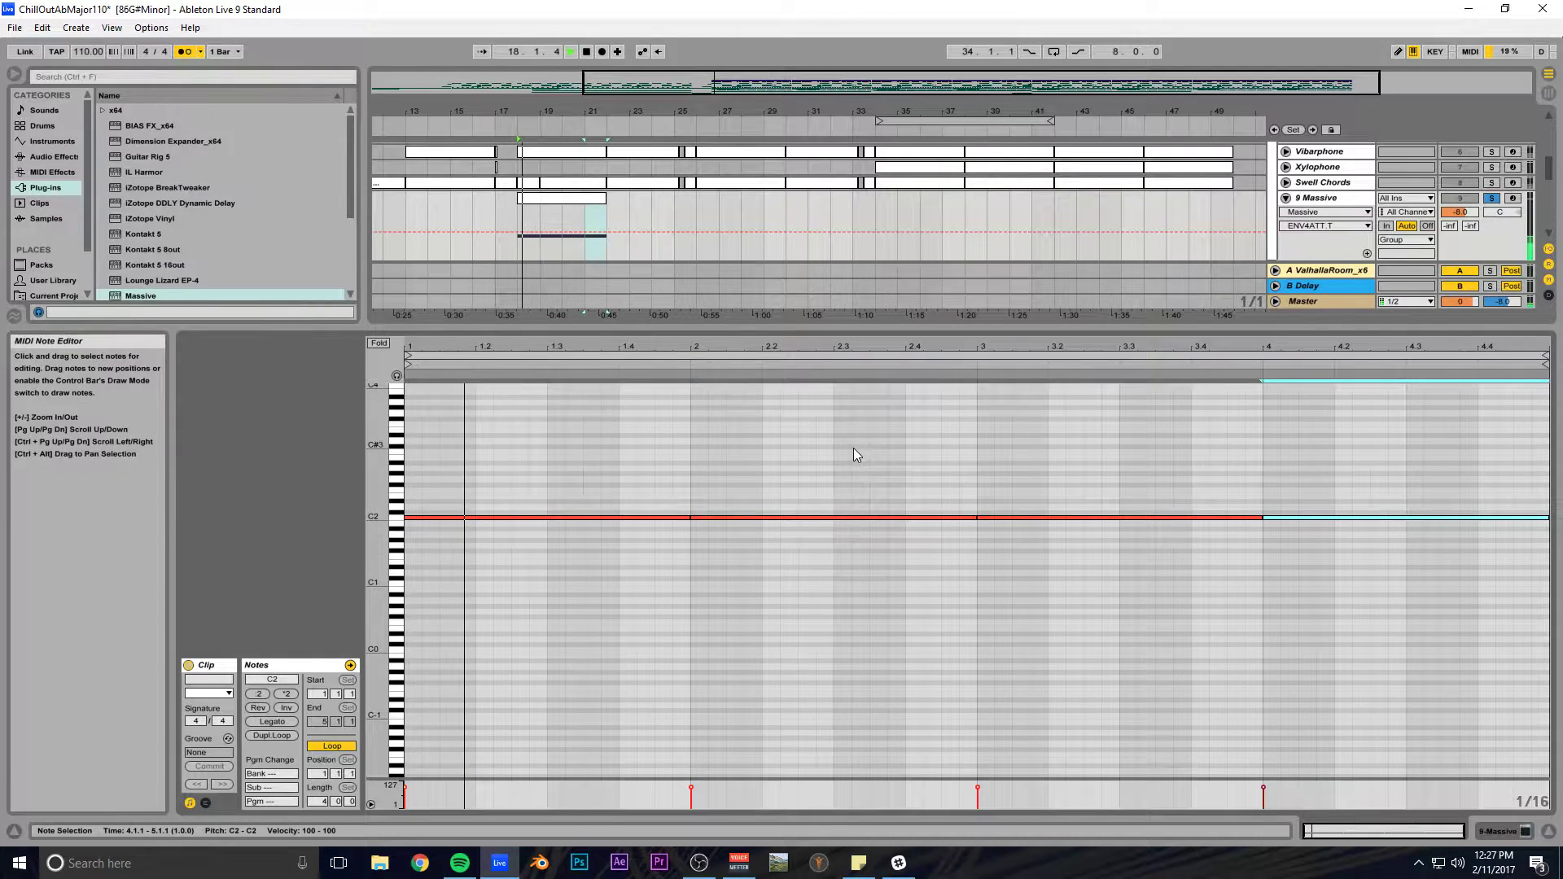
key(space)
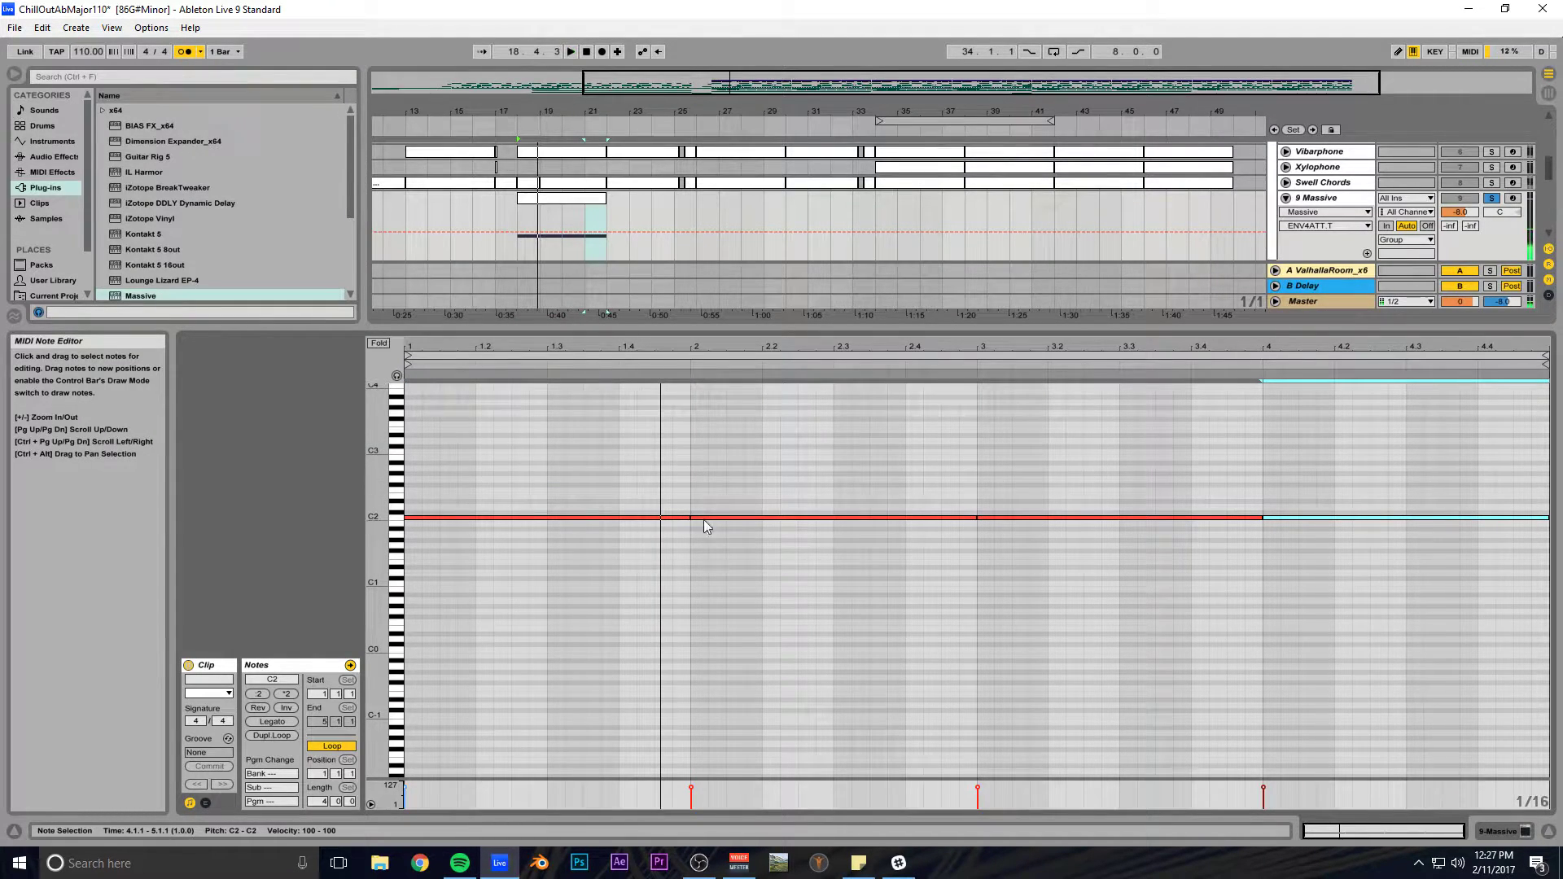
Shorten the clip's first C2 note to half a bar, duplicate it seven times to fill the four bars, and play it.
click(687, 518)
key(Delete)
key(ctrl+z)
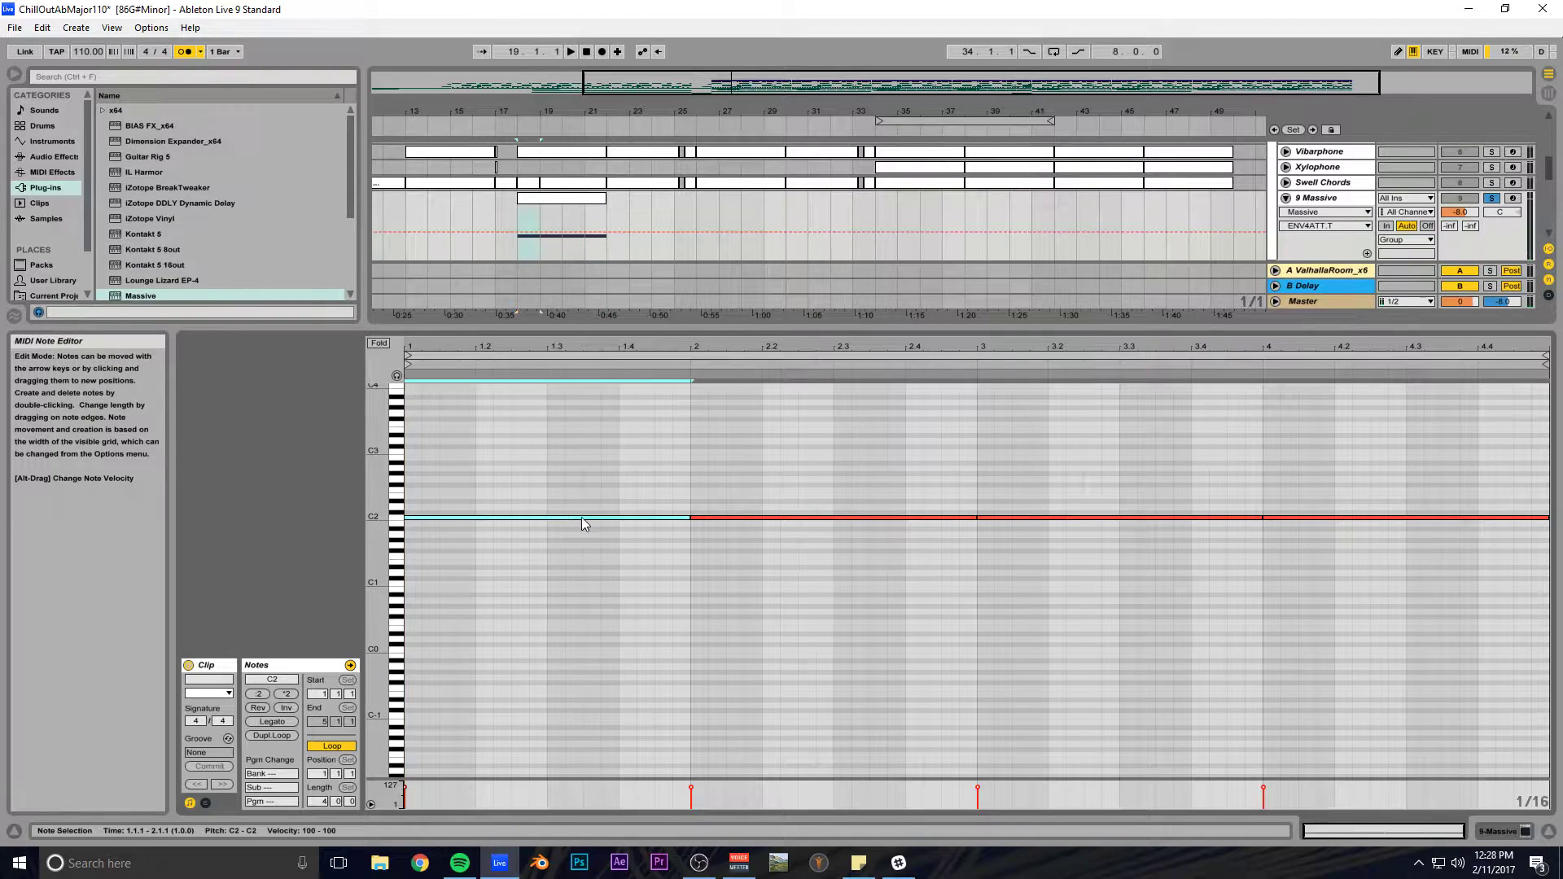
drag(686, 518, 549, 524)
key(ctrl+d)
key(ctrl+d)
key(ctrl+d)
key(ctrl+d)
key(ctrl+d)
key(ctrl+d)
key(ctrl+d)
key(space)
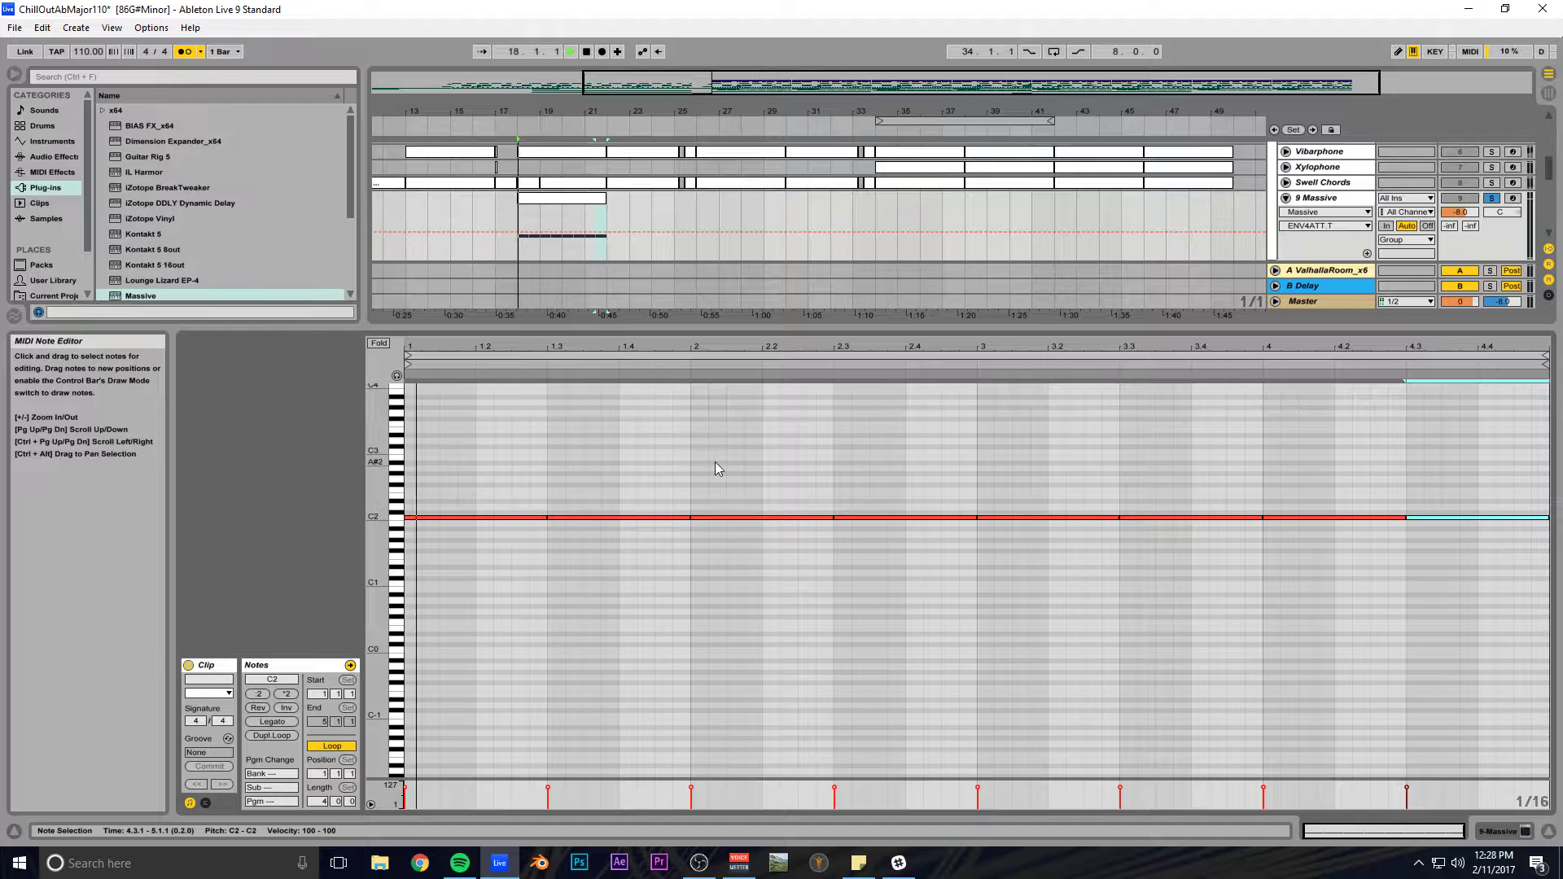
Show the Massive track's device chain and set the track volume to -16 dB.
click(1496, 829)
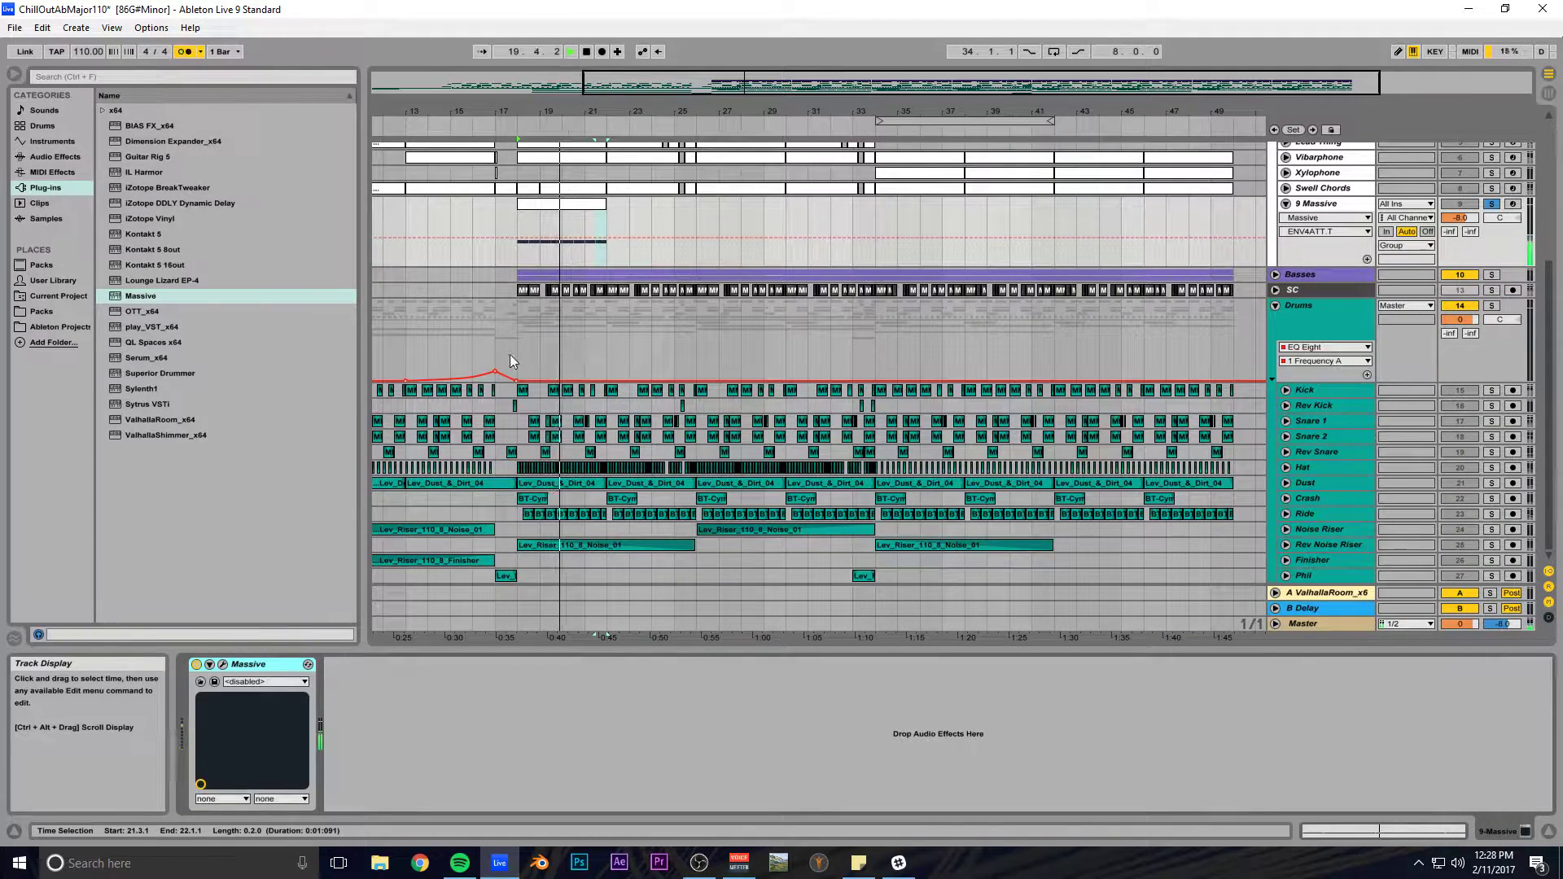
click(1469, 218)
text(-16)
key(Return)
Turn off the metronome and add an EQ Eight after Massive on the noise track.
click(185, 52)
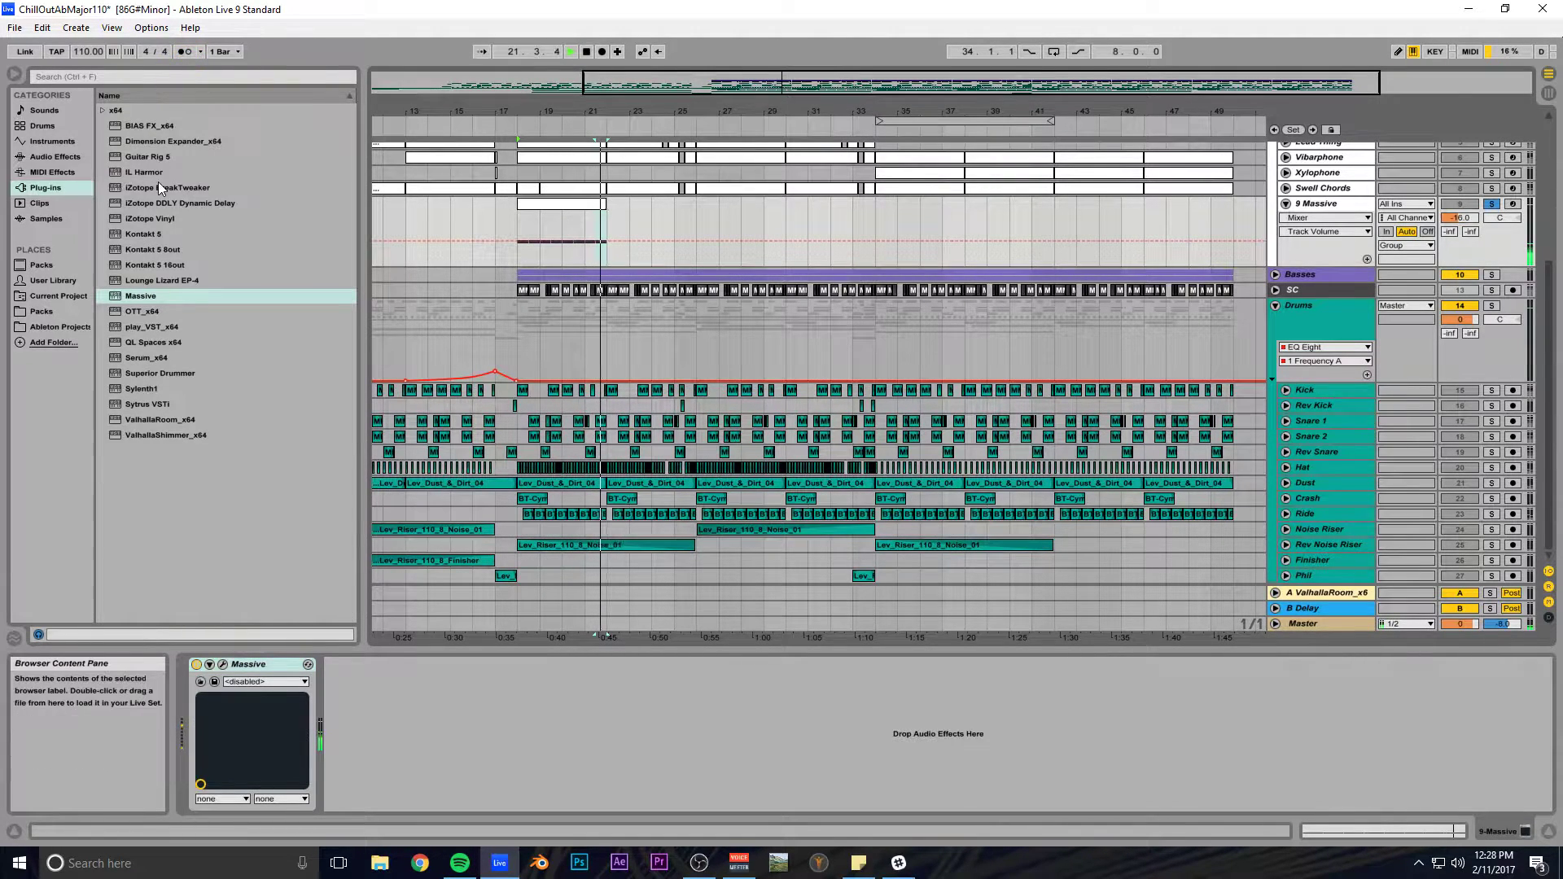
click(56, 156)
double_click(142, 219)
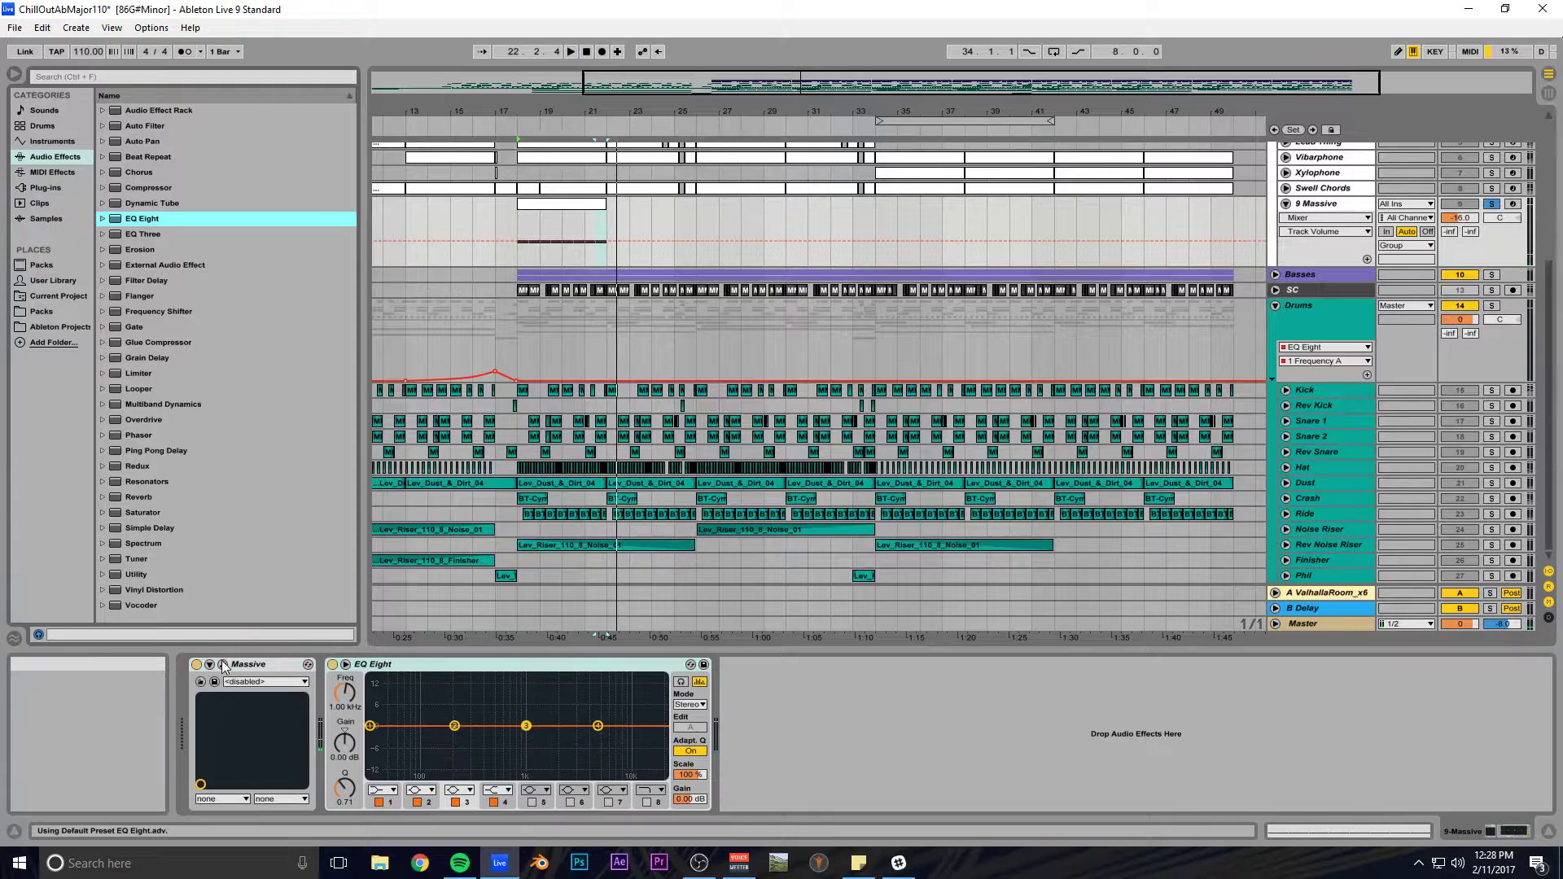
Change Massive's noise type to Bright and adjust the noise color while the clip plays.
click(221, 666)
click(173, 583)
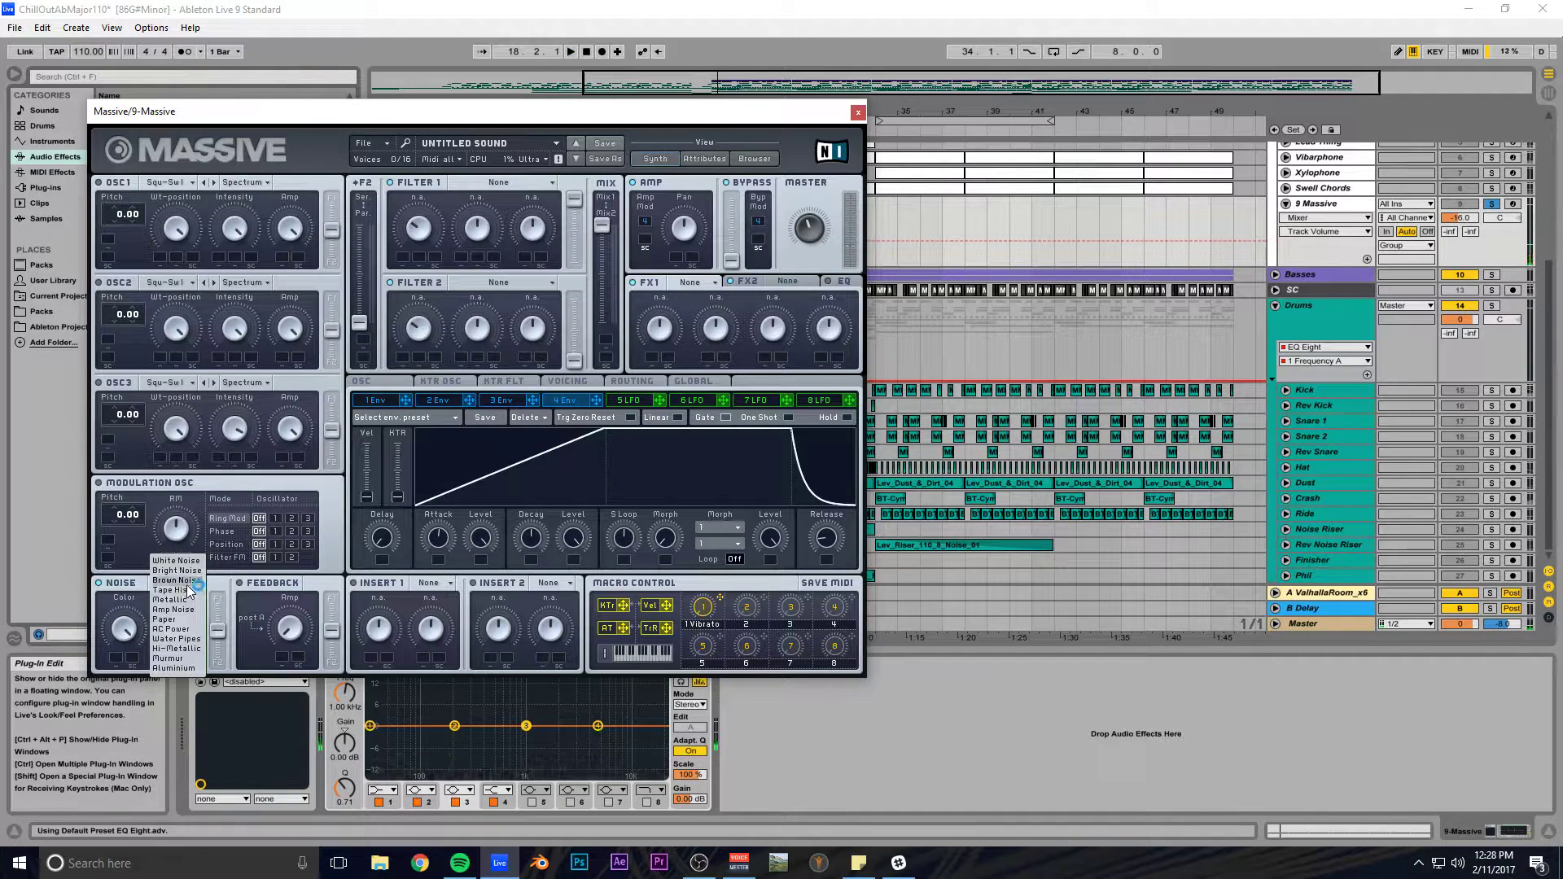
click(195, 579)
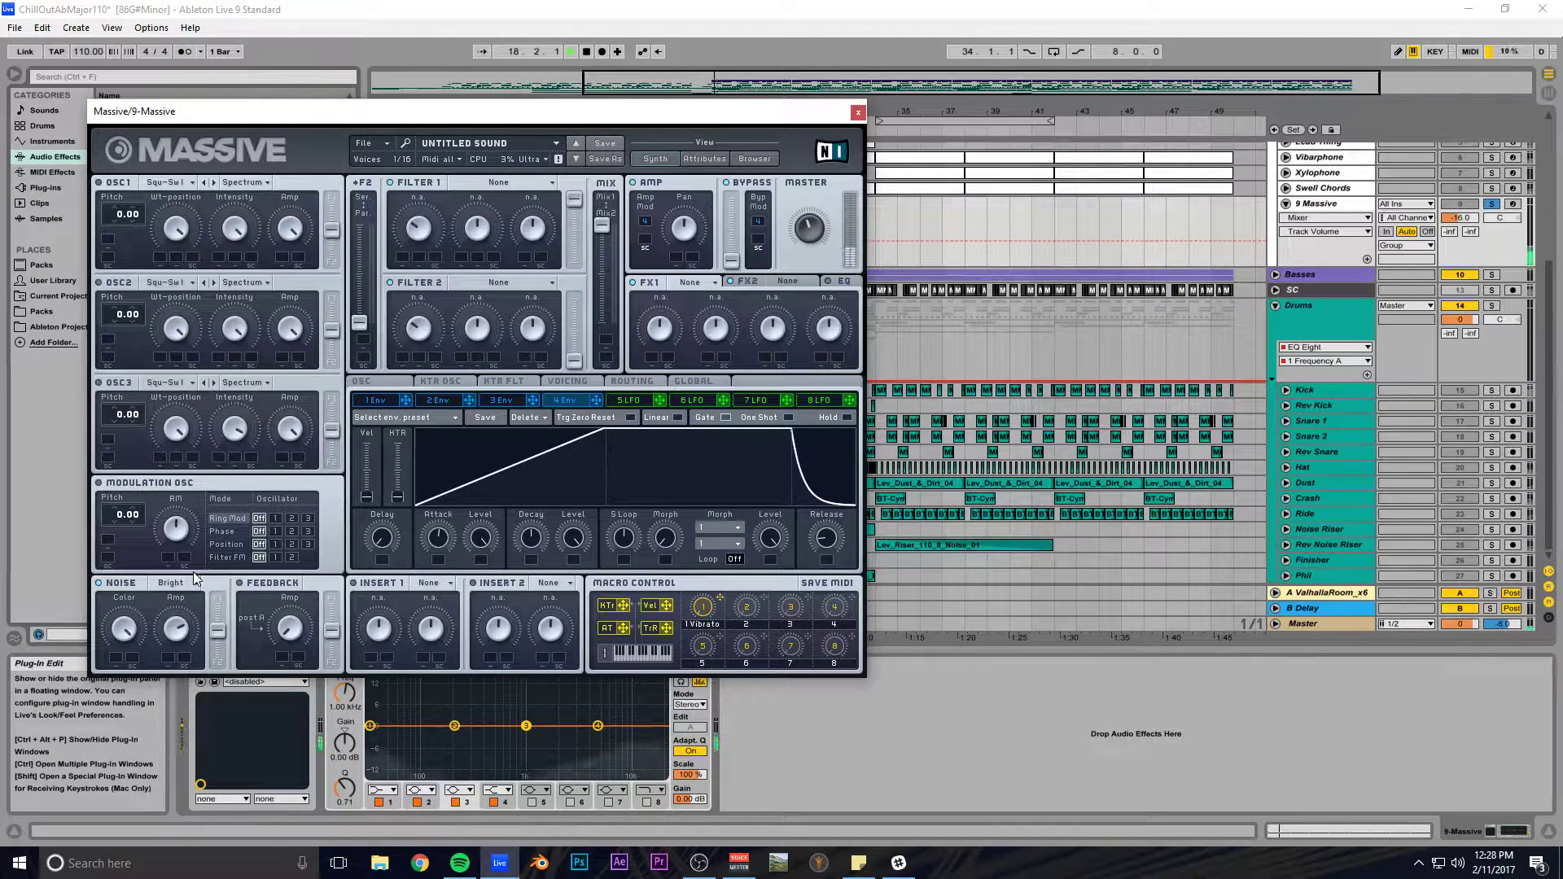
drag(127, 630, 133, 662)
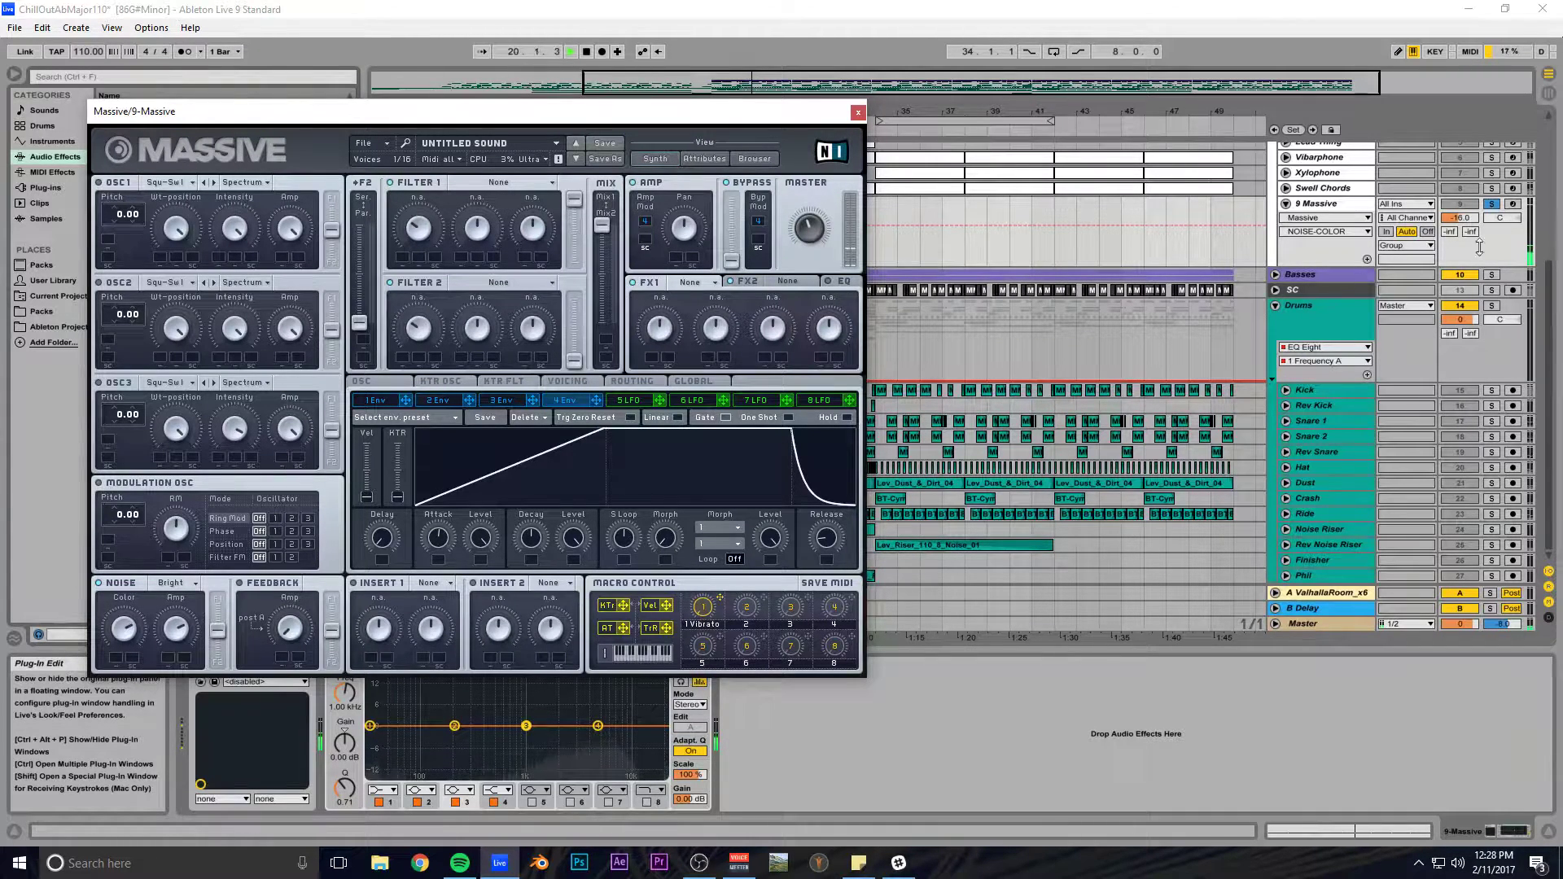
Unsolo the Massive track, lower its volume to -20 dB and close the Massive window.
click(1492, 204)
click(1456, 220)
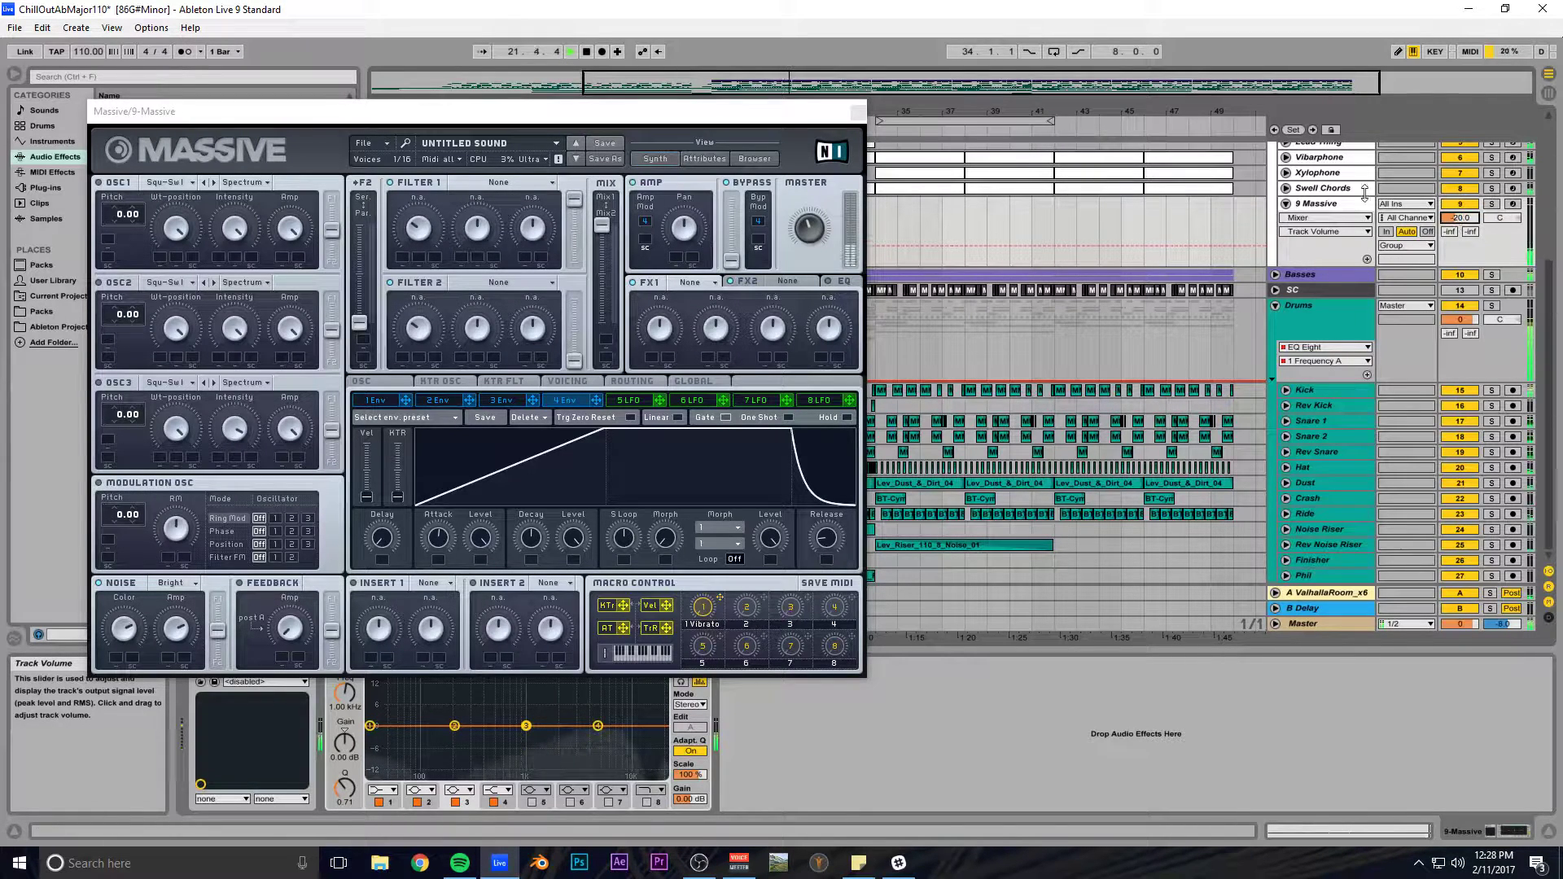
click(858, 113)
Duplicate the four-bar Massive clip seven times so the noise swells continue to bar 50.
click(579, 207)
key(ctrl+d)
key(ctrl+d)
key(ctrl+d)
key(ctrl+d)
key(ctrl+d)
key(ctrl+d)
key(ctrl+d)
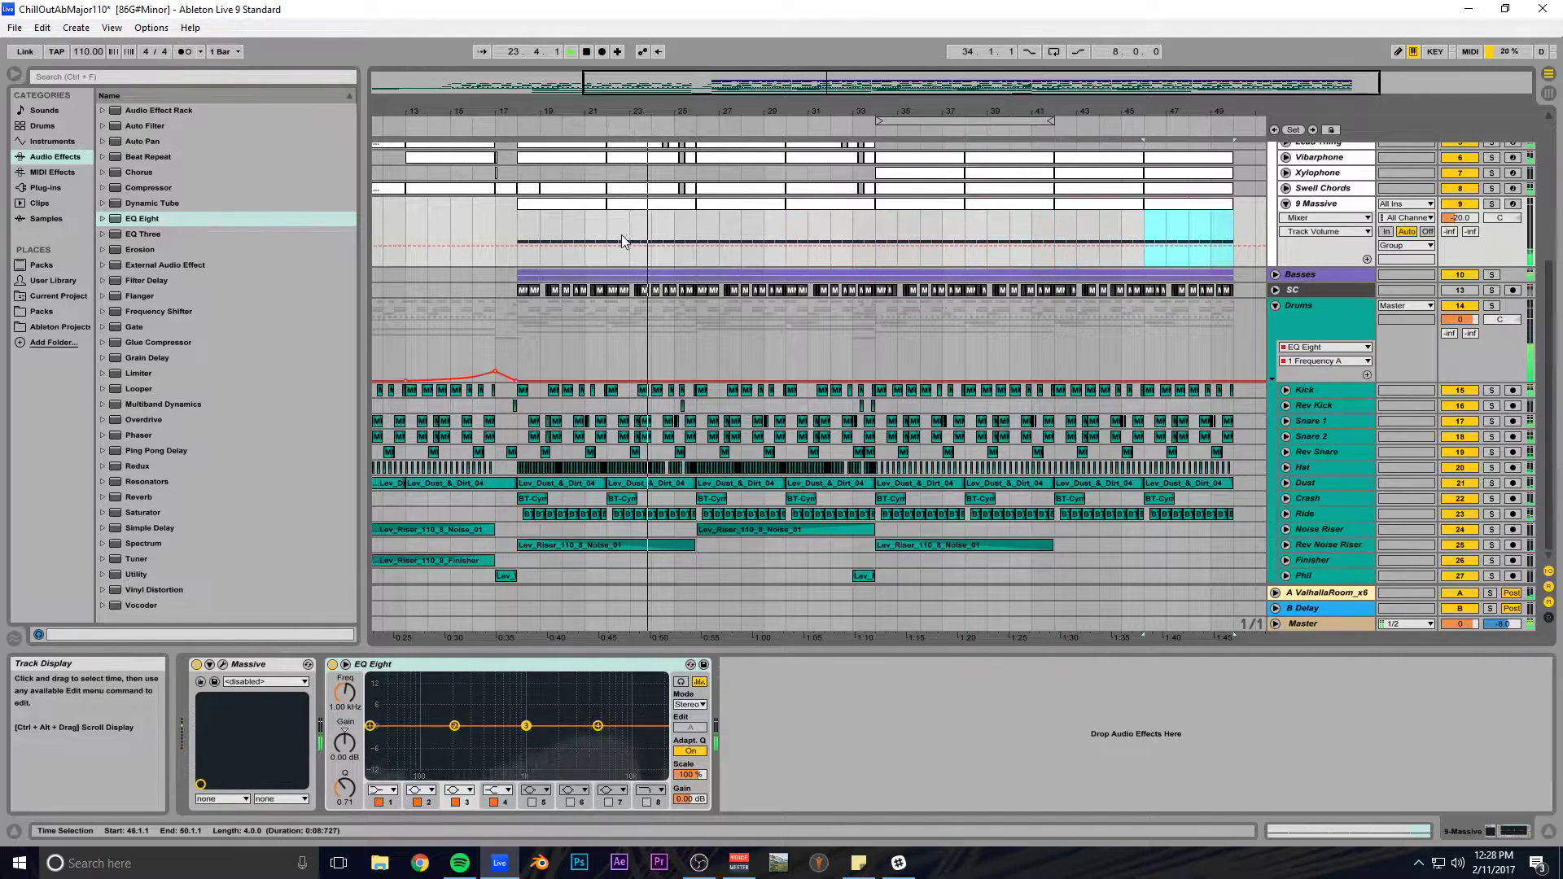
scroll(635, 293, up, 2)
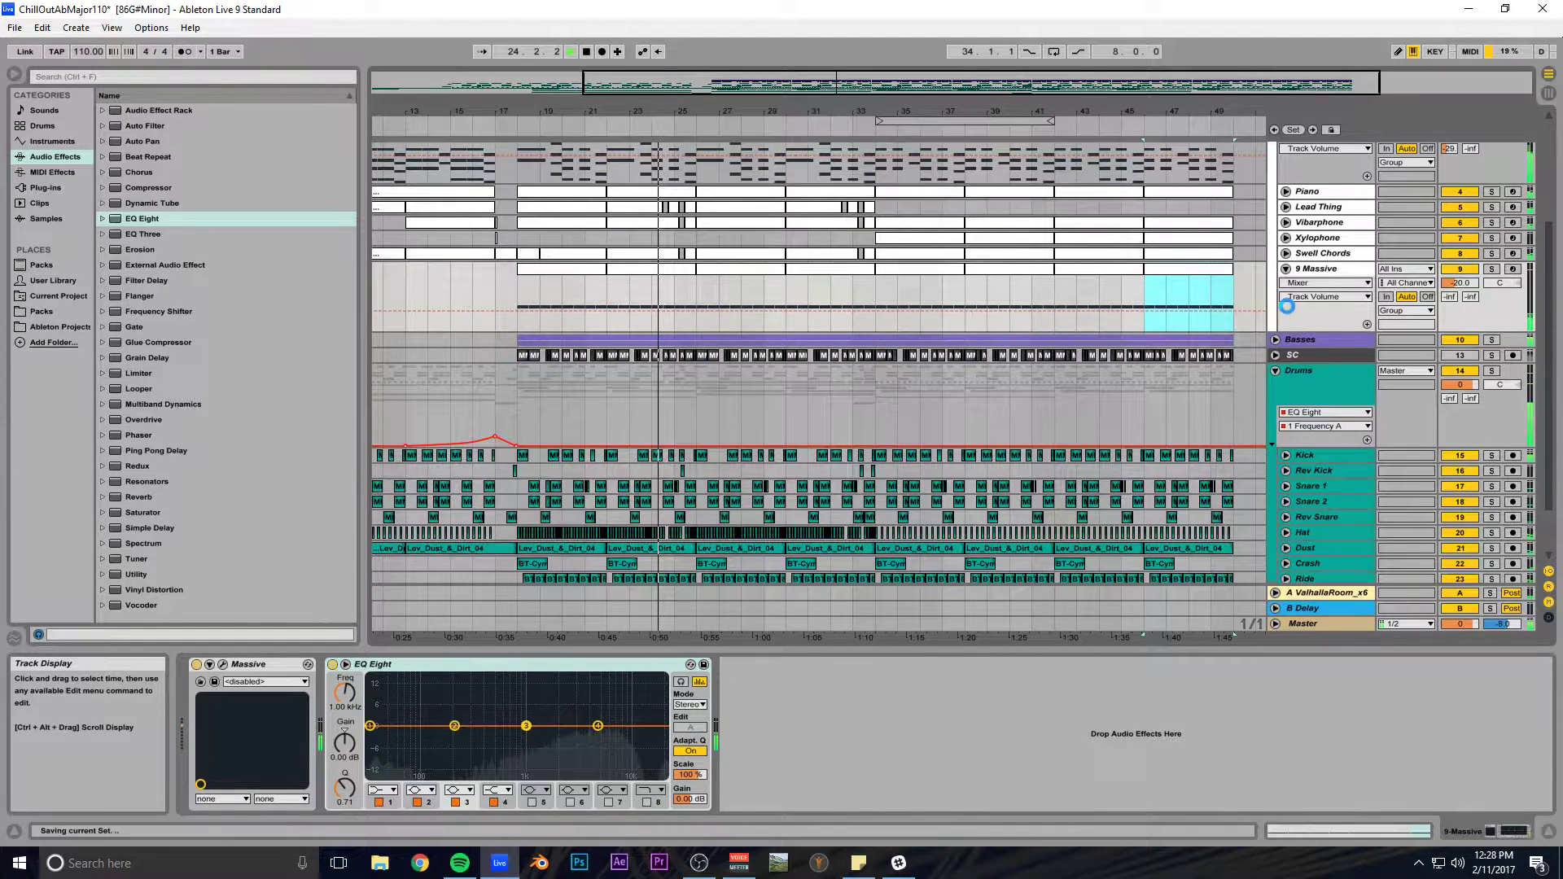
Shape the noise track's EQ Eight with a low cut at 269 Hz and a mid-band dip, soloing the track to check.
click(383, 790)
click(381, 694)
drag(347, 693, 347, 641)
drag(482, 738, 558, 743)
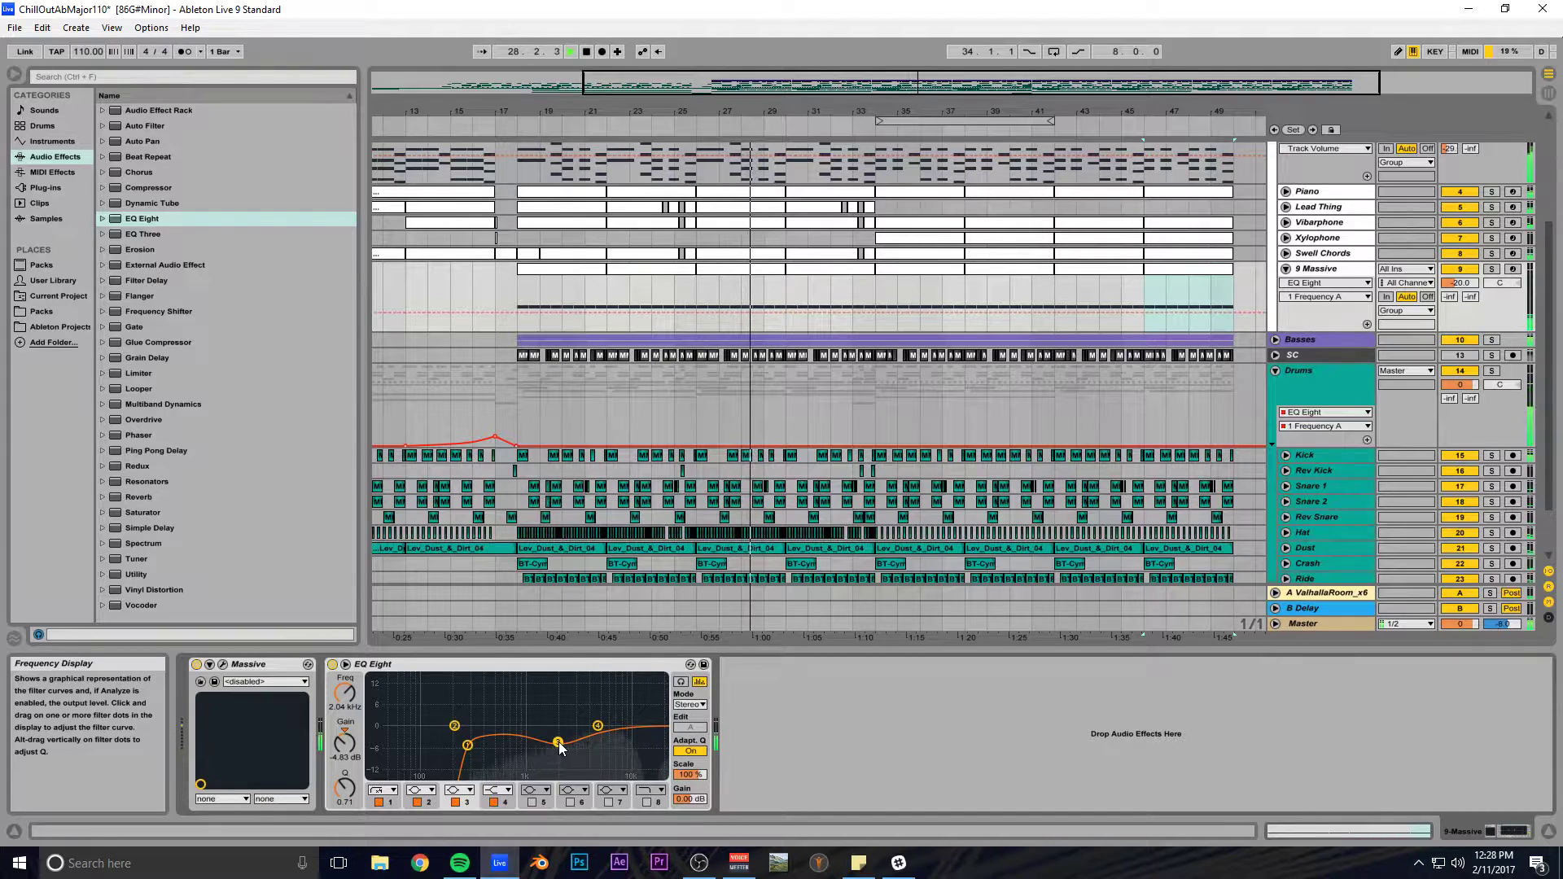
click(1491, 268)
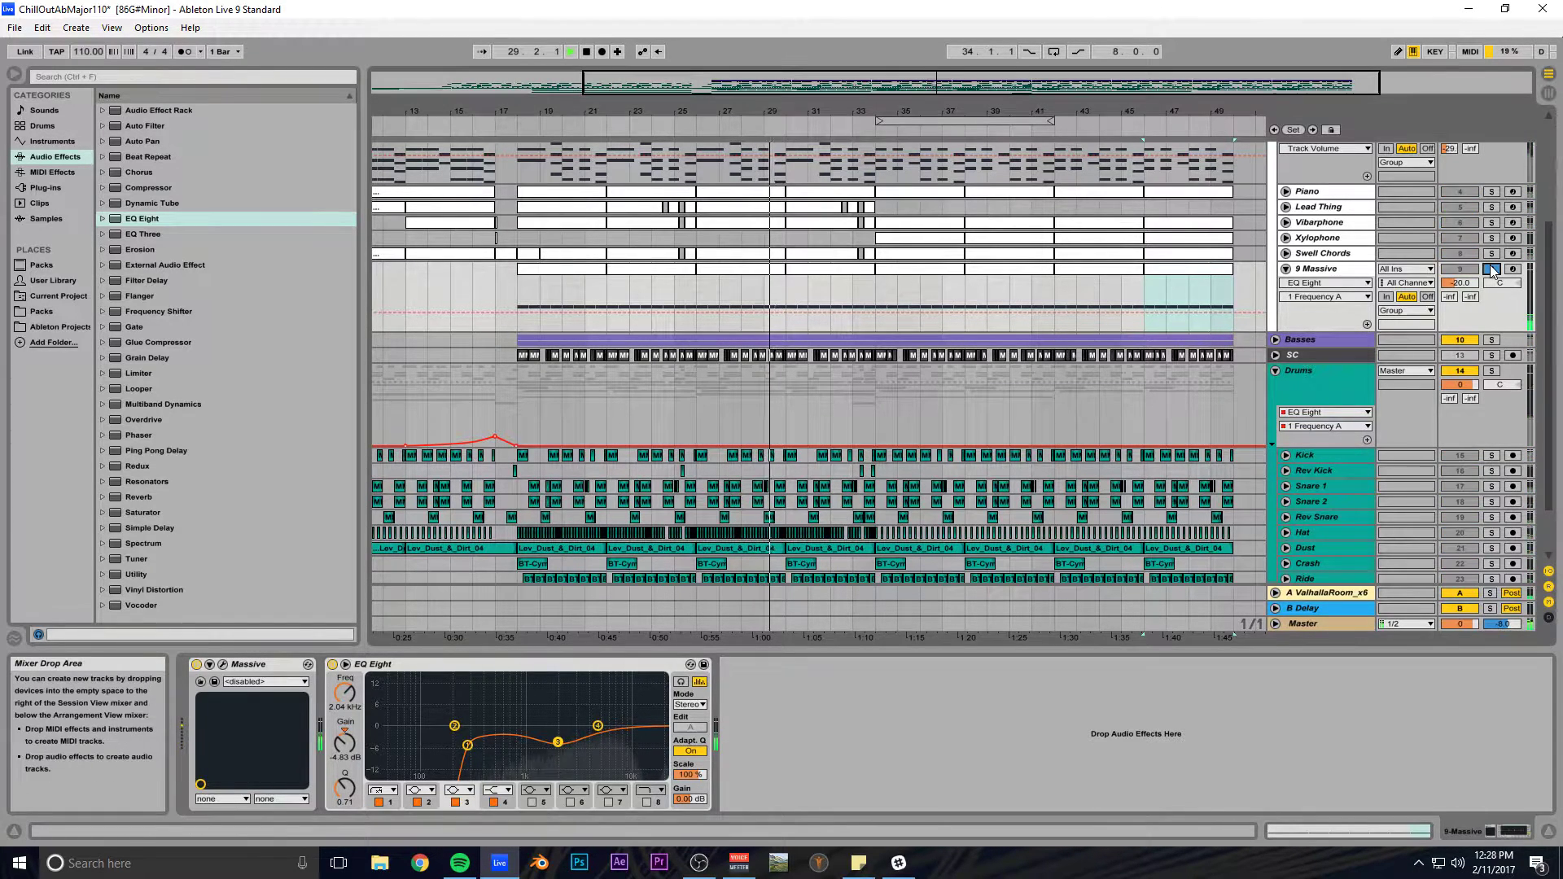
drag(558, 742, 523, 752)
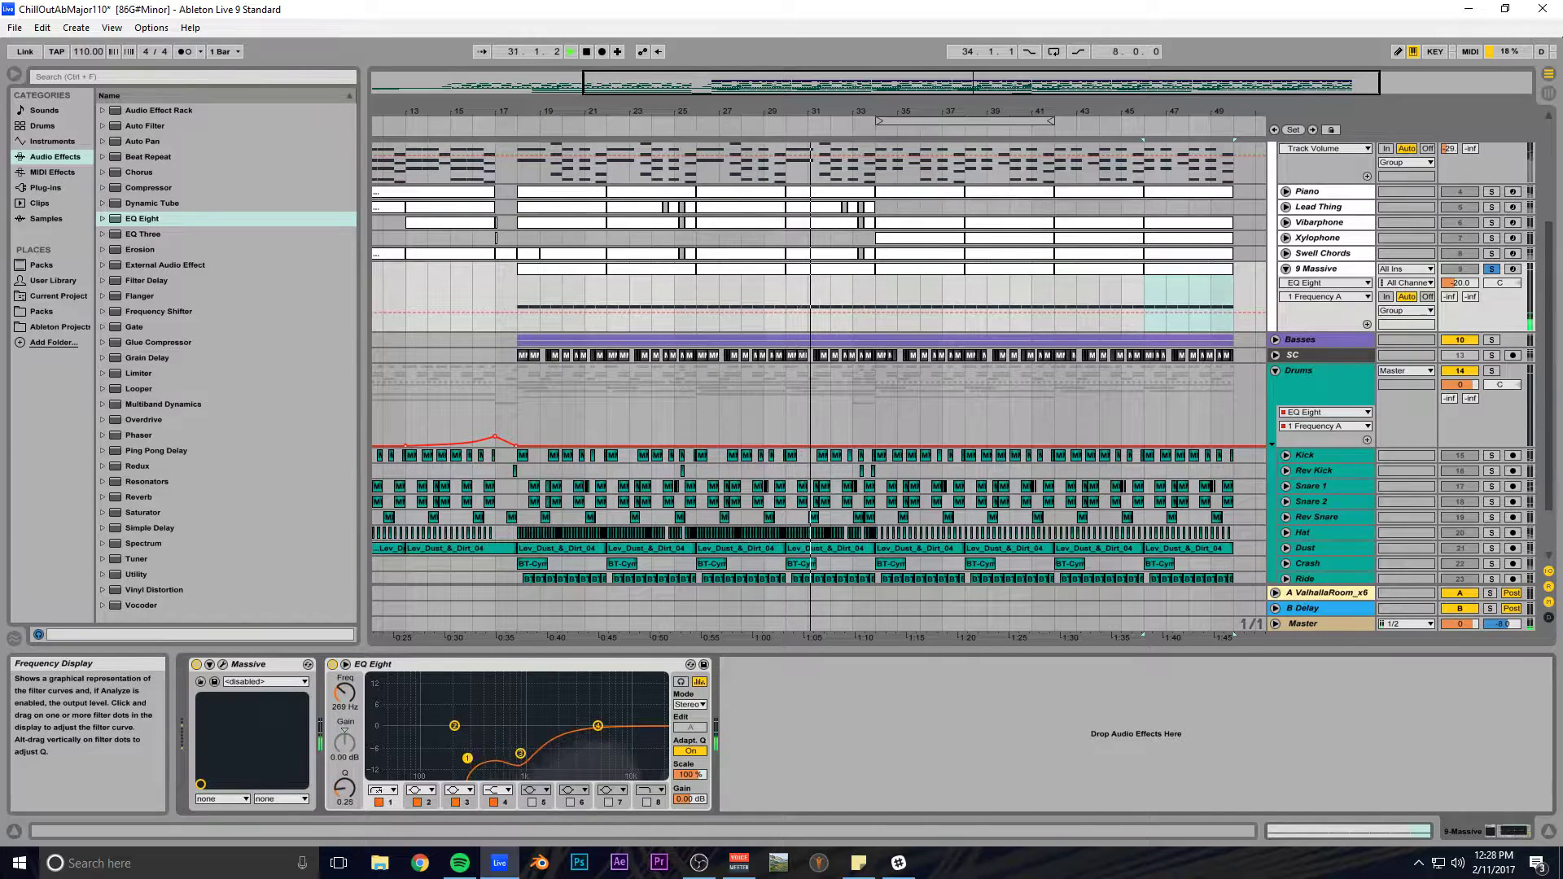
Lower the Massive track's volume to -24 dB, unsolo it and raise its ValhallaRoom send, then stop playback.
click(1462, 283)
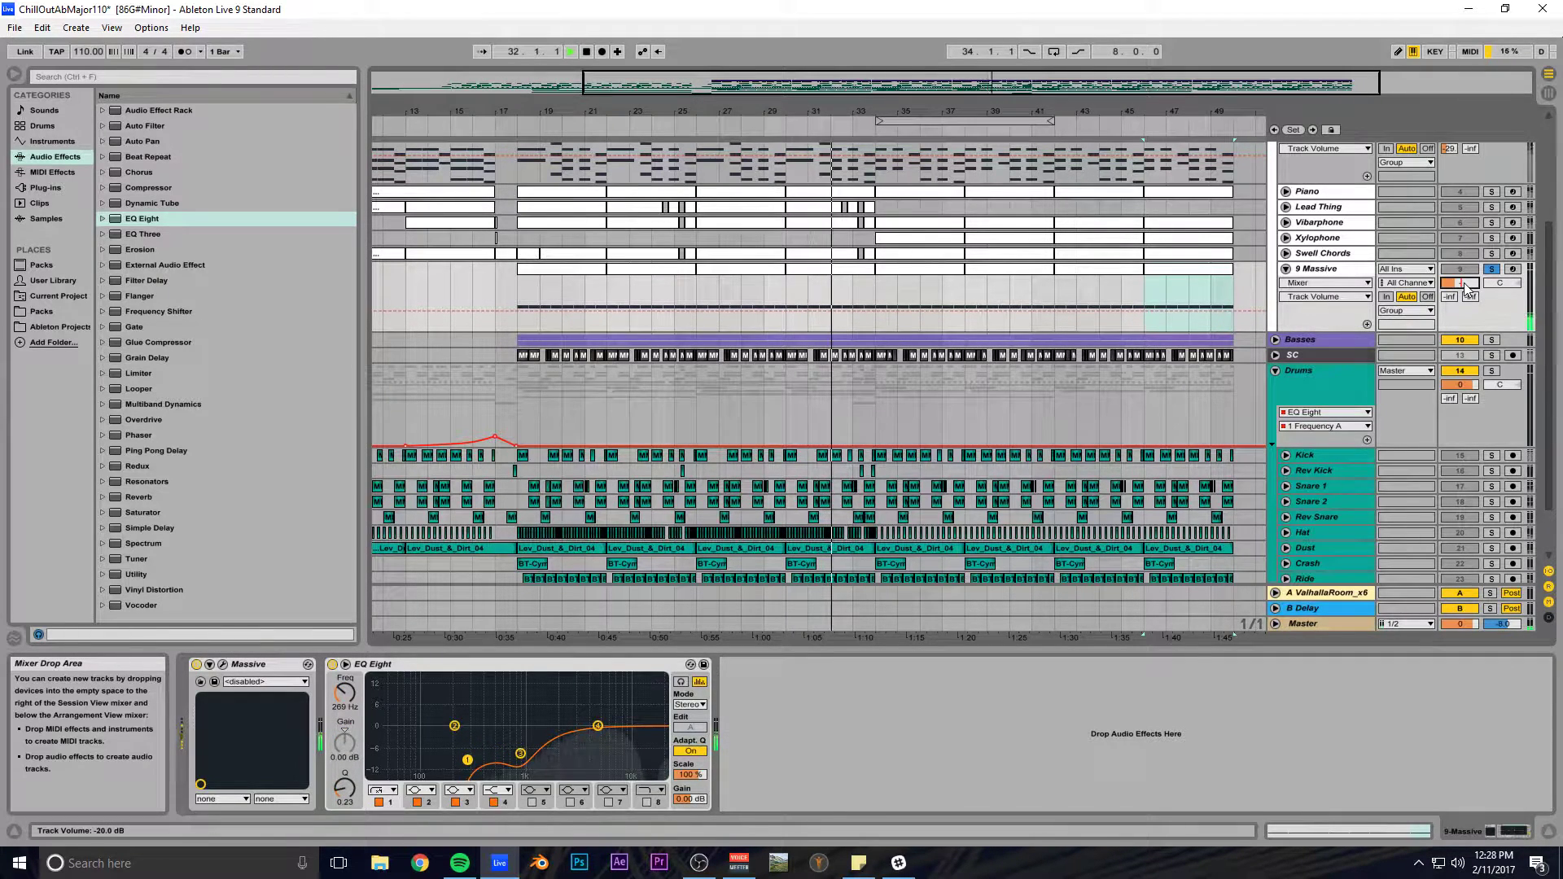
click(1495, 270)
drag(1450, 298, 1450, 244)
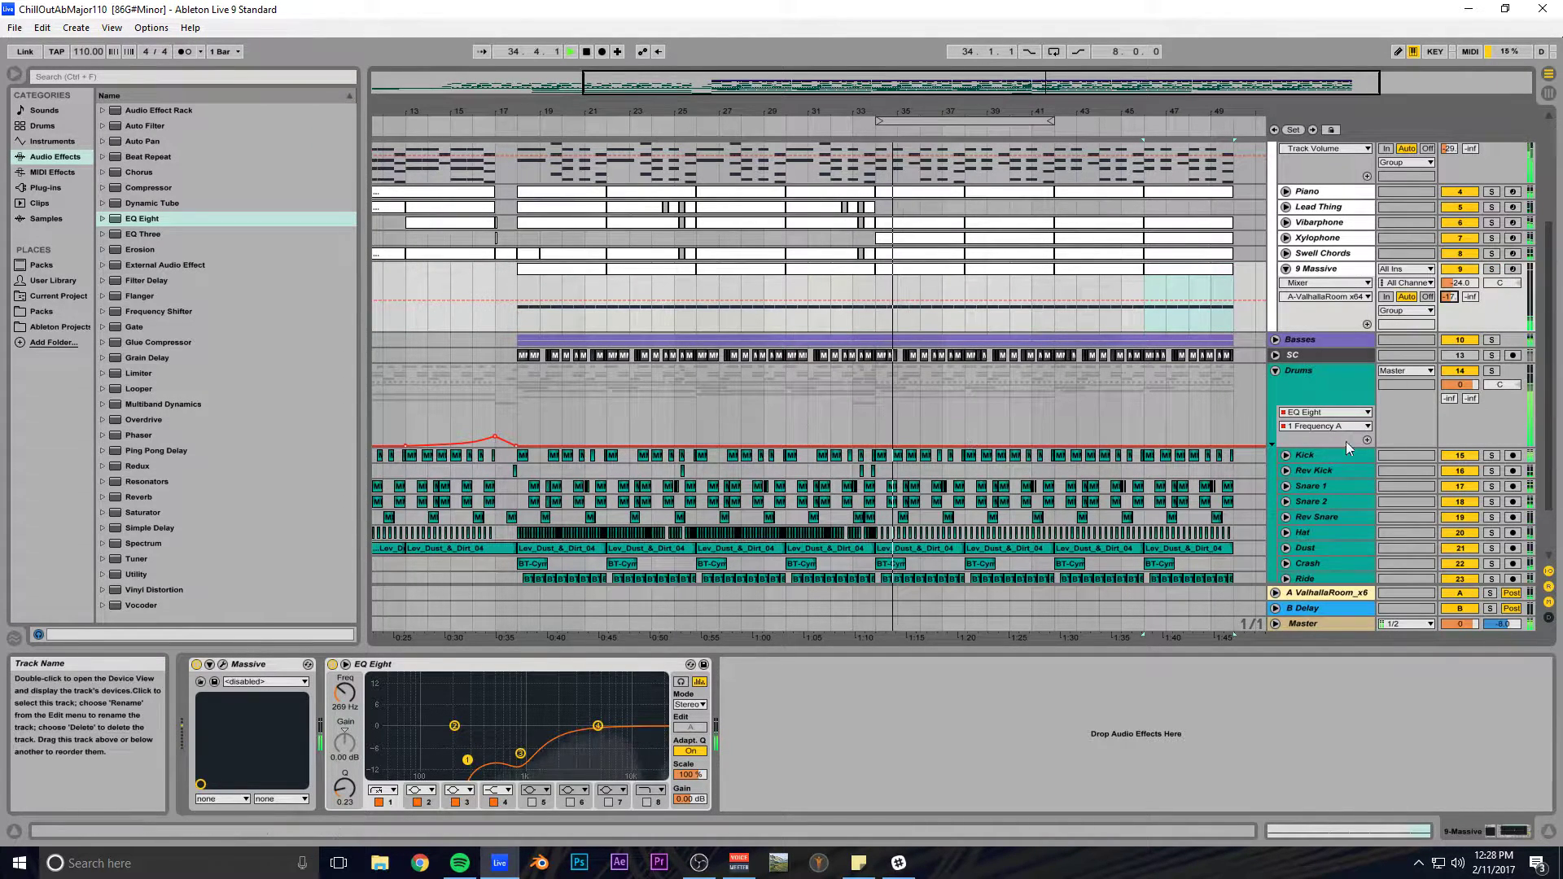
key(space)
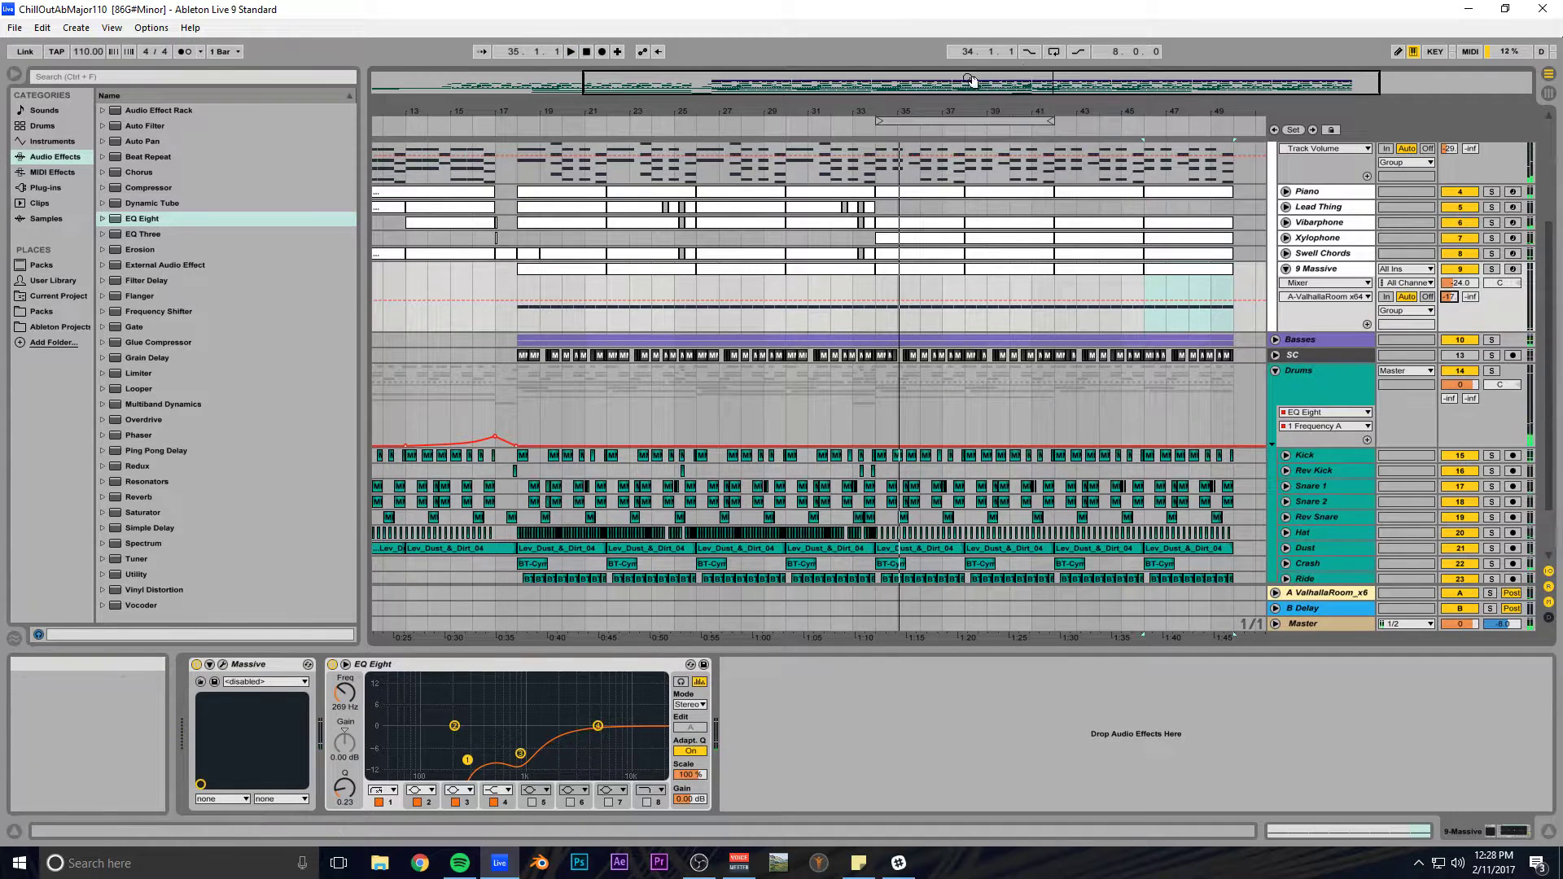
Collapse the Massive track, rename it "Noise" and save the set.
double_click(814, 83)
scroll(1000, 370, up, 2)
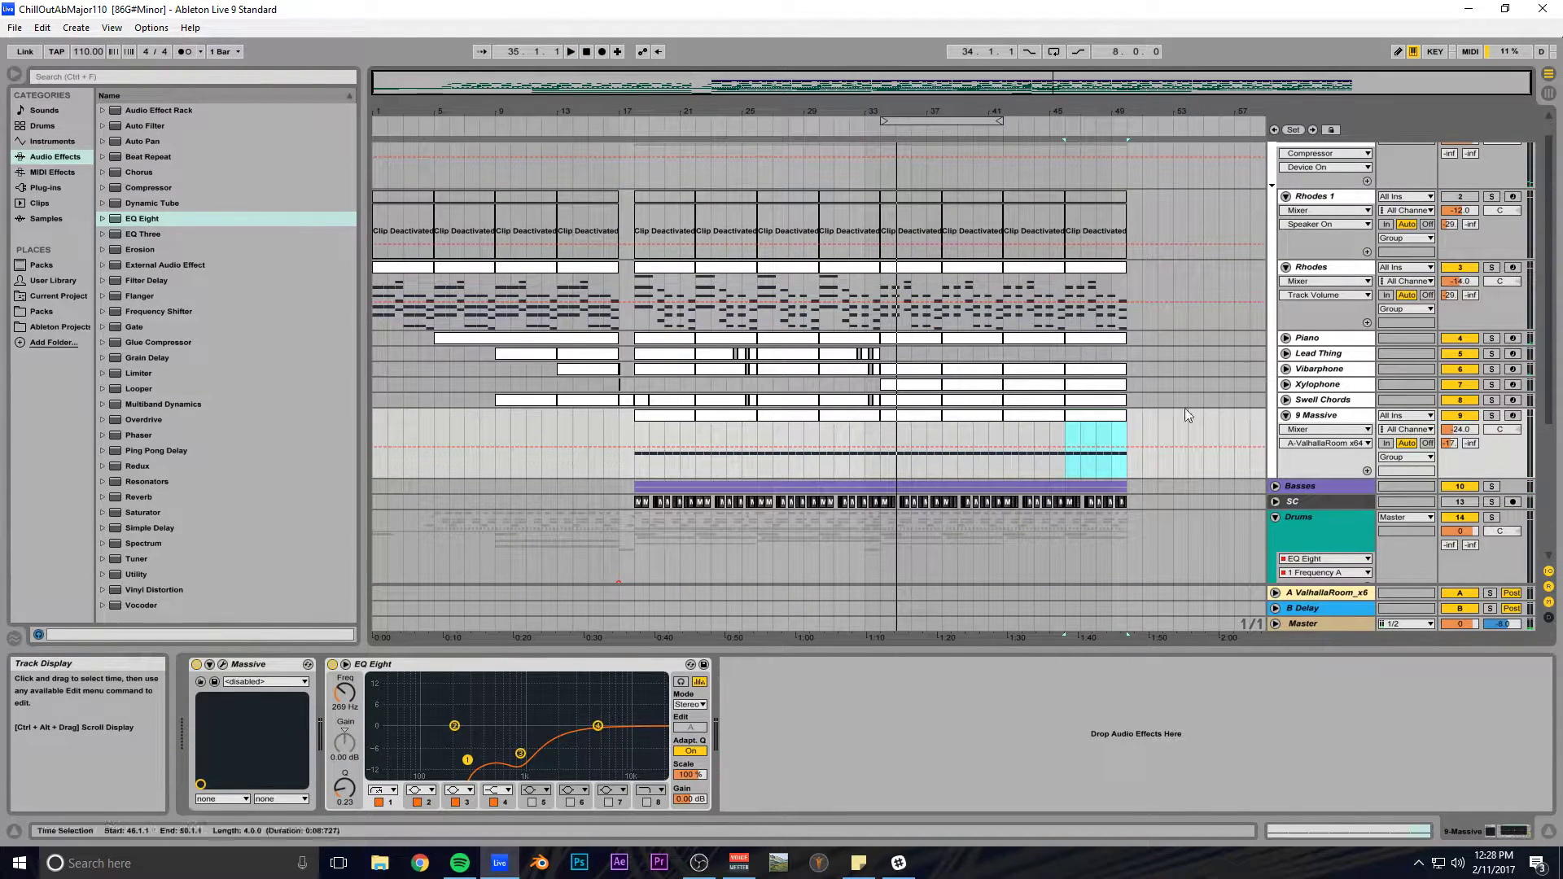
click(1285, 416)
click(1330, 416)
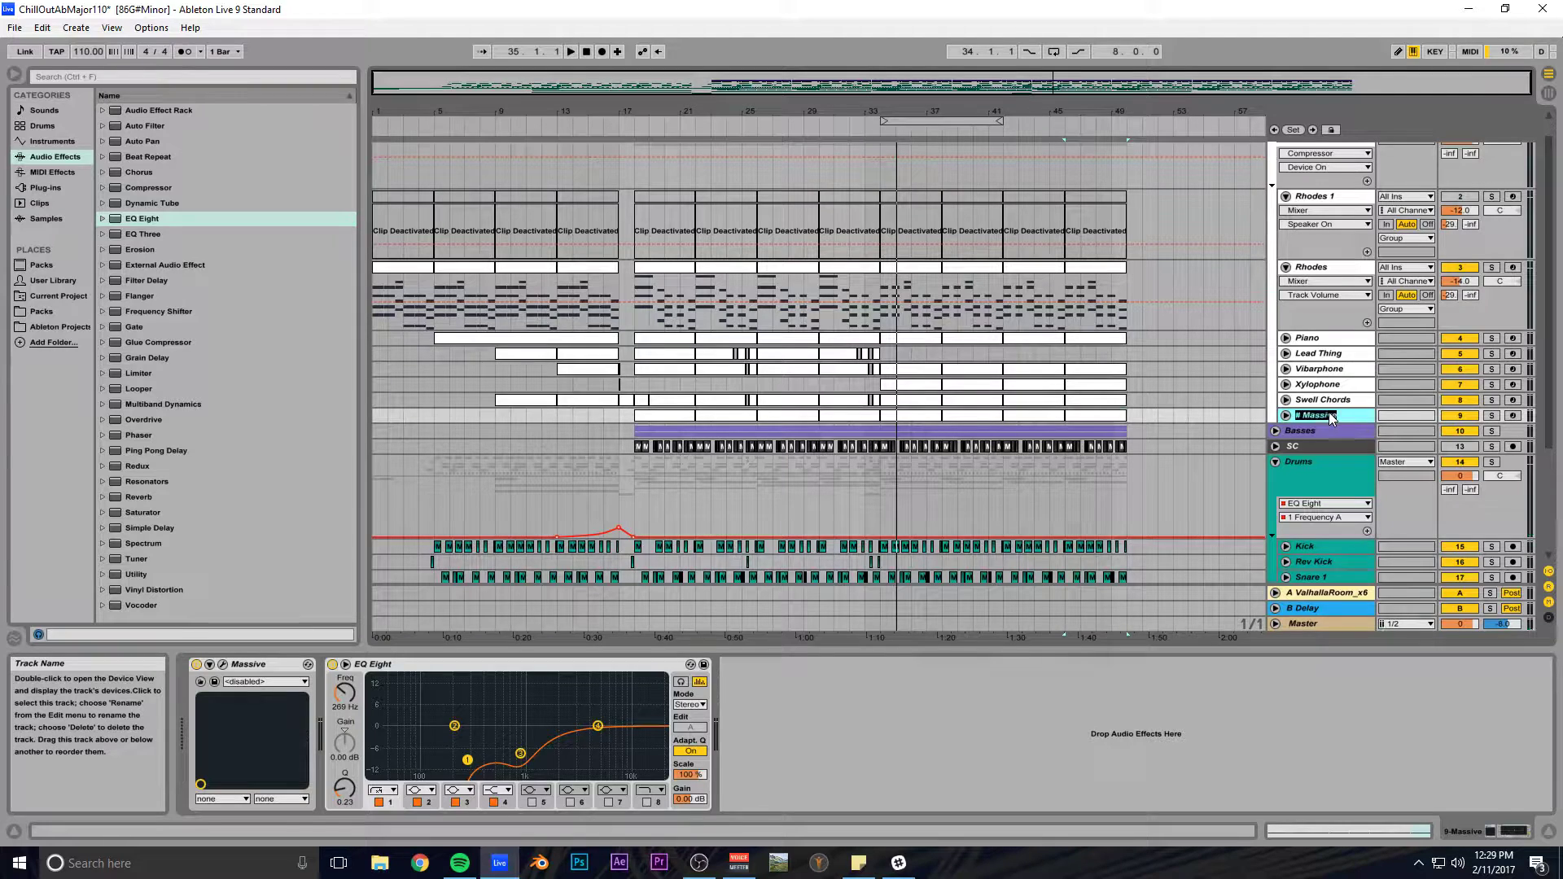
key(BackSpace)
text(Noise)
key(Return)
key(ctrl+s)
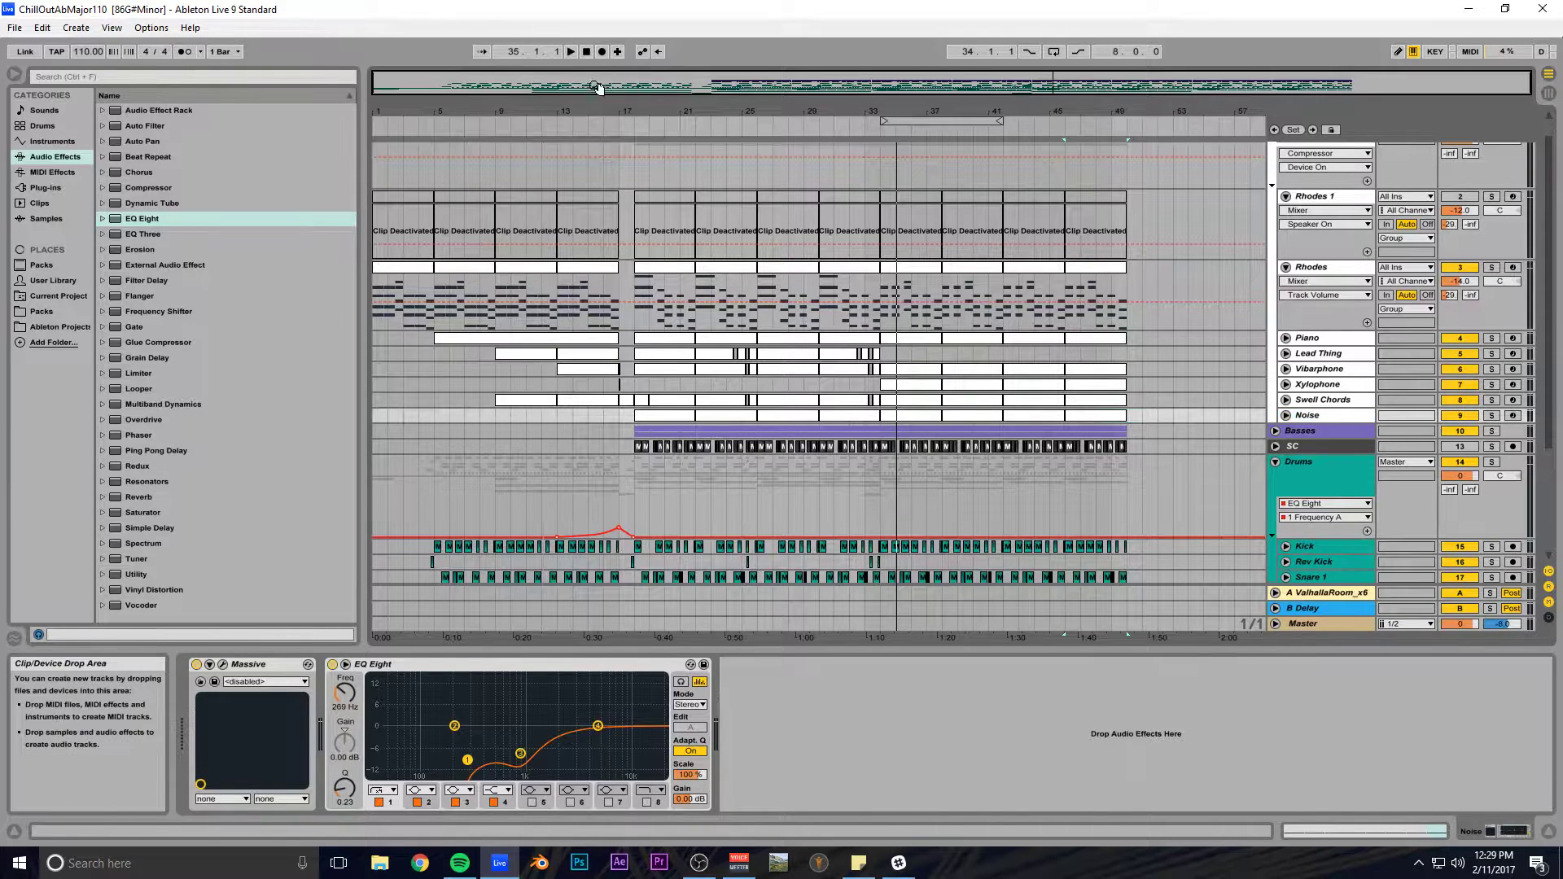
Play the arrangement from bar 13 and again from bar 16 to review the transition into the main section.
click(554, 175)
key(space)
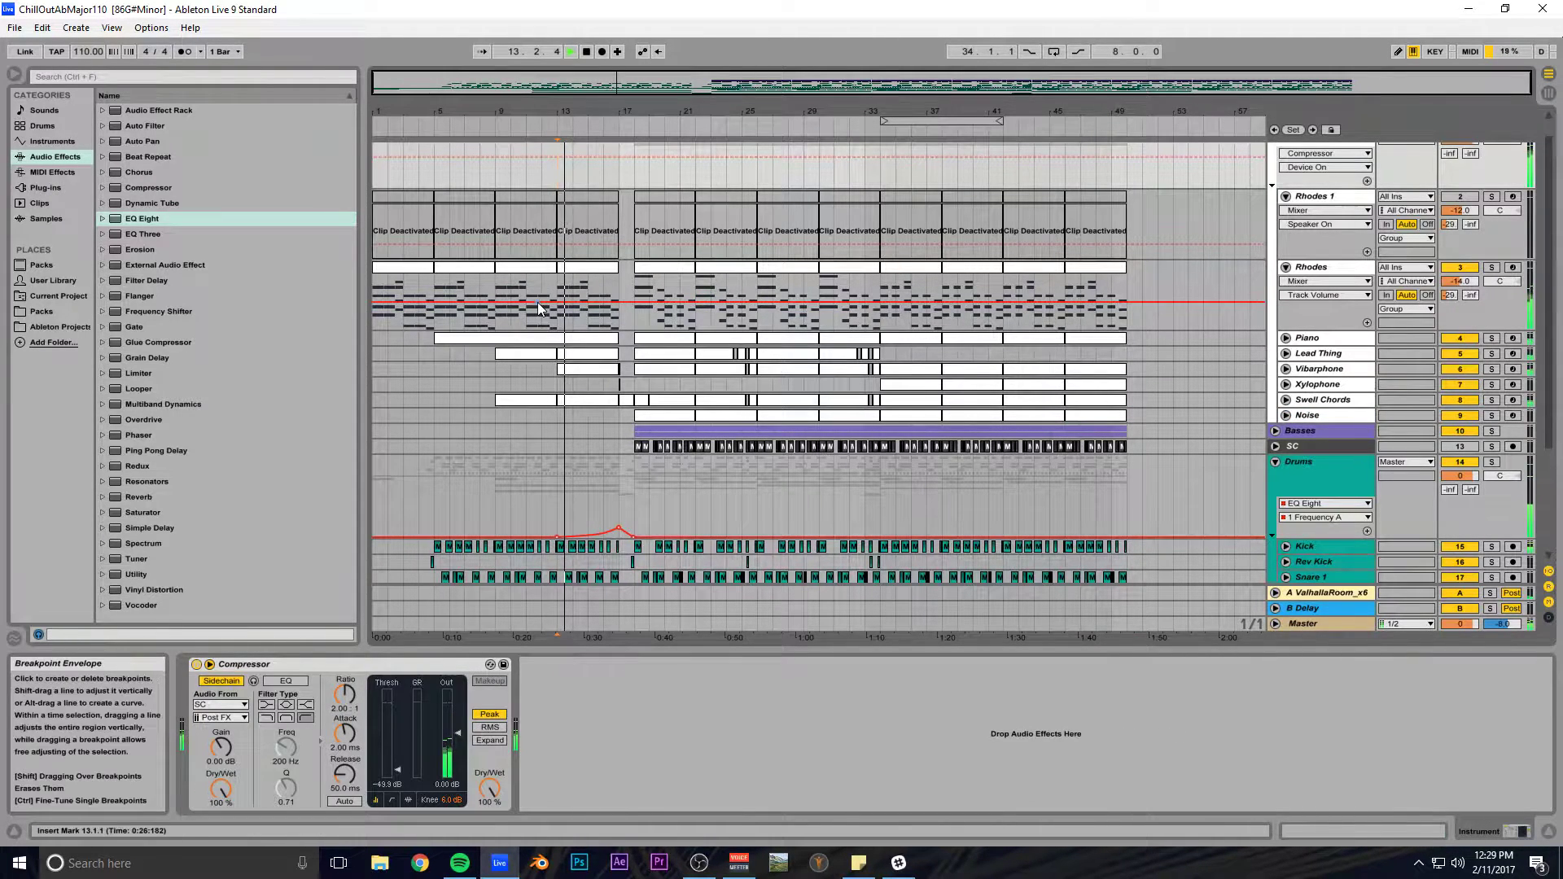
scroll(547, 372, down, 1)
scroll(525, 354, down, 1)
scroll(513, 342, down, 1)
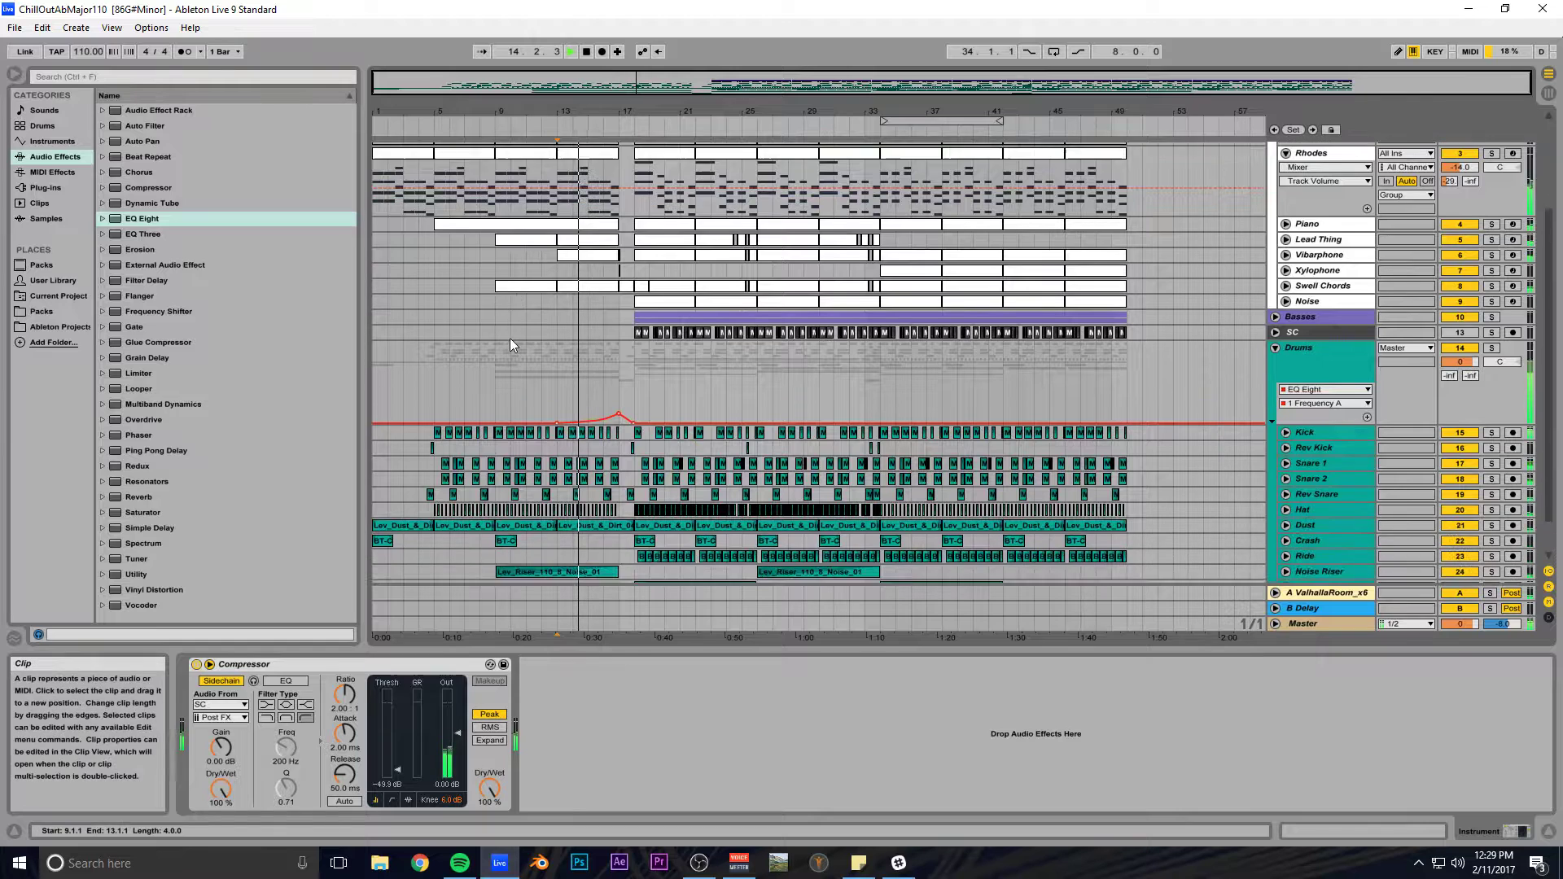
scroll(513, 341, up, 4)
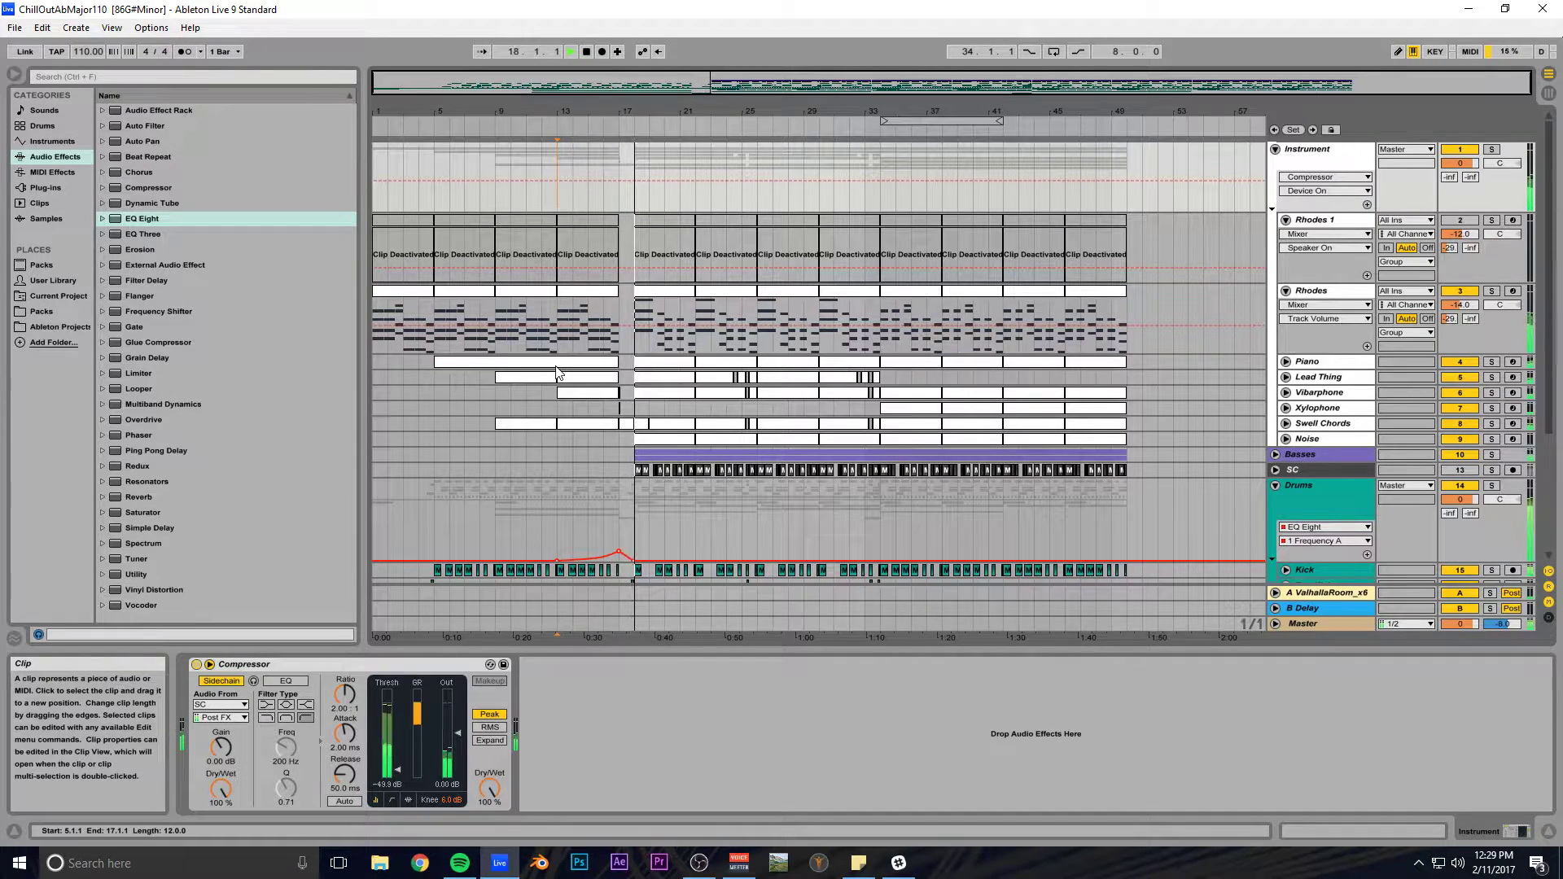
scroll(592, 386, down, 3)
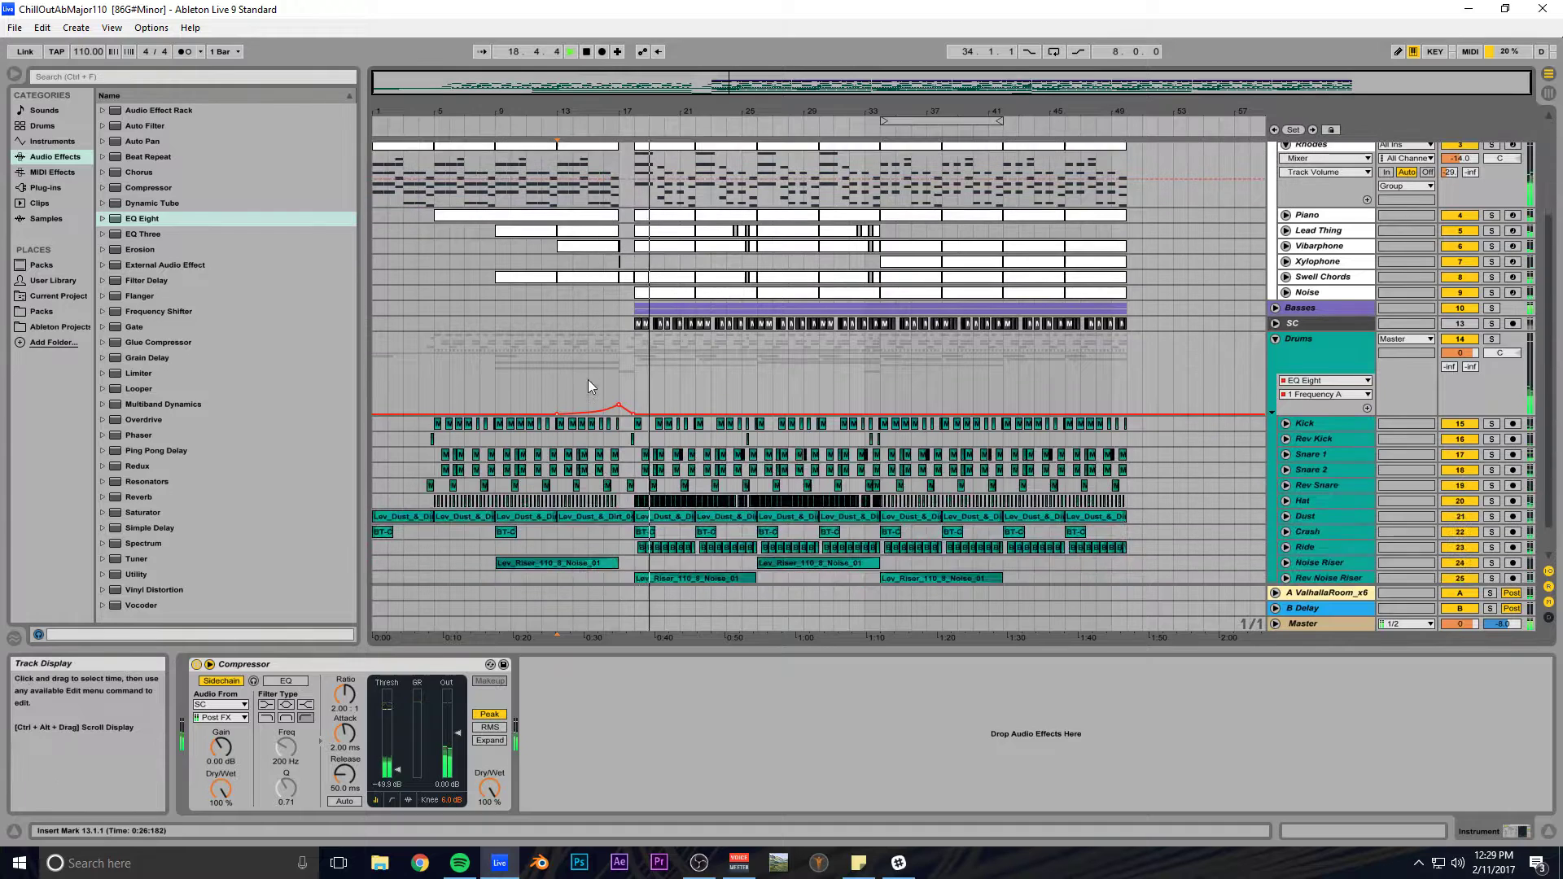
click(607, 336)
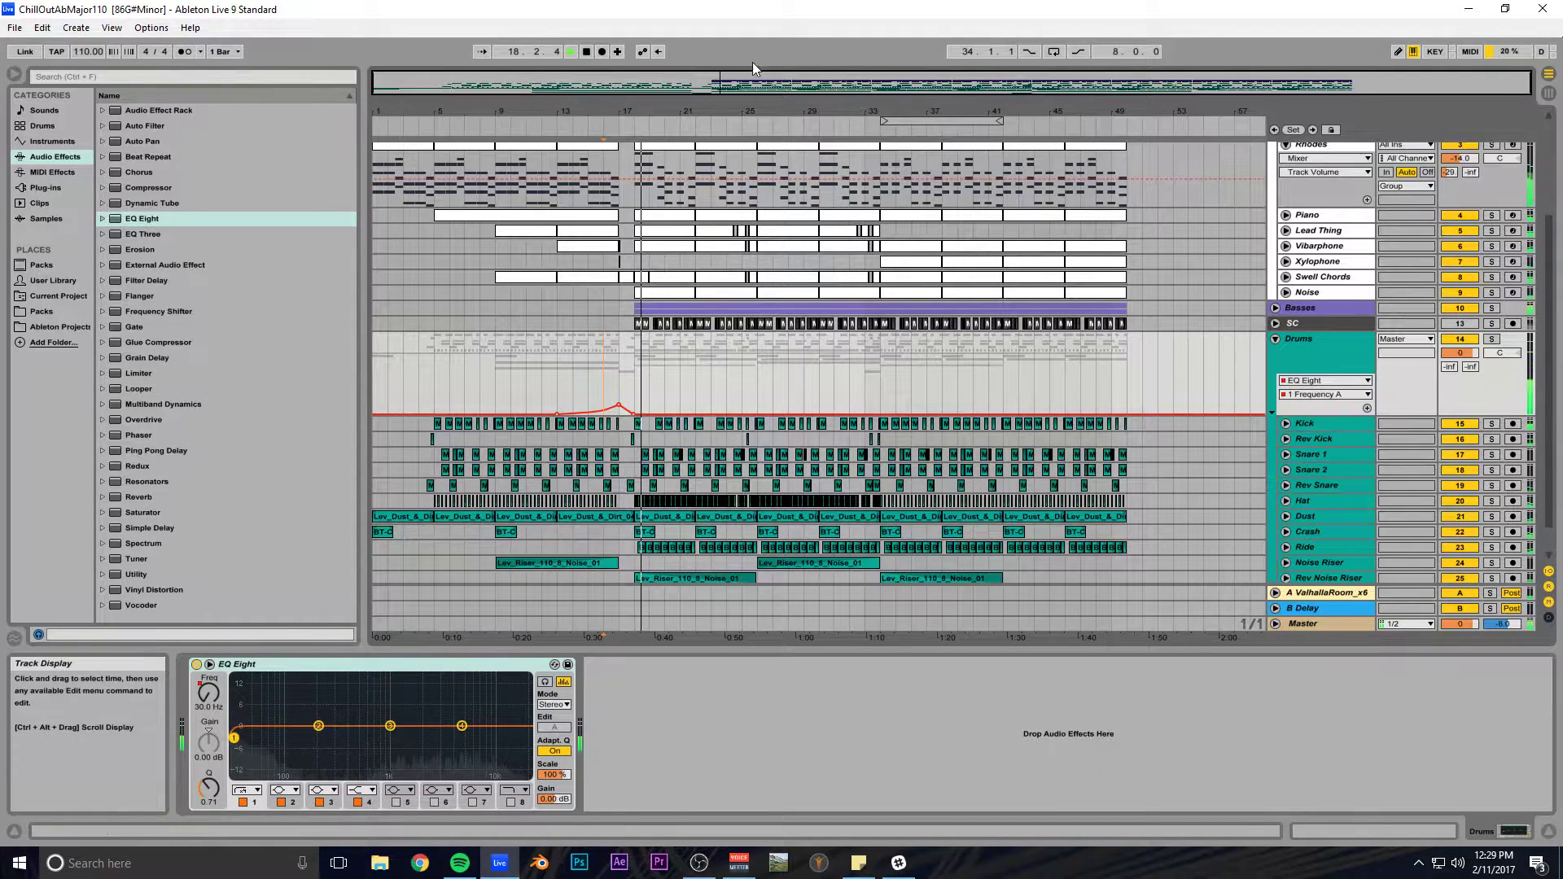
scroll(1287, 294, up, 4)
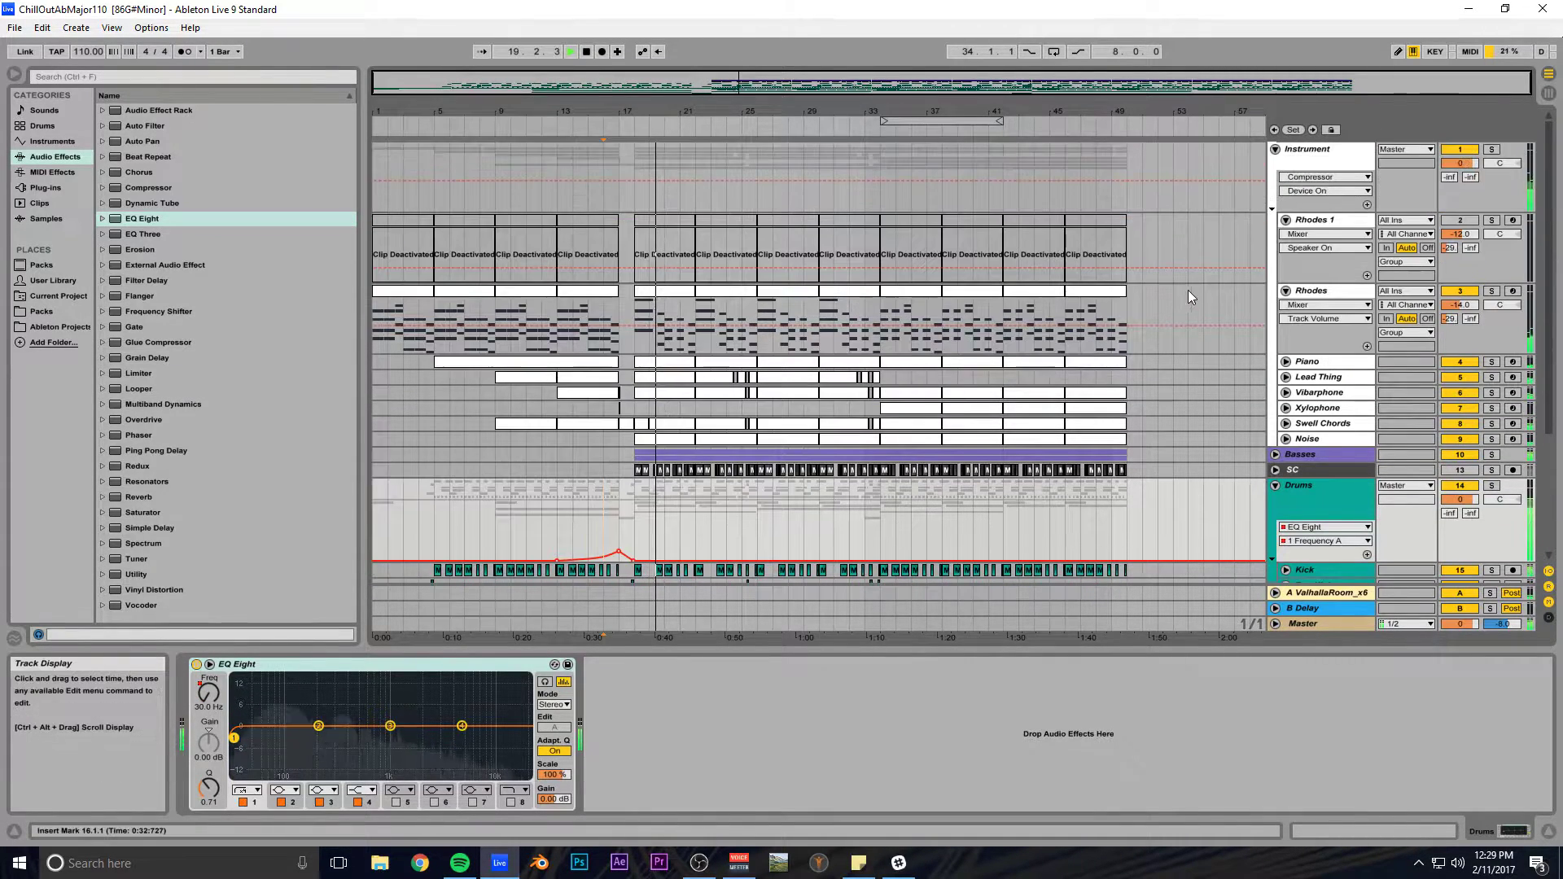
Collapse the unfolded instrument tracks and rename the second Rhodes track "Rhodes 2".
alt+click(1286, 291)
click(1315, 220)
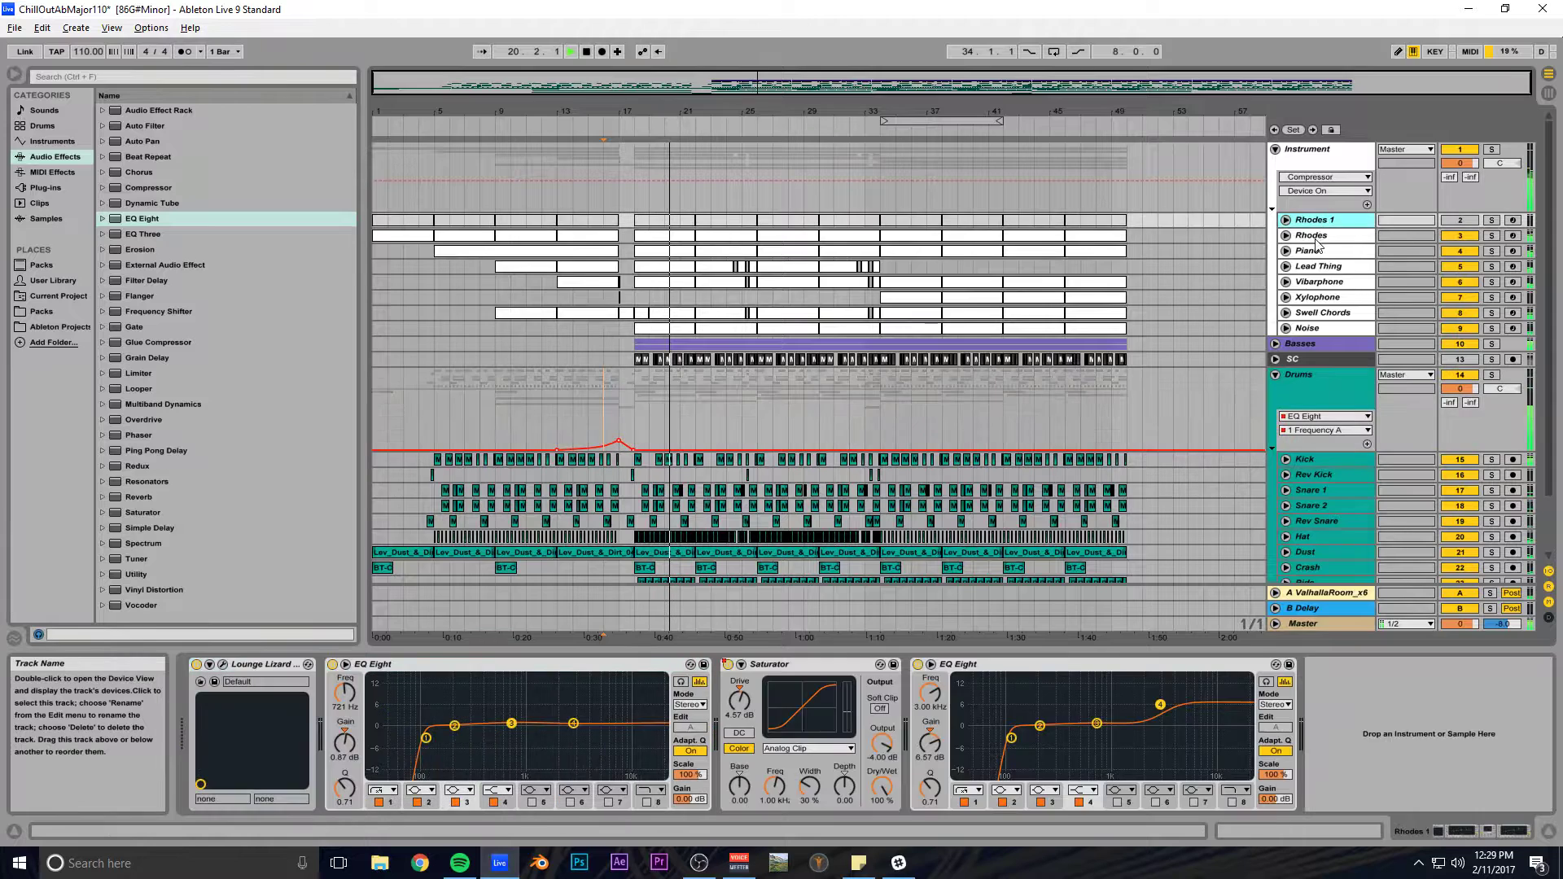
click(1313, 235)
text(2)
key(Return)
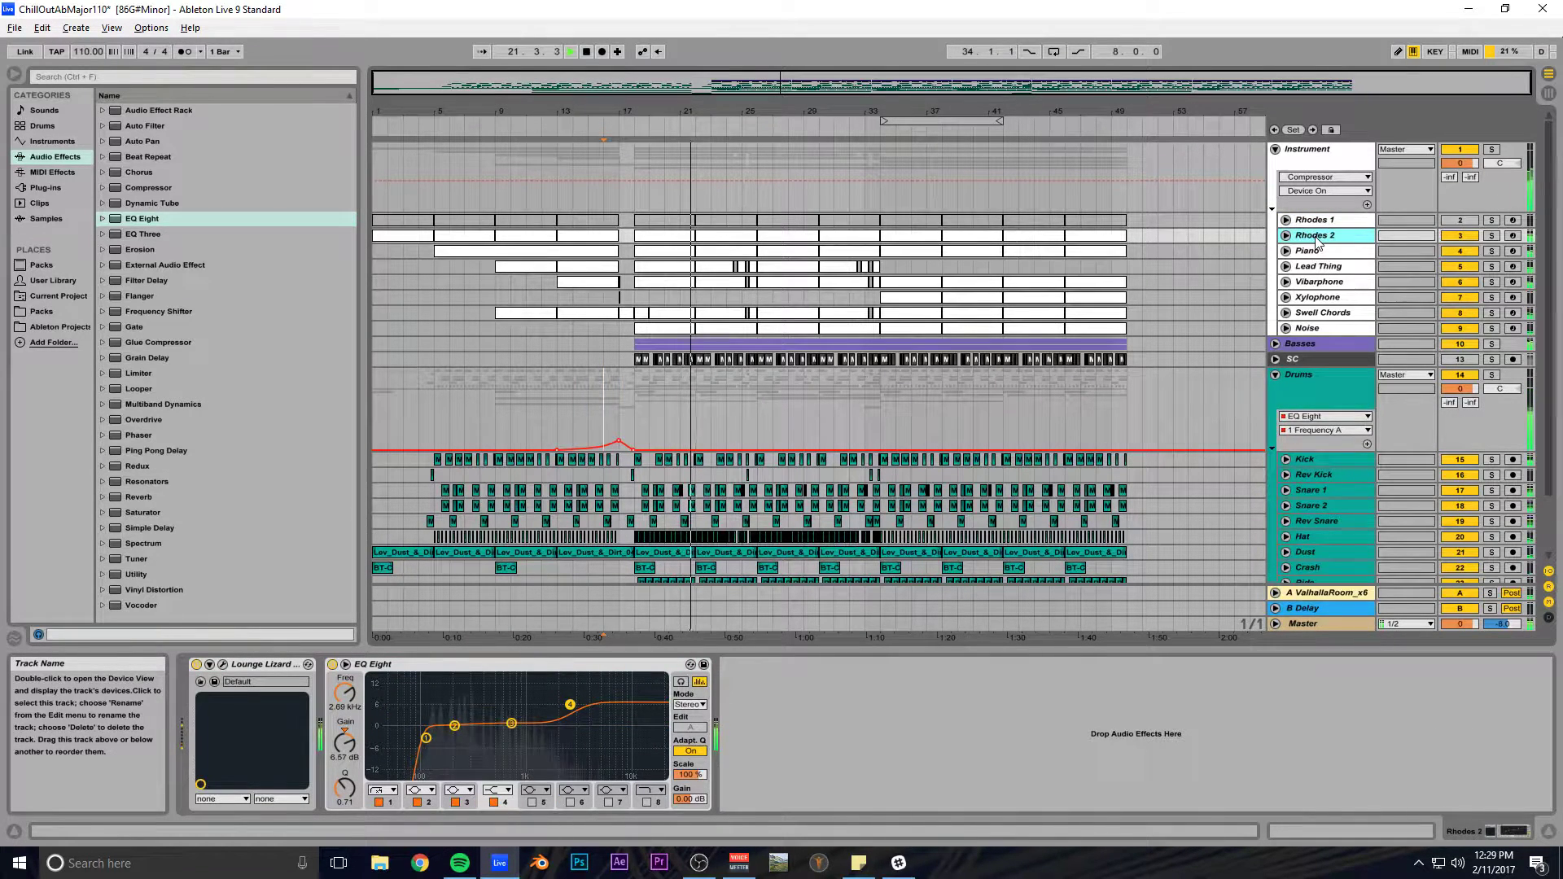
Listen to the passage before bar 34 and copy the Noise Riser clip to bars 42 to 50.
click(1127, 264)
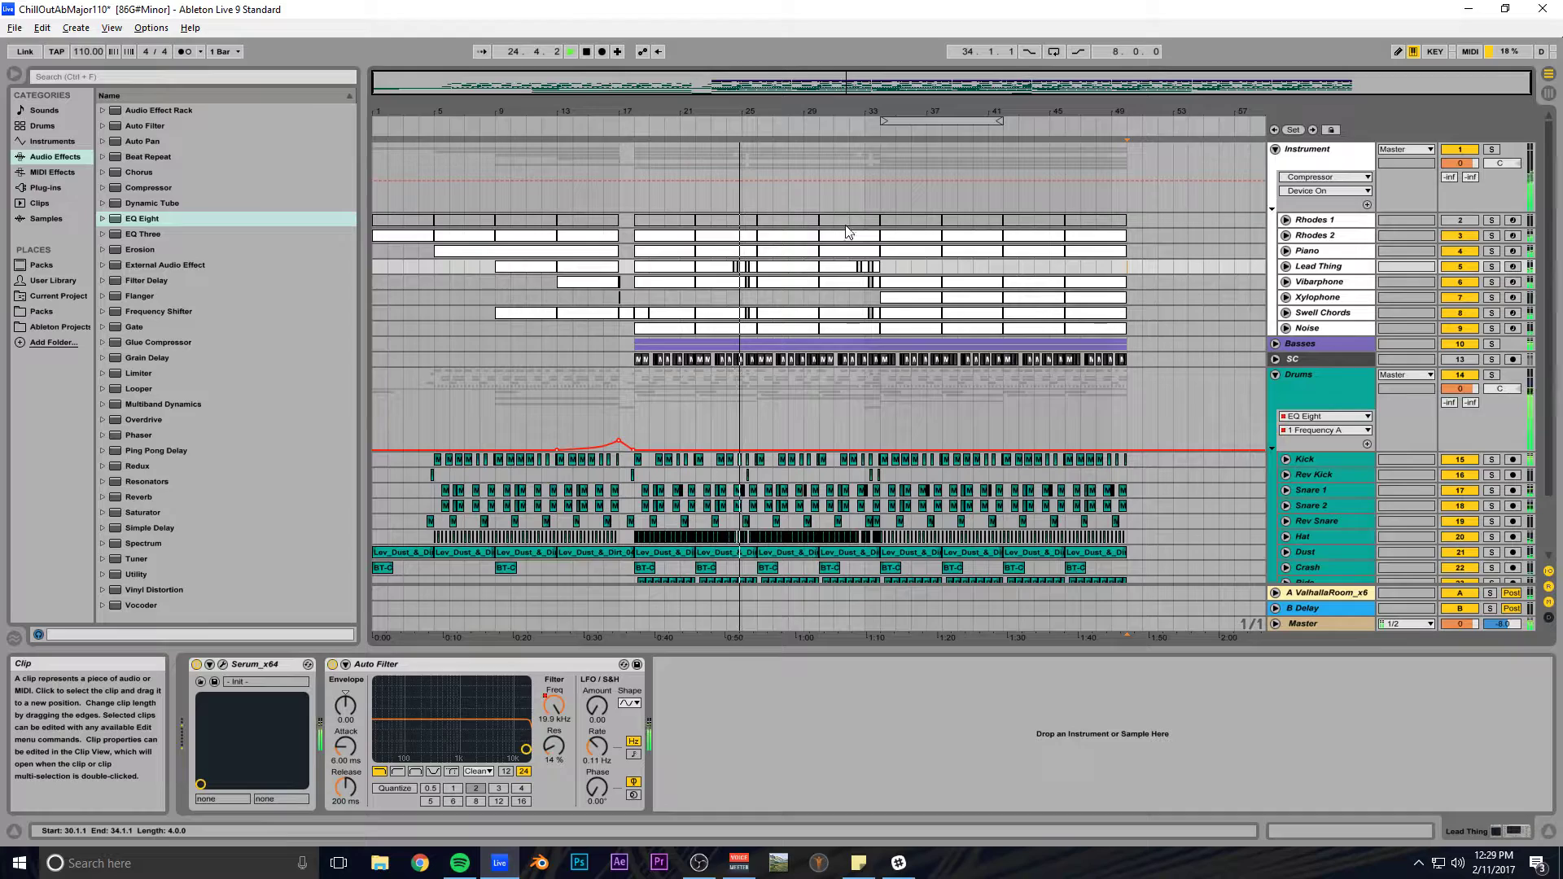
drag(785, 88, 1062, 121)
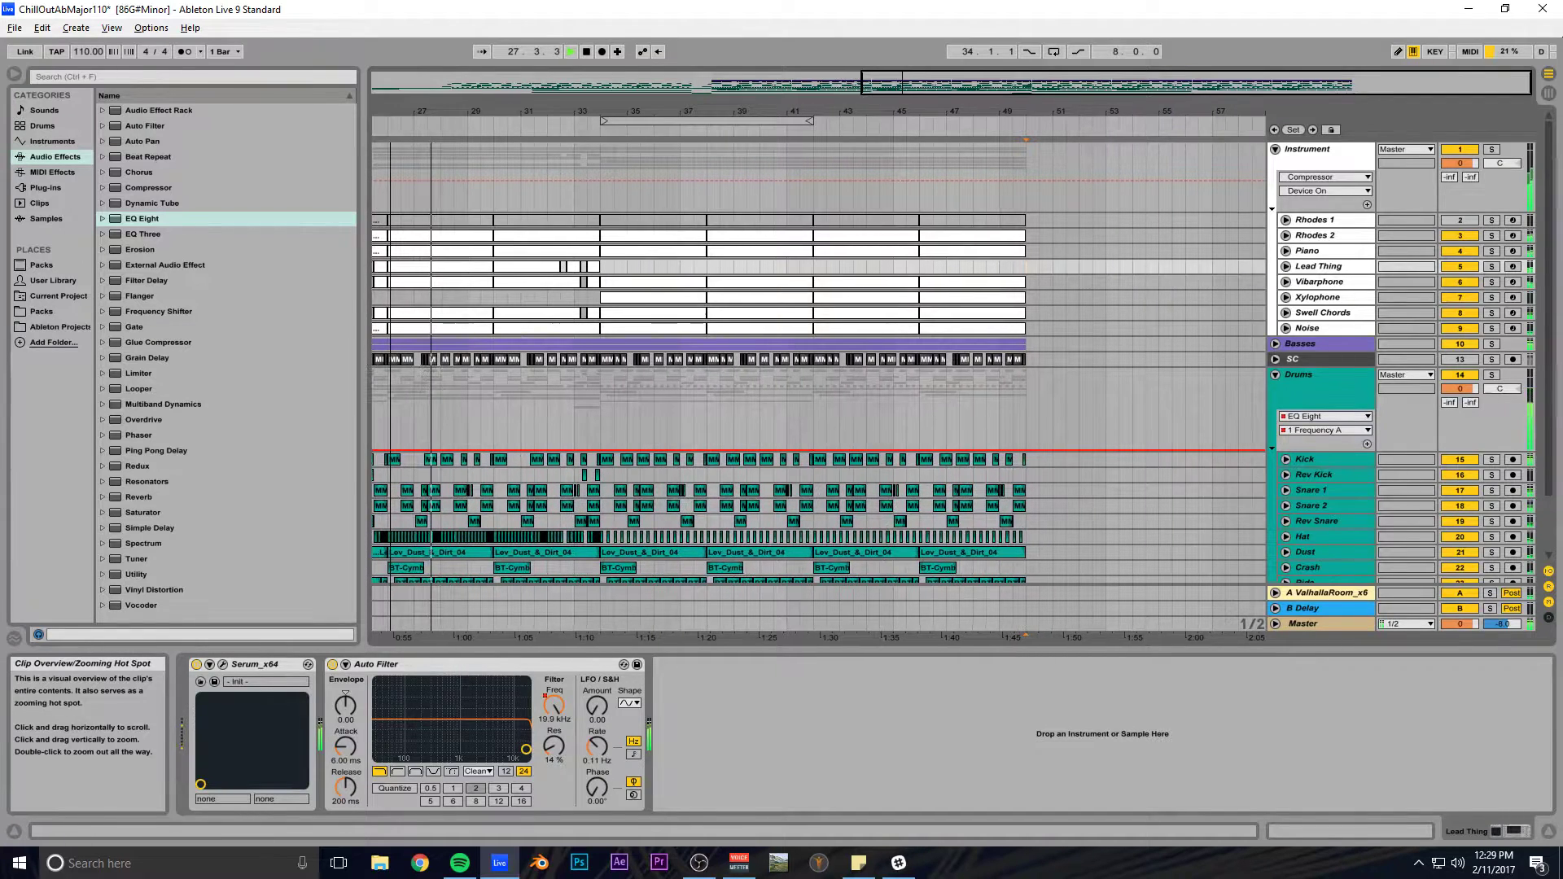
click(583, 300)
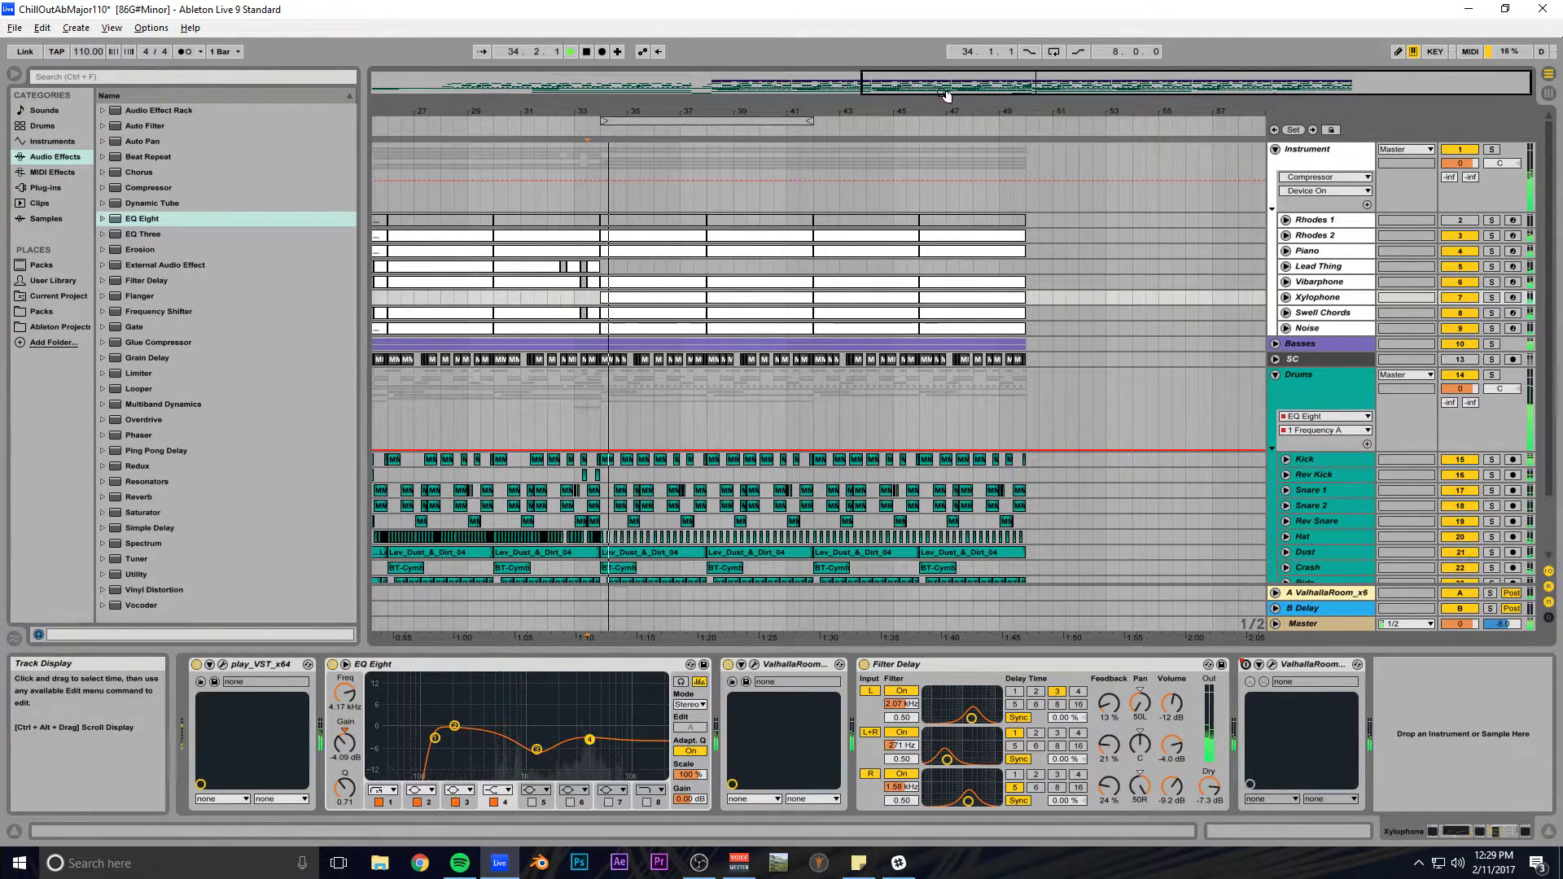
scroll(891, 308, down, 2)
drag(542, 530, 982, 527)
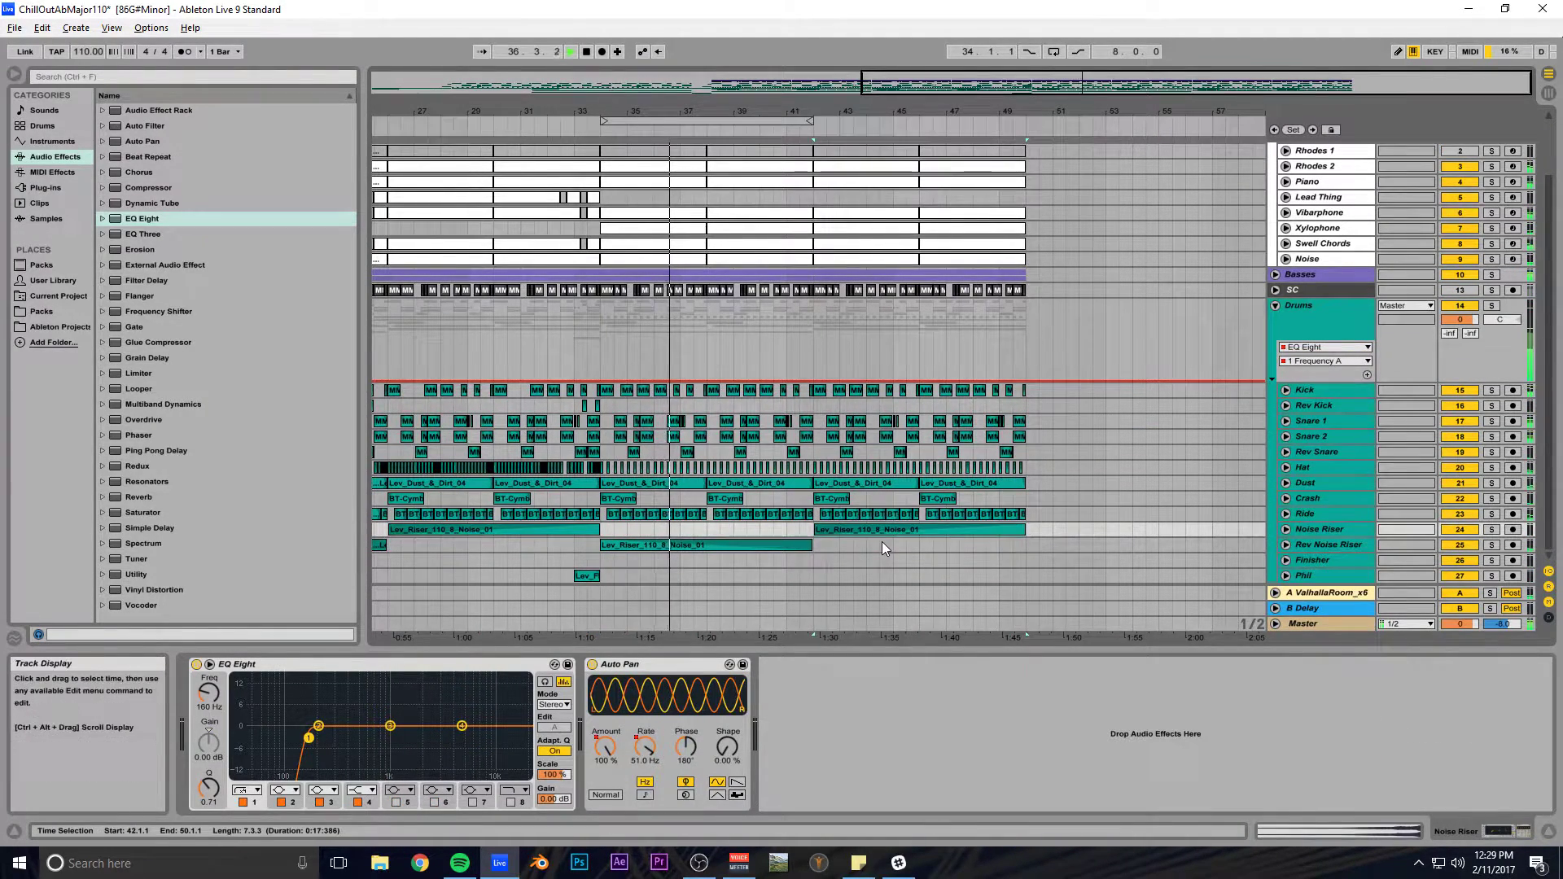
Copy the Finisher riser clip to bars 42 to 50 and the Phil fill clip to bar 49.
double_click(1067, 85)
drag(586, 561, 1081, 557)
key(space)
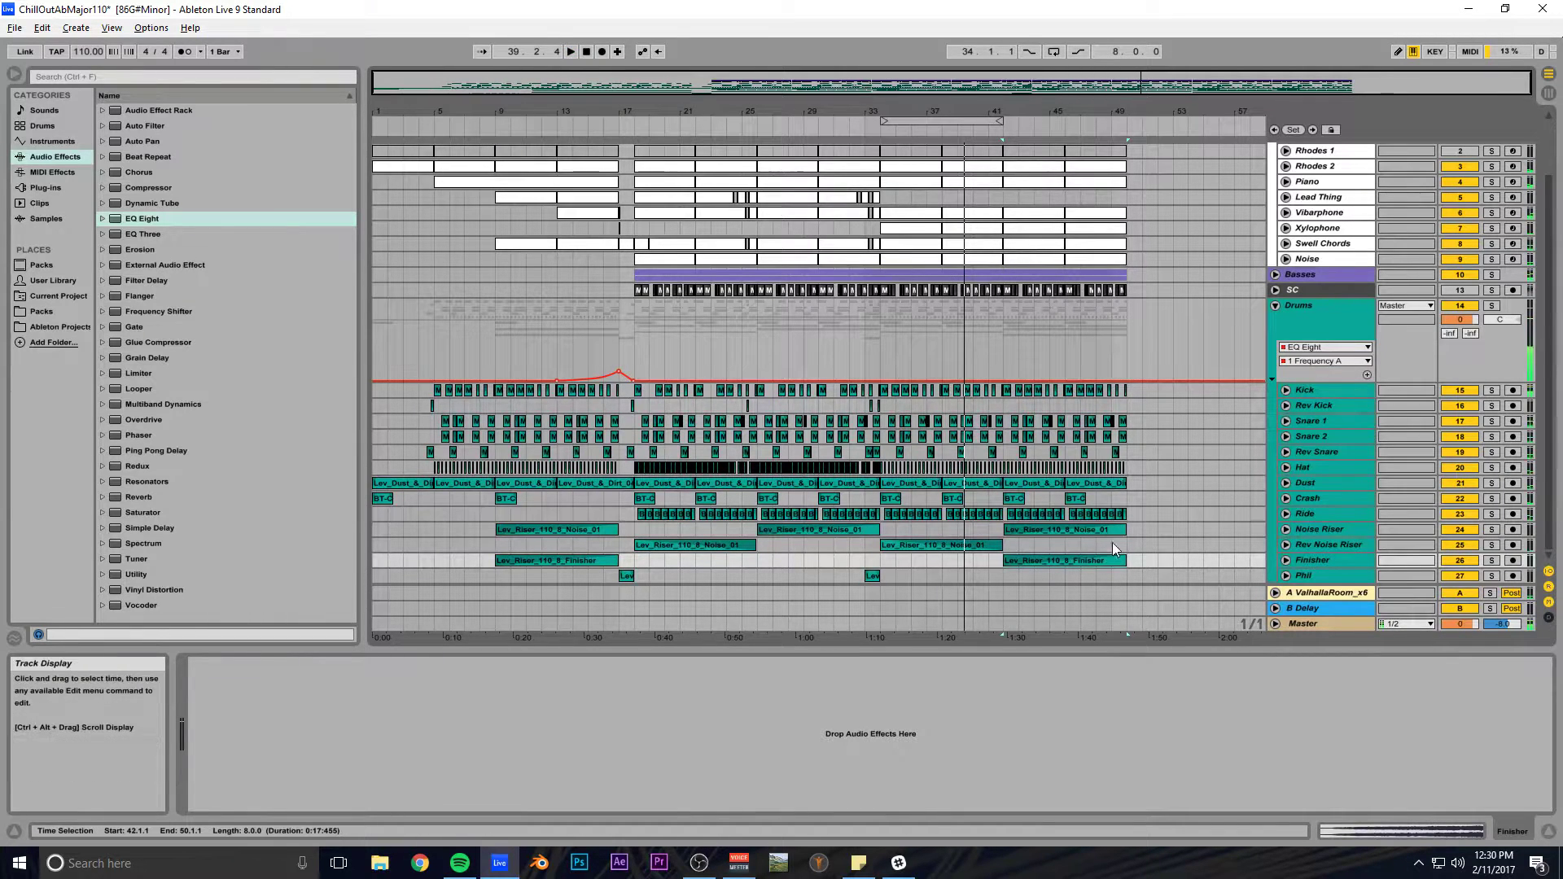
drag(873, 574, 1119, 575)
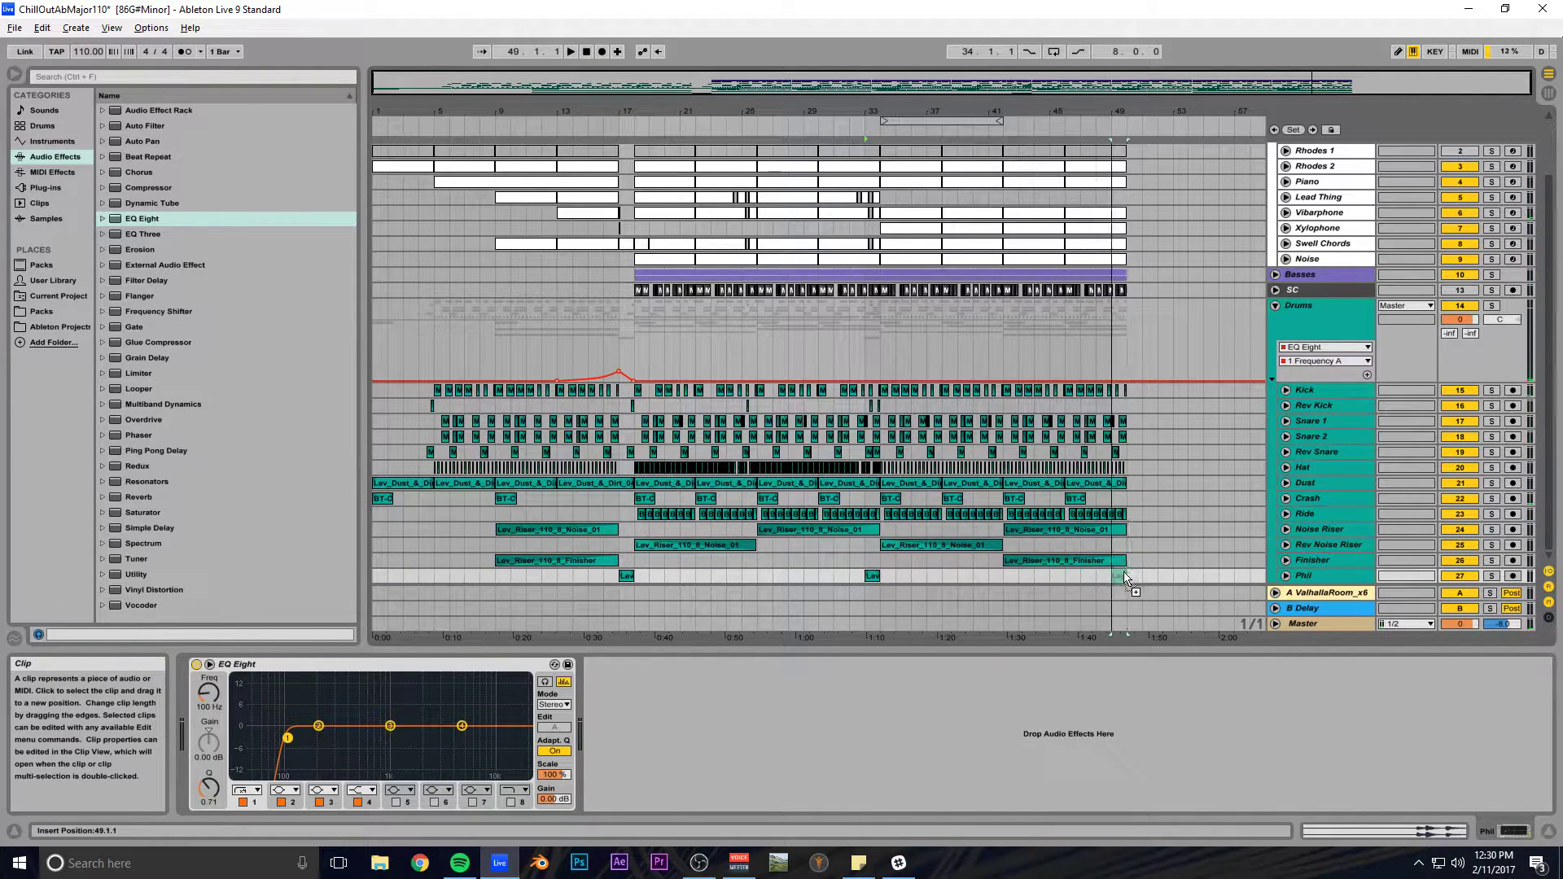
Play from bar 49 to check the ending with the added fill and save the set.
click(1112, 545)
key(space)
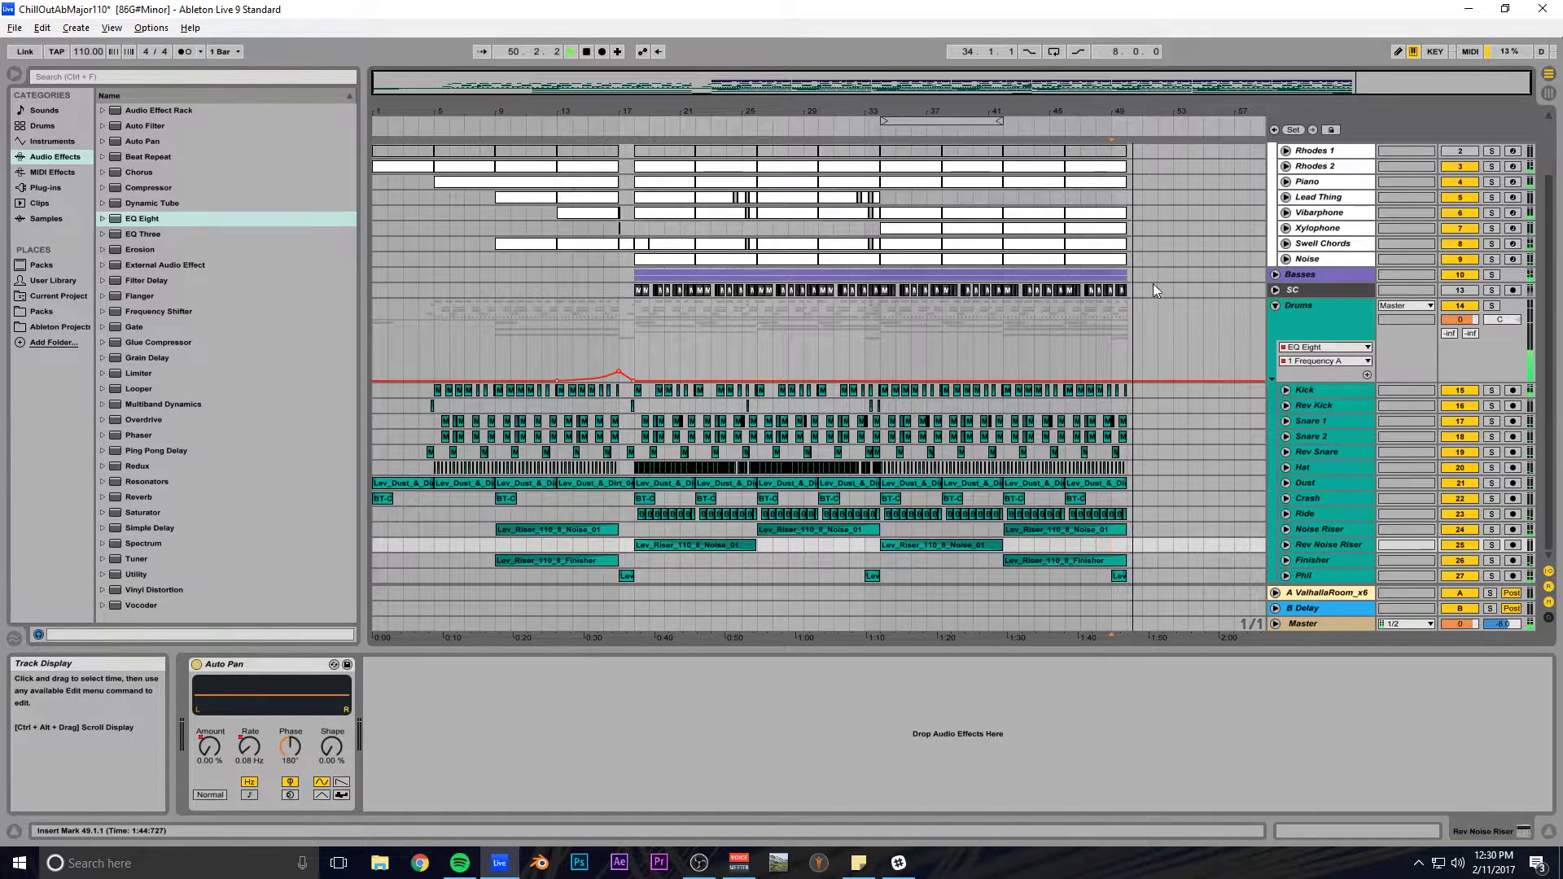
scroll(1155, 284, up, 2)
key(ctrl+s)
key(space)
Copy one SC trigger clip and one Kick clip to the start of bar 50.
drag(762, 84, 1340, 145)
scroll(882, 300, down, 2)
click(545, 292)
drag(601, 291, 618, 291)
drag(471, 391, 607, 394)
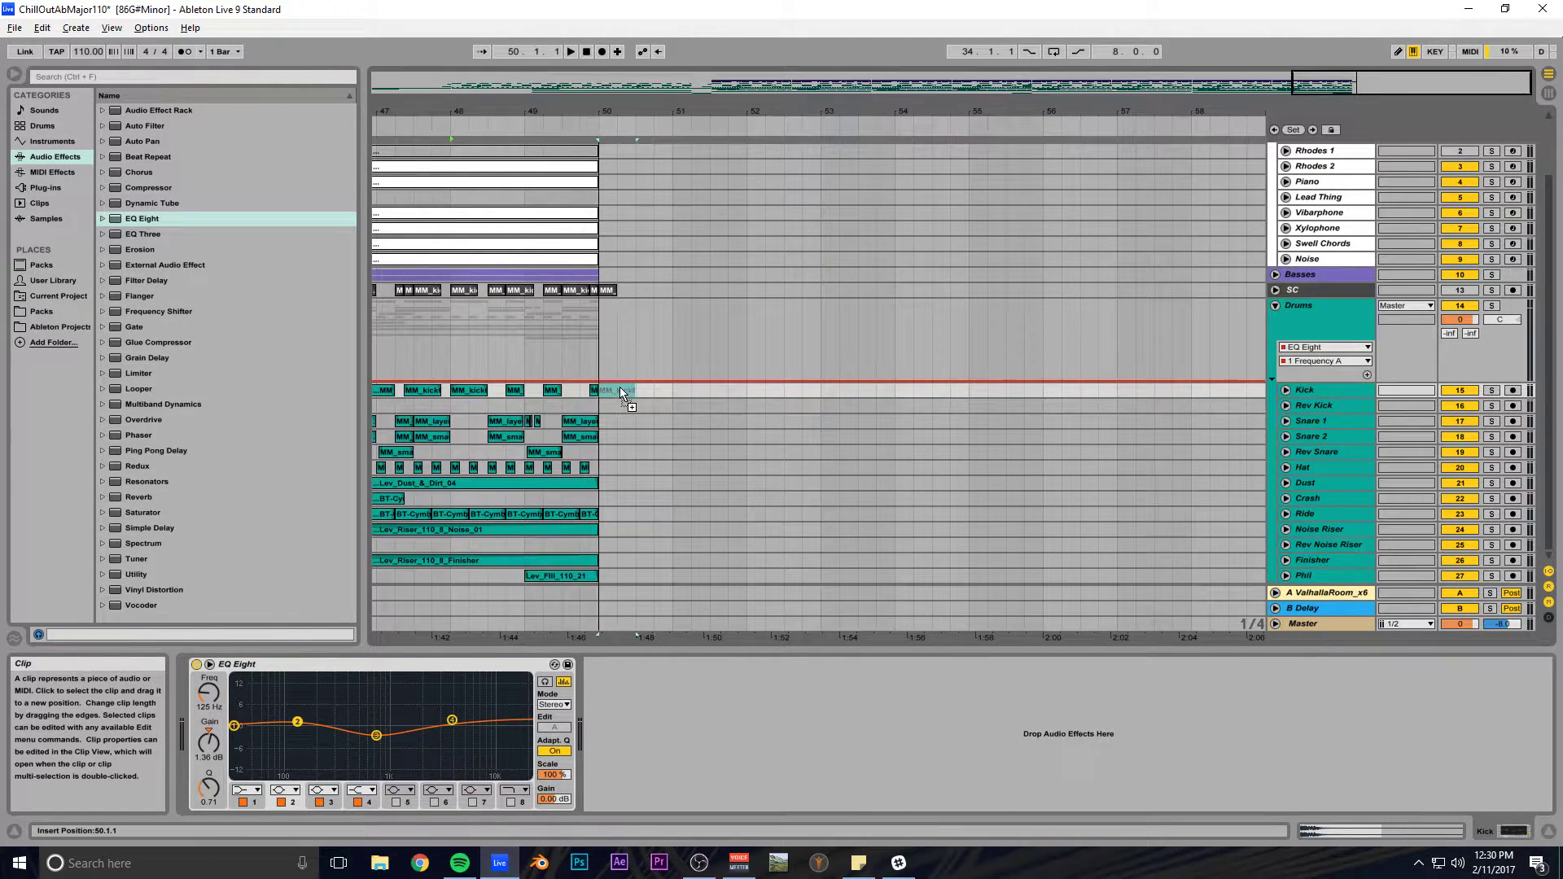
Copy the Snare 1 and Snare 2 clips past bar 50, audition them and move the pair to beat 3 of bar 50.
click(511, 423)
shift+click(507, 436)
drag(506, 433, 689, 425)
click(599, 404)
key(space)
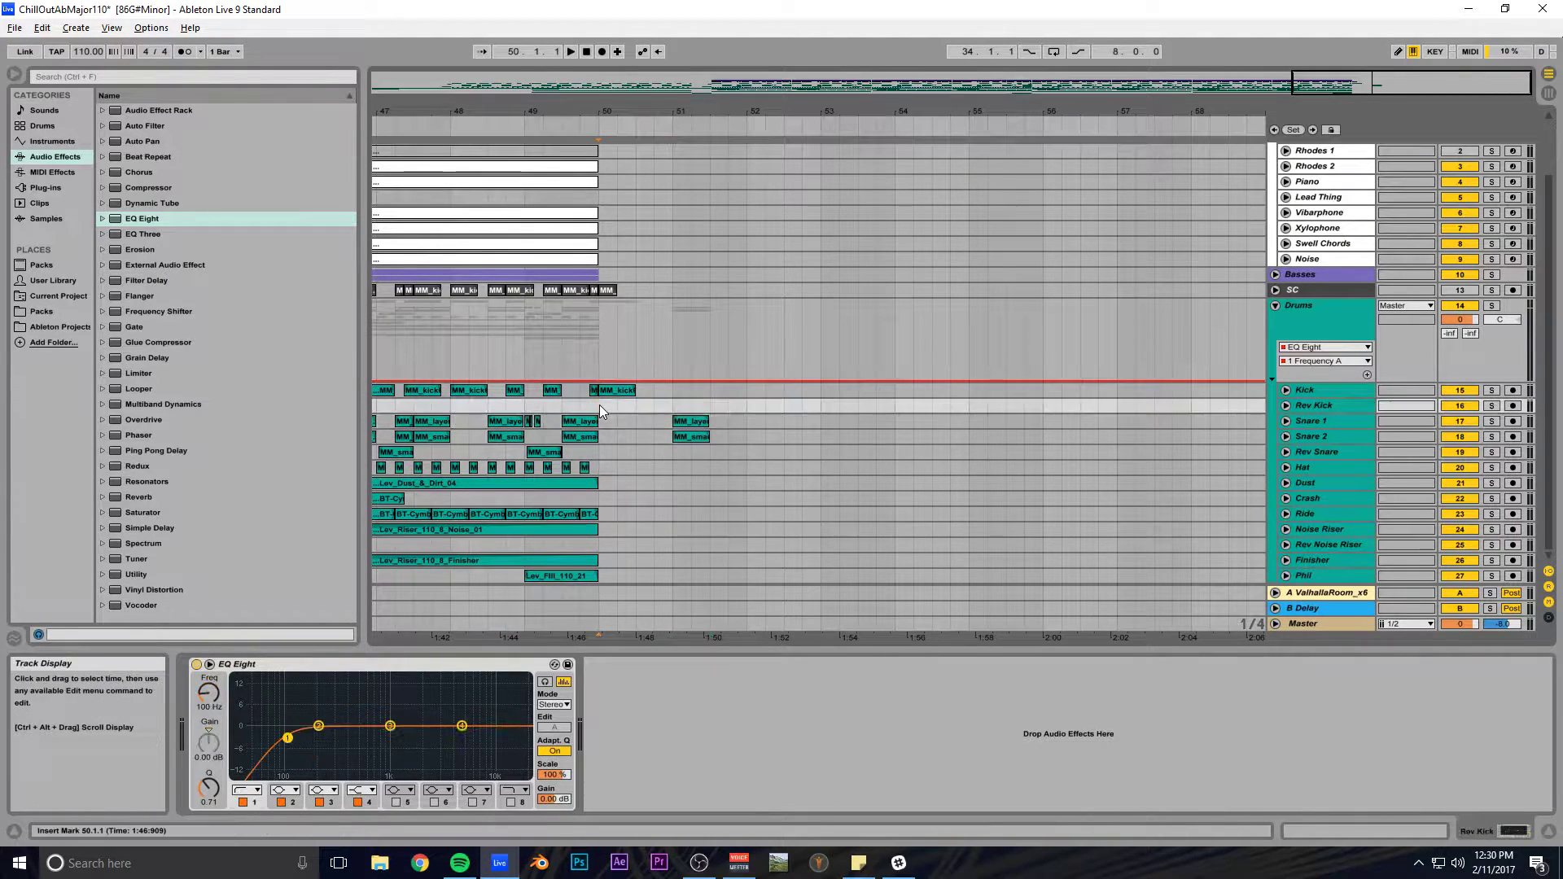
key(space)
click(686, 423)
drag(687, 419, 643, 418)
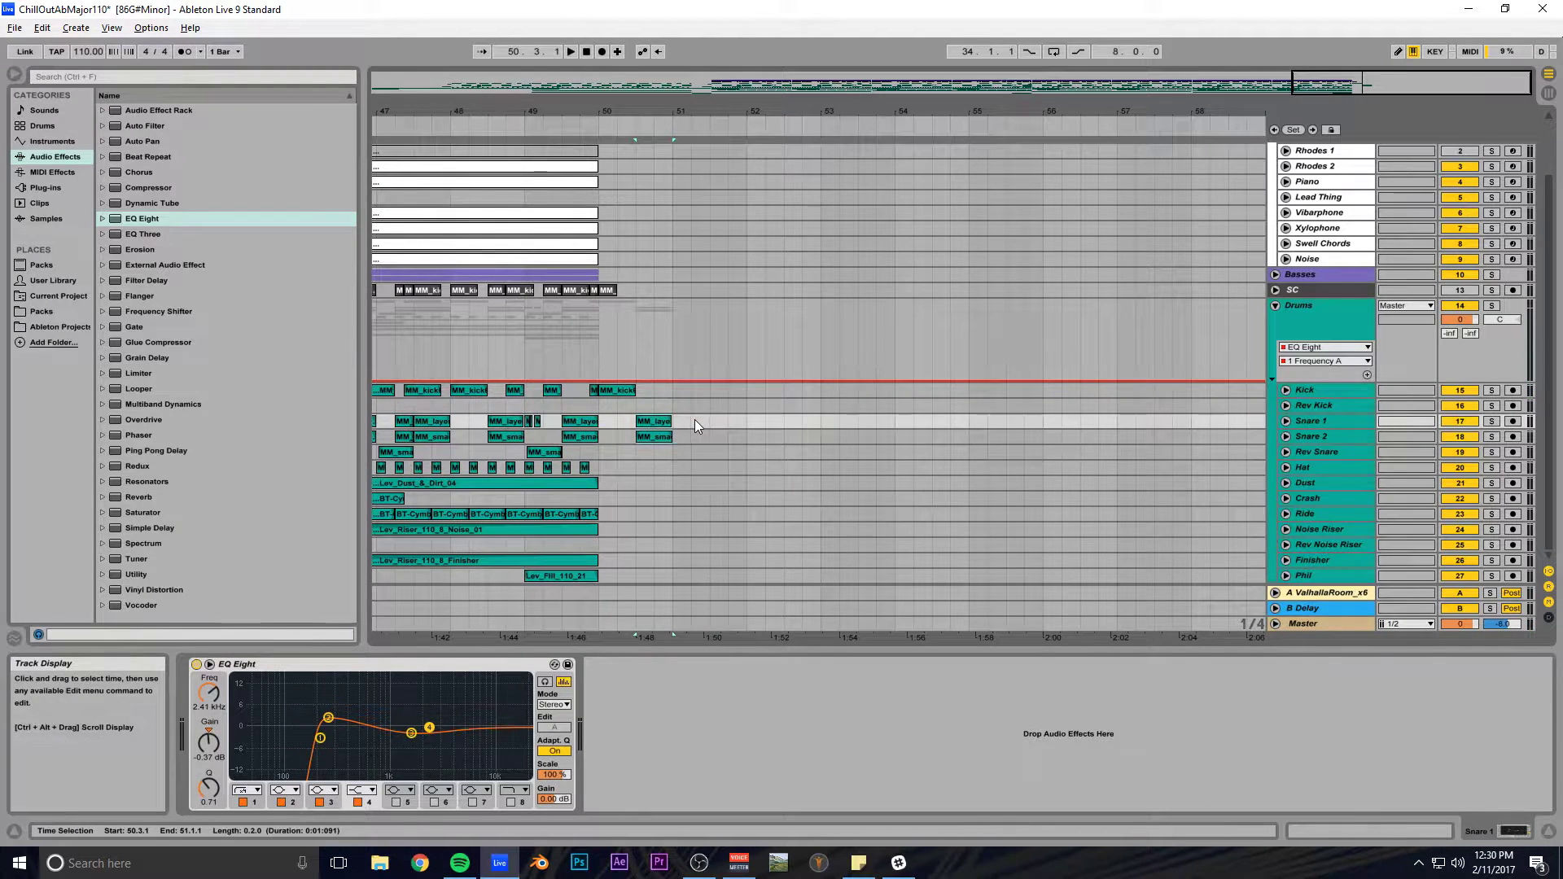
Audition the new drum bar and copy the SC trigger clip to beat 3 of bar 50 to match the snares.
click(604, 350)
key(space)
key(space)
drag(608, 293, 650, 297)
Copy the Hat clip to bar 50, repeat it on every beat up to bar 51 and play the result.
drag(585, 466, 616, 469)
click(618, 467)
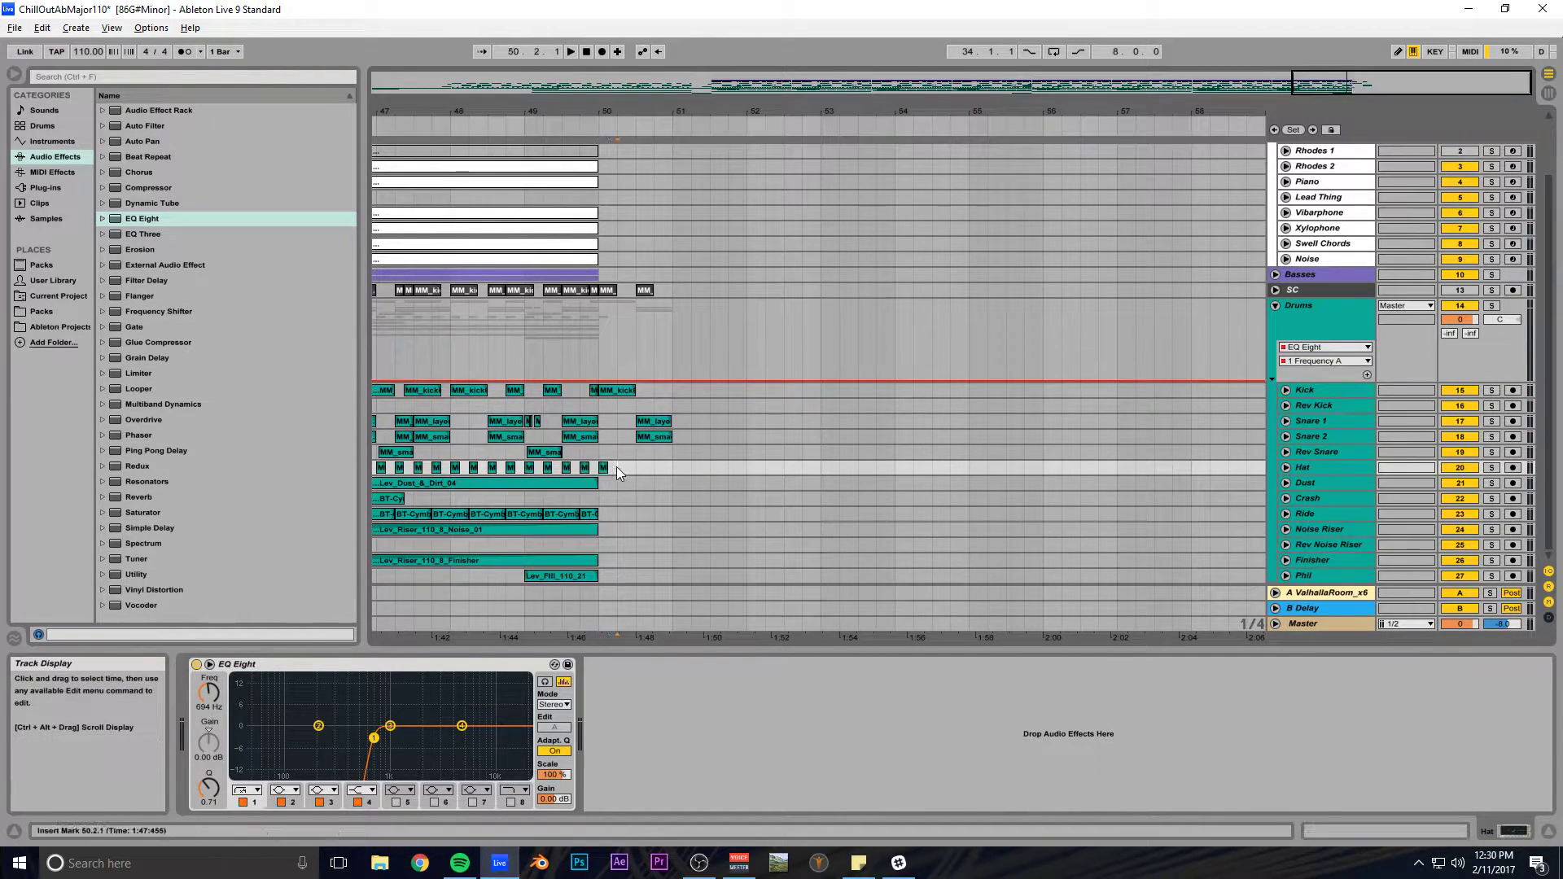
key(ctrl+d)
key(ctrl+d)
key(ctrl+d)
key(ctrl+d)
click(600, 452)
key(space)
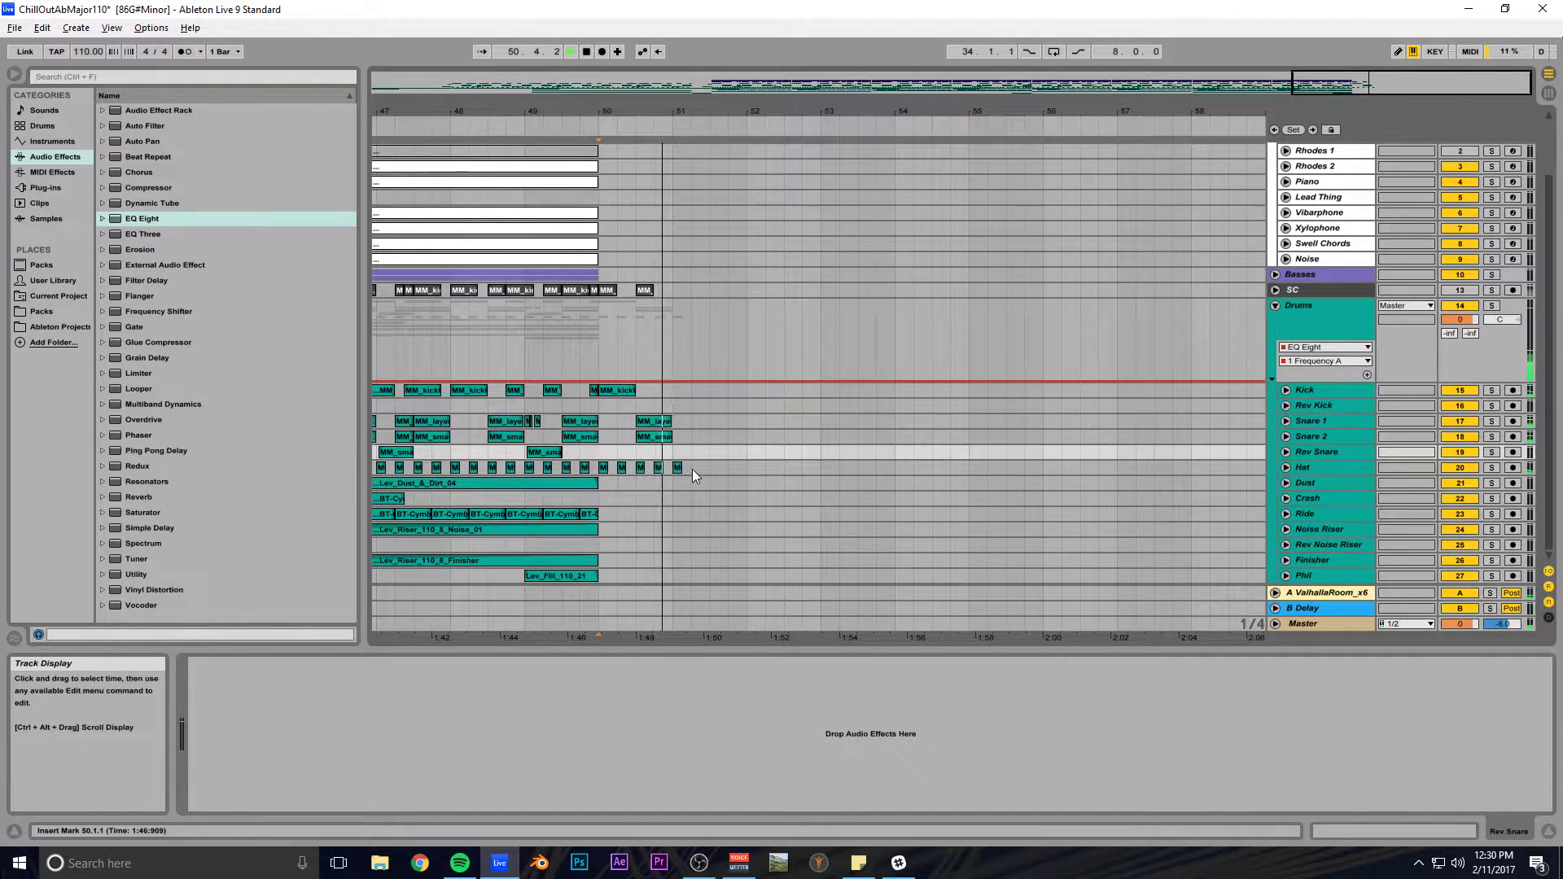
Select the bar 50 hats and duplicate them three times to continue the pattern to bar 54.
click(666, 470)
click(598, 471)
key(ctrl+d)
key(ctrl+d)
key(ctrl+d)
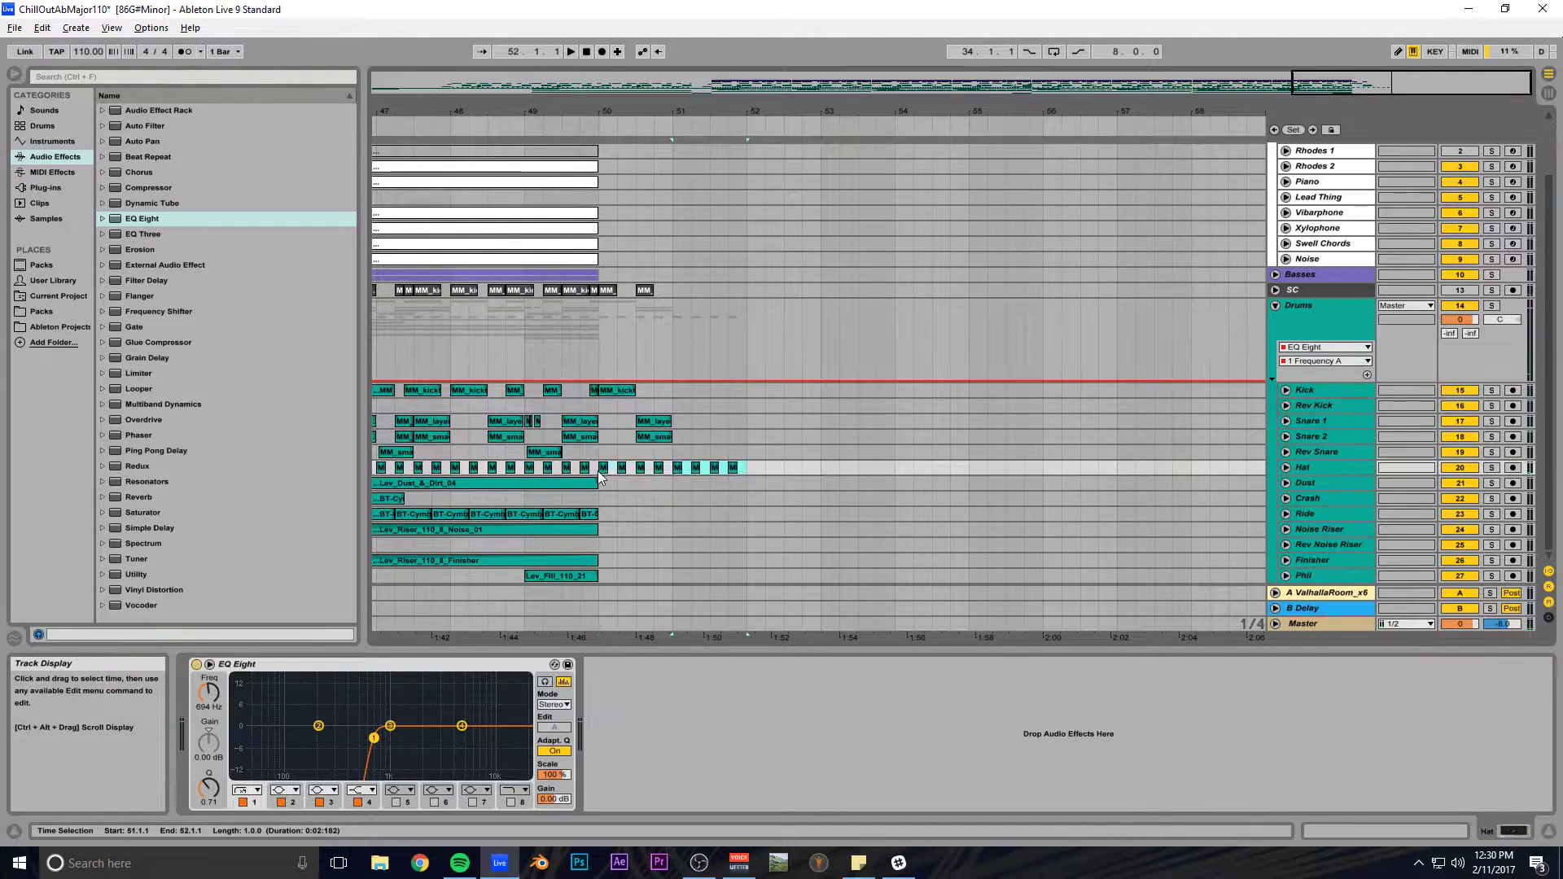
Play from bar 50 and duplicate that bar's kick and snare clips three times to reach bar 54.
click(602, 409)
key(space)
drag(672, 392, 601, 448)
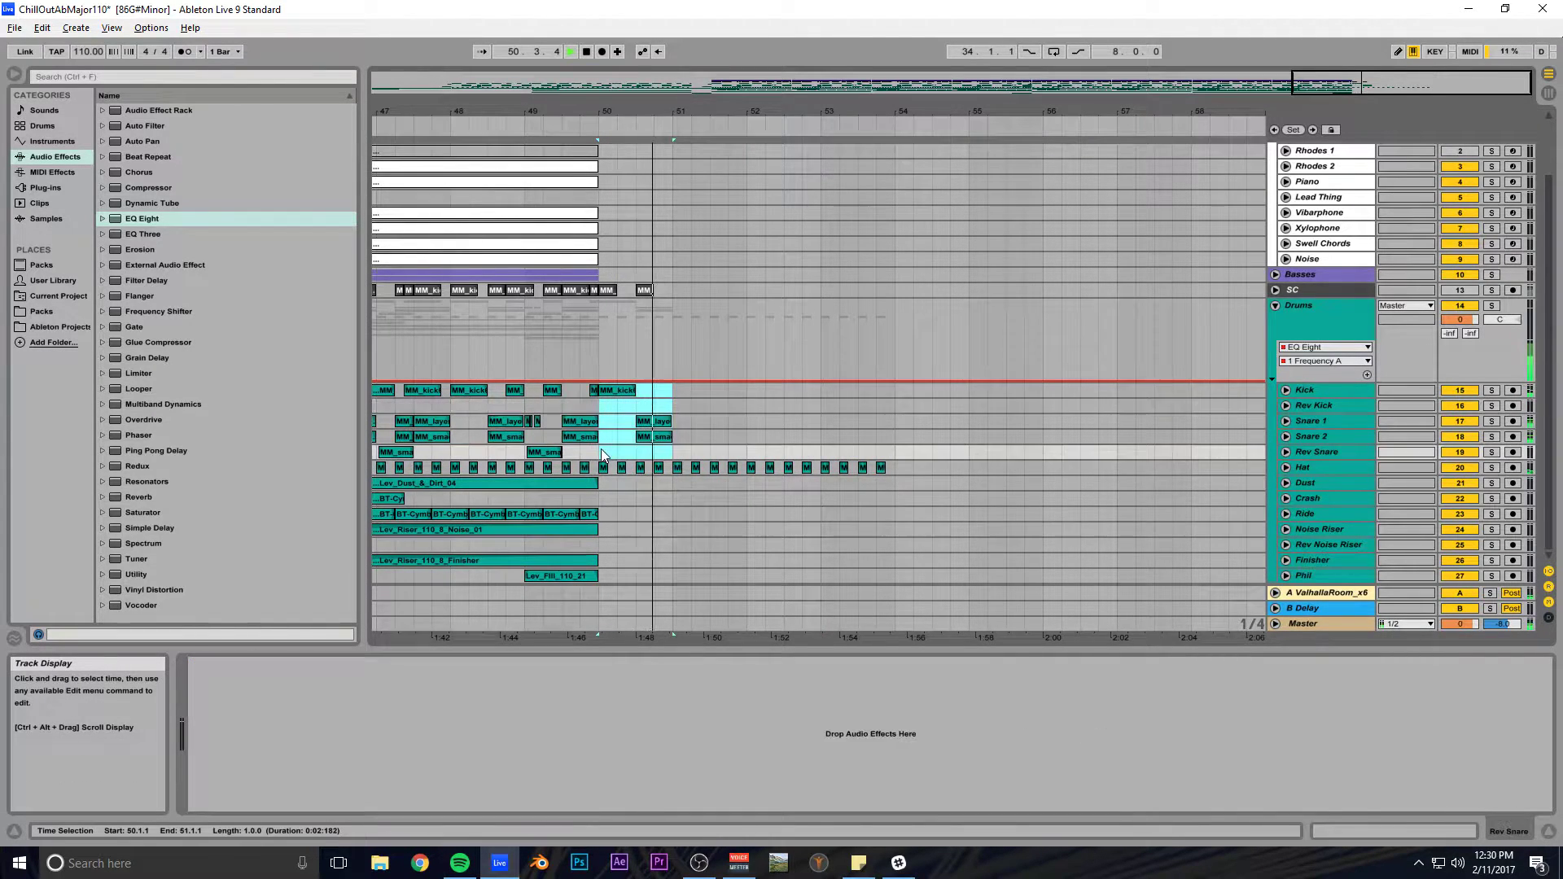
key(ctrl+d)
key(ctrl+d)
key(ctrl+d)
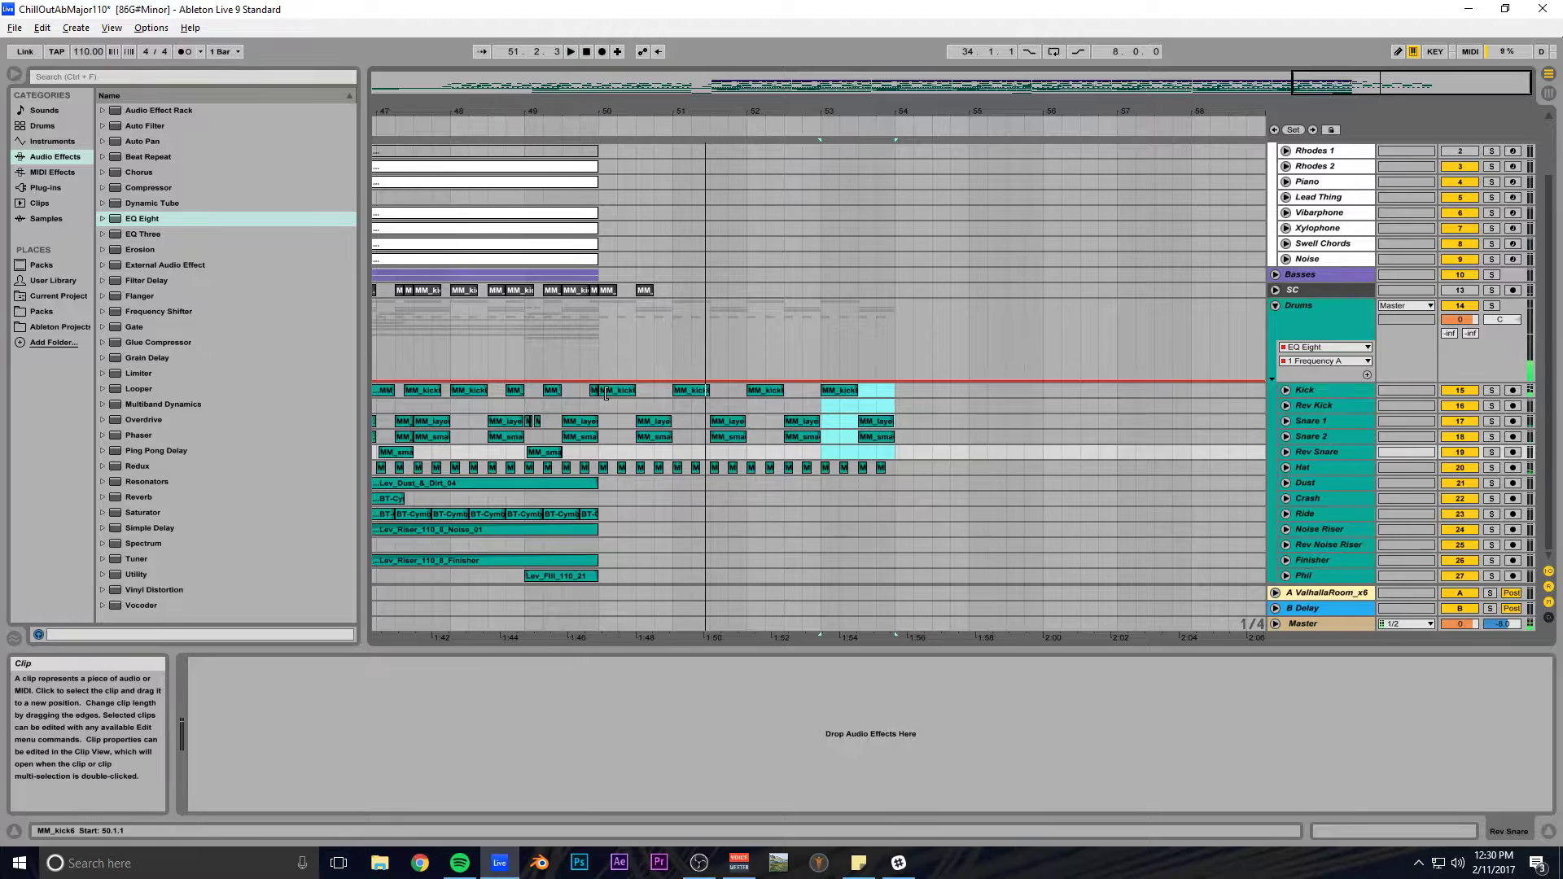
Duplicate the SC track's bar 50 trigger pattern three times so it runs to bar 54.
scroll(648, 374, up, 3)
drag(671, 340, 603, 344)
key(space)
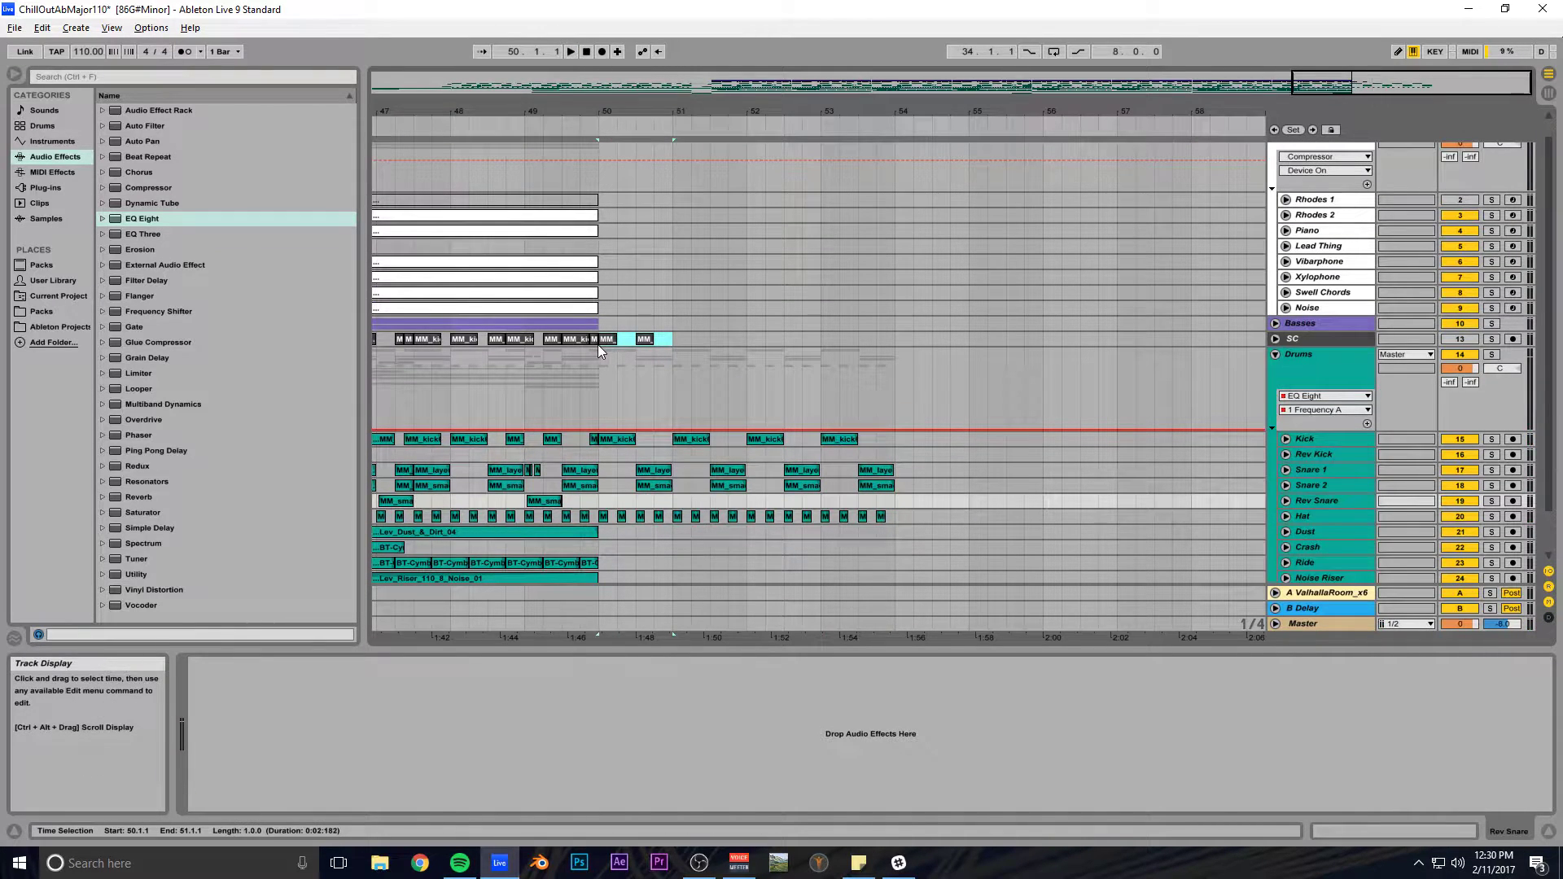
key(ctrl+d)
key(ctrl+d)
key(ctrl+d)
scroll(624, 378, down, 3)
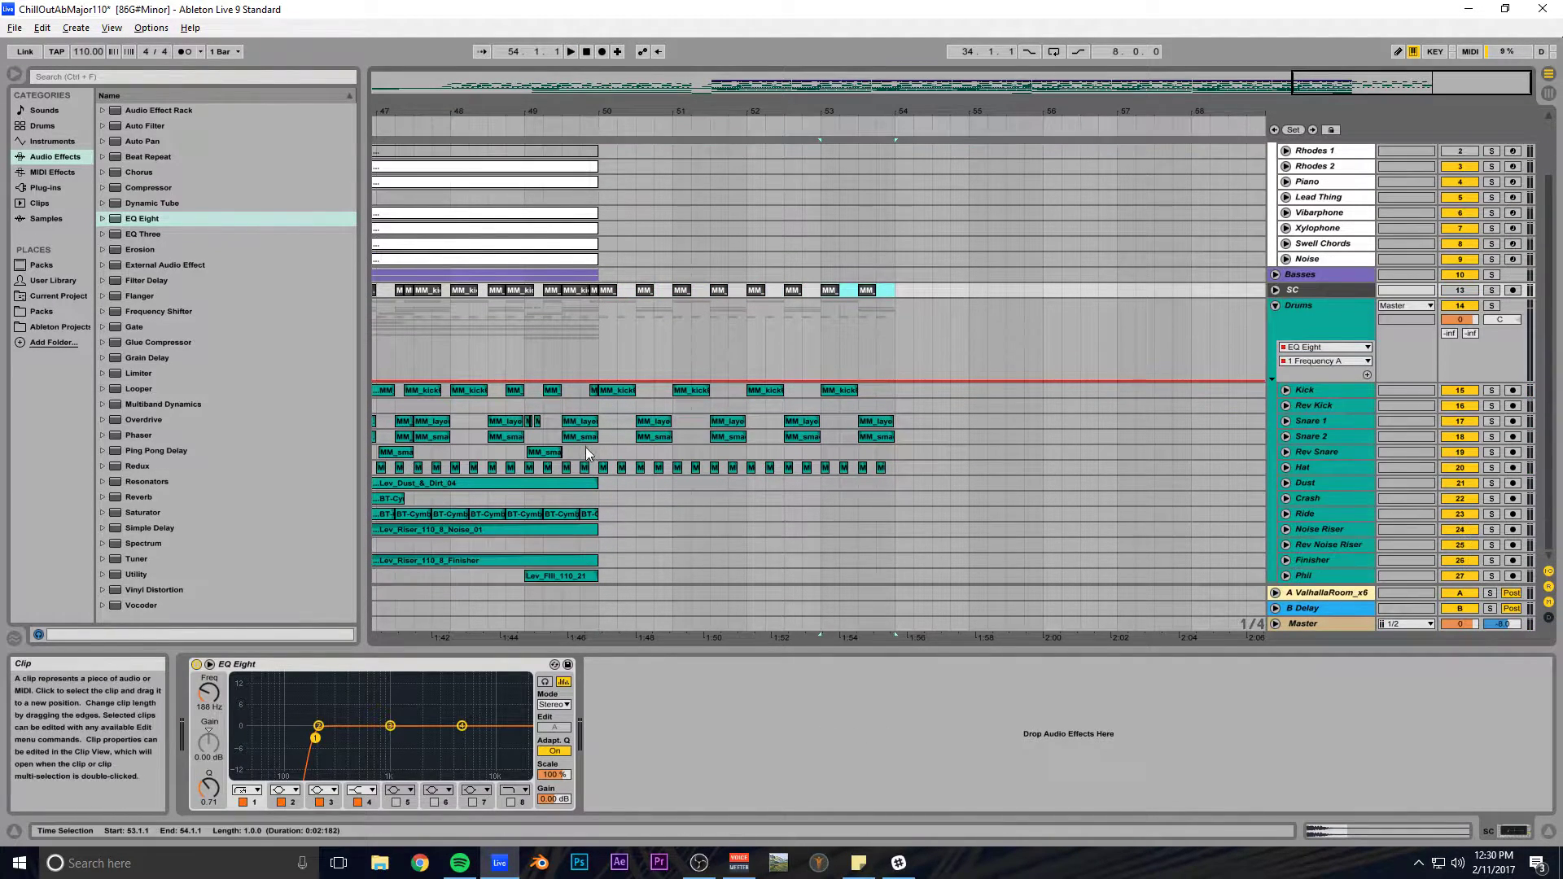
scroll(677, 422, up, 4)
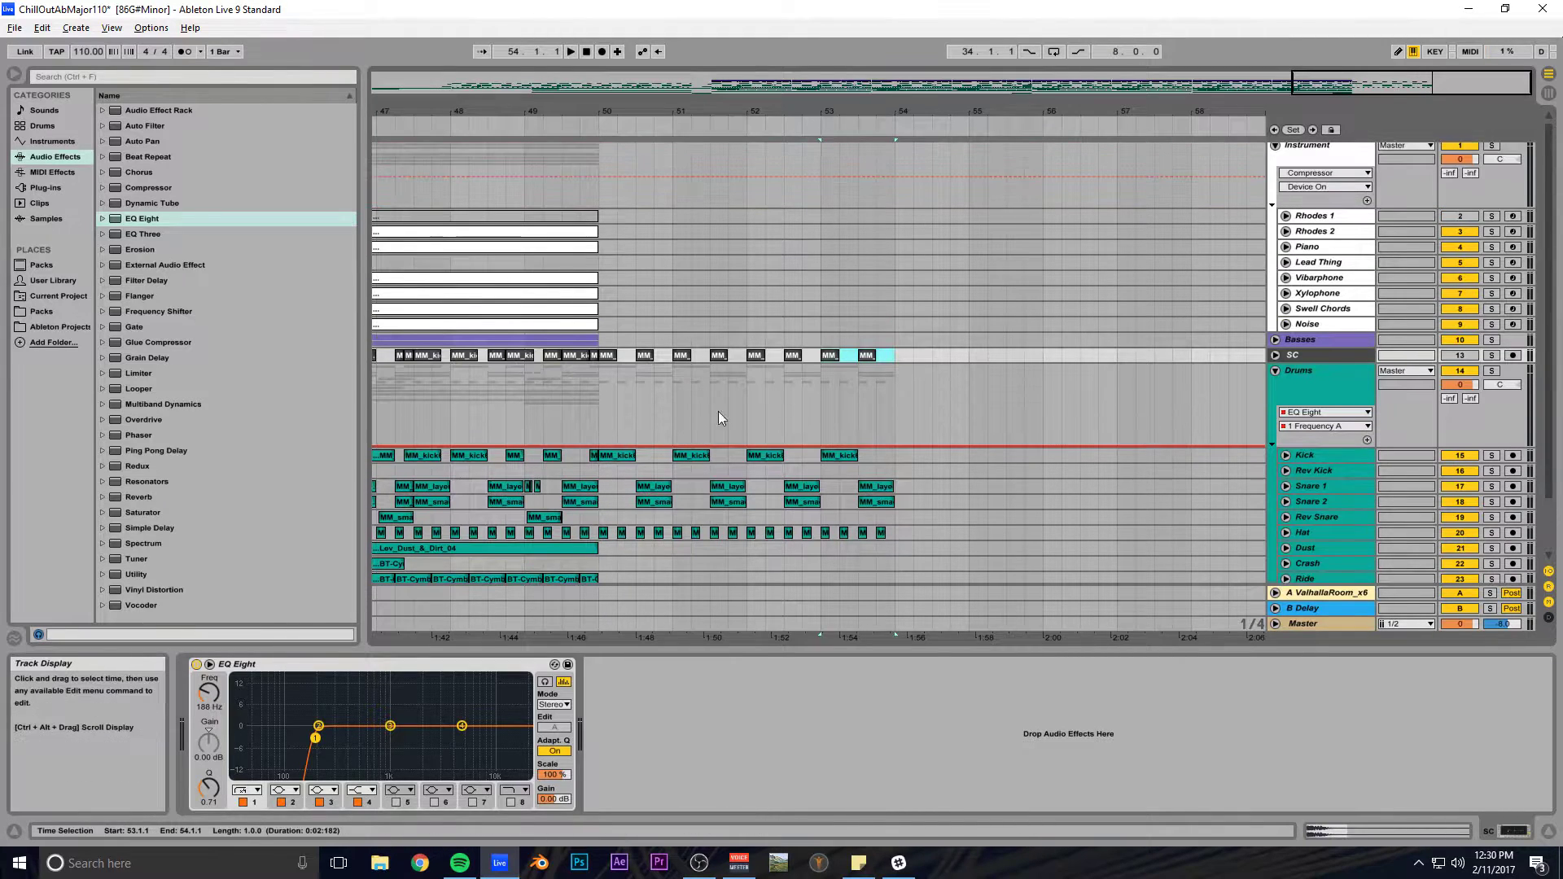
Add an empty four-bar MIDI clip to the Sub track from bar 50 to bar 54 and open it.
click(1276, 340)
drag(604, 399, 897, 398)
key(ctrl+shift+m)
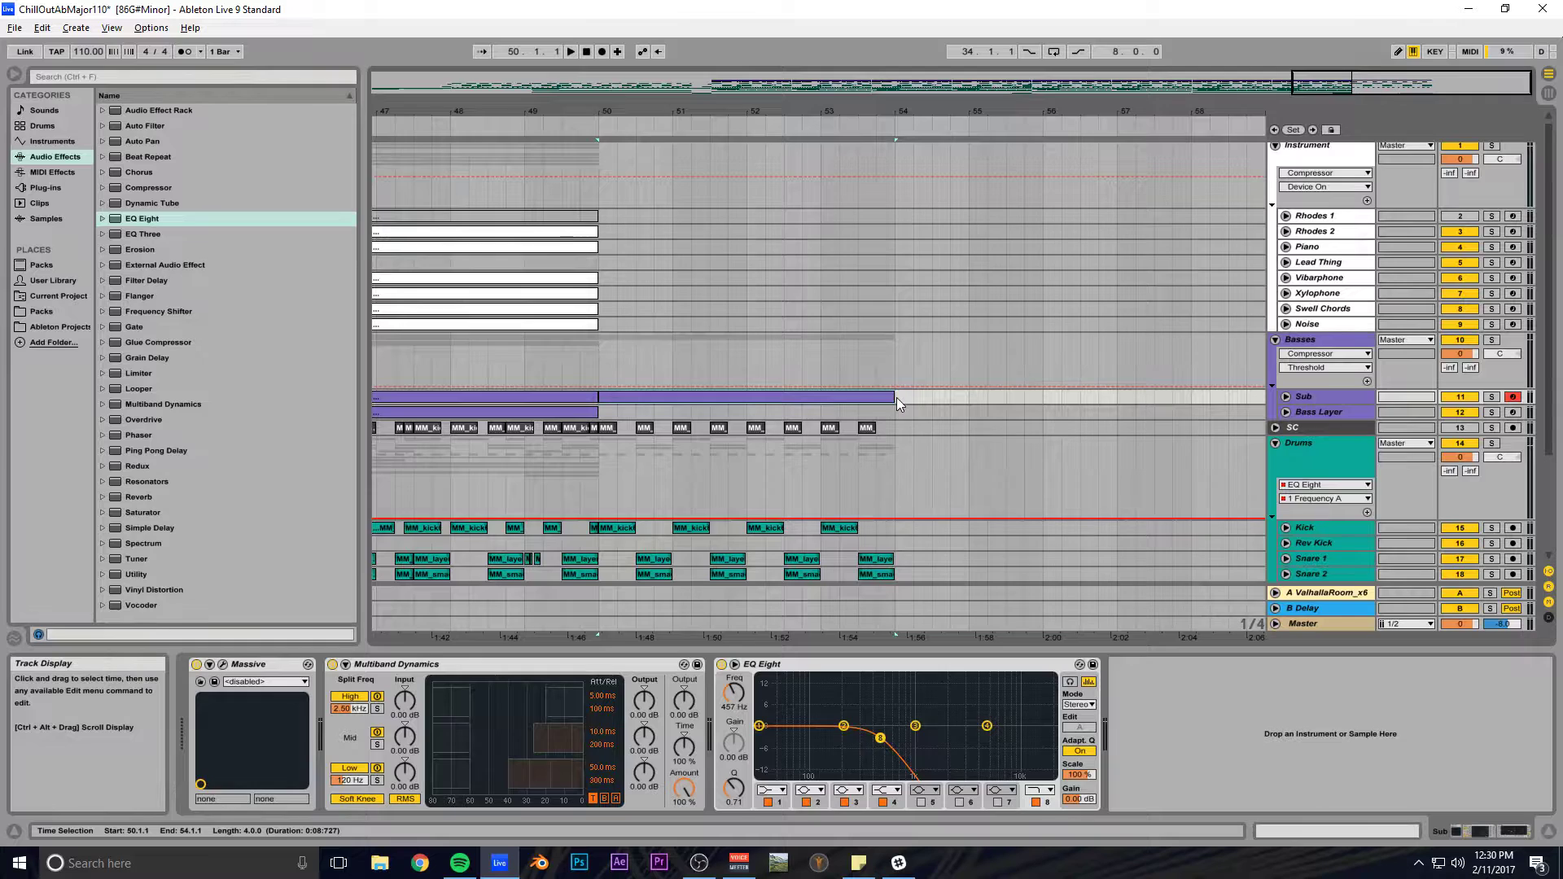
double_click(640, 399)
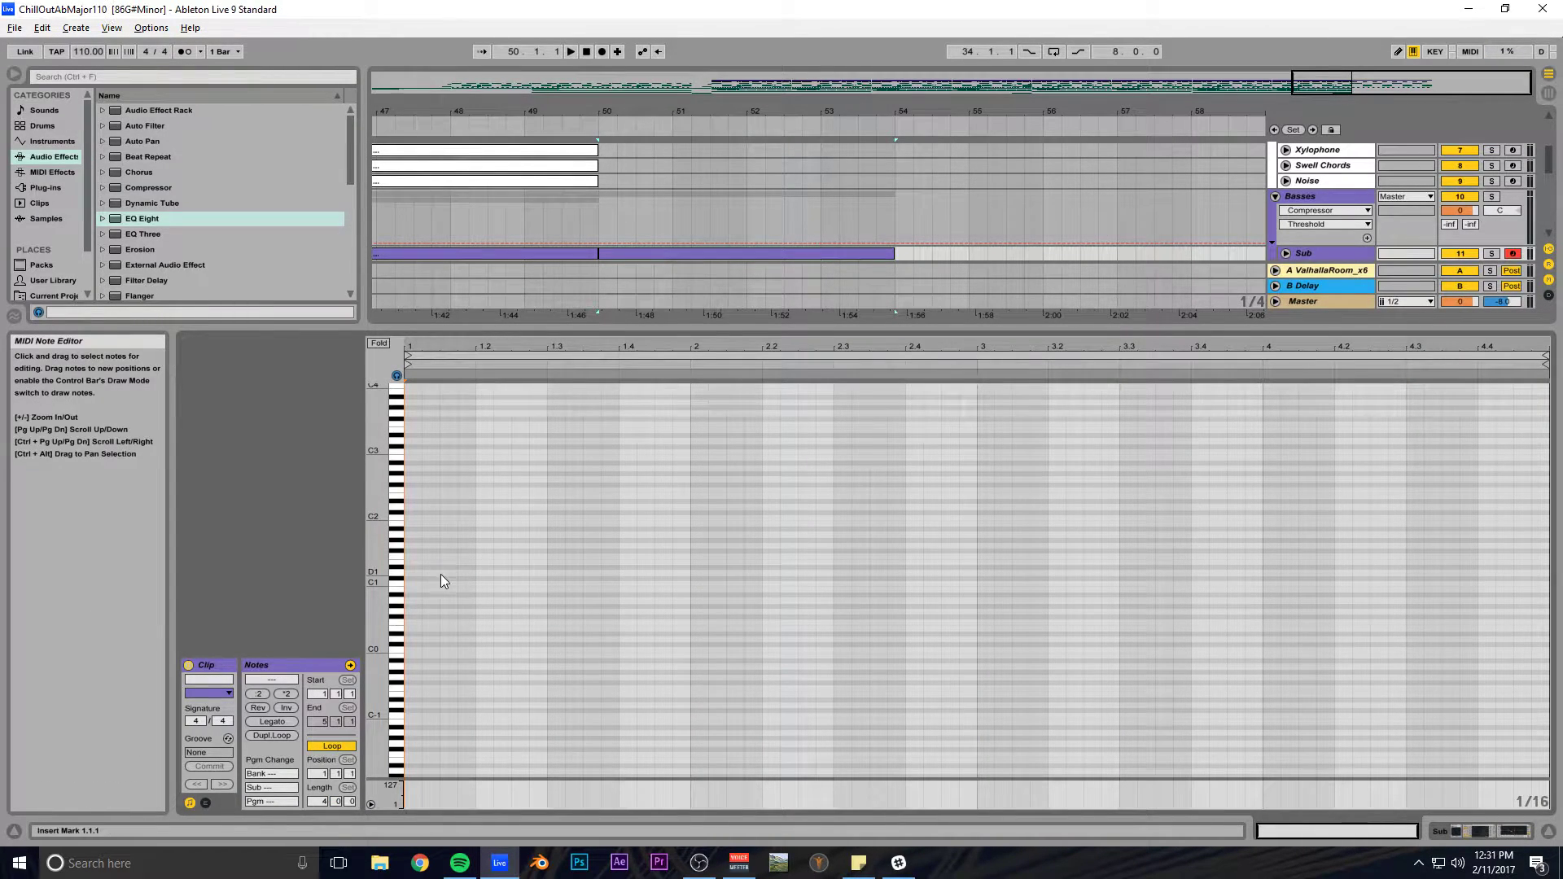
Add a one-bar G#2 note at the start of the Sub clip.
double_click(412, 541)
key(shift+Up)
drag(423, 472, 684, 483)
scroll(744, 505, up, 3)
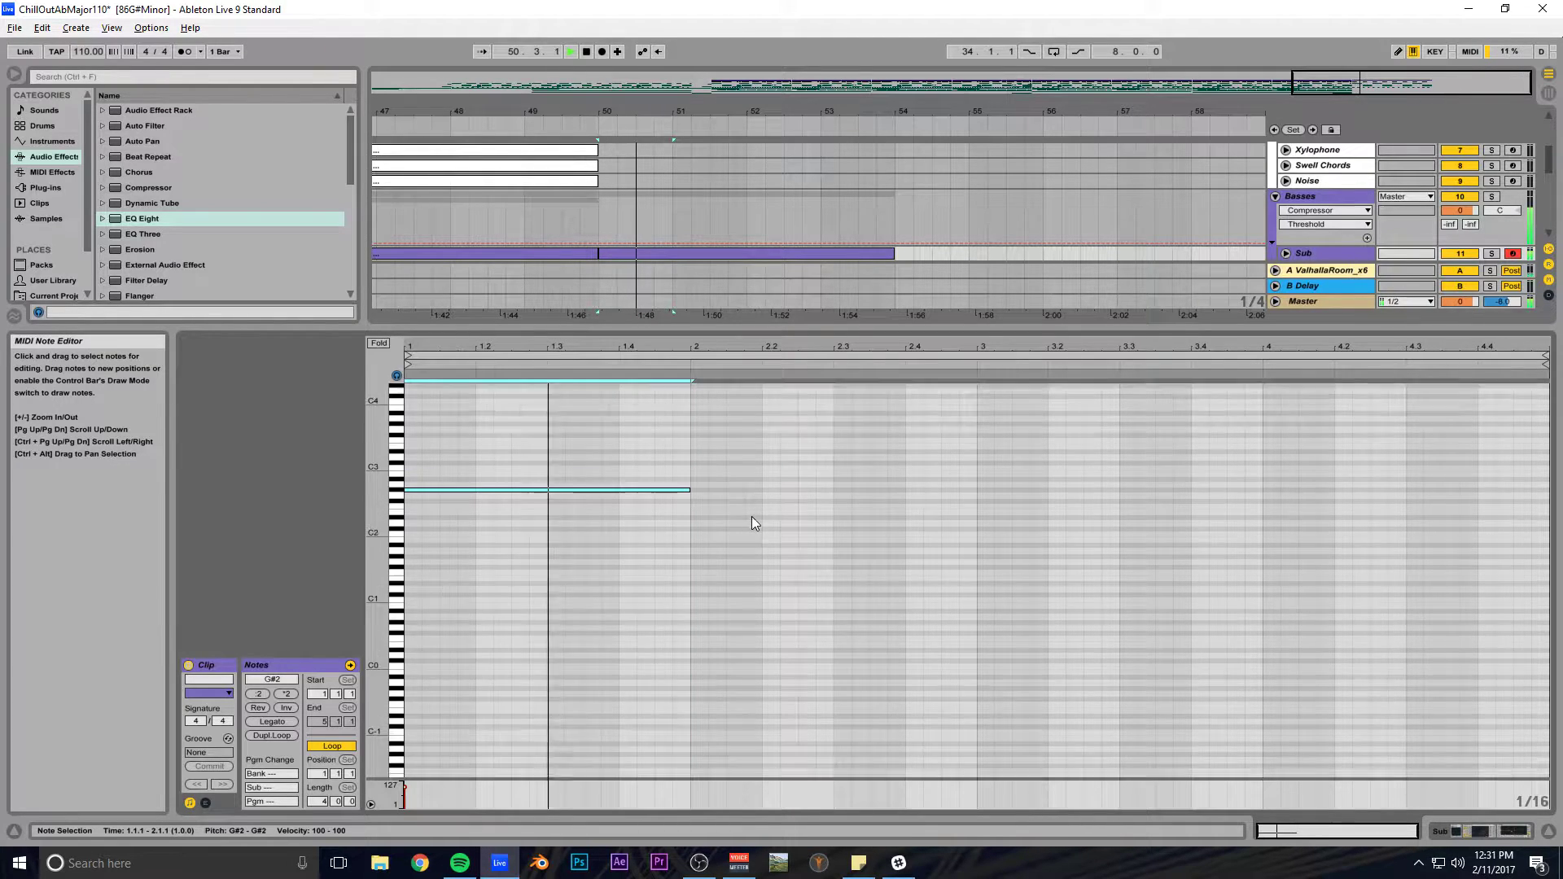
Extend the G#2 note to 2.3 and continue the bass line with G2 to bar 3, F2 to bar 4 and D#2 to the end.
drag(688, 523, 764, 526)
key(ctrl+d)
key(Down)
drag(1261, 528, 955, 529)
key(ctrl+d)
key(Down)
key(Down)
drag(1118, 539, 1254, 546)
key(ctrl+d)
key(Down)
key(Down)
key(space)
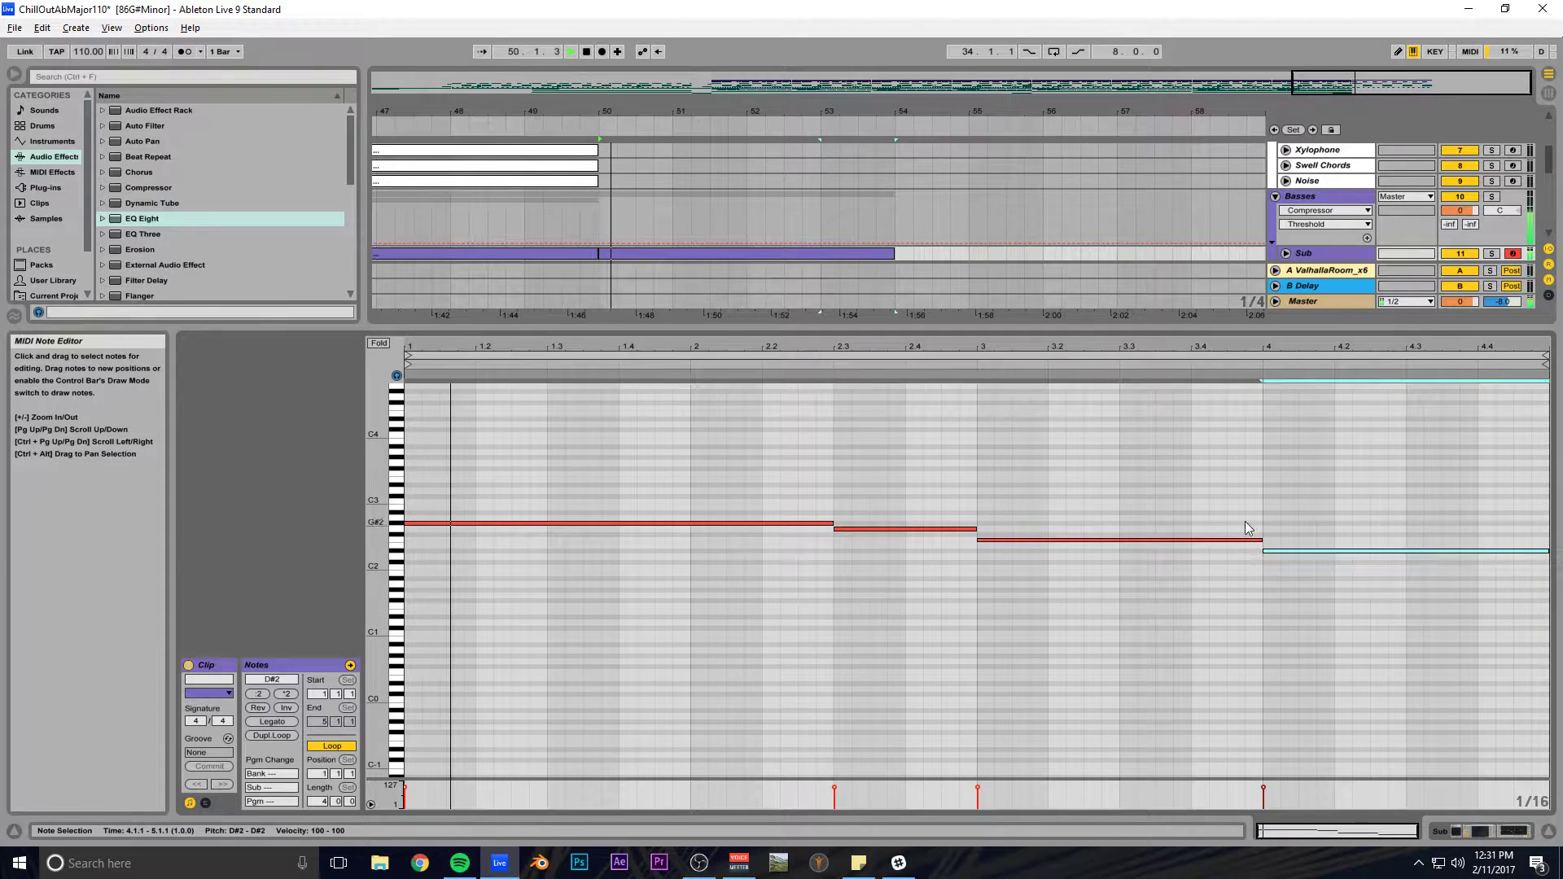
Raise the half-bar bass note at 2.3 to C3 and play the line back.
scroll(1098, 481, up, 2)
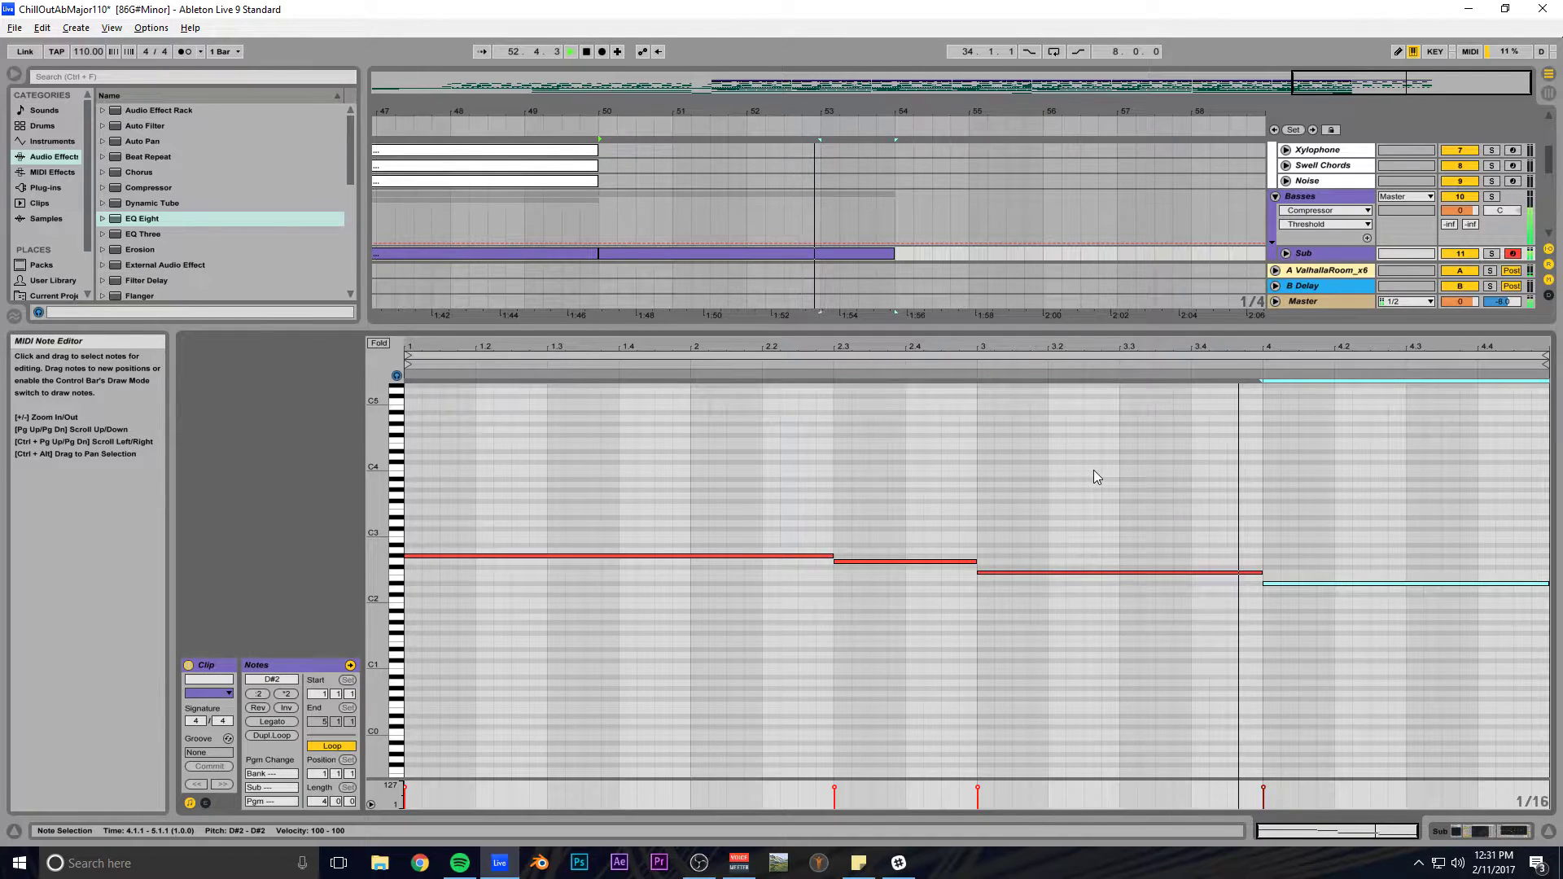
key(space)
click(886, 561)
key(Up)
key(Up)
key(Up)
key(Up)
key(Up)
key(space)
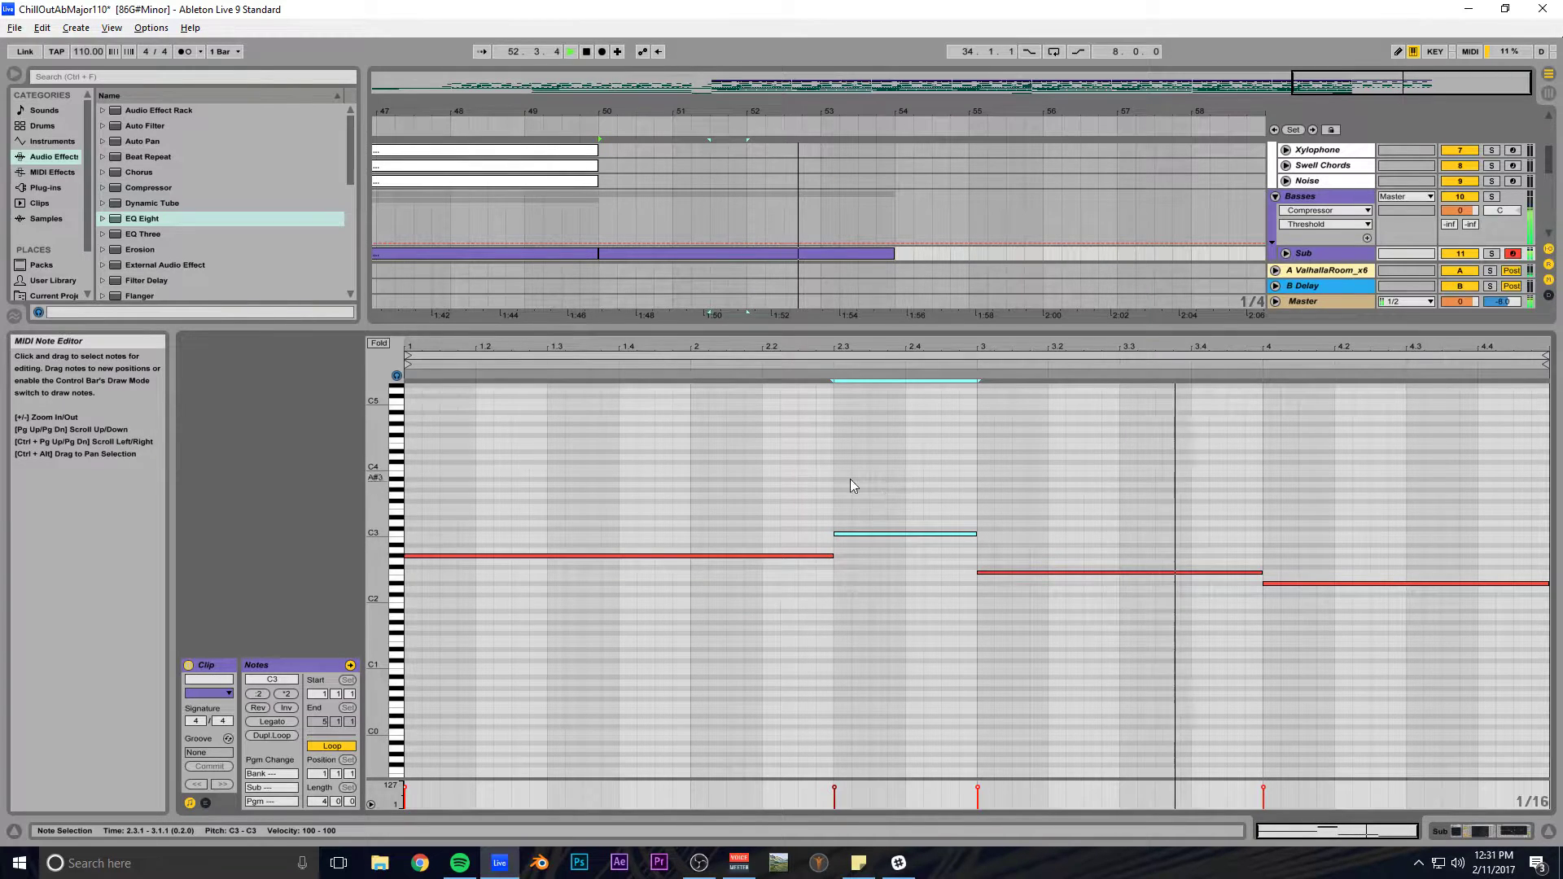
Copy the Sub track's bar 50 clip to the Rhodes 2 track at the same position.
drag(825, 330, 822, 653)
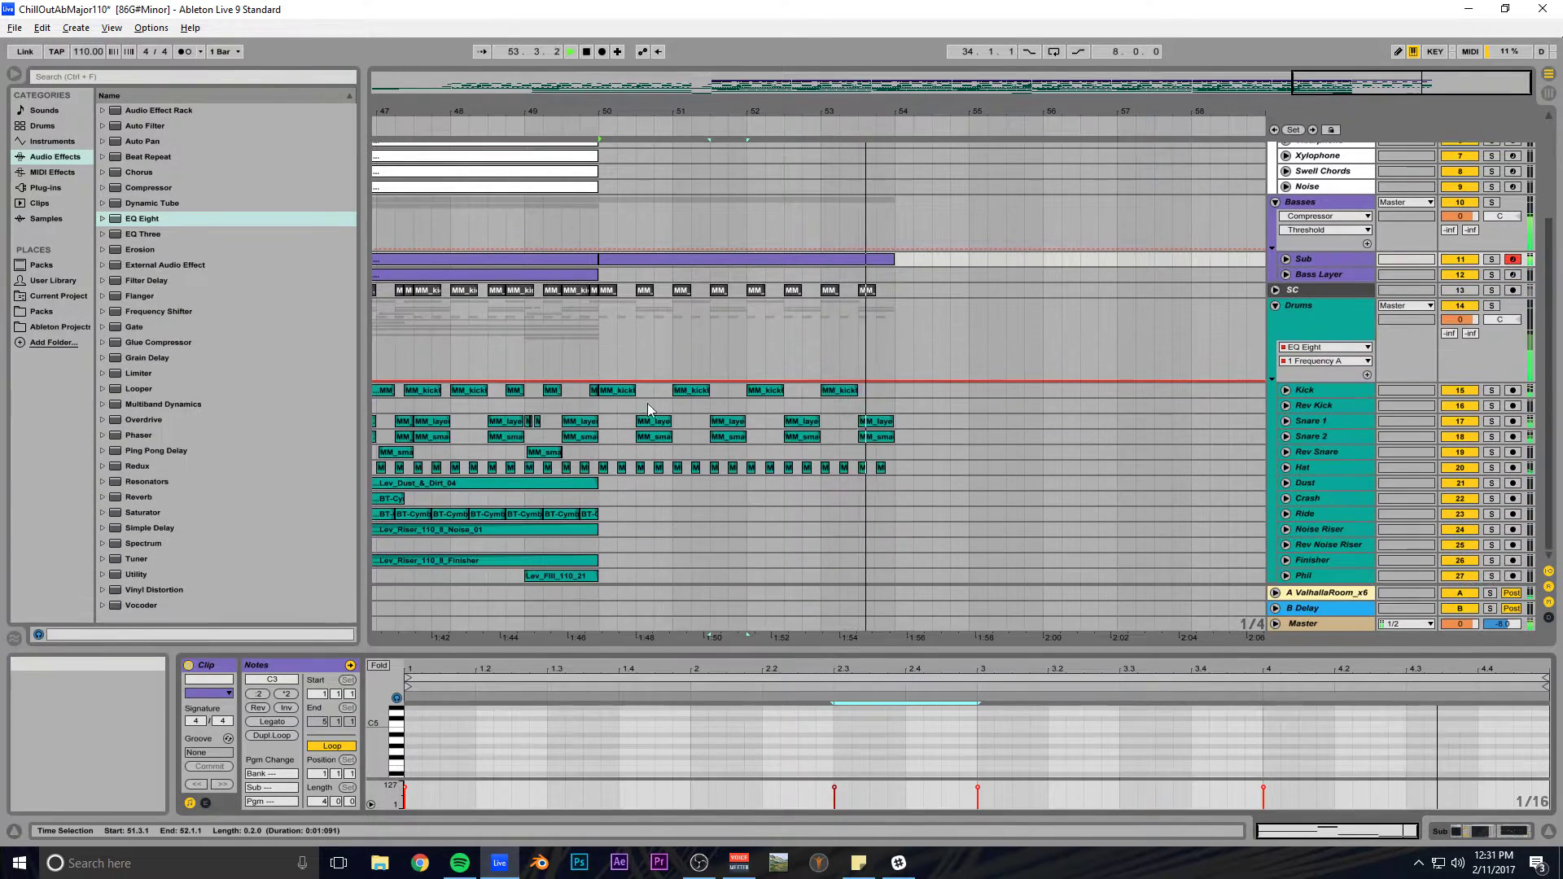
key(space)
scroll(652, 415, up, 3)
click(655, 407)
drag(648, 402, 648, 239)
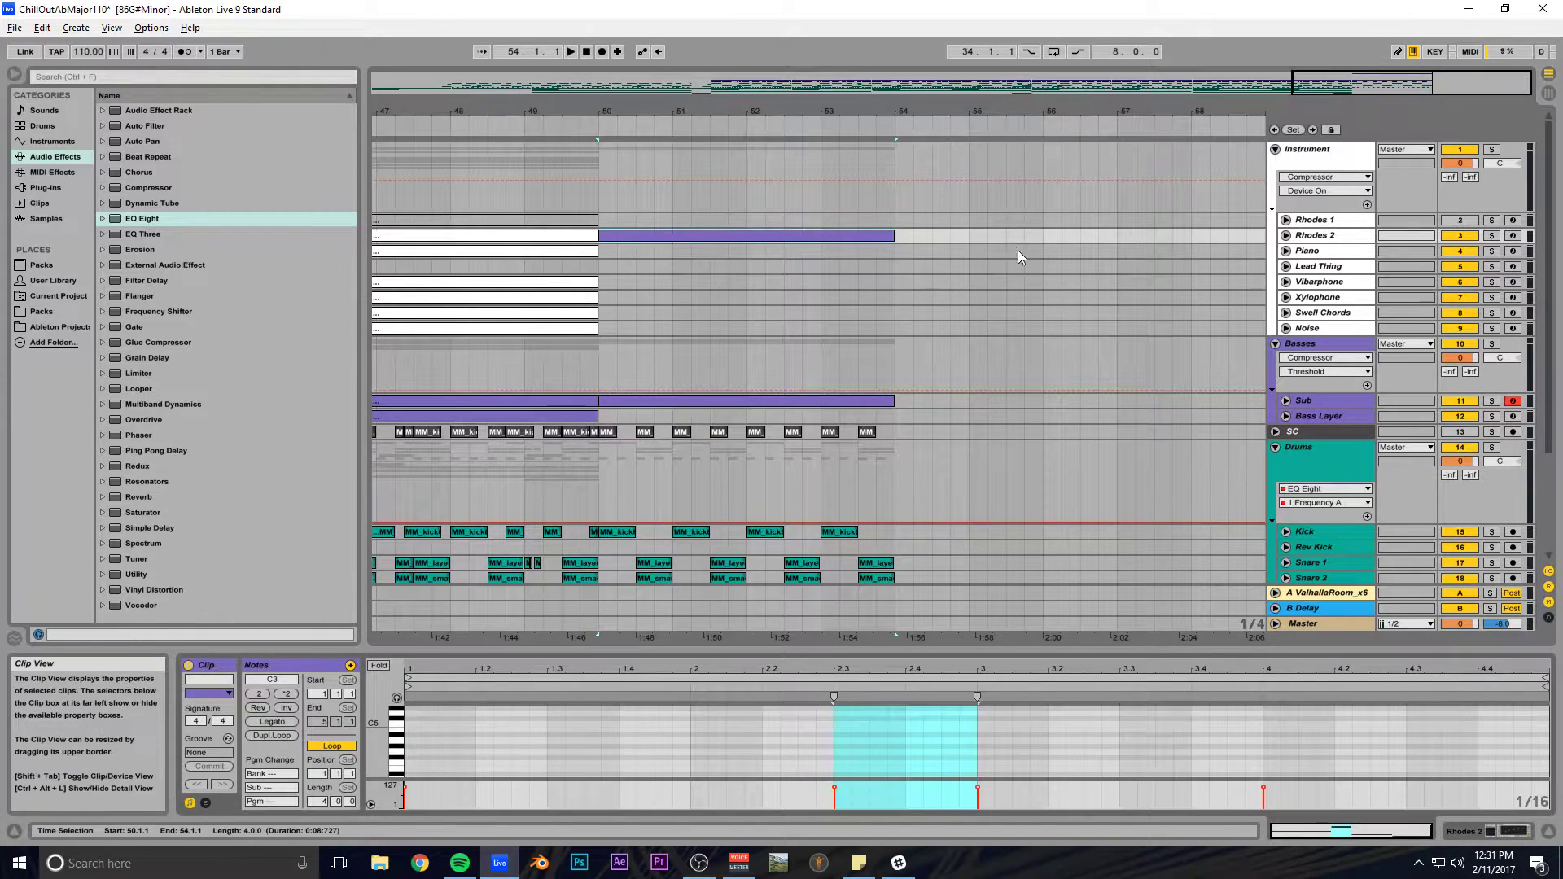
Recolour the copied Rhodes 2 clip white and open its notes in an enlarged editor during playback.
right_click(811, 236)
click(954, 466)
double_click(713, 237)
drag(643, 652, 669, 315)
key(space)
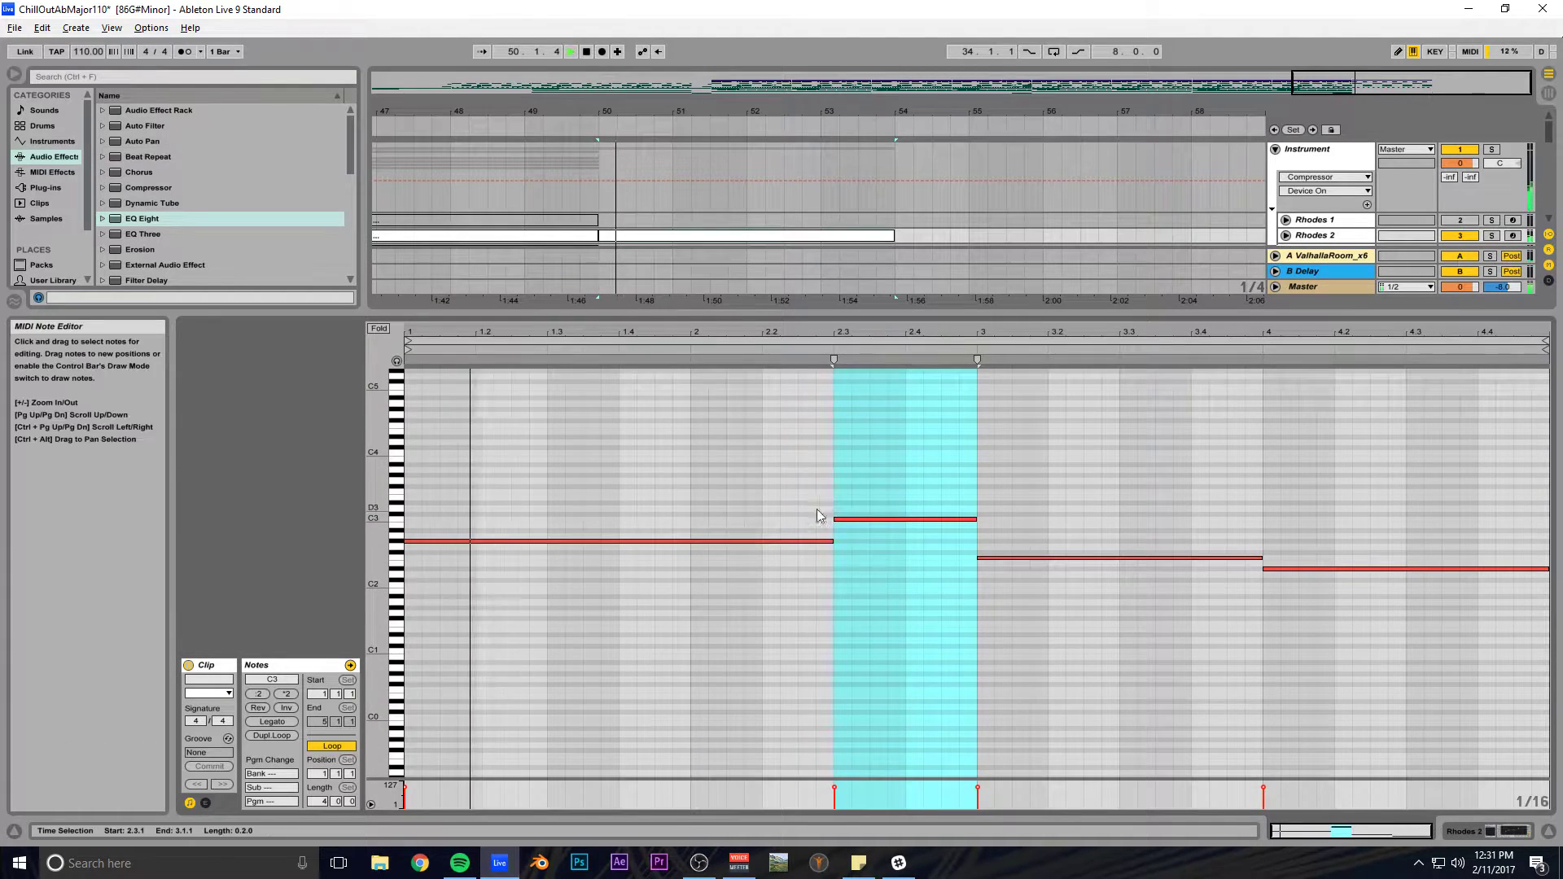
Stack C3, D#3 and F3 above the first Rhodes note, and D#3, G3, A#3 and D#4 above the note at 2.3.
click(416, 541)
drag(418, 546, 412, 491)
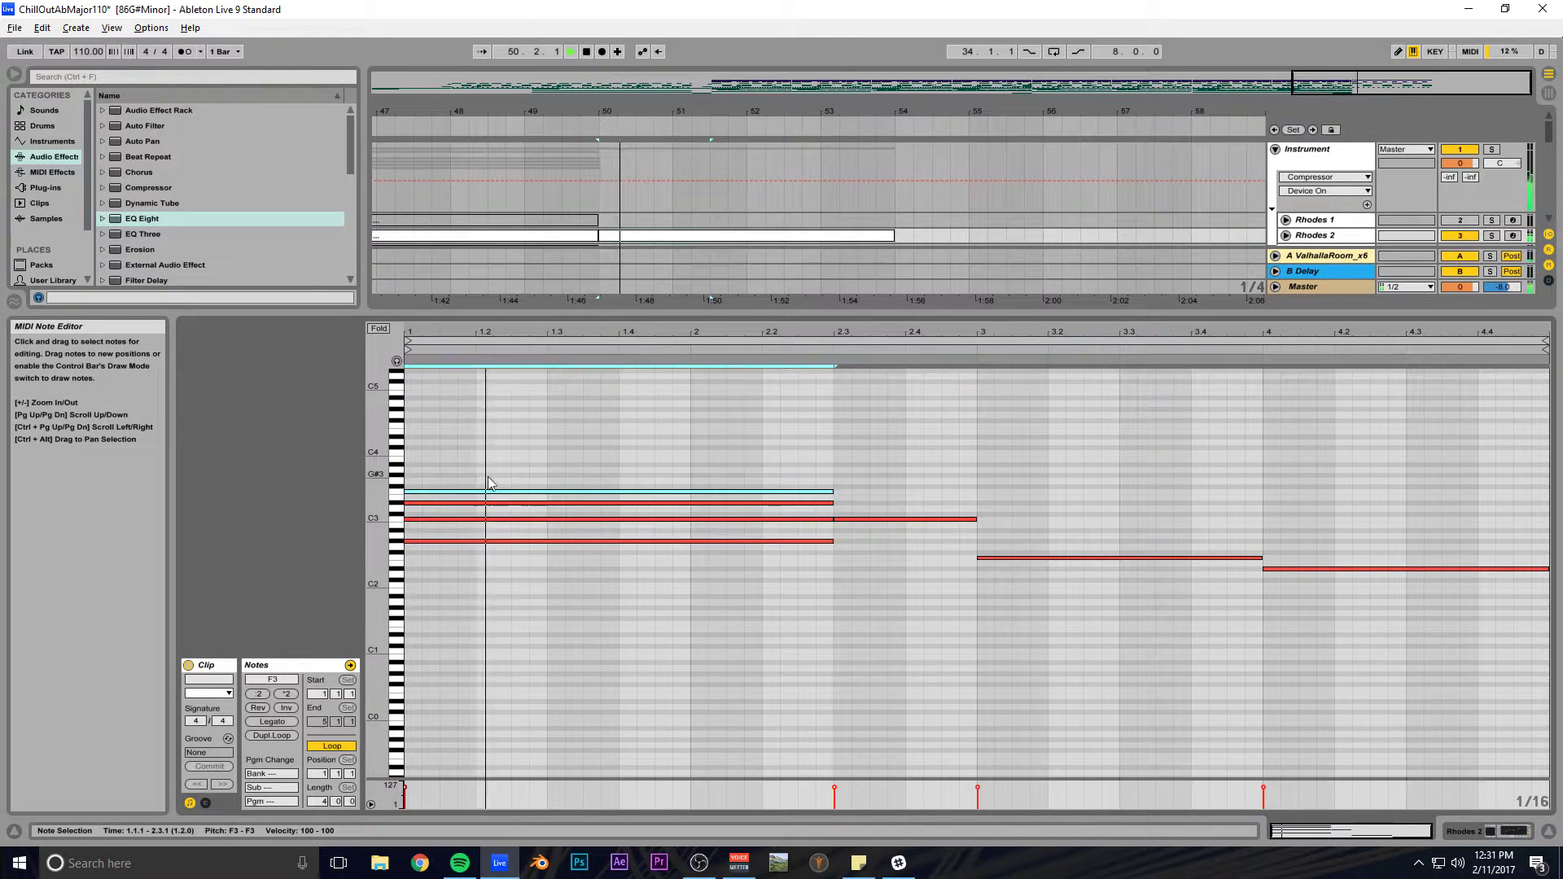
scroll(862, 545, up, 1)
click(860, 537)
drag(862, 545, 860, 457)
key(space)
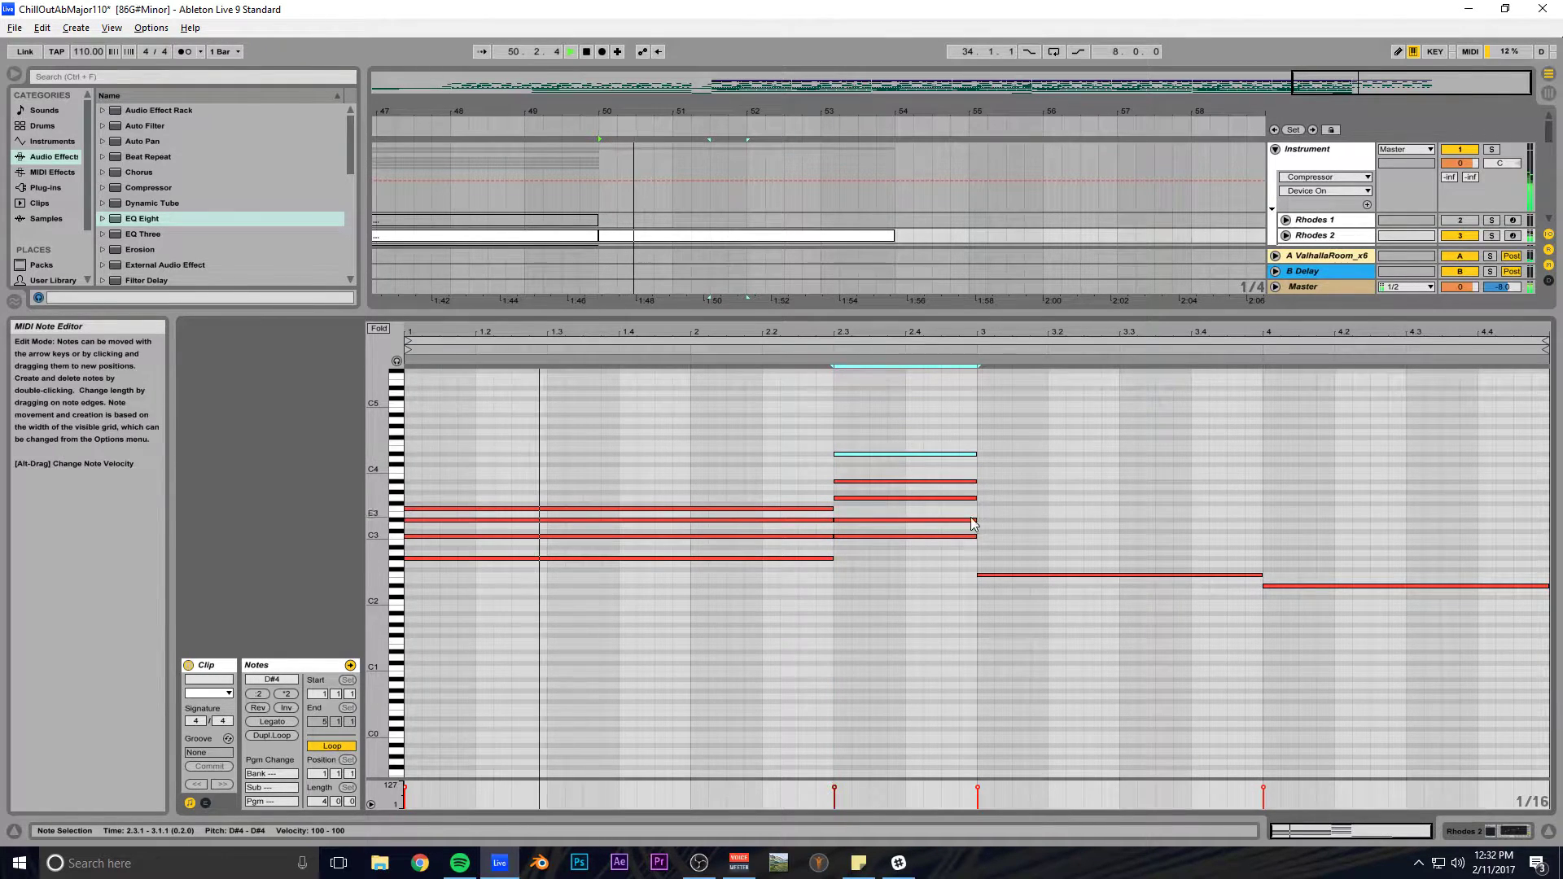
Stack G#2, C3, D#3, G3 and G#3 above the F2 note in bar 3 of the Rhodes clip.
scroll(1034, 539, up, 2)
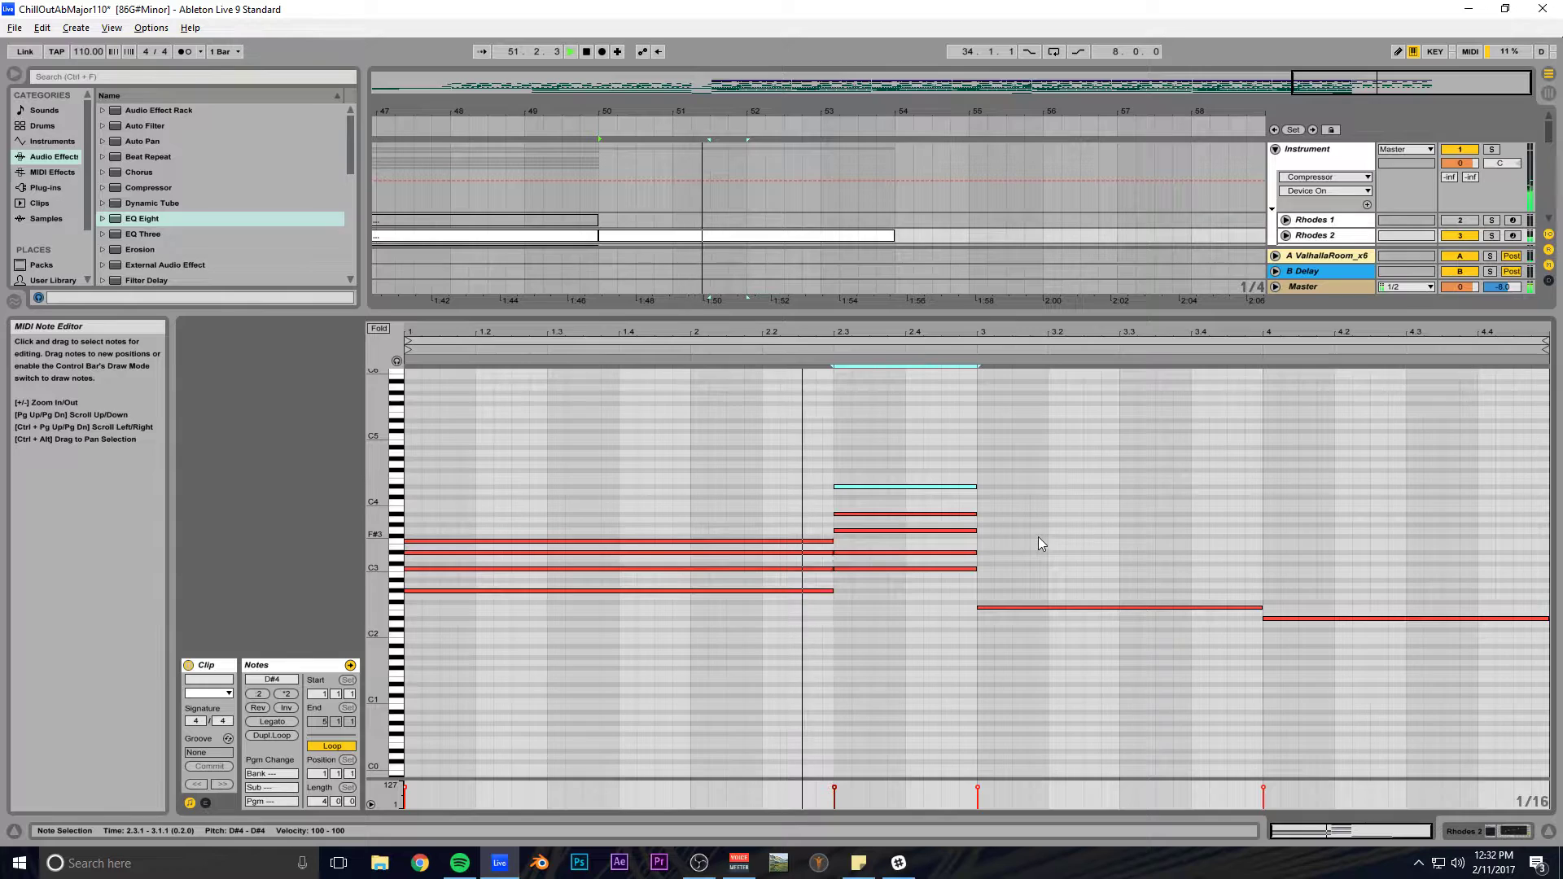
drag(1001, 610, 996, 527)
key(space)
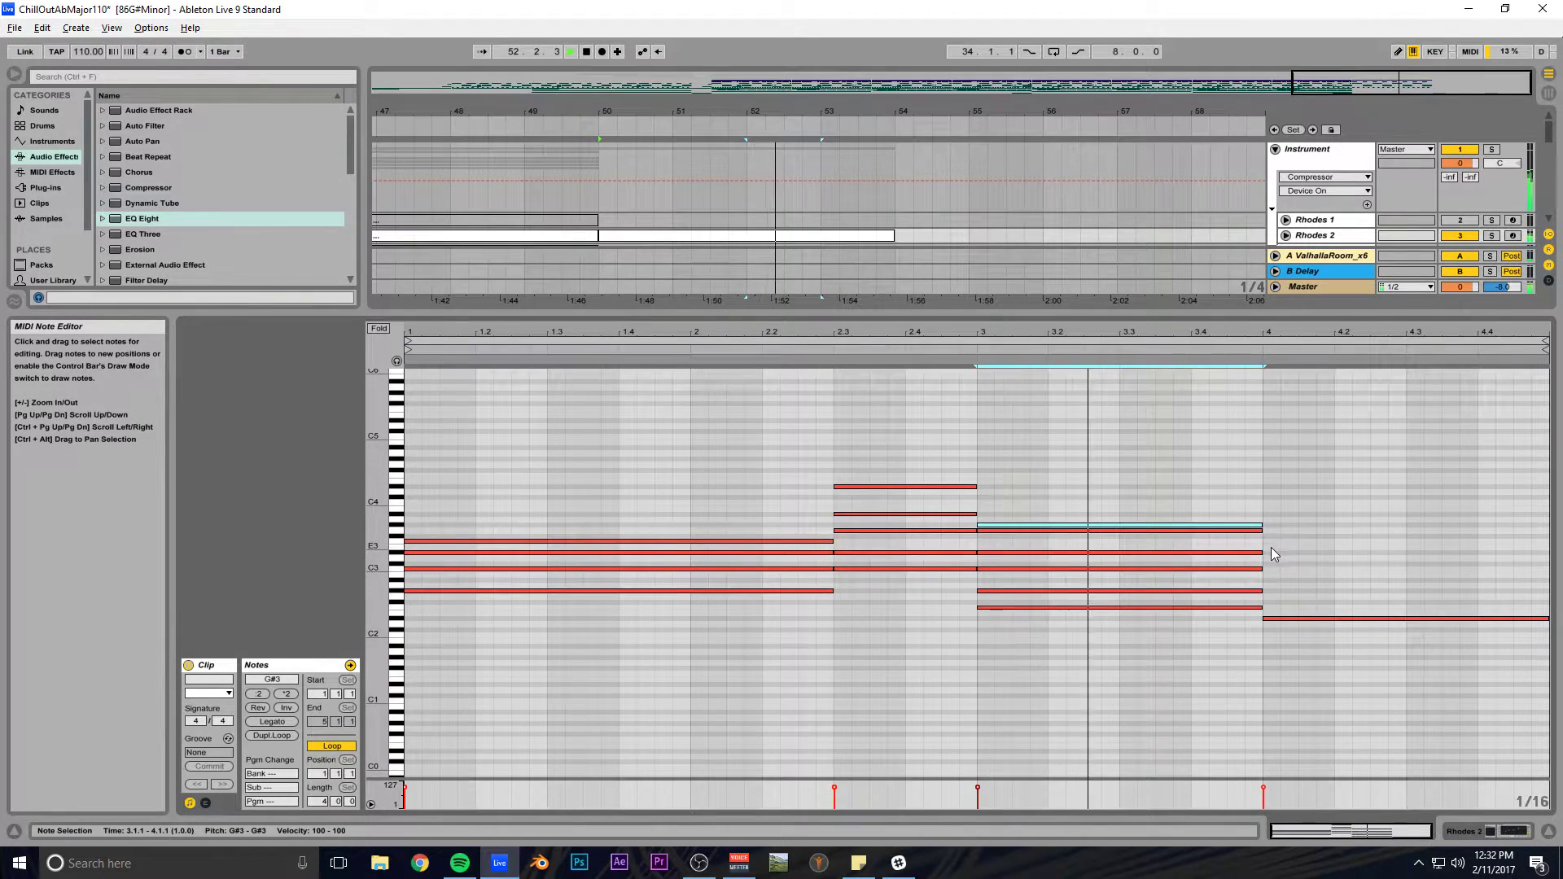
Build the bar 4 Rhodes chord by stacking G2, A#2, C#3 and G3 above D#2, each lasting to the clip's end.
click(1273, 619)
key(space)
key(ctrl+s)
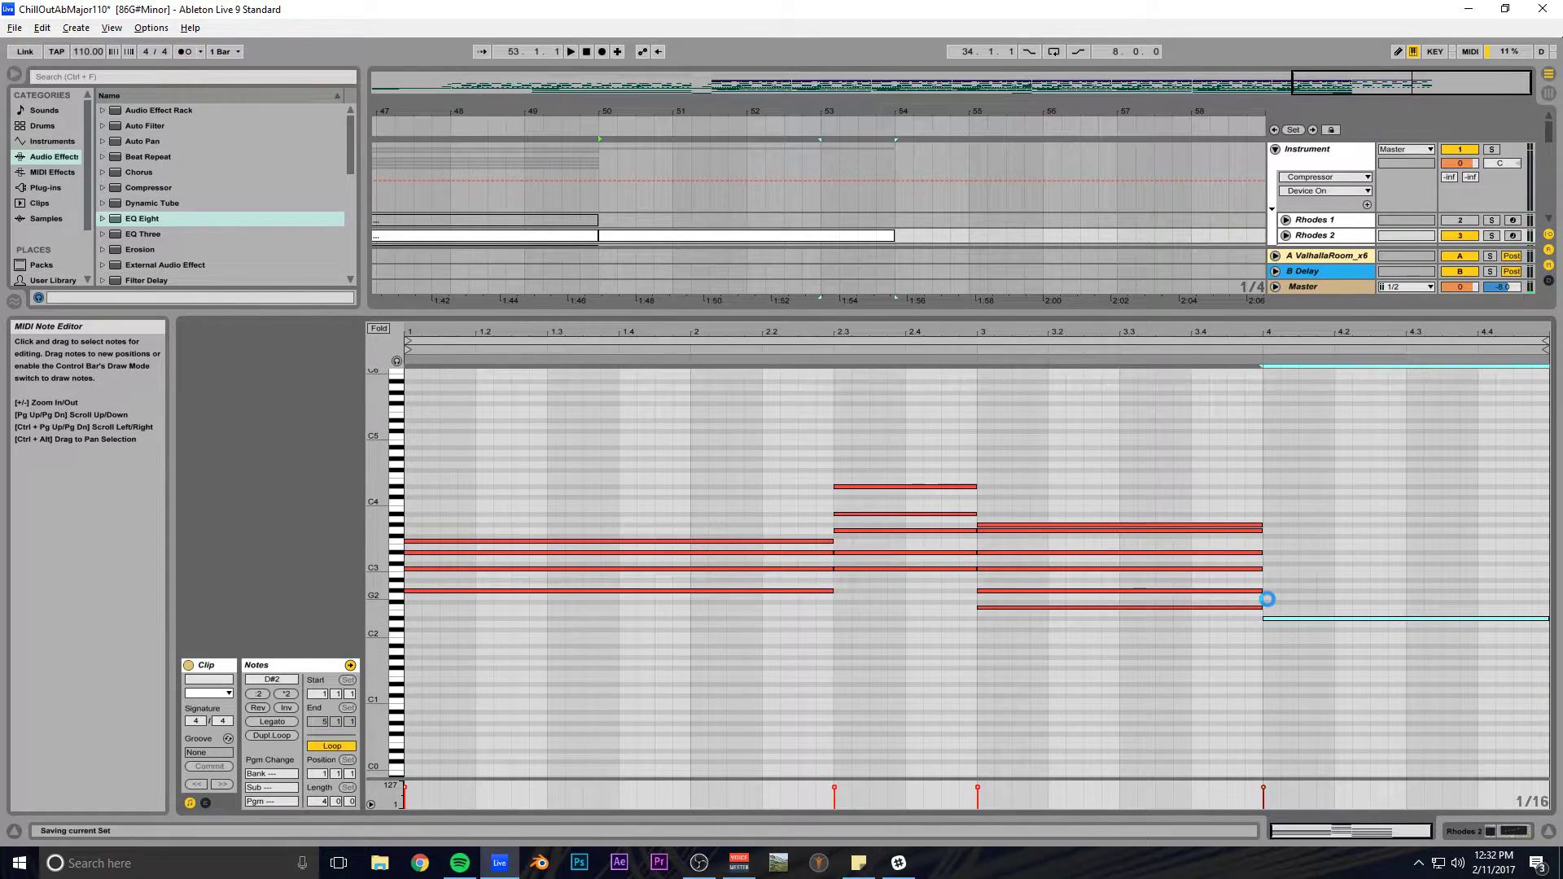
double_click(1268, 599)
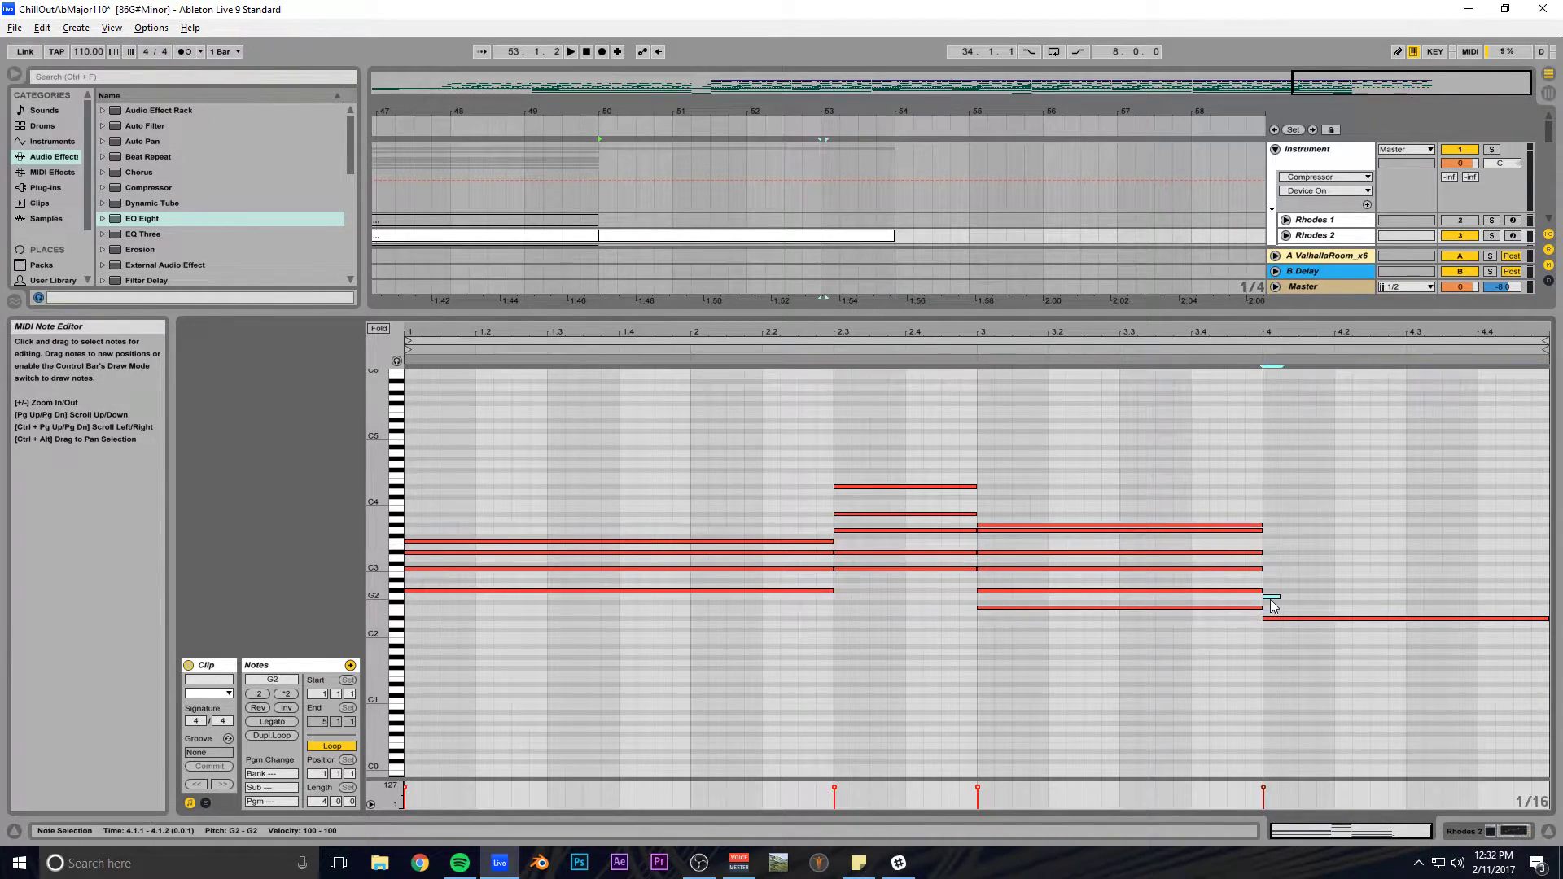
drag(1272, 605, 1272, 598)
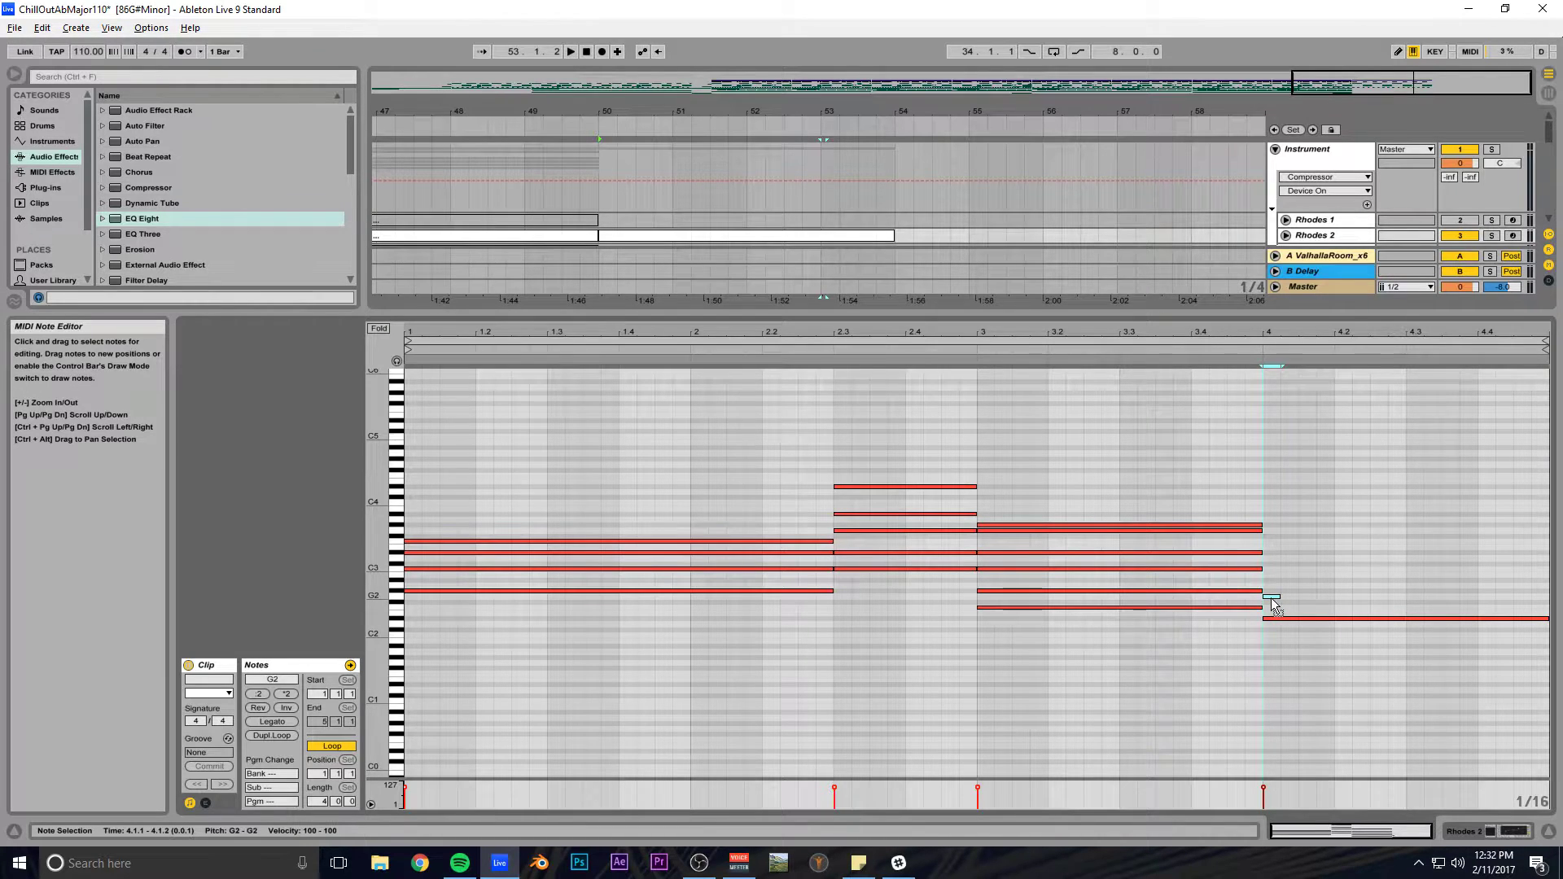
drag(1280, 601, 1477, 607)
drag(1305, 597, 1280, 530)
Audition the last Rhodes chord from bar 4 of the clip and save the set.
click(1267, 487)
key(space)
key(space)
key(space)
click(1263, 471)
key(space)
click(1260, 494)
key(space)
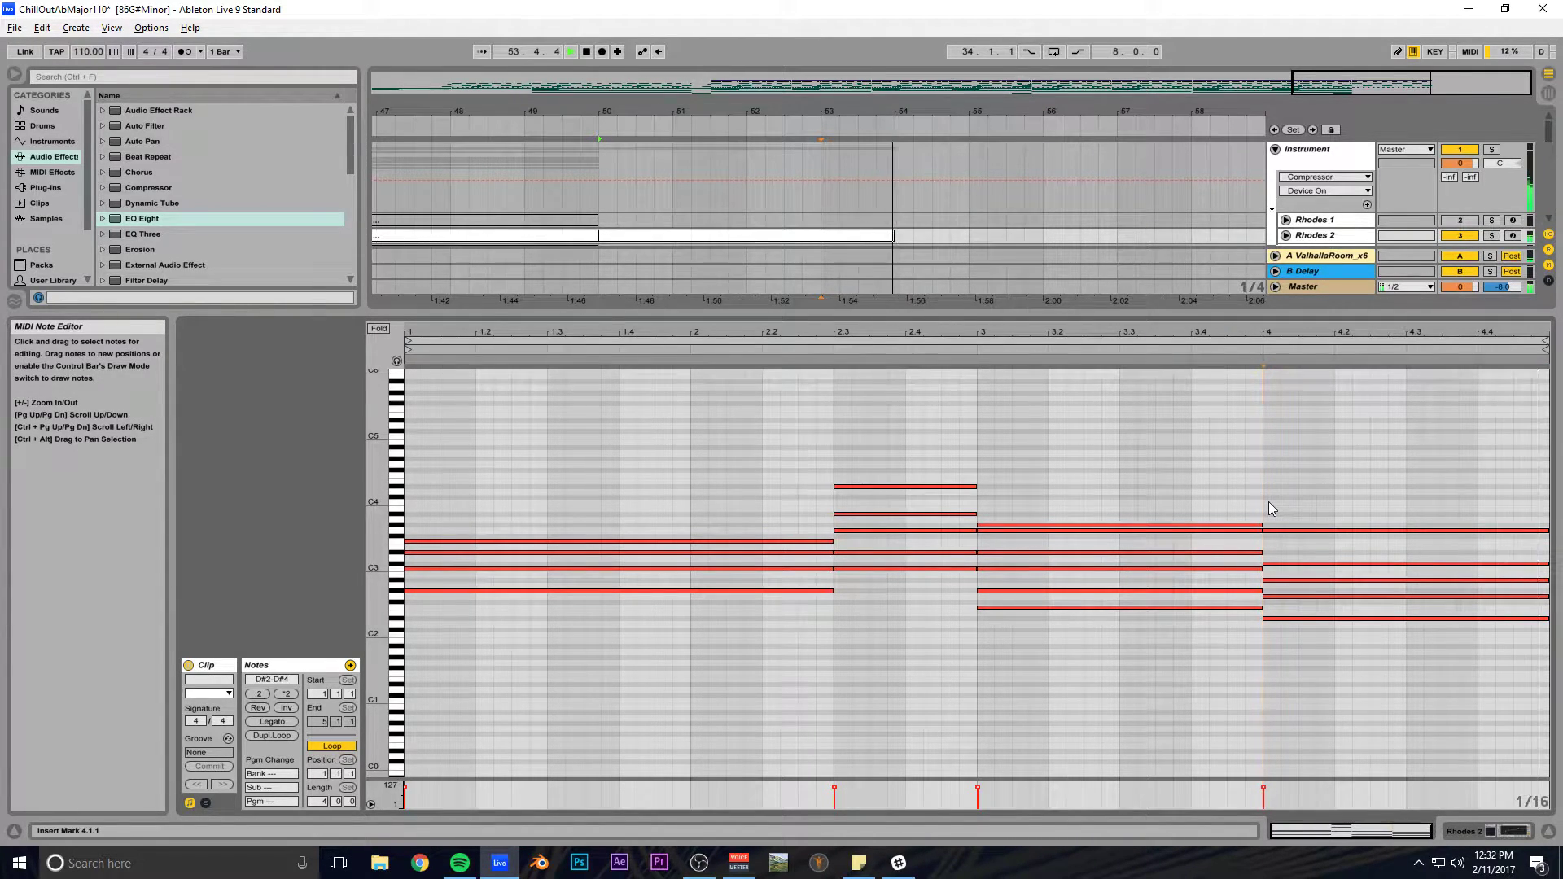
key(ctrl+s)
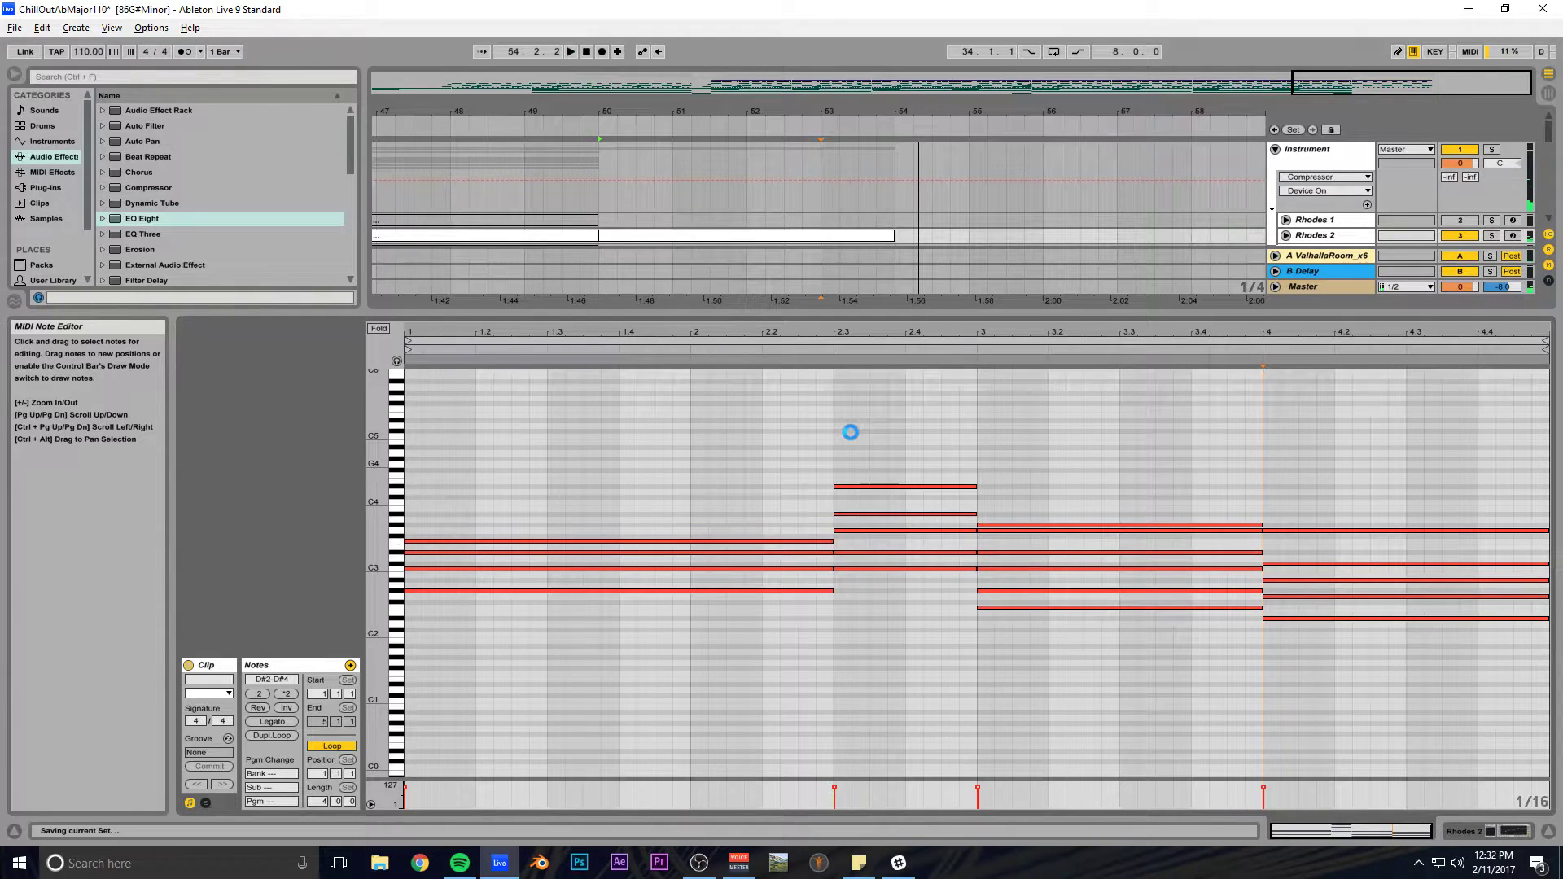
Play the arrangement from bar 49 and review the tracks across the transition into bar 50.
click(699, 313)
click(530, 266)
key(space)
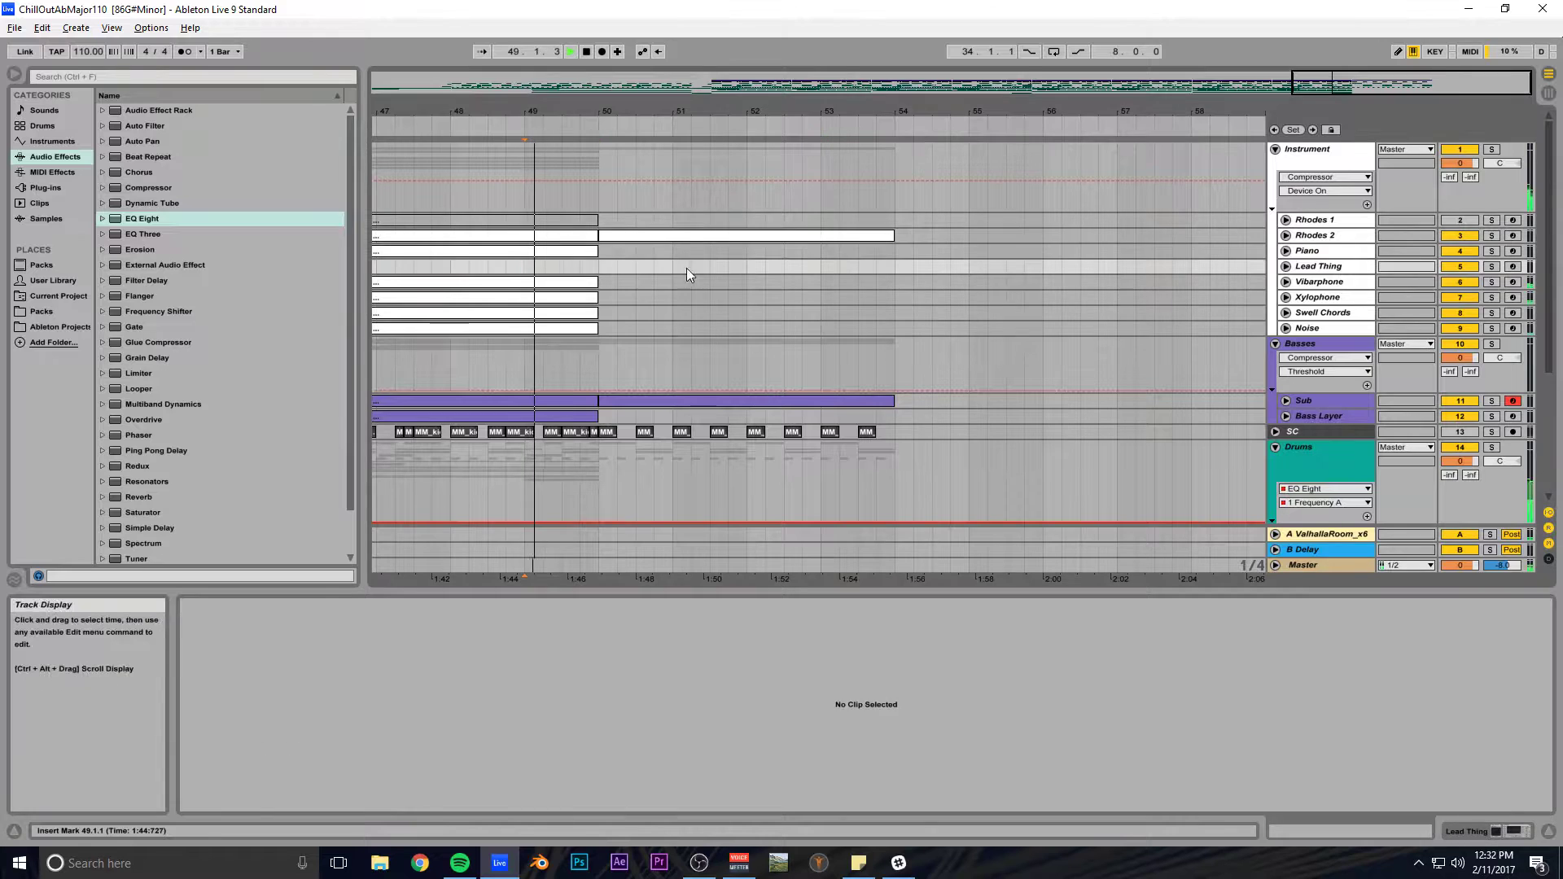
scroll(720, 271, down, 1)
scroll(718, 272, down, 1)
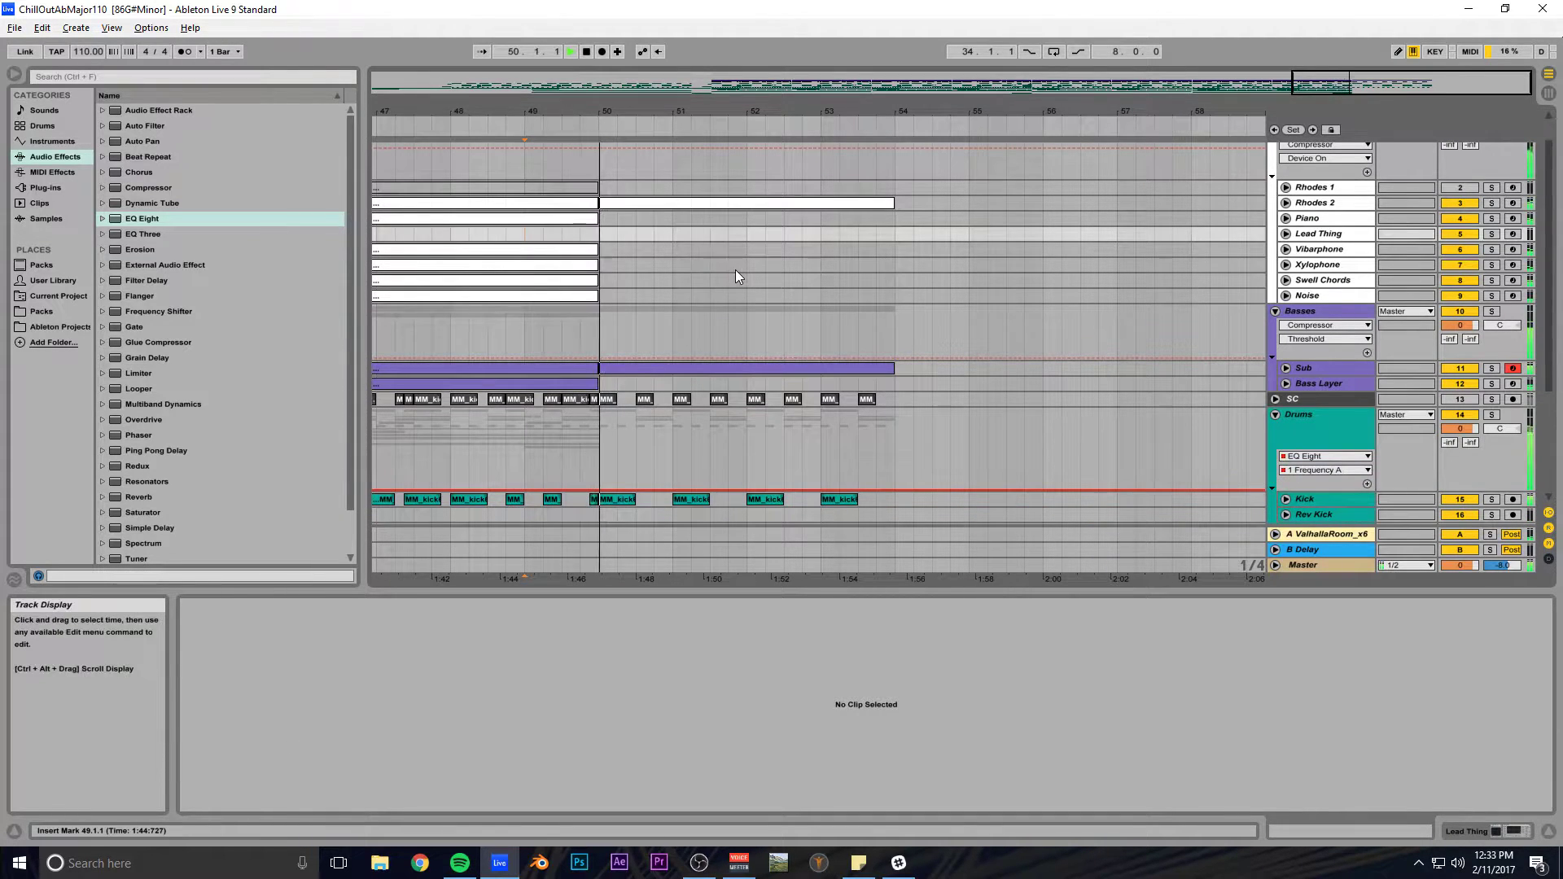
scroll(732, 280, down, 10)
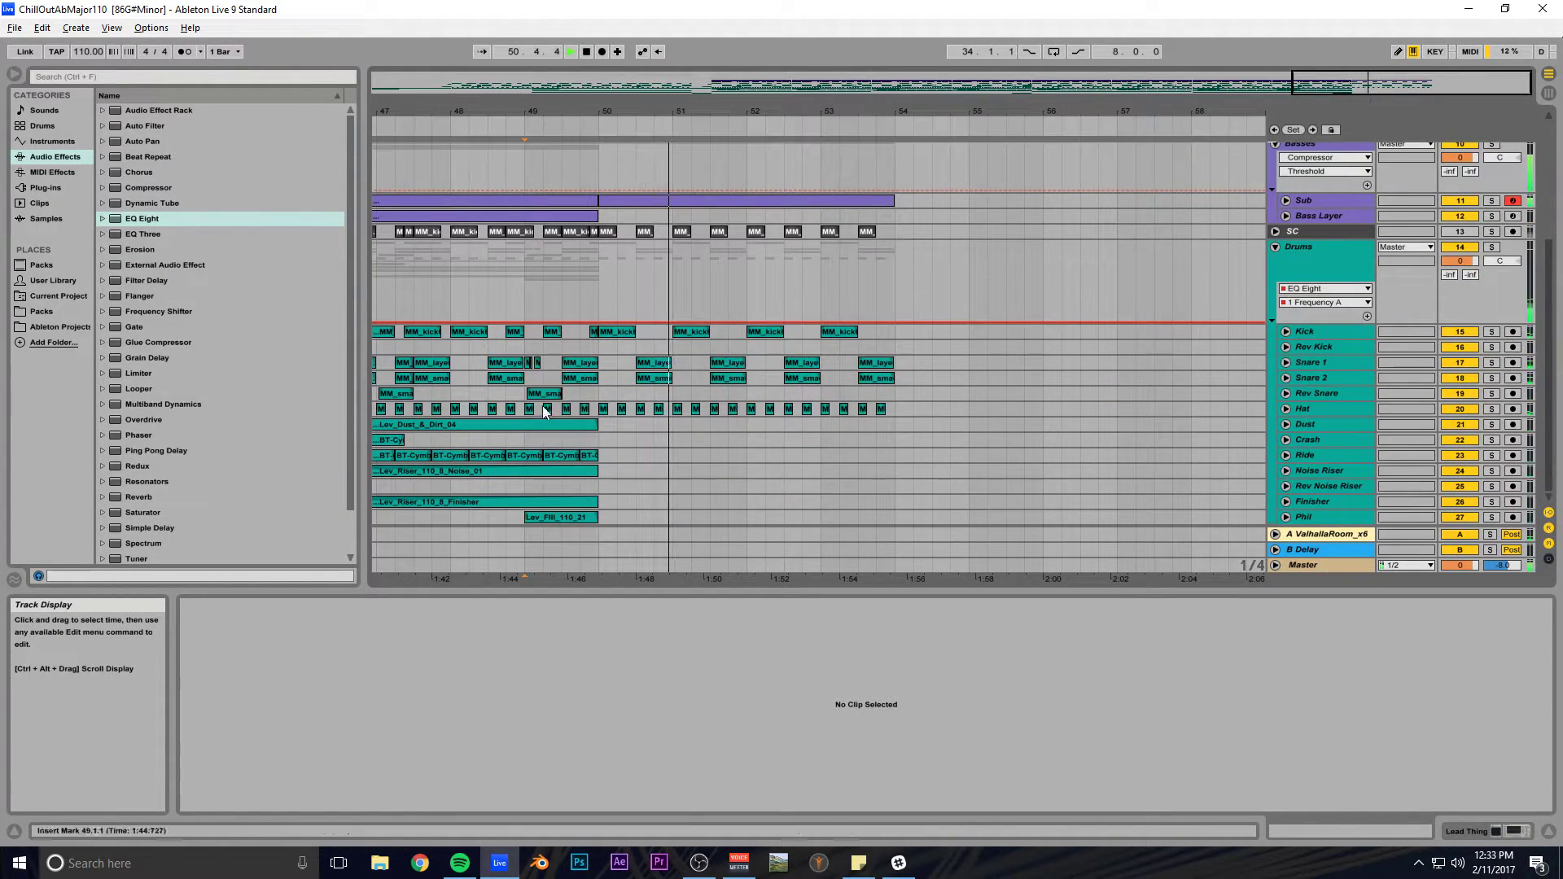
Duplicate the bar 46 Dust and Crash clips to bar 50.
drag(1079, 94, 1089, 96)
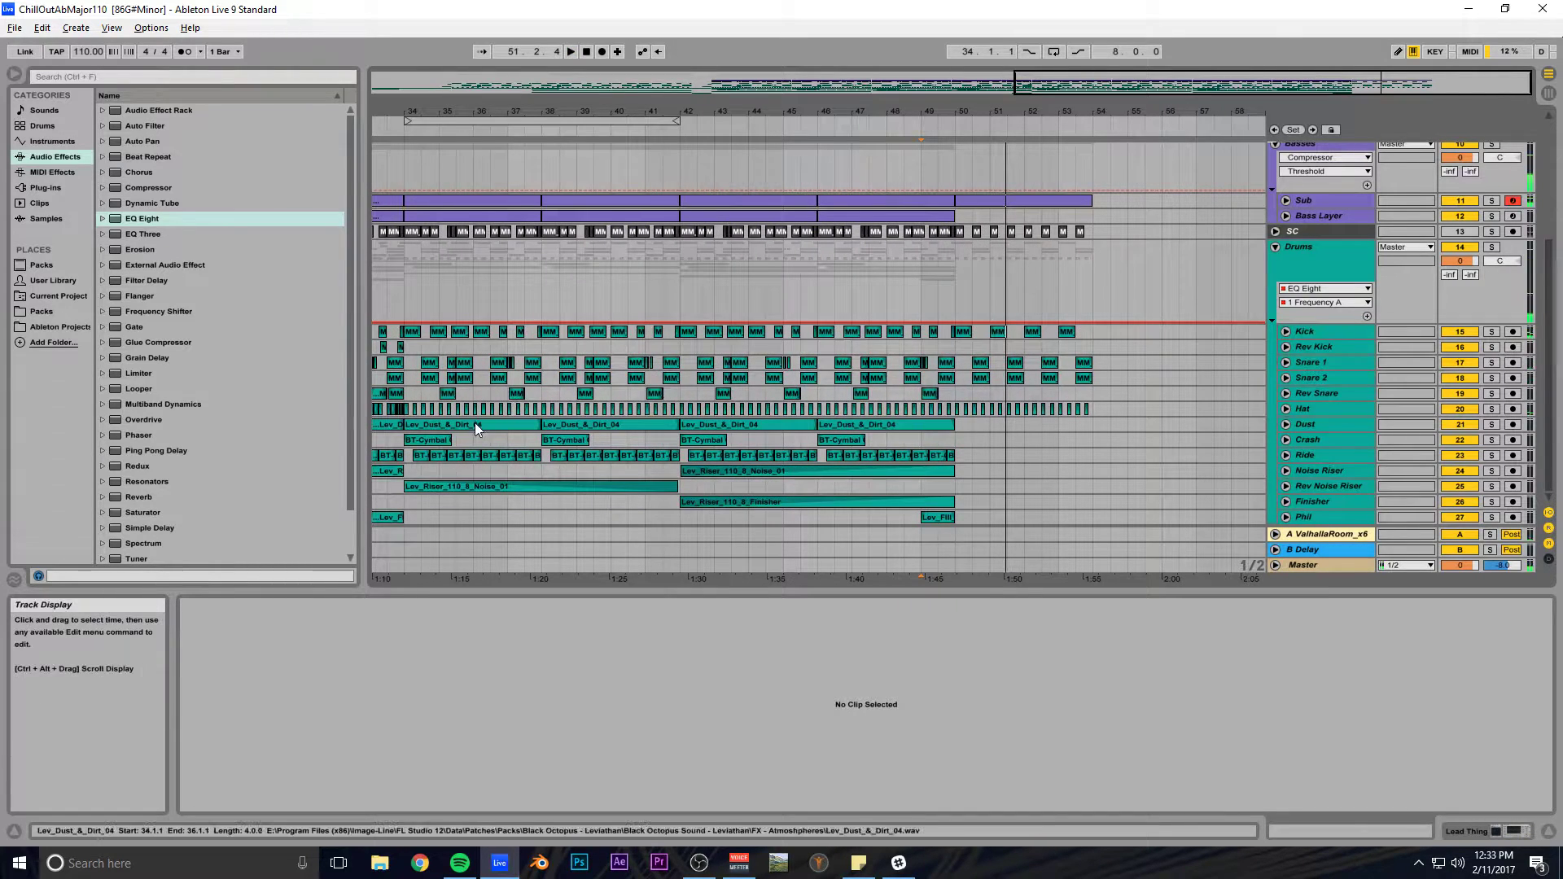
click(889, 424)
key(ctrl+d)
click(838, 440)
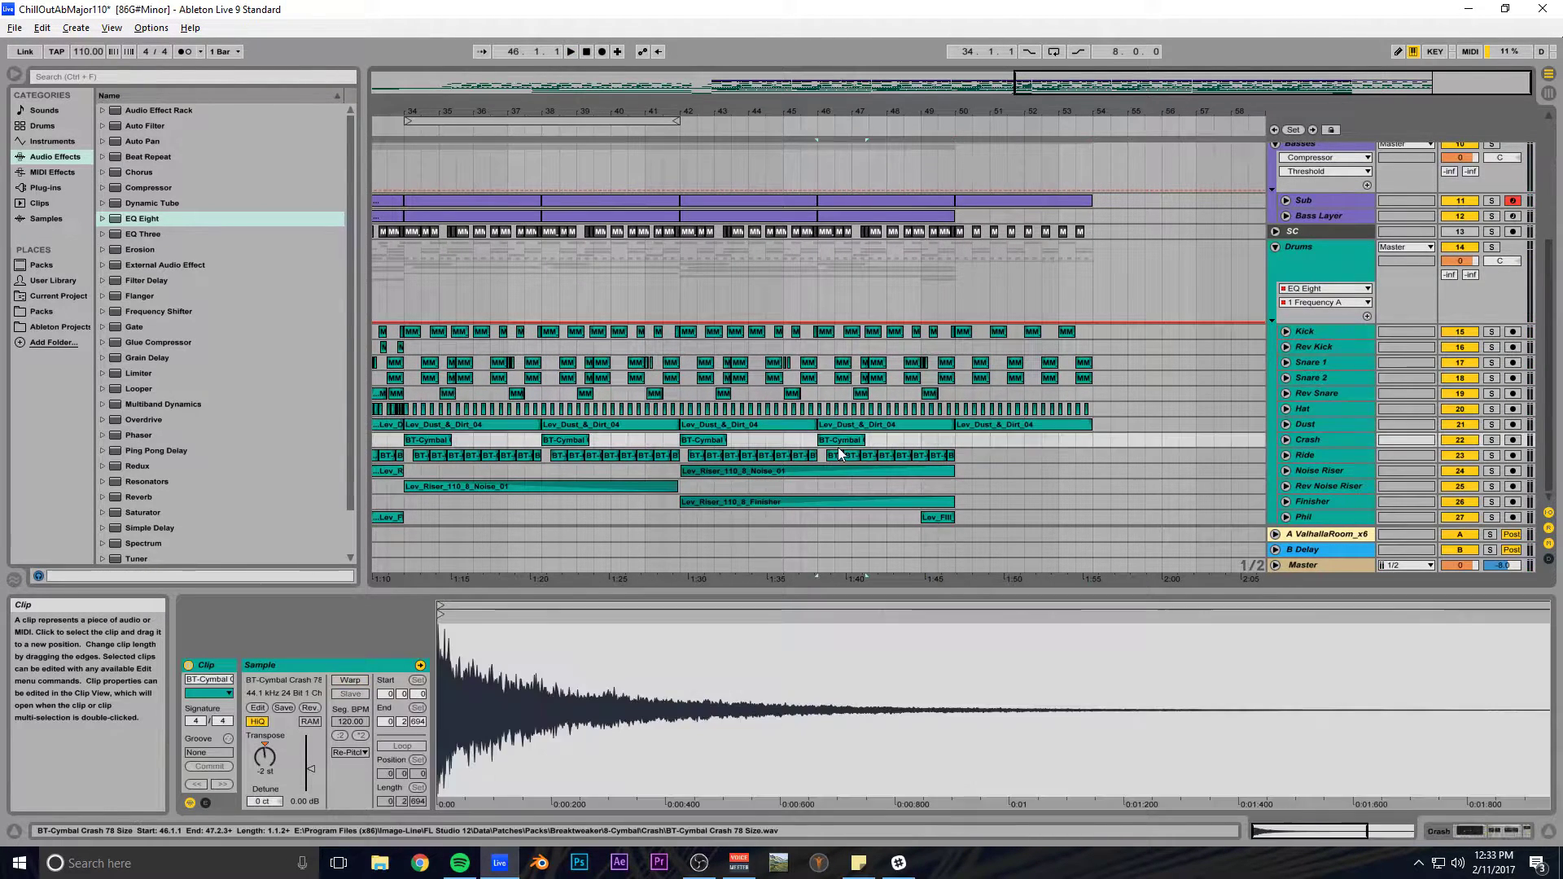
key(ctrl+d)
Play the transition into bar 50 from 49.3 and save the set.
drag(1122, 87, 1319, 154)
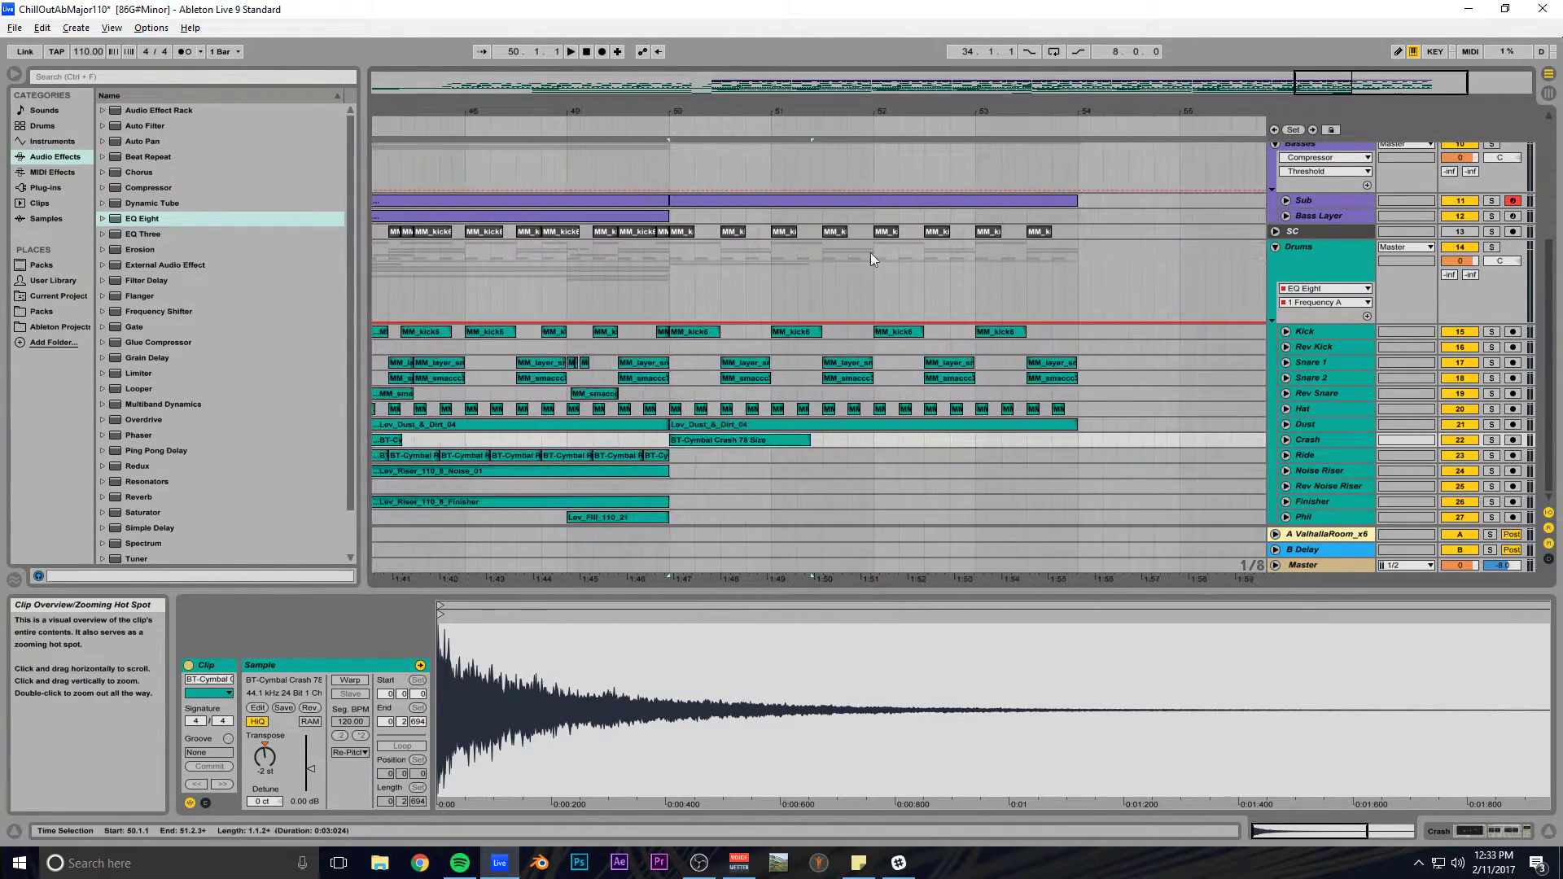
click(623, 277)
key(space)
key(ctrl+s)
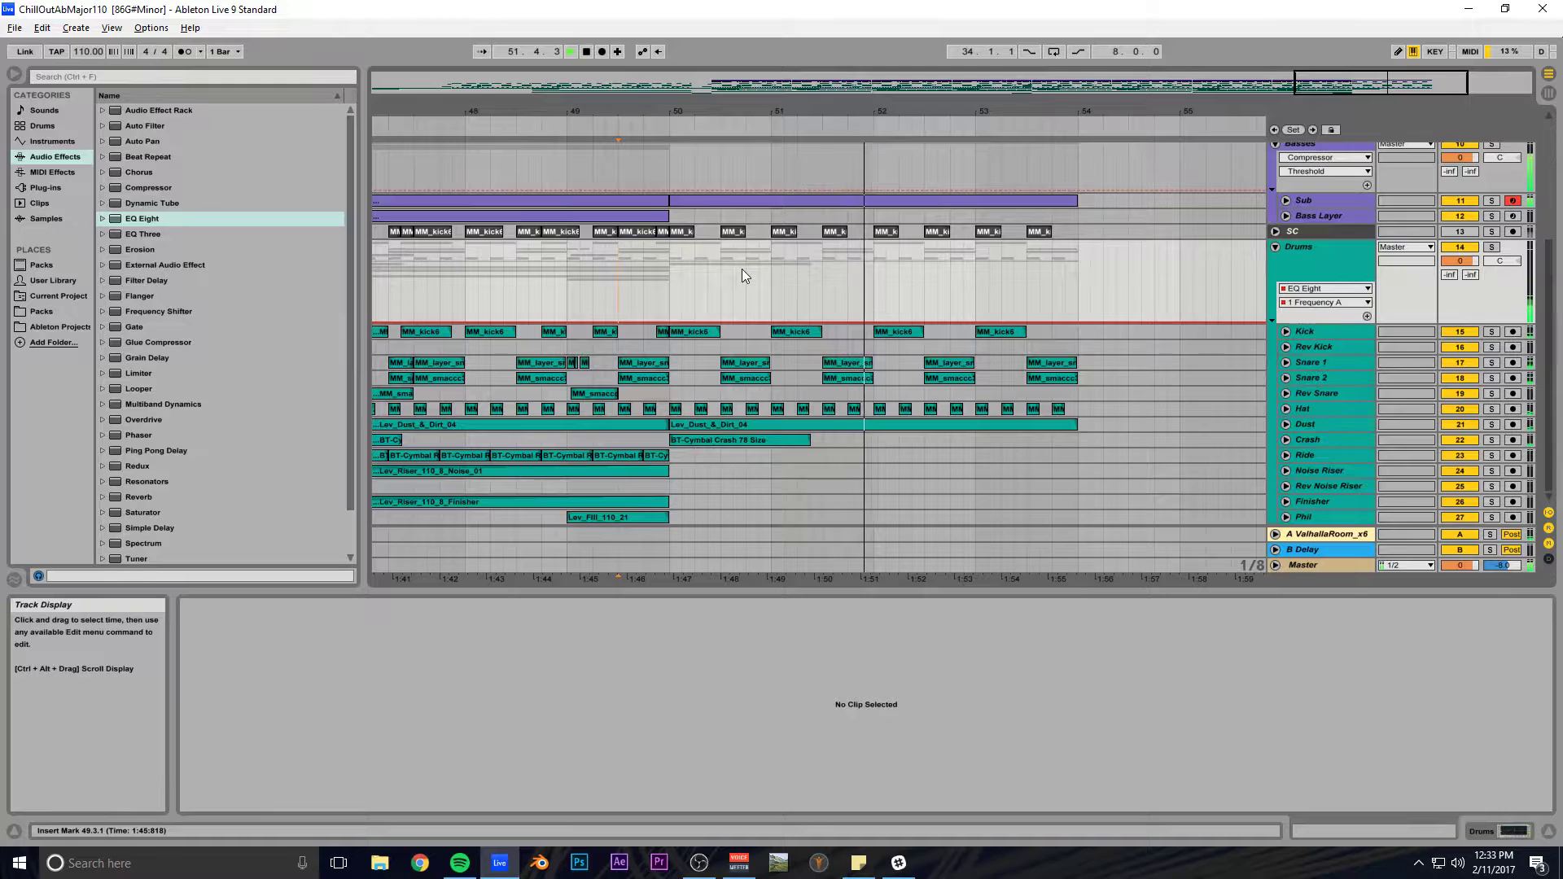
Select all track content from bar 50 to bar 54 and duplicate it to bar 54.
mouse_move(1342, 84)
mouse_down()
mouse_move(1339, 61)
mouse_move(1357, 73)
mouse_up()
scroll(946, 232, up, 1)
scroll(946, 231, up, 2)
scroll(938, 236, down, 4)
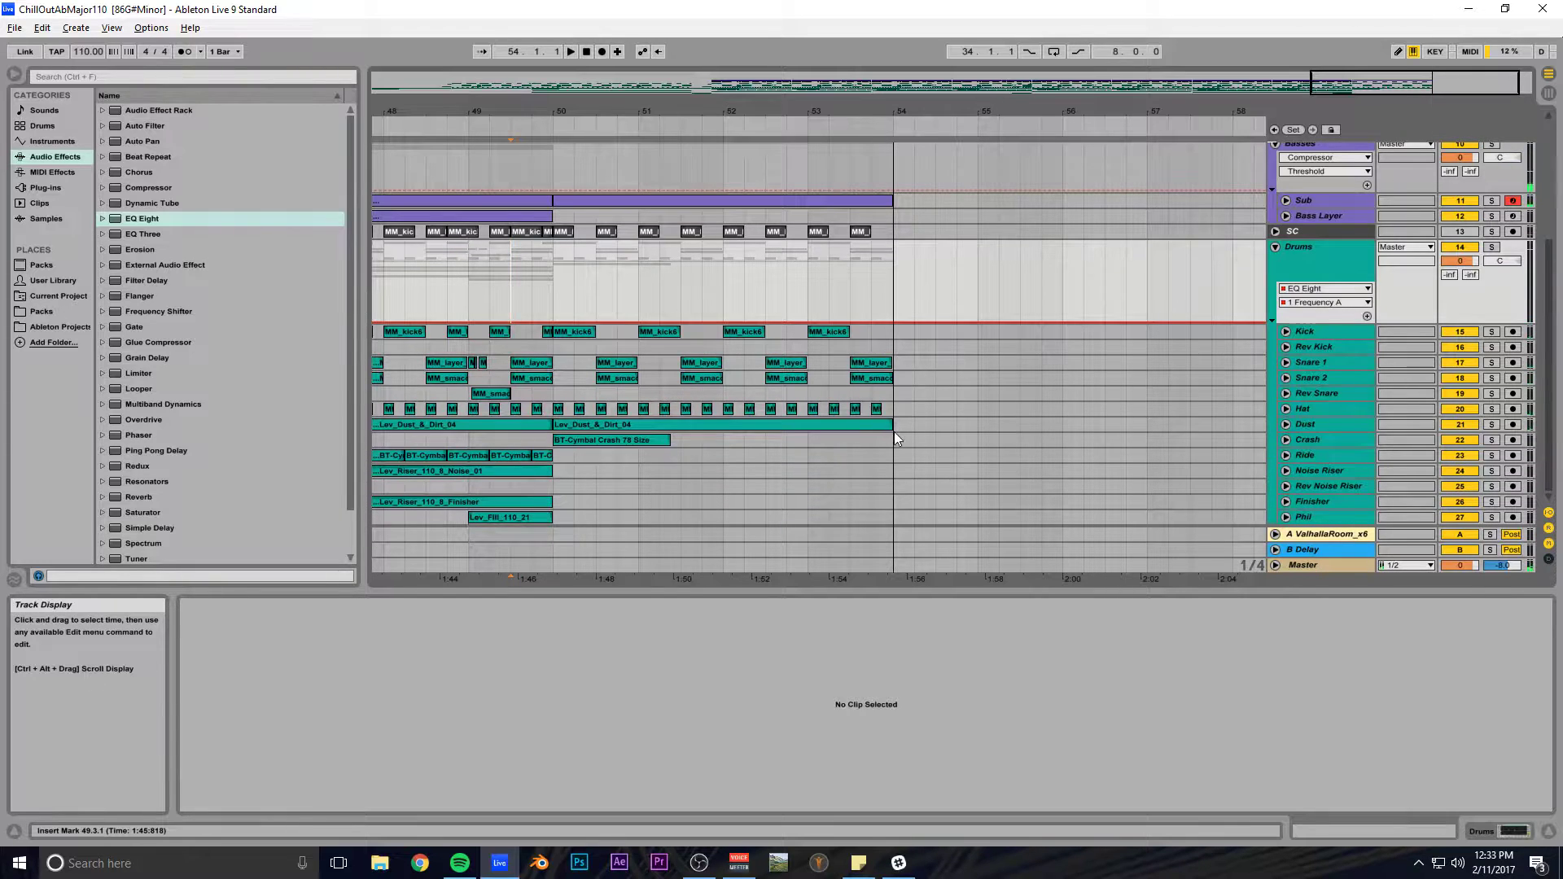
drag(896, 436, 553, 119)
key(ctrl+d)
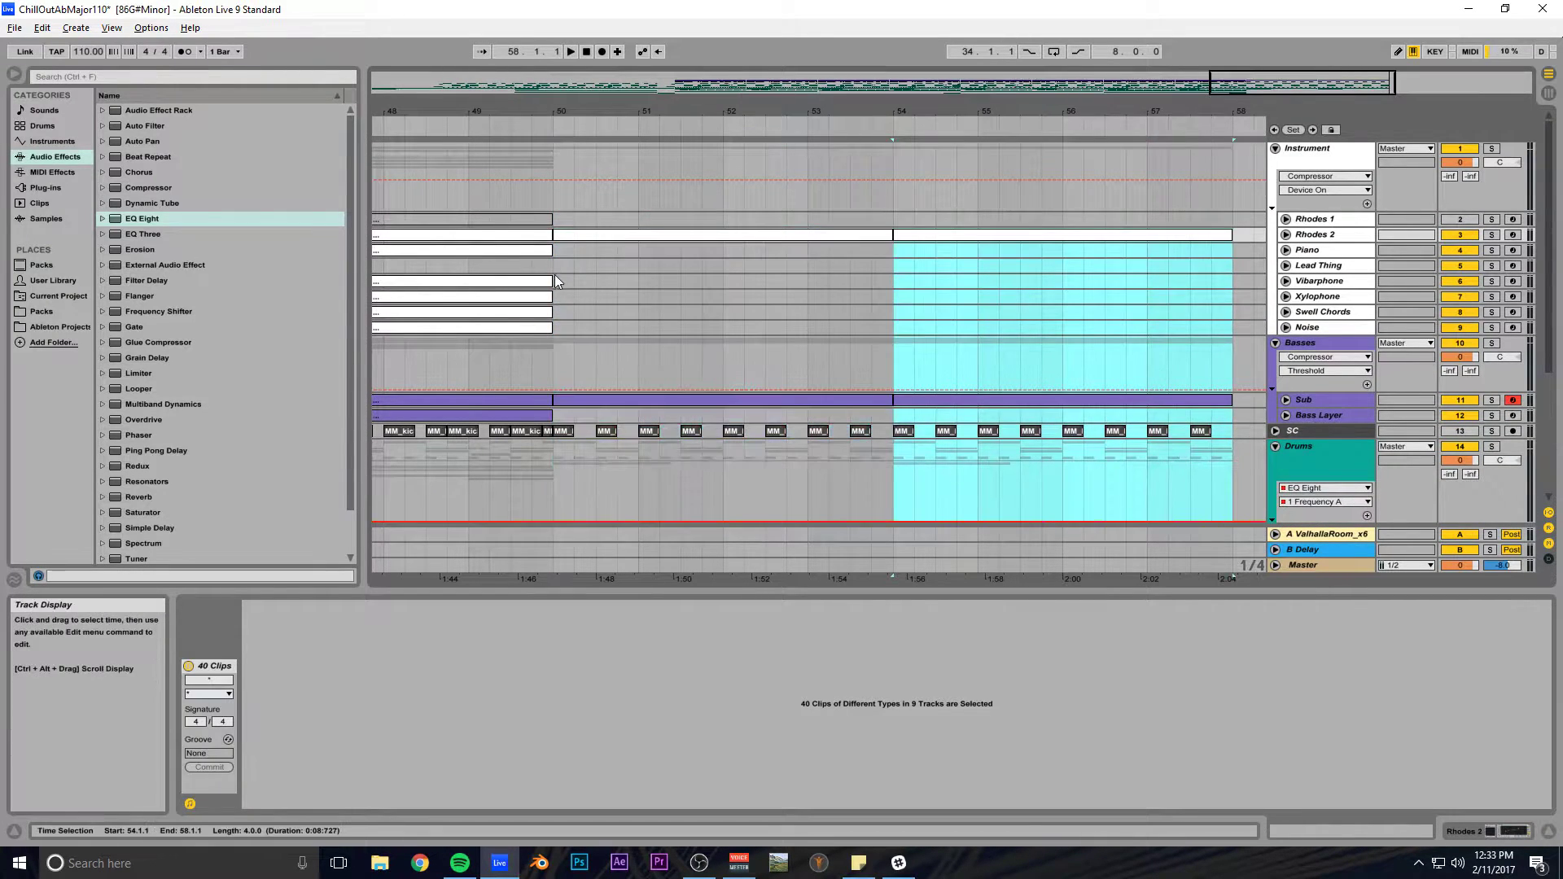
Play the extended section from 49.2 to past bar 54 and save the set.
click(552, 270)
key(space)
click(485, 265)
key(space)
key(space)
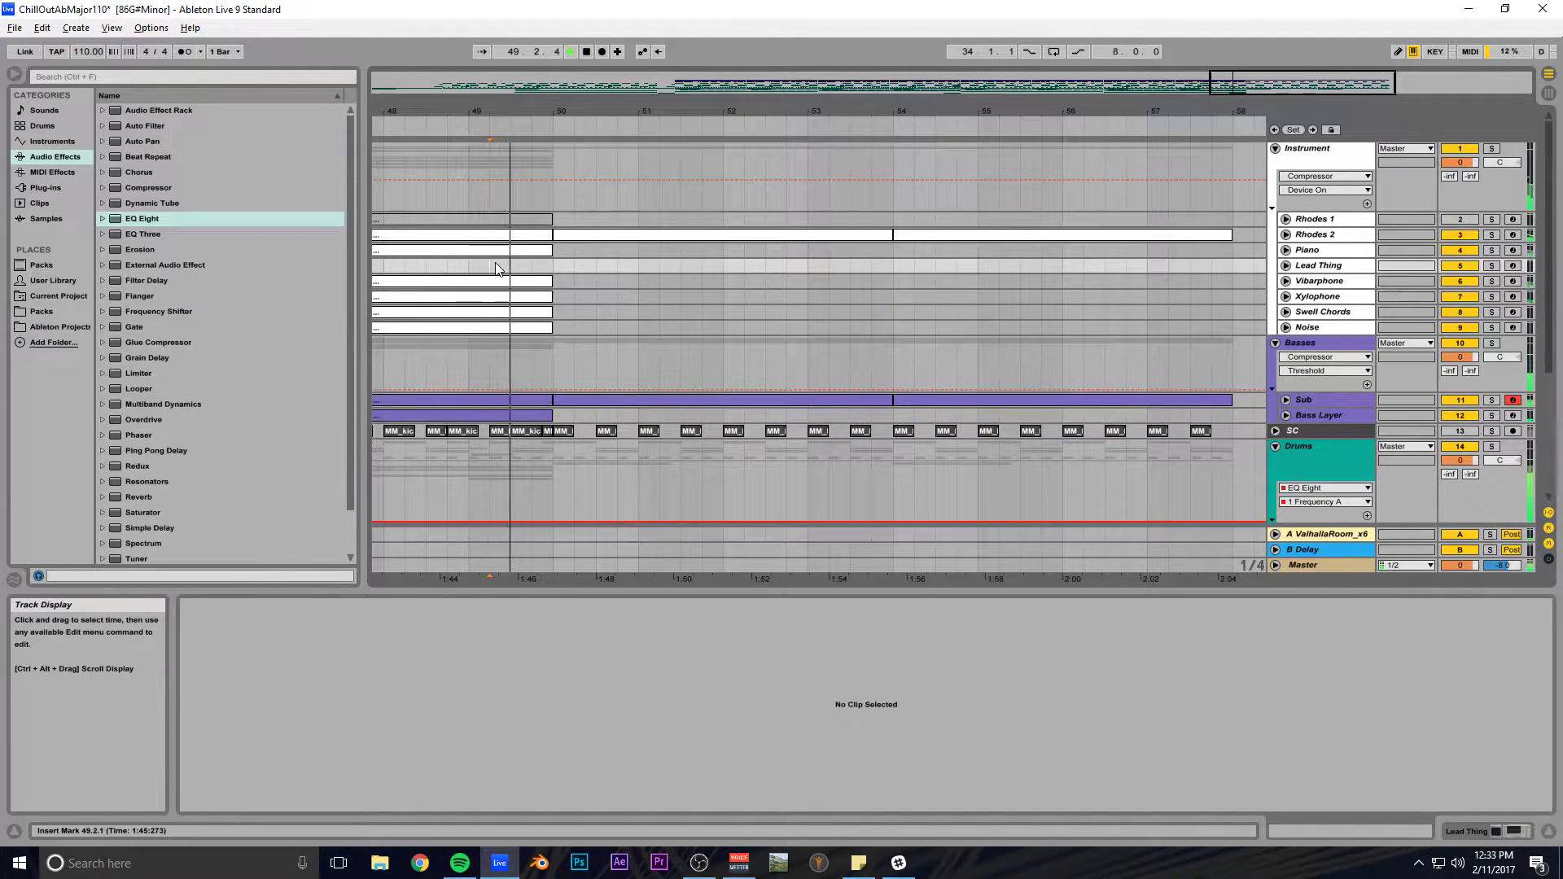
key(ctrl+s)
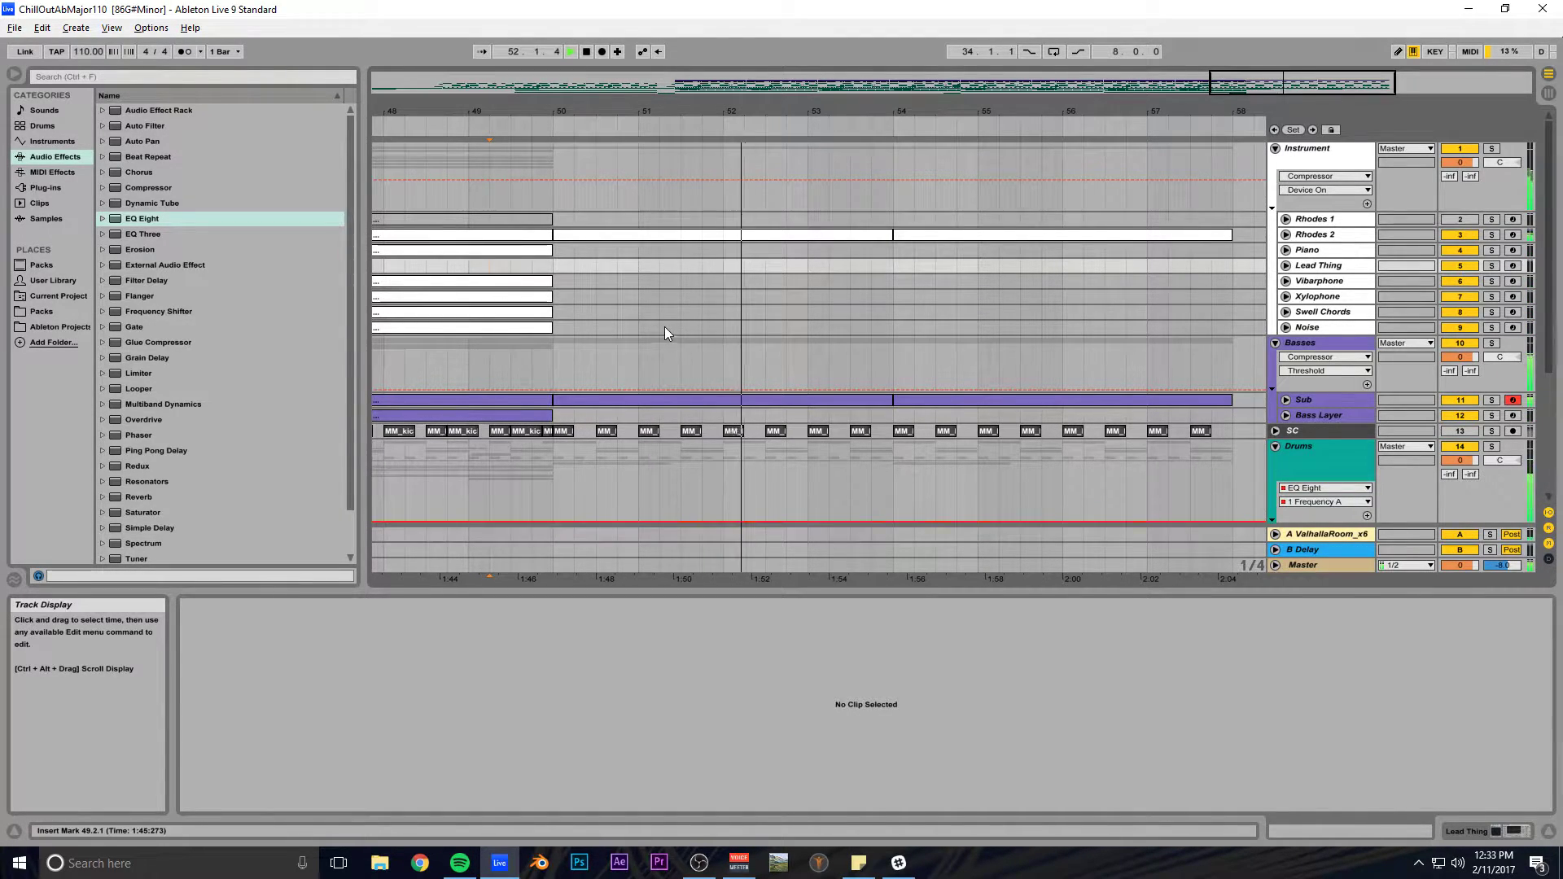
scroll(665, 326, down, 2)
scroll(663, 321, up, 1)
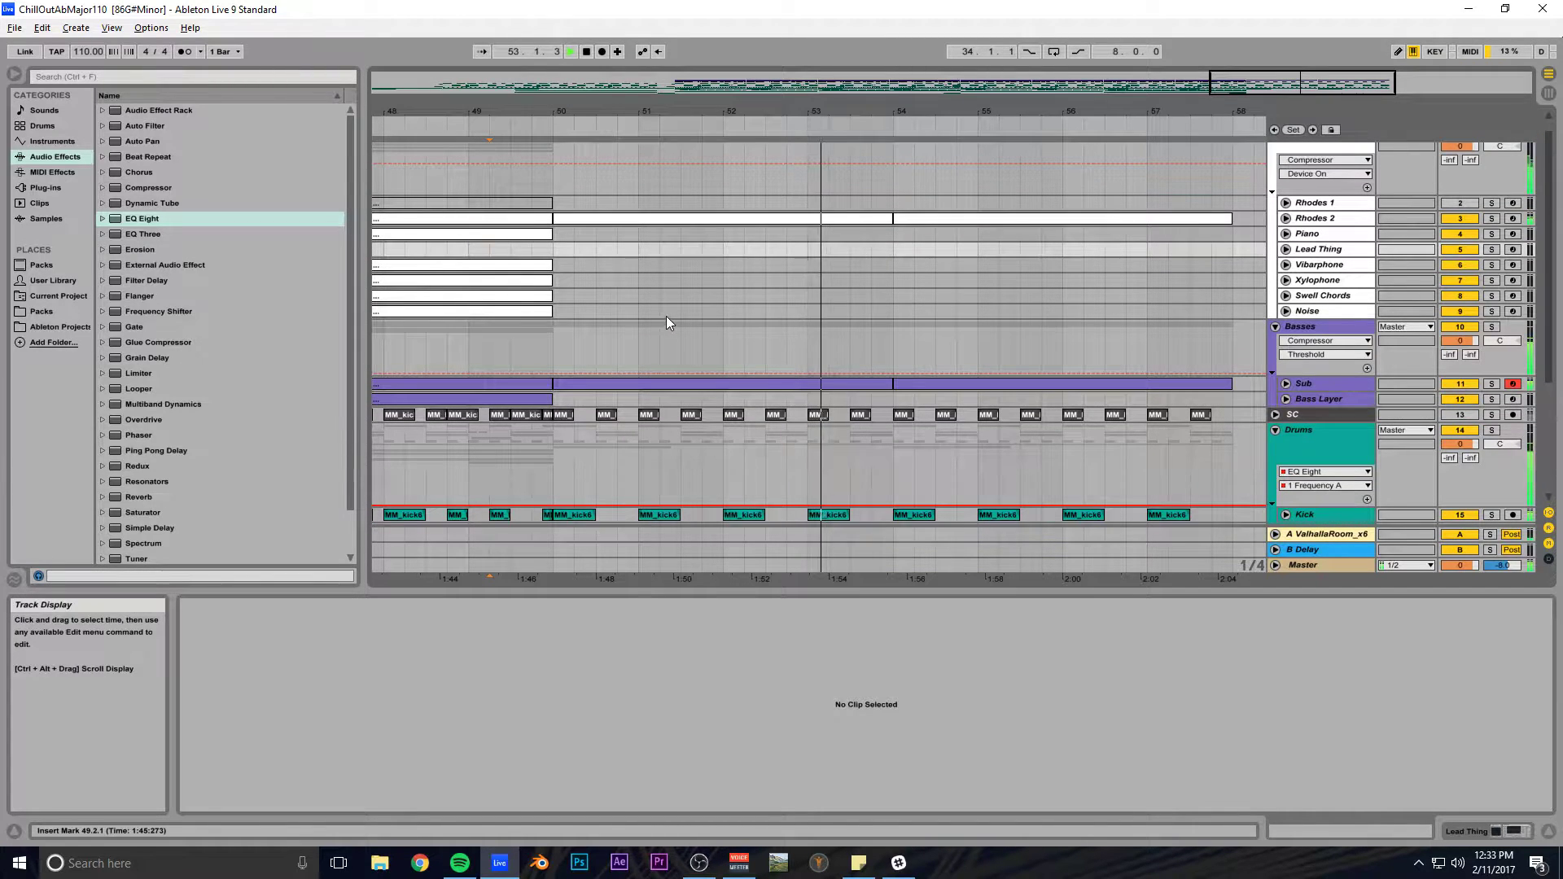
scroll(668, 316, down, 1)
scroll(667, 316, down, 4)
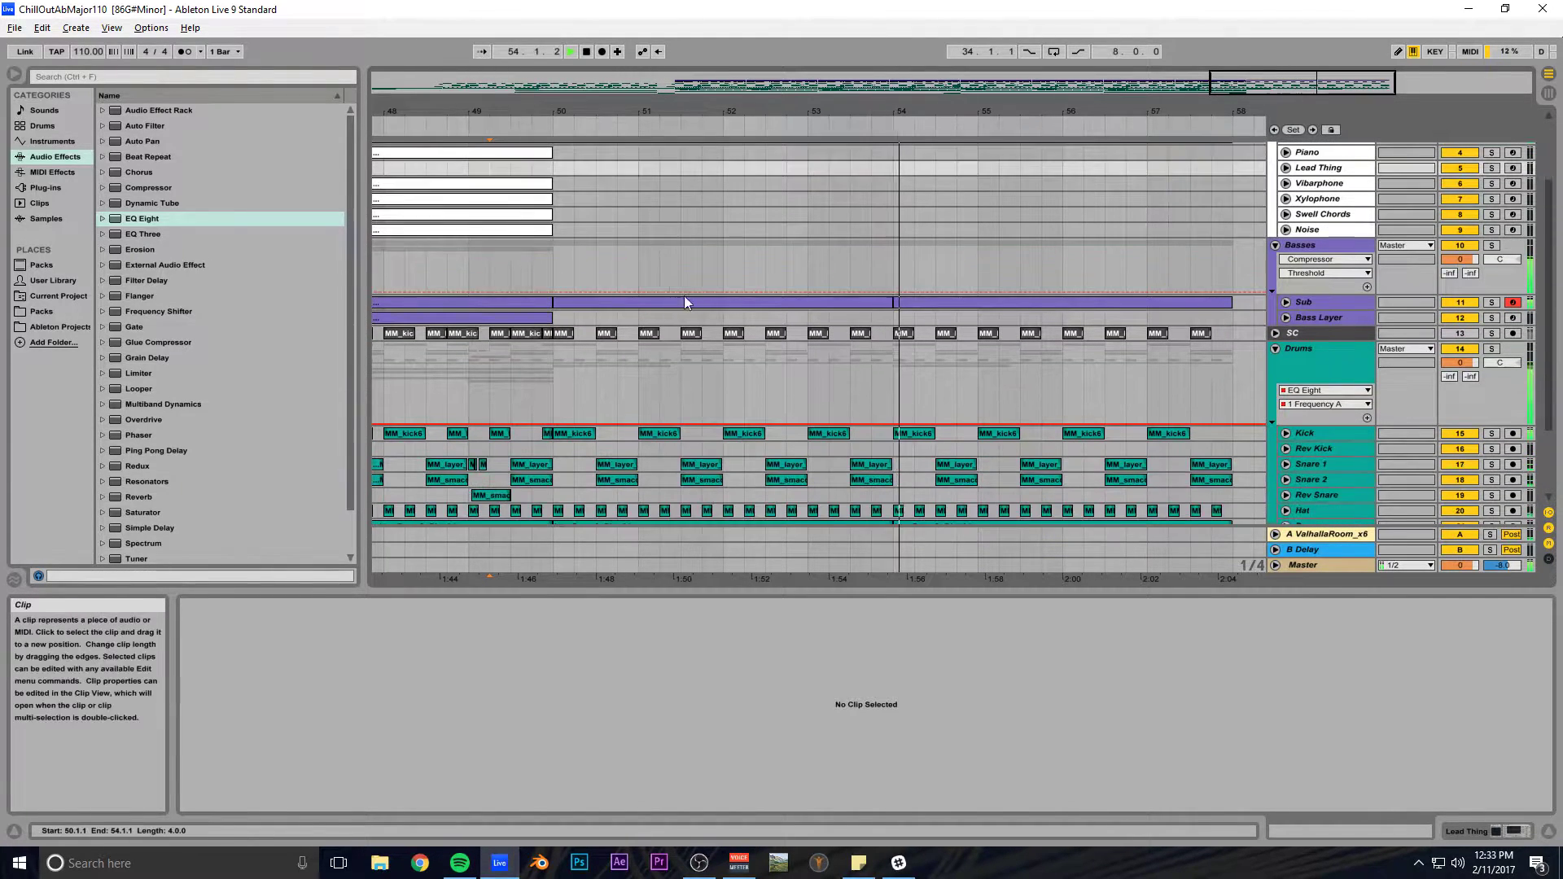
key(space)
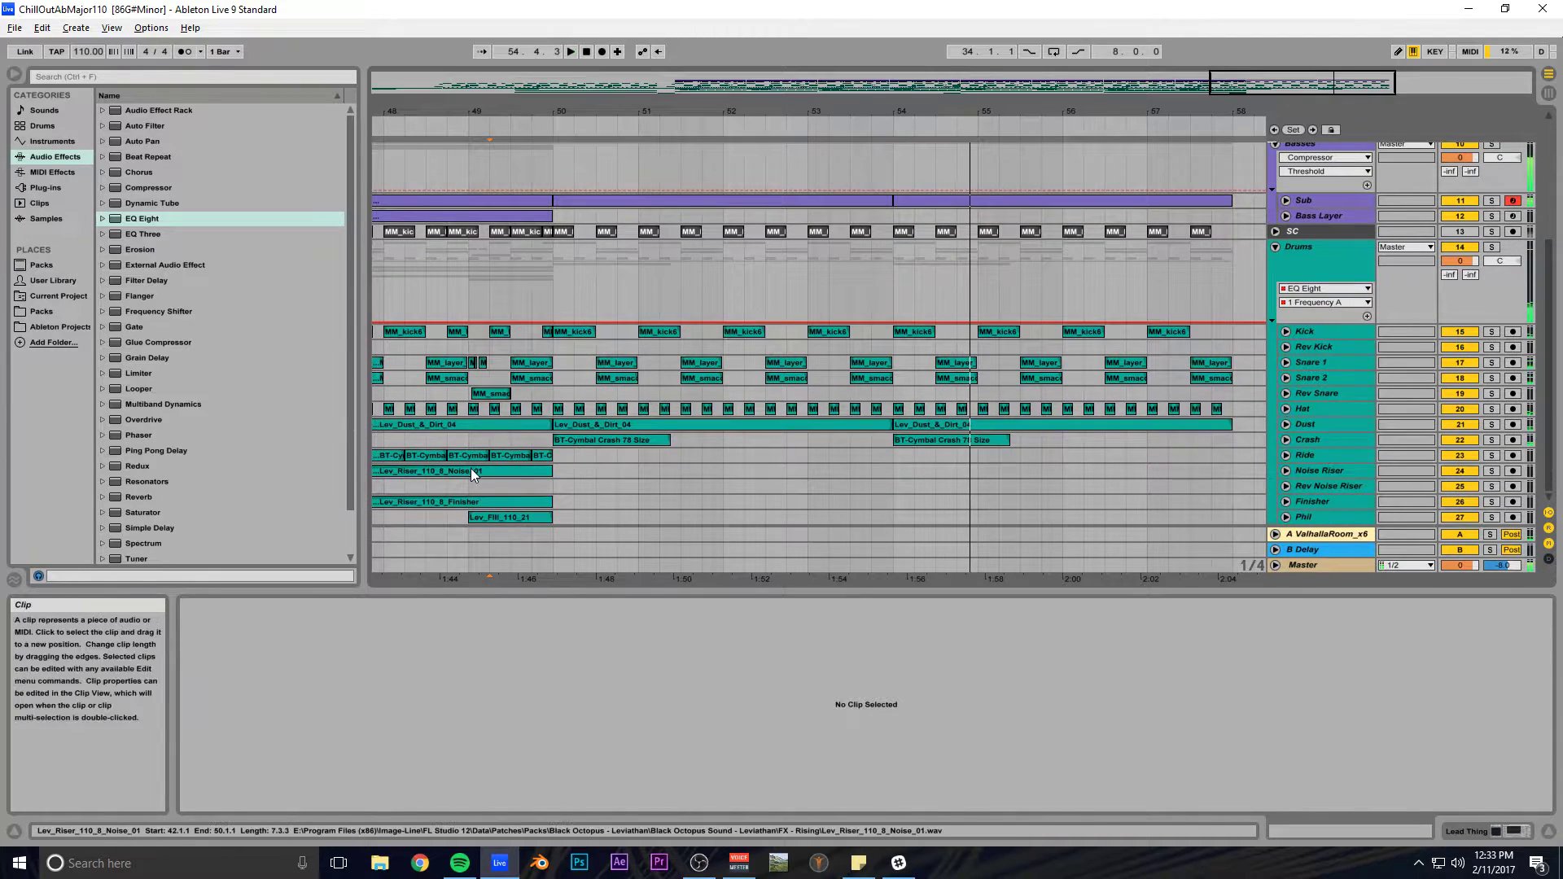
click(472, 469)
key(ctrl+d)
key(ctrl+z)
Place a reversed copy of the bar 50 crash on a new audio track, ending at bar 54, and play it from 52.3.
click(641, 441)
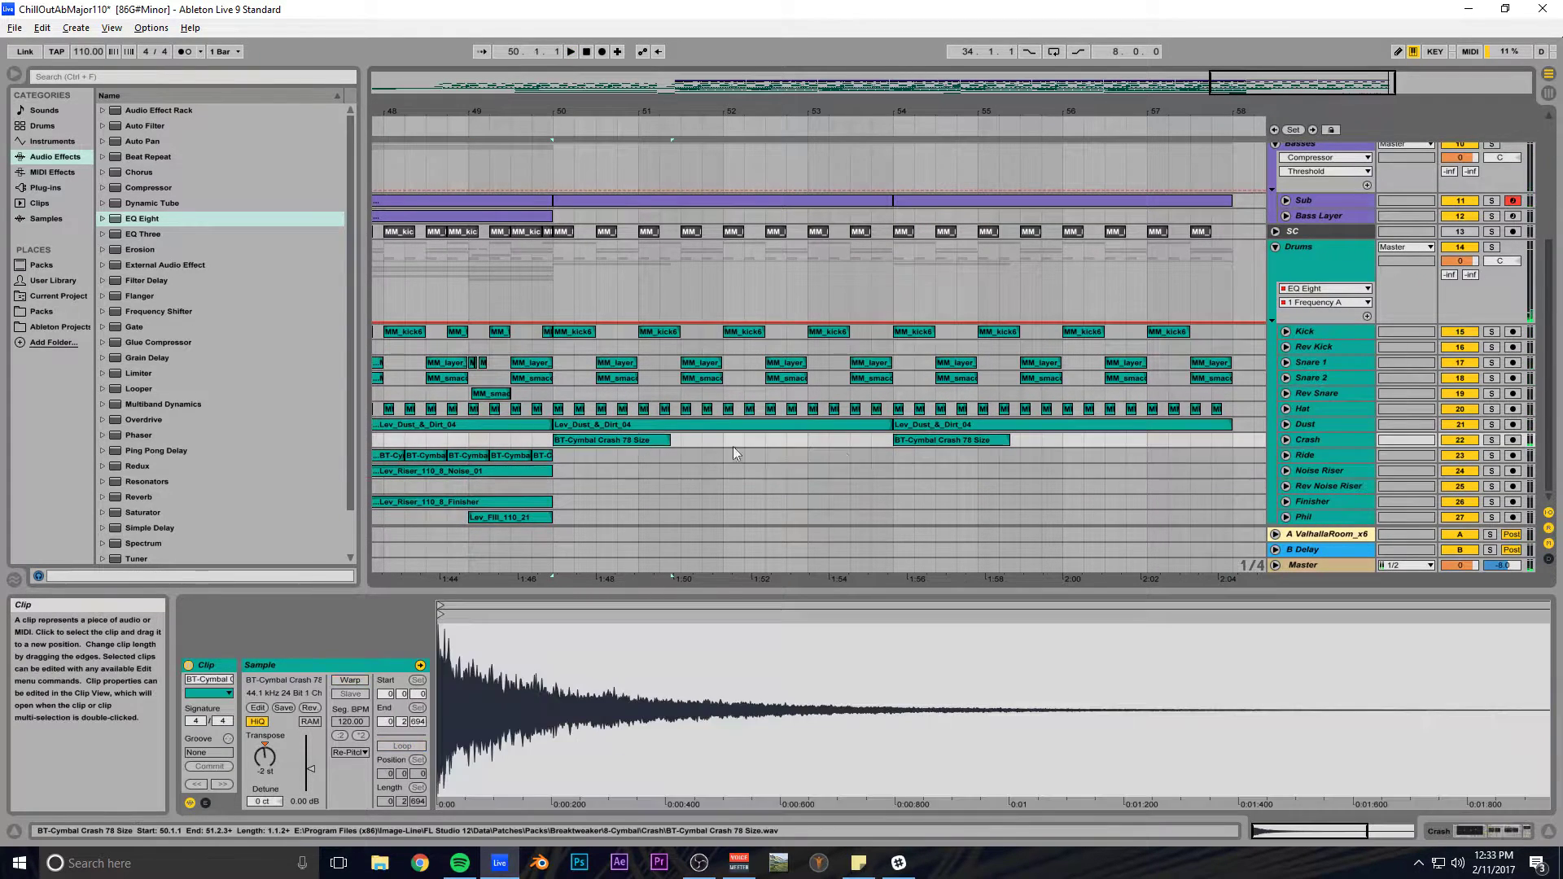
key(ctrl+t)
drag(624, 446, 892, 457)
click(310, 708)
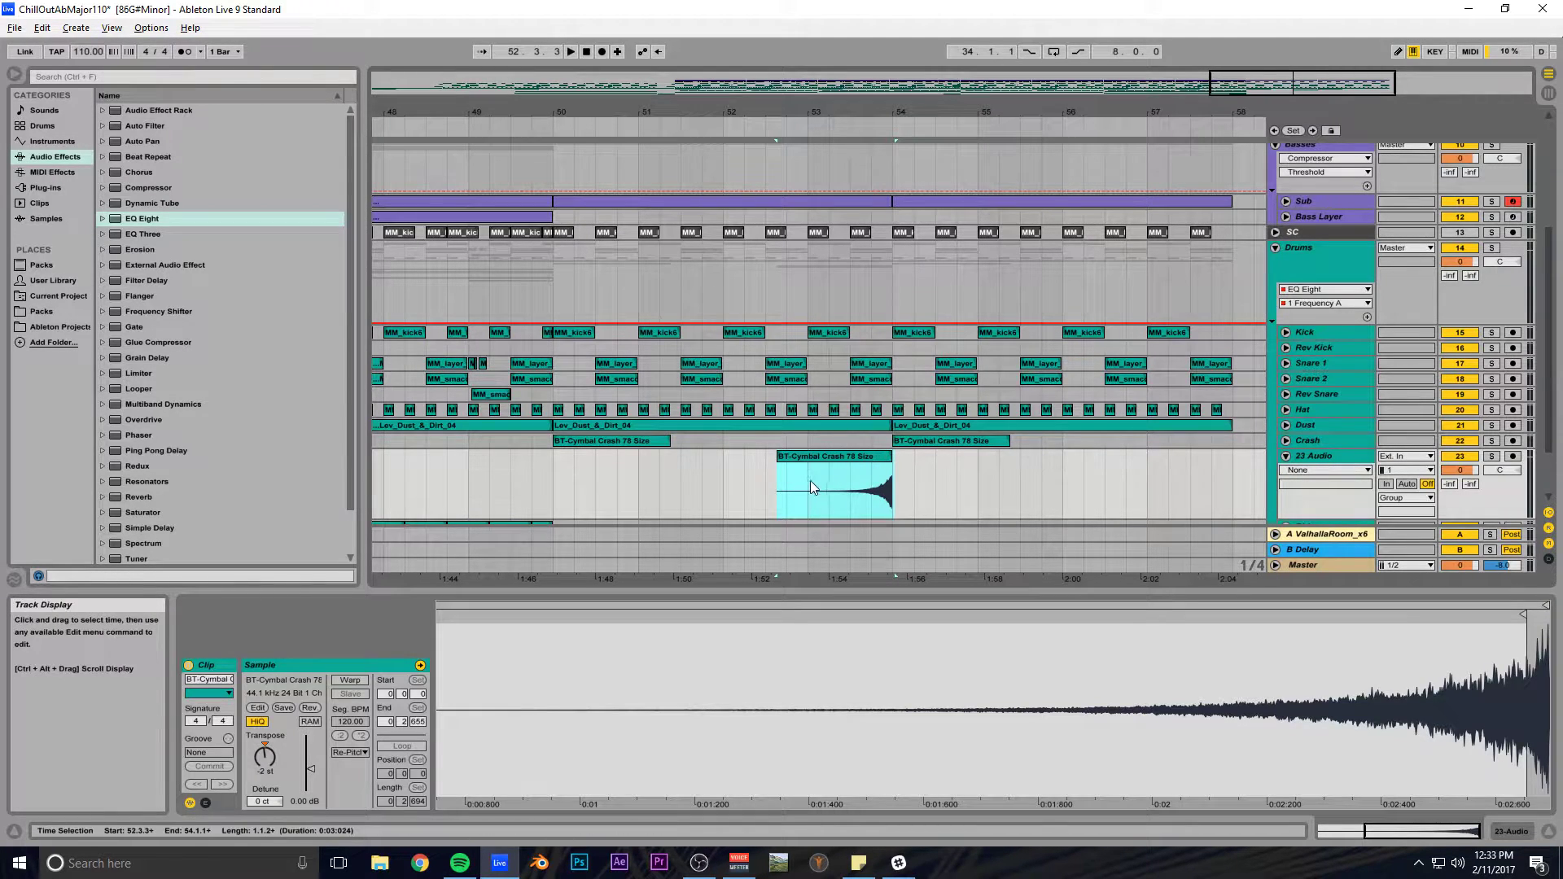
click(772, 477)
key(space)
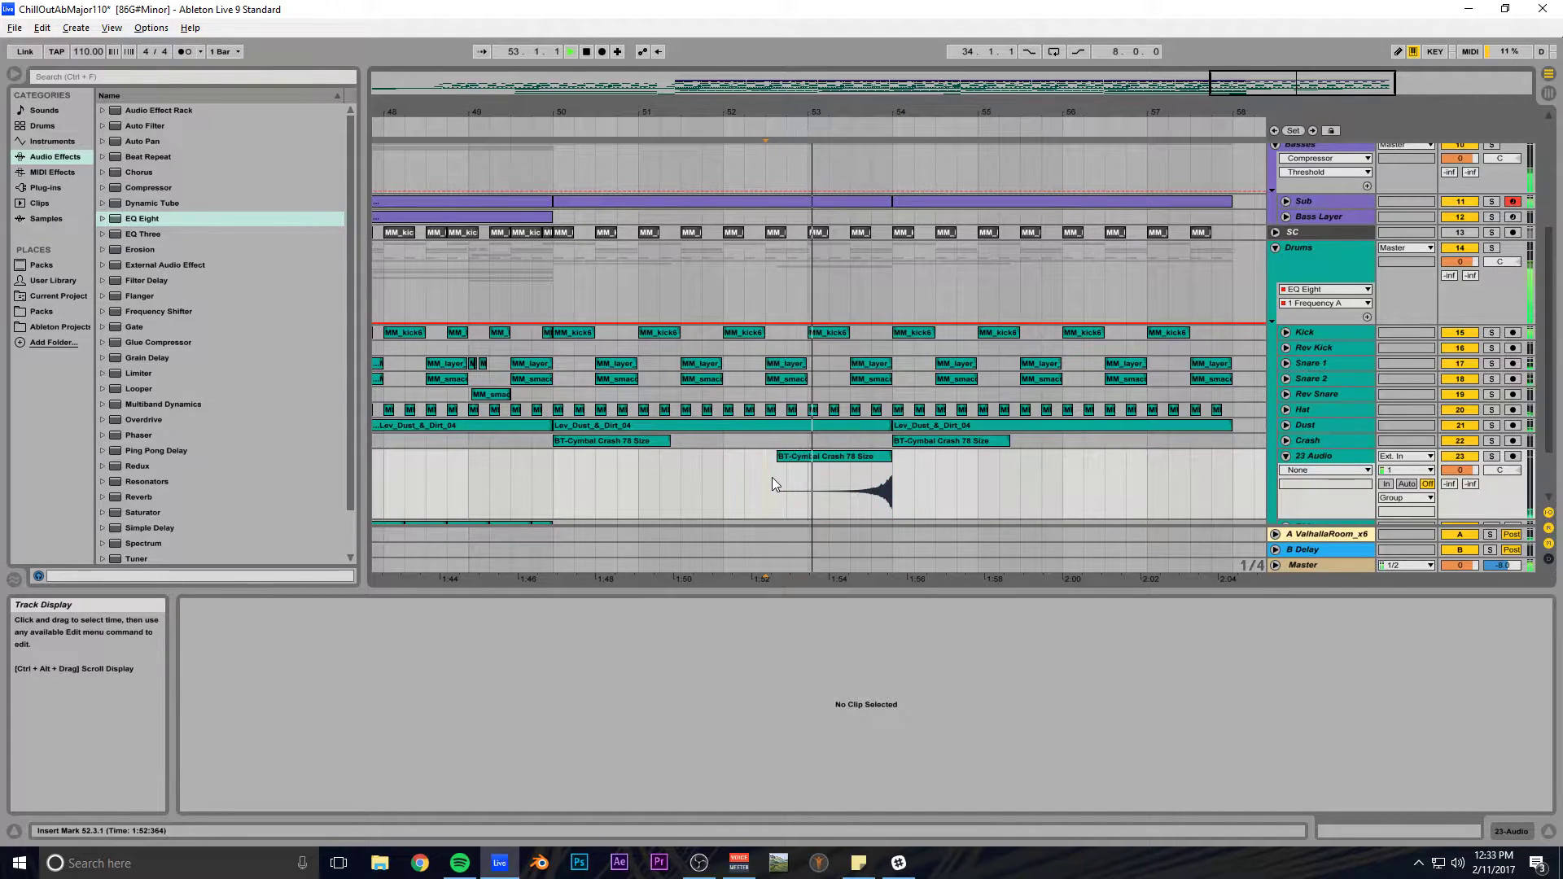
Set the reversed crash track's volume to -29 dB and play the transition into bar 54 from 52.3.
key(space)
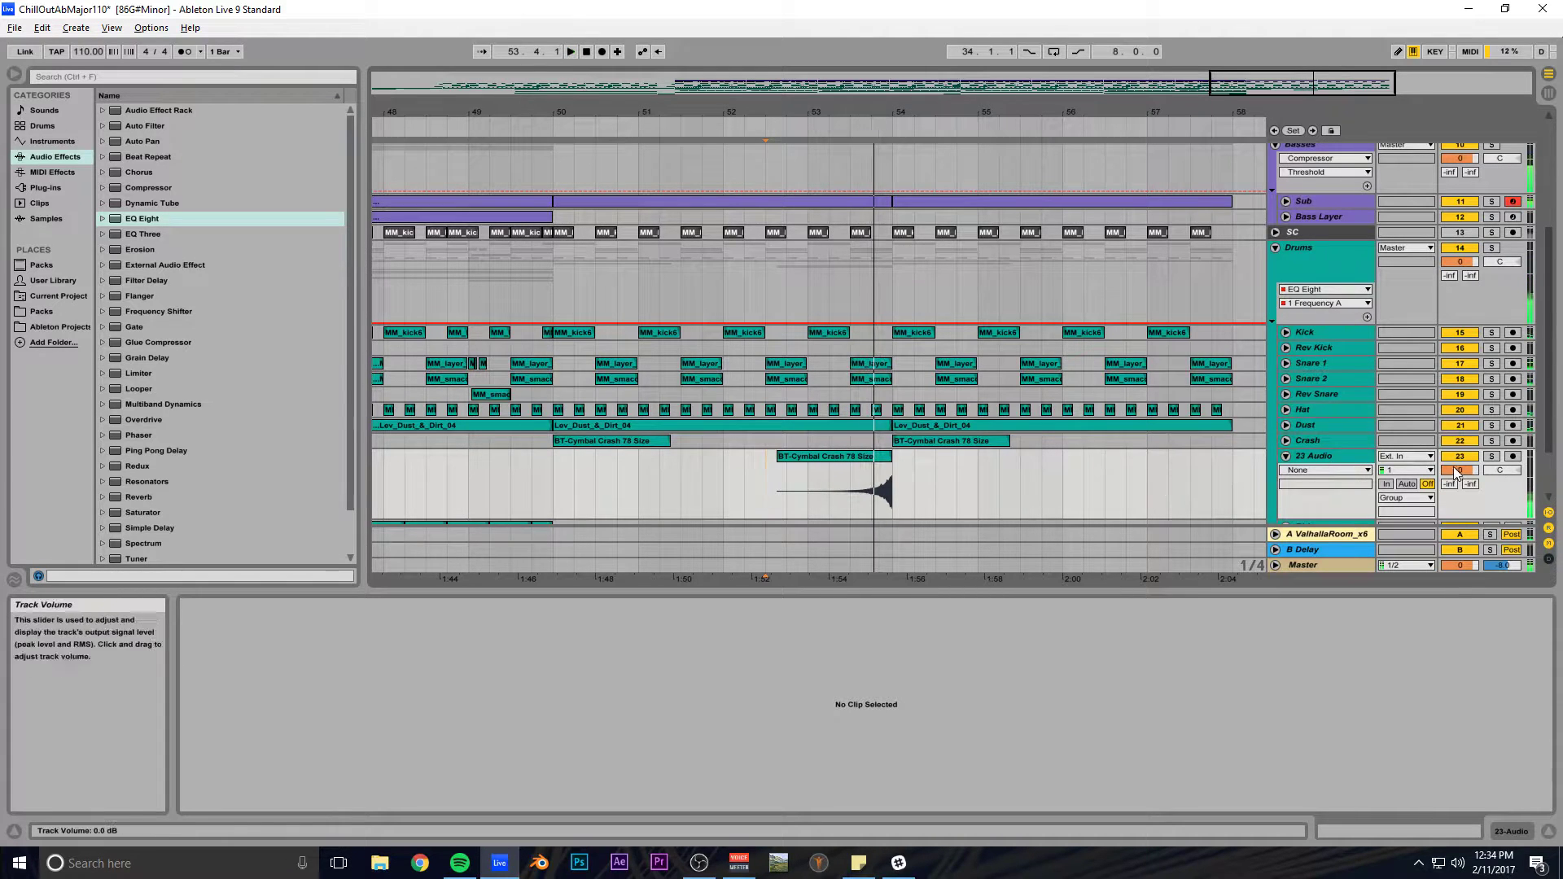
click(1287, 441)
scroll(1238, 450, down, 2)
click(1460, 445)
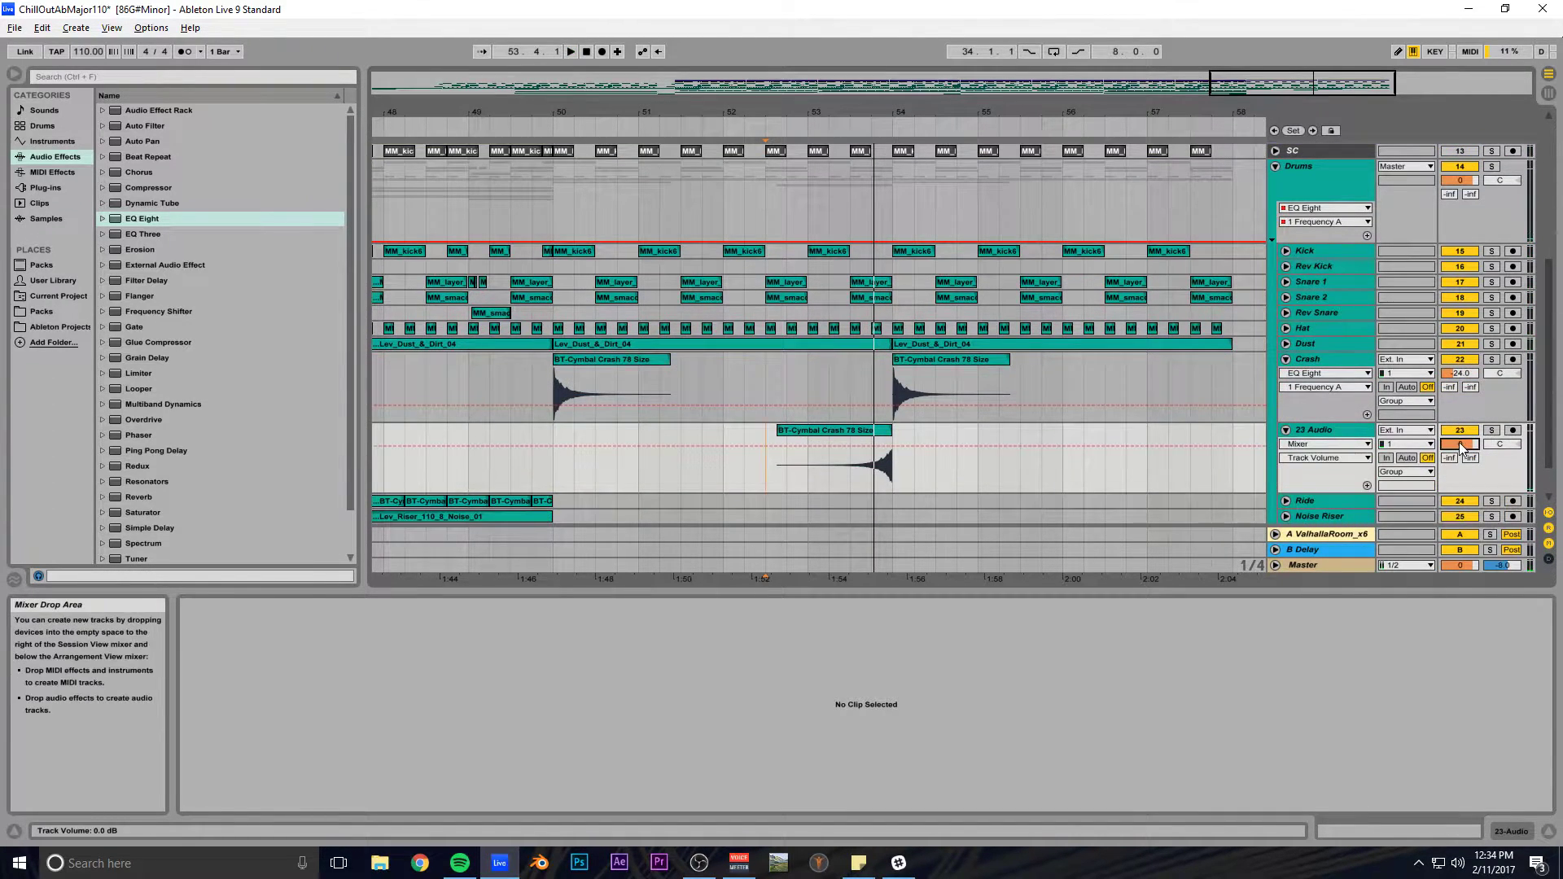
drag(1459, 442, 1459, 489)
key(space)
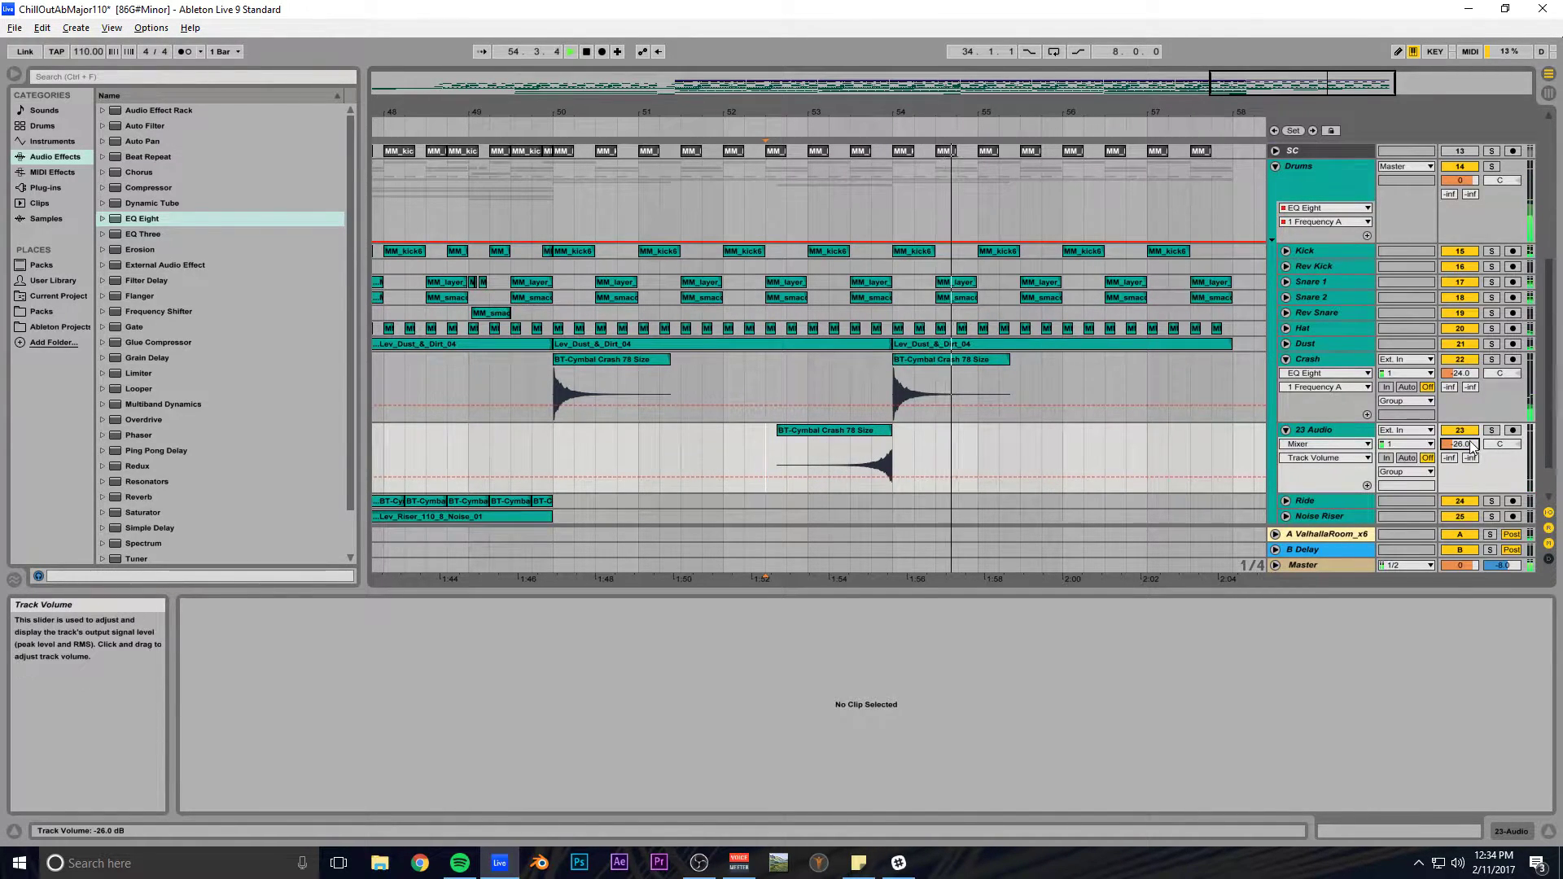
text(-29)
key(Return)
key(space)
key(space)
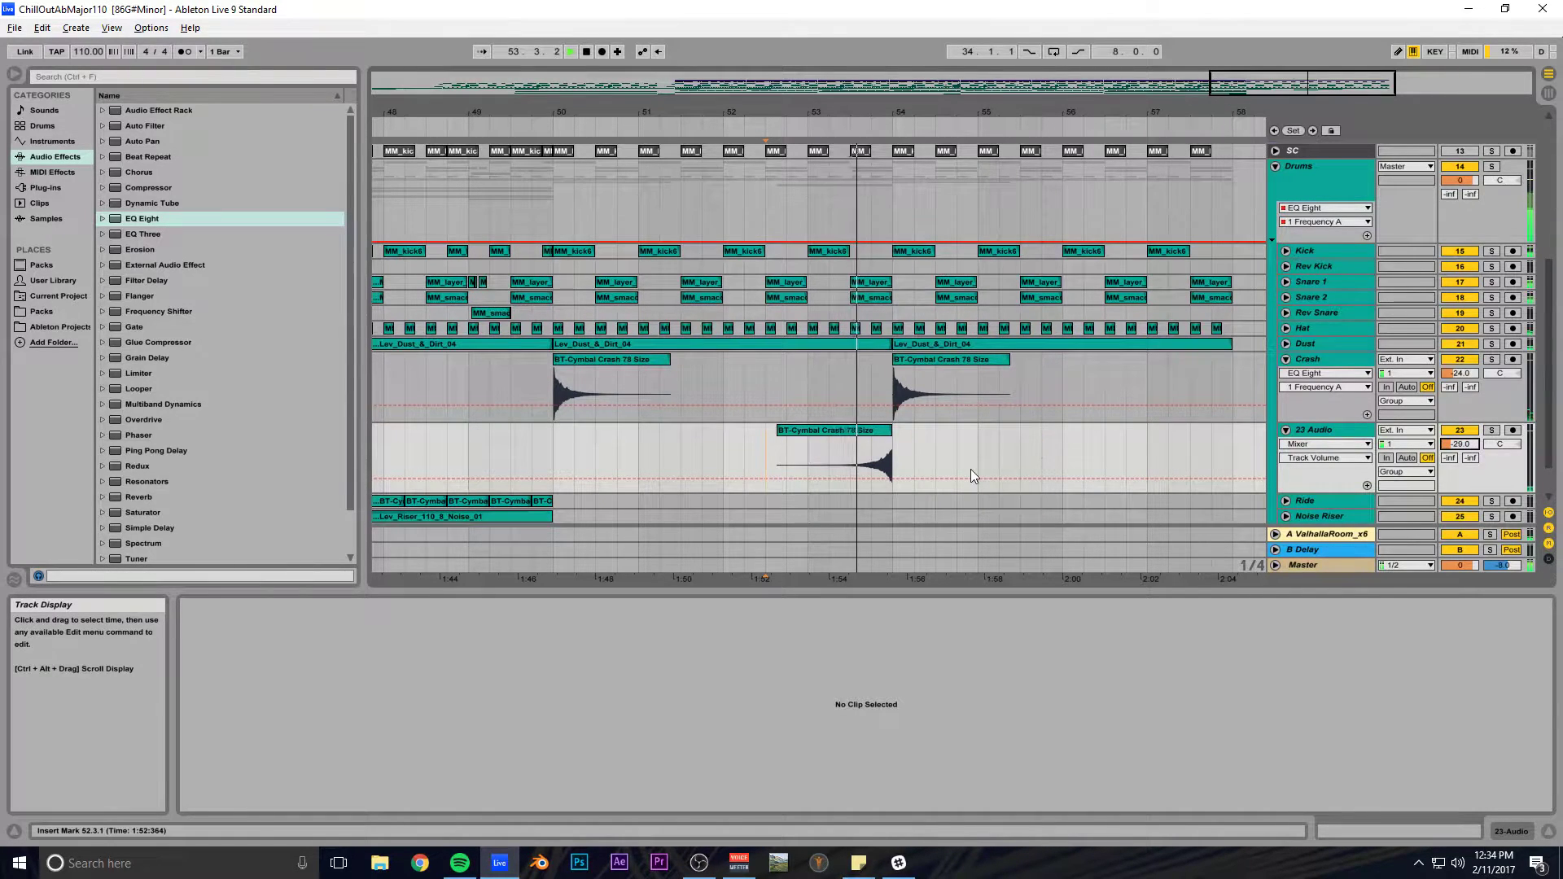
Insert a new MIDI track below Rhodes 2 and copy the Rhodes 2 clip at bars 54 to 58 onto it.
drag(1270, 83, 1272, 33)
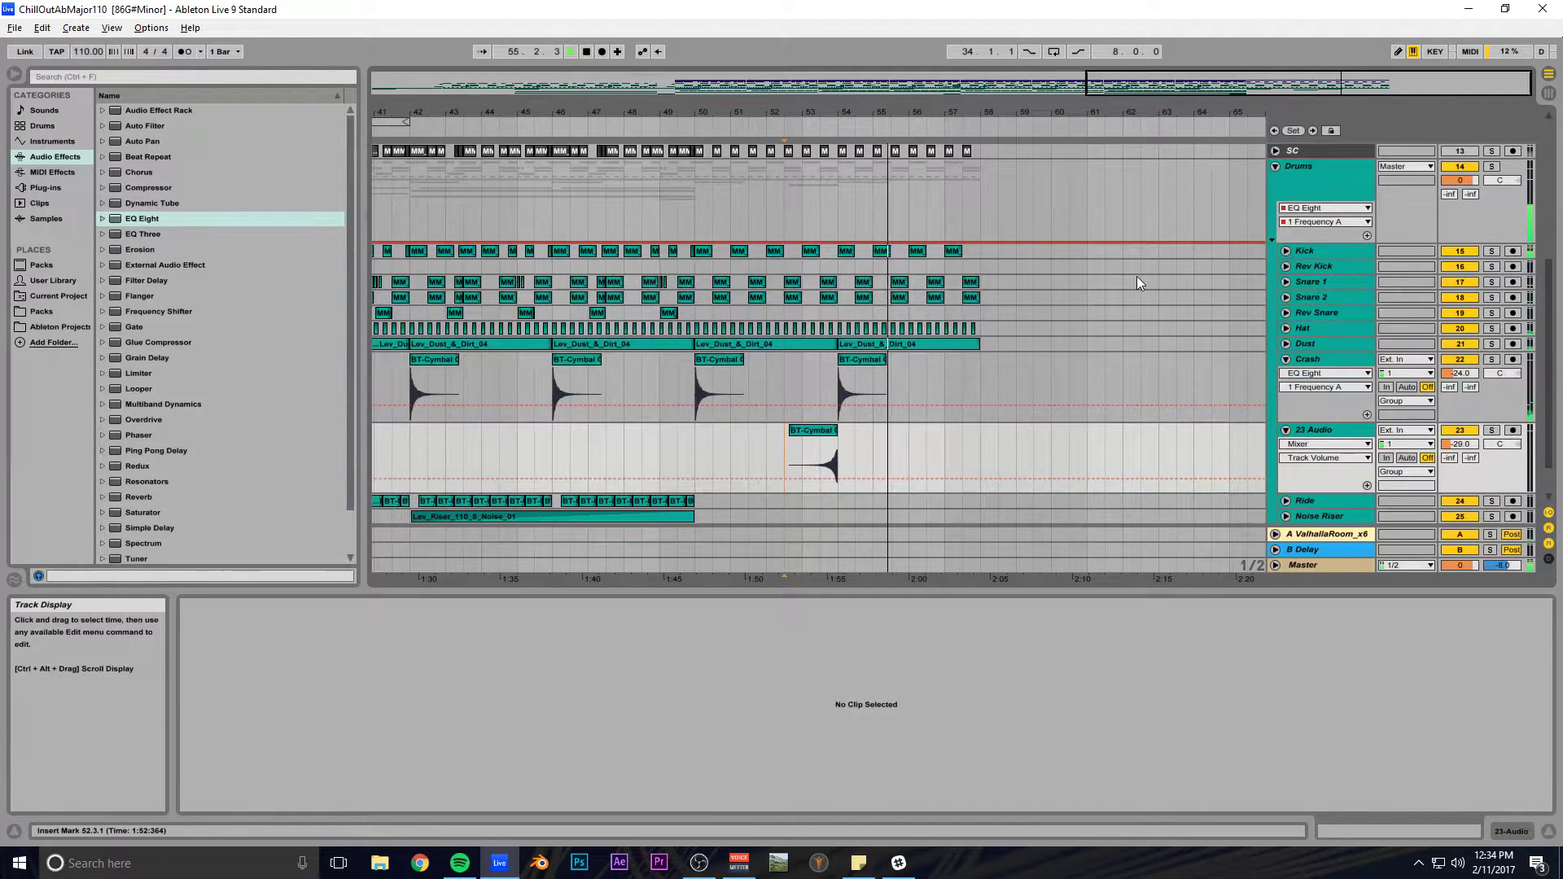
scroll(1104, 286, up, 3)
scroll(1105, 288, up, 5)
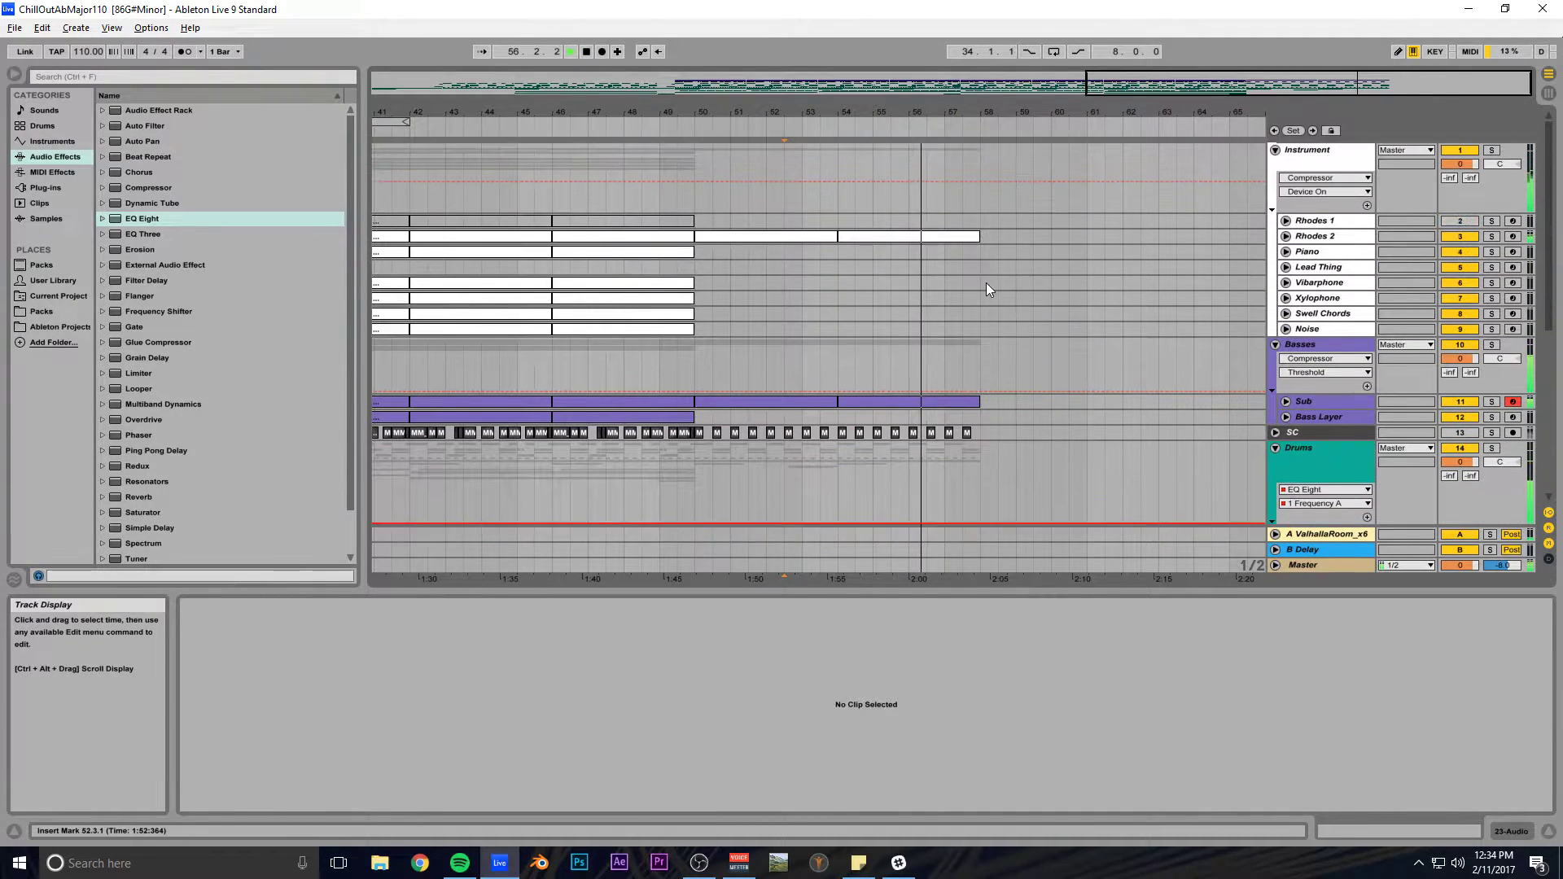
click(1323, 240)
key(ctrl+shift+t)
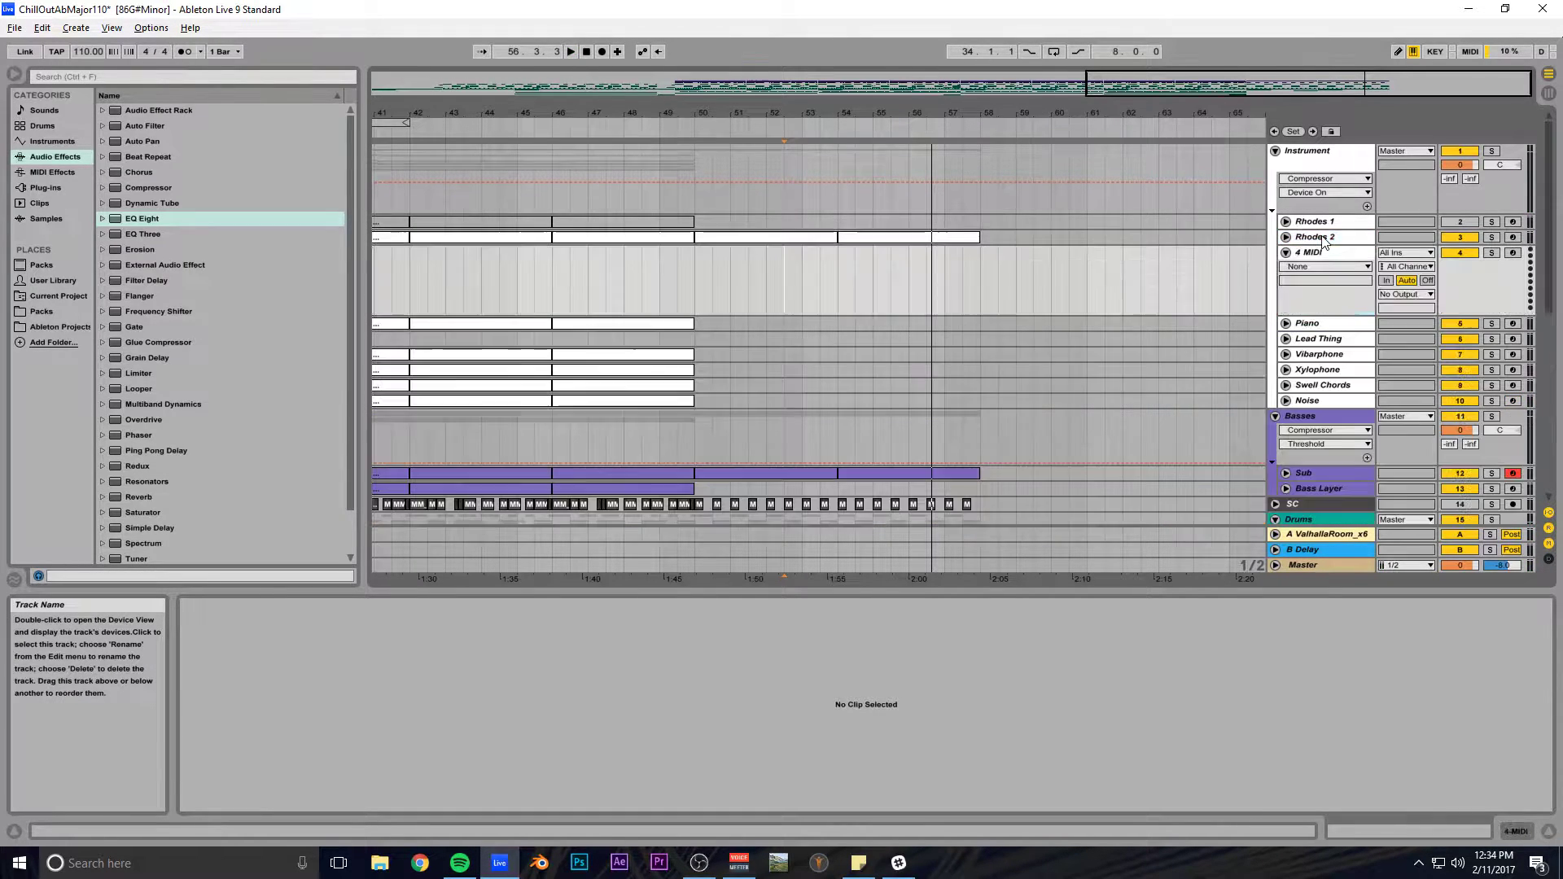
click(1286, 236)
drag(880, 237, 879, 336)
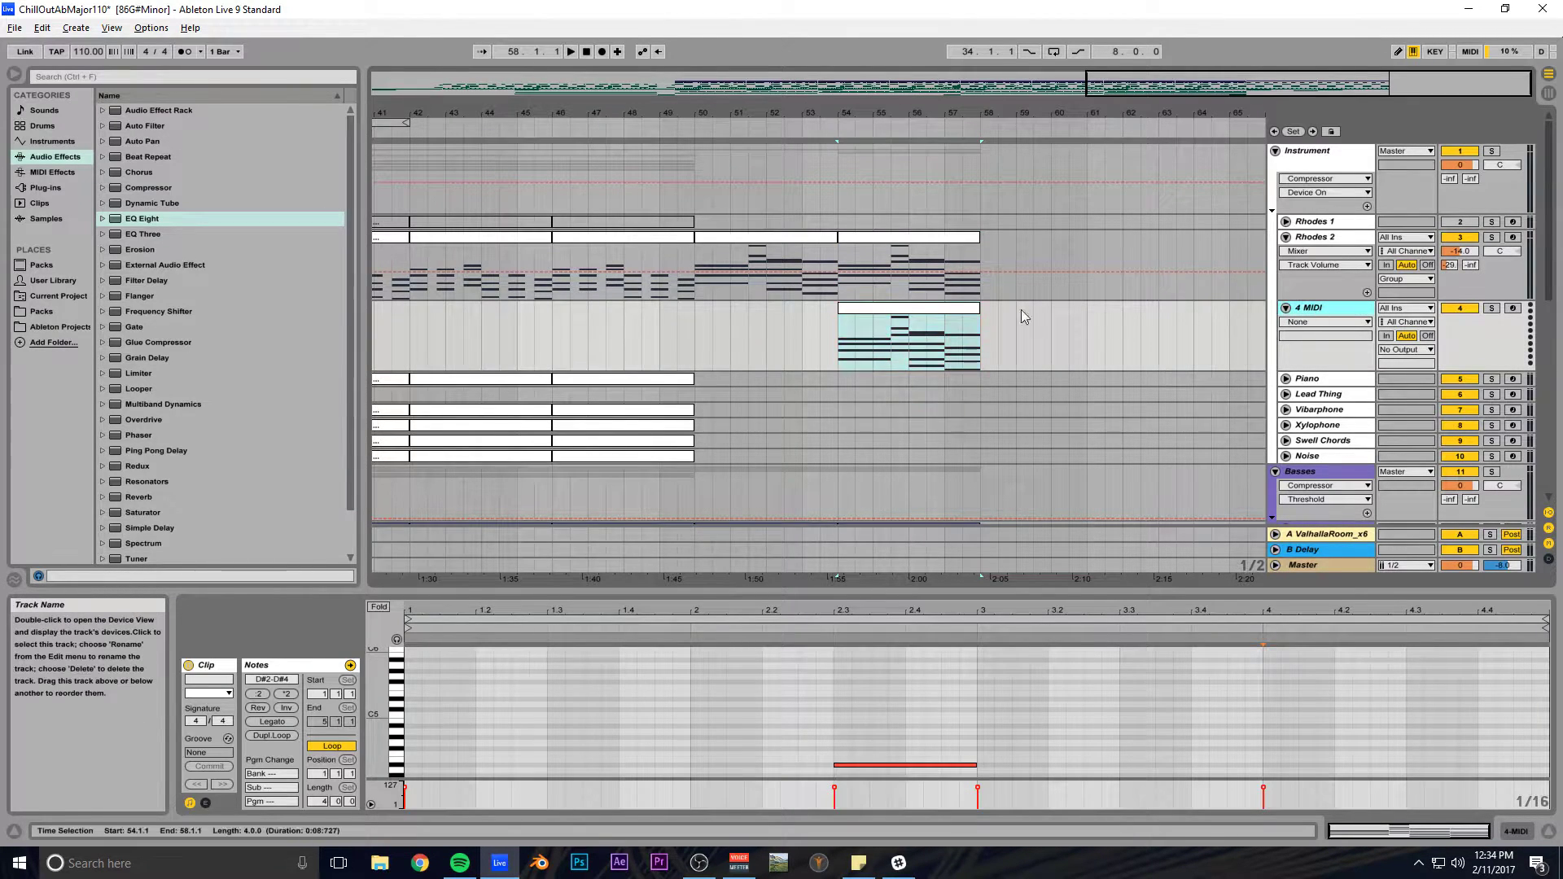
Load the IL Harmor synth on the new MIDI track, set the track volume to -12 dB and save the set.
click(44, 188)
double_click(145, 172)
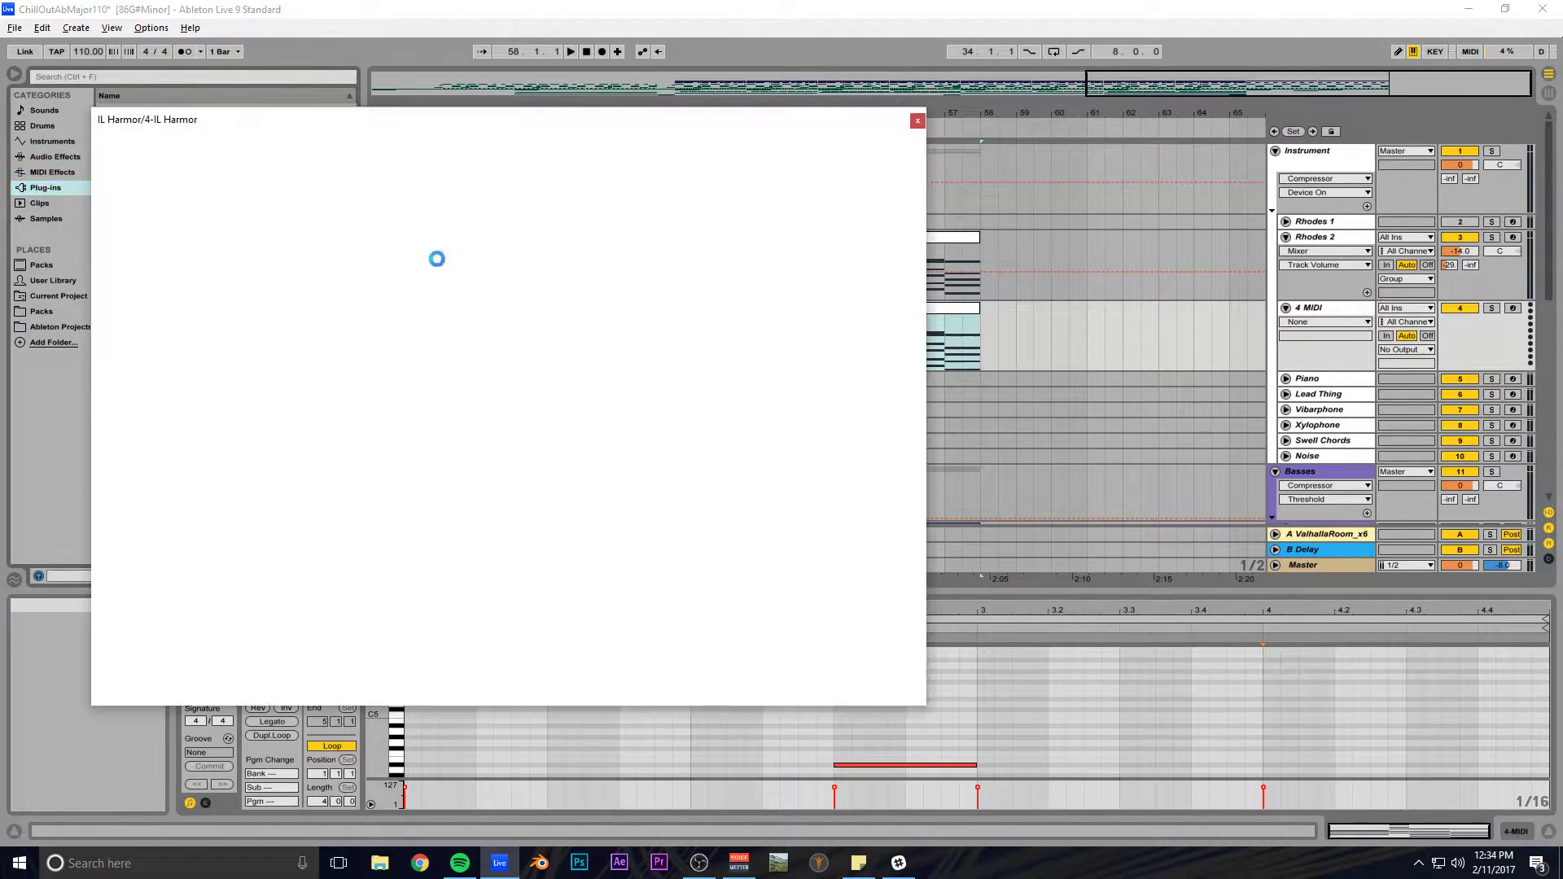
click(917, 122)
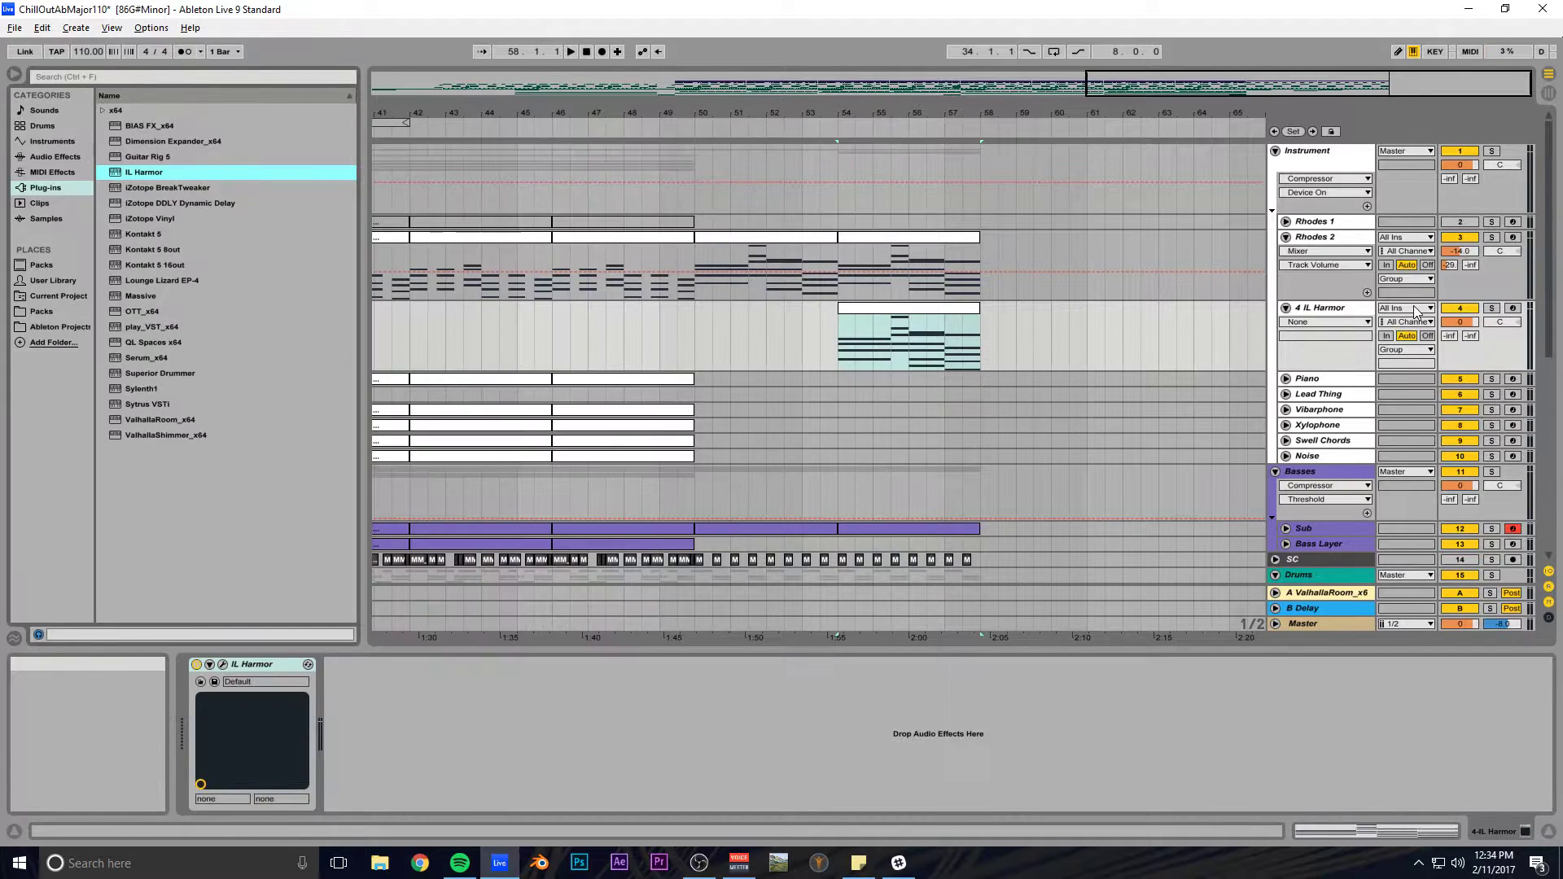
key(ctrl+s)
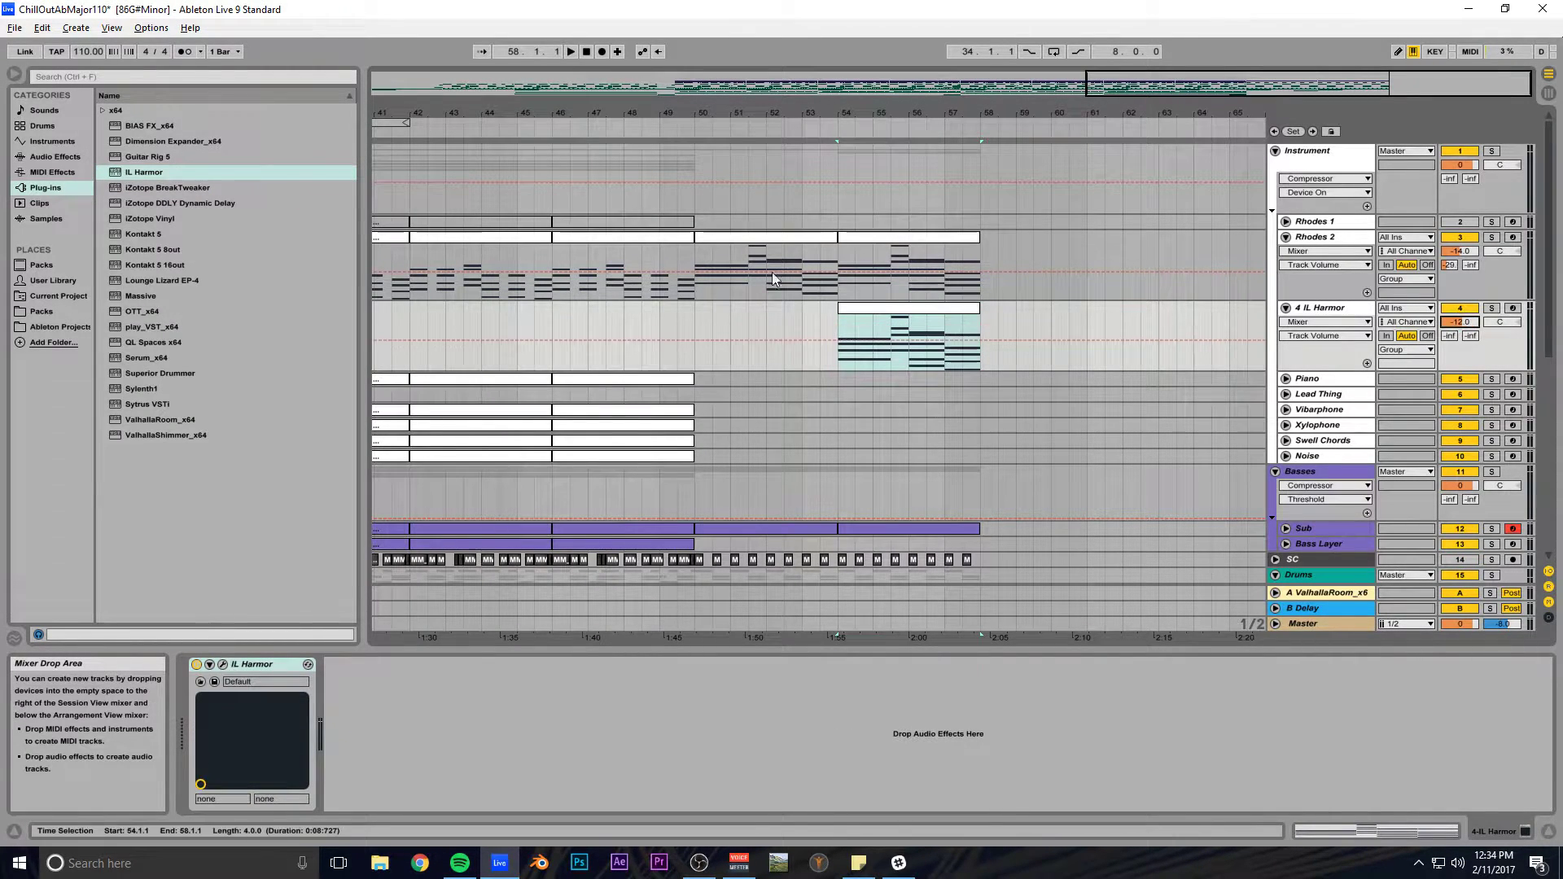
Add an Arpeggiator before IL Harmor, set its gate to 101 % and play from bar 54.
click(78, 157)
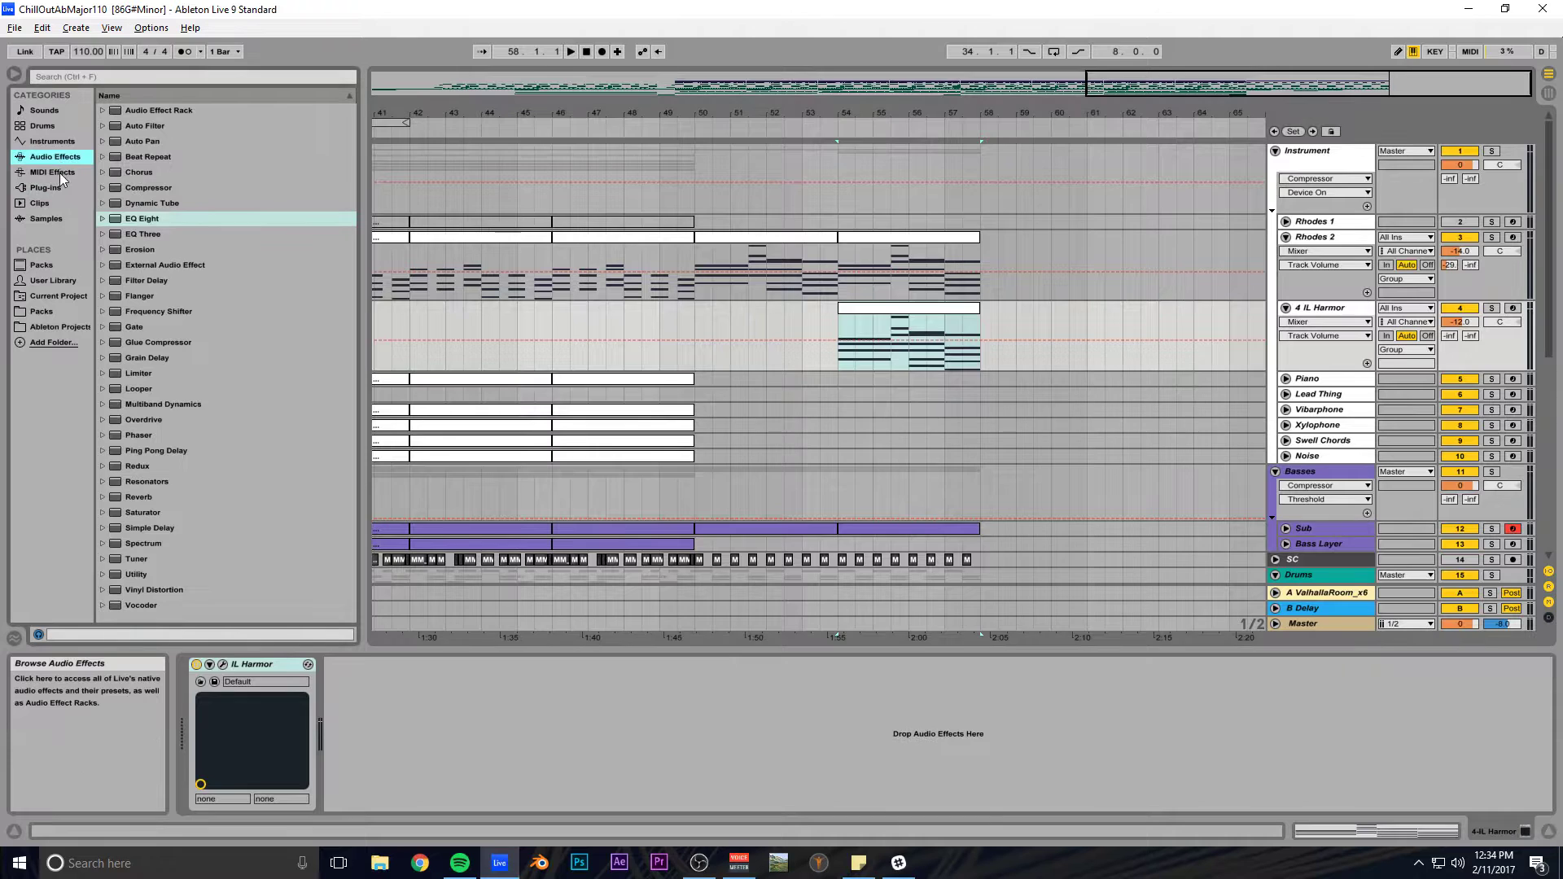
click(61, 171)
double_click(128, 218)
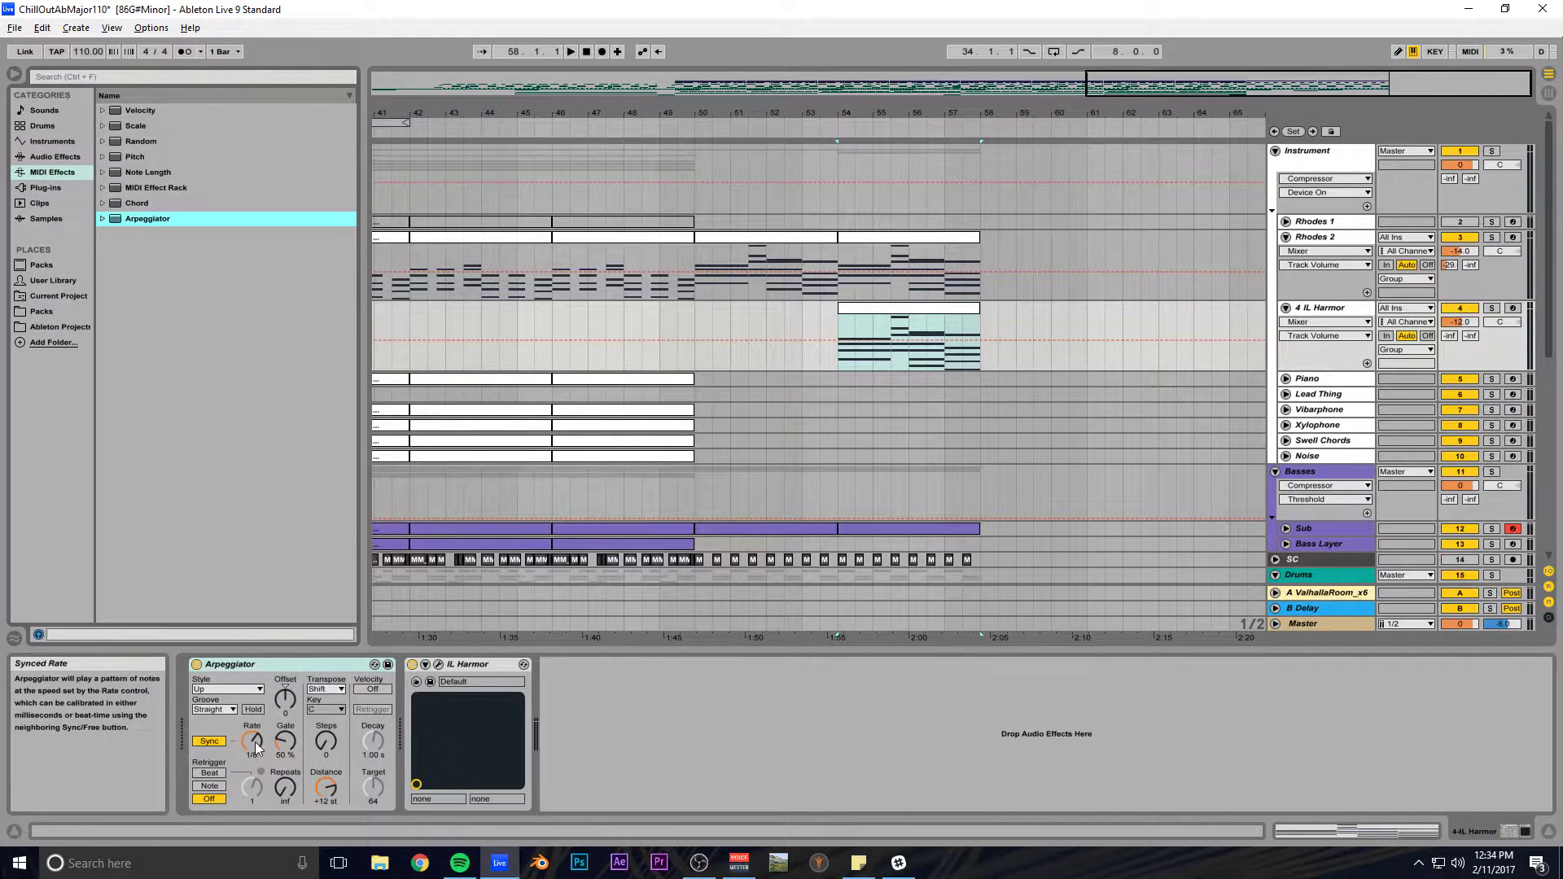
key(space)
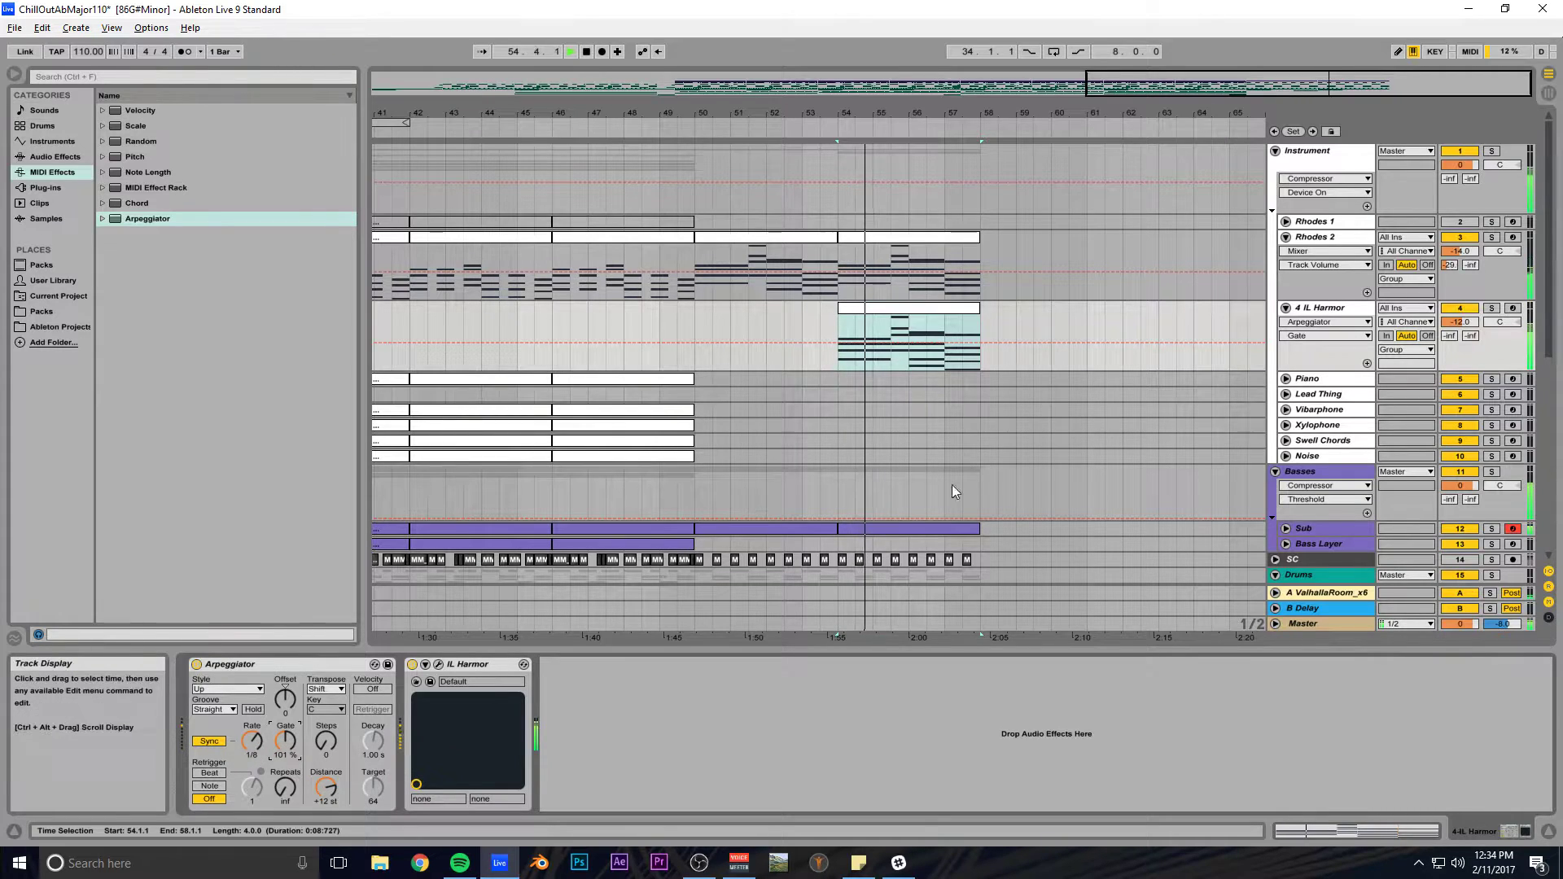
Set the IL Harmor track's volume to -20 dB and play the section from bar 54 again.
key(space)
click(1460, 322)
text(-20)
key(Return)
key(space)
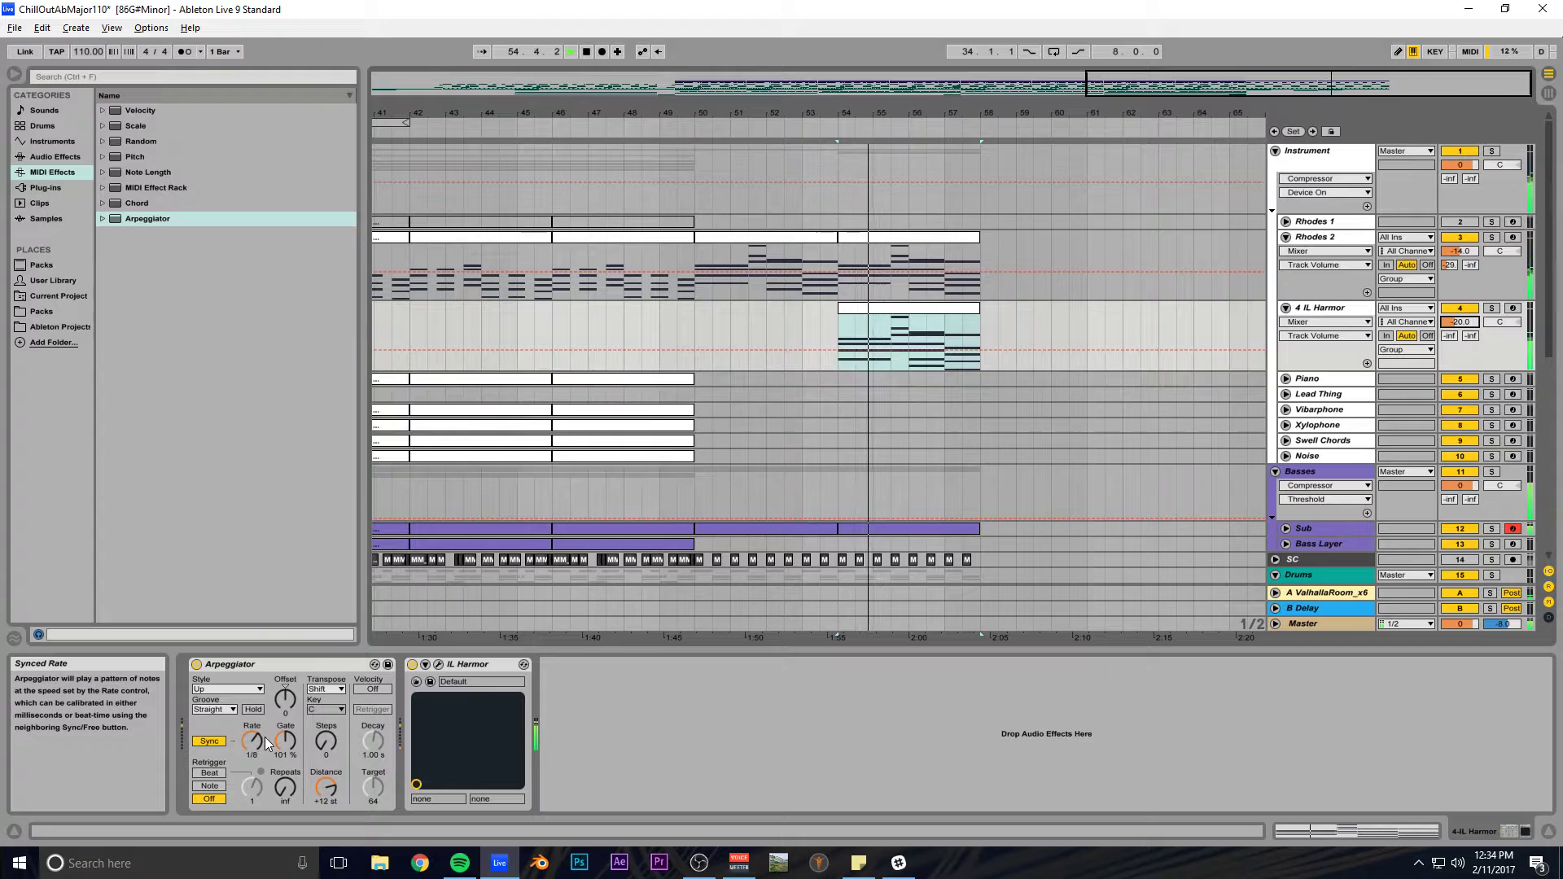
Set the Arpeggiator's gate to 104 %, audition the Chord Trigger and Diverge styles, and settle on the Down style.
mouse_move(285, 741)
mouse_down()
mouse_move(285, 679)
mouse_move(285, 739)
mouse_up()
click(223, 691)
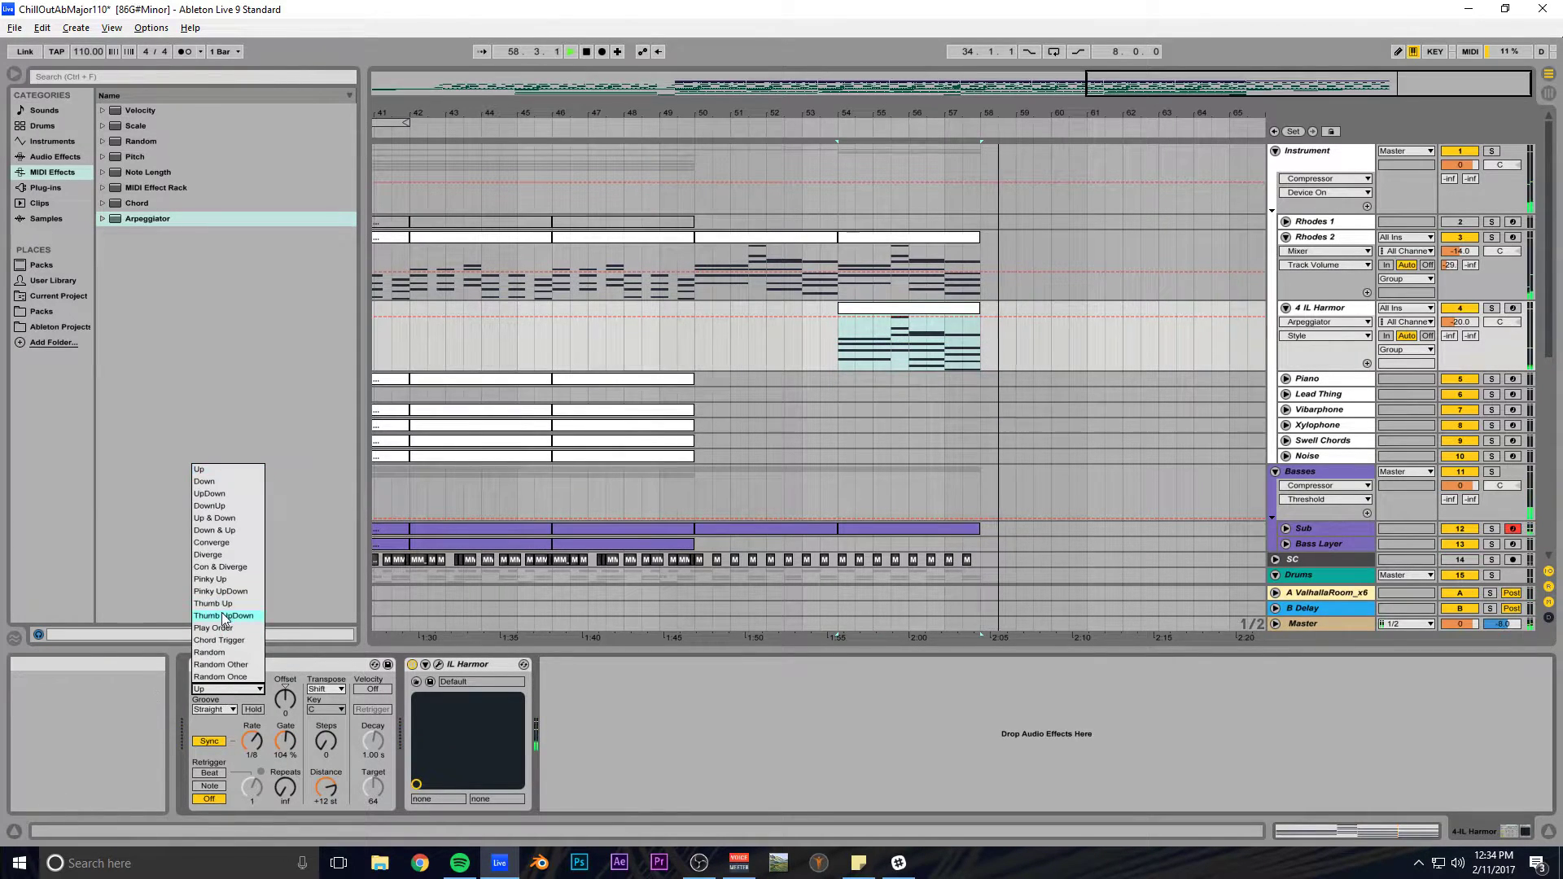
click(228, 641)
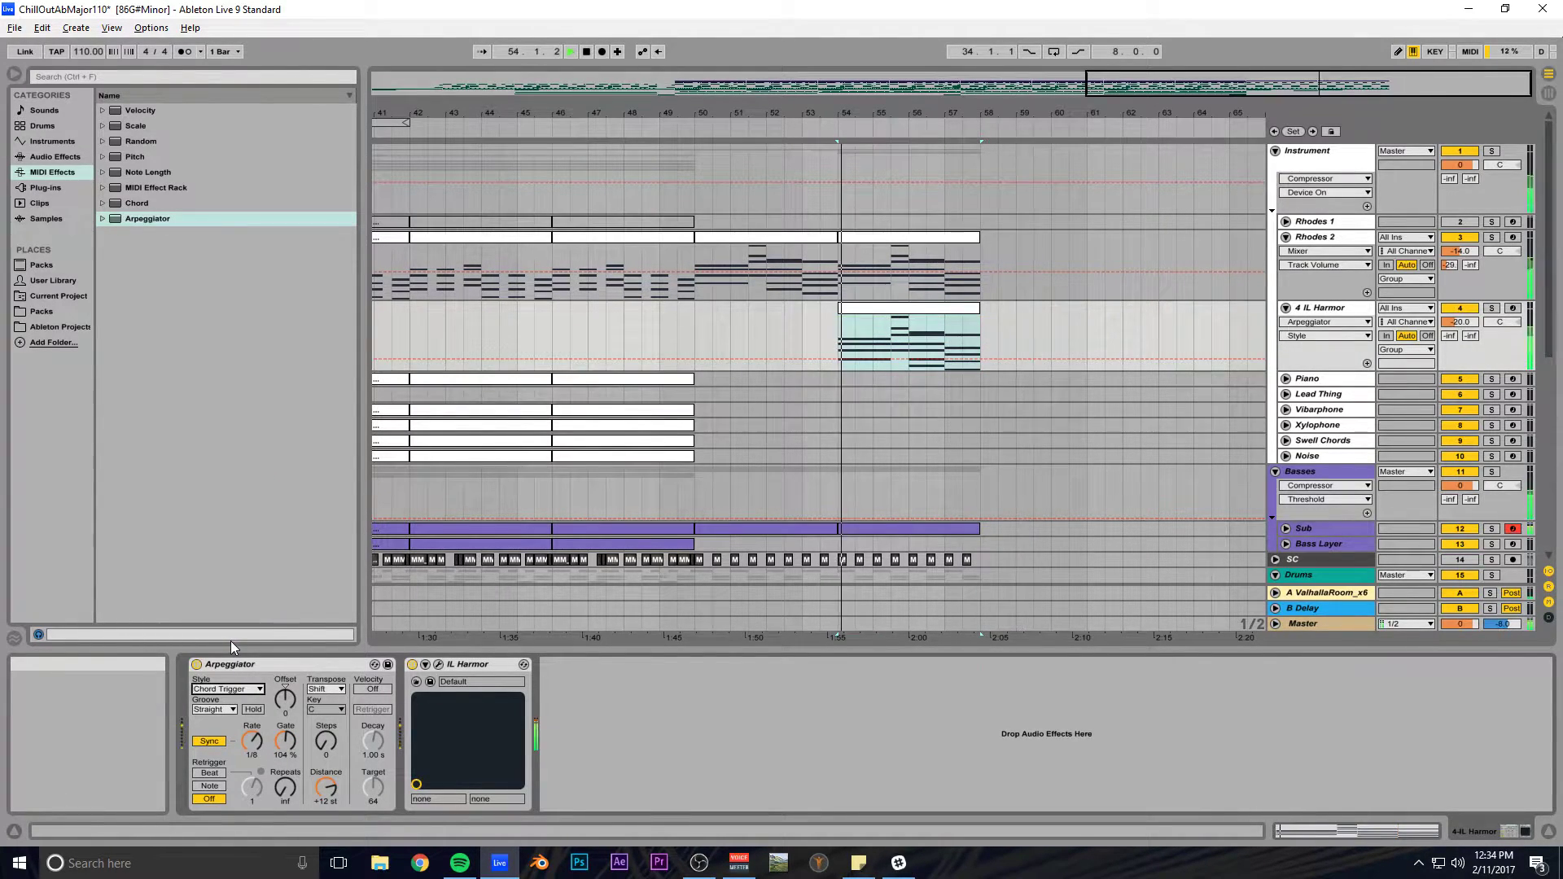
click(224, 689)
click(217, 556)
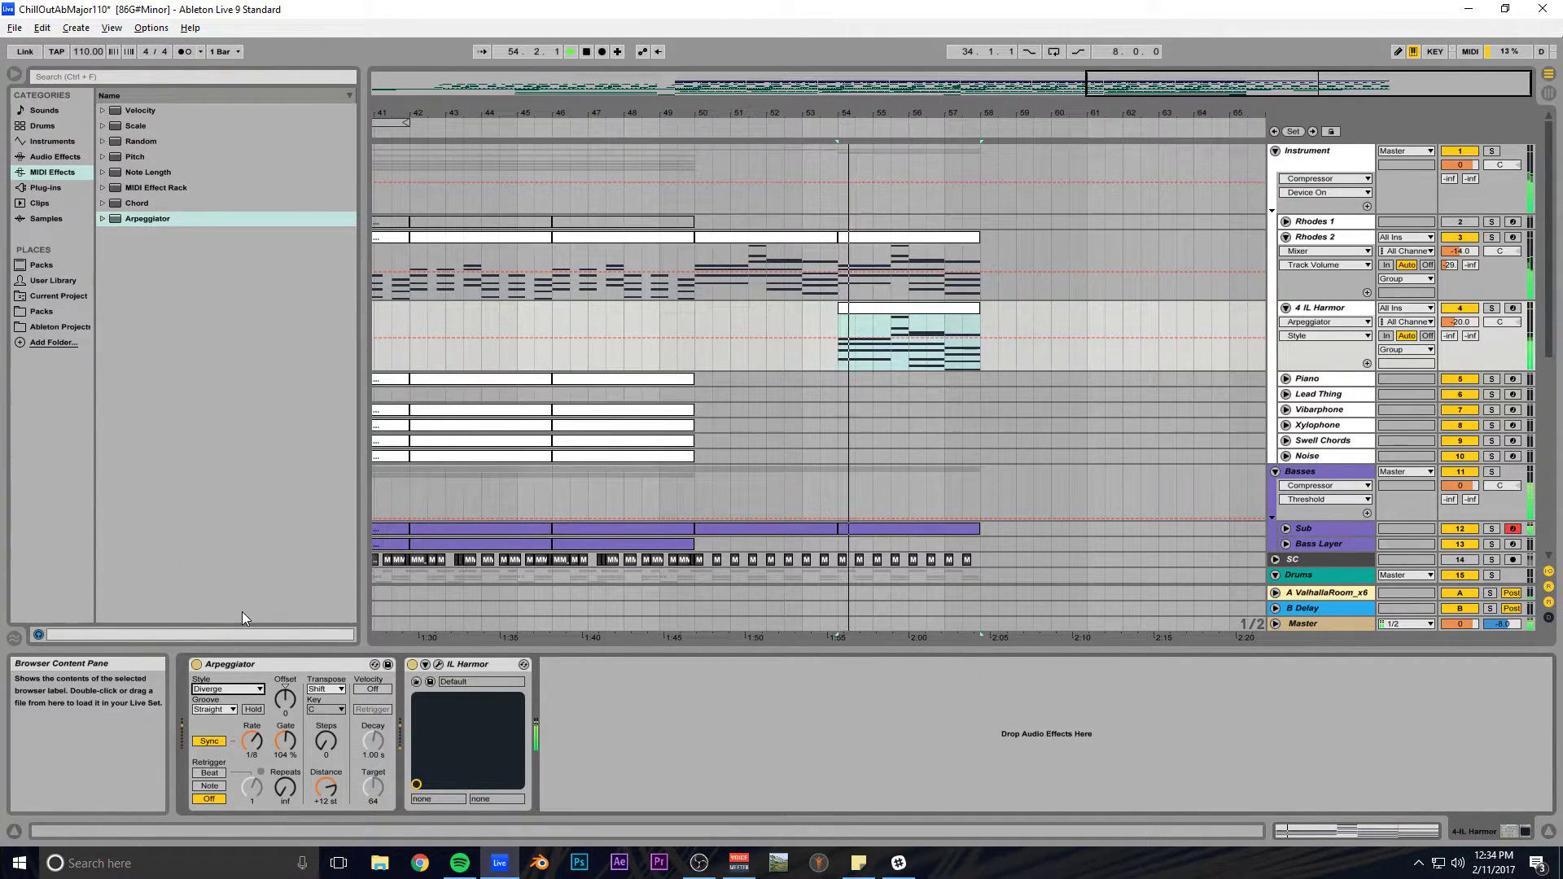
click(226, 689)
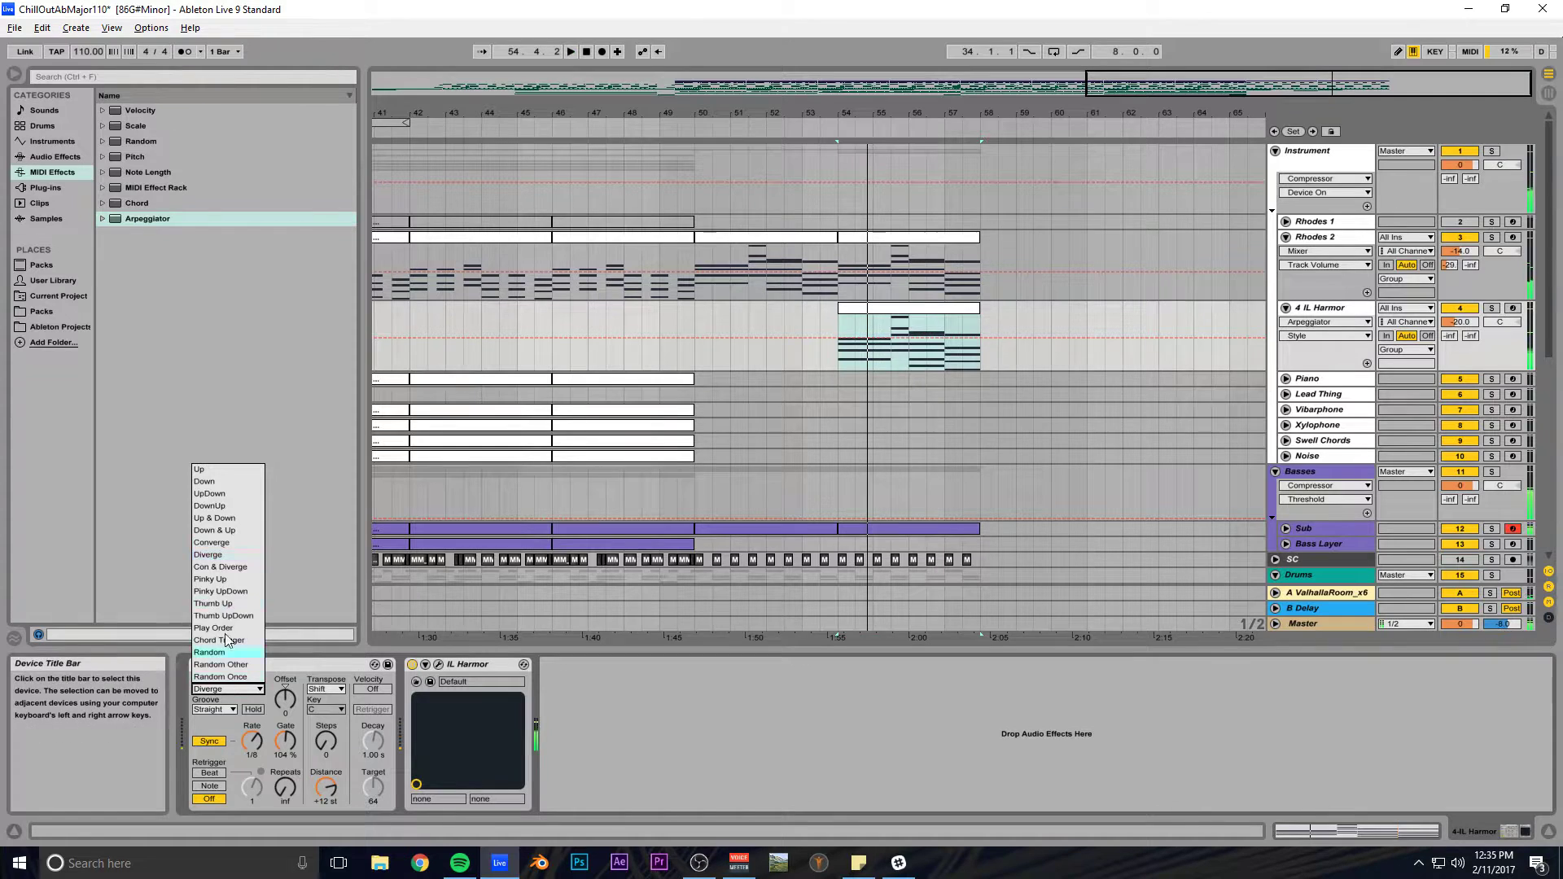
click(223, 479)
click(225, 689)
click(223, 486)
Loop the arrangement from bar 54 to bar 58 and play the loop.
click(439, 664)
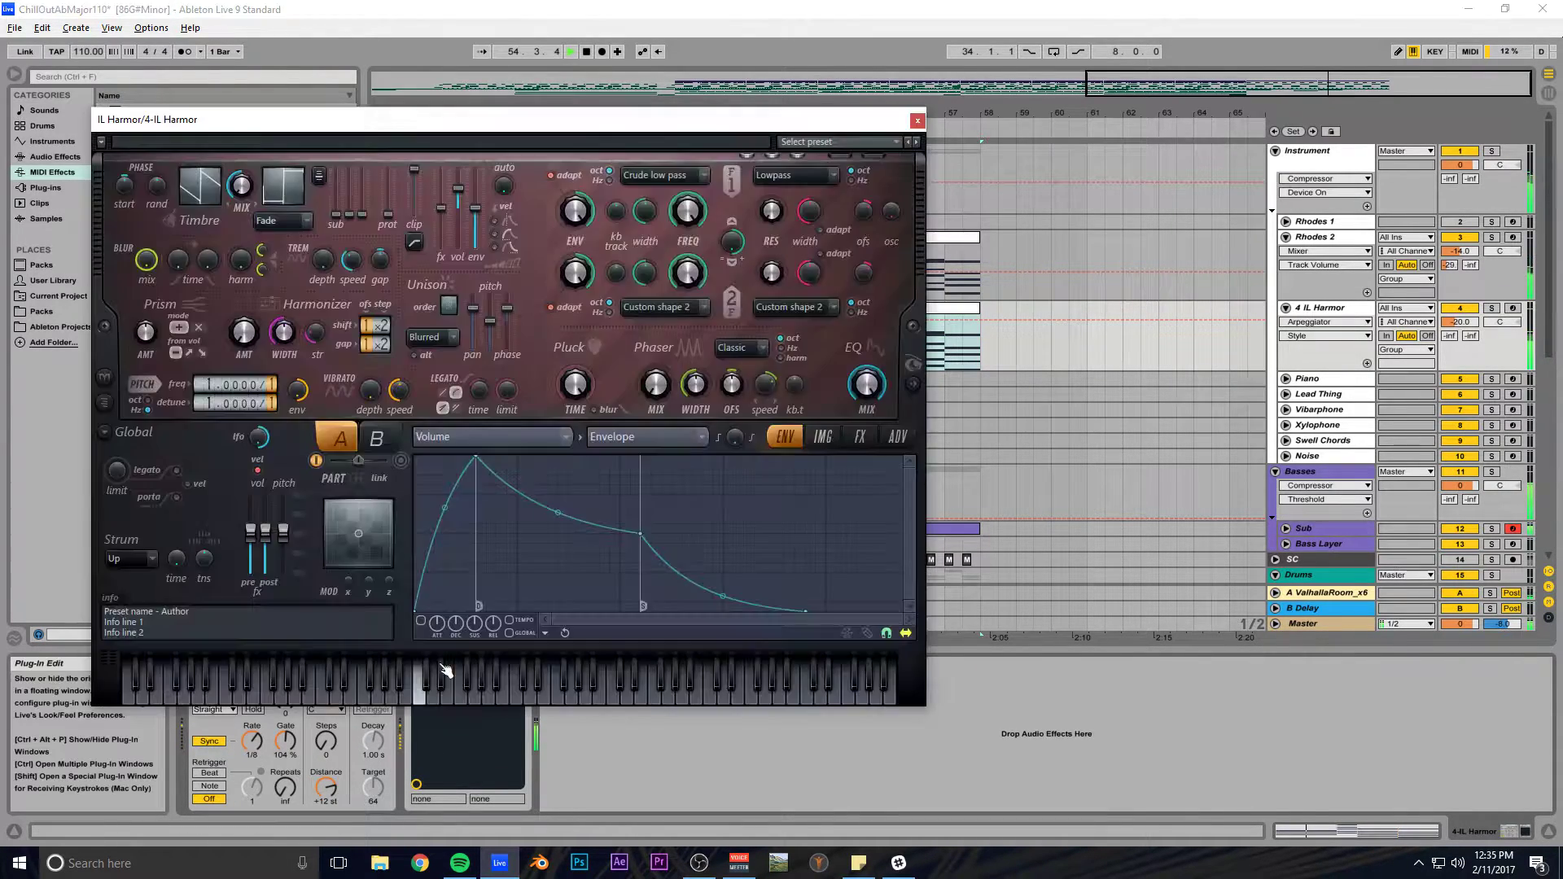
click(915, 118)
drag(838, 220, 980, 222)
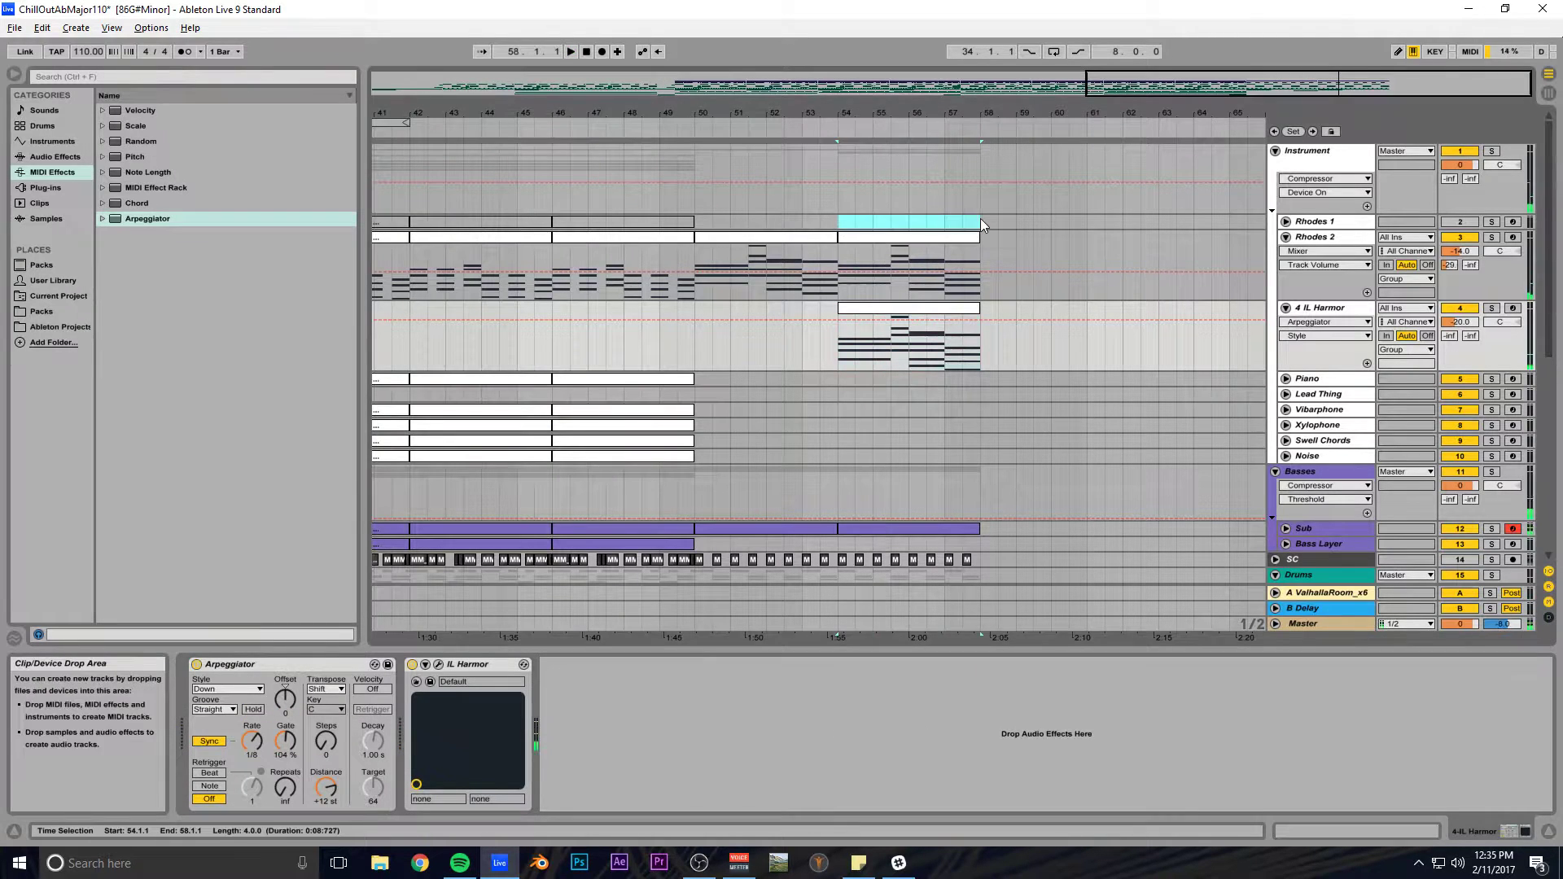
key(ctrl+l)
key(space)
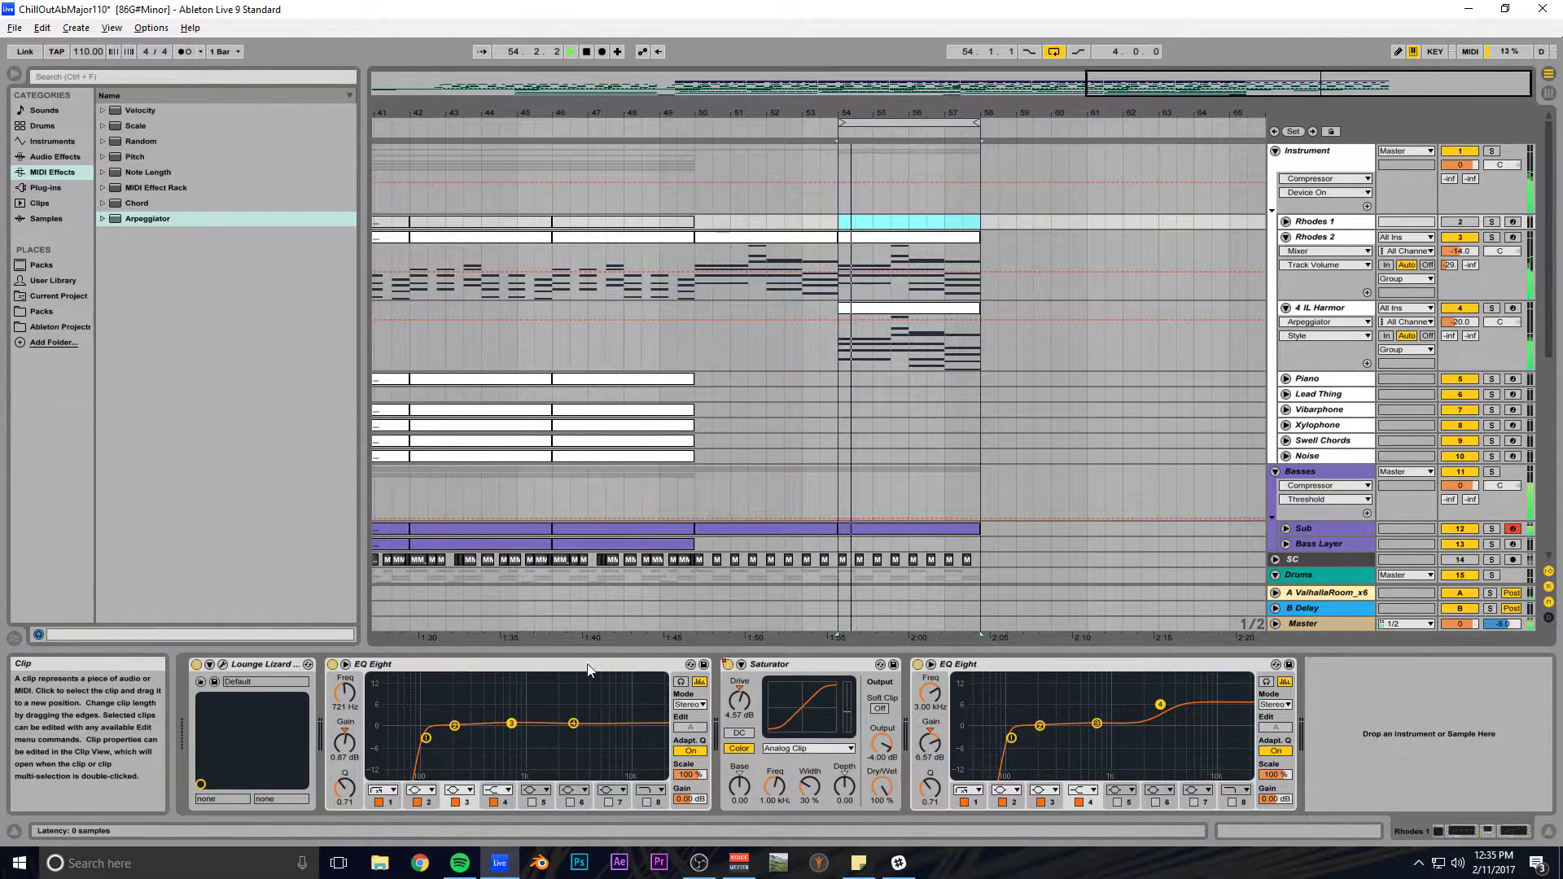
Set the compression type in IL Harmor's effects to Burning.
click(1307, 308)
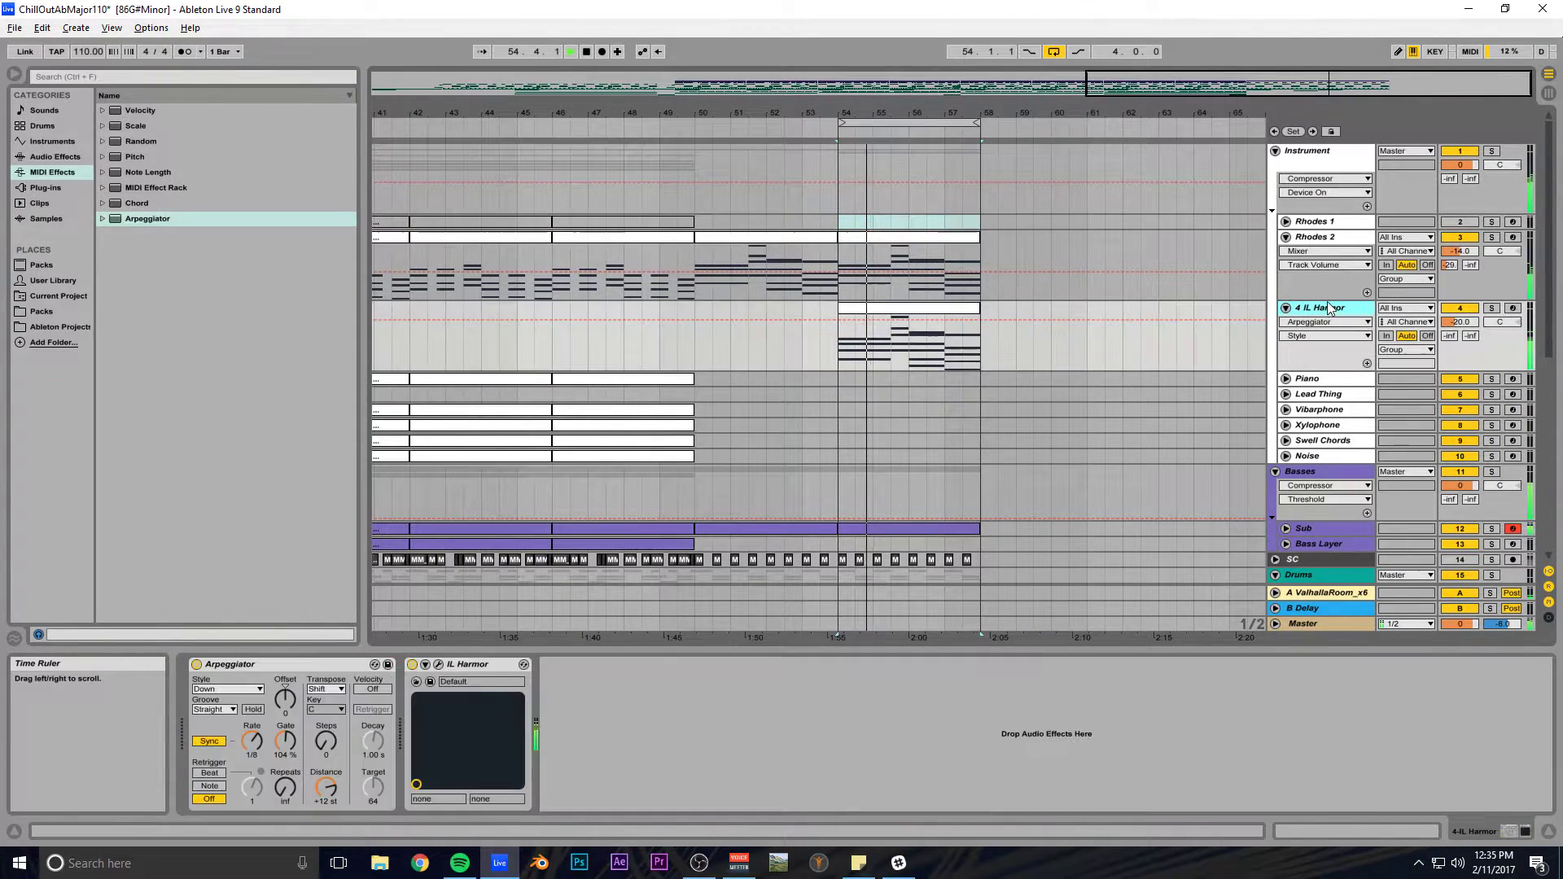
click(468, 674)
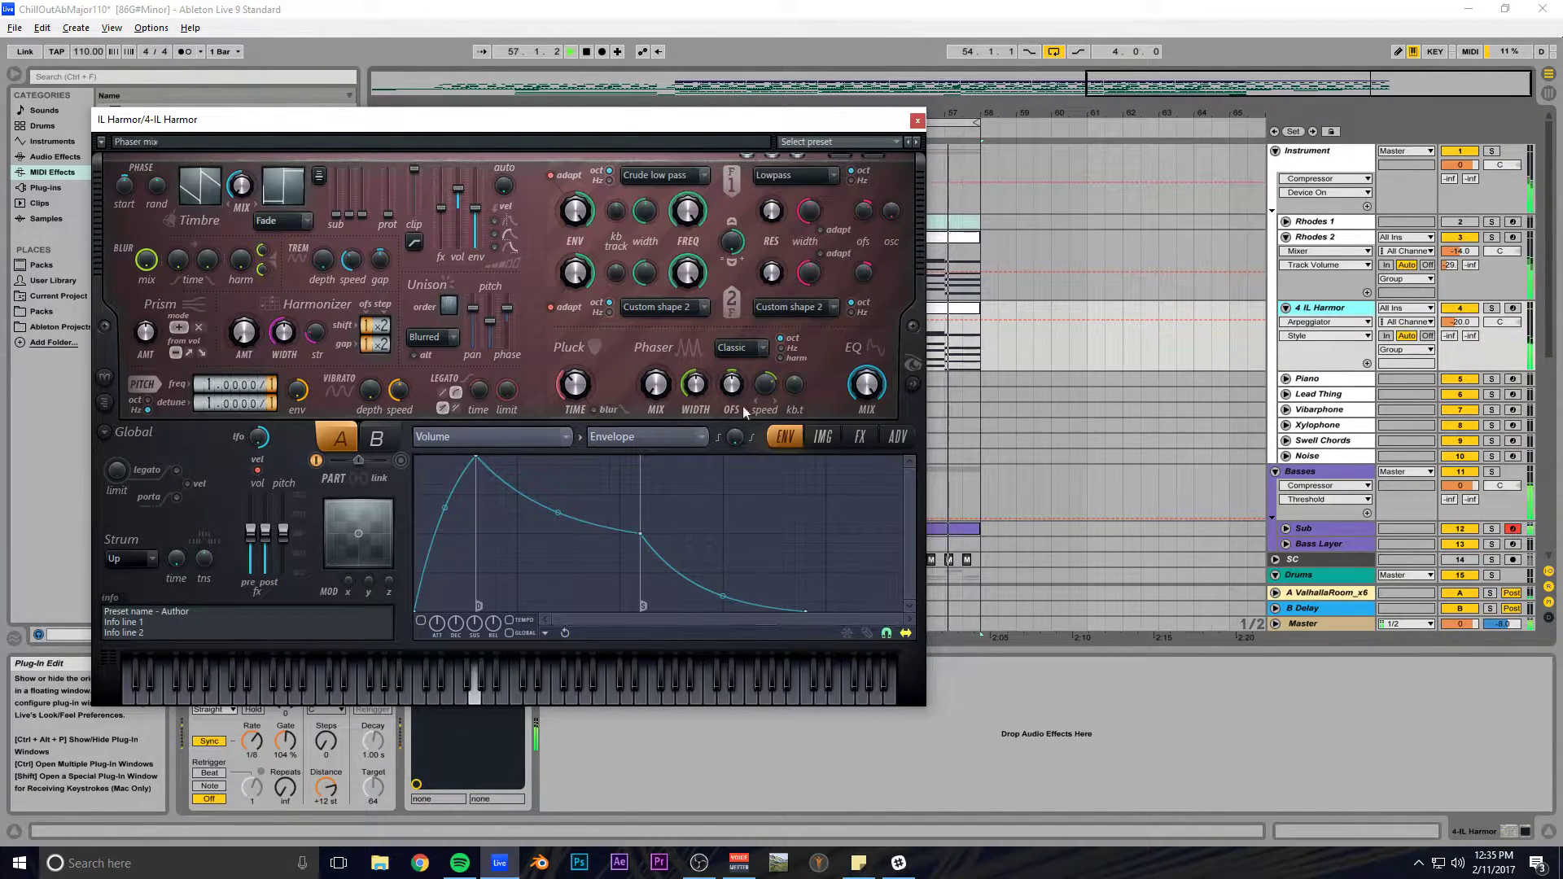
click(860, 437)
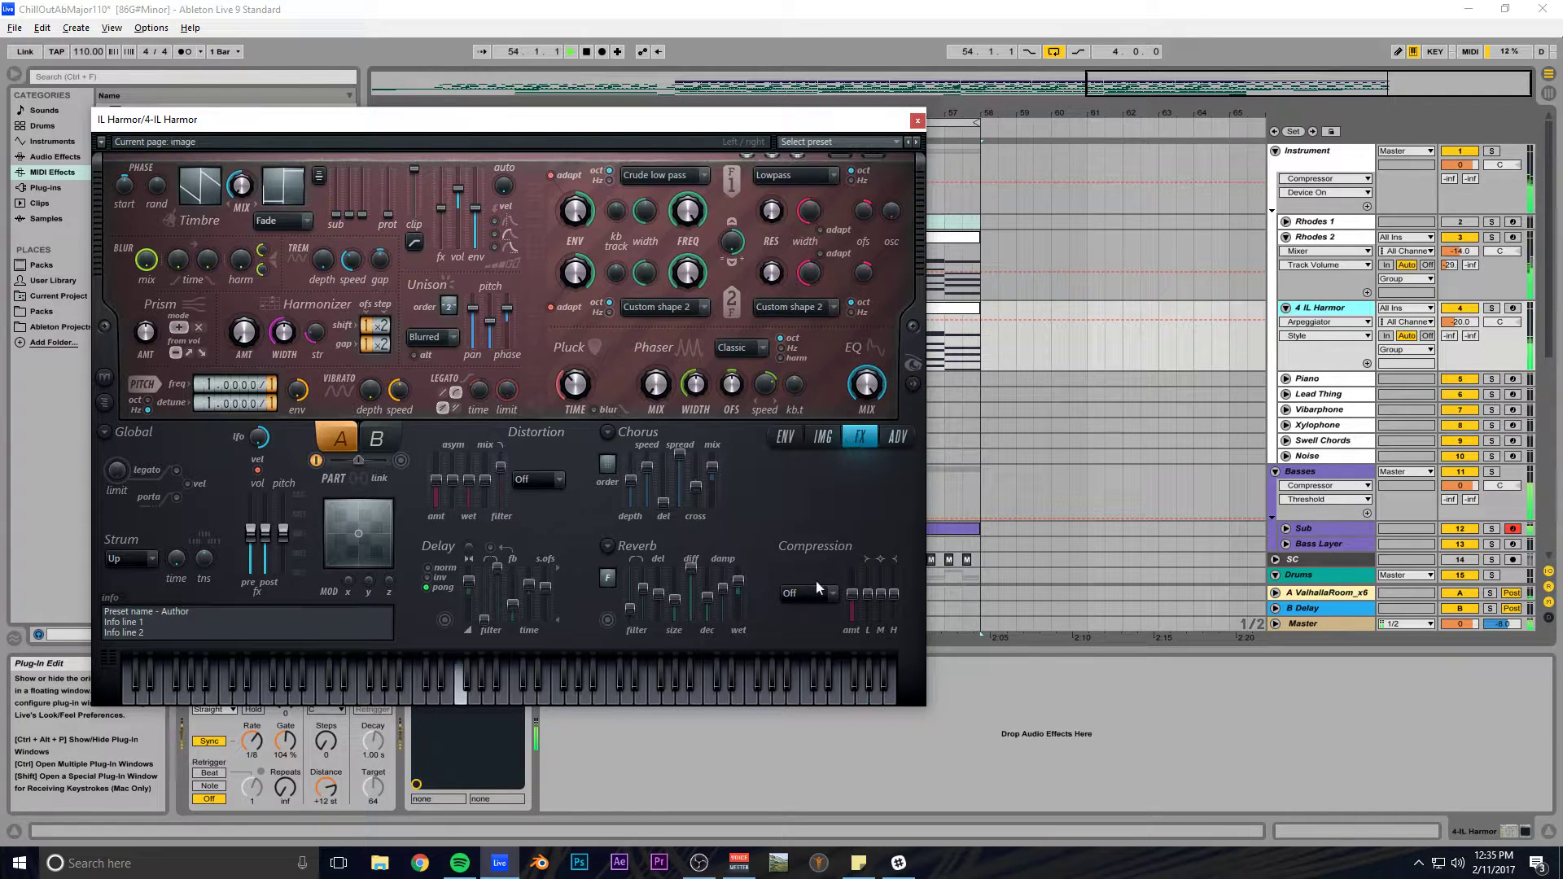
click(824, 680)
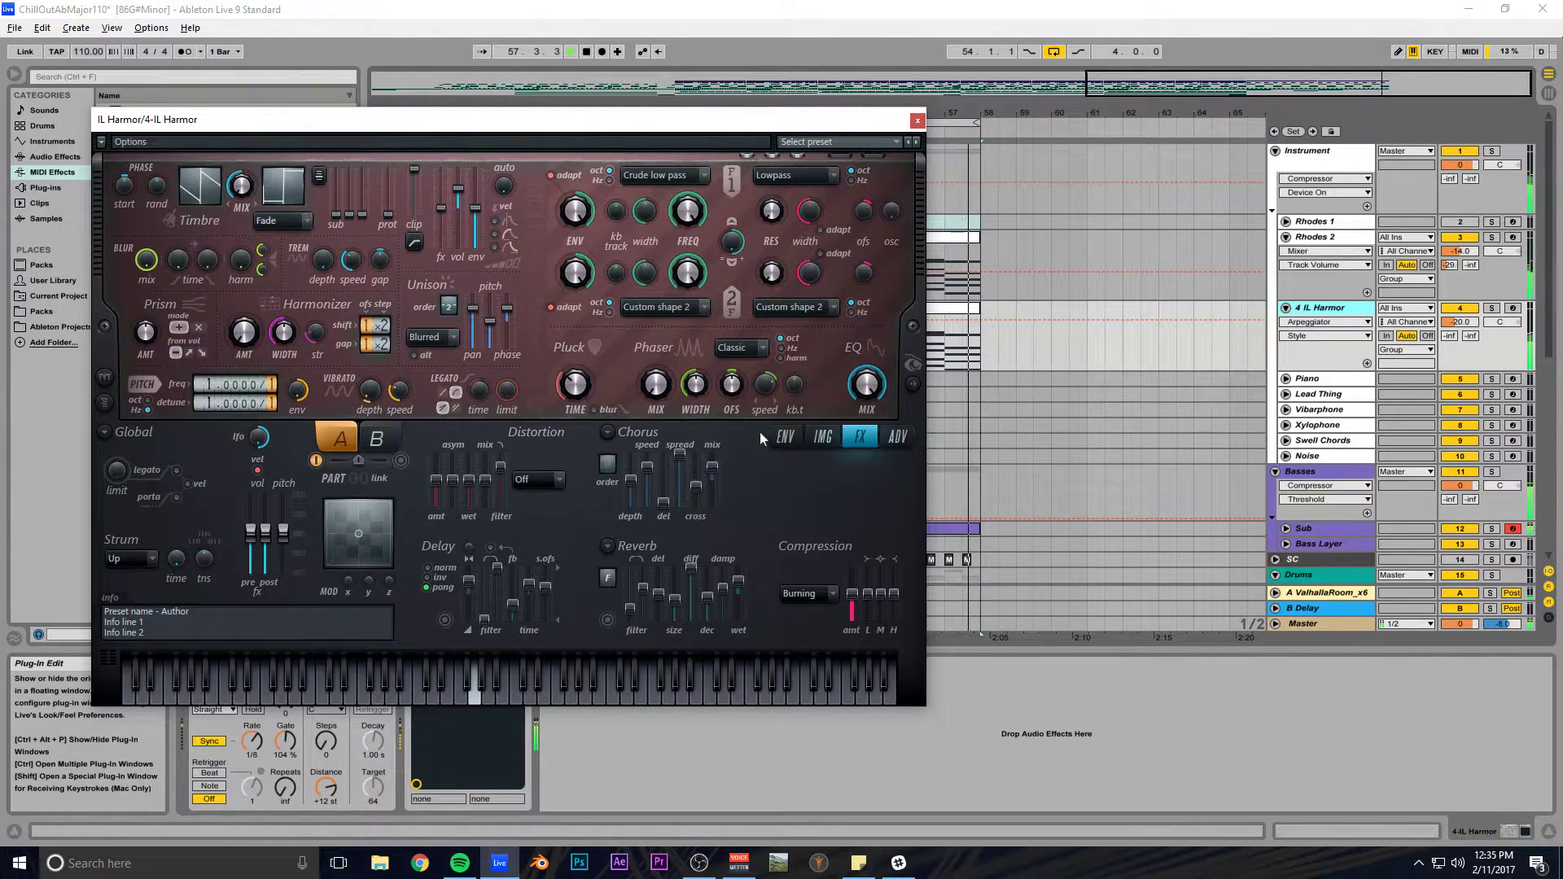
Reshape the volume envelope of Harmor's part A to an instant attack, full sustain and a gently curved release.
click(784, 436)
click(496, 441)
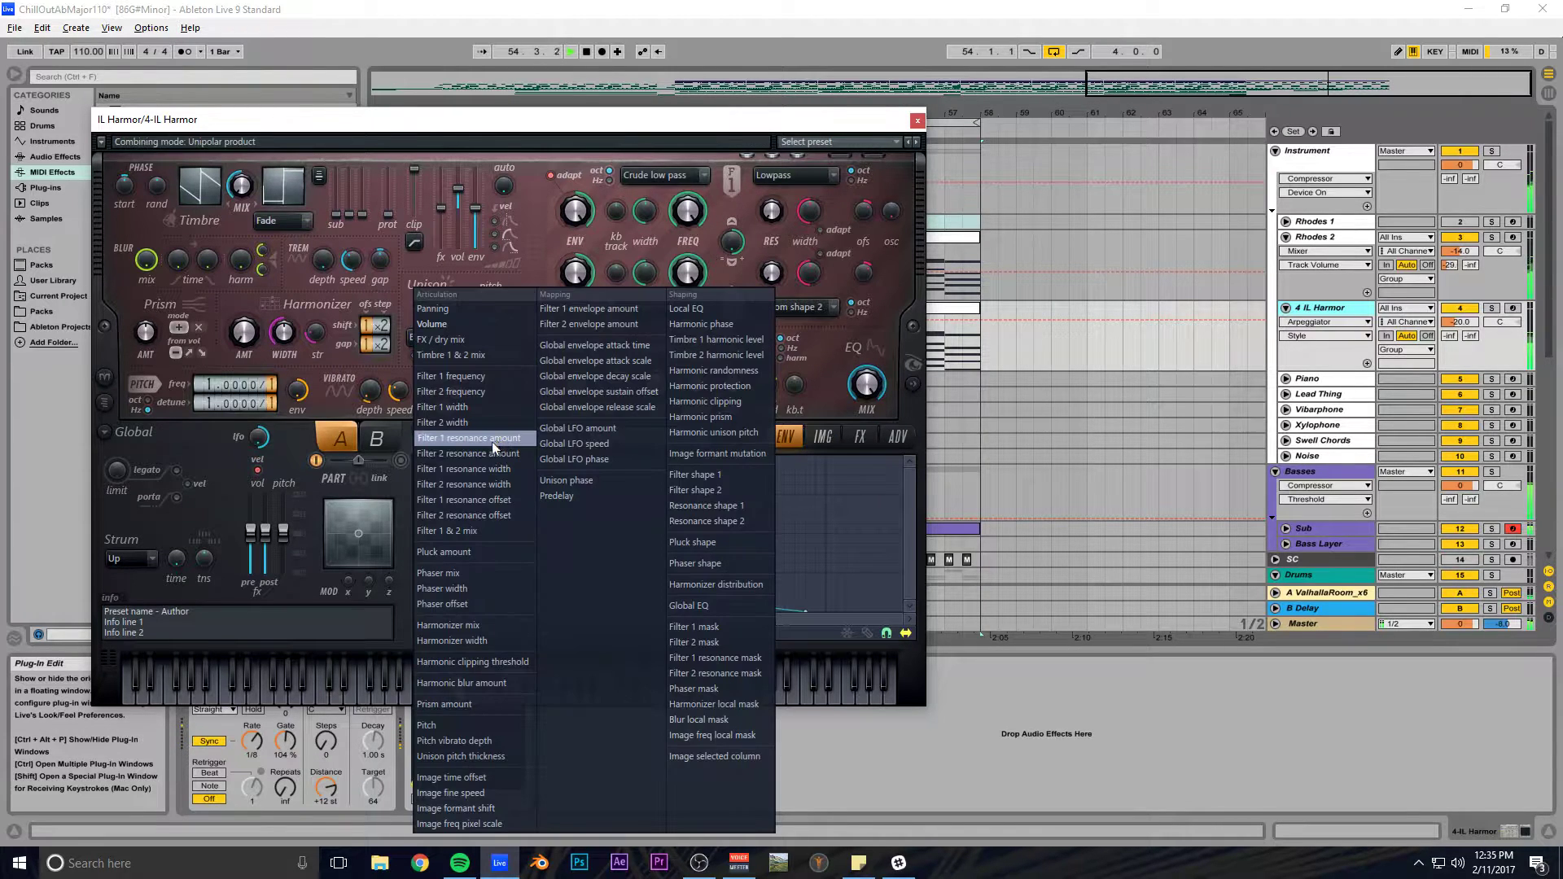
click(705, 103)
drag(645, 537, 417, 457)
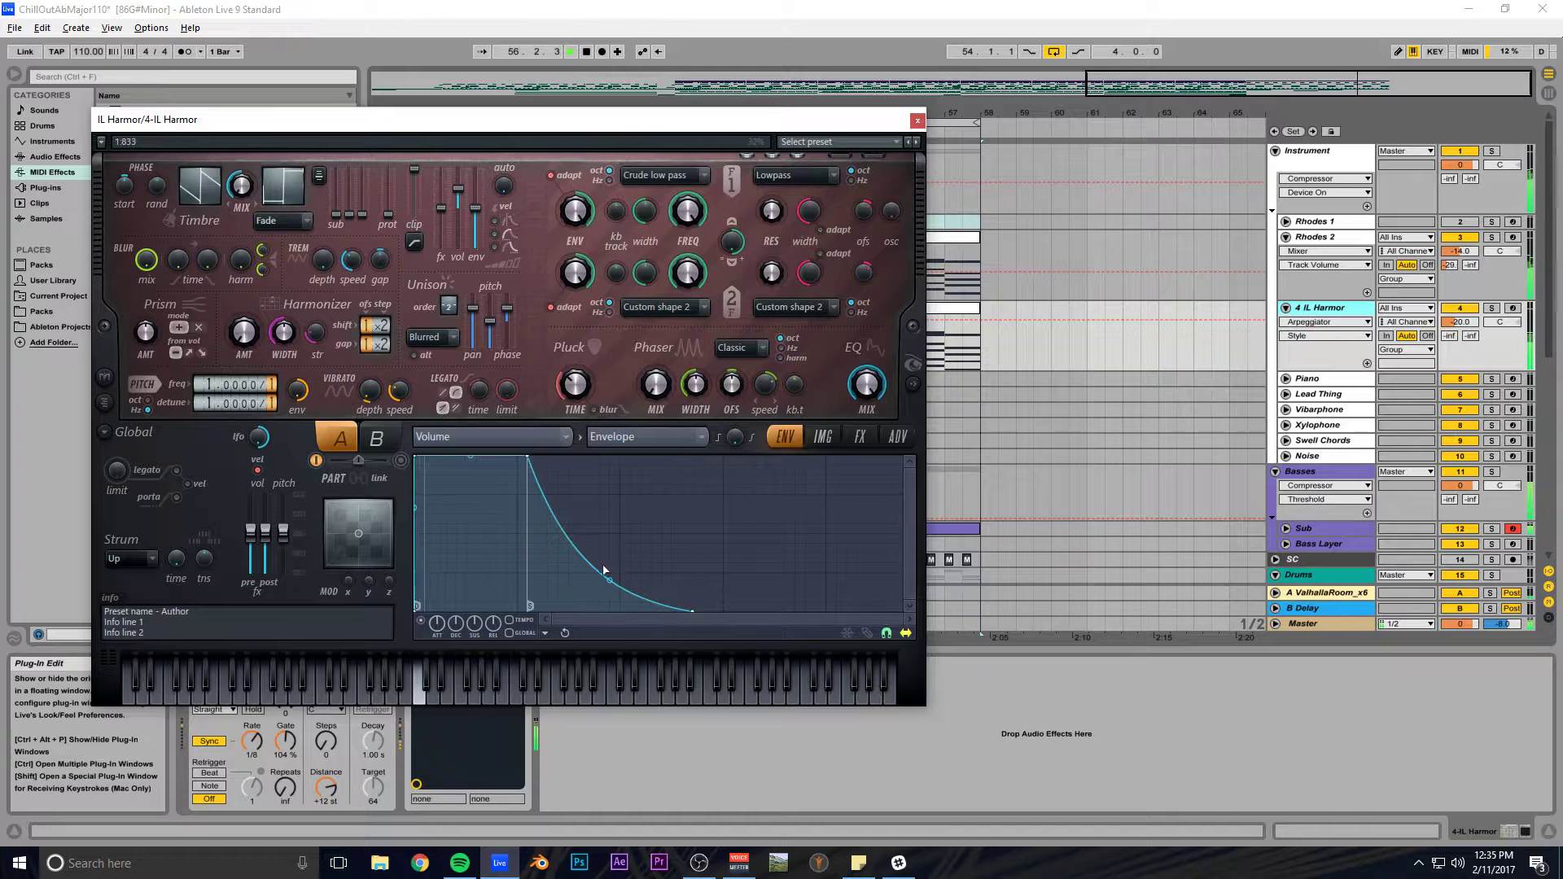
mouse_move(607, 576)
mouse_down()
mouse_move(609, 495)
mouse_move(610, 556)
mouse_up()
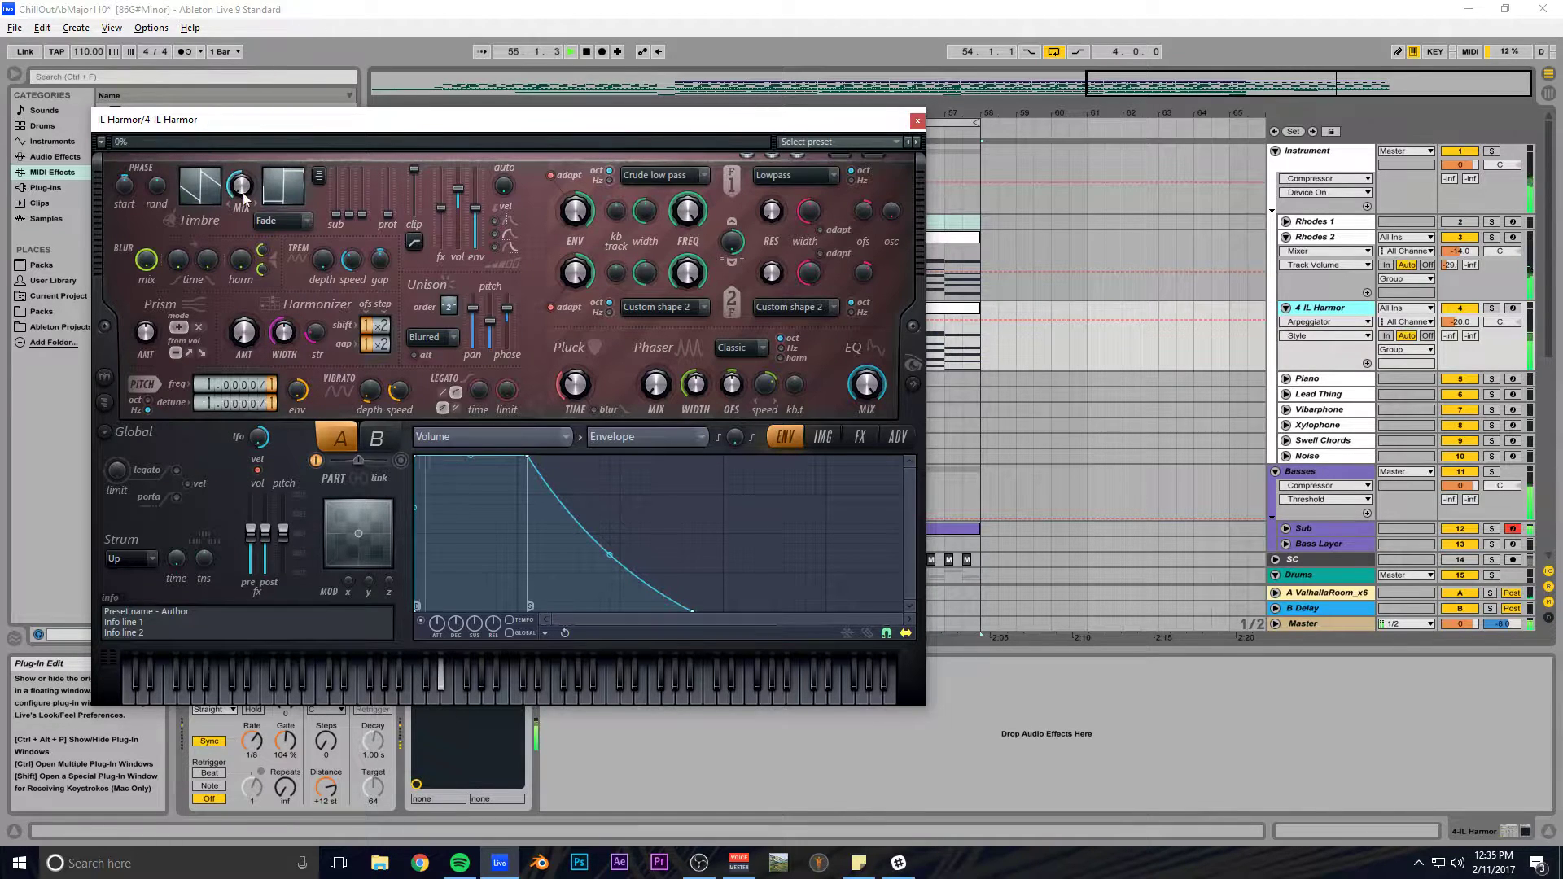
Give Harmor's part B a volume envelope with instant attack and full sustain, set its pitch frequency to 2, and save the set.
click(379, 440)
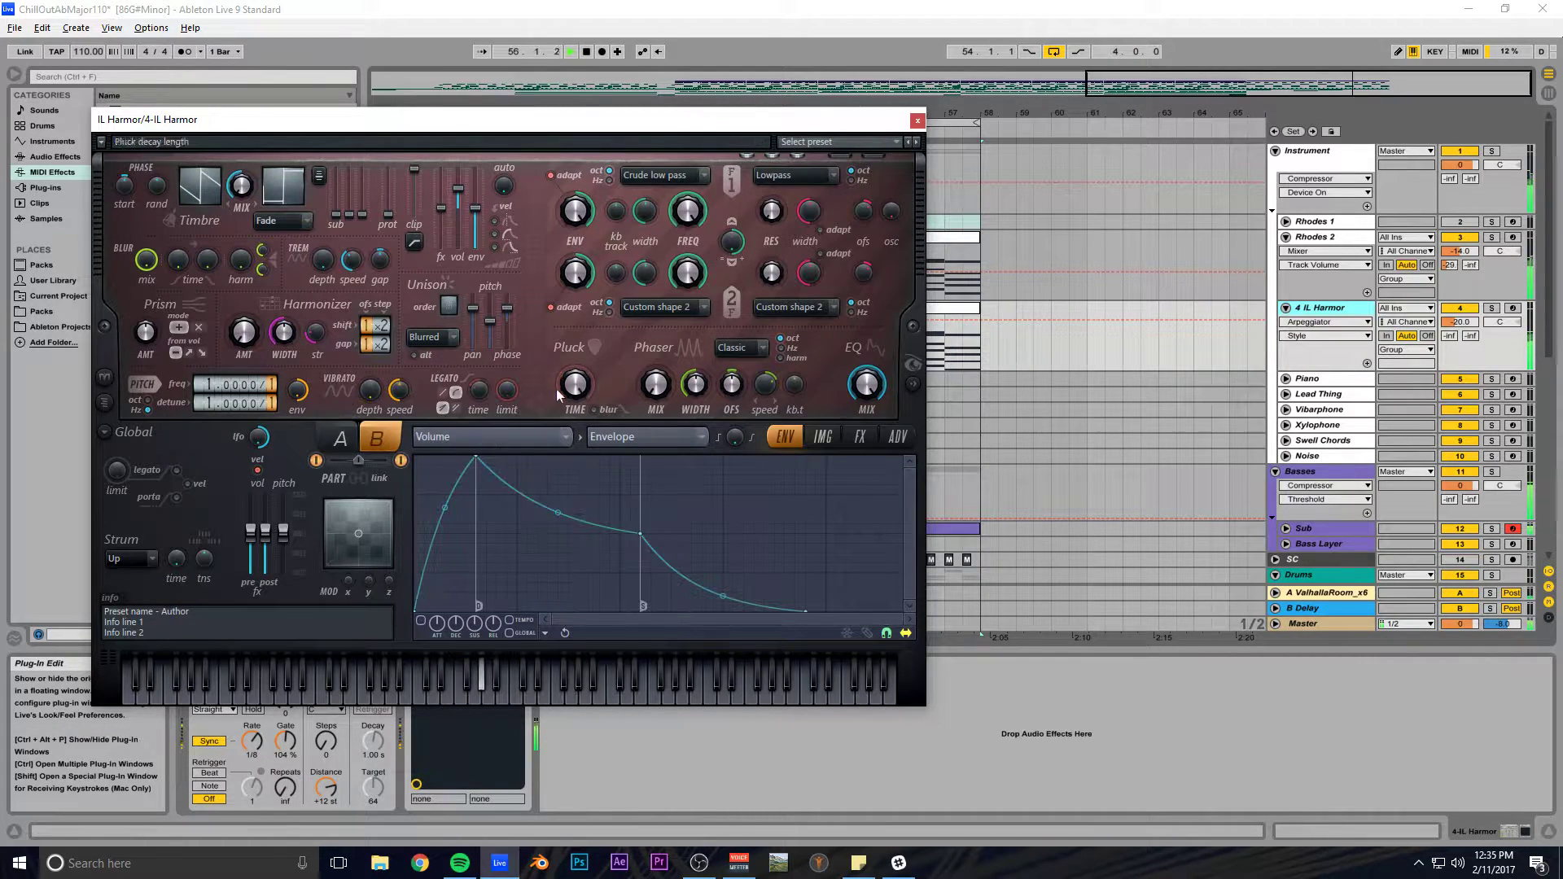
drag(476, 456, 414, 457)
drag(579, 533, 579, 455)
drag(661, 581, 639, 524)
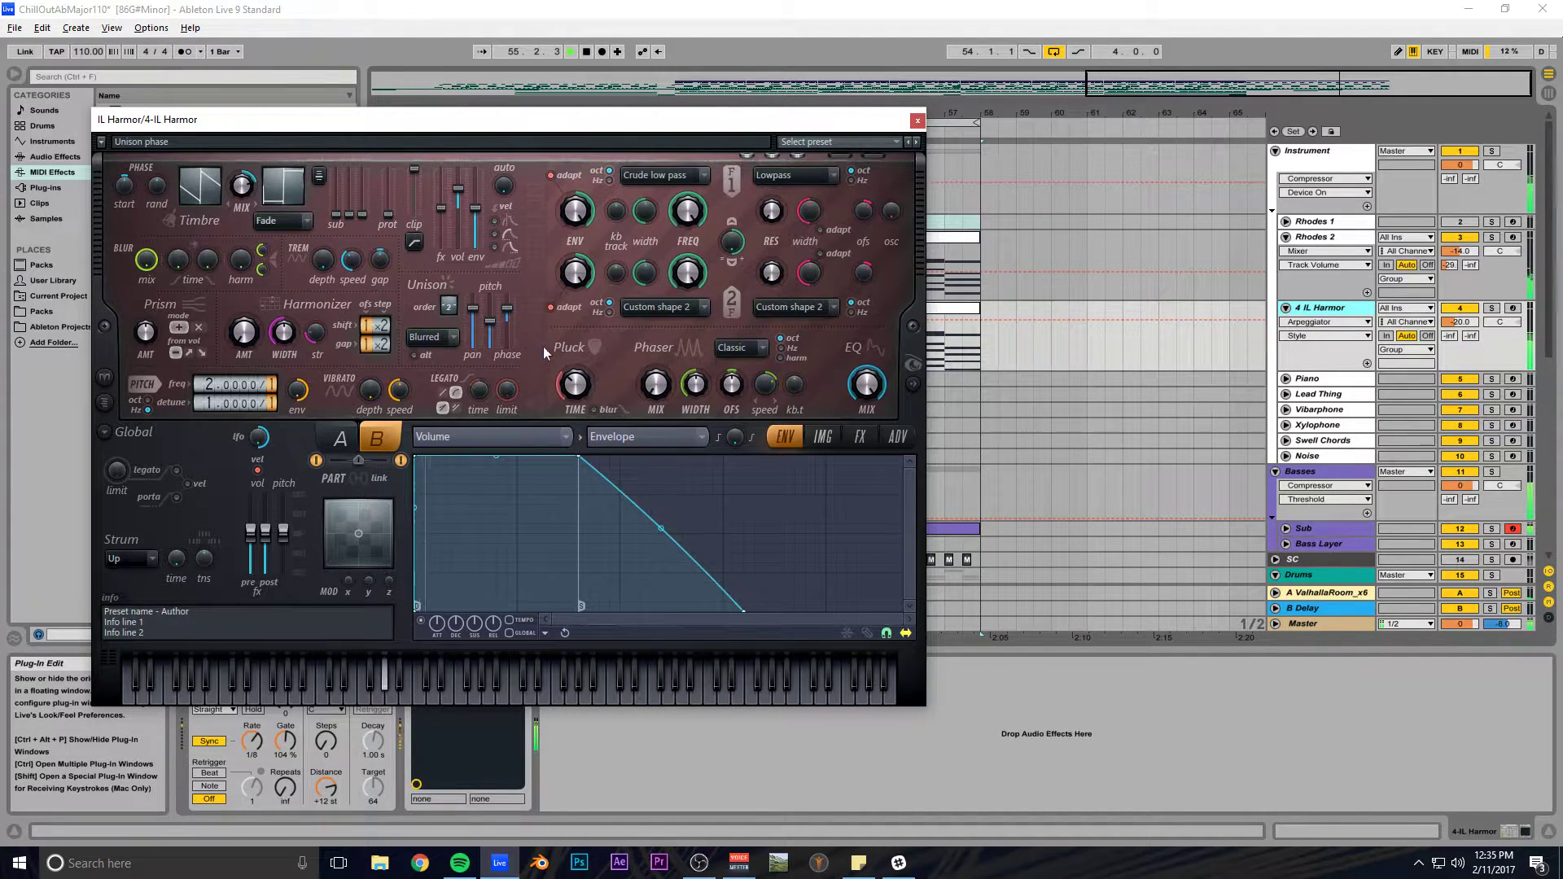
key(ctrl+s)
click(918, 120)
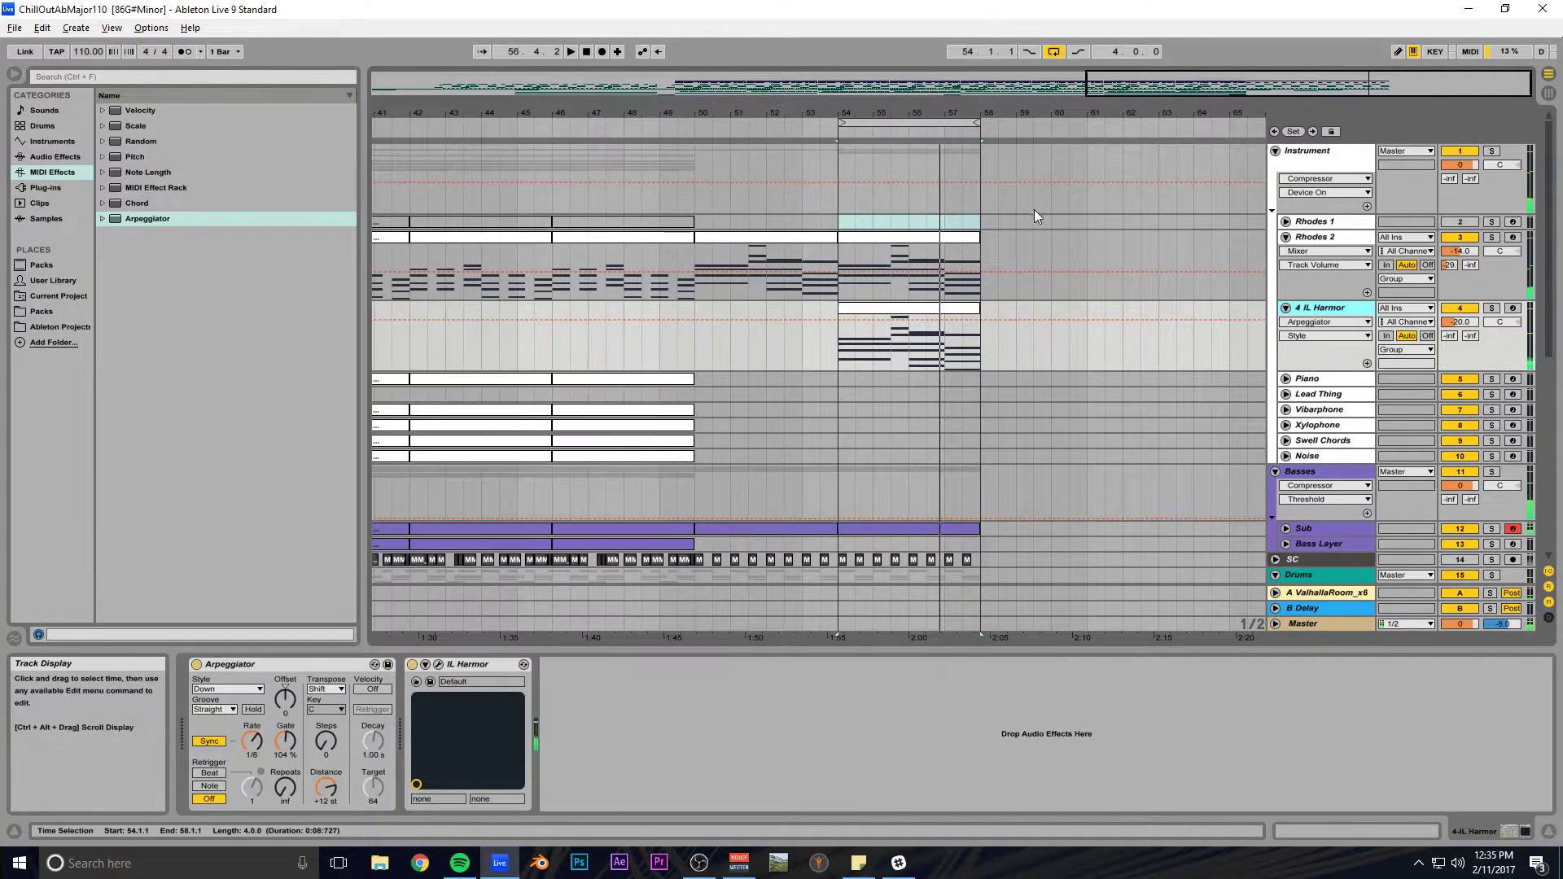
Solo the IL Harmor track, set its volume to -24 dB and save the set.
drag(1148, 106, 1106, 161)
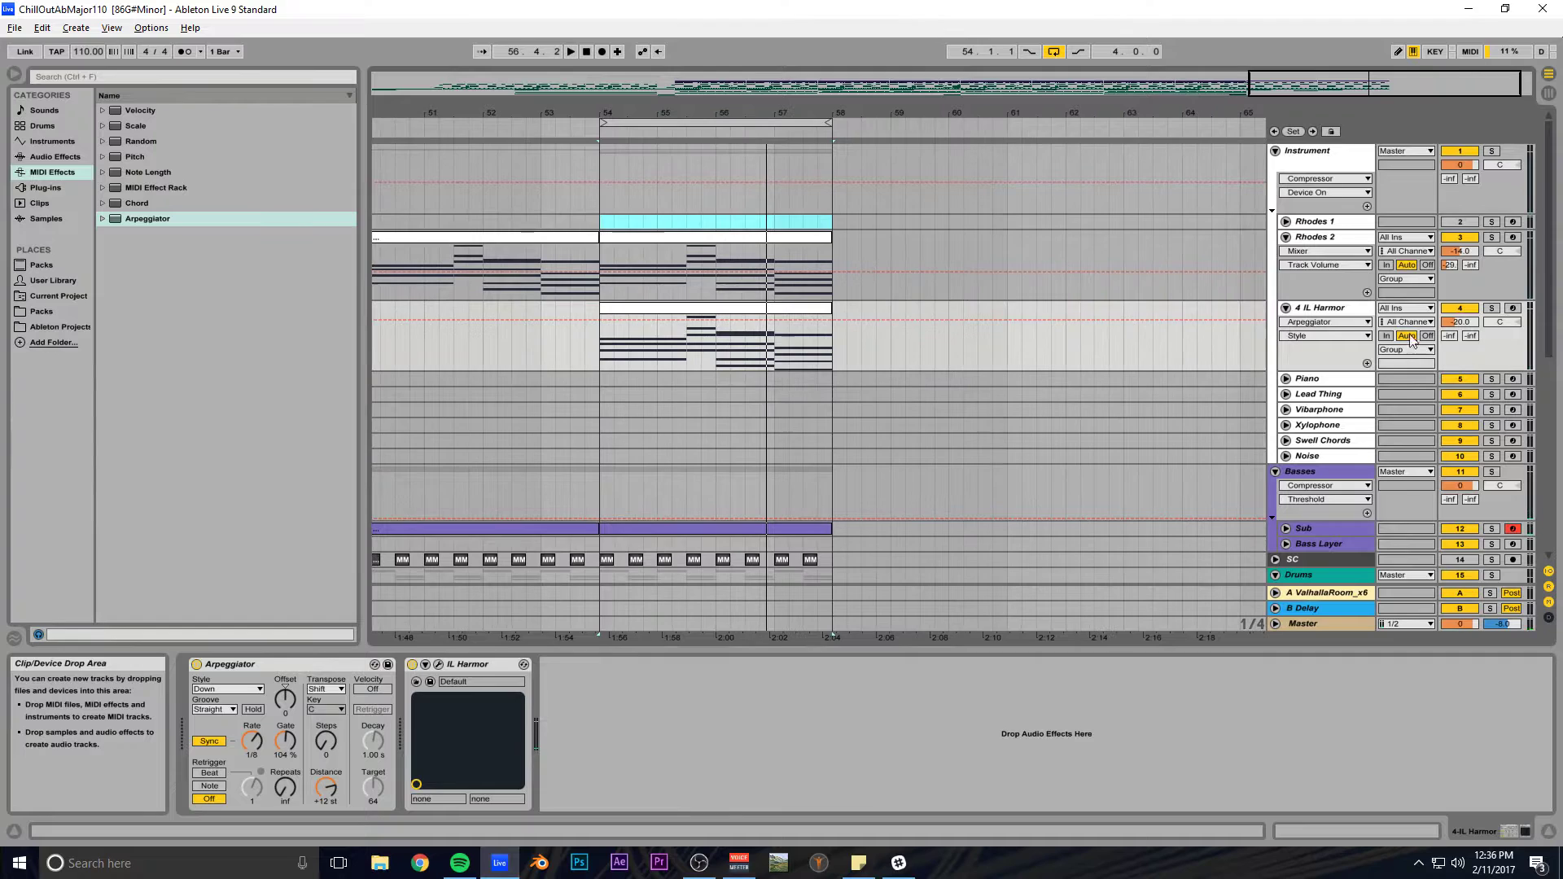
click(1491, 308)
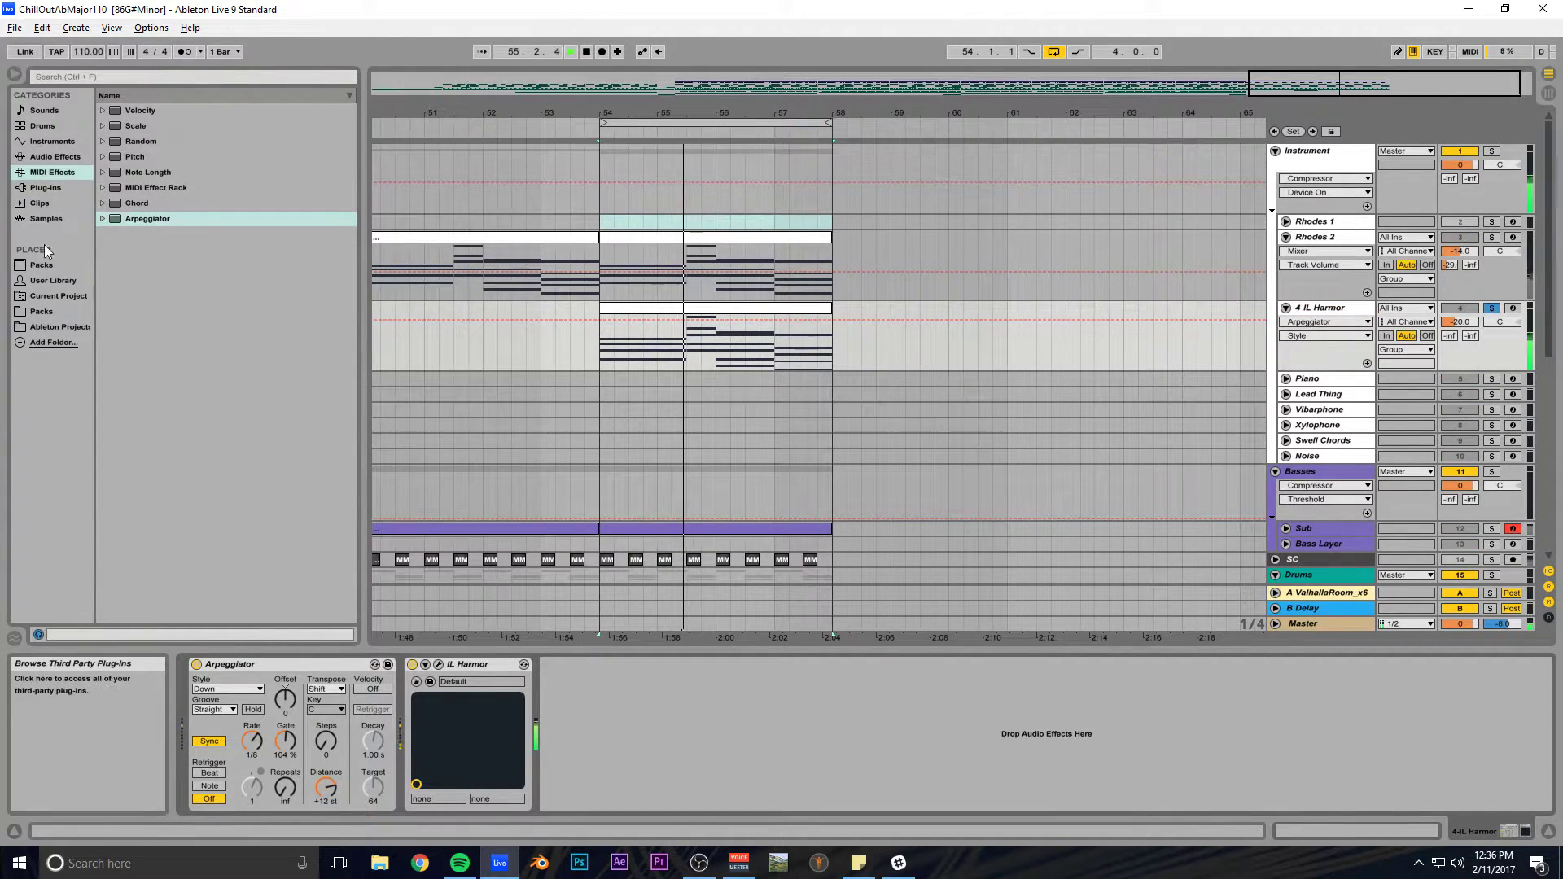
click(56, 188)
click(1465, 323)
text(-24)
key(Return)
key(ctrl+s)
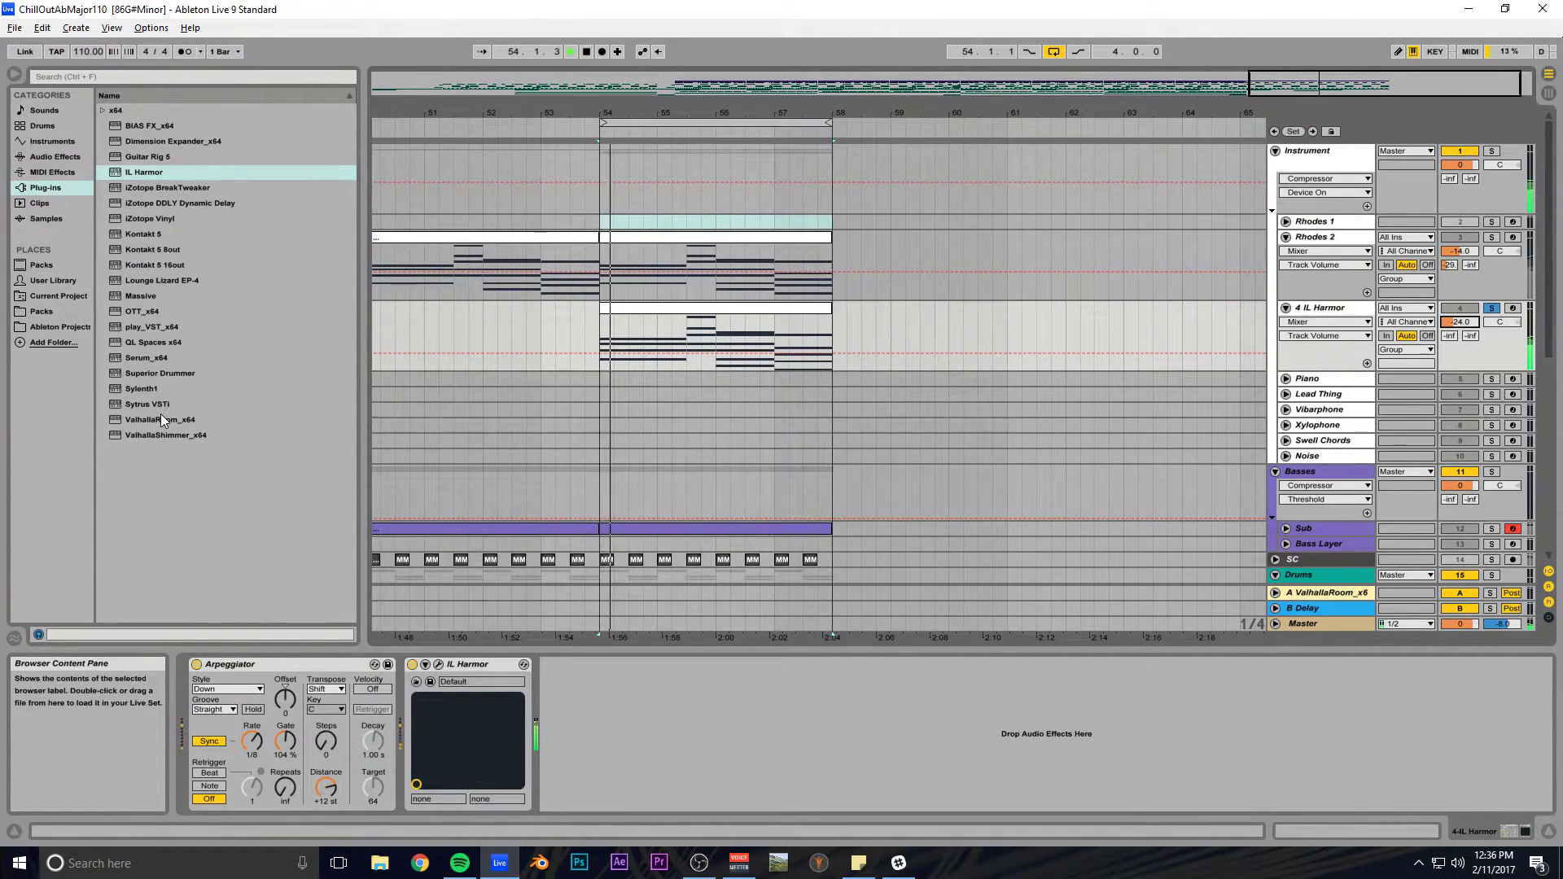
Add ValhallaRoom to the IL Harmor track with mix 36.9 %, high cut 14180 Hz and an adjusted decay, and save the set.
double_click(160, 418)
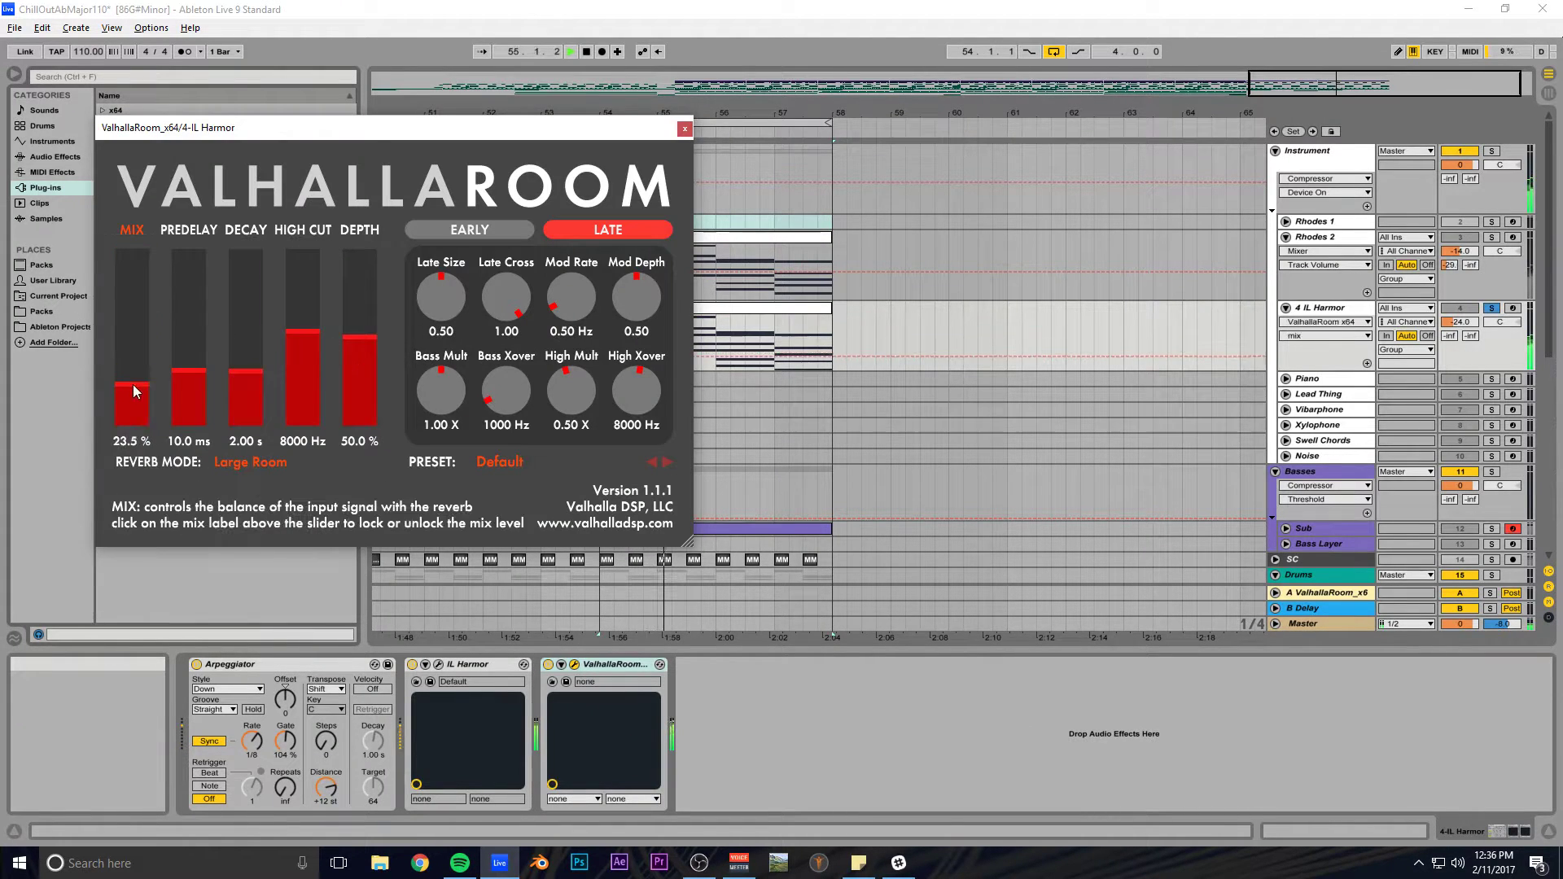
drag(134, 363, 135, 360)
drag(300, 319, 302, 259)
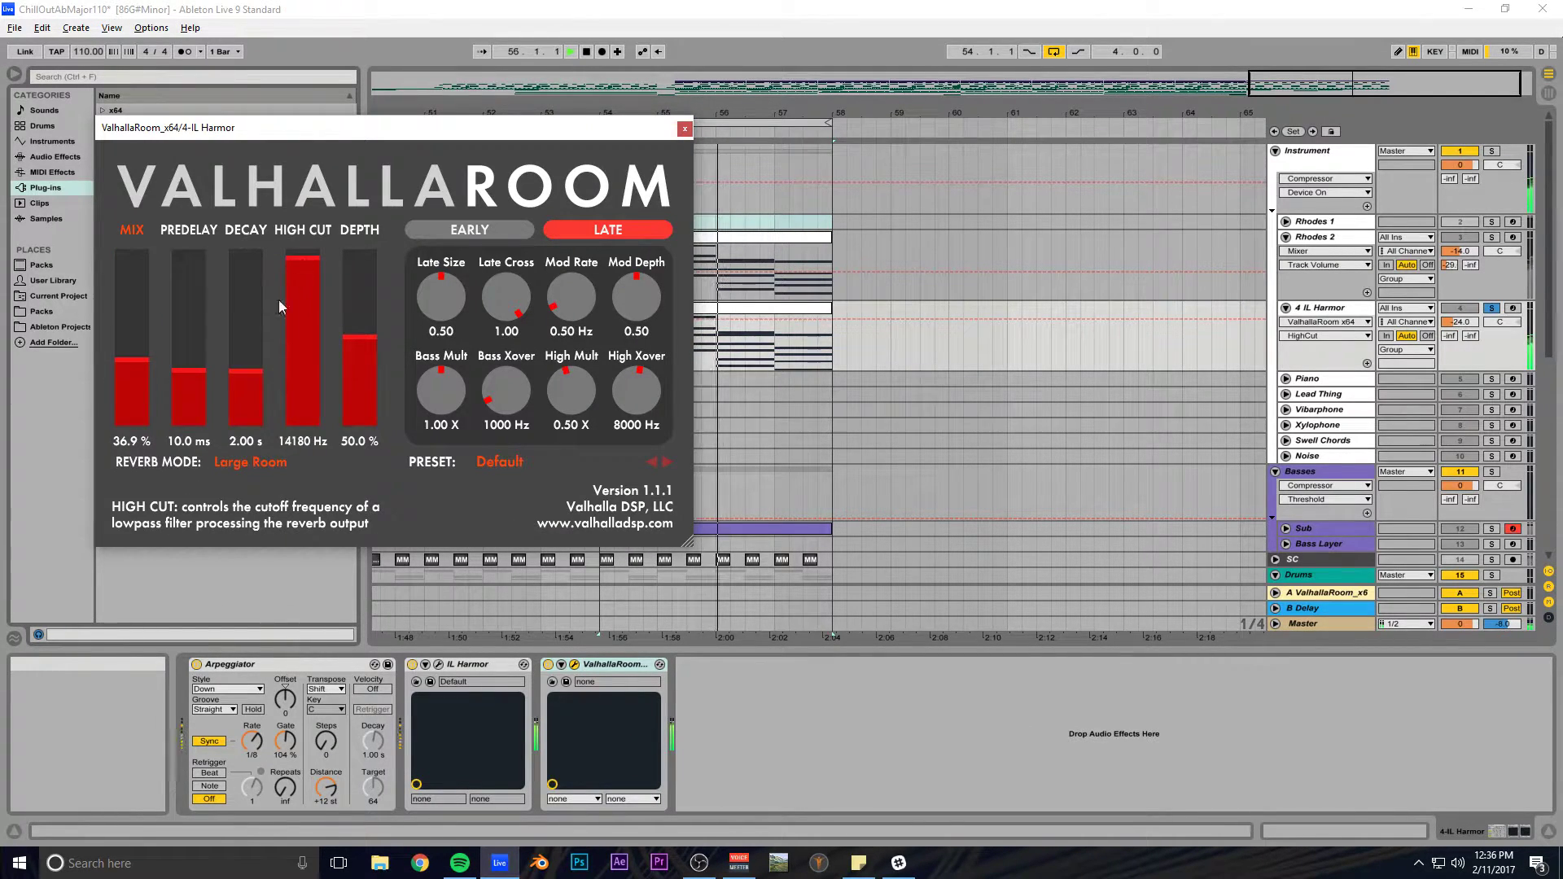
drag(249, 371, 249, 367)
click(685, 129)
key(ctrl+s)
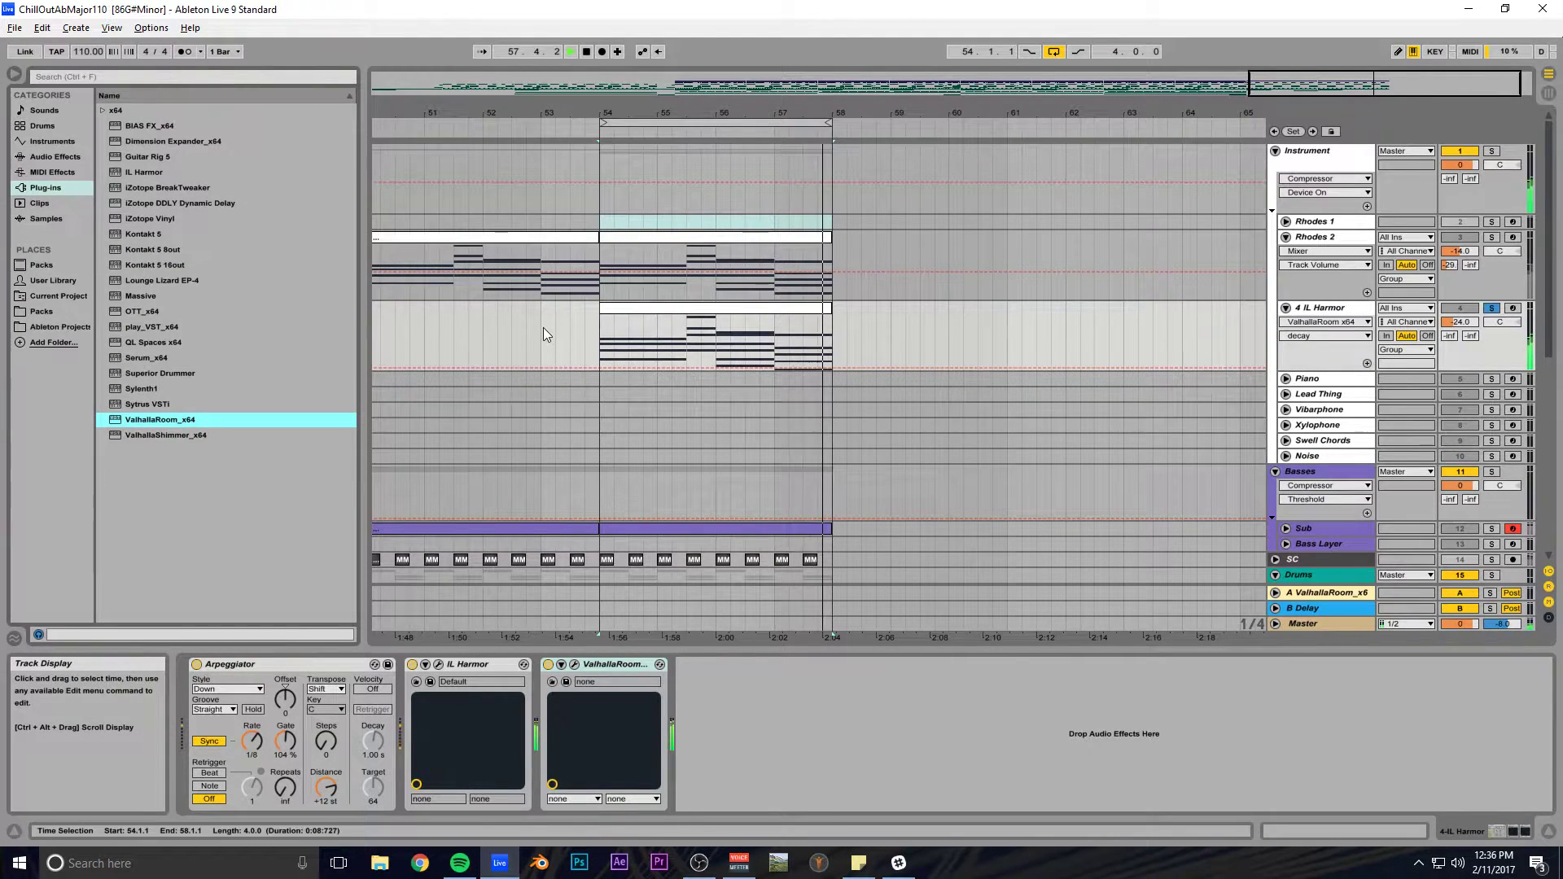
Try a Filter Delay on the IL Harmor track and remove it.
click(54, 157)
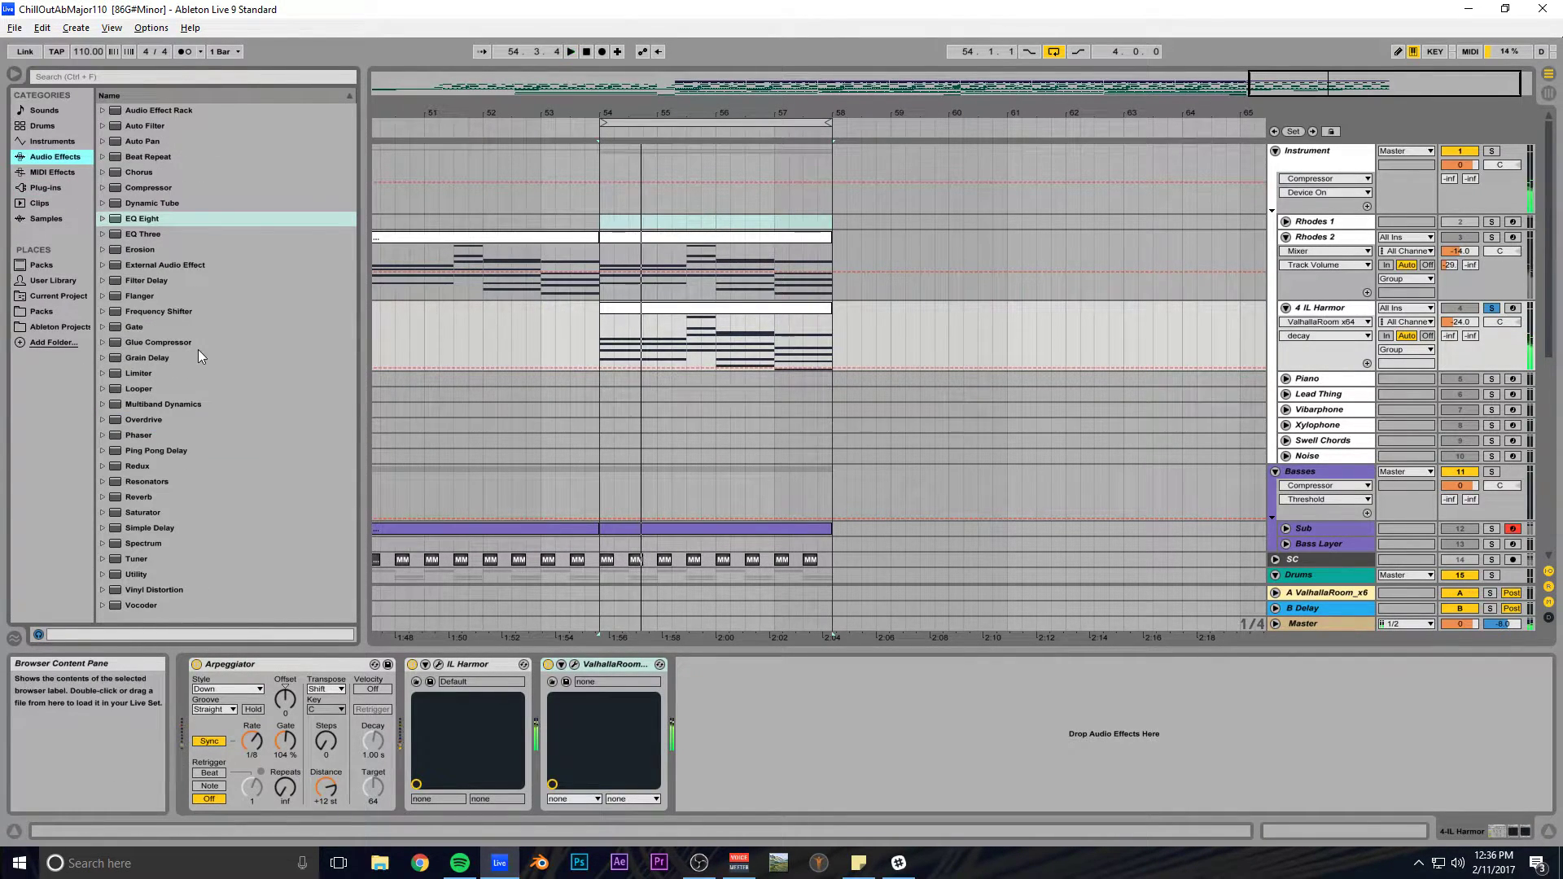
double_click(149, 282)
key(space)
key(space)
click(941, 664)
key(Delete)
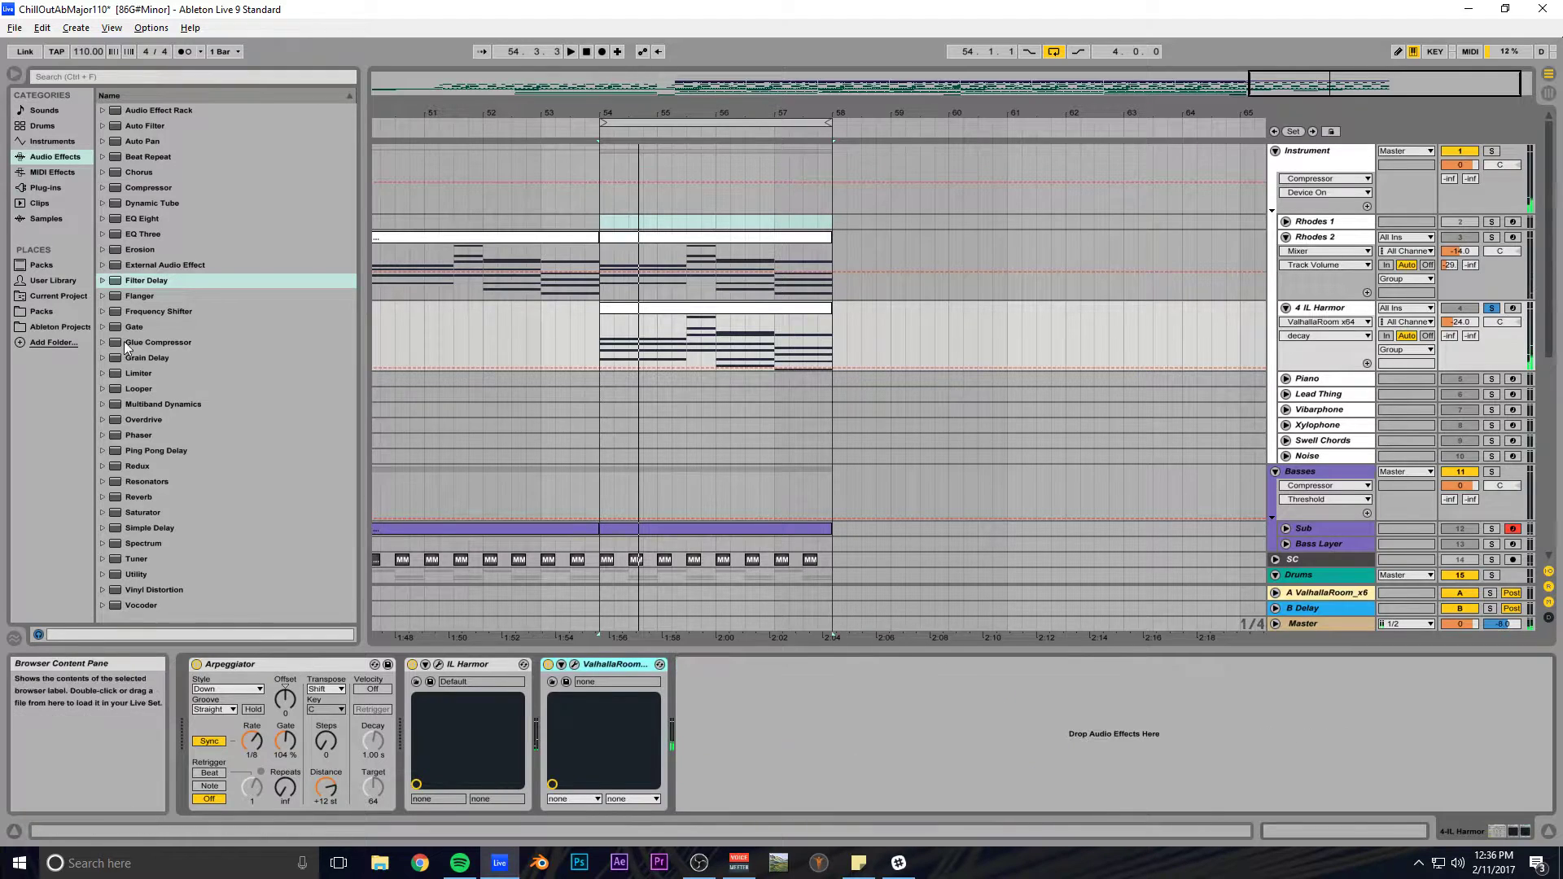
Add a Ping Pong Delay with 45 % feedback and 38 % dry/wet to the IL Harmor track, audition it and unsolo the track.
double_click(157, 446)
key(space)
drag(701, 789, 743, 809)
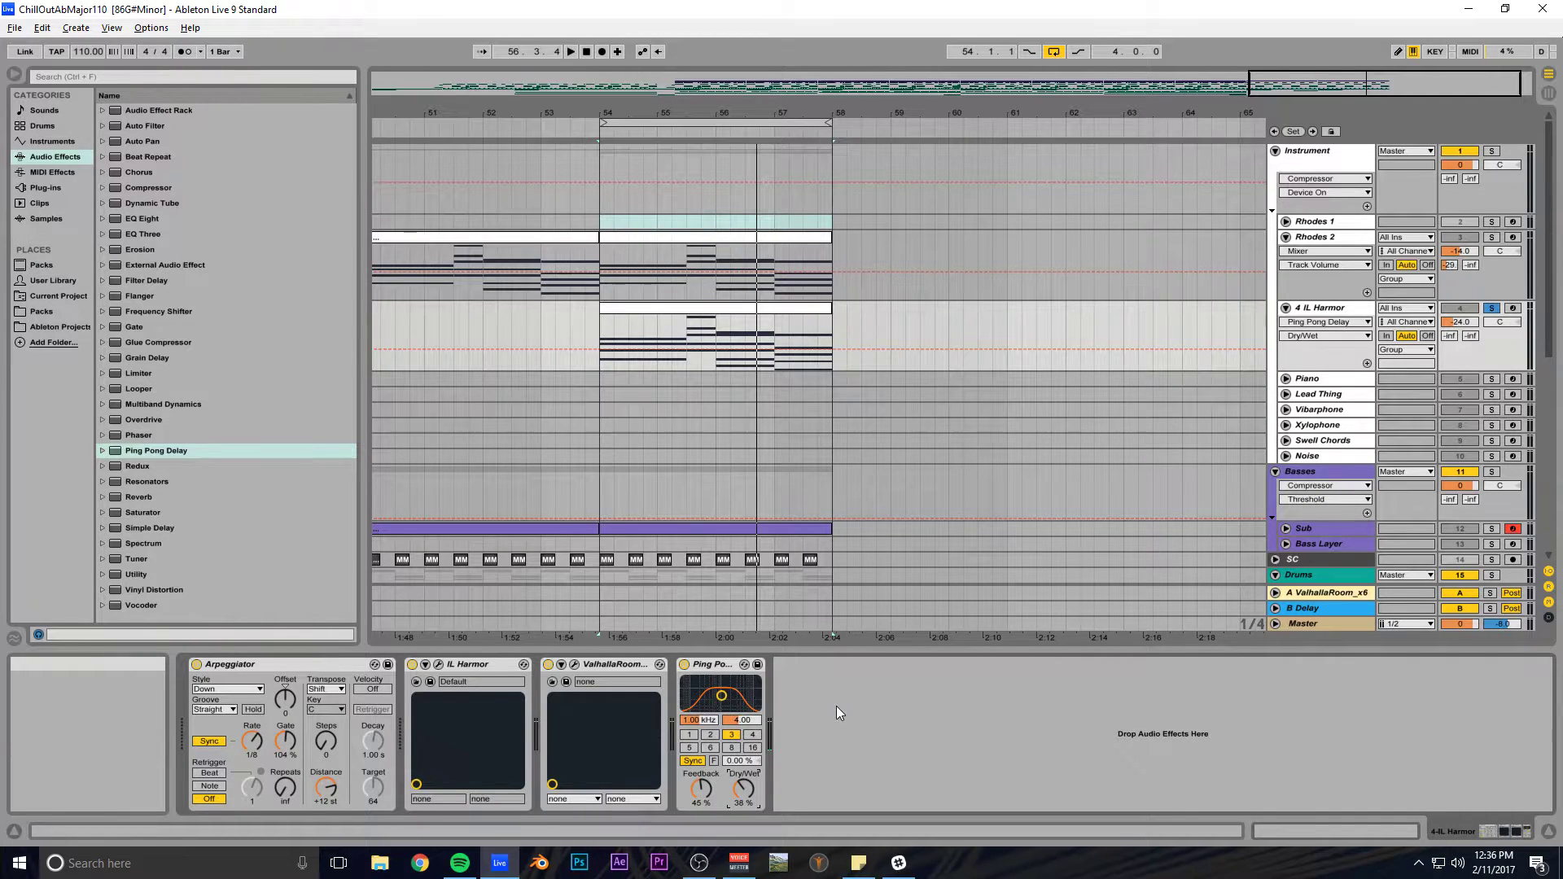
key(space)
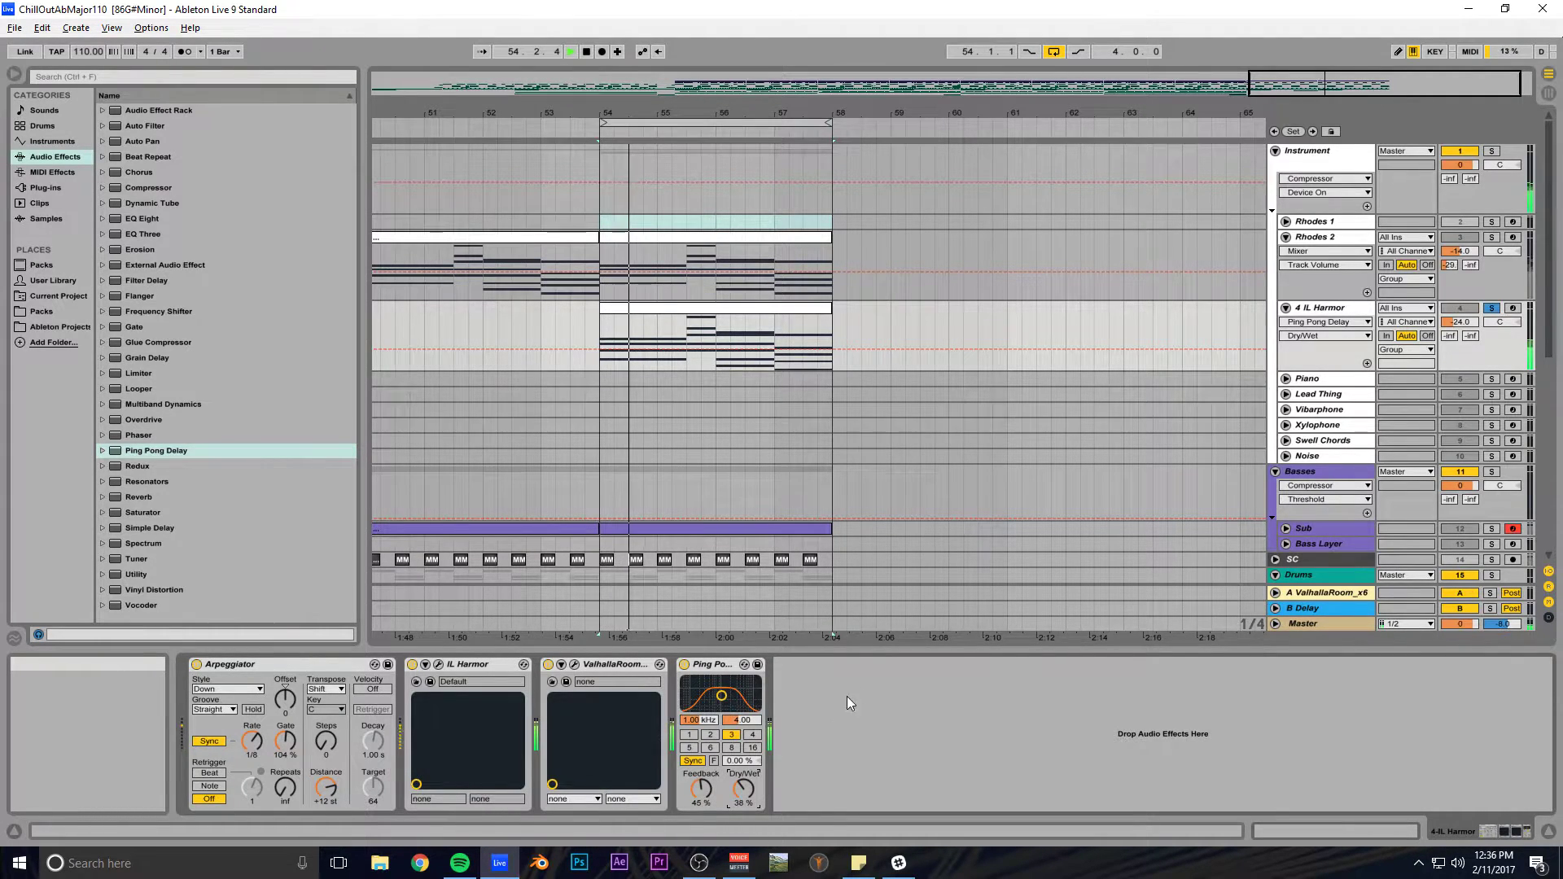
click(1492, 309)
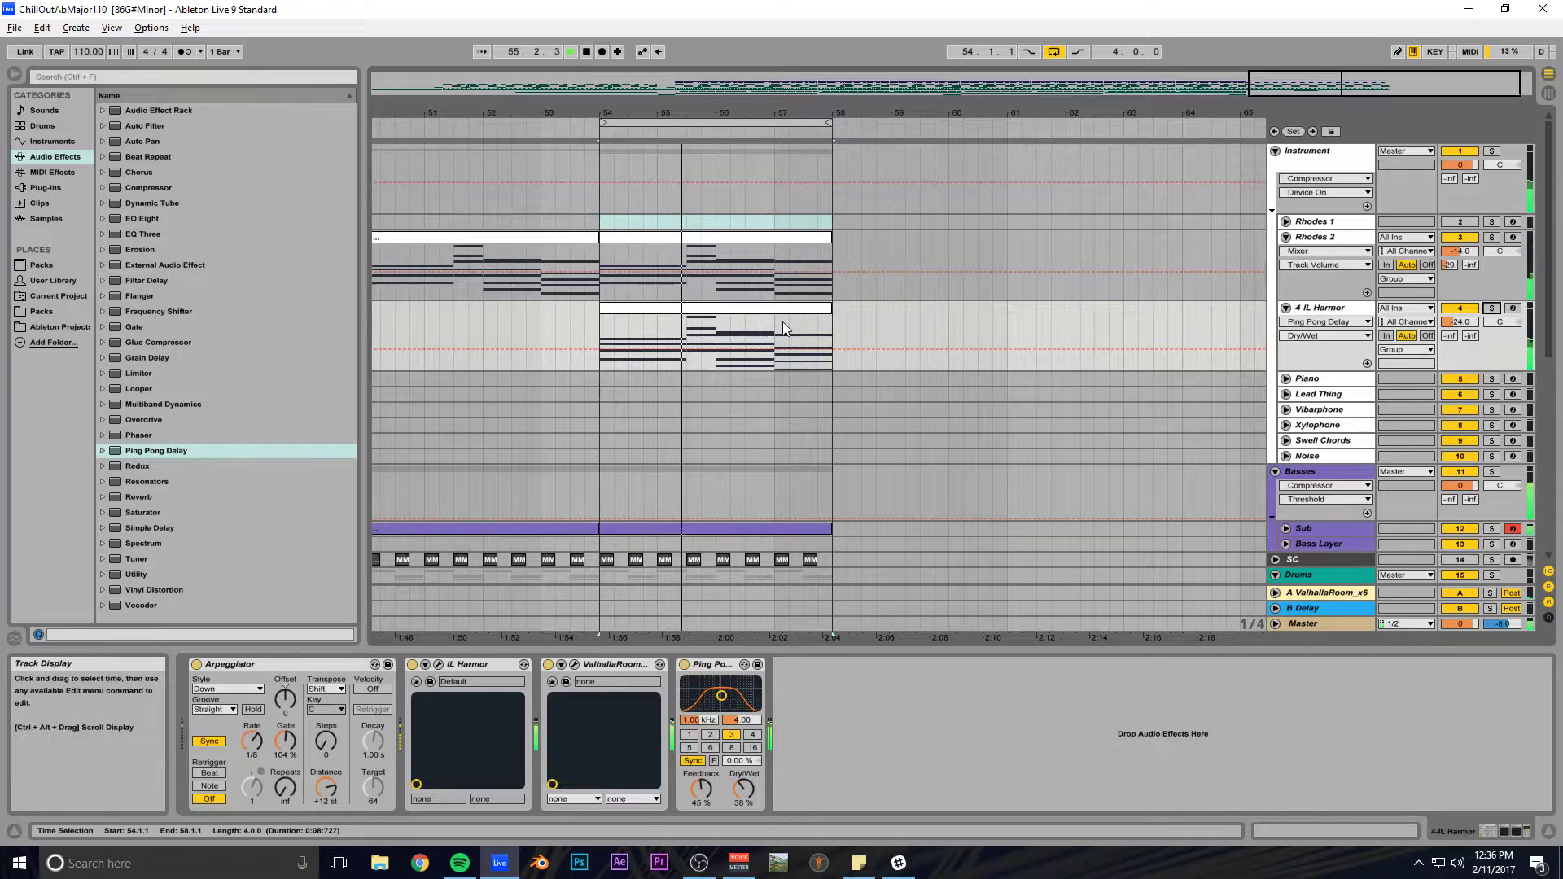
Play the arrangement from bar 46 to hear the transition into the new section.
drag(1292, 88, 1186, 89)
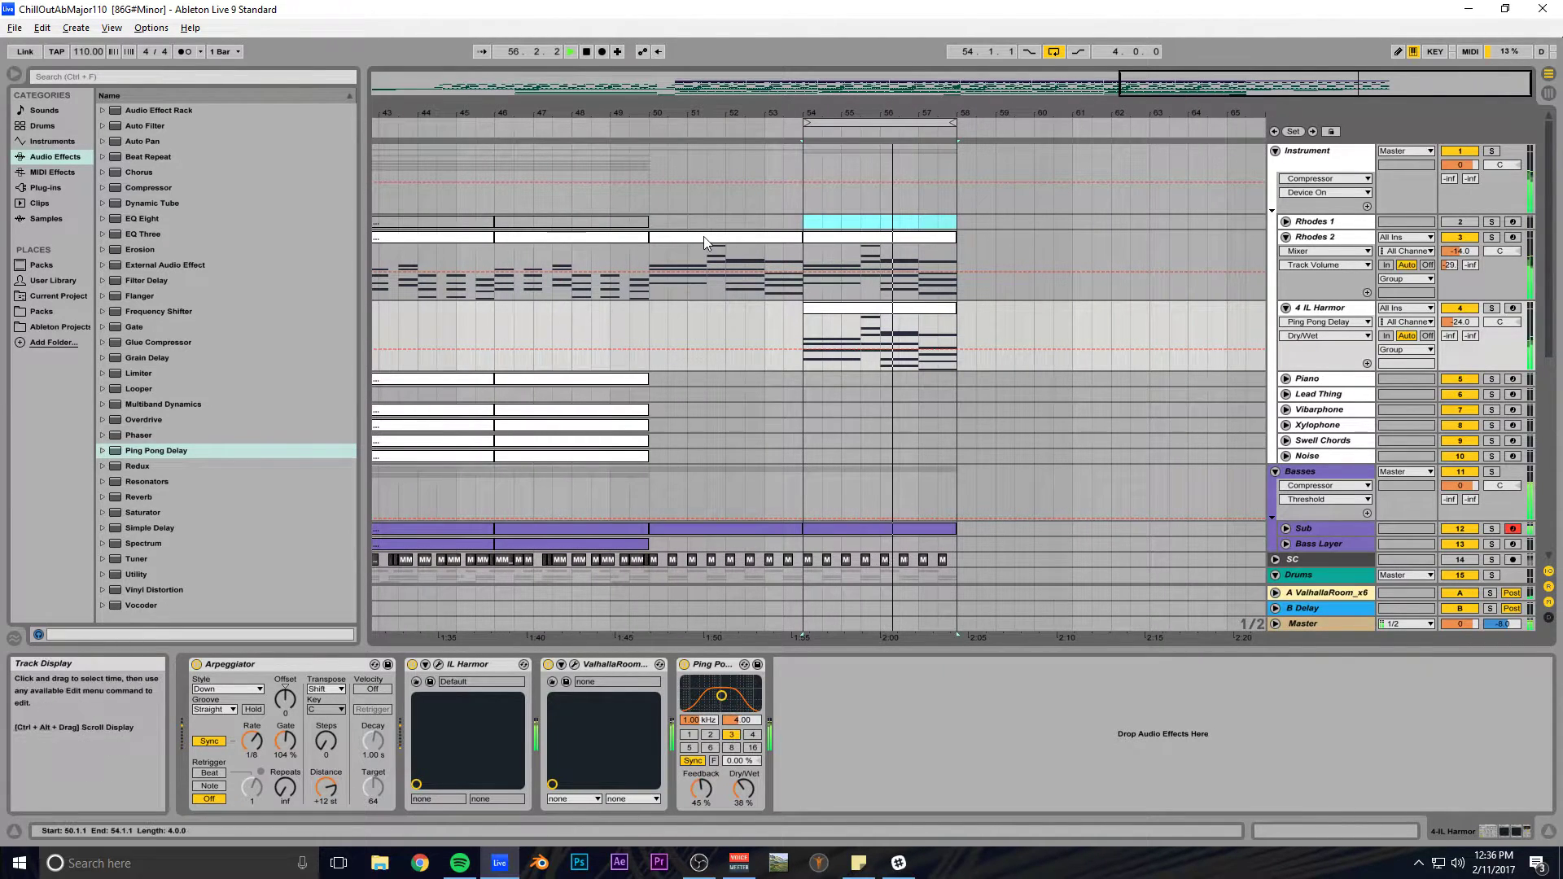
click(823, 227)
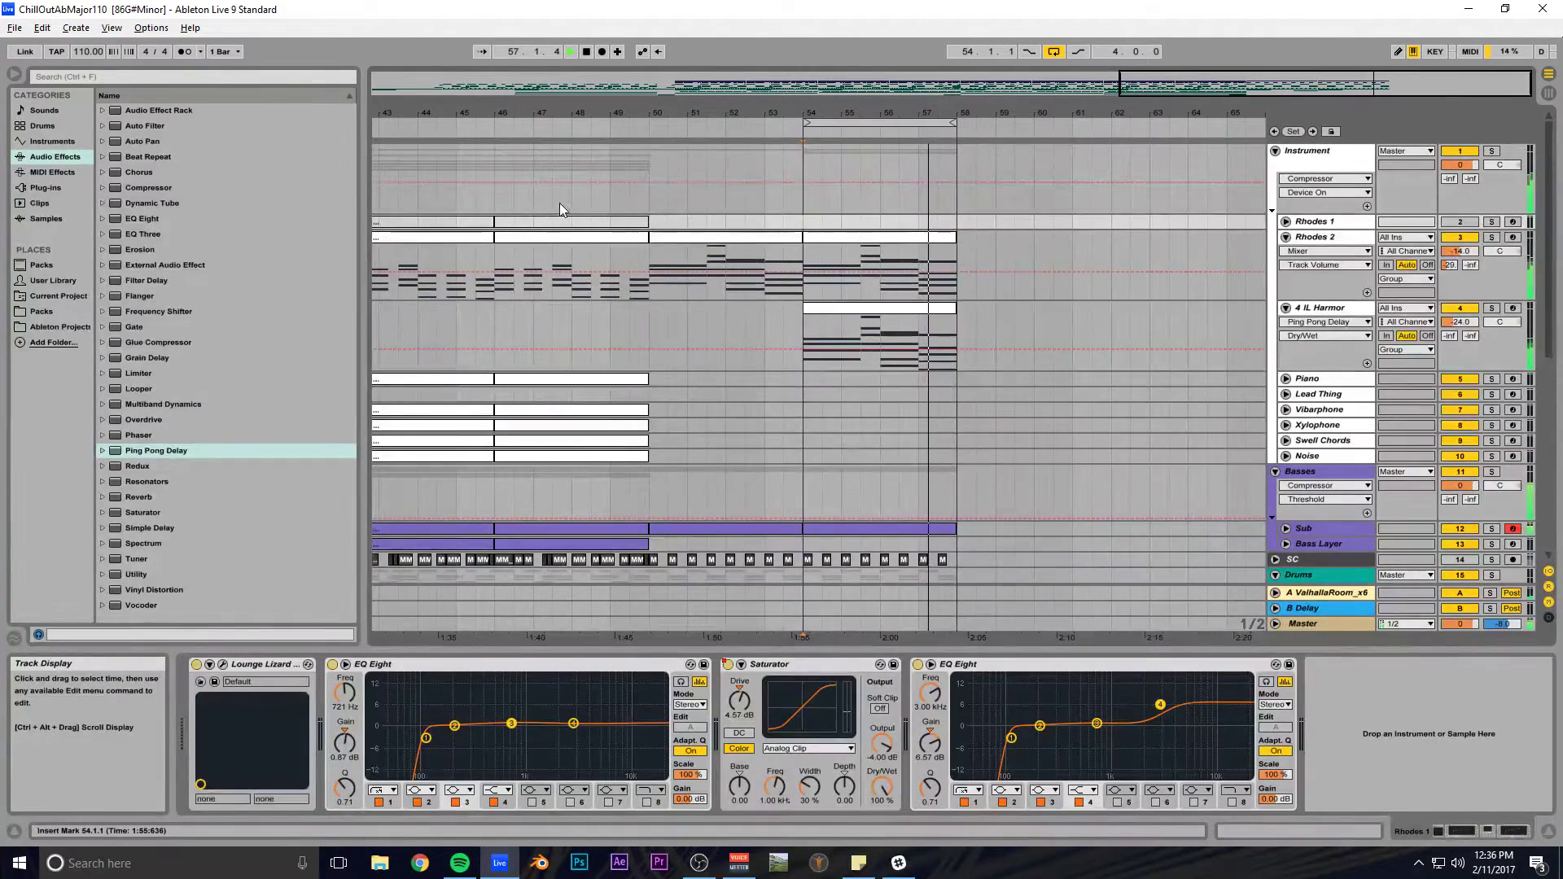
key(space)
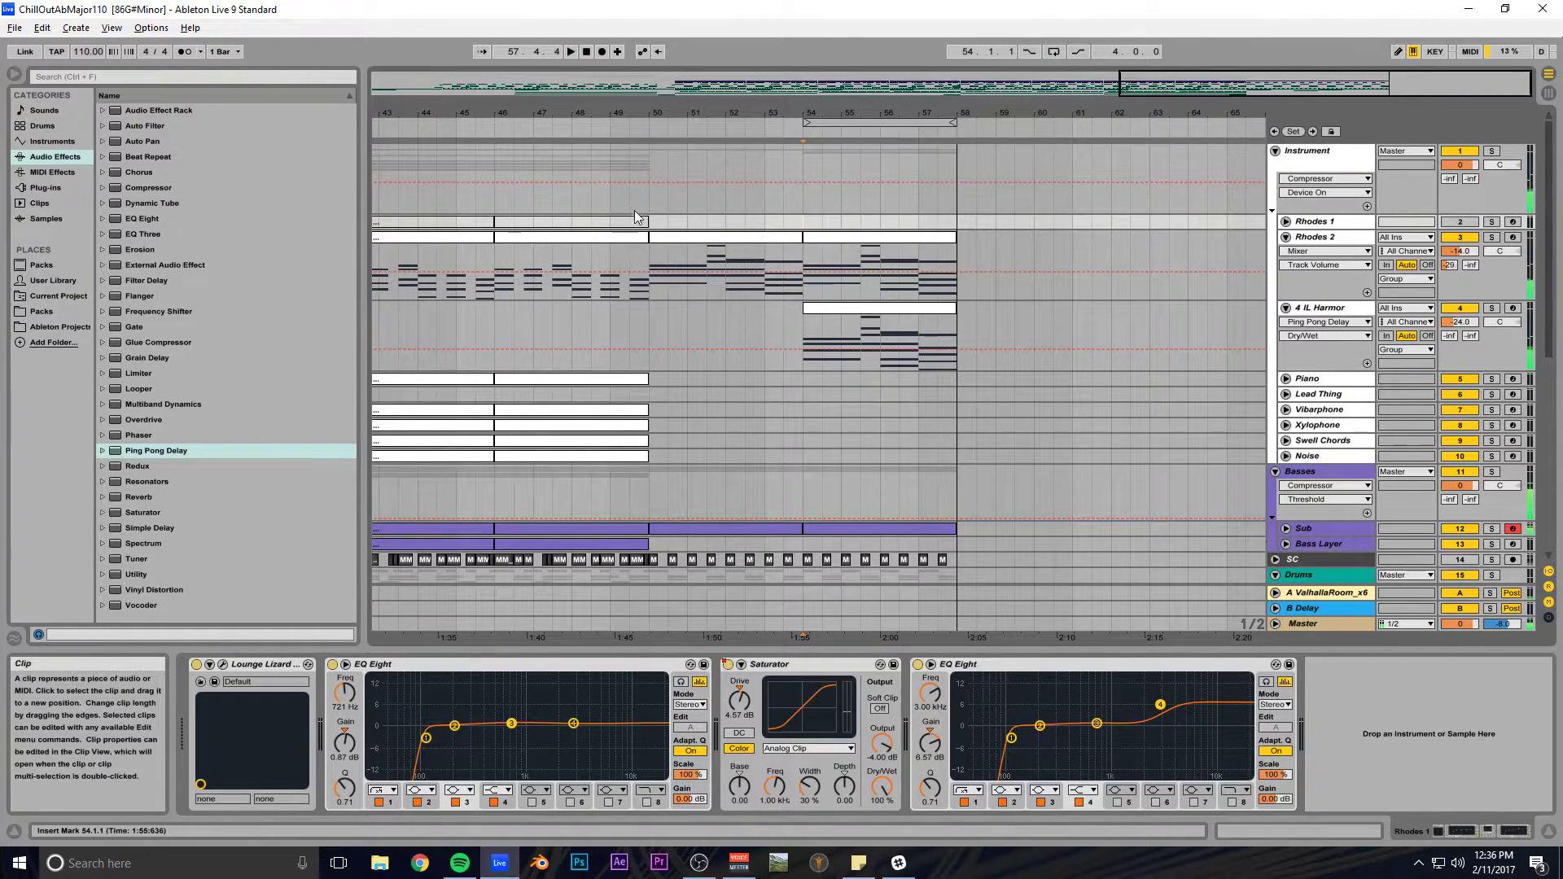
click(491, 200)
key(space)
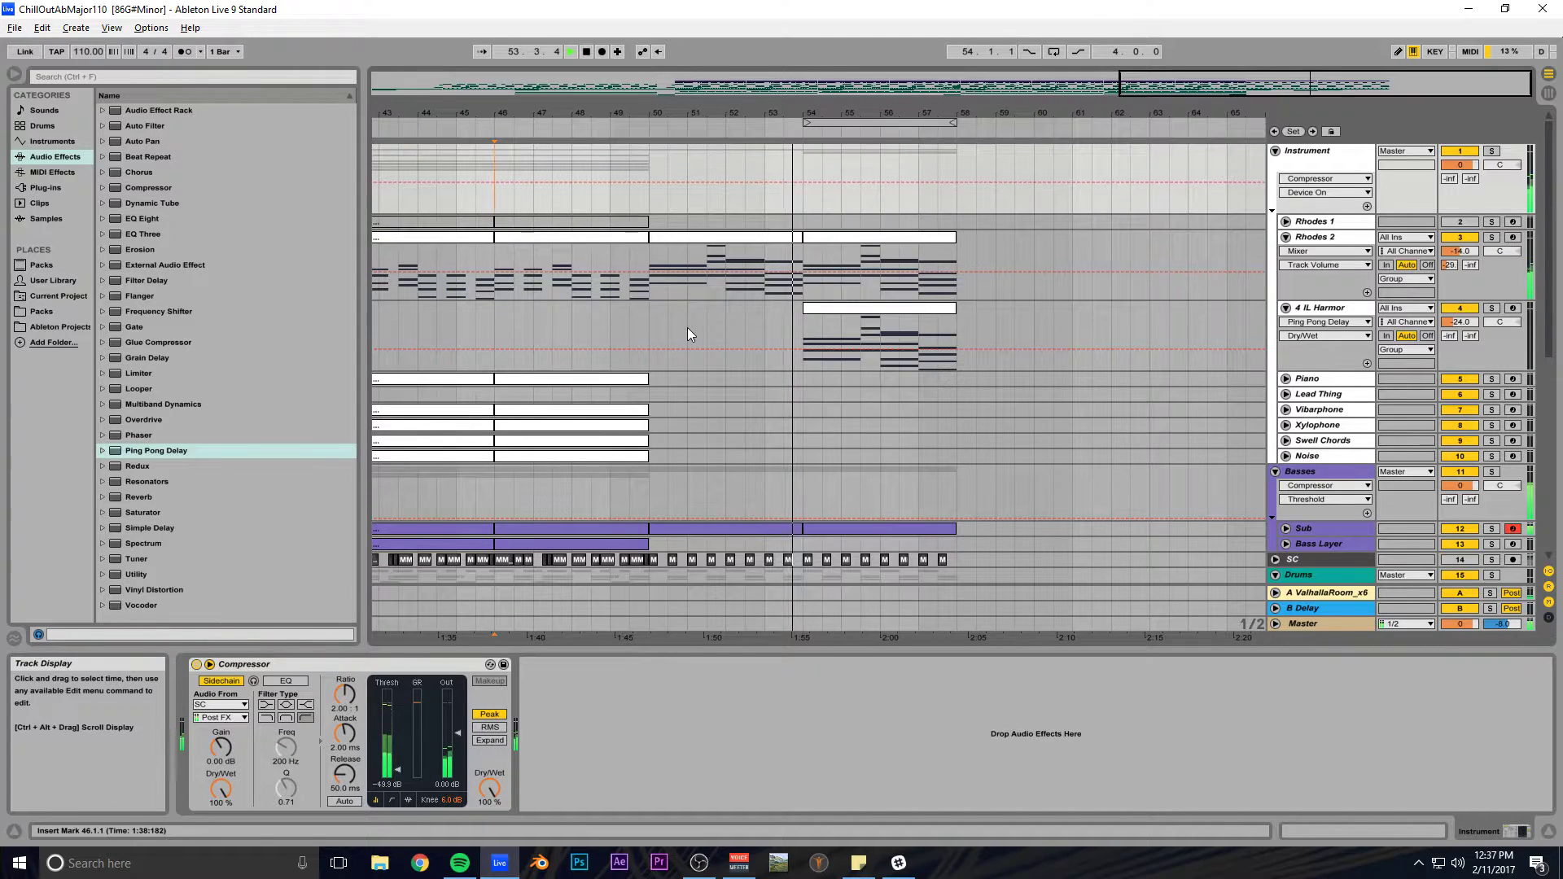
Copy the Harmor clip from bar 54 to bar 50 and add an Auto Filter to its track with the frequency at 19.9 kHz.
drag(871, 314, 720, 309)
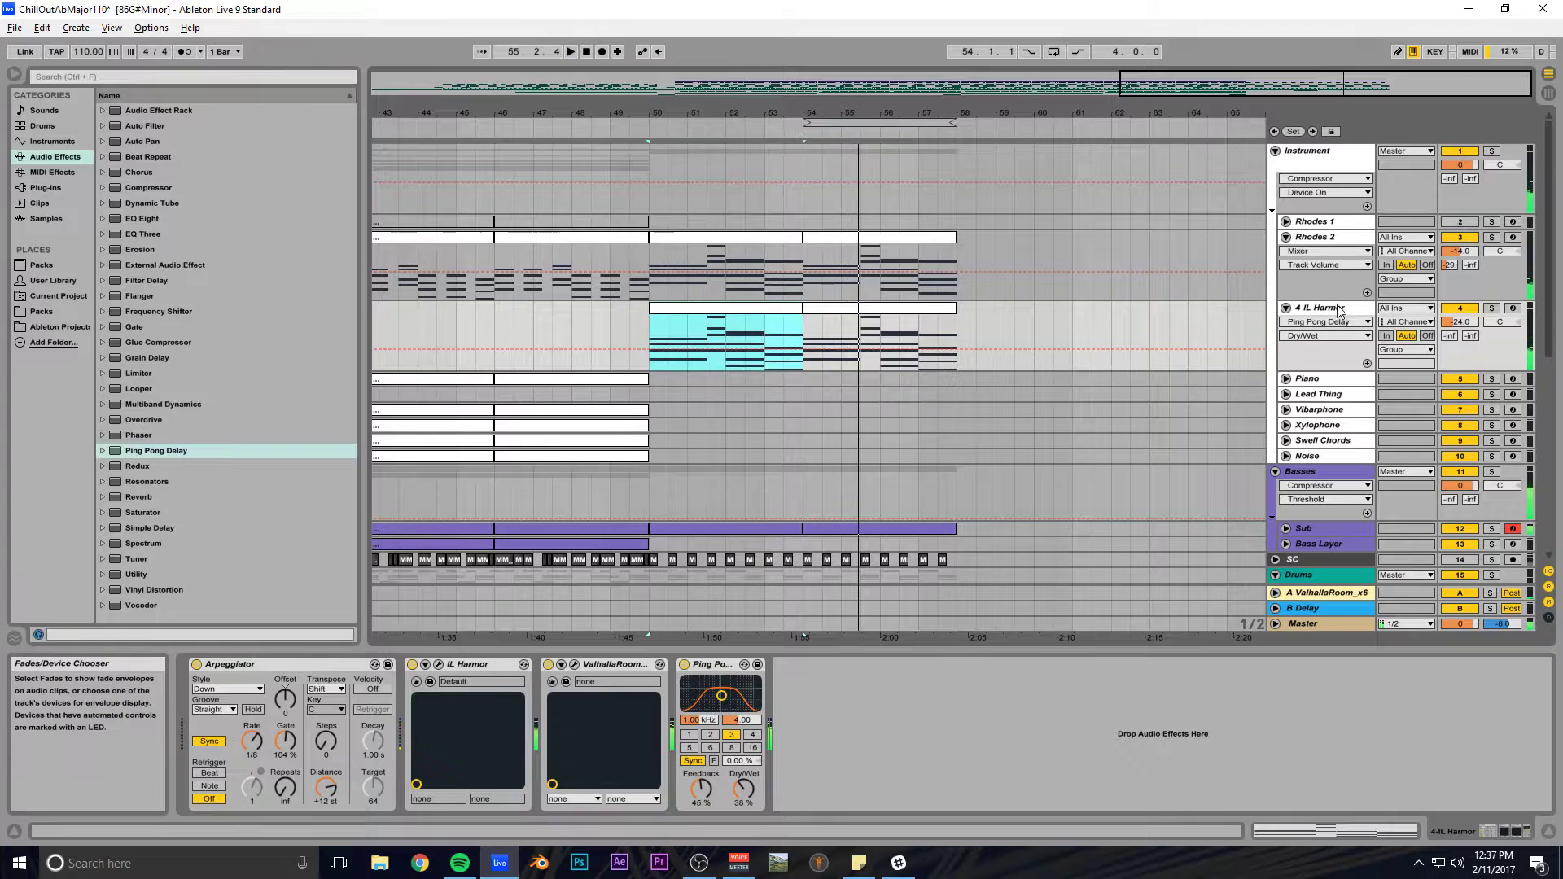
double_click(148, 123)
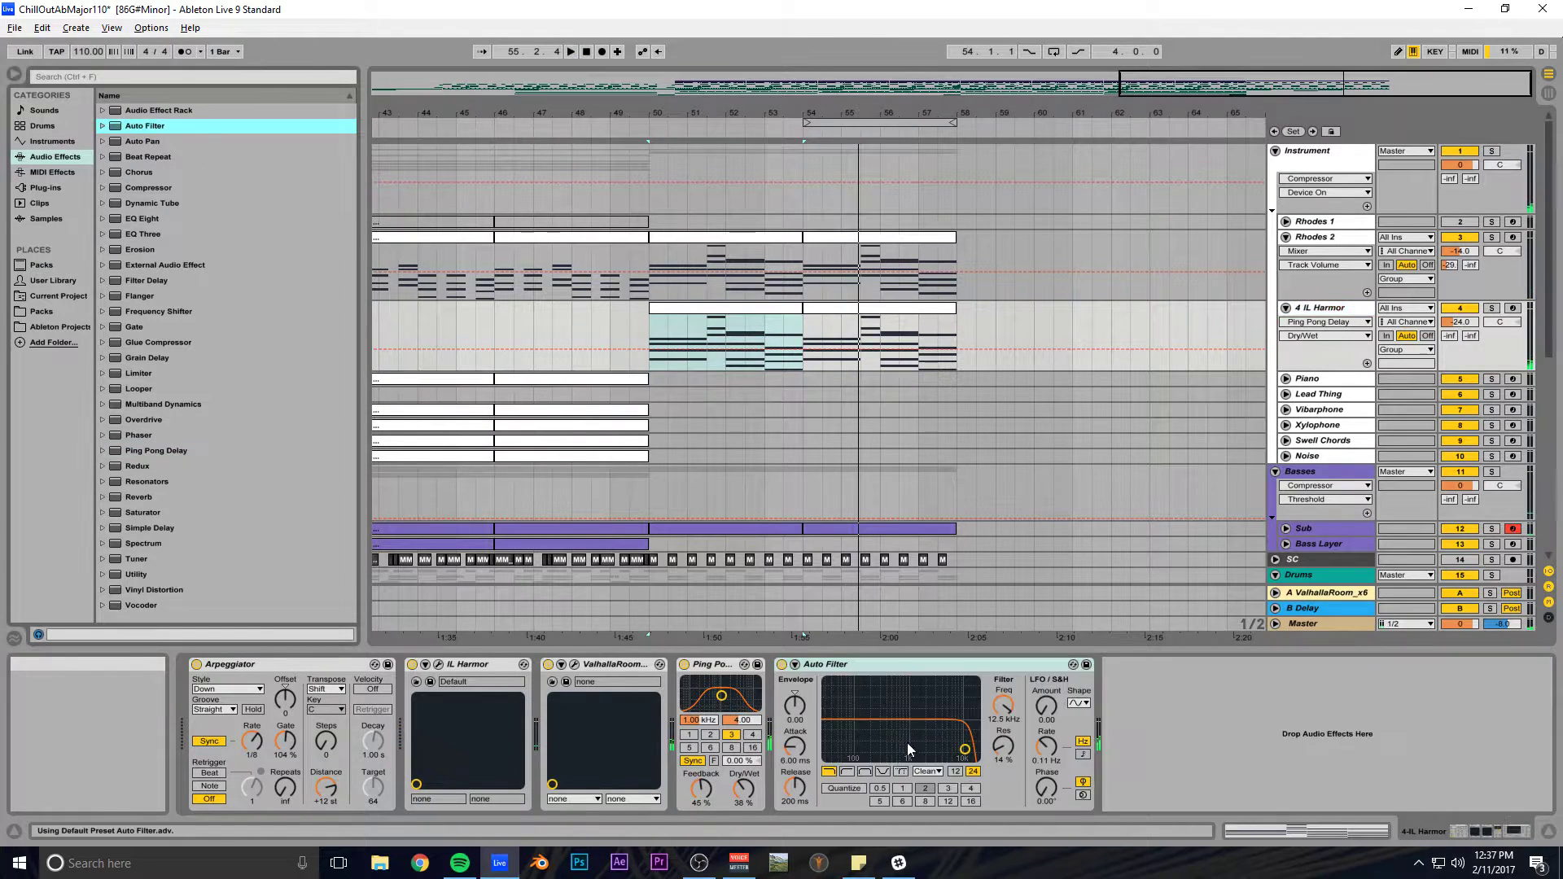
drag(1015, 710, 1015, 668)
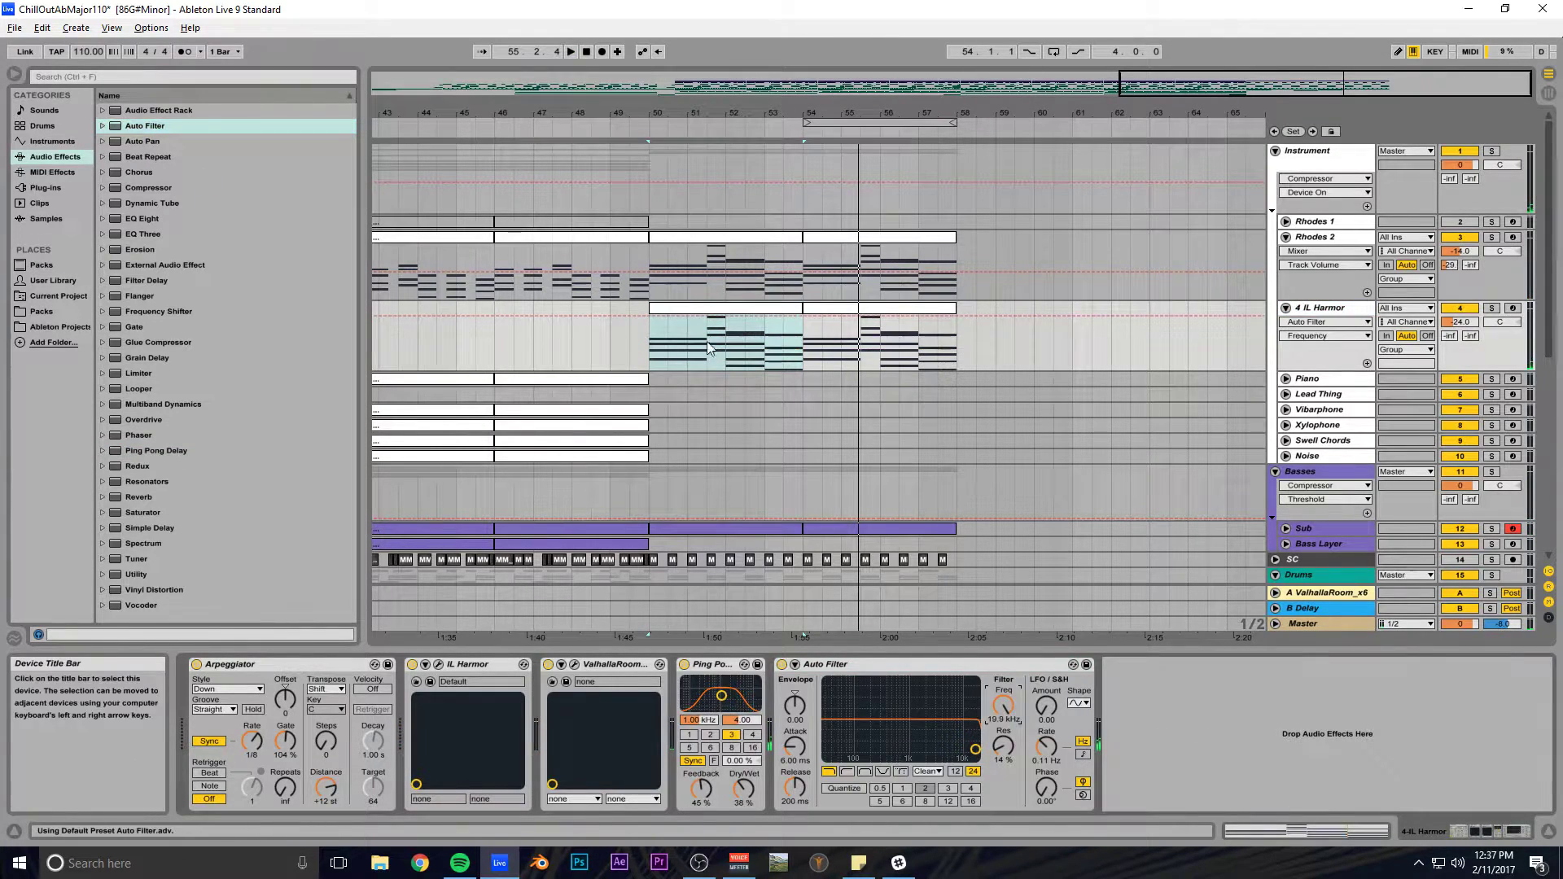
Automate the Auto Filter frequency to rise from 47.5 Hz at bar 50 to a slightly lowered peak at bar 54, and save the set.
click(803, 316)
drag(713, 316, 647, 364)
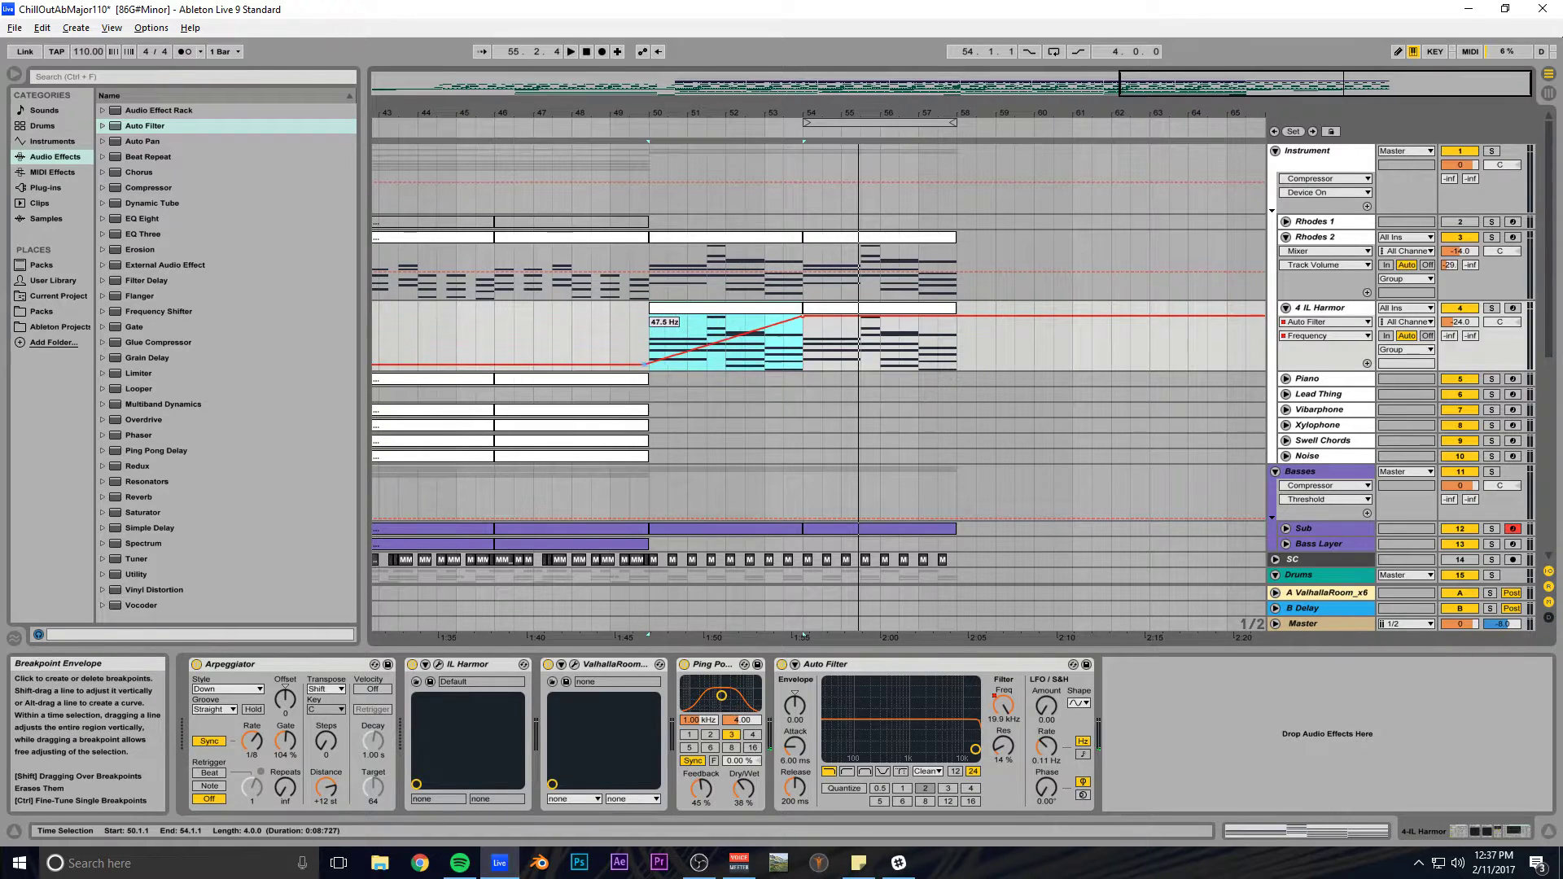
key(space)
key(ctrl+s)
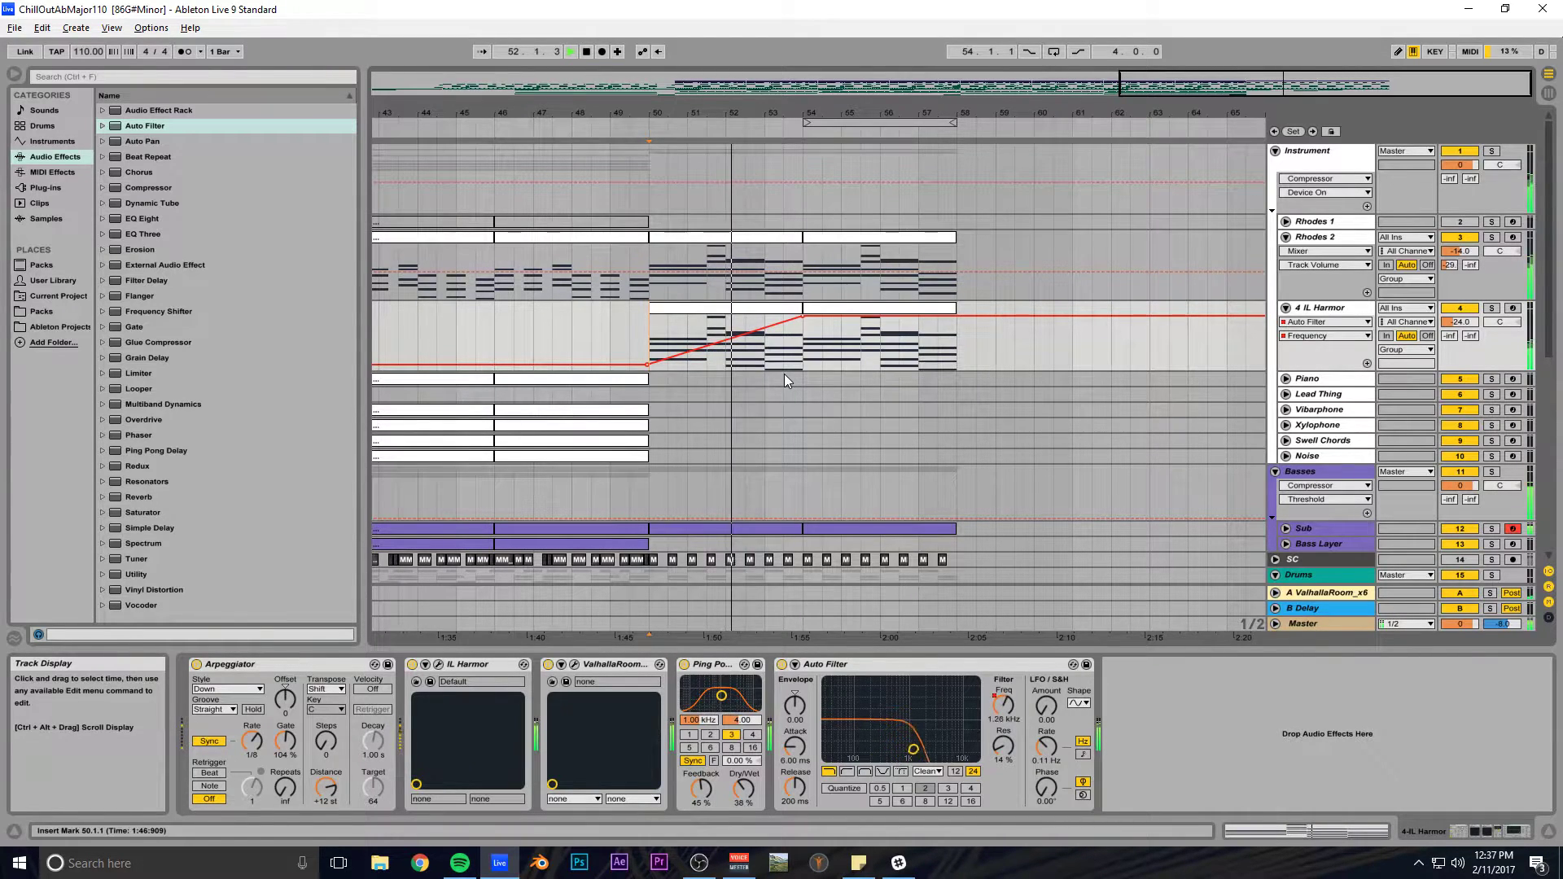
drag(803, 316, 803, 327)
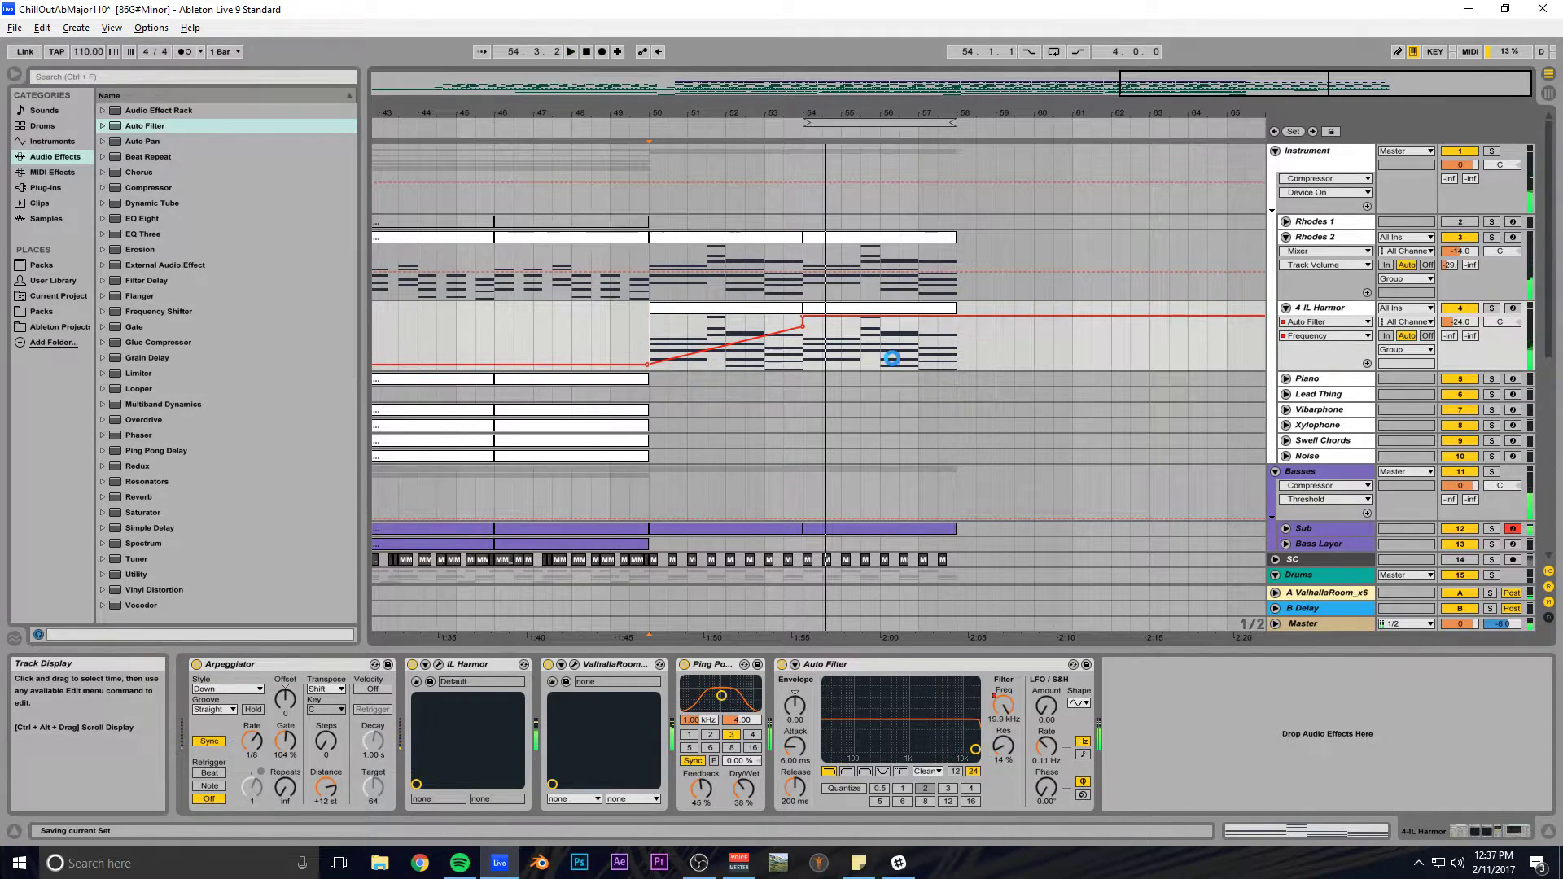
Rename the IL Harmor track as Arp and save the set.
click(1333, 307)
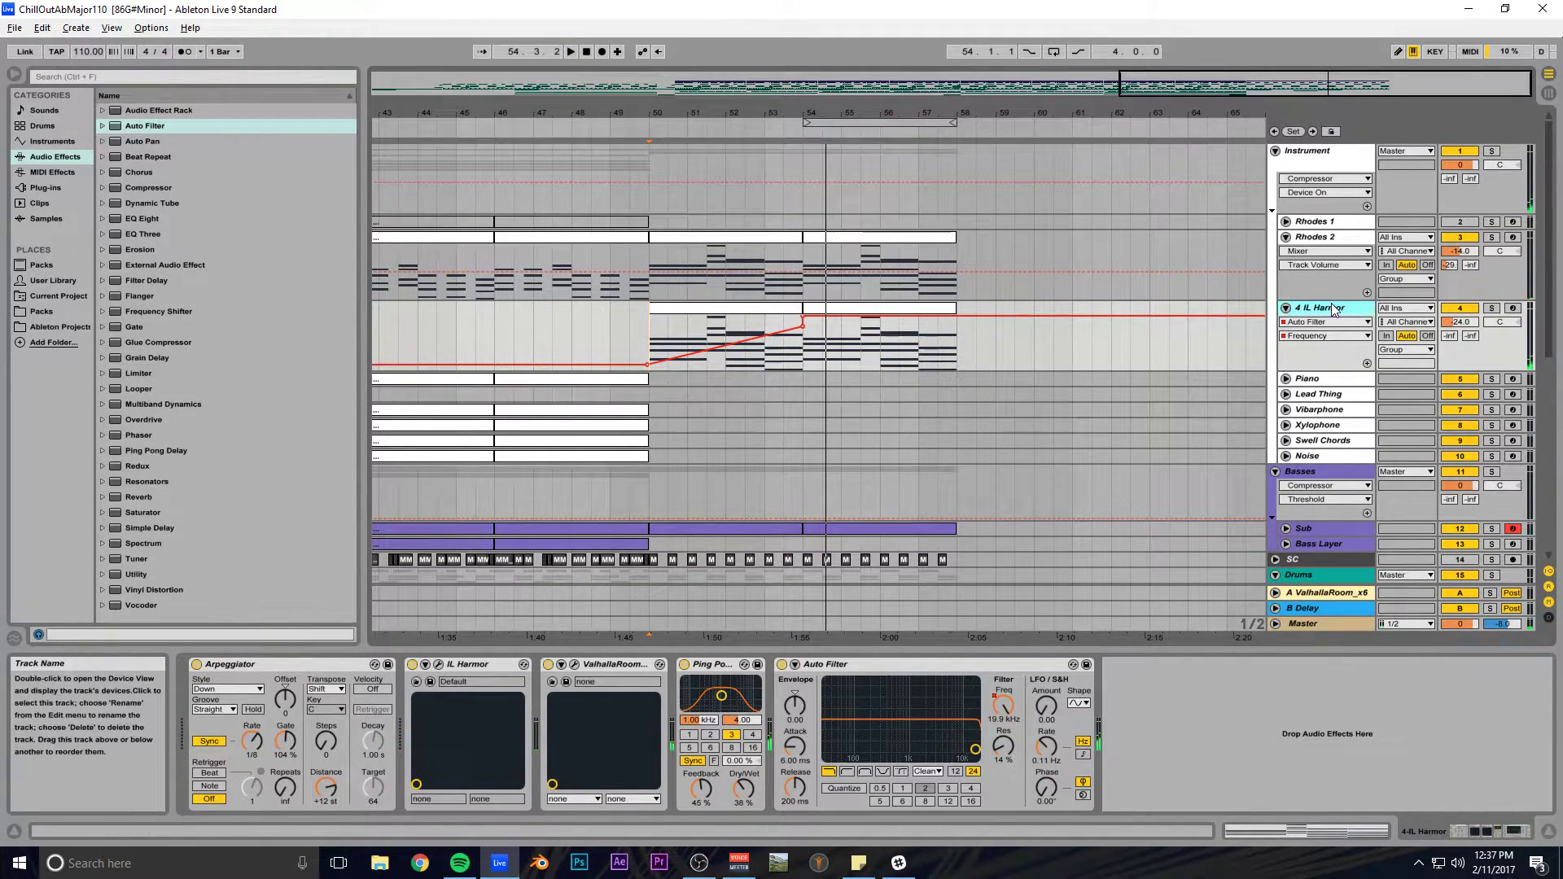
text(Arp)
key(Return)
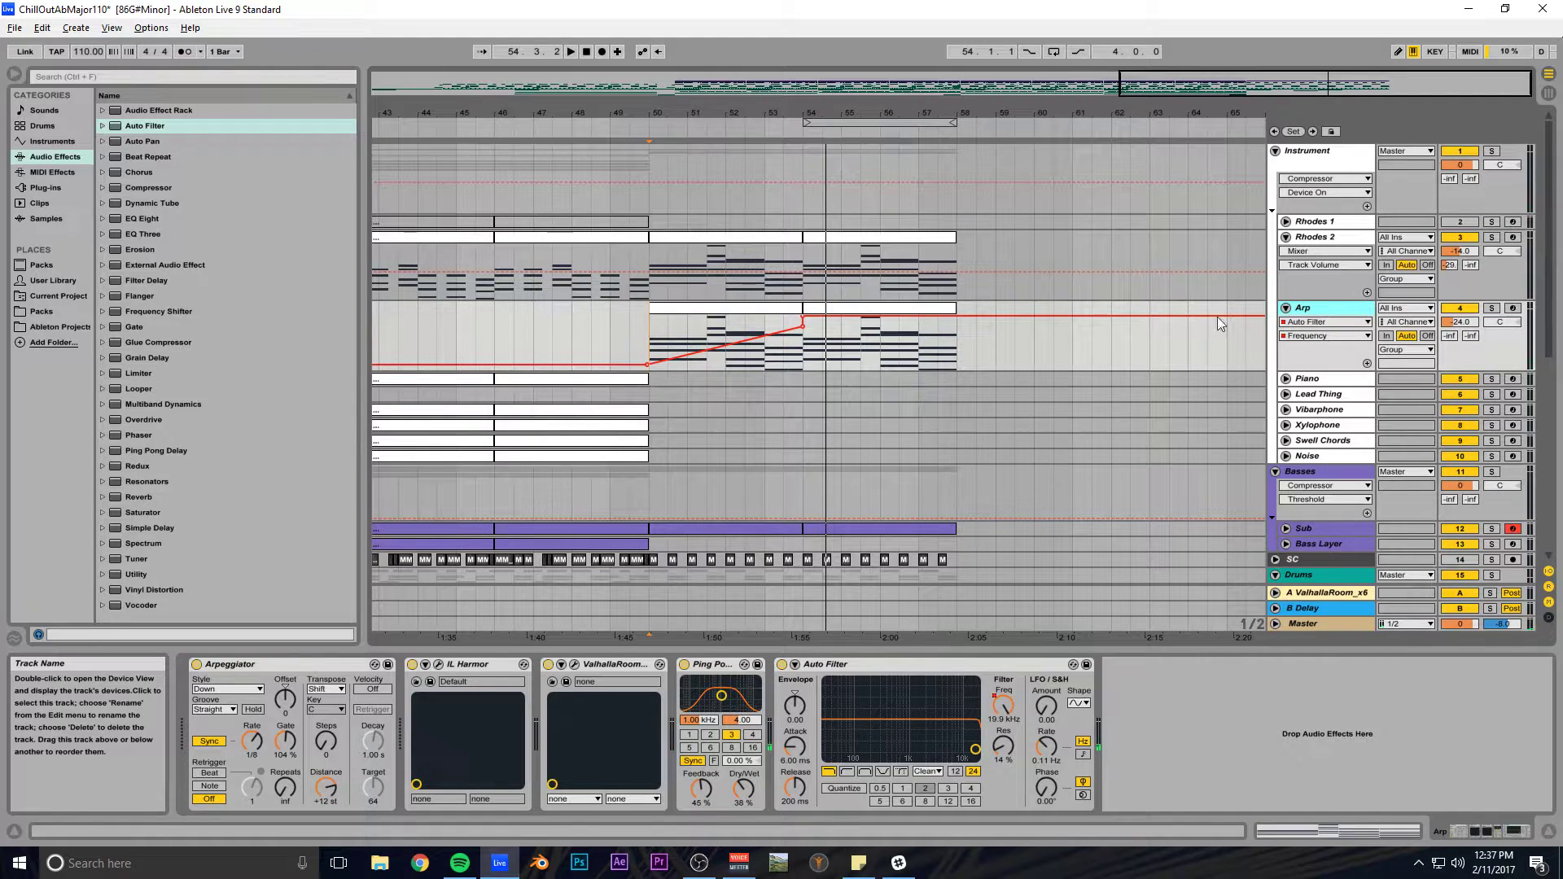
key(ctrl+s)
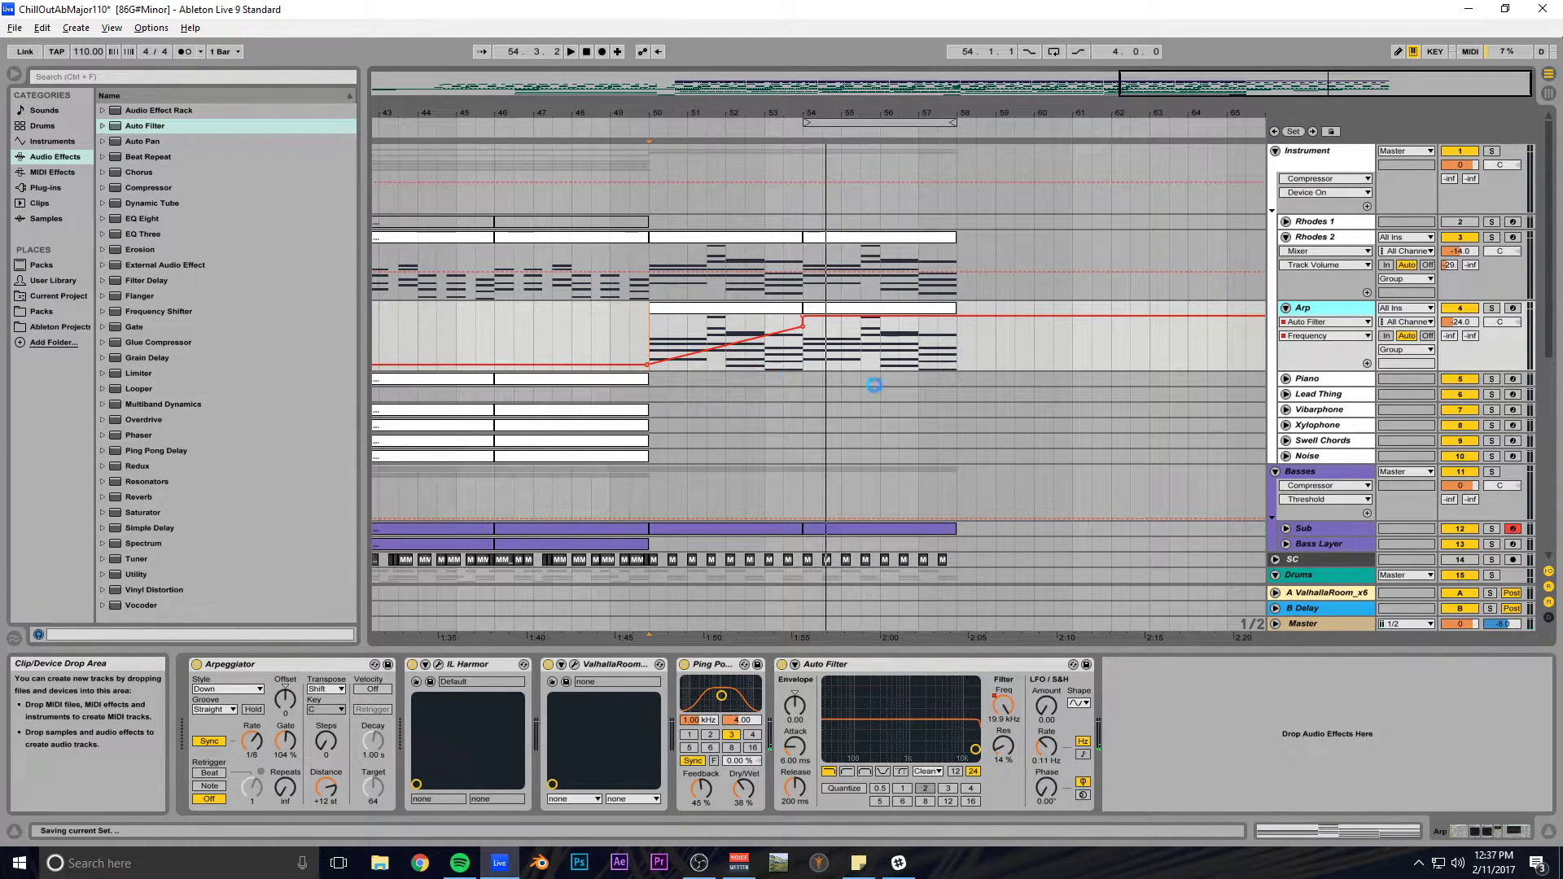
Try a copy of the Rhodes 2 clip from bar 50 on the Piano track.
click(729, 246)
drag(730, 246, 728, 376)
key(space)
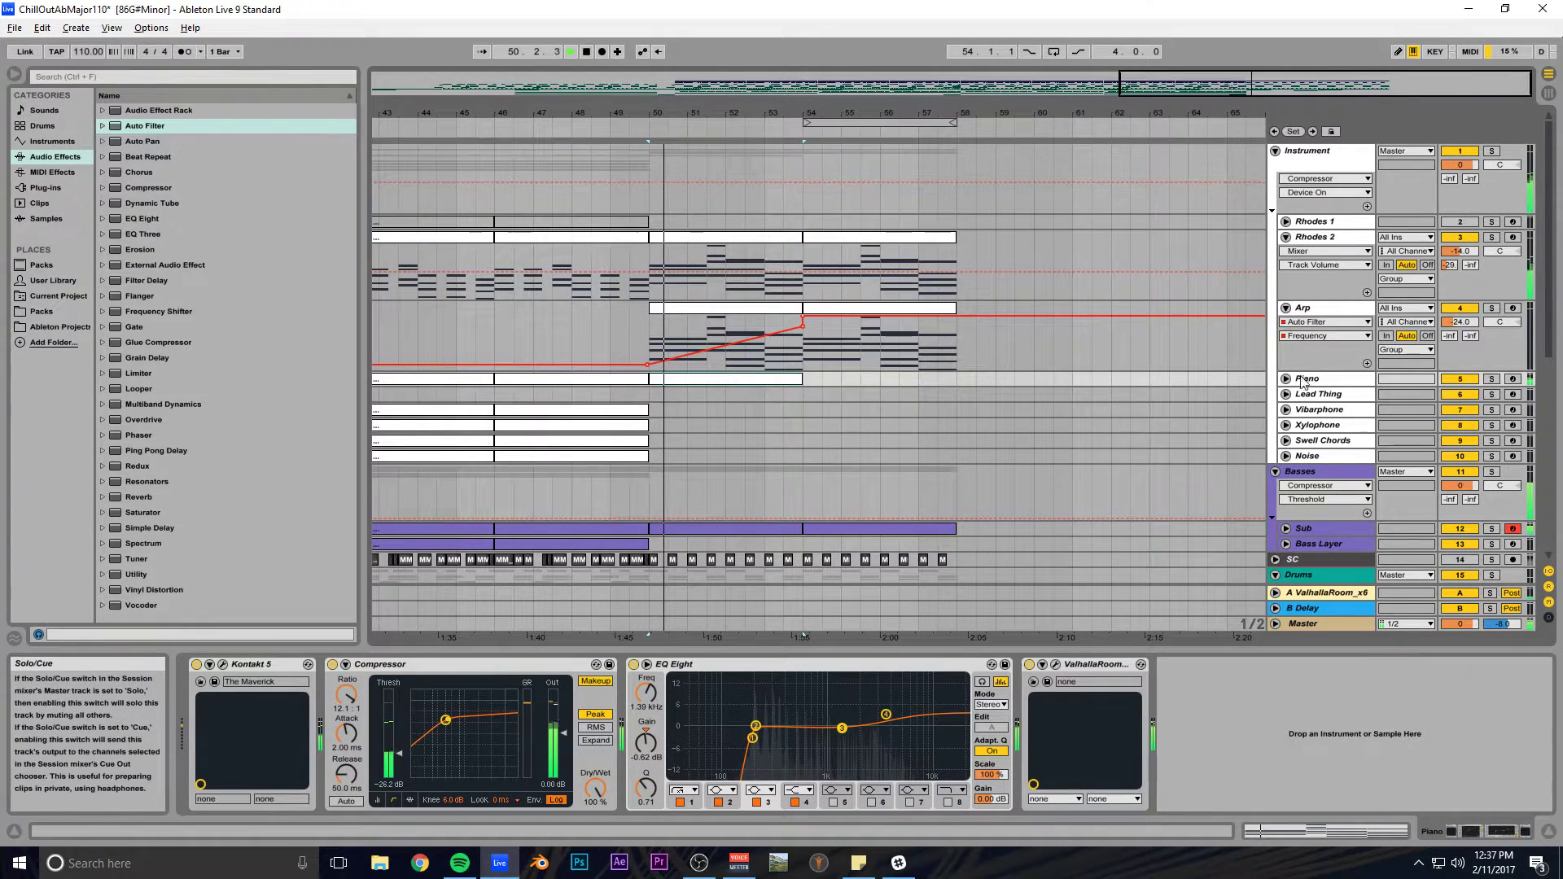
click(689, 384)
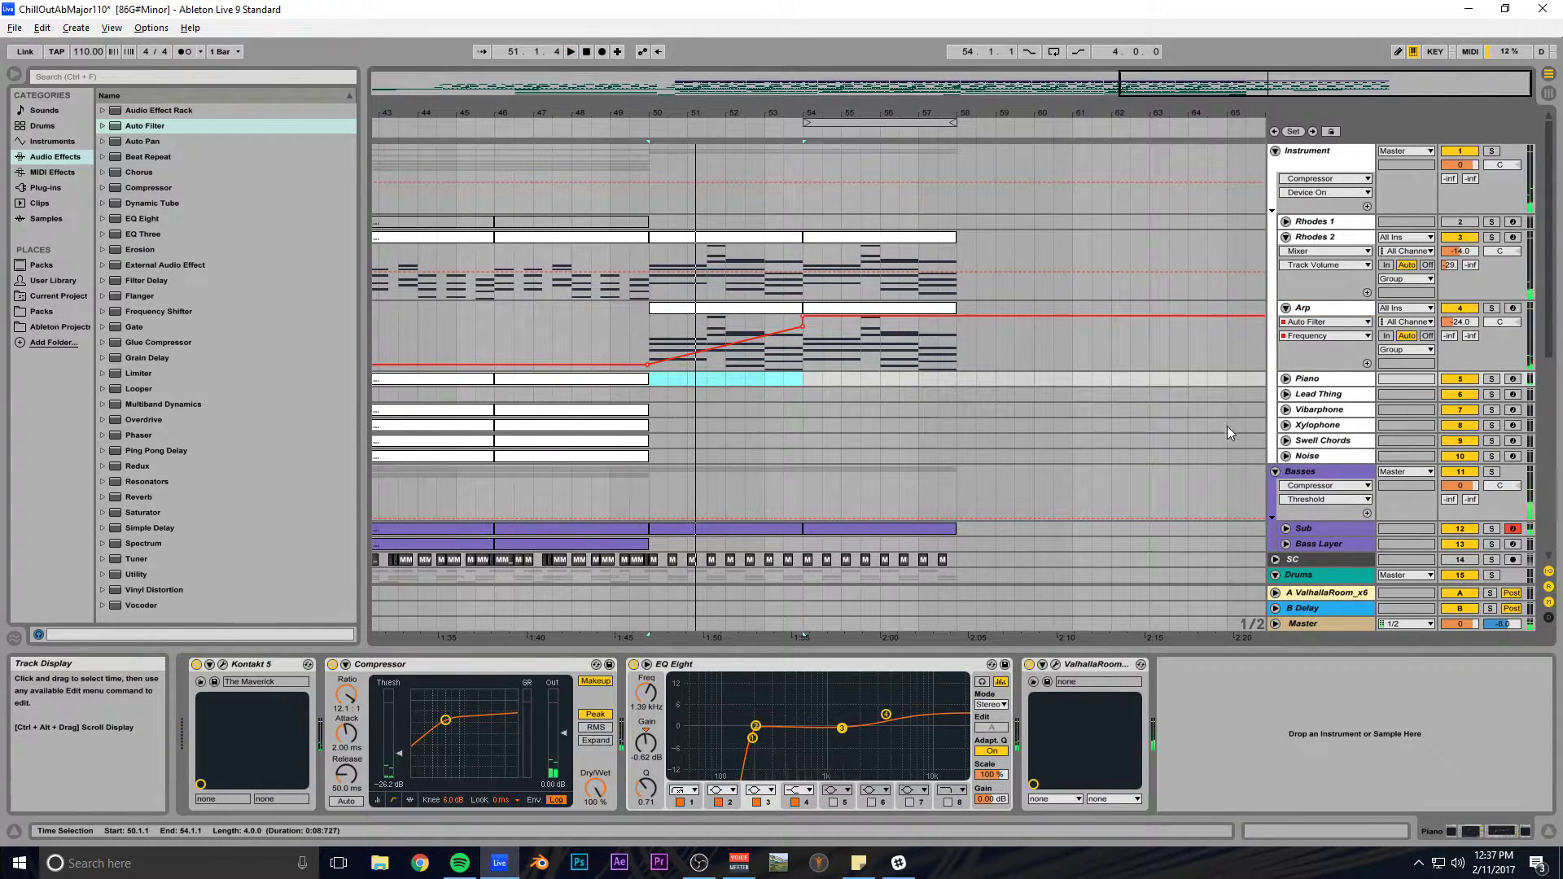
Insert an empty four-bar MIDI clip at bar 50 on the Vibarphone track and open it in an enlarged note editor.
drag(651, 409, 795, 409)
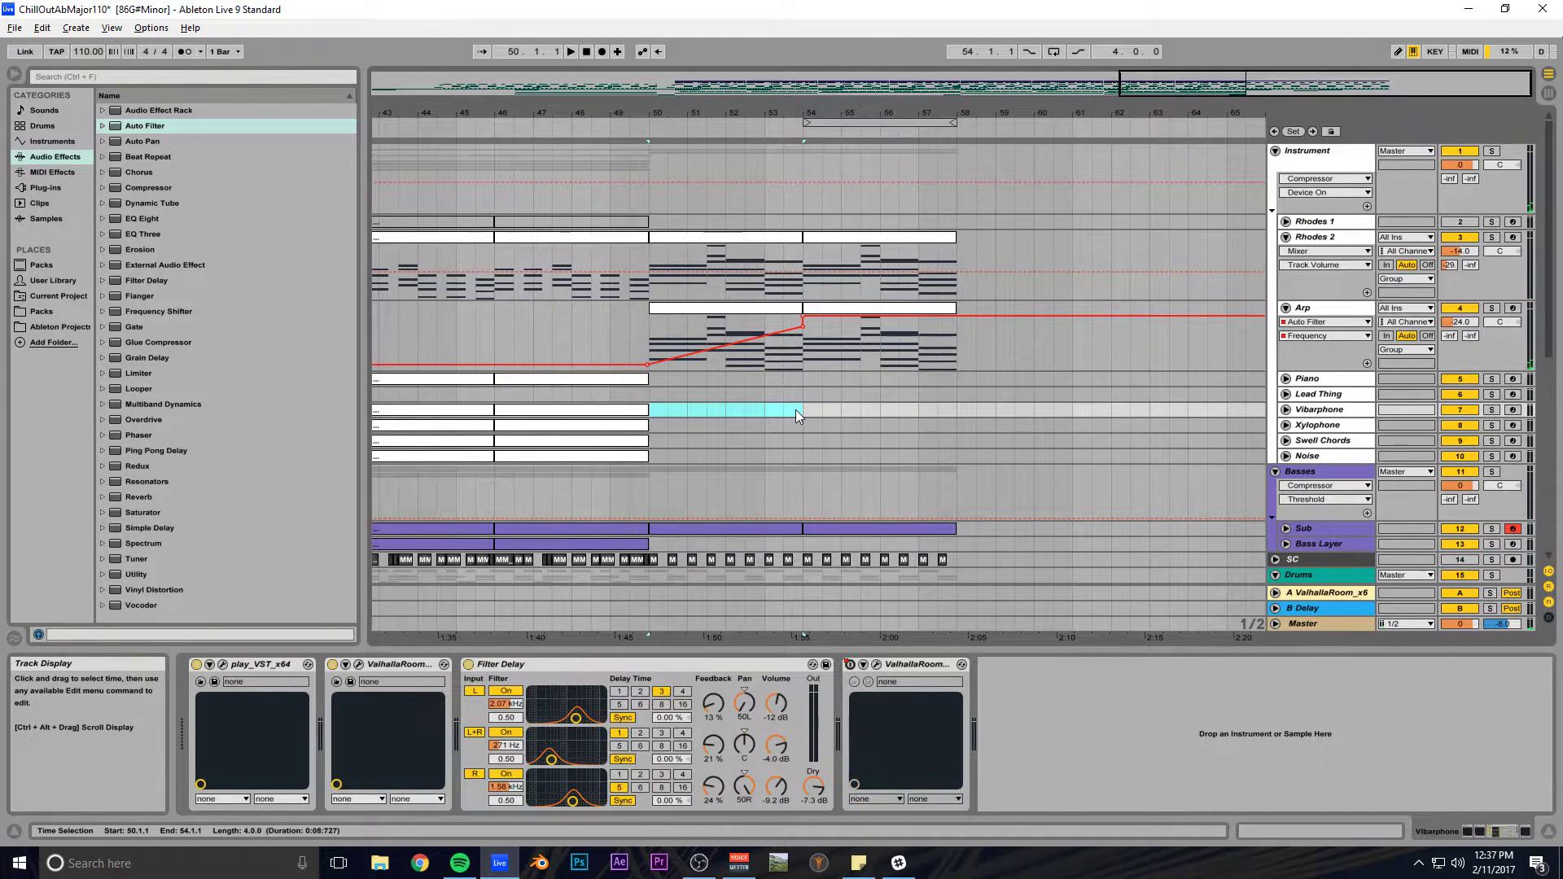
key(ctrl+shift+m)
double_click(669, 413)
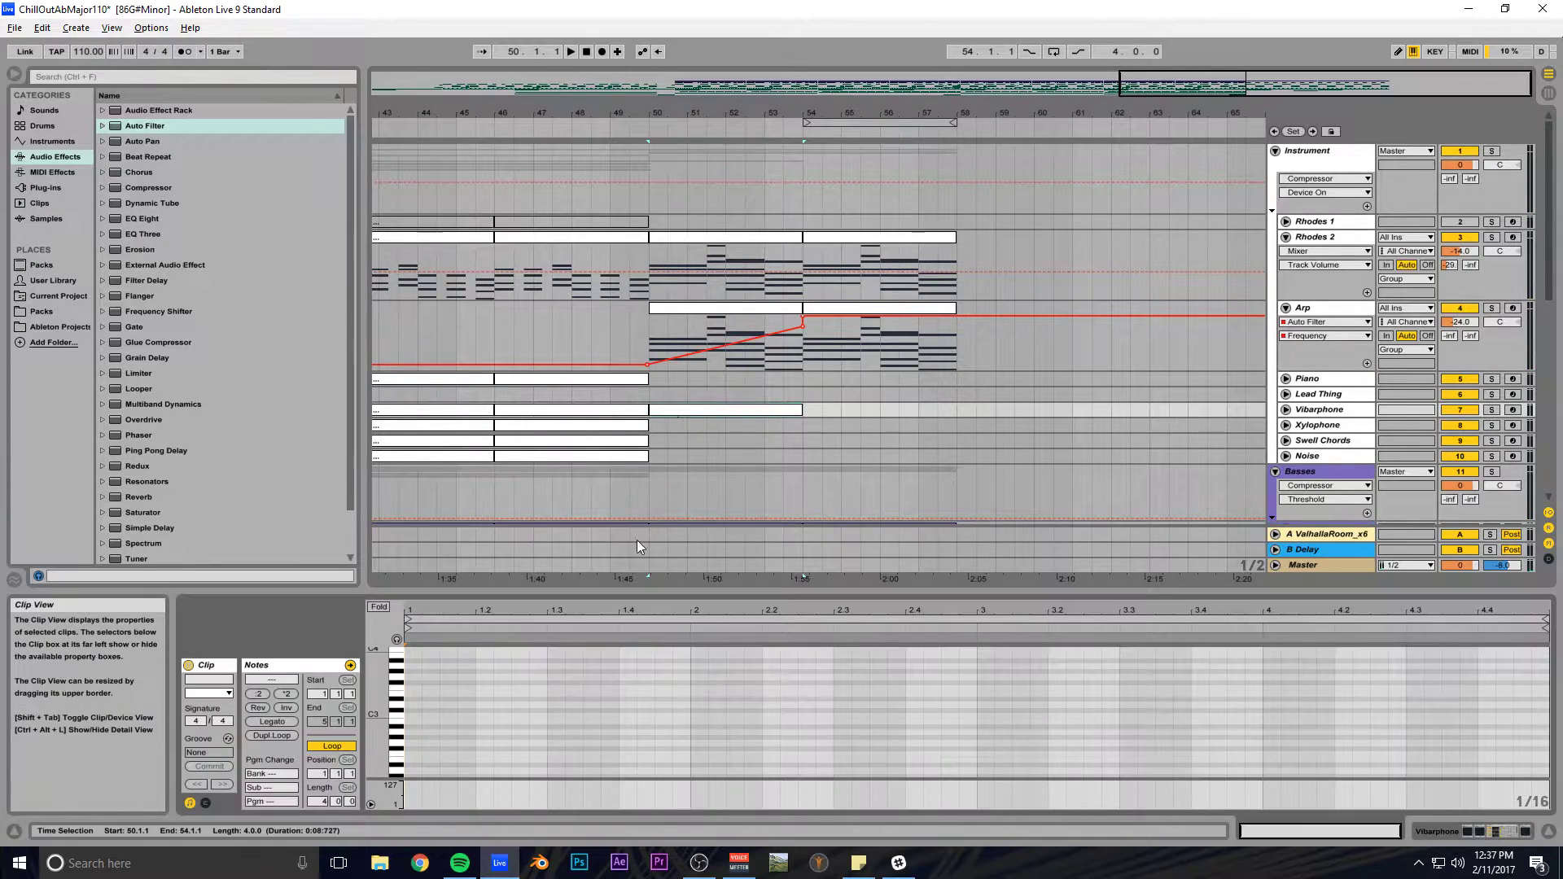
drag(619, 542, 615, 363)
Enter sixteenth notes C3 at 1, D#3 at 1.3, A#2 at 2 and G#2 at 2.3 in the Vibarphone clip.
double_click(408, 496)
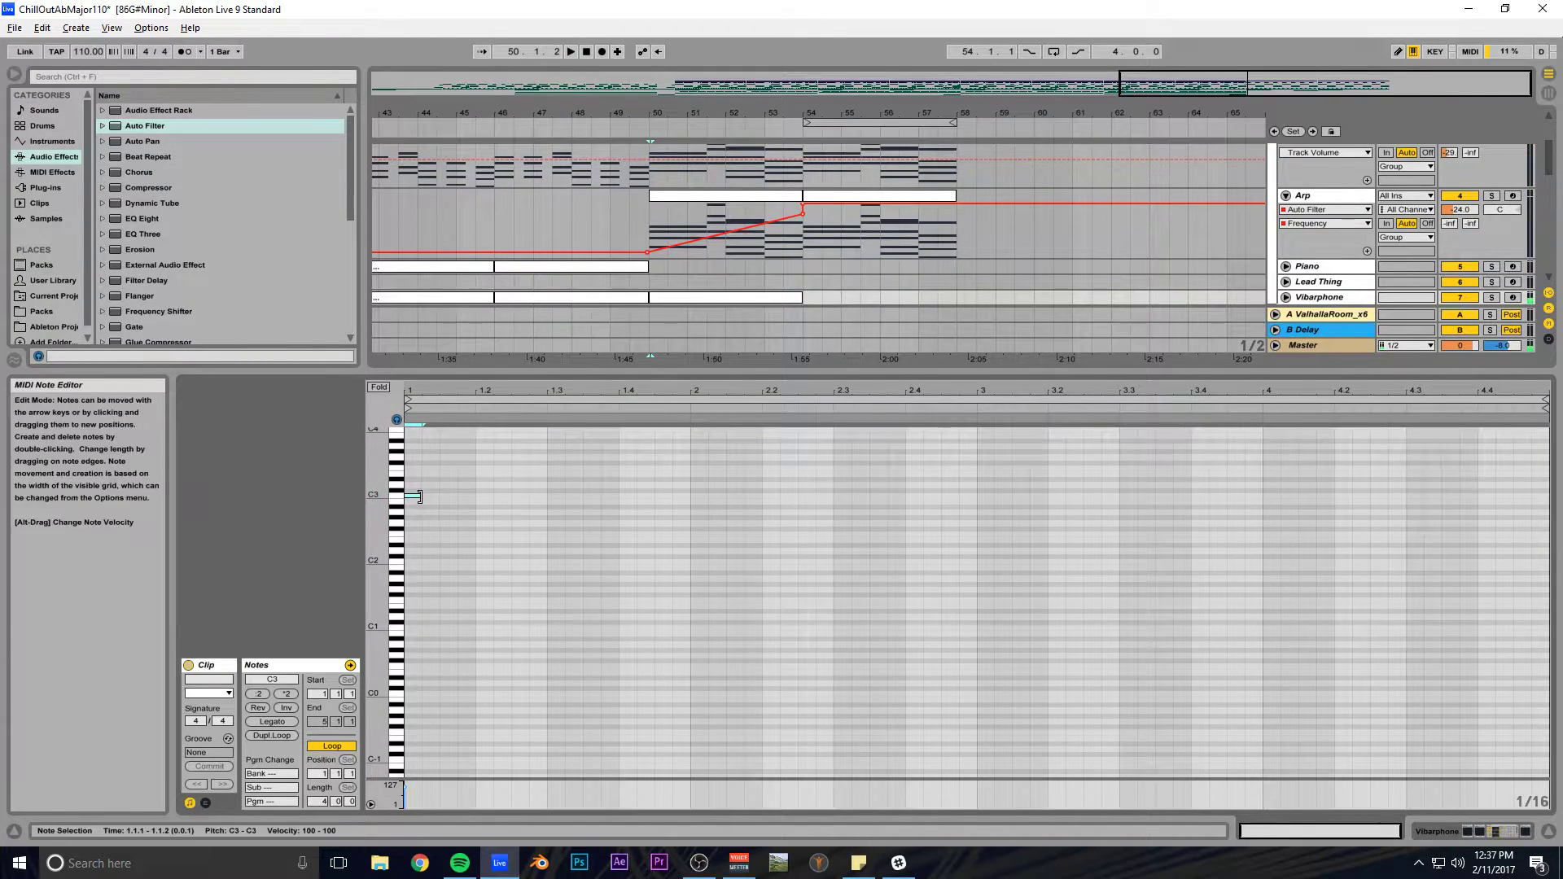
drag(559, 487, 560, 479)
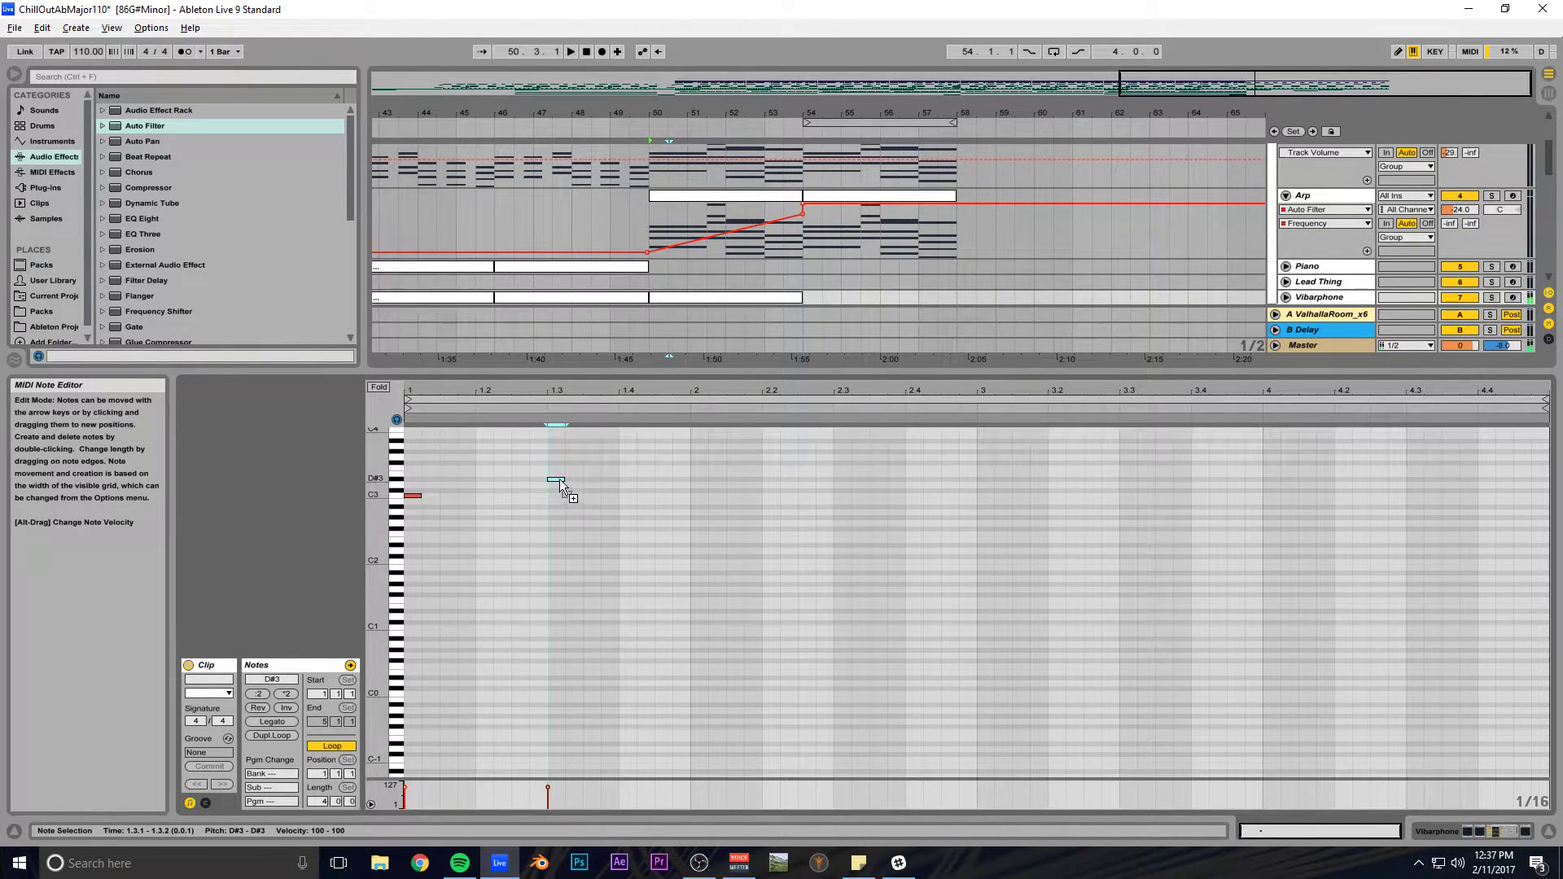
key(space)
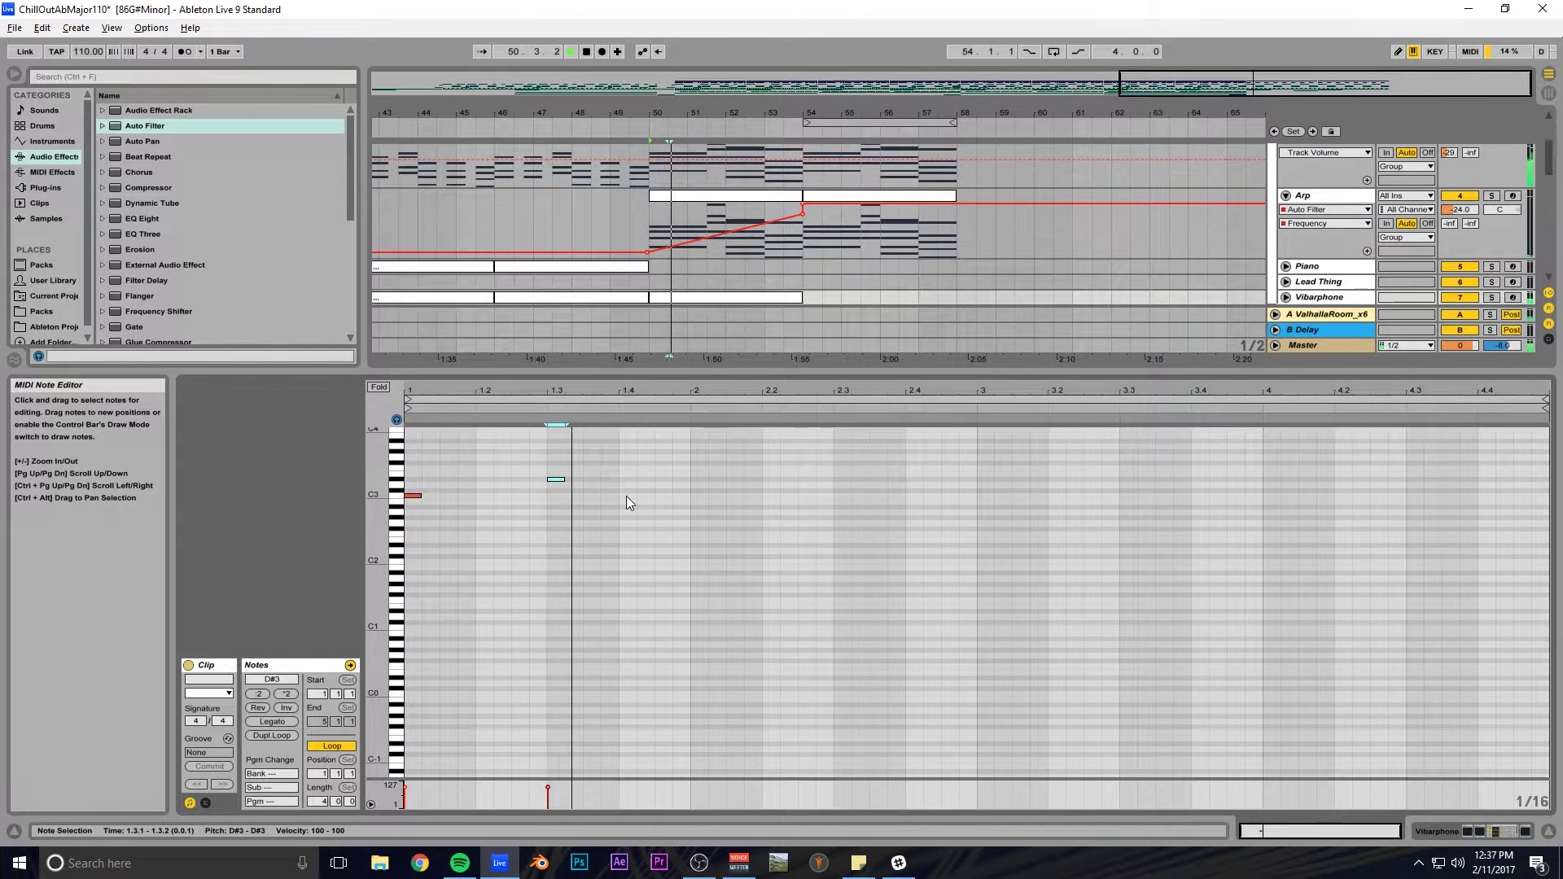
double_click(698, 508)
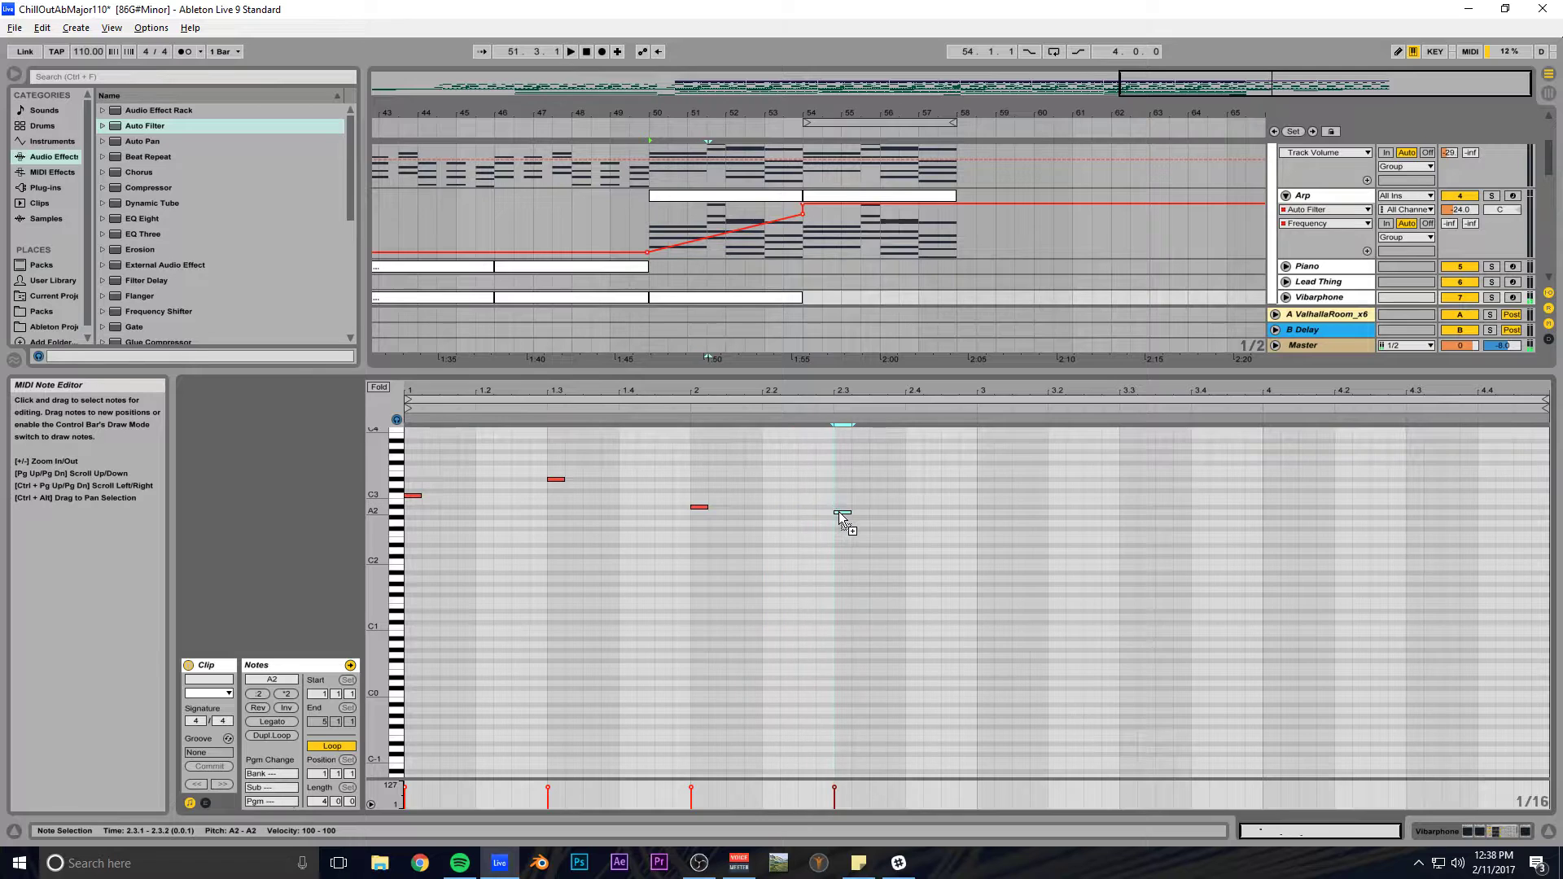
key(space)
scroll(912, 491, up, 3)
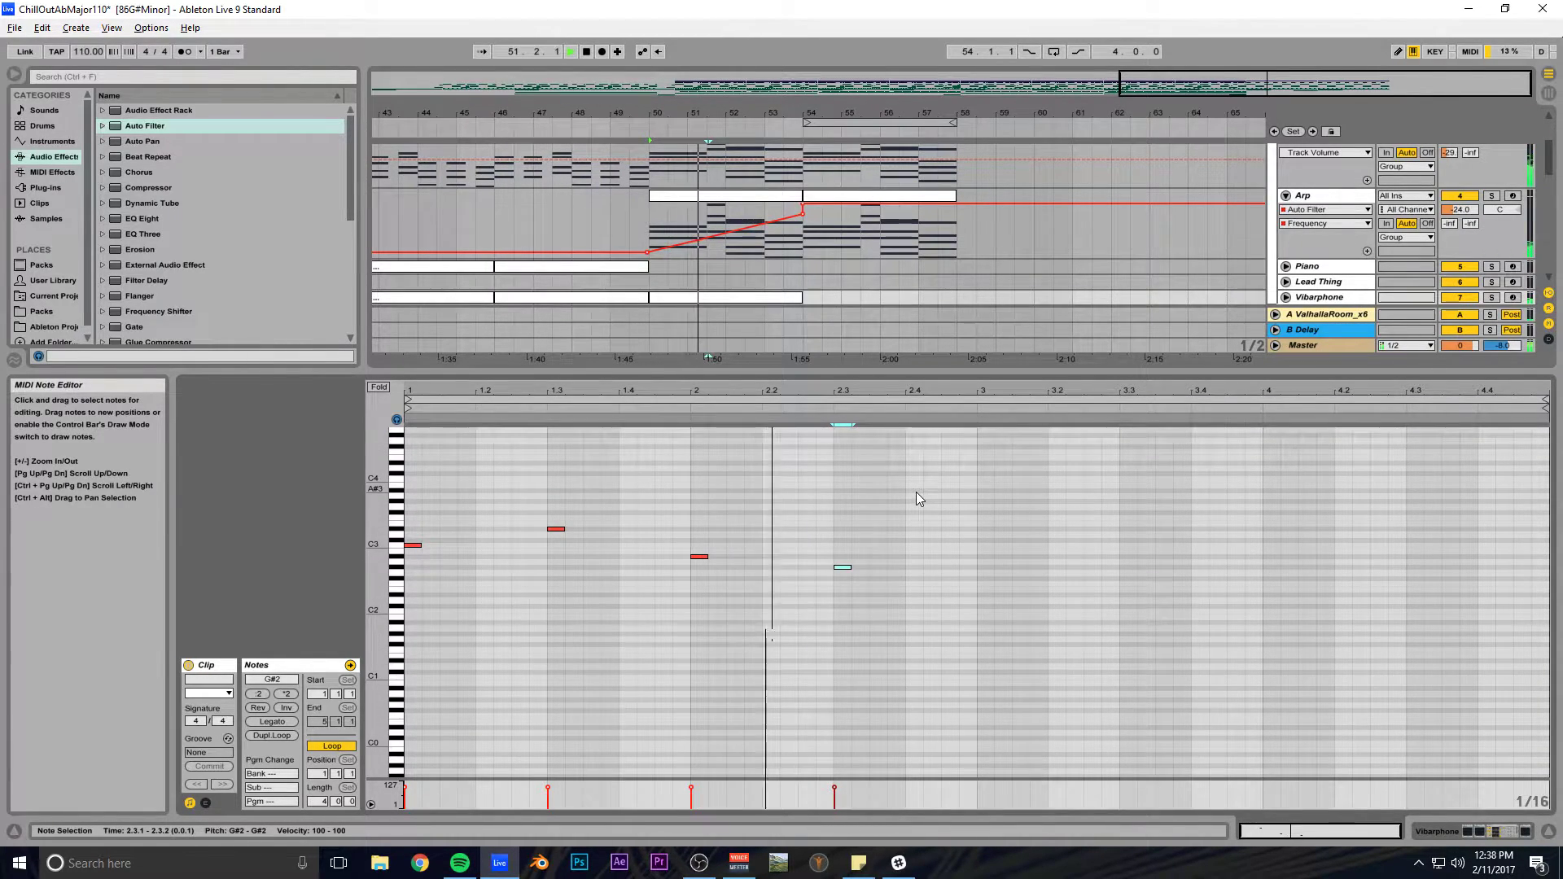
key(space)
Duplicate the four Vibarphone notes so the copy starts on beat 3.1.1 of the clip, and play it back.
drag(976, 491, 363, 636)
key(ctrl+d)
drag(1024, 552, 983, 545)
key(space)
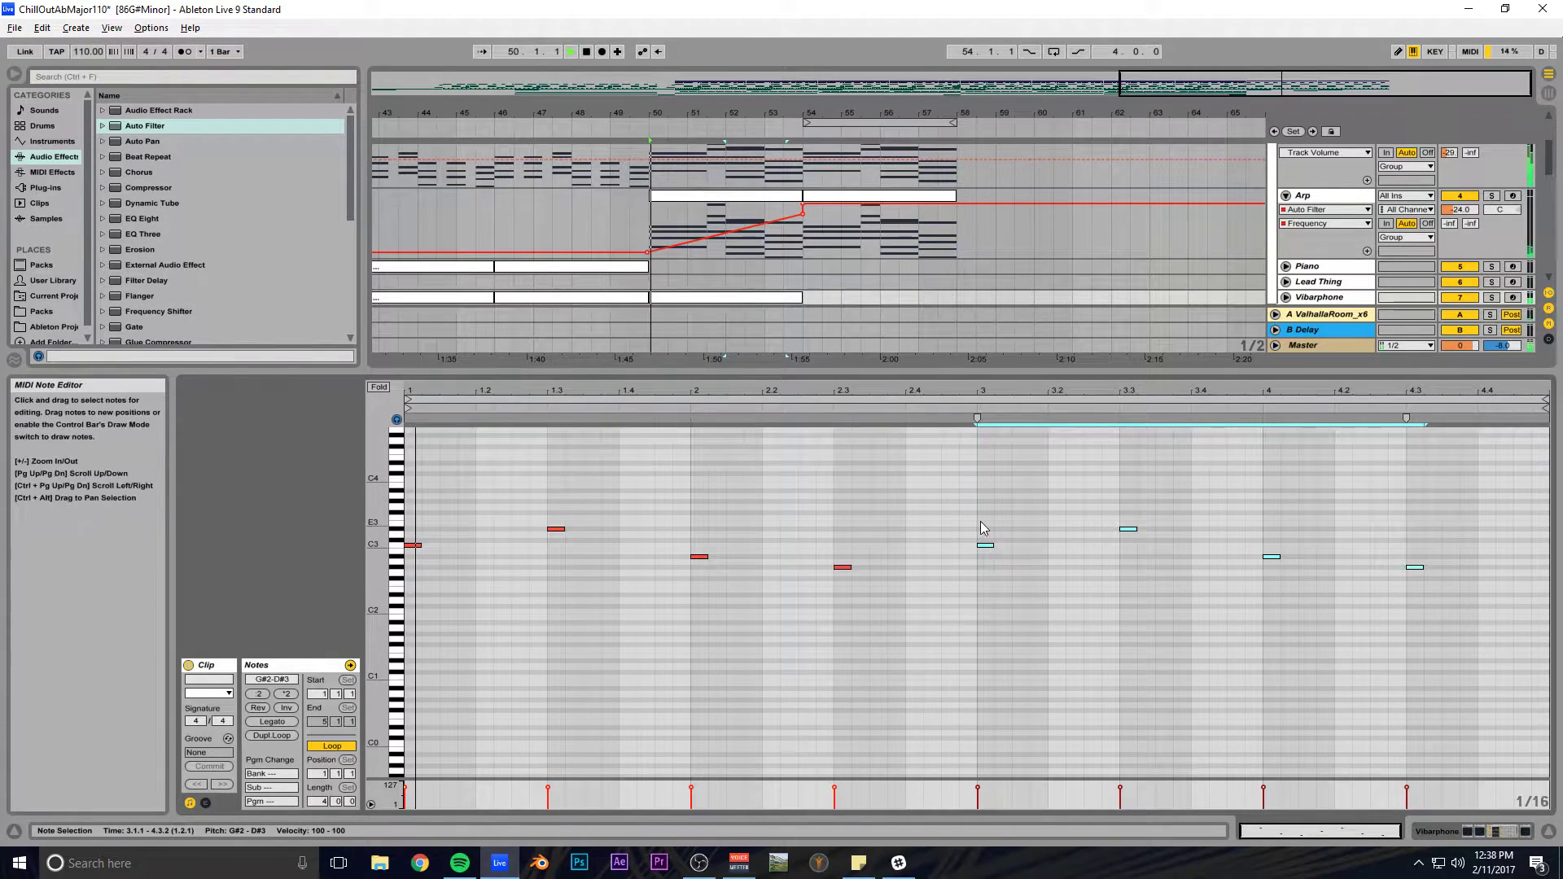
Lower the Vibarphone note at 3.3 to A#2 and the note at 4 to F2, save the set and play the result.
click(976, 497)
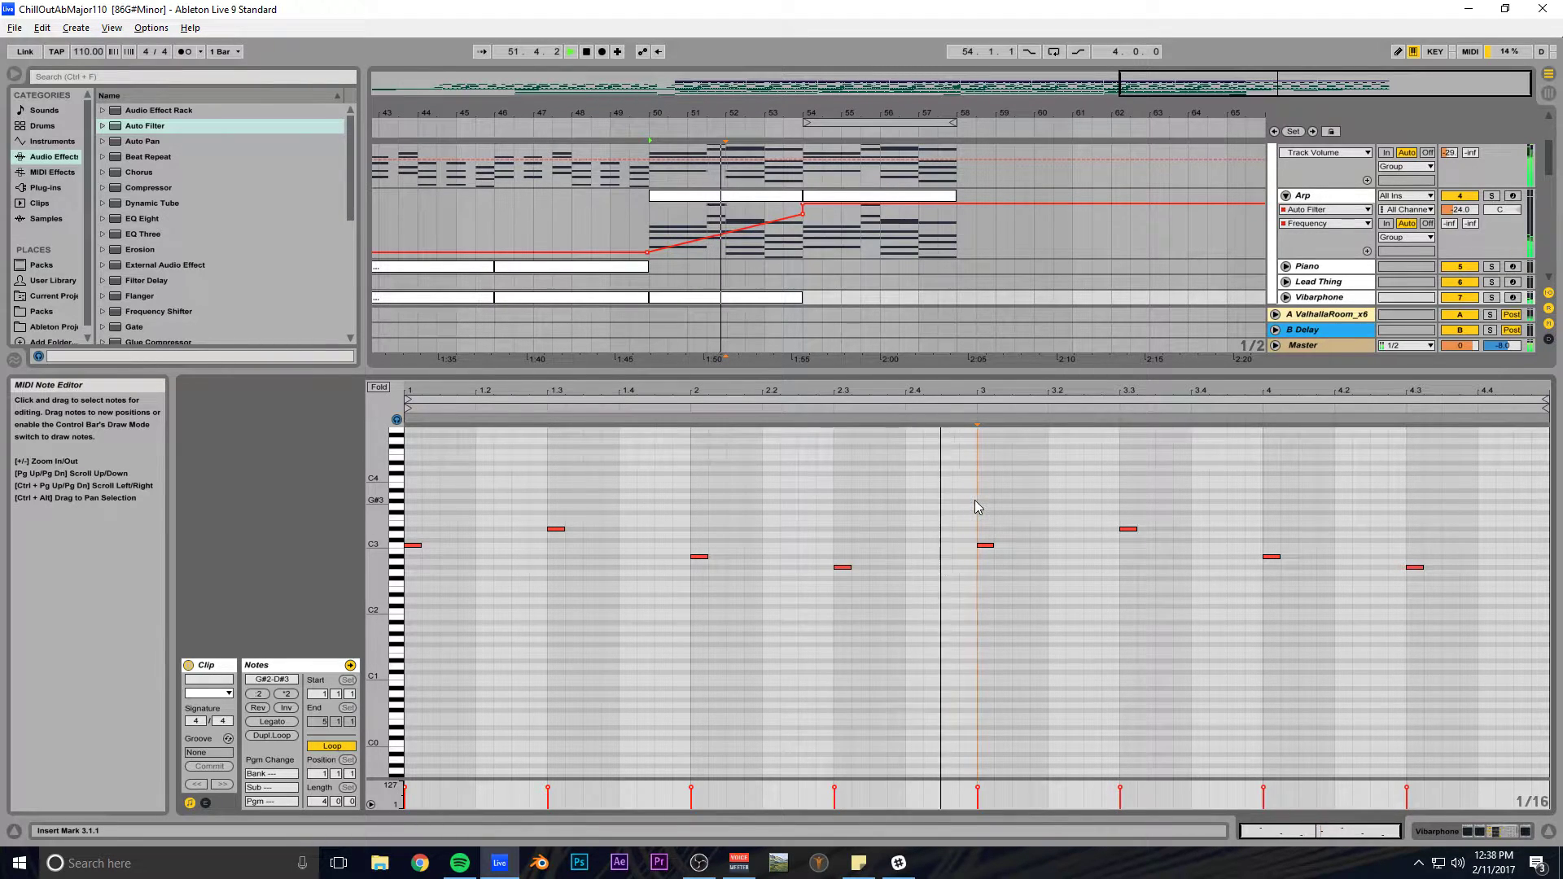
click(1128, 529)
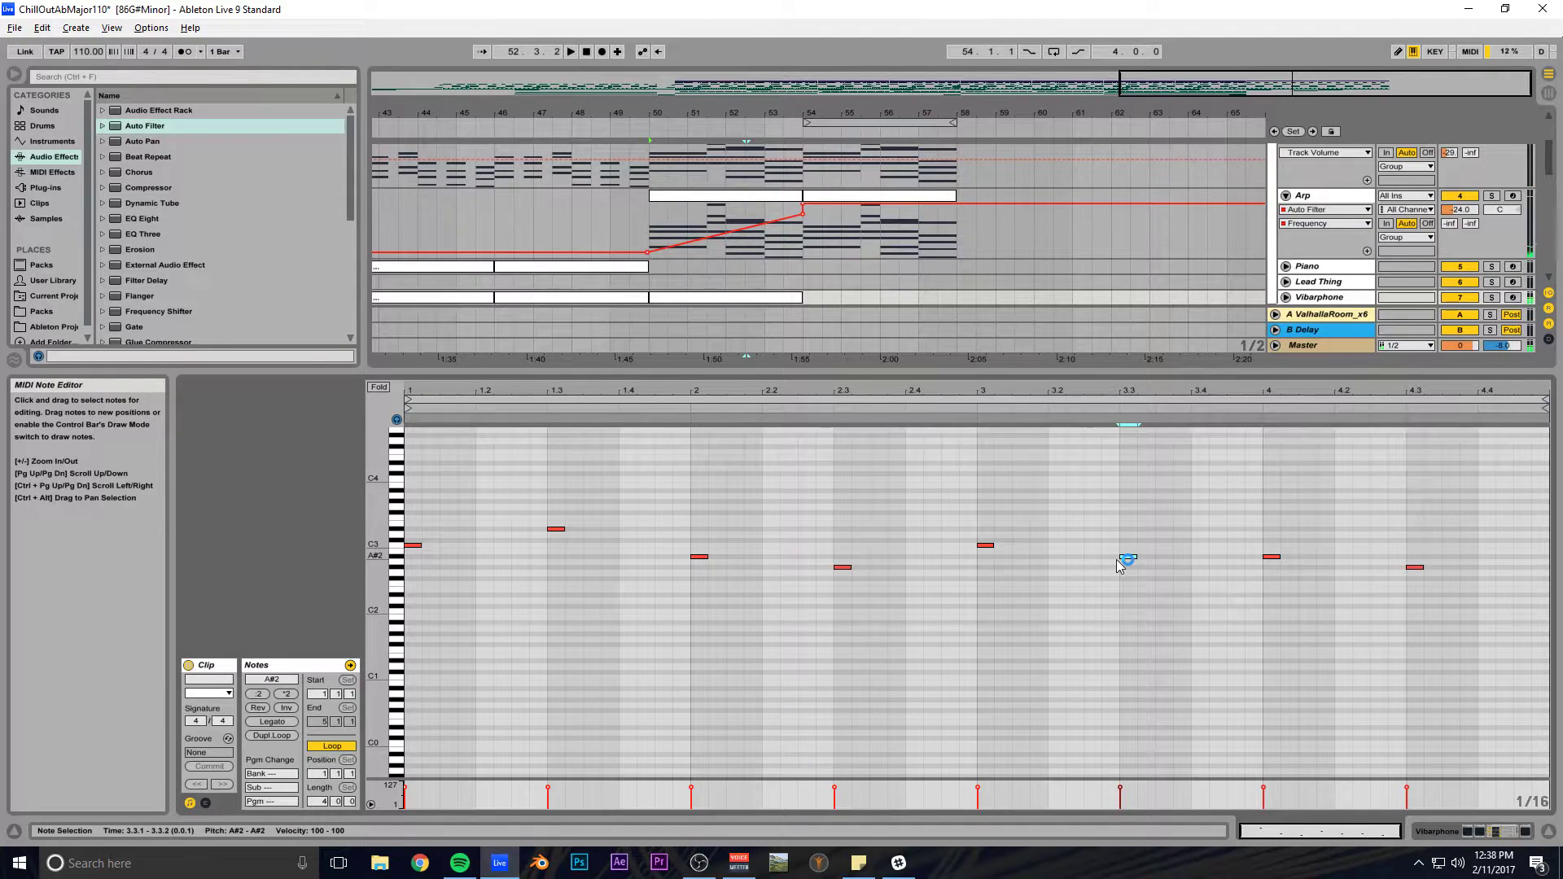
drag(1305, 523, 1269, 572)
key(Down)
key(Down)
key(Down)
key(space)
key(ctrl+s)
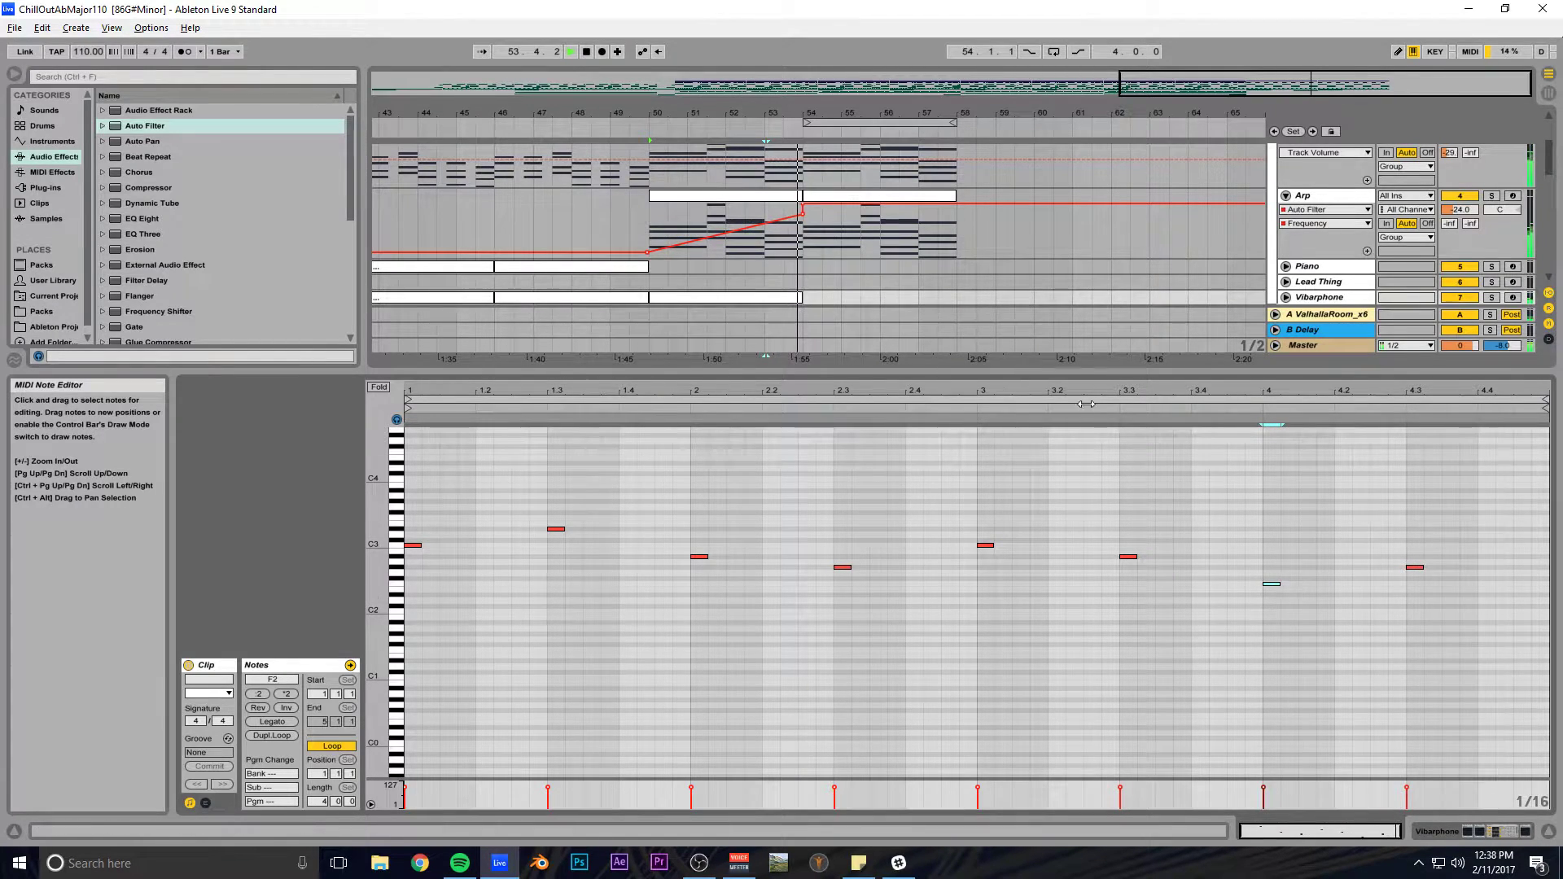
click(1257, 505)
key(space)
key(space)
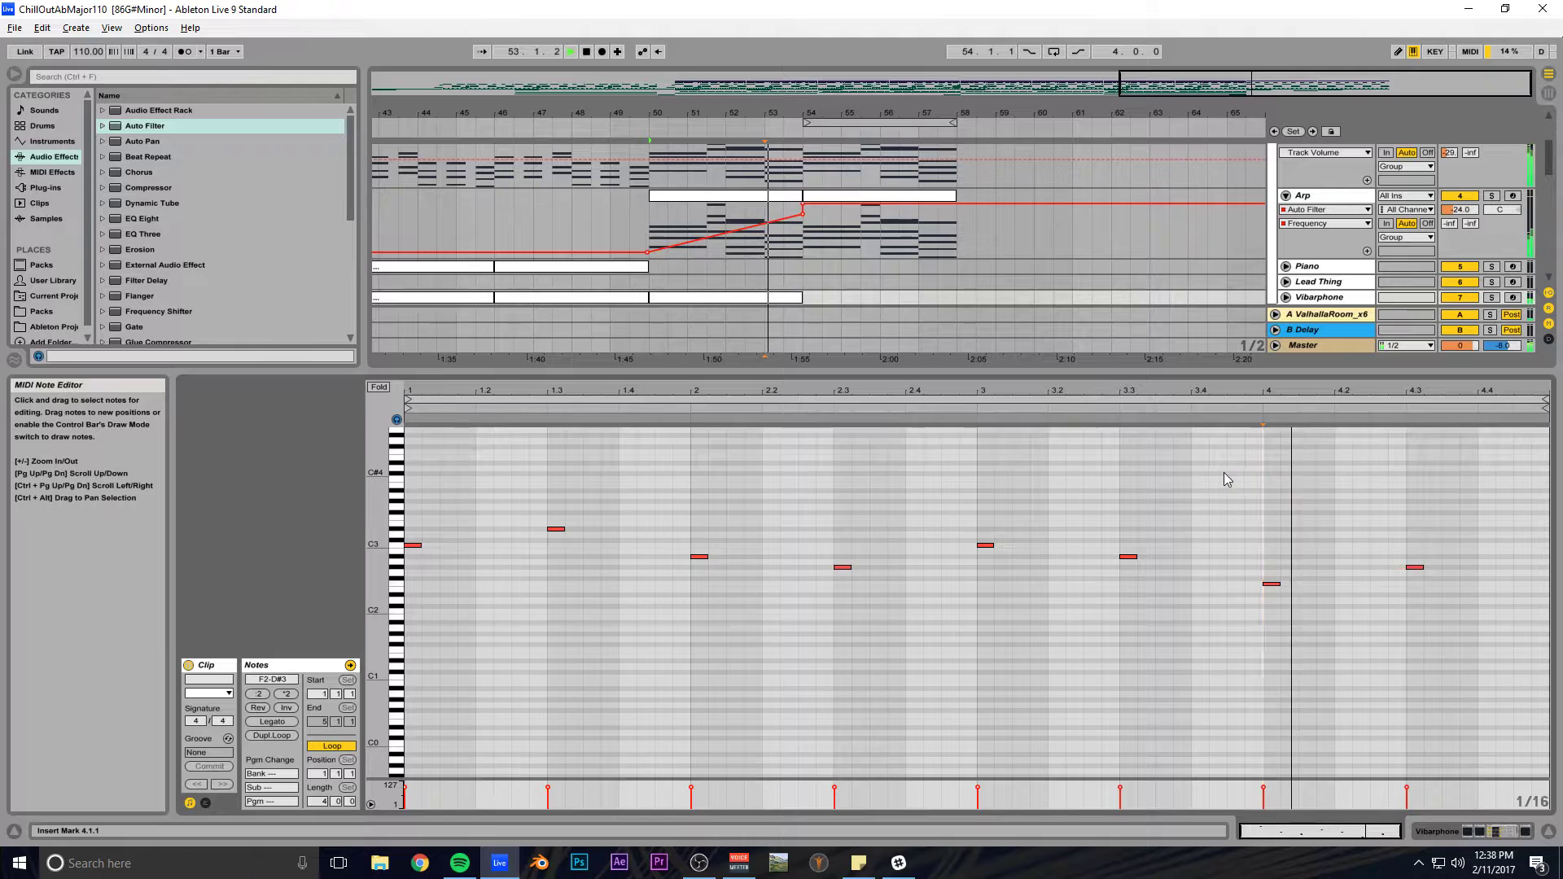
Check the lowest note of the last Rhodes 2 chord, lower the Vibarphone note at beat 4 to D#2 and save the set.
key(space)
scroll(797, 168, up, 1)
click(789, 174)
drag(1277, 572, 1351, 701)
click(1324, 678)
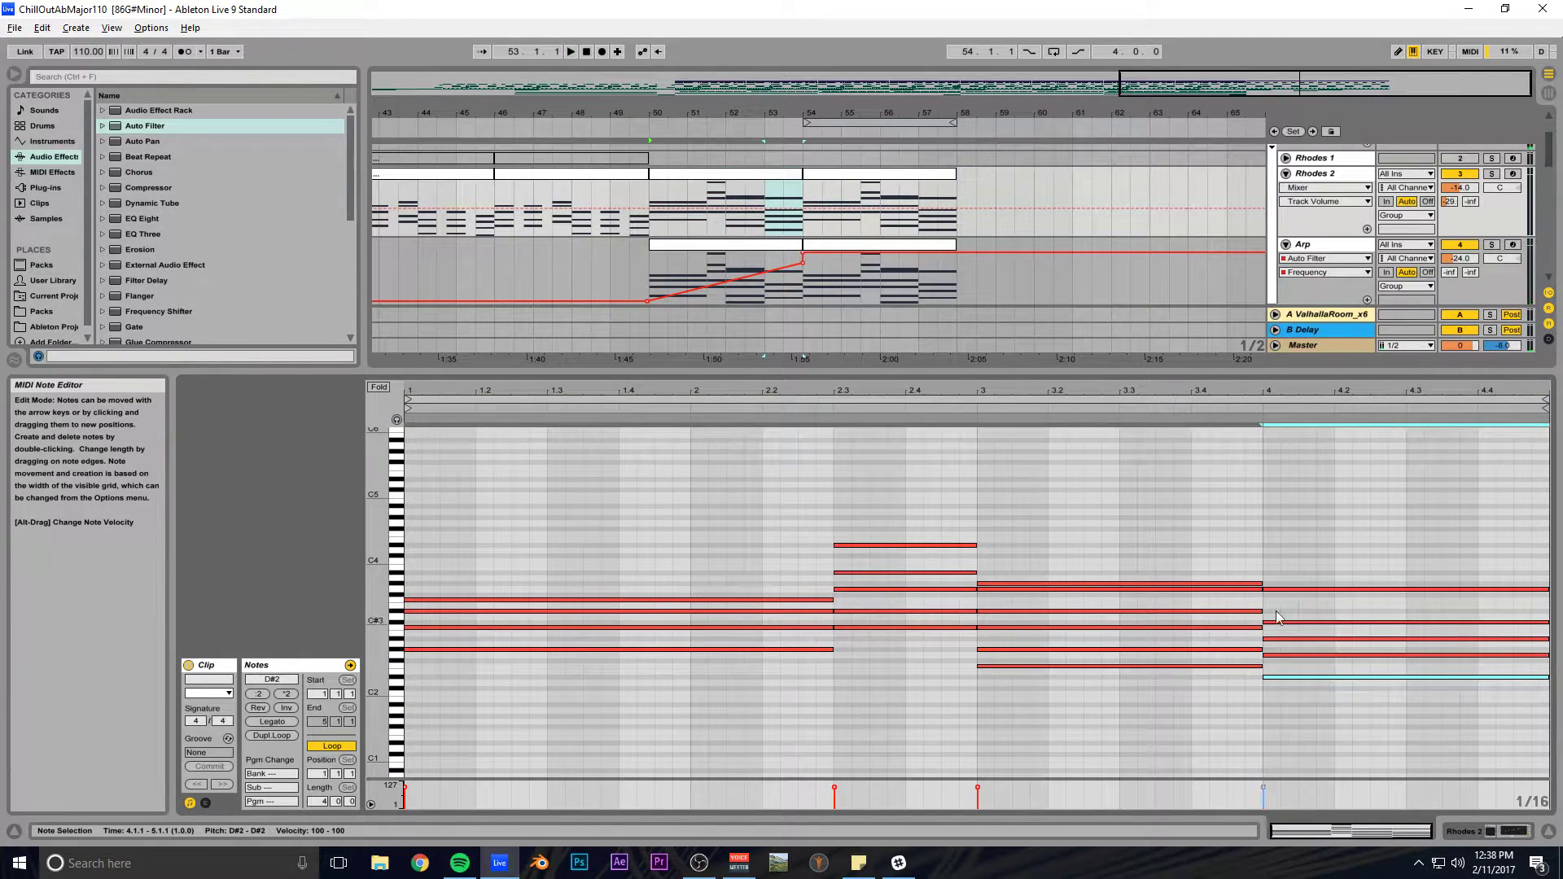
drag(802, 372, 802, 488)
click(769, 349)
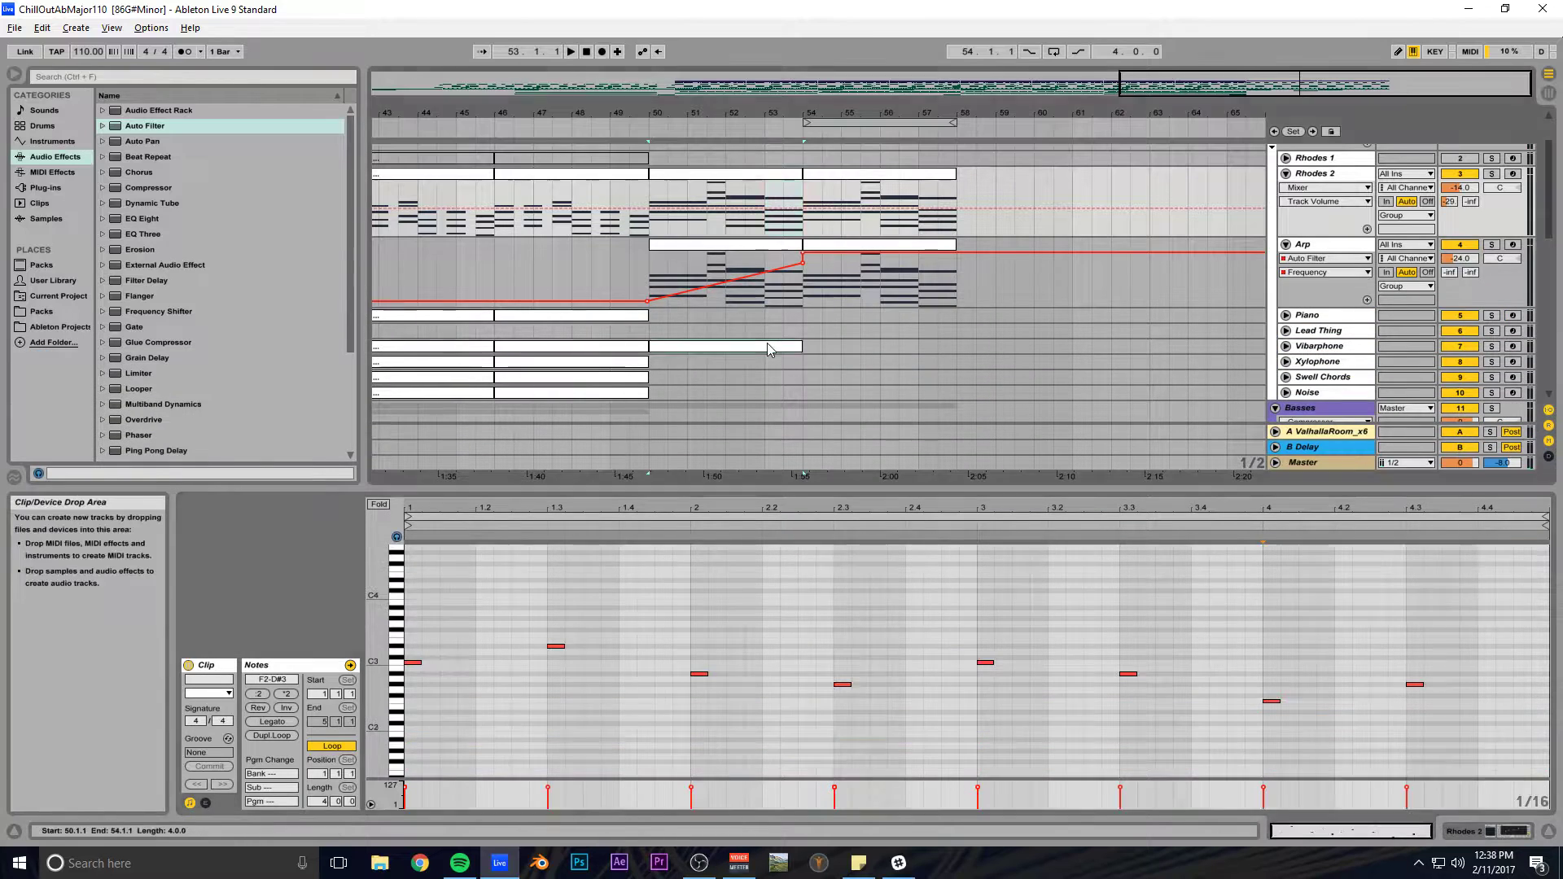
click(1272, 701)
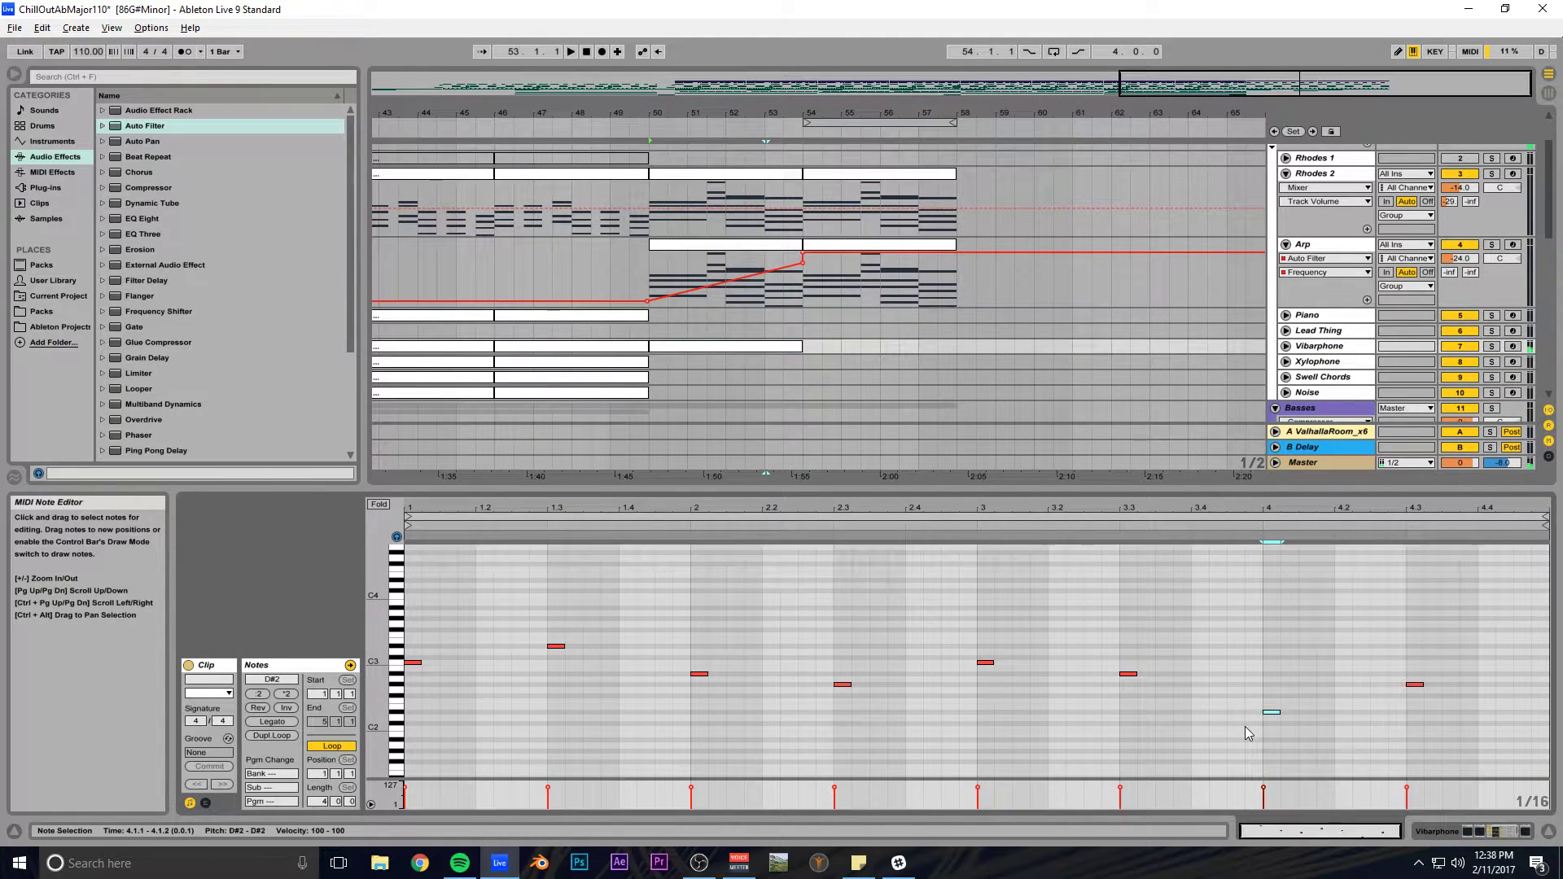
key(ctrl+s)
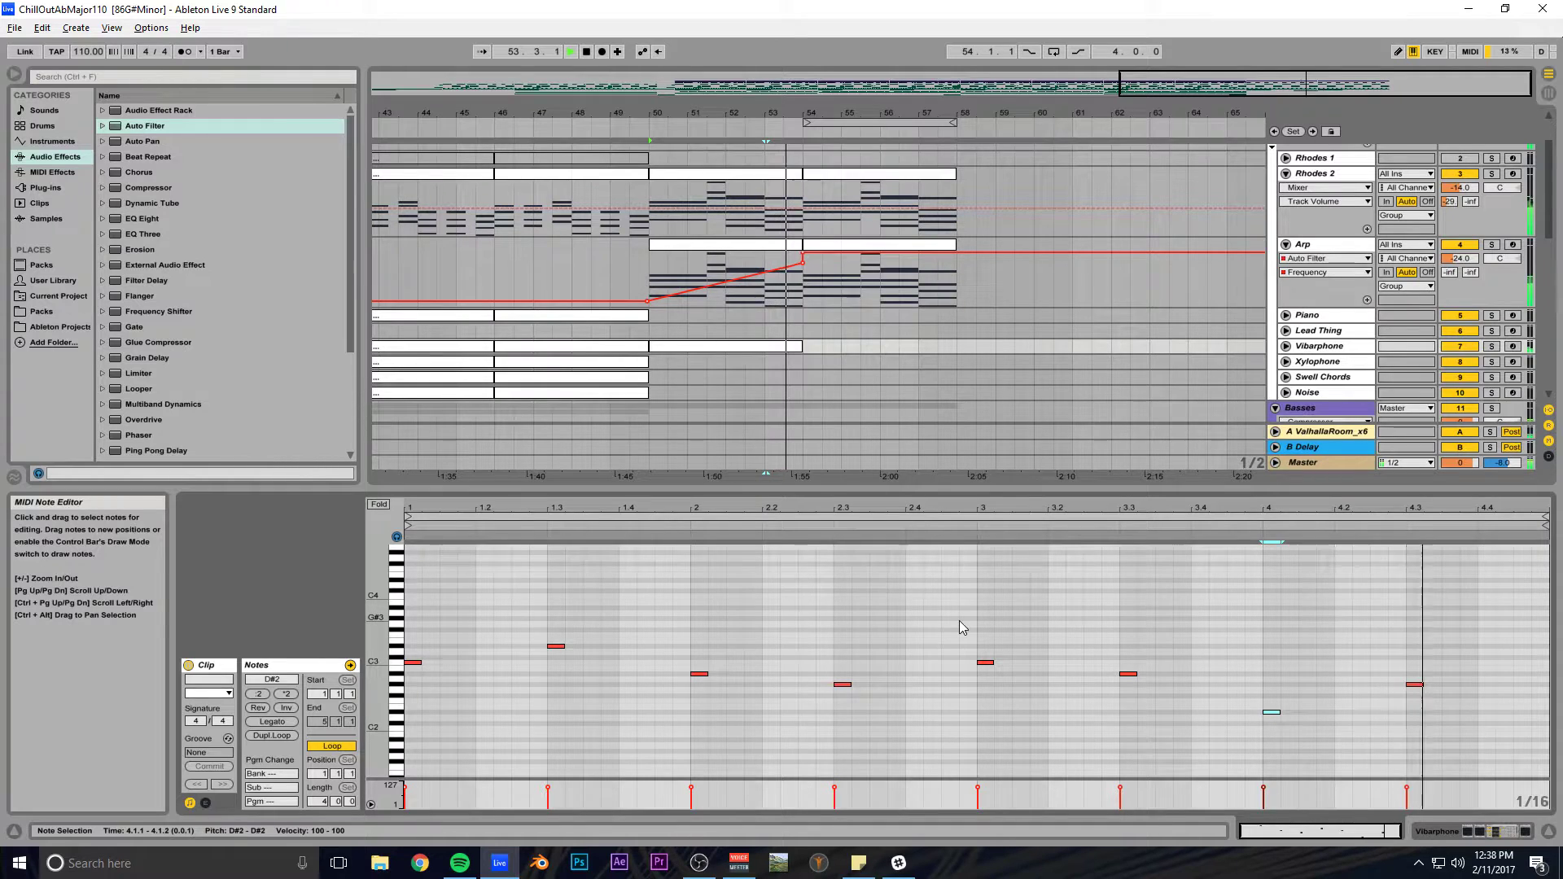
Copy all the Vibarphone notes one octave higher within the clip, play the result and save the set.
key(space)
drag(1469, 619, 389, 774)
drag(412, 670, 412, 603)
key(space)
scroll(489, 637, up, 1)
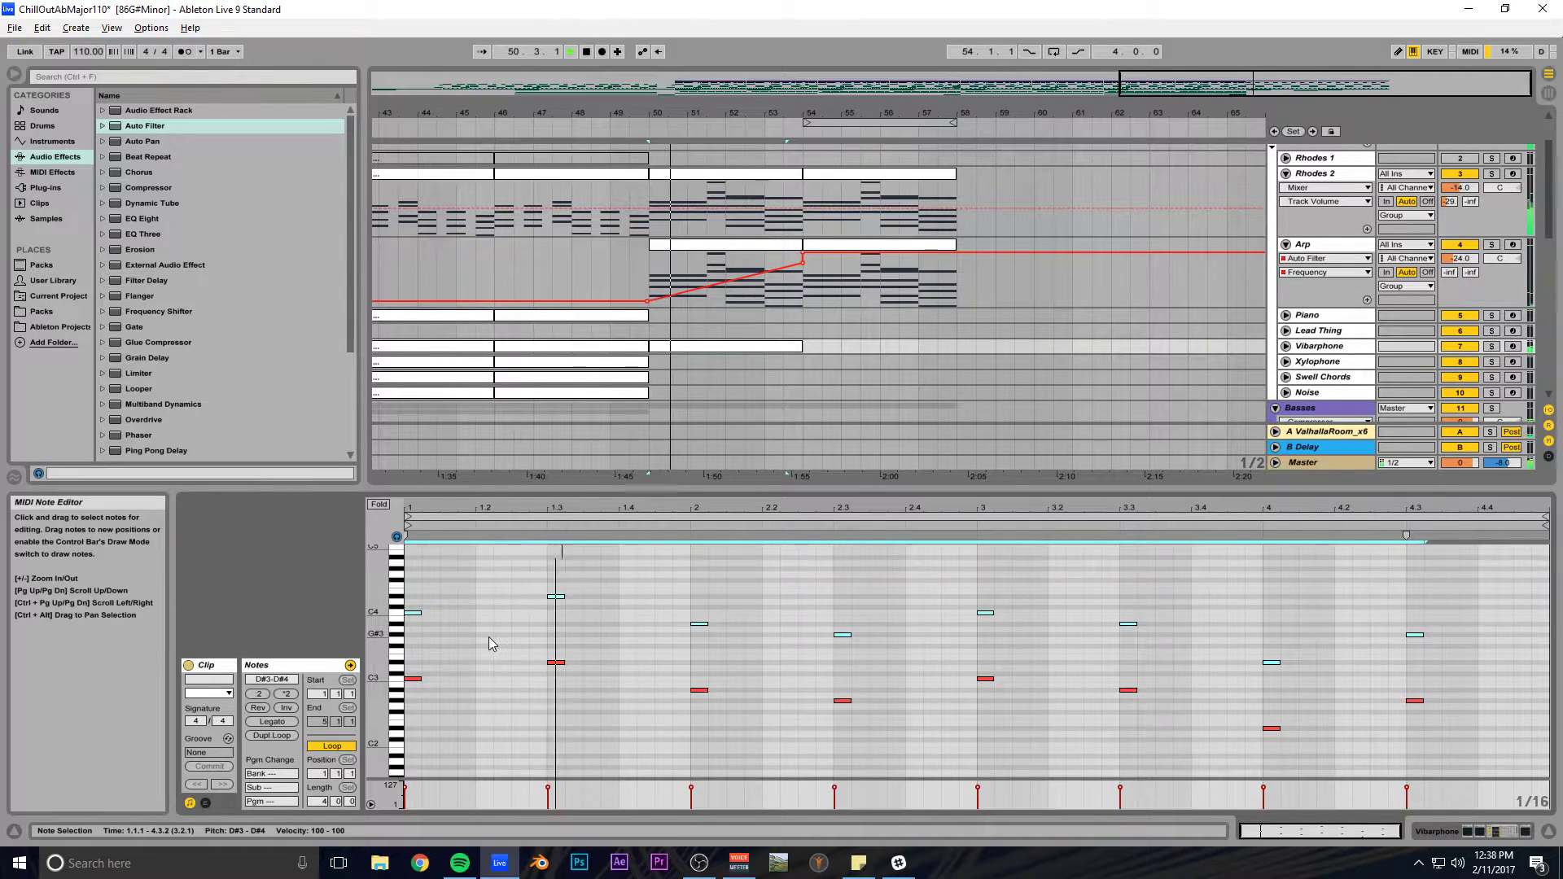
key(ctrl+s)
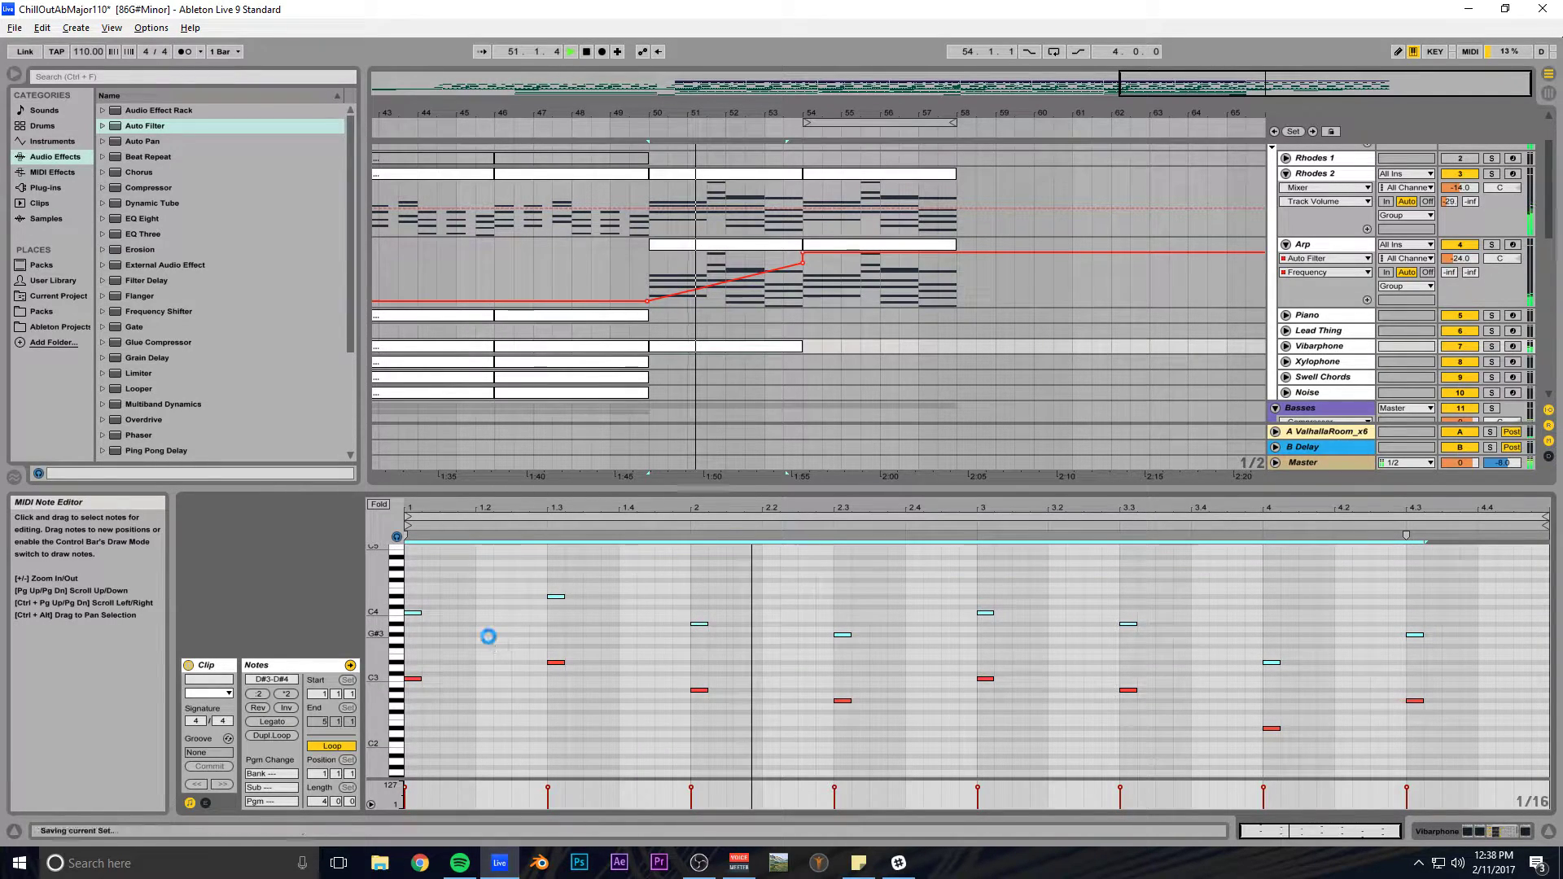
Duplicate the Vibarphone clip to bar 54 and save the set.
click(789, 348)
key(ctrl+d)
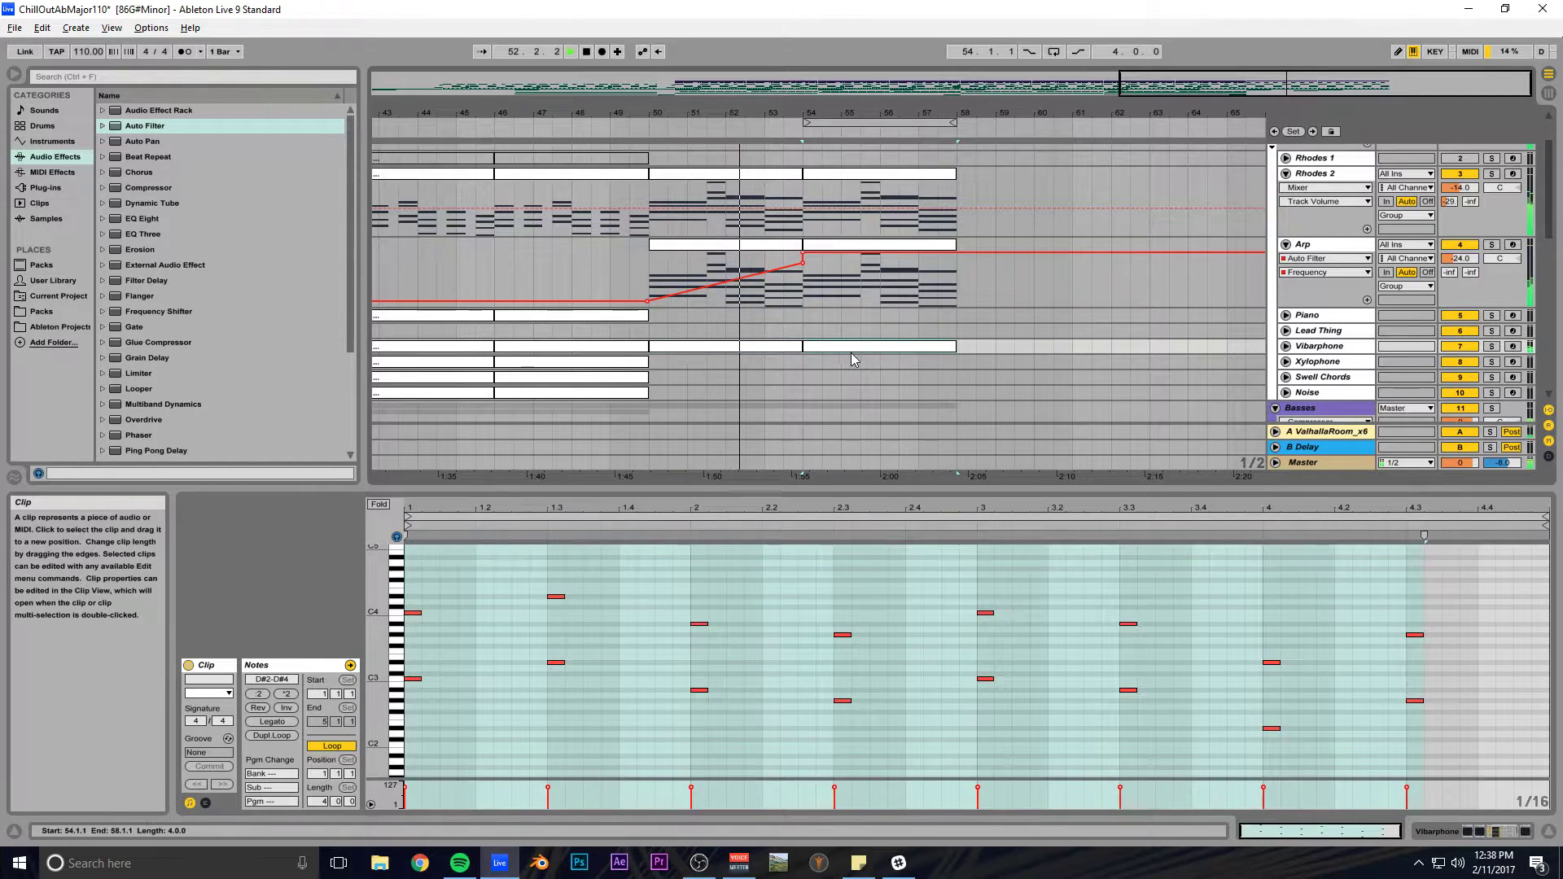
drag(884, 487, 884, 545)
key(ctrl+s)
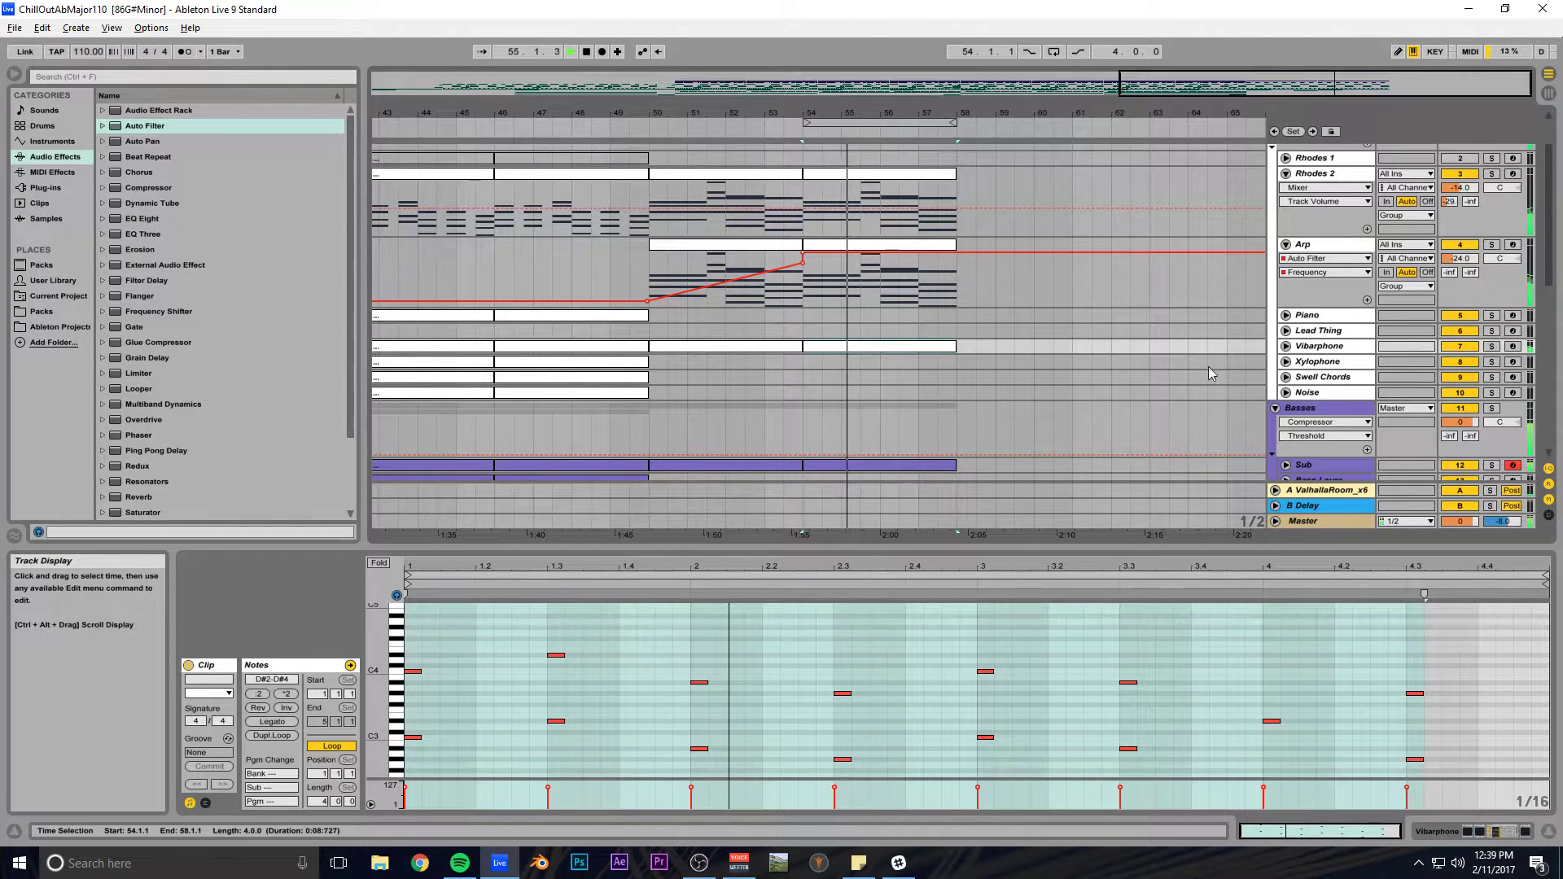
scroll(994, 404, up, 1)
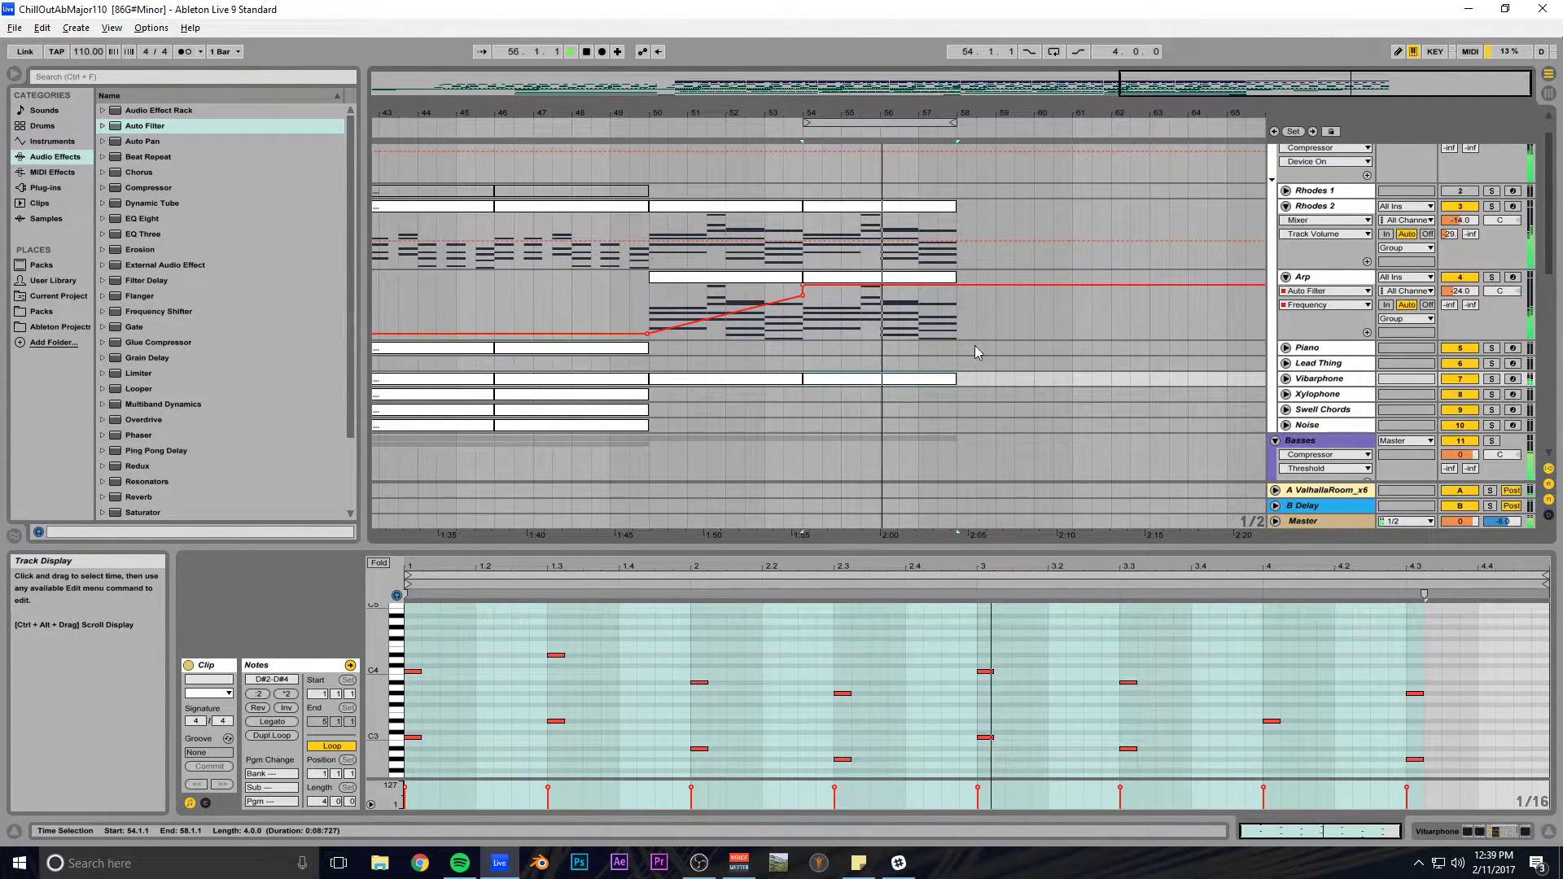
Duplicate bars 50 to 54 of the 24 Audio track so a second reversed cymbal leads up to bar 58.
mouse_move(1169, 91)
mouse_down()
mouse_move(1170, 104)
mouse_move(1172, 85)
mouse_up()
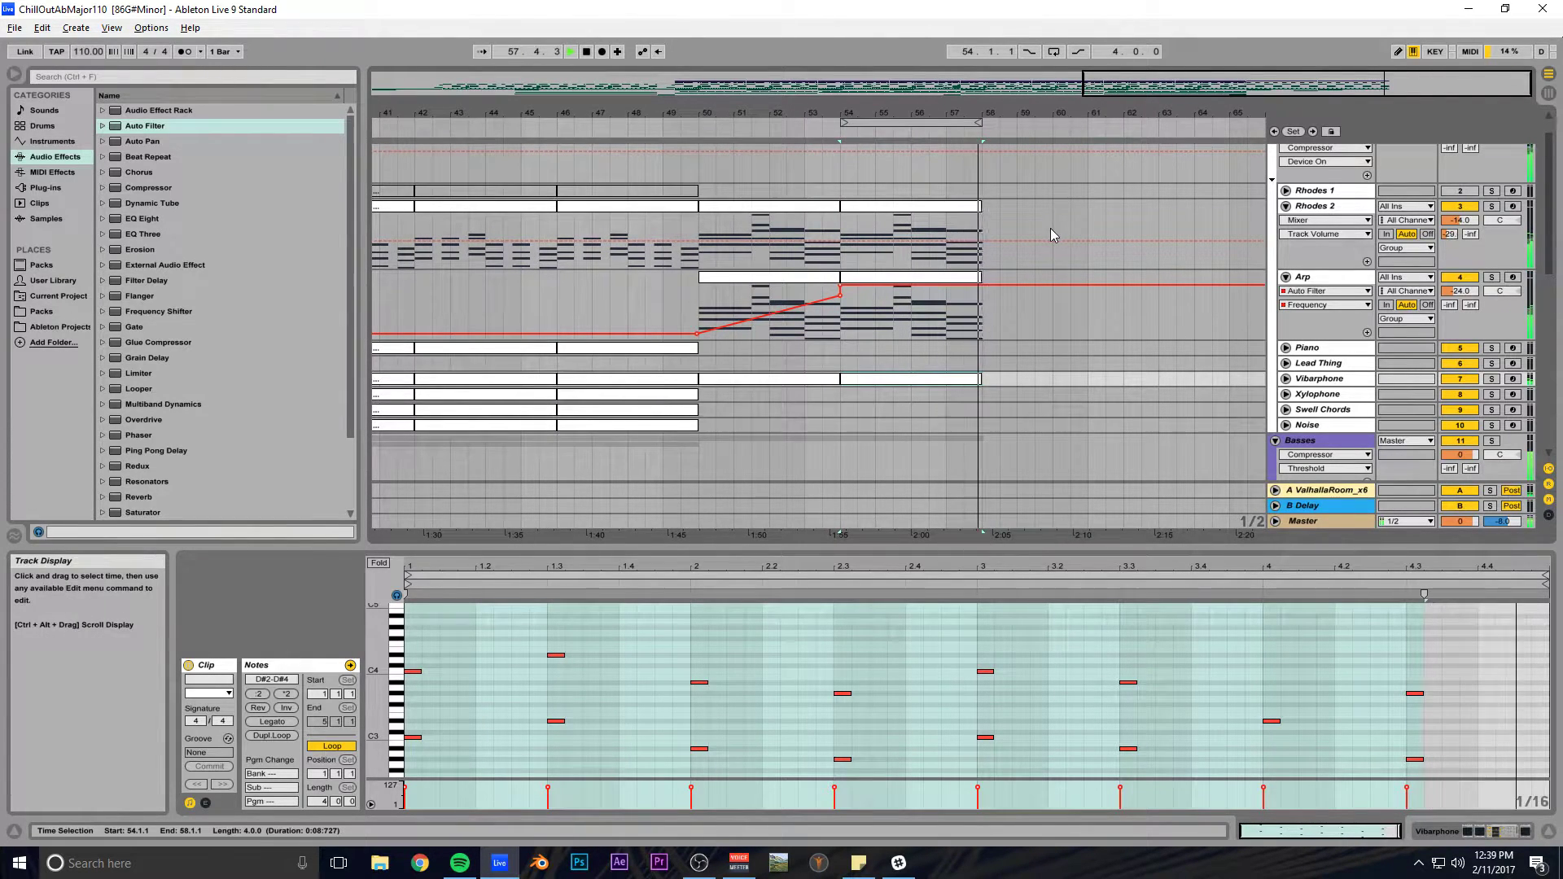
scroll(1050, 228, down, 10)
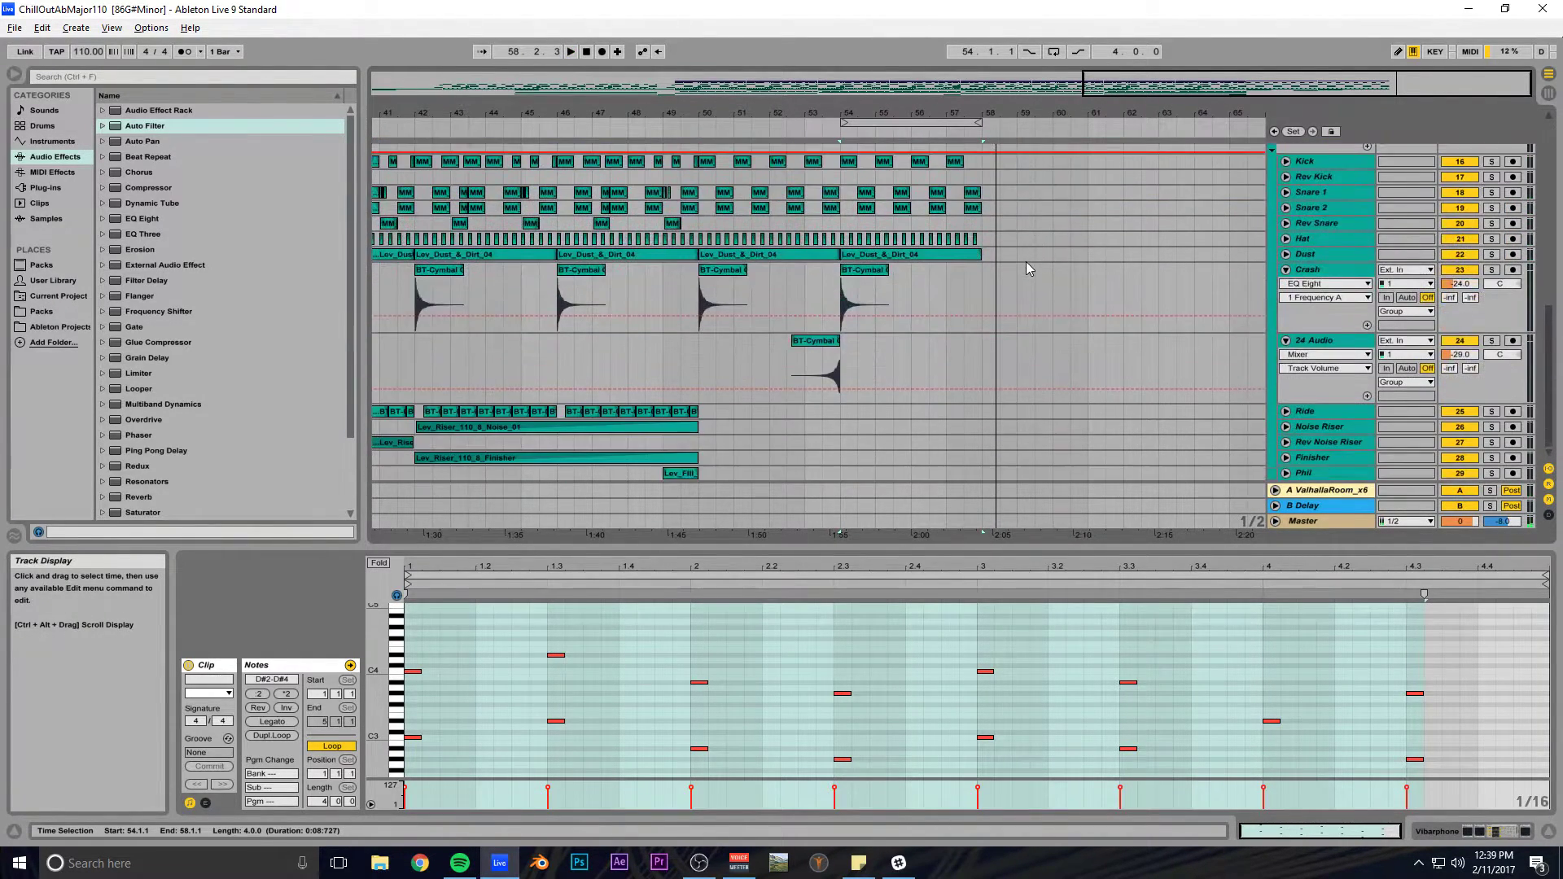
click(819, 342)
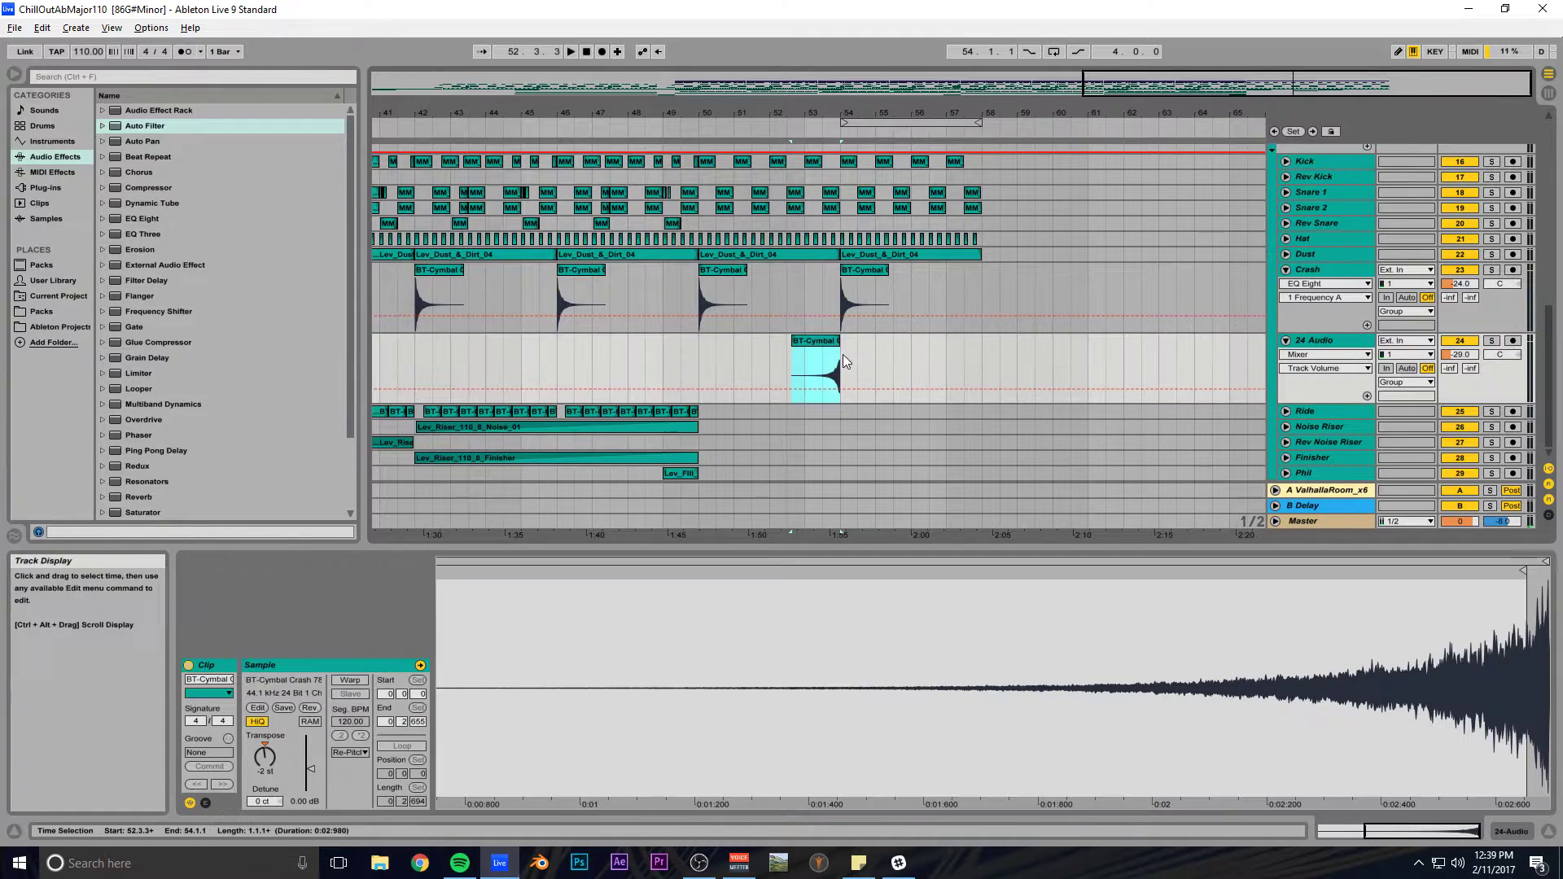
drag(730, 362, 701, 361)
key(ctrl+d)
Copy the reversed cymbal on the 24 Audio track to 16.3.3, ending at bar 18, and play back that transition.
drag(1168, 85, 1161, 57)
drag(1082, 339, 574, 350)
click(559, 323)
key(space)
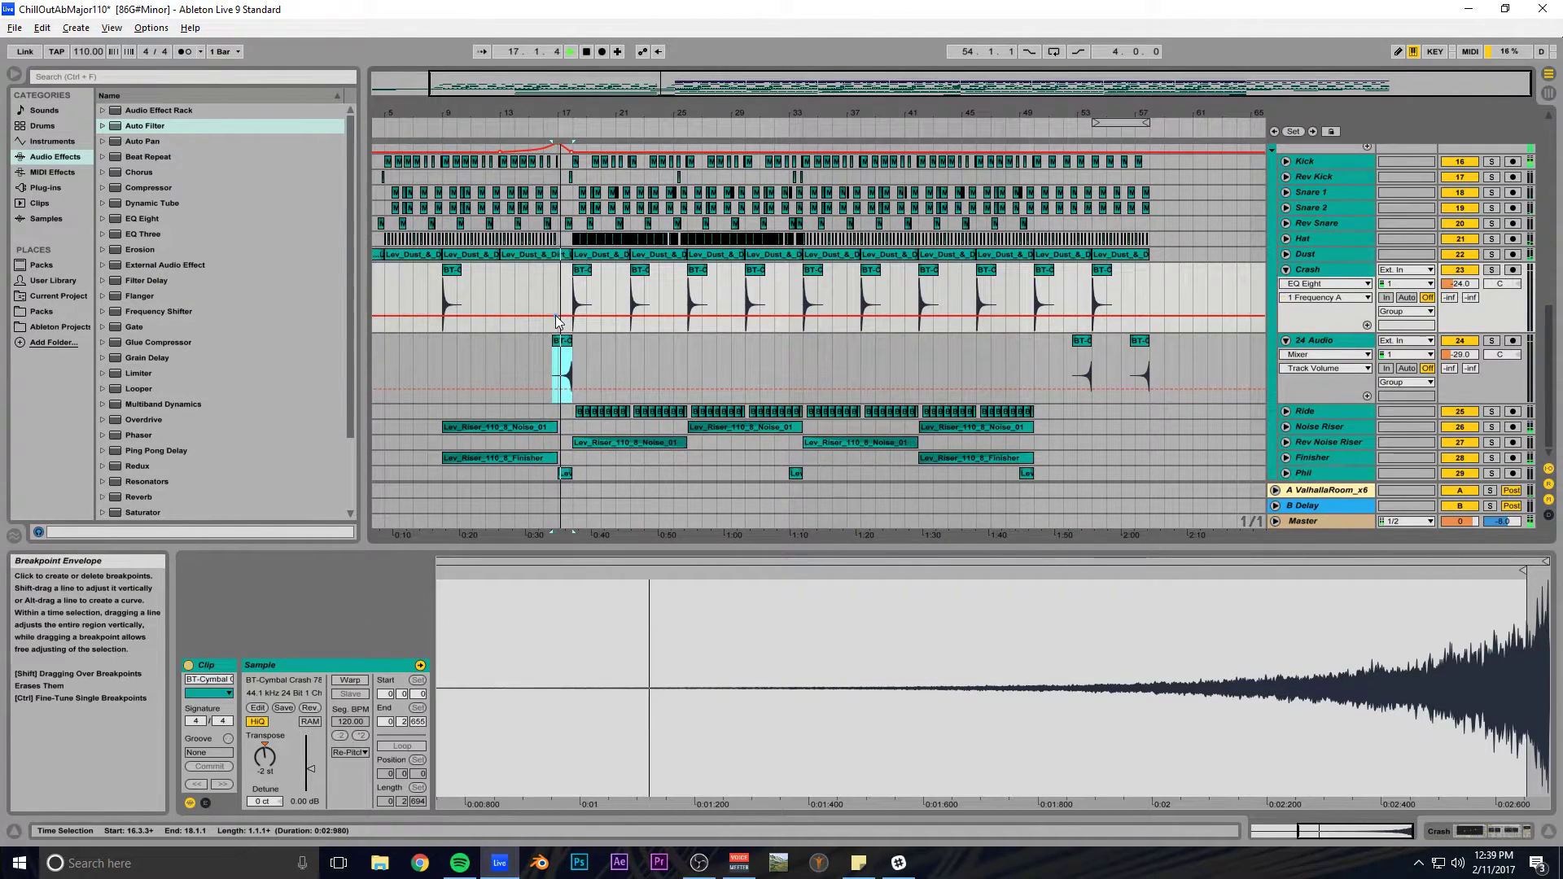
key(space)
drag(1064, 92, 685, 210)
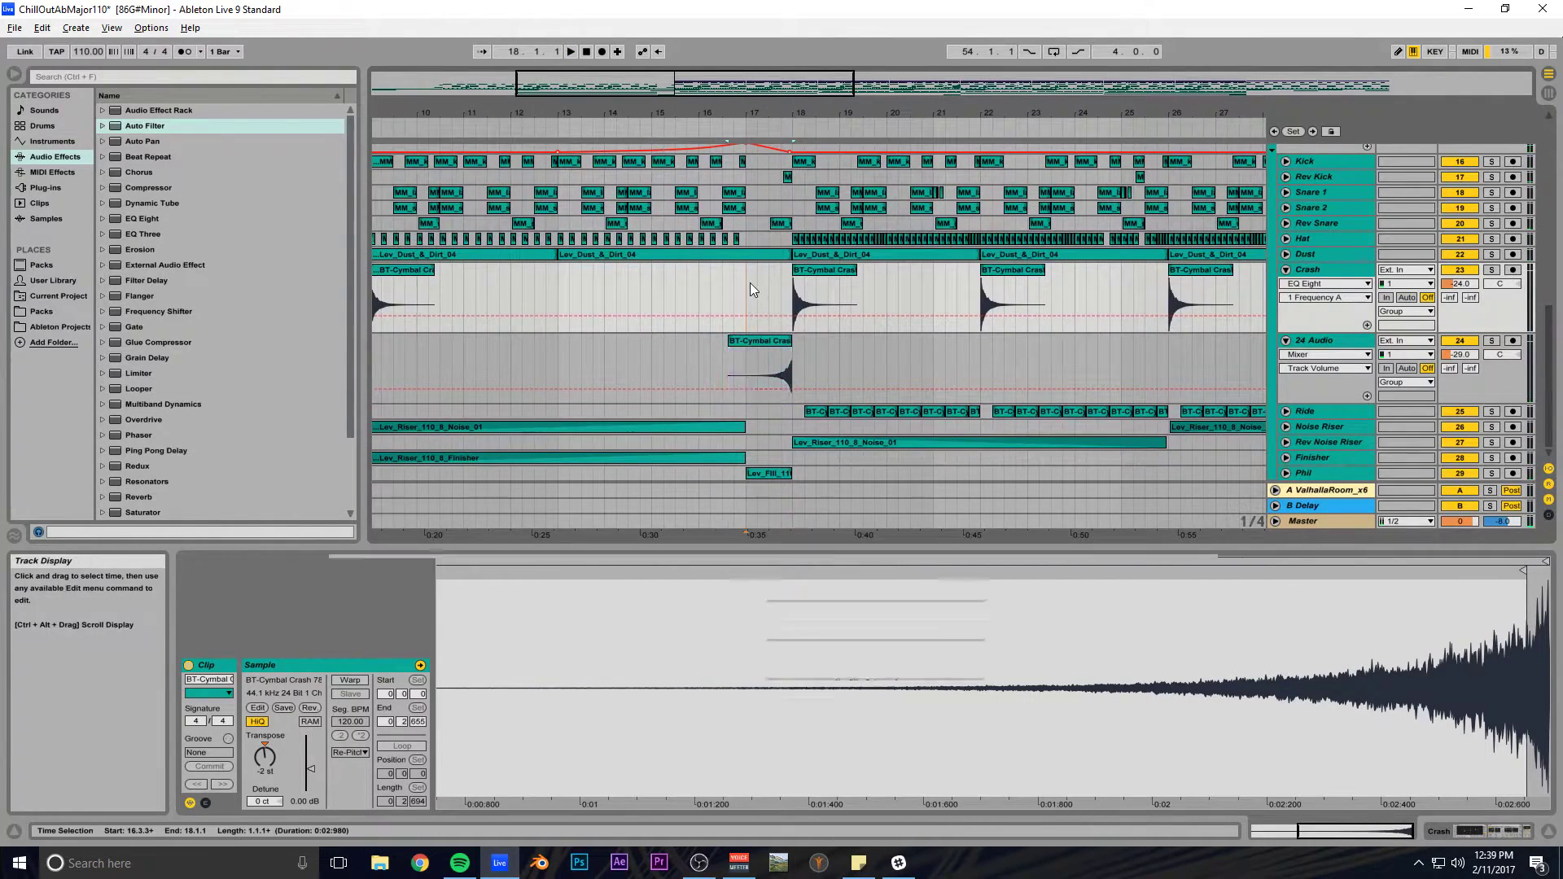
click(750, 282)
key(space)
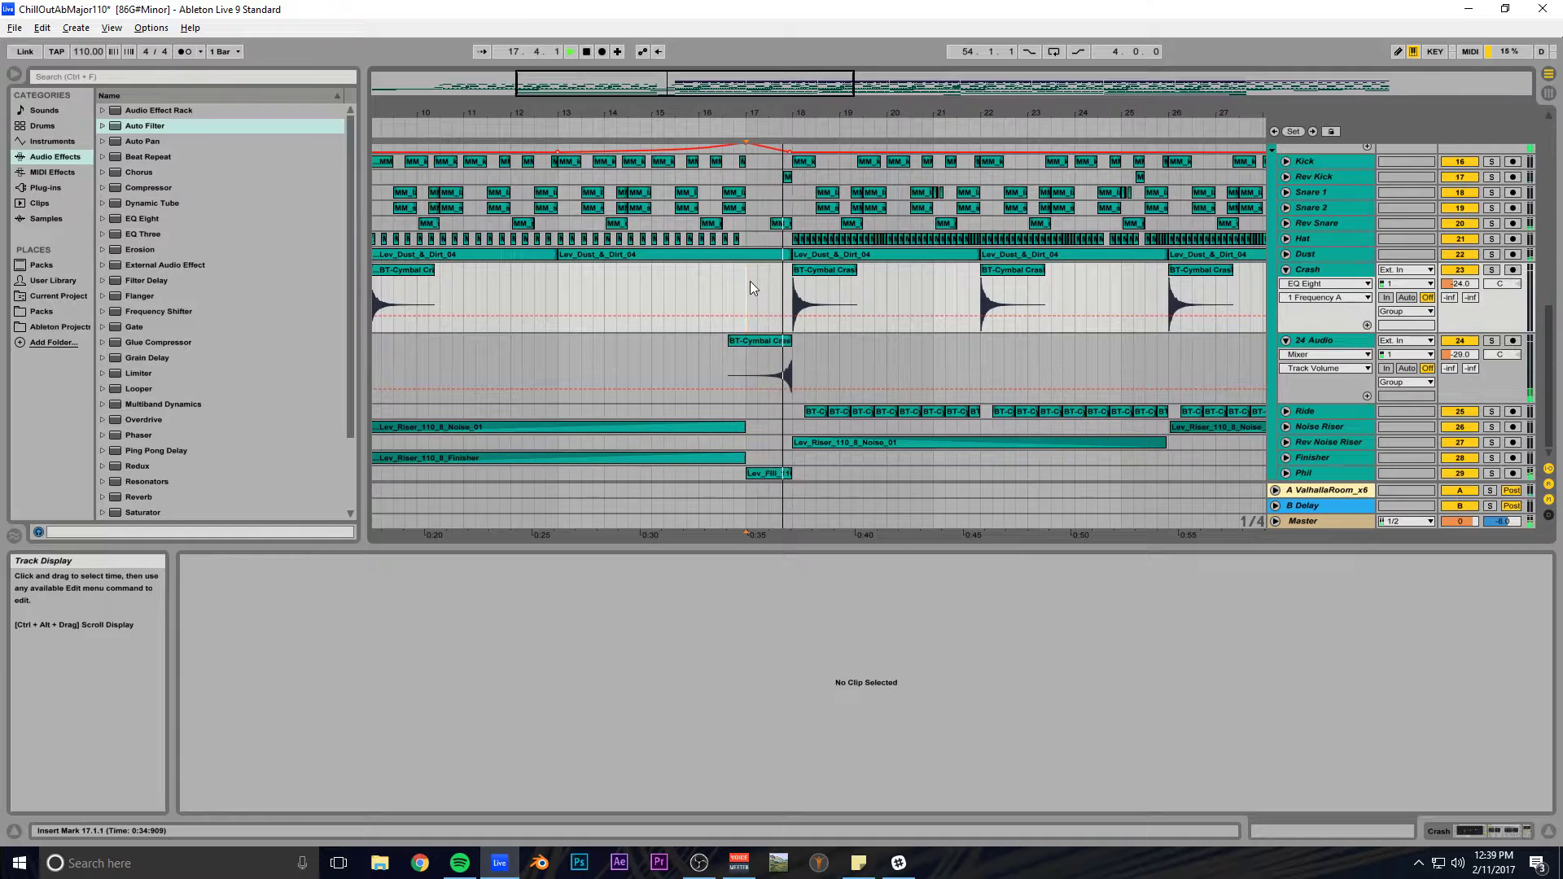
Repeat the reversed cymbal on the 24 Audio track every four bars from bar 18 up to bar 50.
drag(766, 350, 802, 353)
drag(846, 113, 1141, 131)
key(ctrl+d)
key(ctrl+d)
key(ctrl+d)
key(ctrl+d)
key(ctrl+d)
key(ctrl+d)
key(ctrl+d)
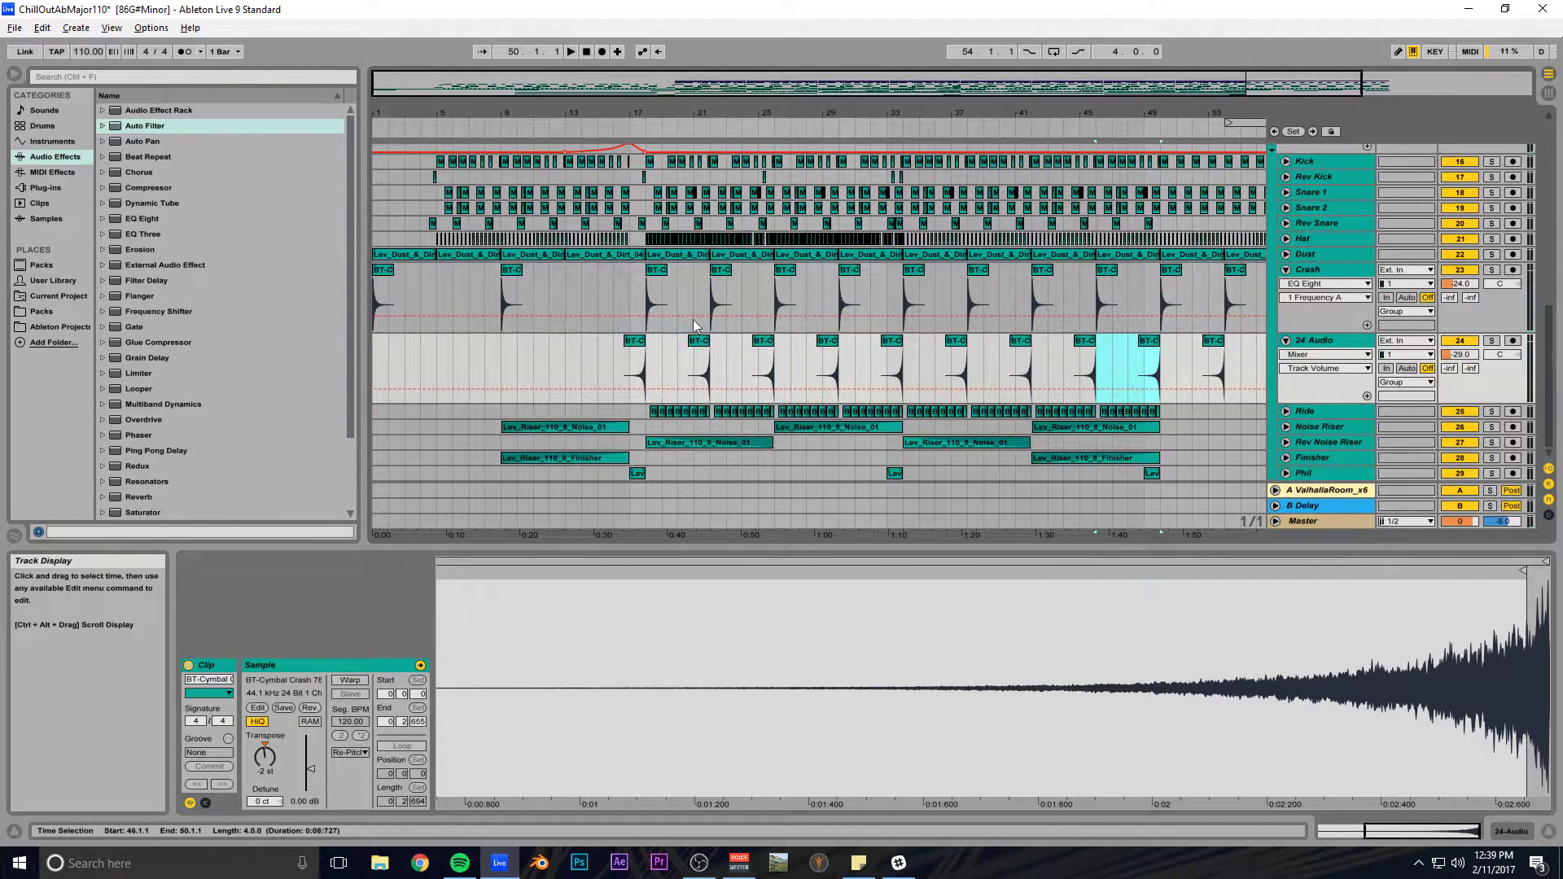
Copy the reversed cymbal to 7.3.3 so it leads into the bar 9 crash, save the set and play it from bar 7.
drag(638, 345, 494, 345)
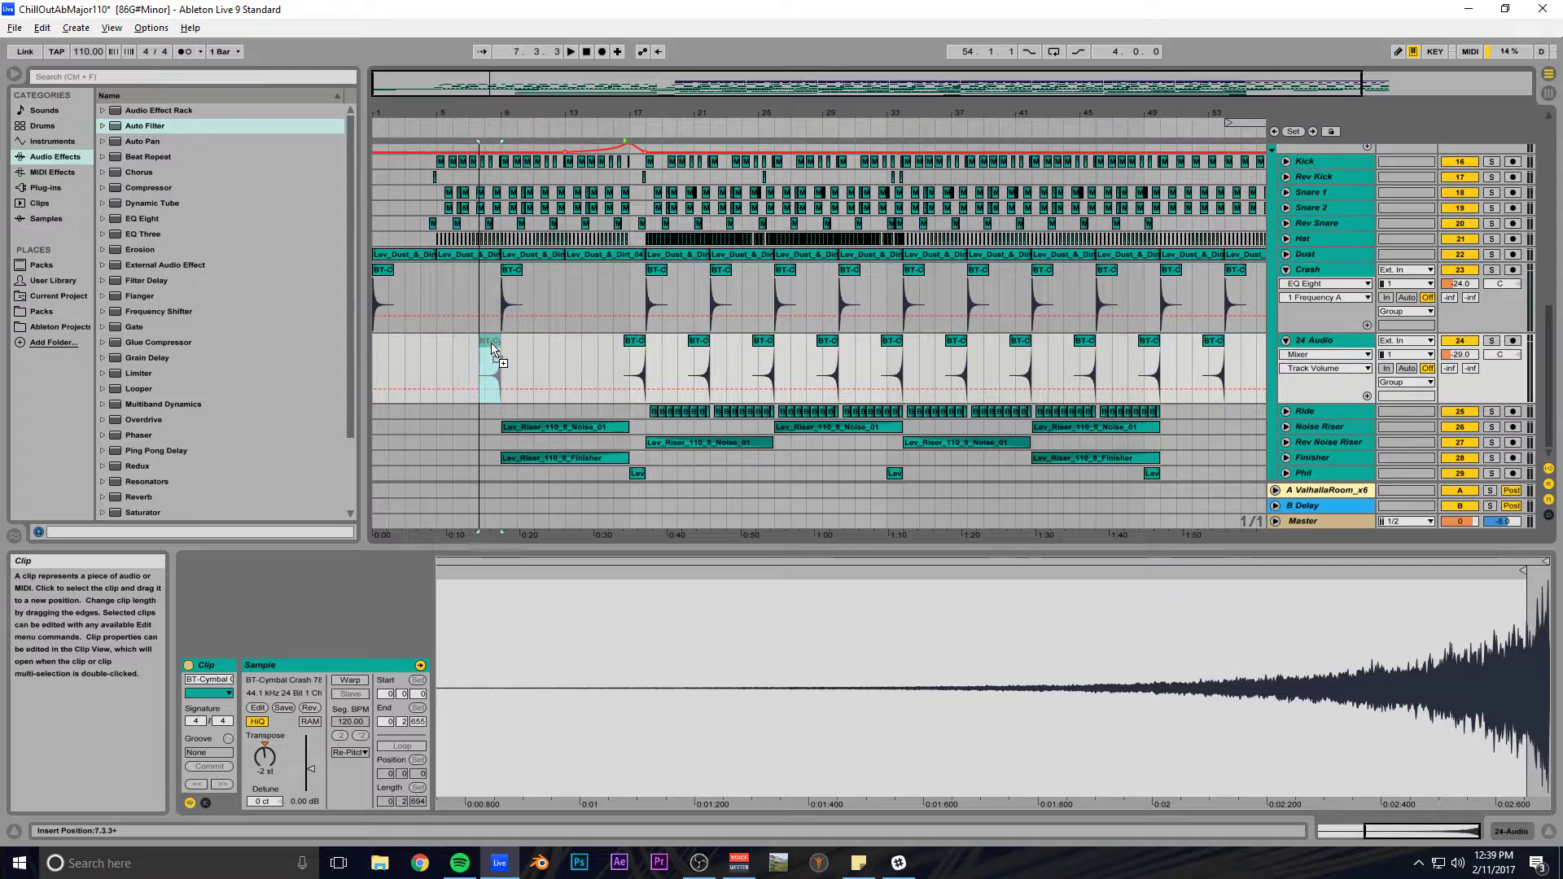
click(474, 290)
key(ctrl+s)
key(space)
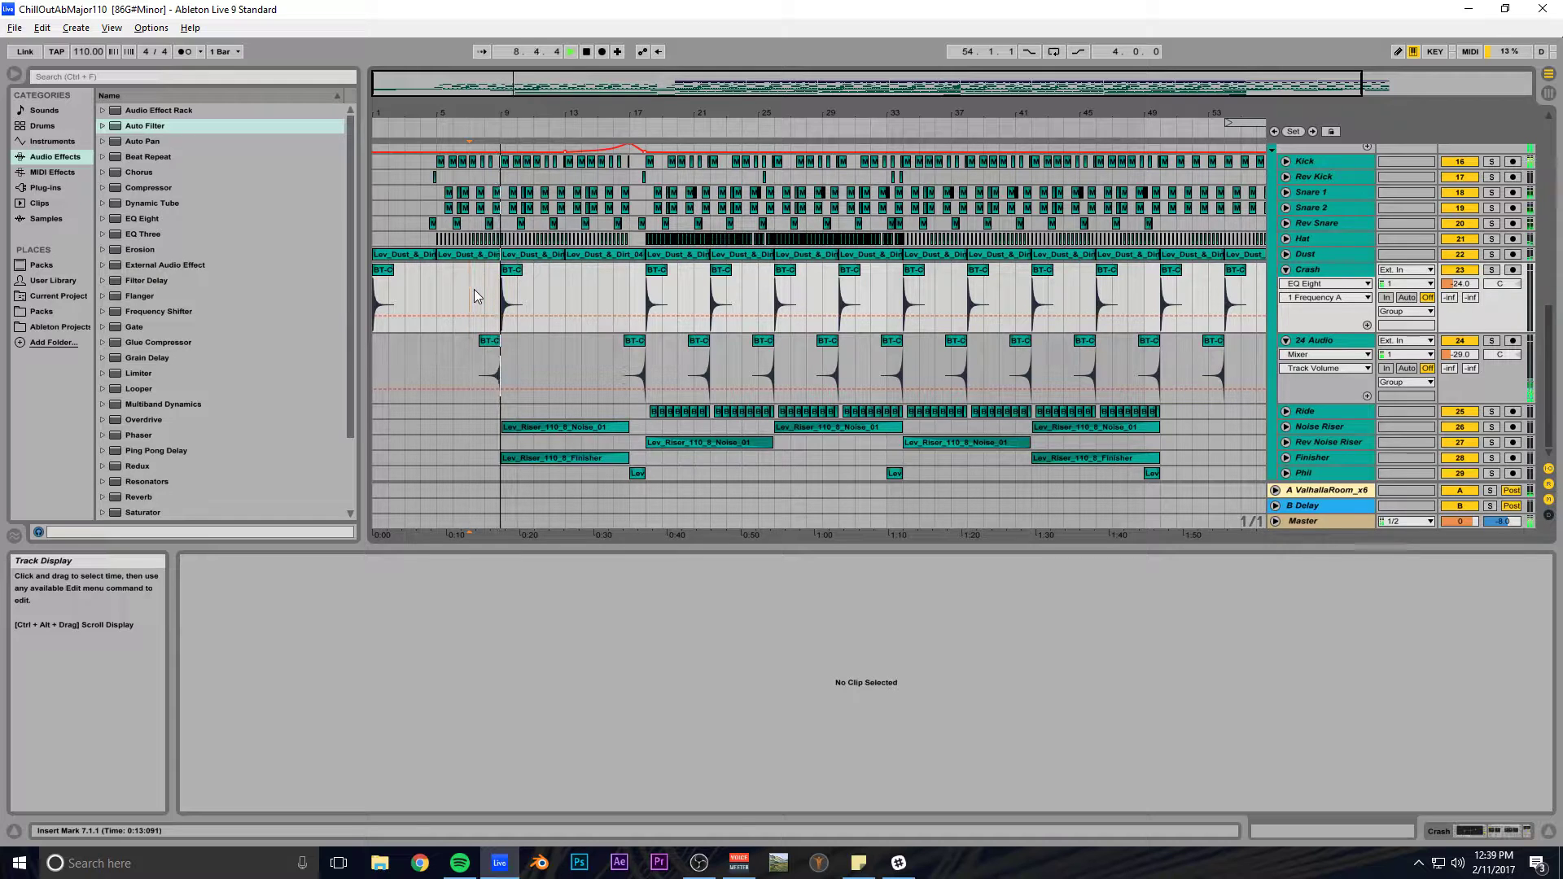
Review the whole arrangement across all tracks while it plays on from the early bars.
drag(562, 281, 496, 358)
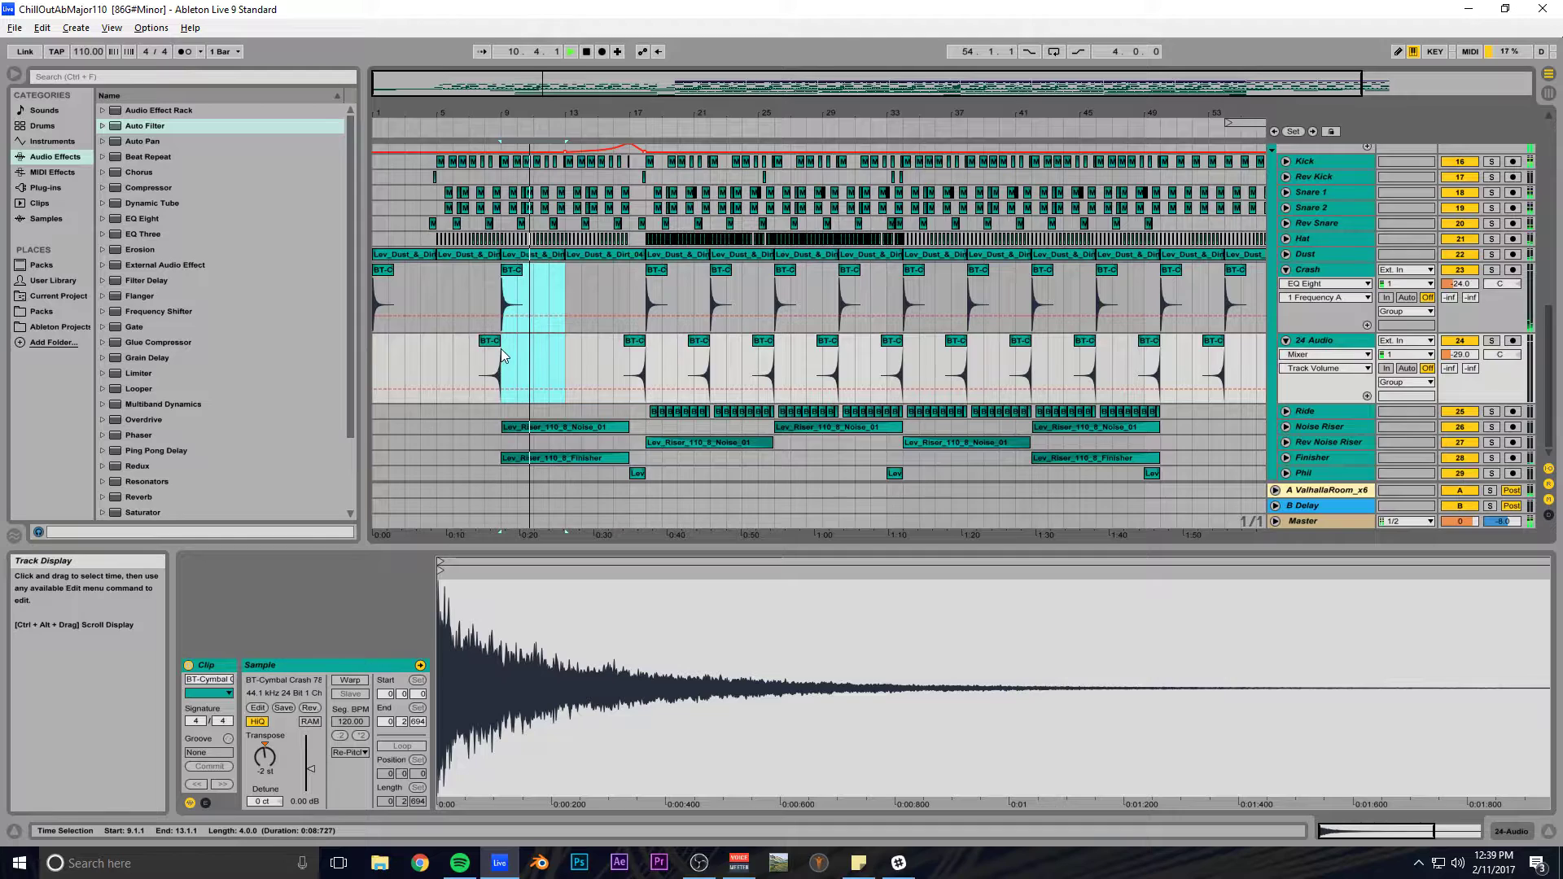
click(569, 281)
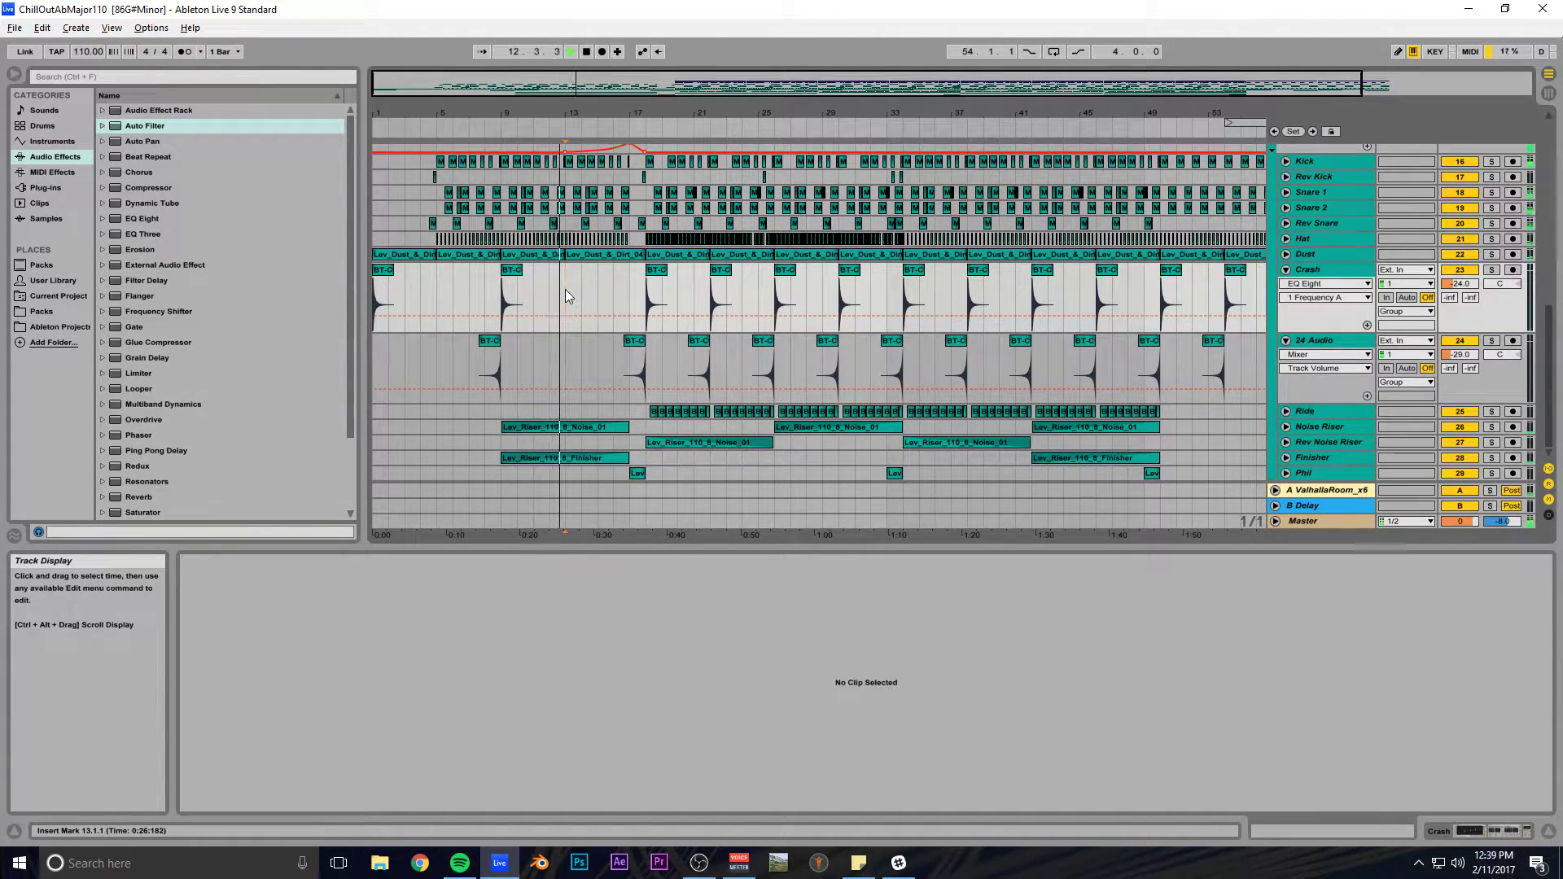
double_click(770, 88)
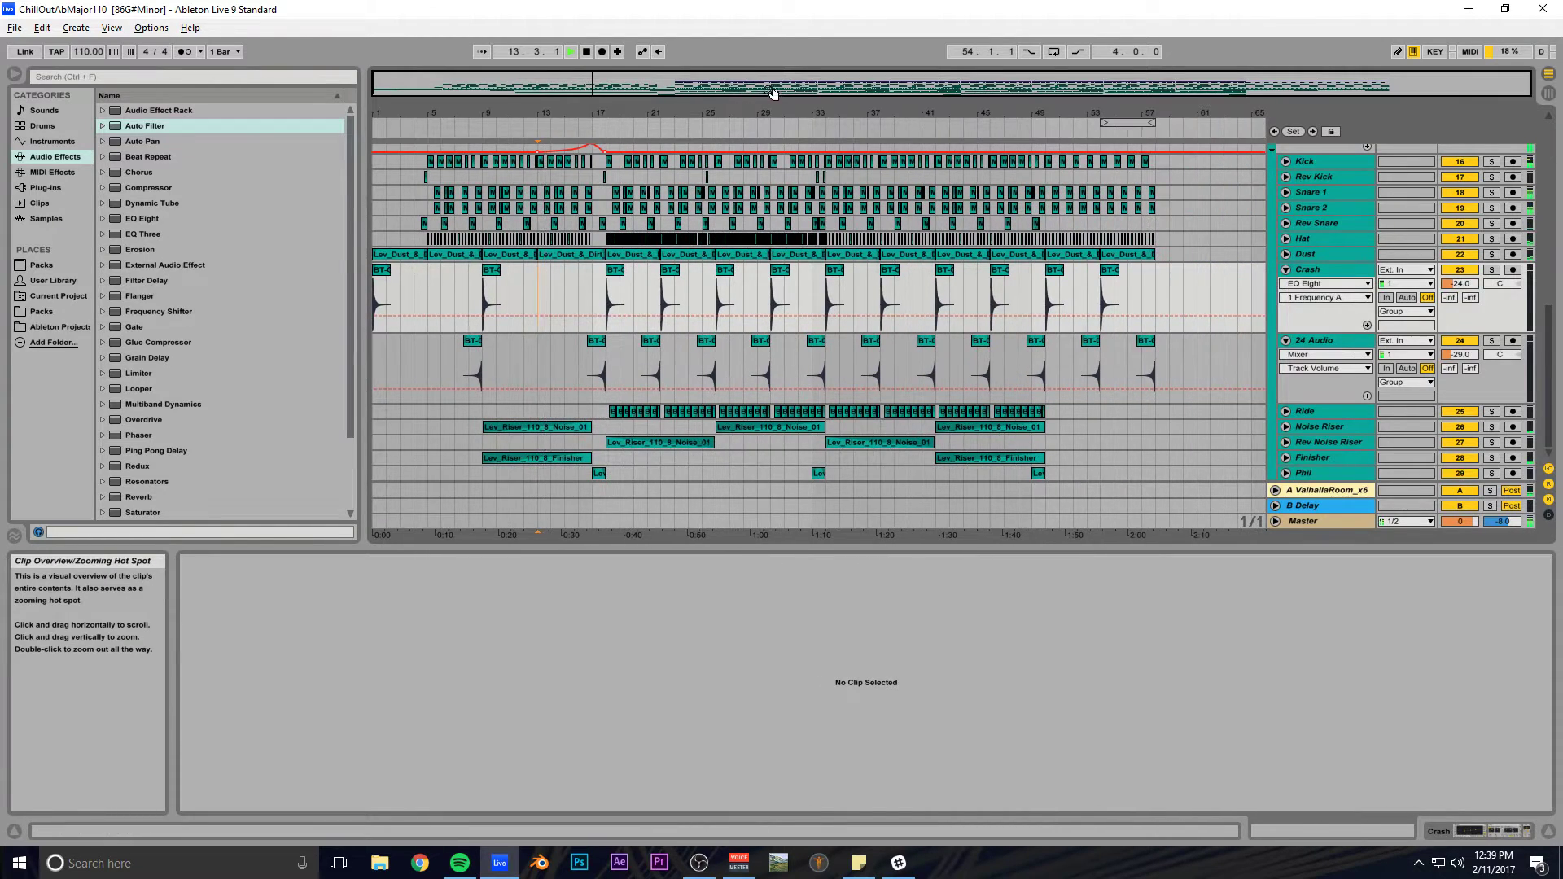
scroll(1085, 364, up, 6)
scroll(1083, 363, up, 3)
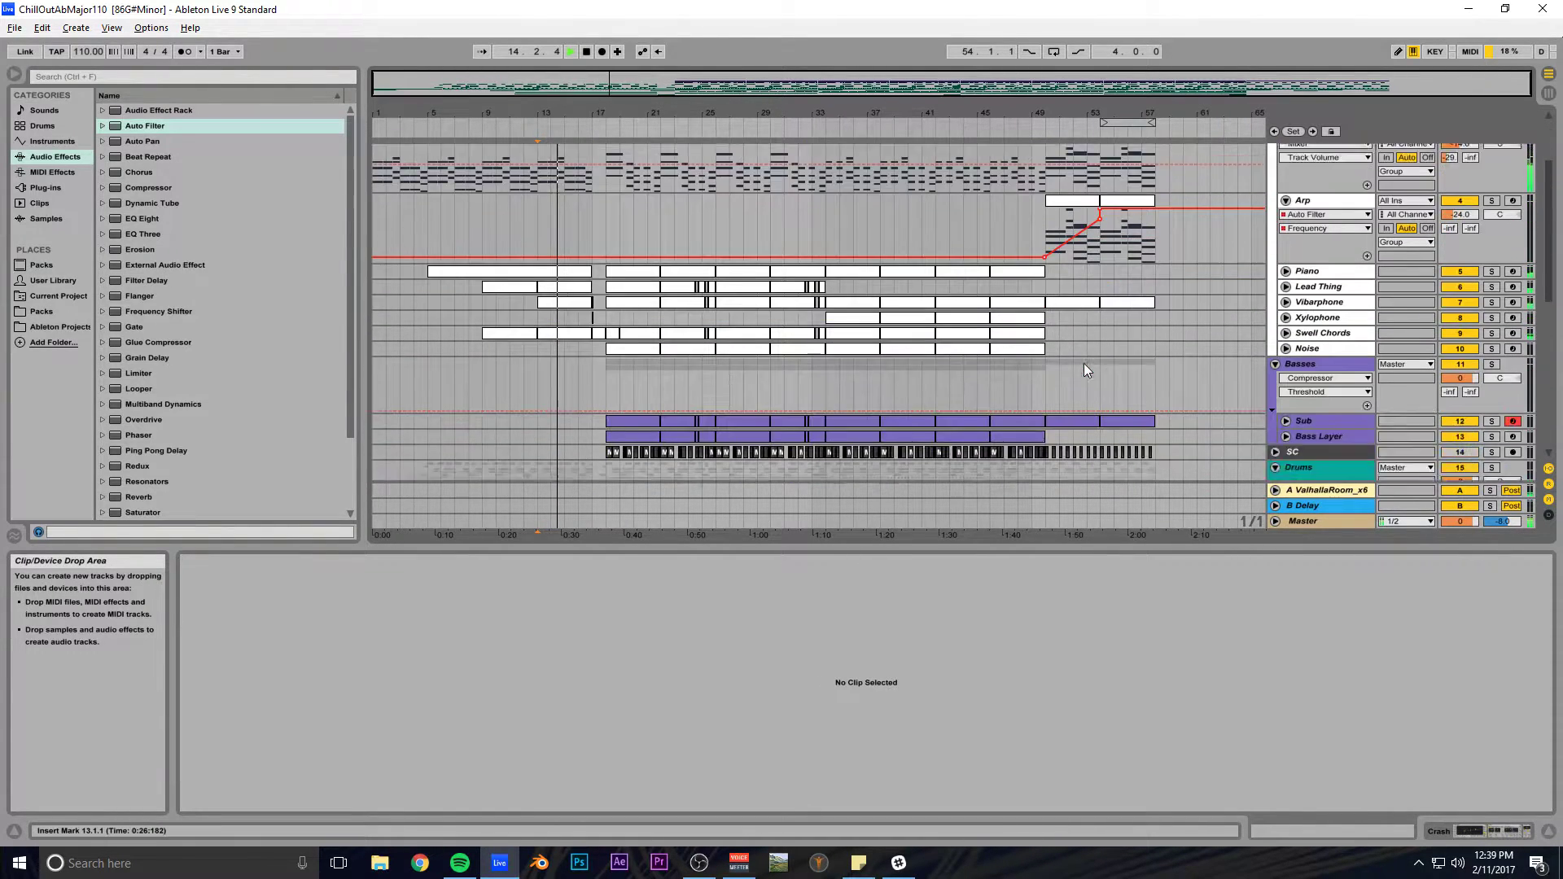
scroll(1058, 346, down, 6)
scroll(1017, 303, down, 5)
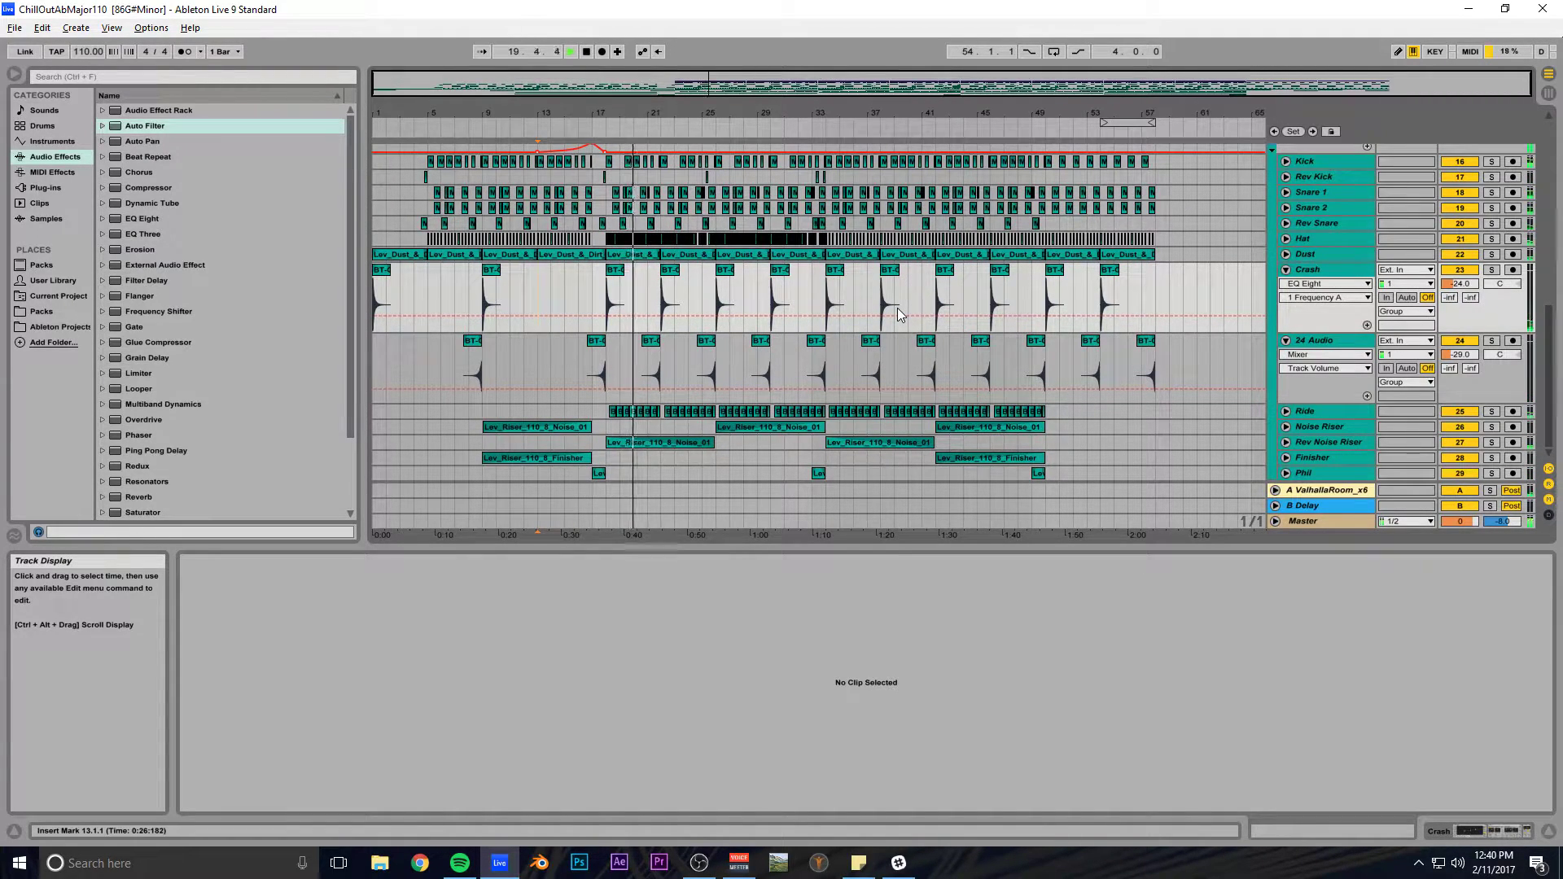
key(alt+Tab)
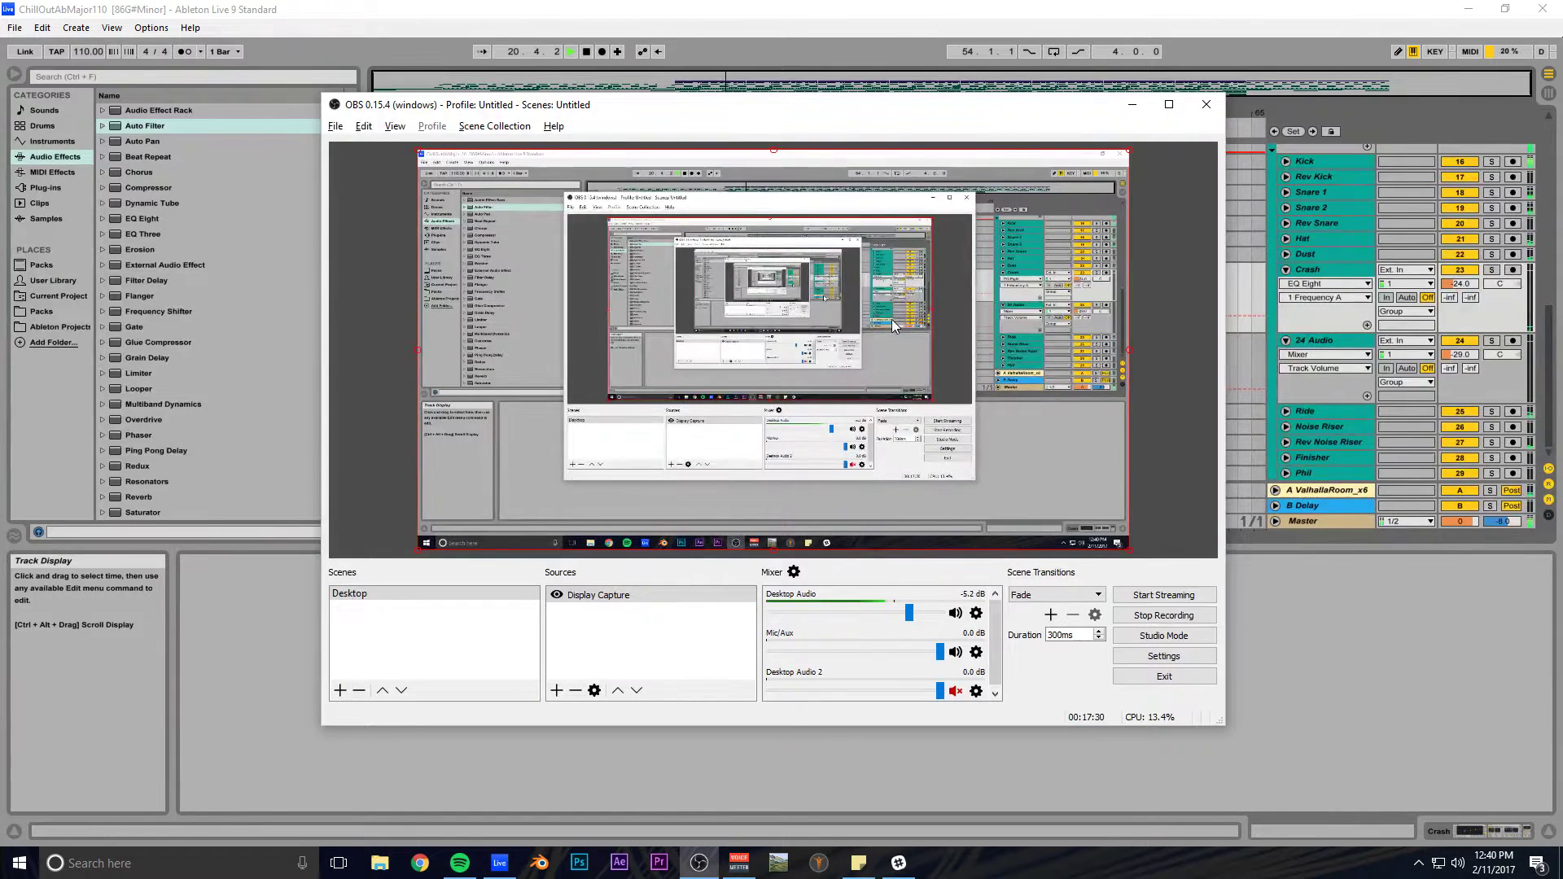
key(alt+Tab)
Play the arrangement from bar 48 and copy the Lev_Fill_110_21 clip on the Phil track to bar 57.
key(space)
scroll(891, 319, up, 15)
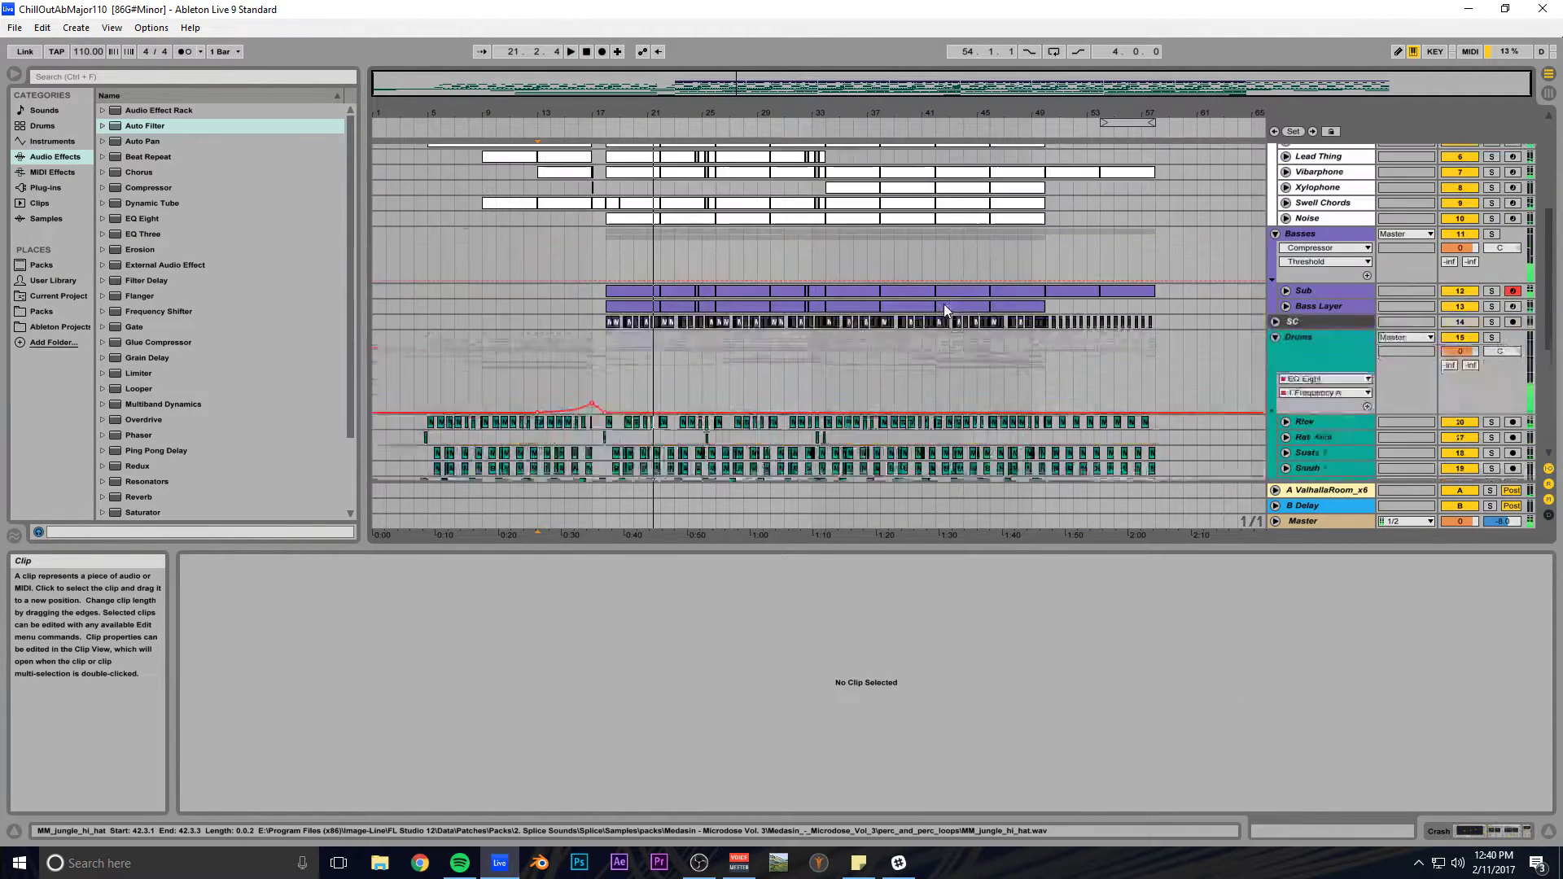
click(1010, 263)
key(space)
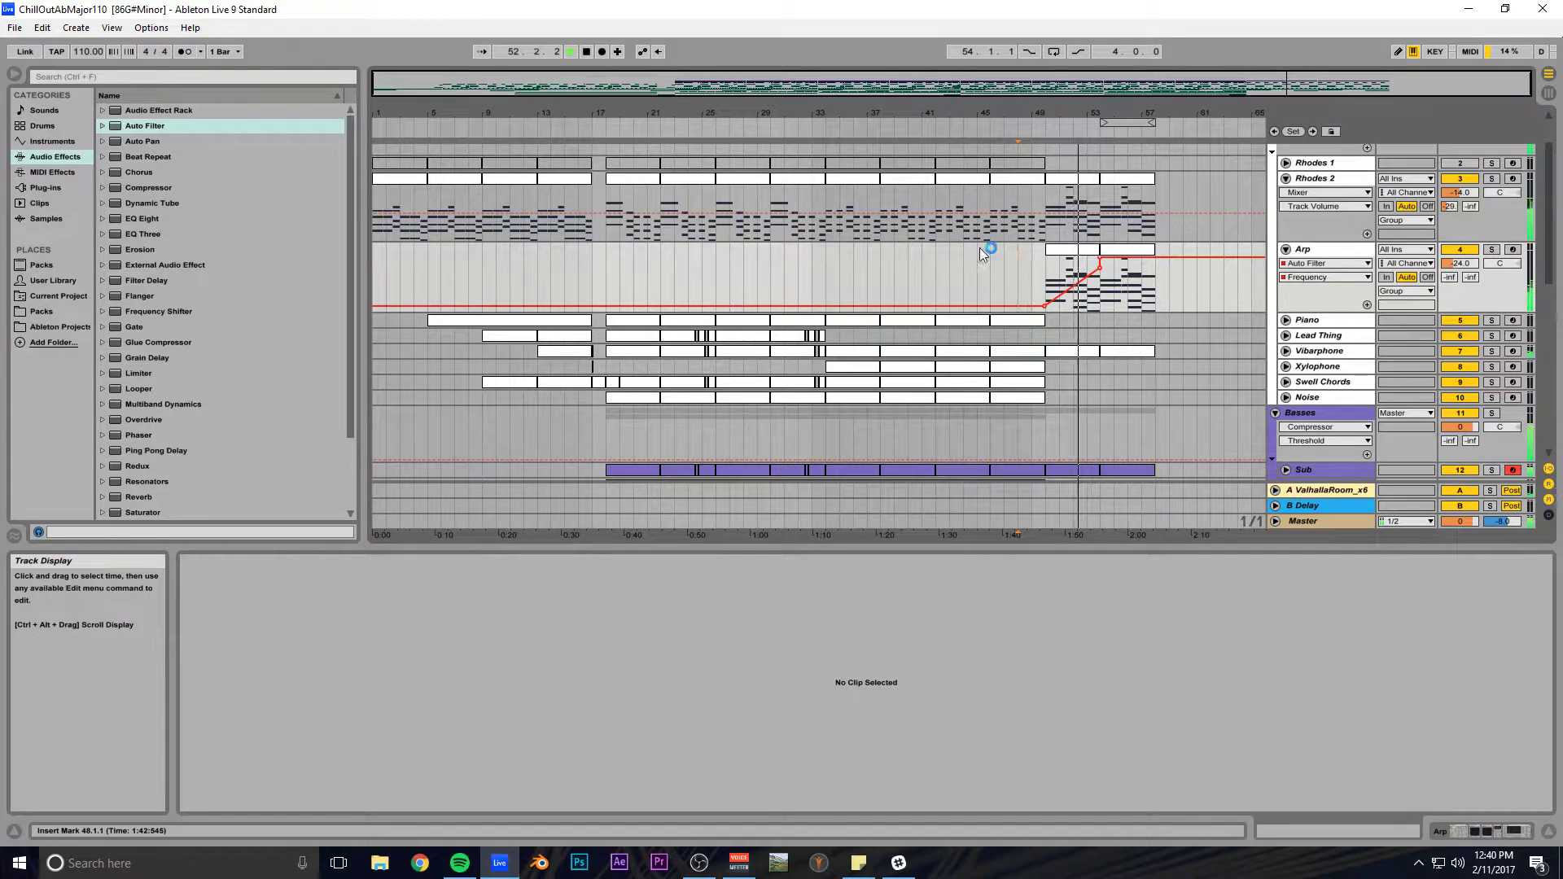
drag(1105, 89, 1149, 179)
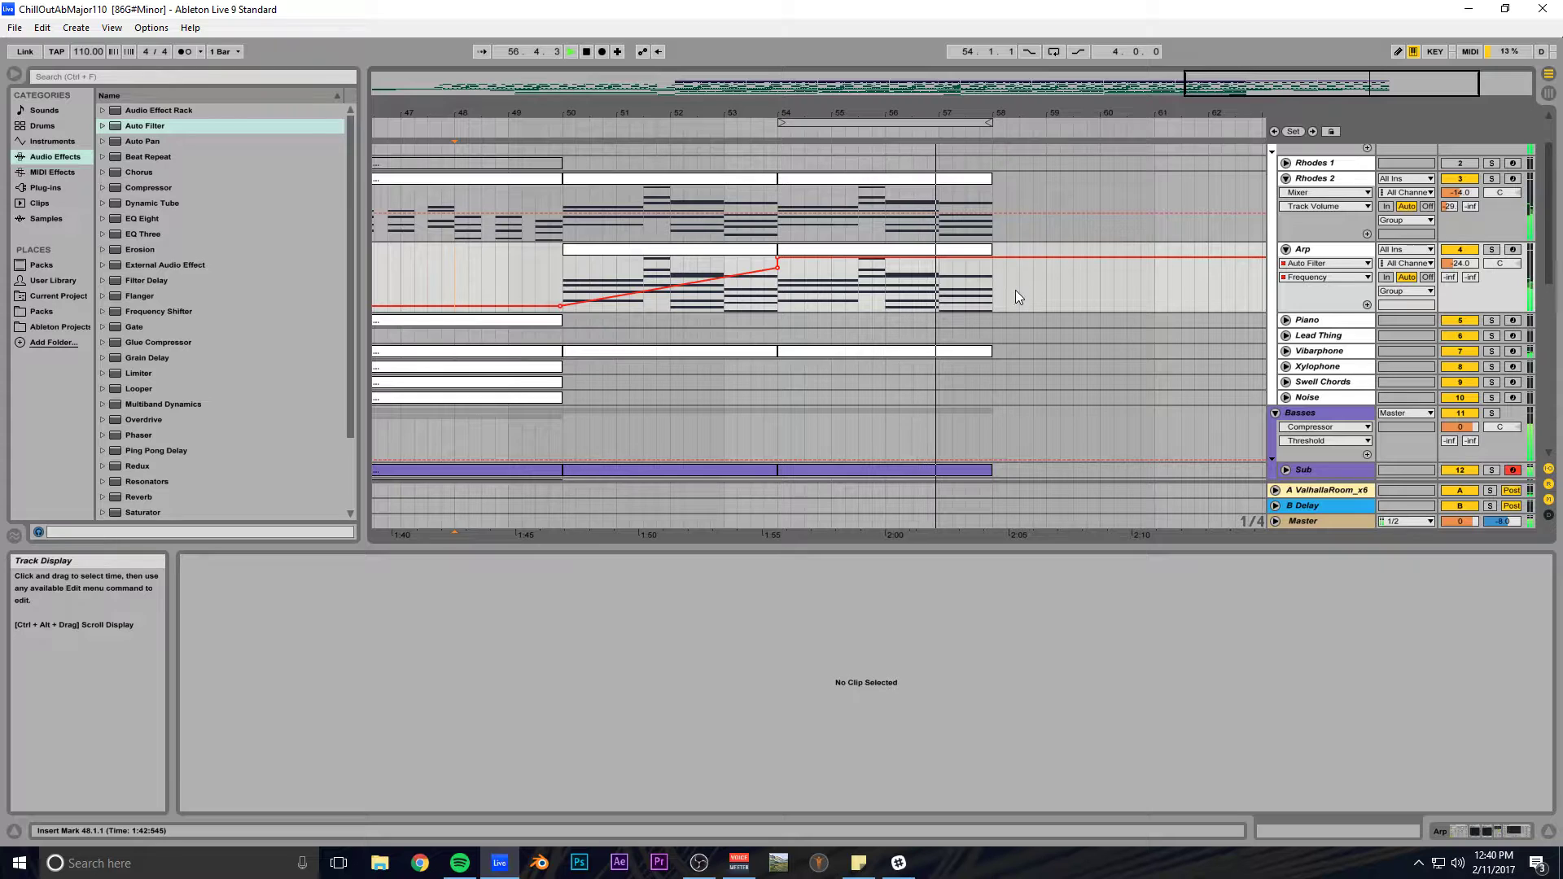
scroll(1019, 295, down, 3)
scroll(1018, 285, down, 10)
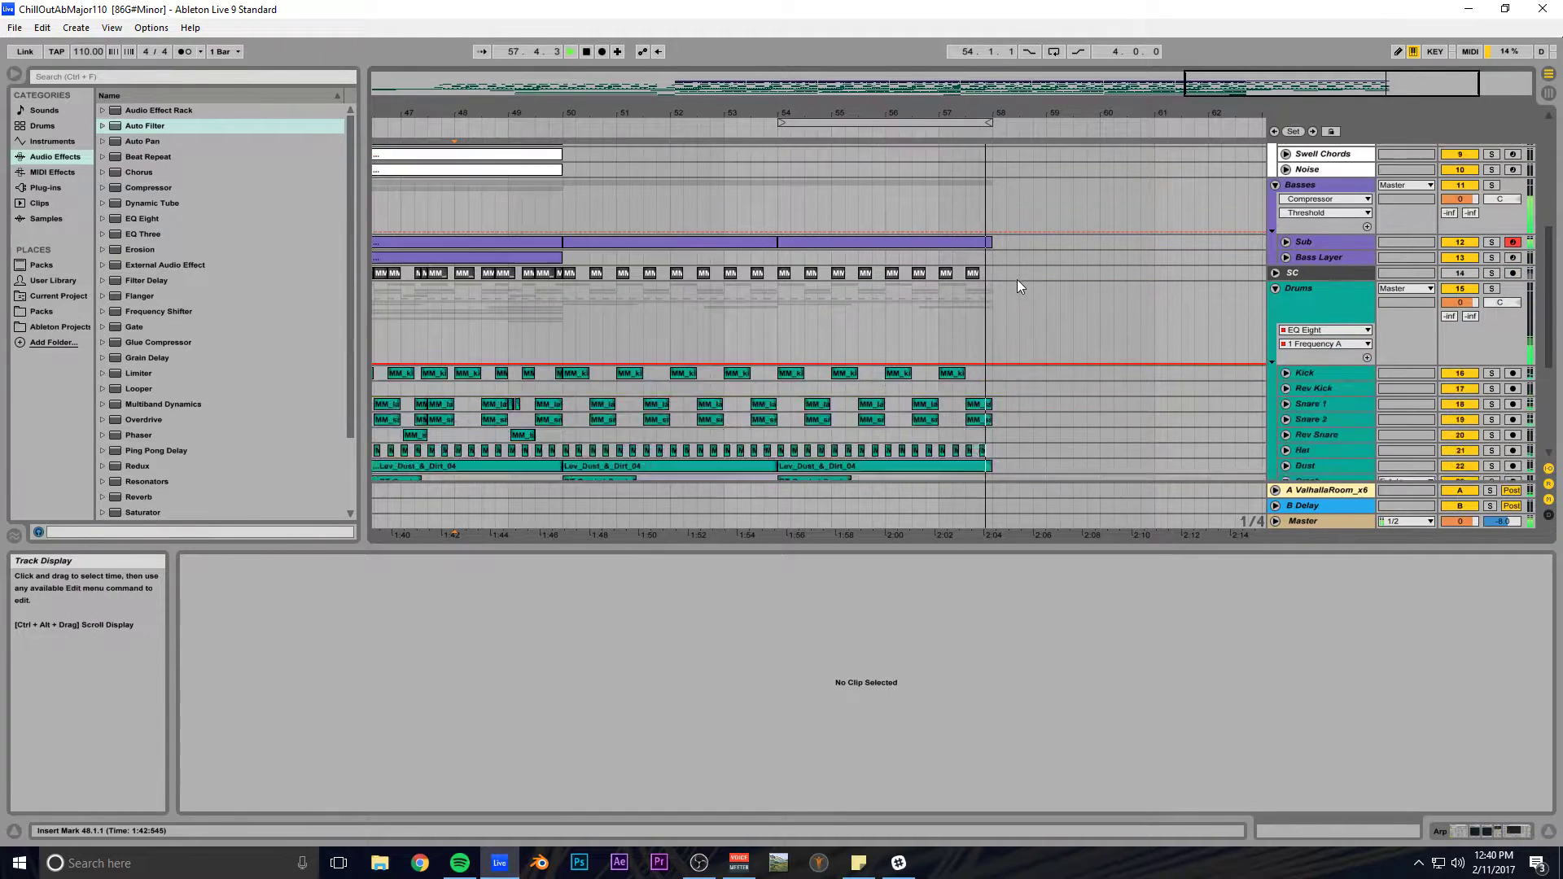
drag(546, 473, 964, 472)
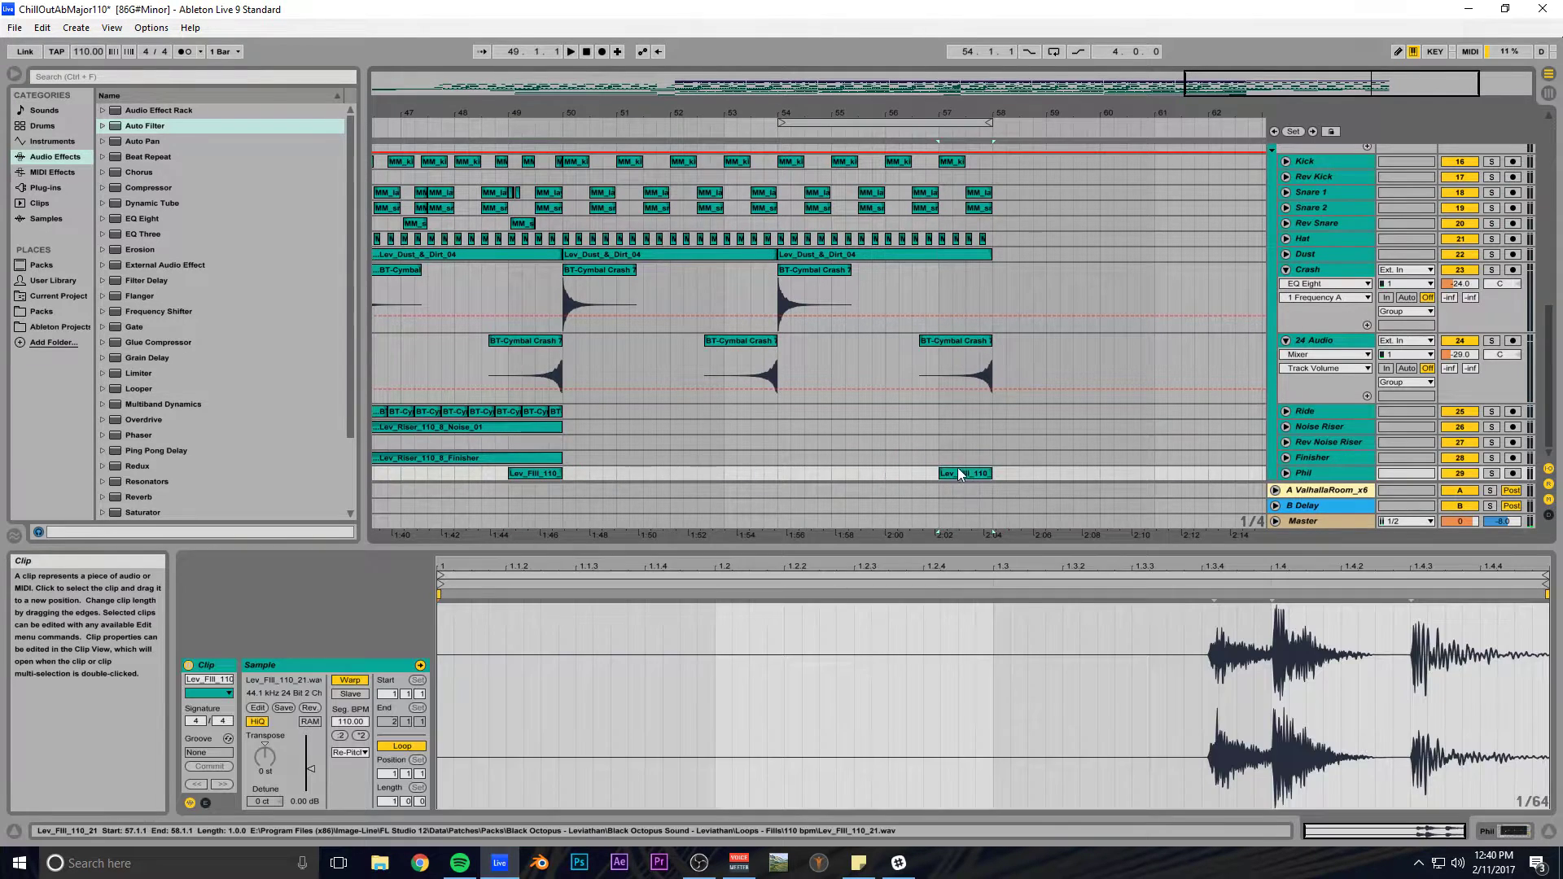
Collapse the Drums group and duplicate bars 50 to 58 of all tracks so the copy starts at bar 58.
scroll(945, 434, up, 4)
scroll(985, 403, down, 3)
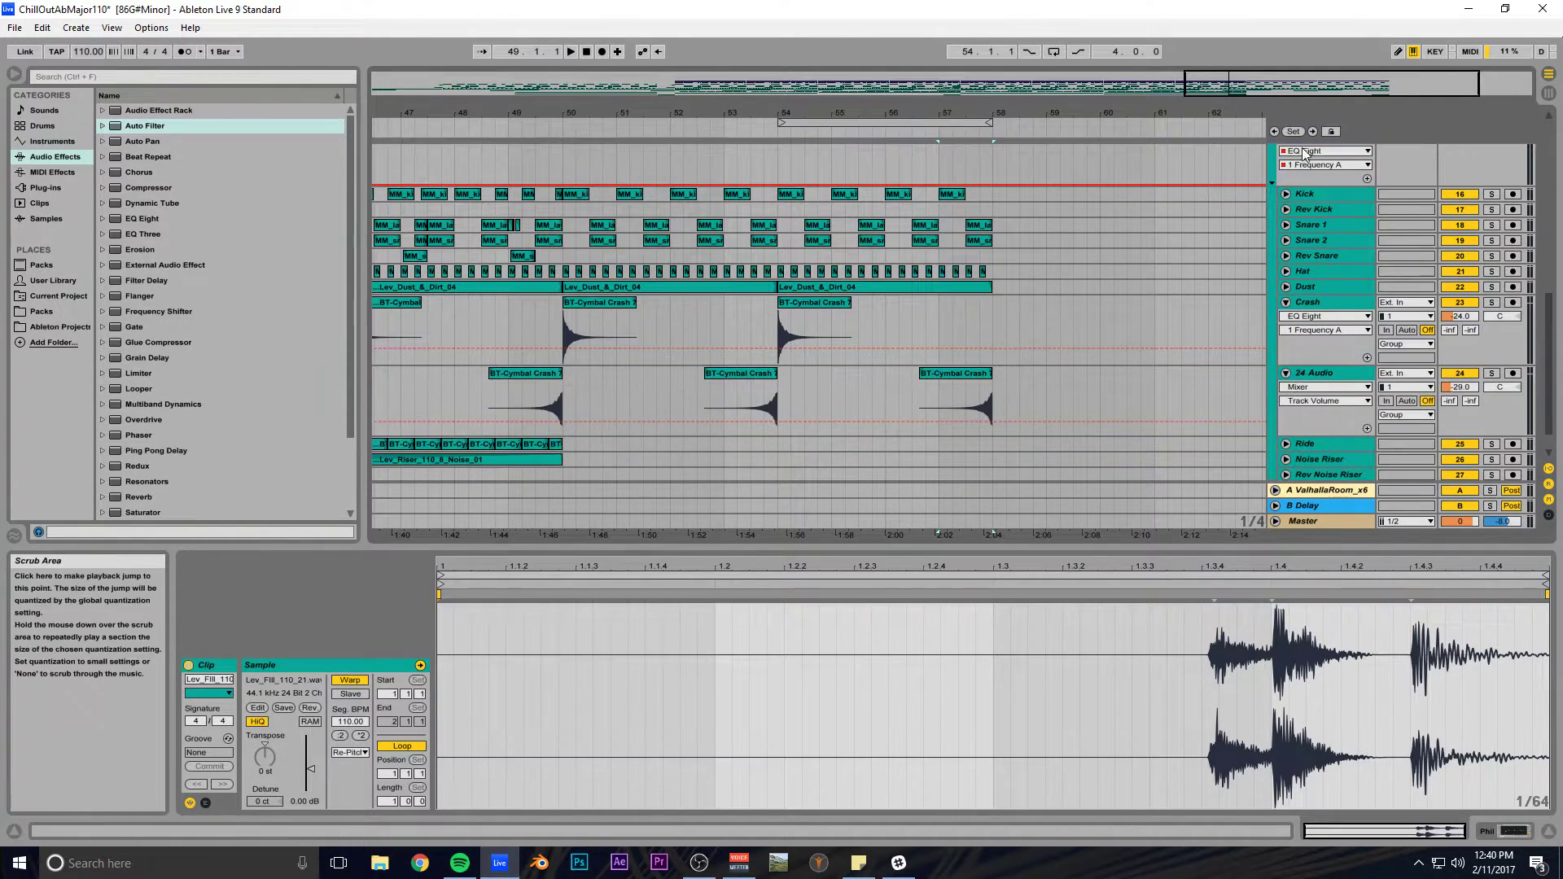
scroll(1205, 217, up, 3)
scroll(1127, 228, up, 1)
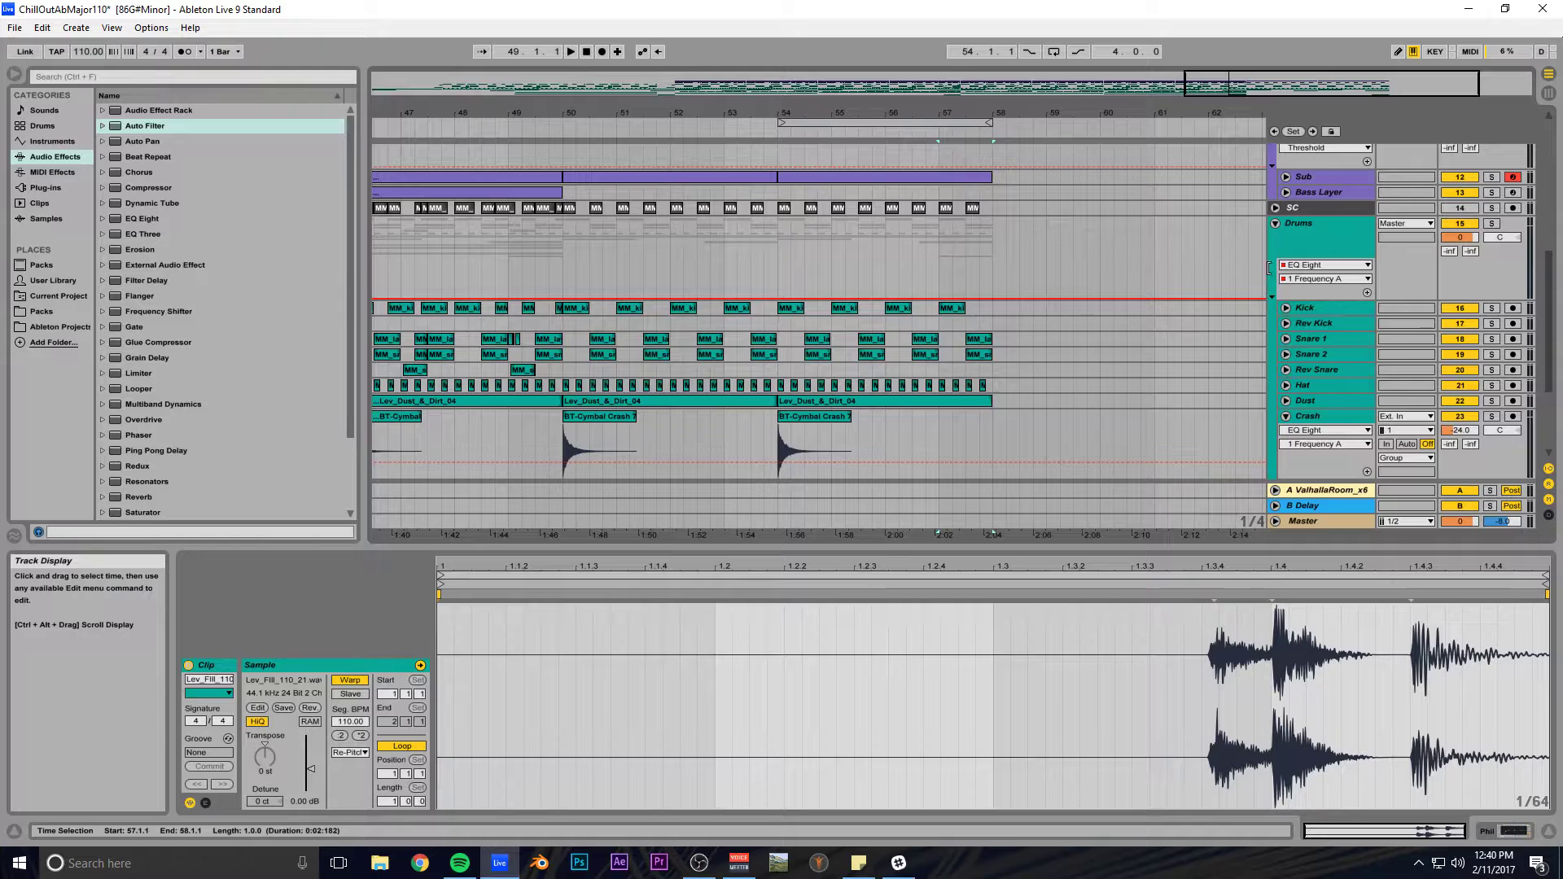
click(1275, 223)
scroll(1250, 216, up, 1)
drag(1232, 85, 1232, 65)
scroll(1005, 402, up, 1)
drag(1008, 429, 753, 230)
key(ctrl+d)
Play the extended arrangement from bar 50 and save the set.
drag(1088, 345, 833, 358)
click(832, 358)
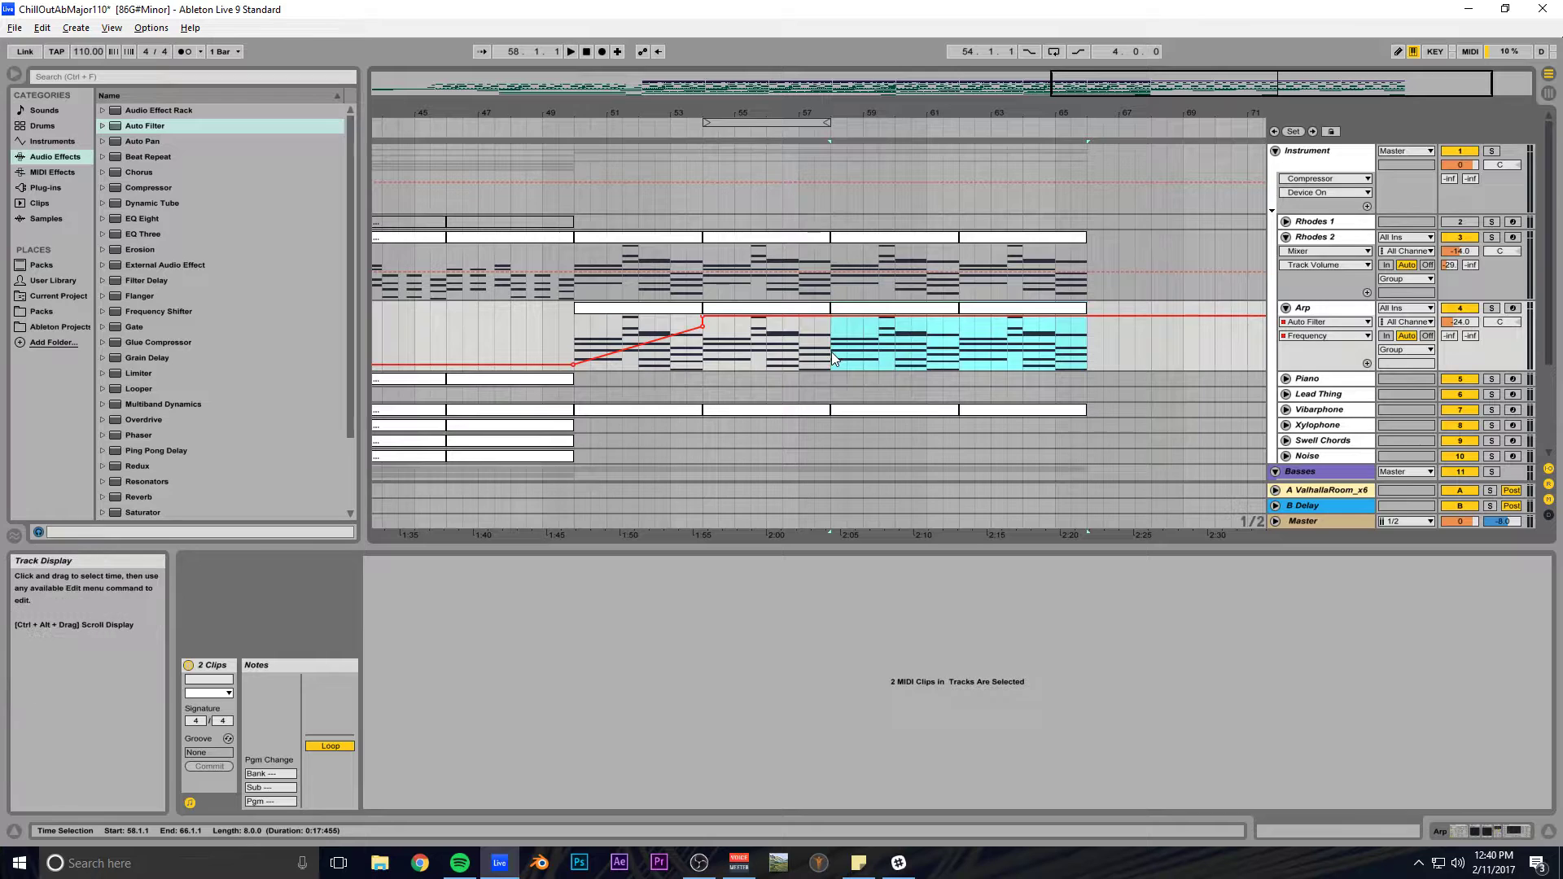
click(574, 328)
key(space)
scroll(795, 367, down, 3)
key(ctrl+s)
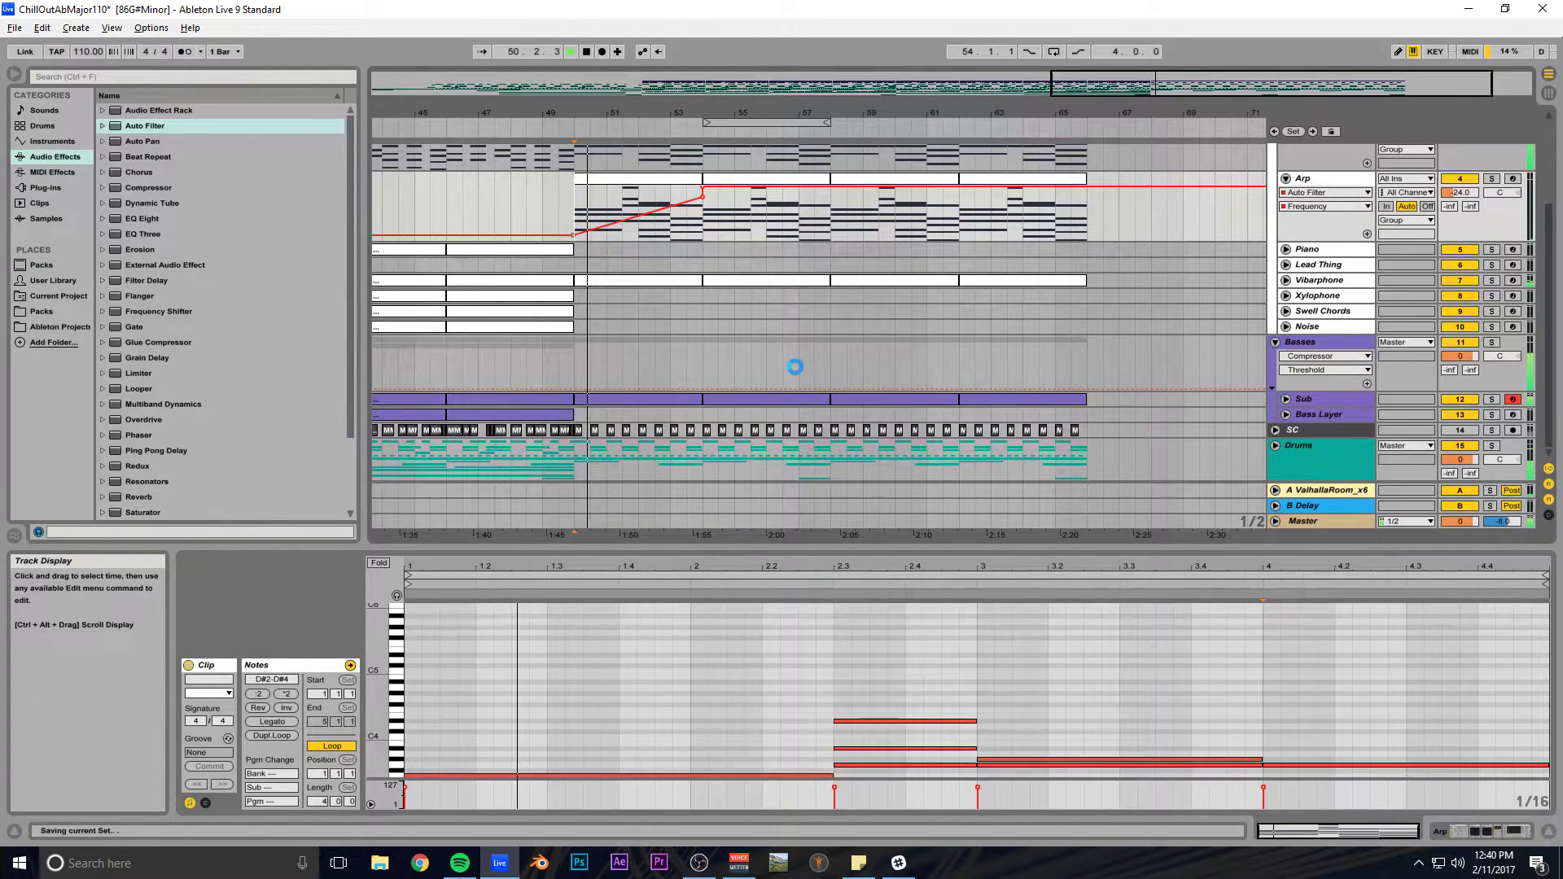
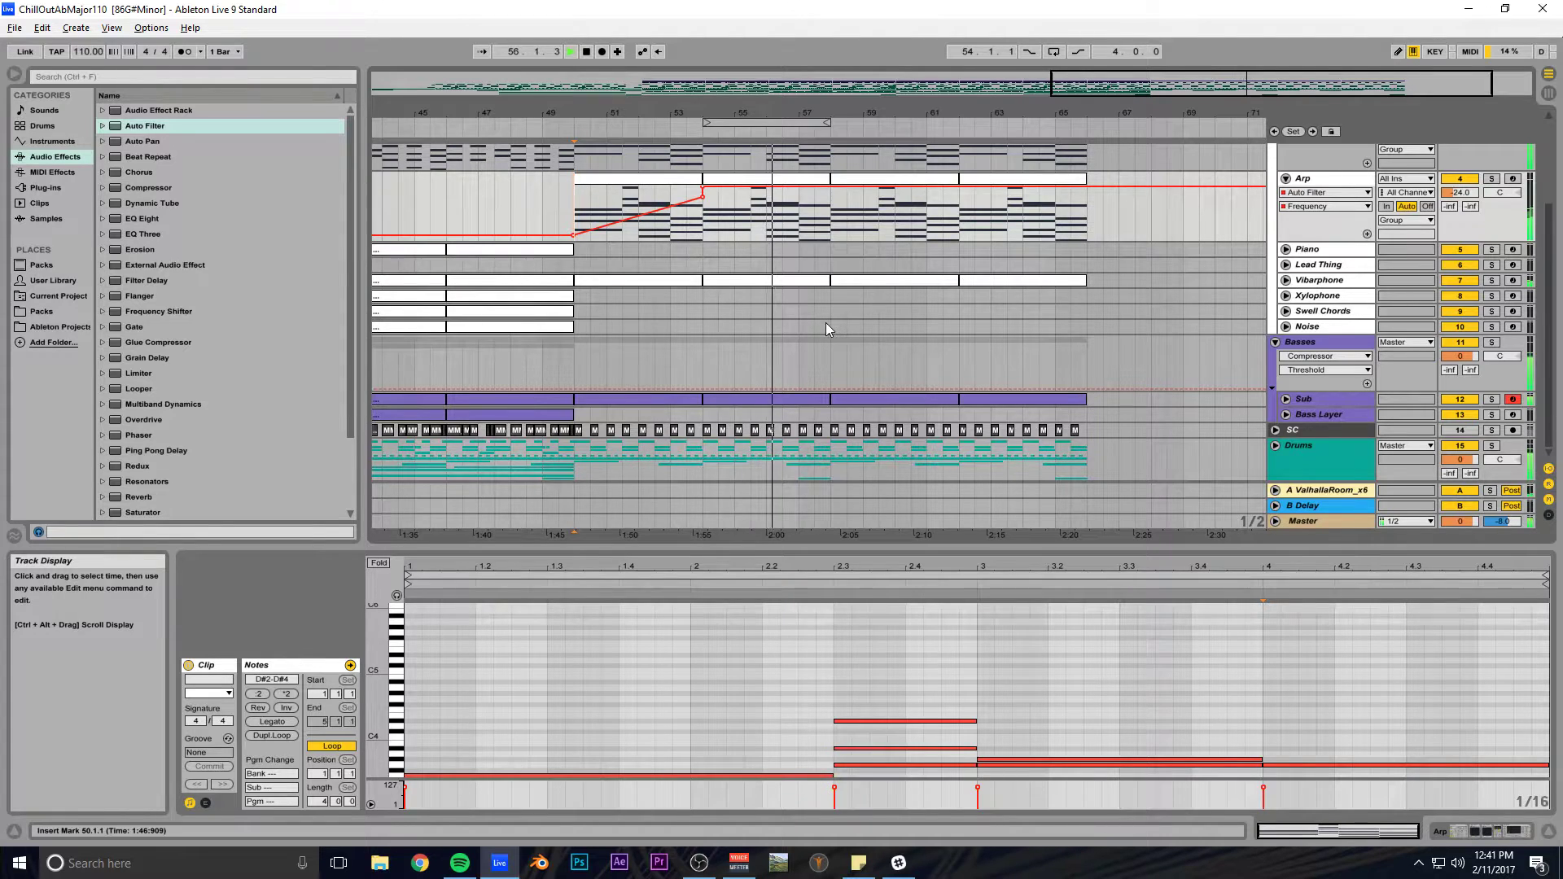
Unfold the Sub track in the Basses group and duplicate the whole track.
click(1286, 399)
click(1320, 399)
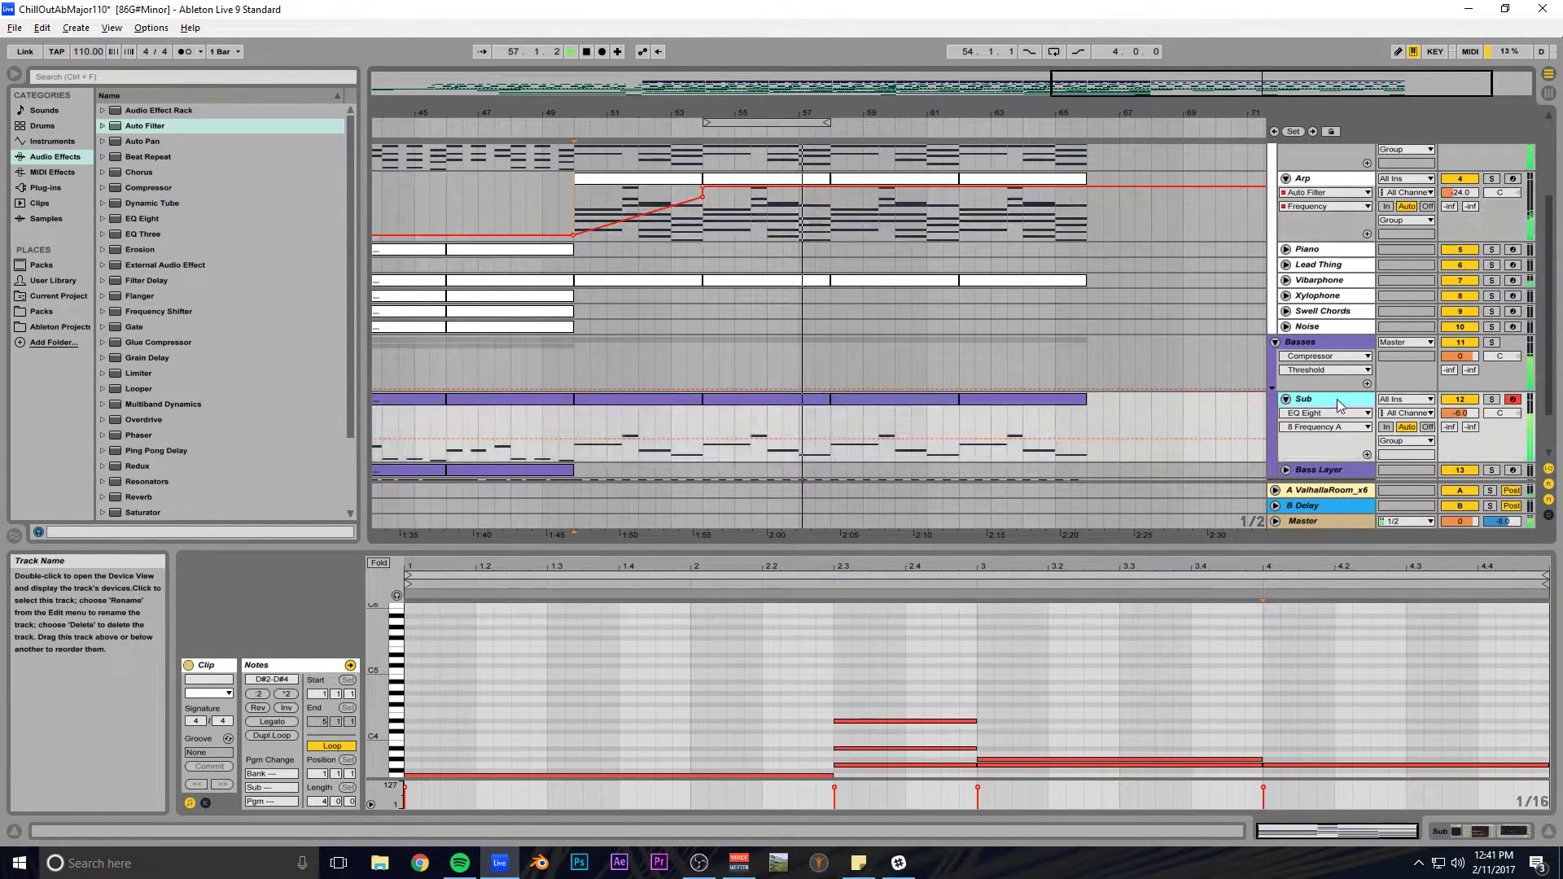
scroll(1038, 364, down, 3)
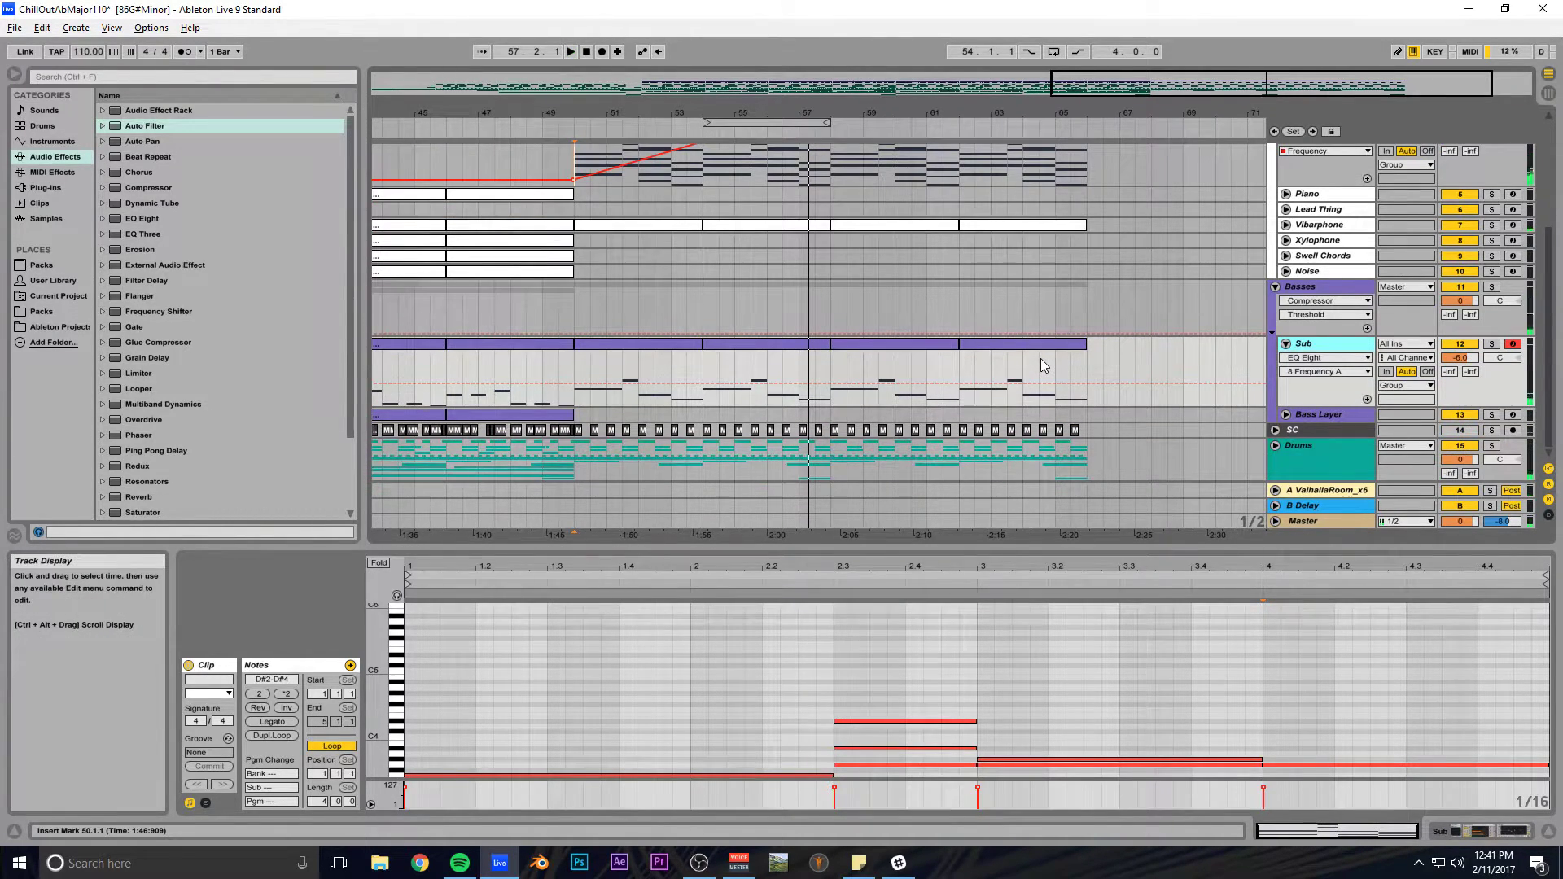
key(ctrl+d)
drag(1087, 114, 1086, 41)
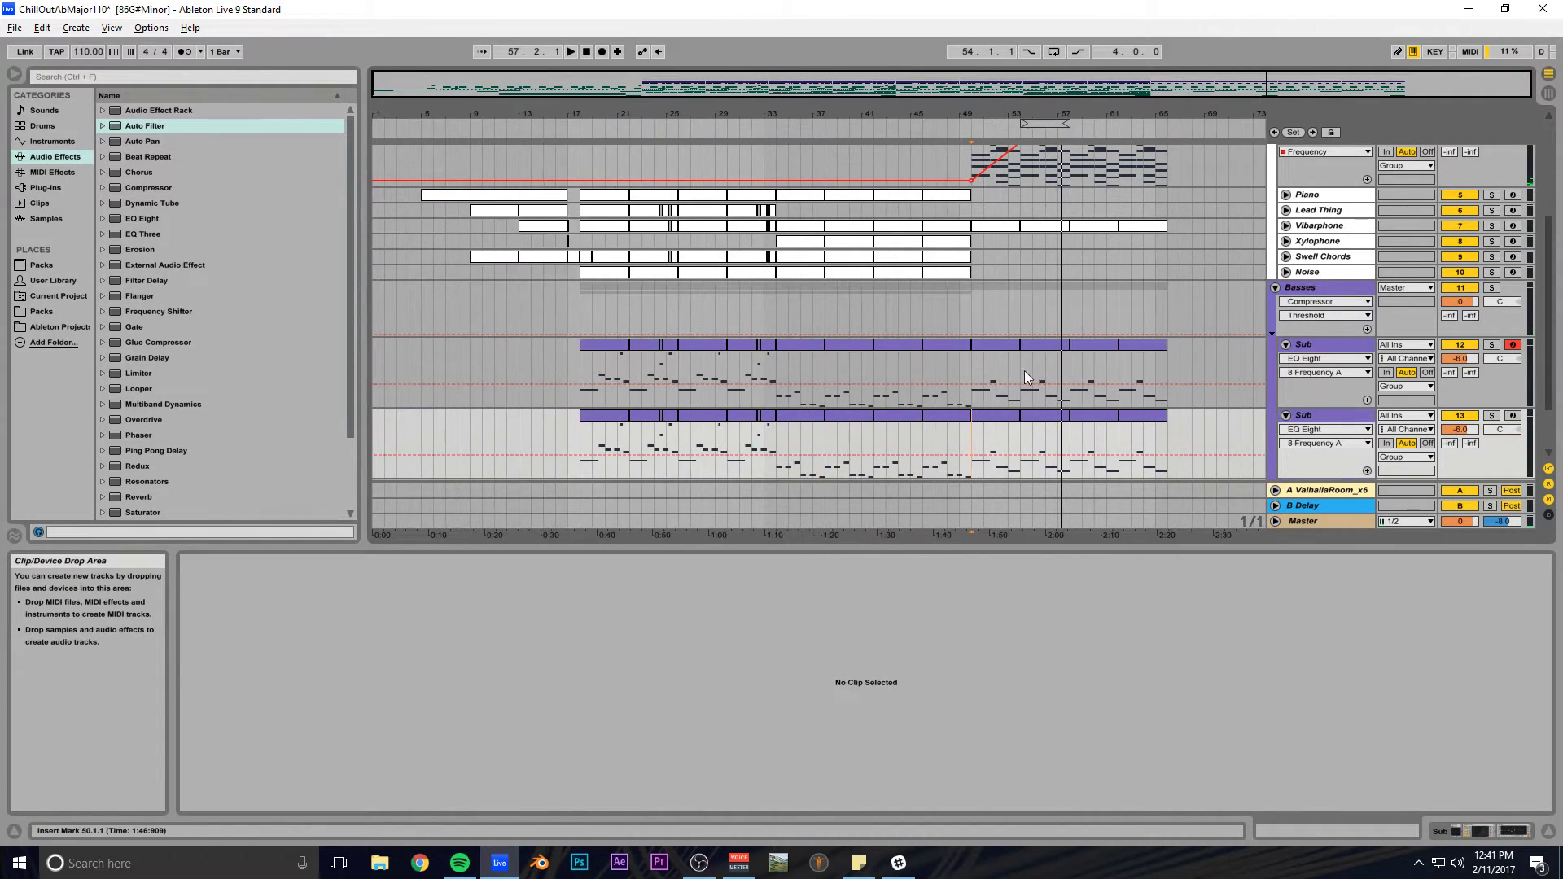
Delete the original Sub track's clips from bar 50 to 66 and the duplicate's clips before bar 50.
click(998, 345)
shift+click(1152, 342)
key(Delete)
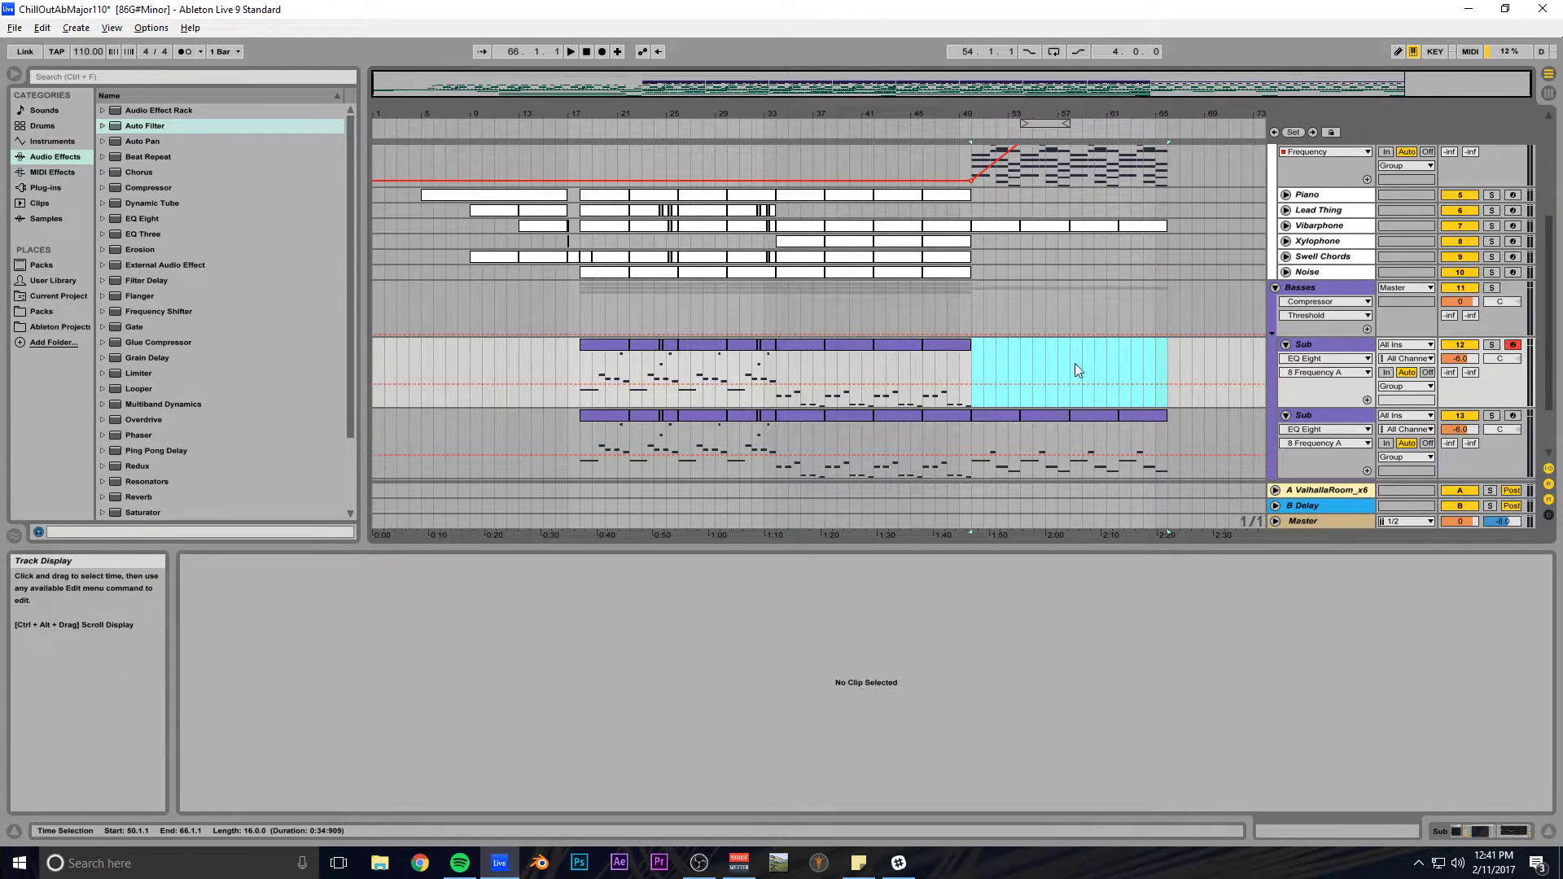
click(933, 414)
shift+click(604, 415)
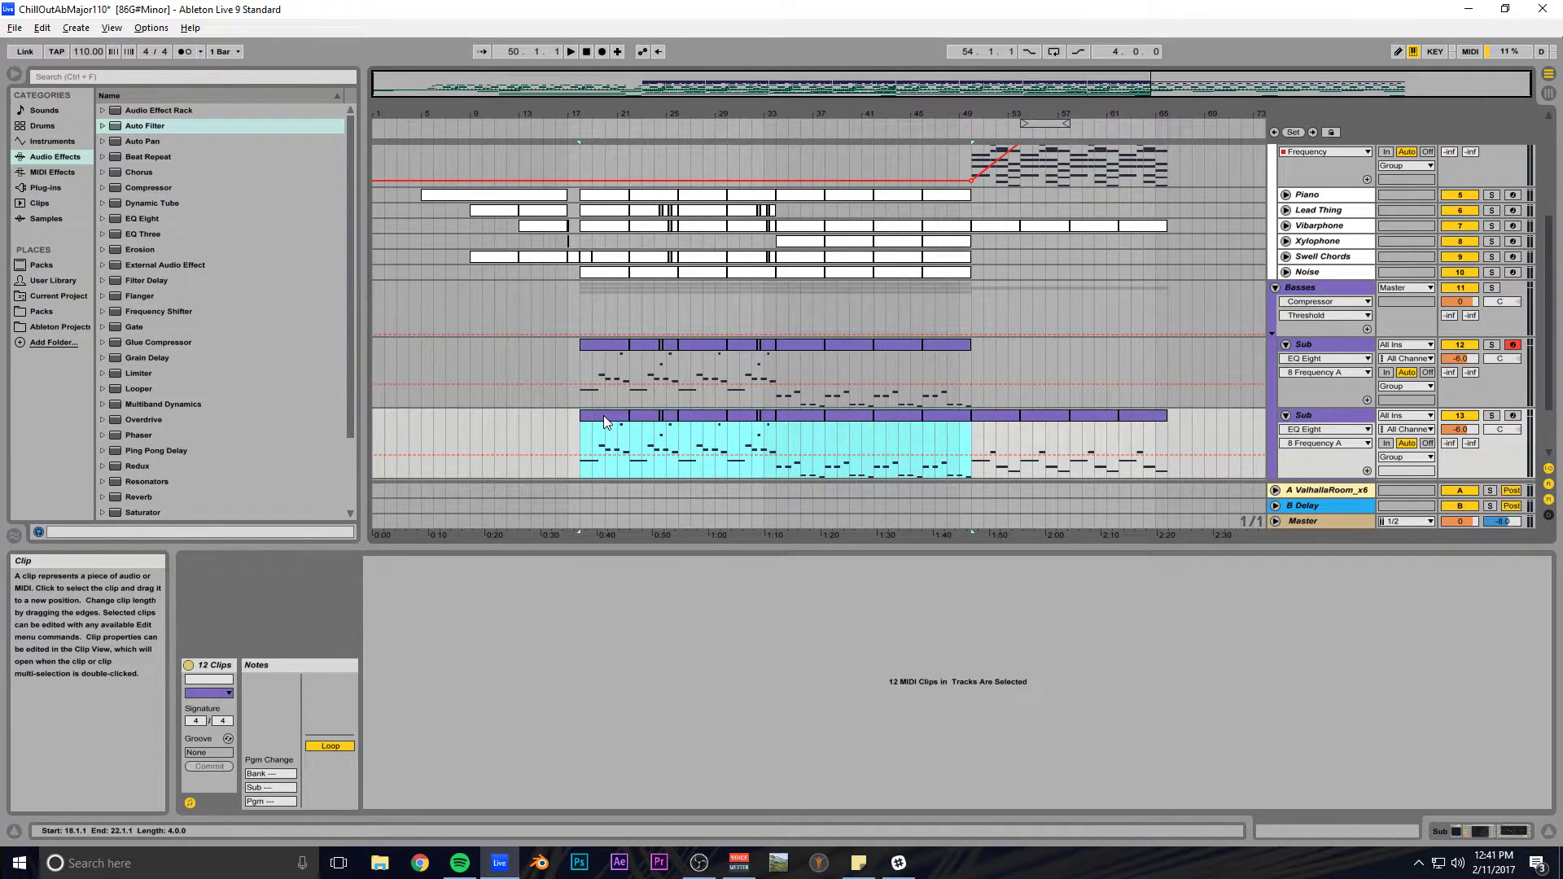
key(Delete)
Rename the duplicated Sub track as Weak Sub.
click(1321, 419)
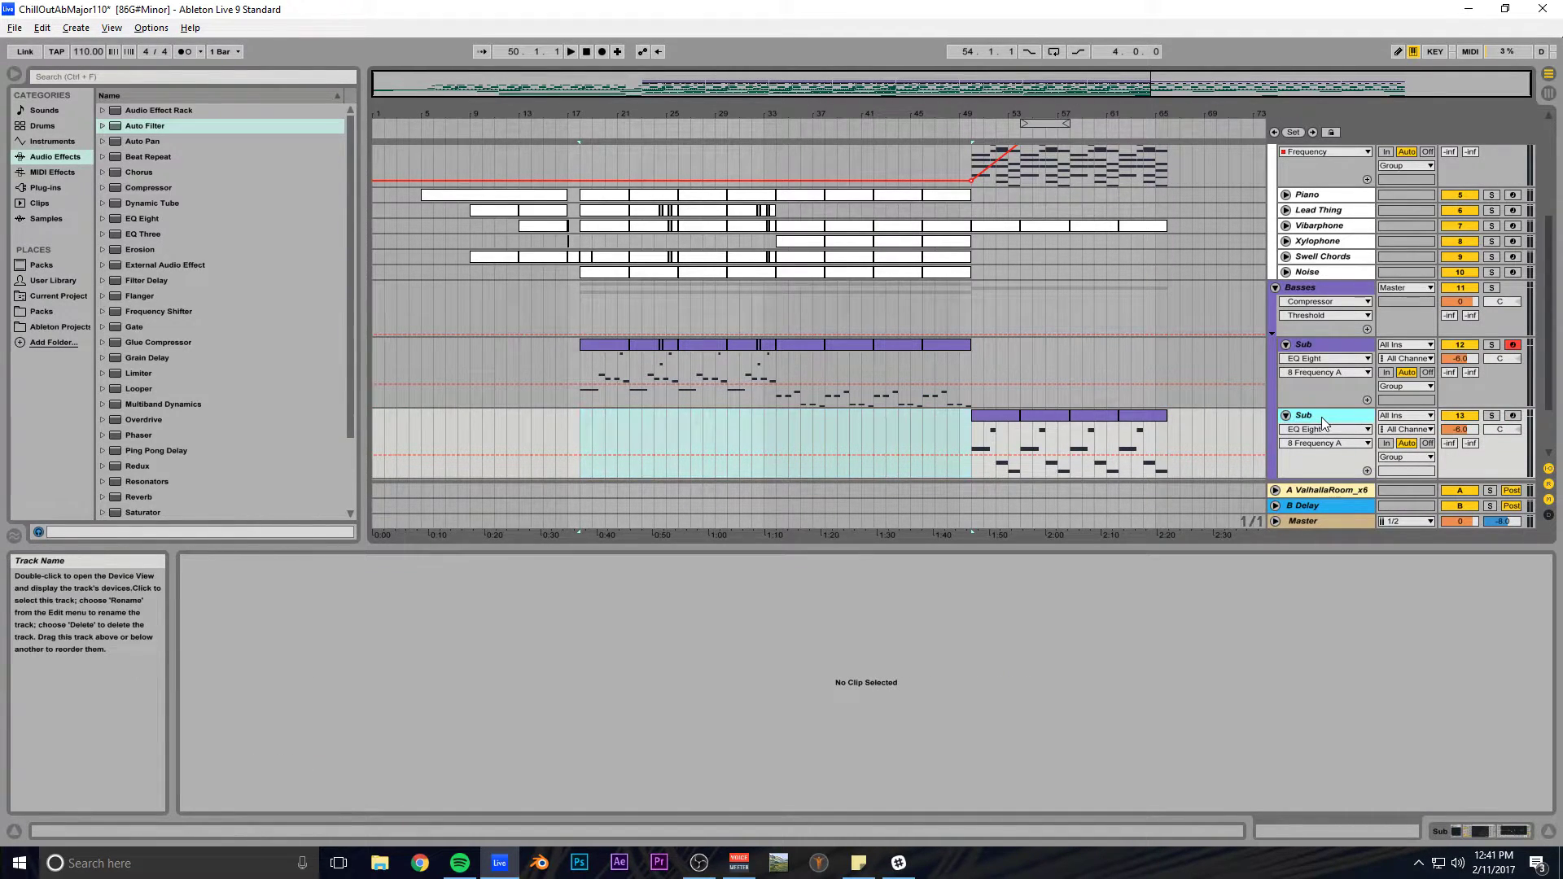
text(Weak S)
click(977, 365)
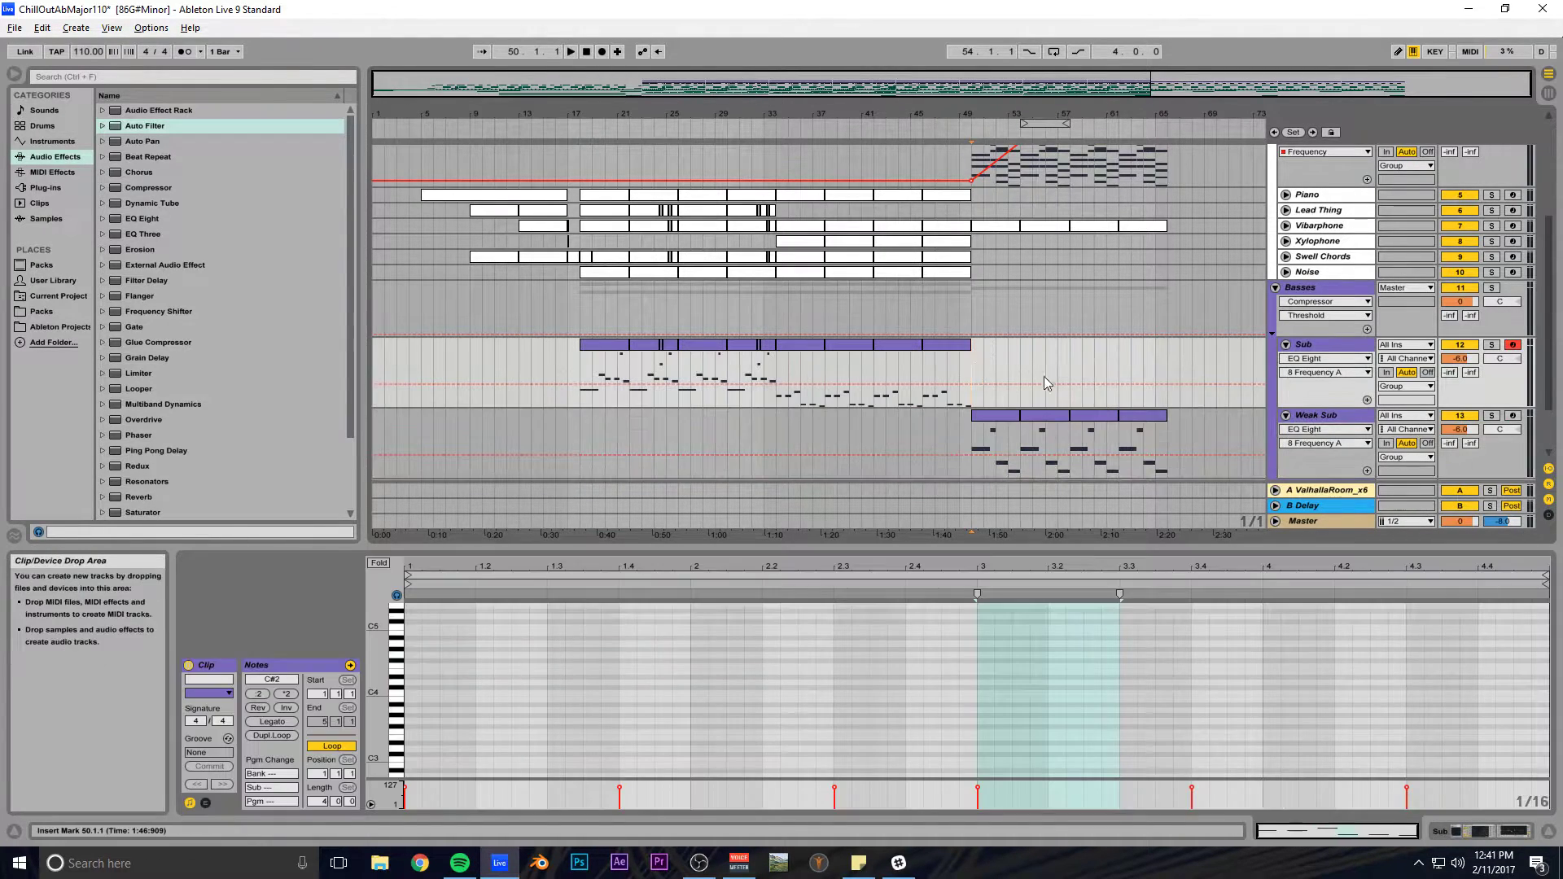
Set the Weak Sub track's volume to -12 dB, compare it muted and unmuted during playback, and save the set.
click(1460, 431)
key(space)
drag(977, 114, 730, 114)
click(1461, 417)
click(1461, 416)
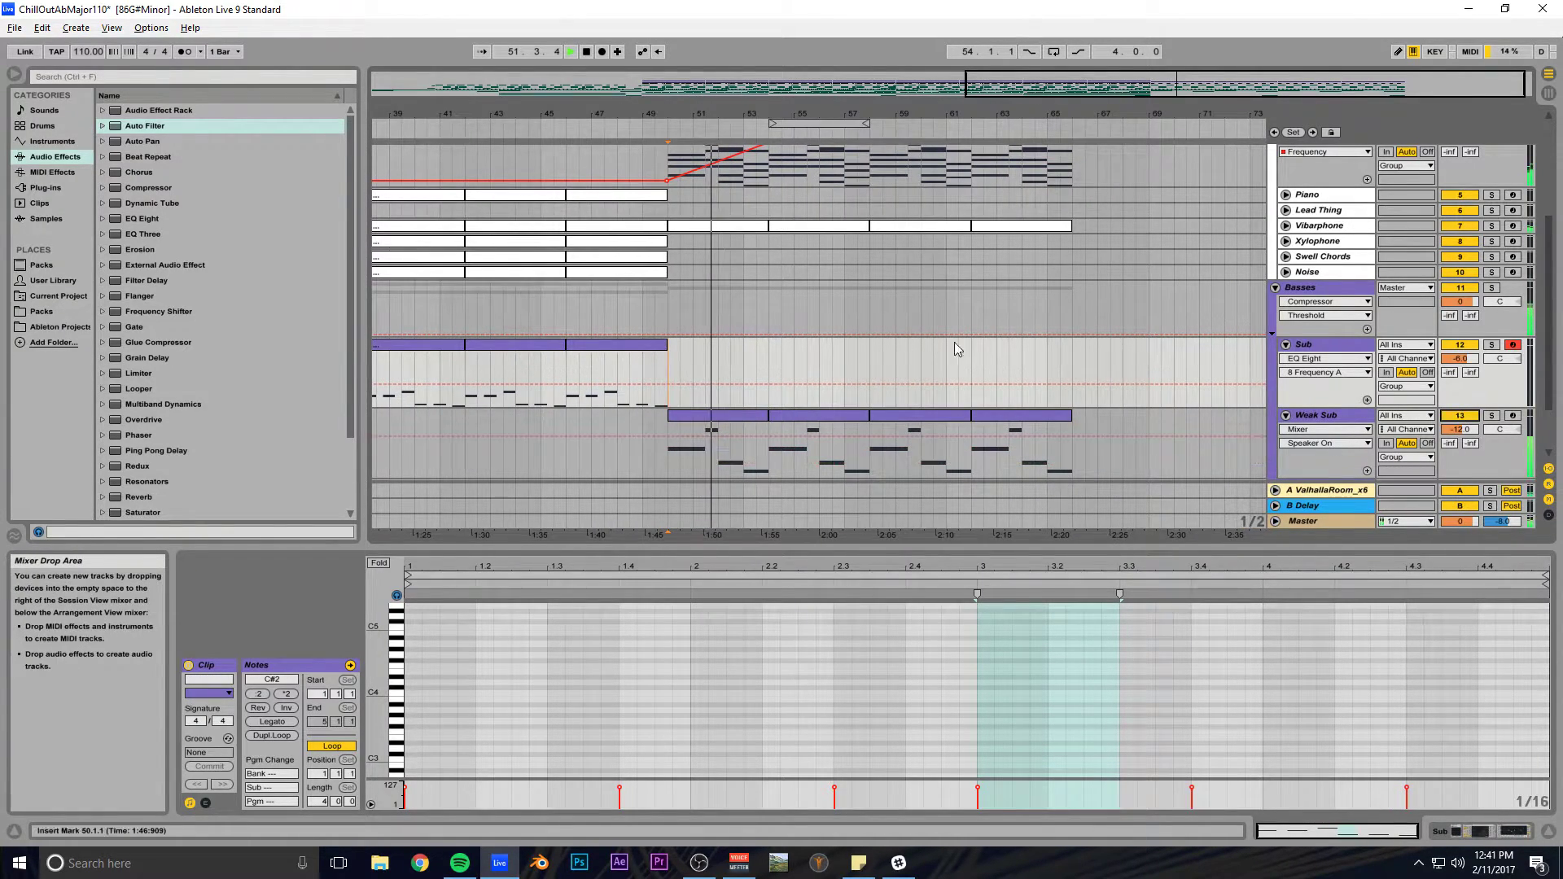
click(619, 309)
key(ctrl+s)
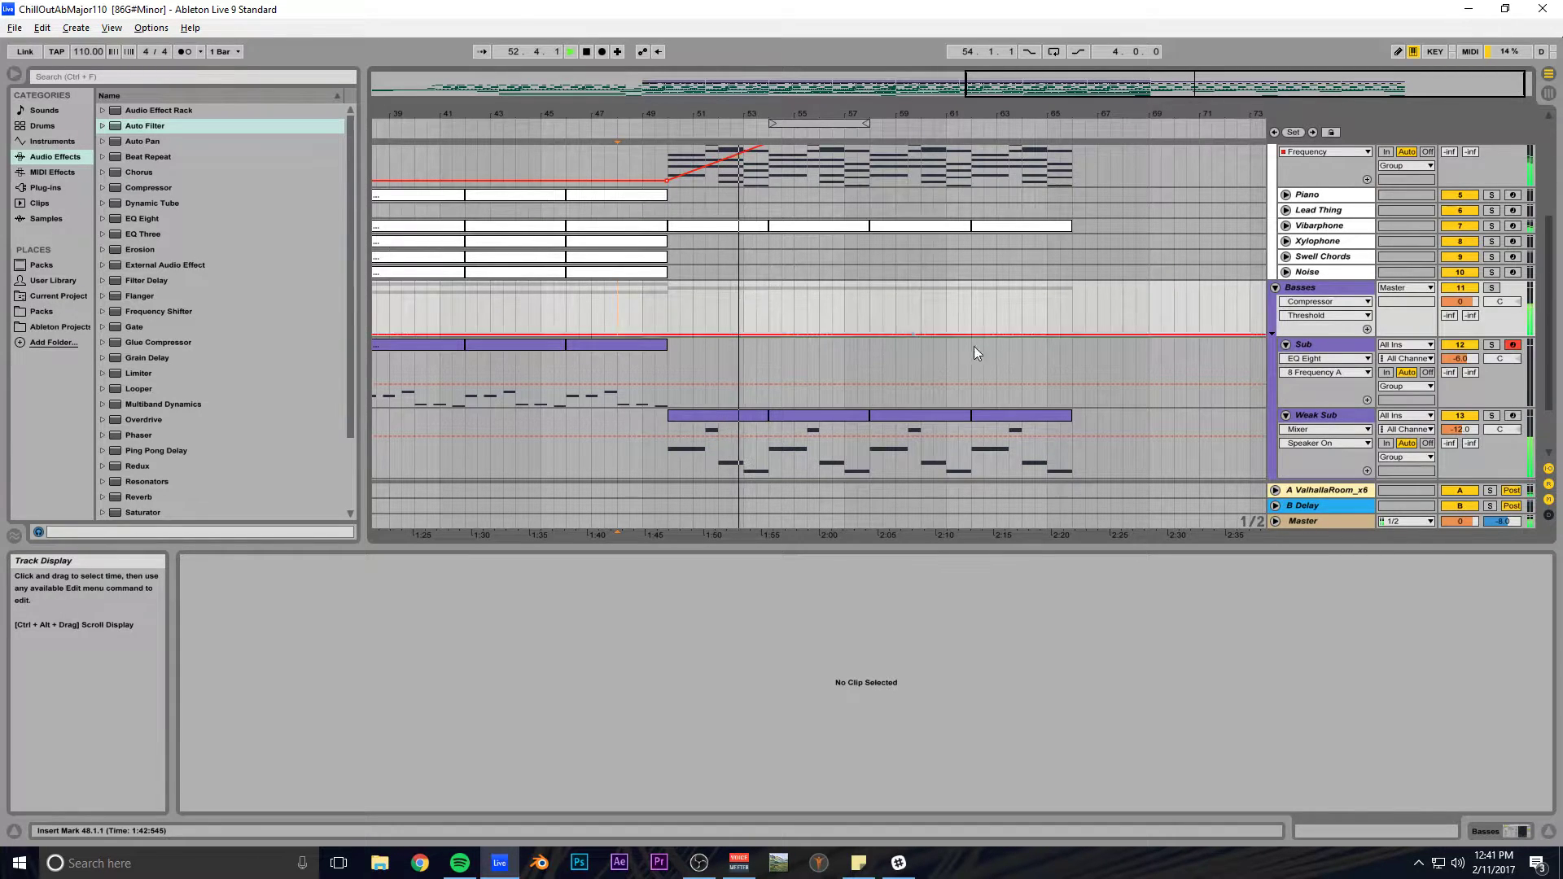
Set the Weak Sub track's volume to -10 dB while the section plays and save the set.
click(1448, 432)
drag(1449, 436, 1449, 427)
mouse_move(942, 115)
mouse_down()
mouse_move(964, 109)
mouse_move(946, 119)
mouse_up()
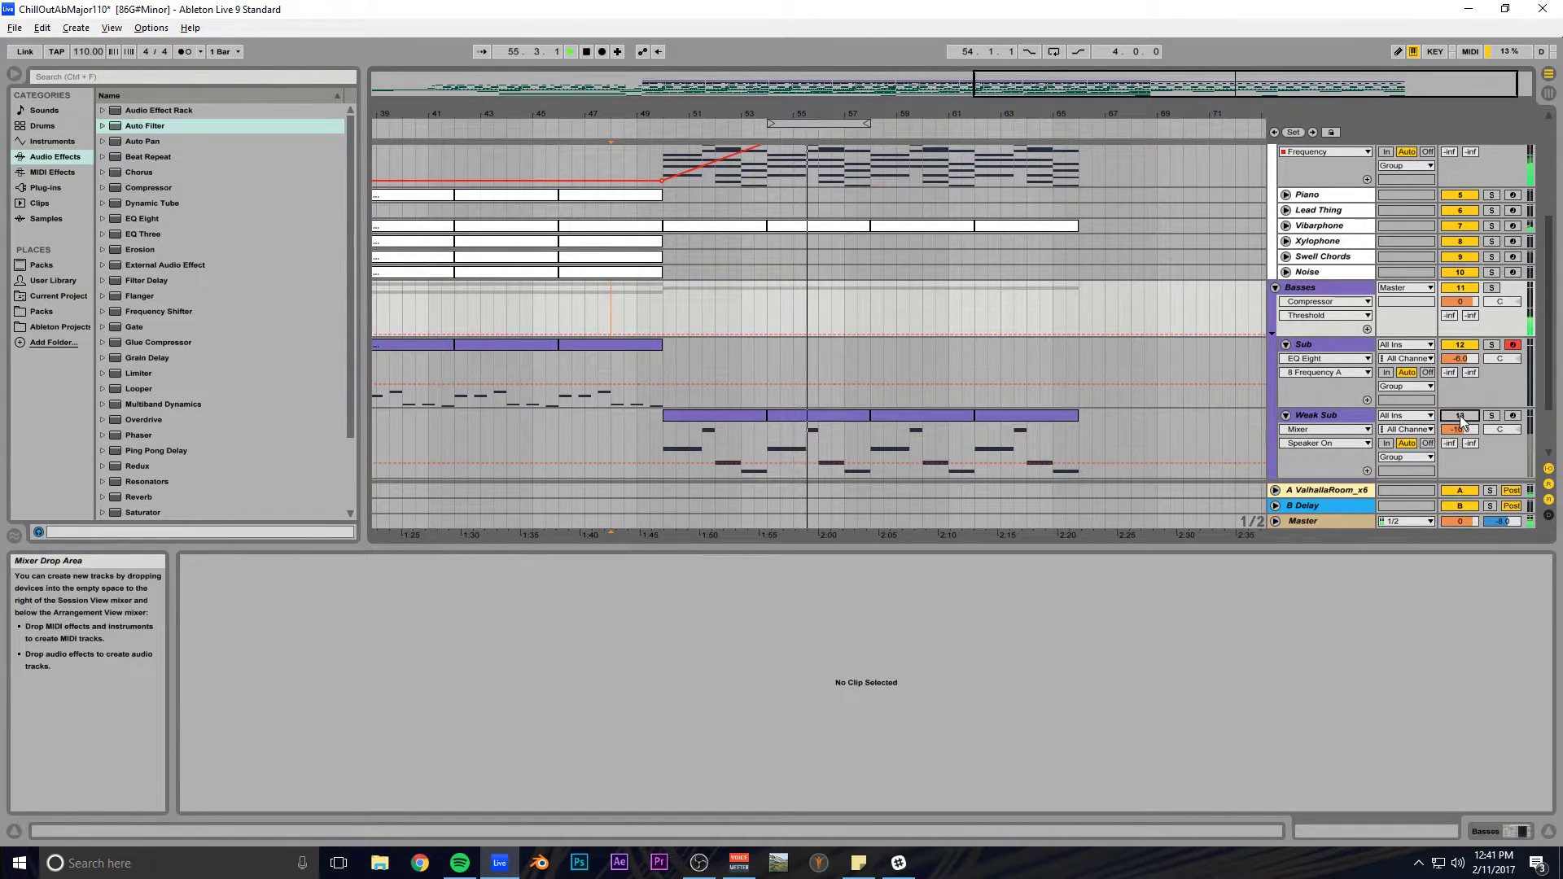
key(ctrl+s)
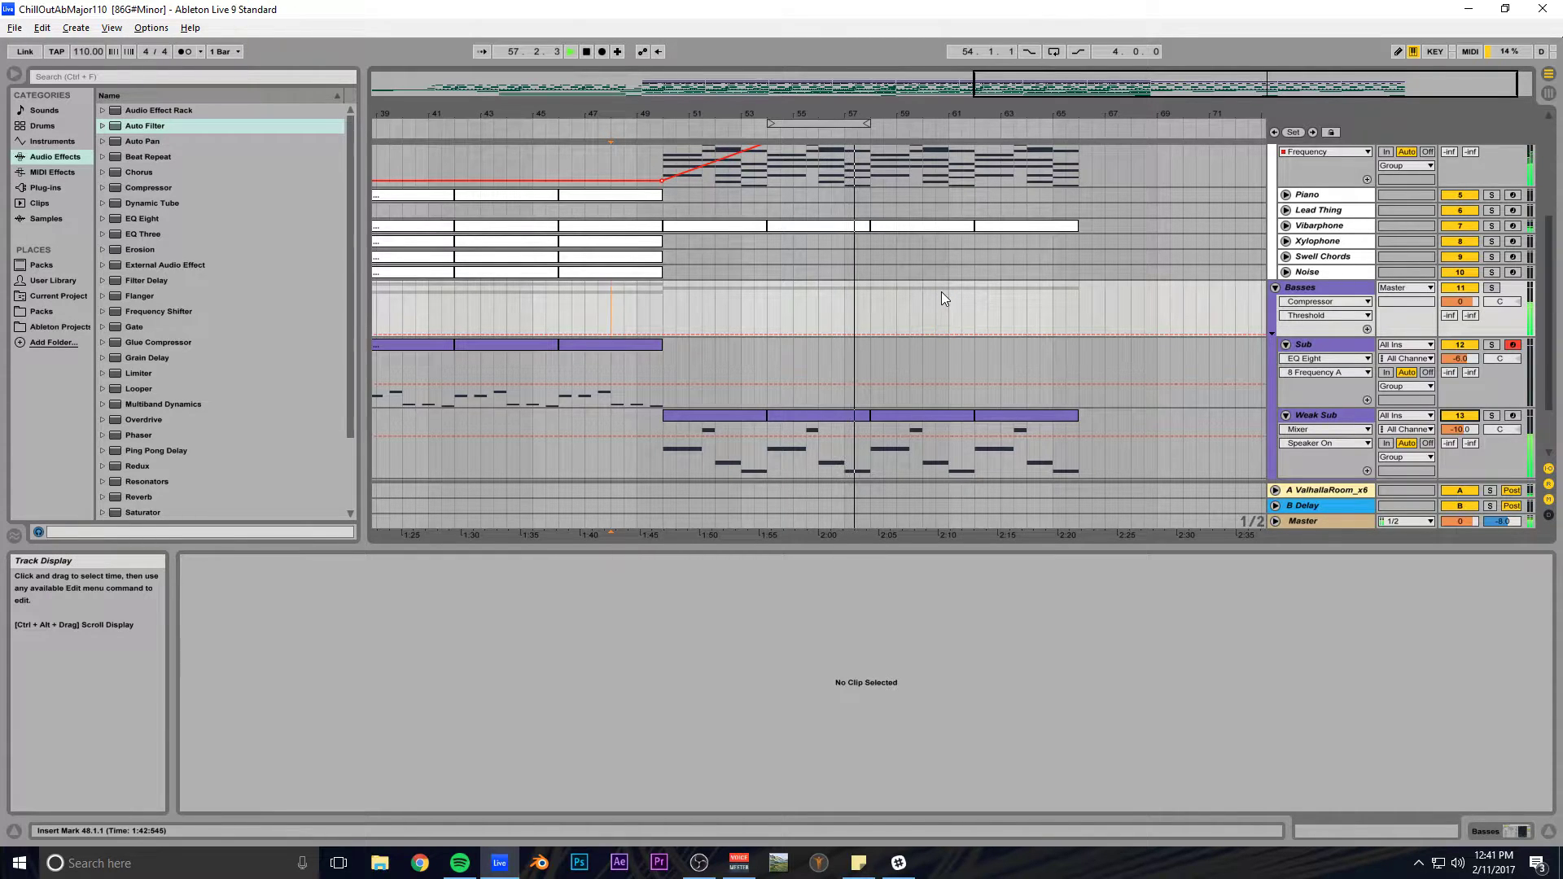
Unfold the Drums group, set the gain of the Phil track's Lev_Fill_110_21 clip at bar 57 to -9 dB, and save.
drag(1034, 82, 1075, 89)
scroll(930, 321, down, 3)
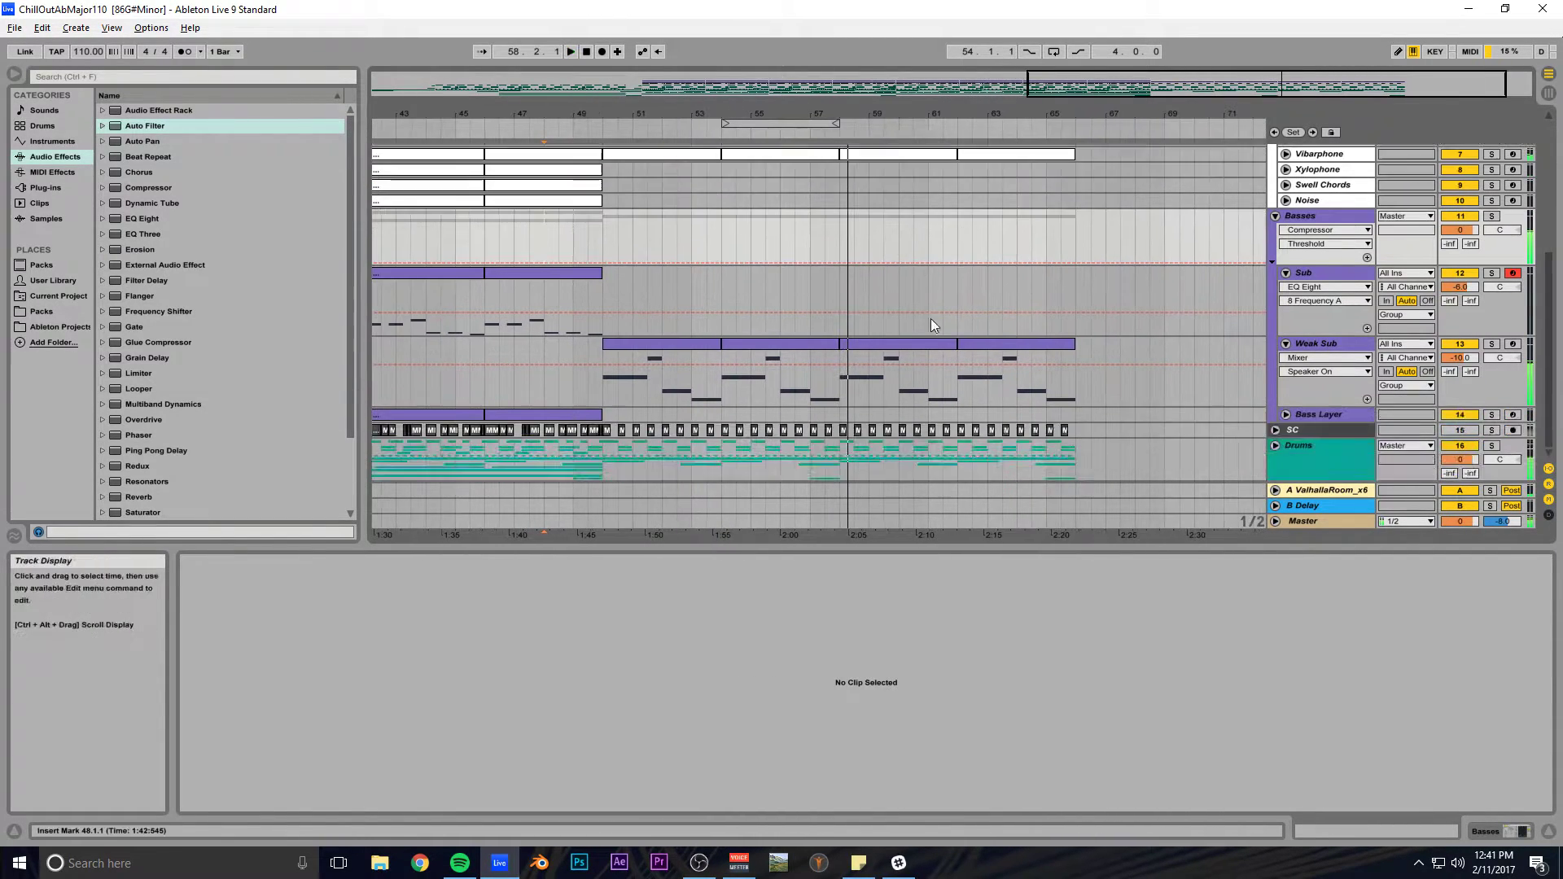
click(1275, 445)
scroll(1030, 366, down, 5)
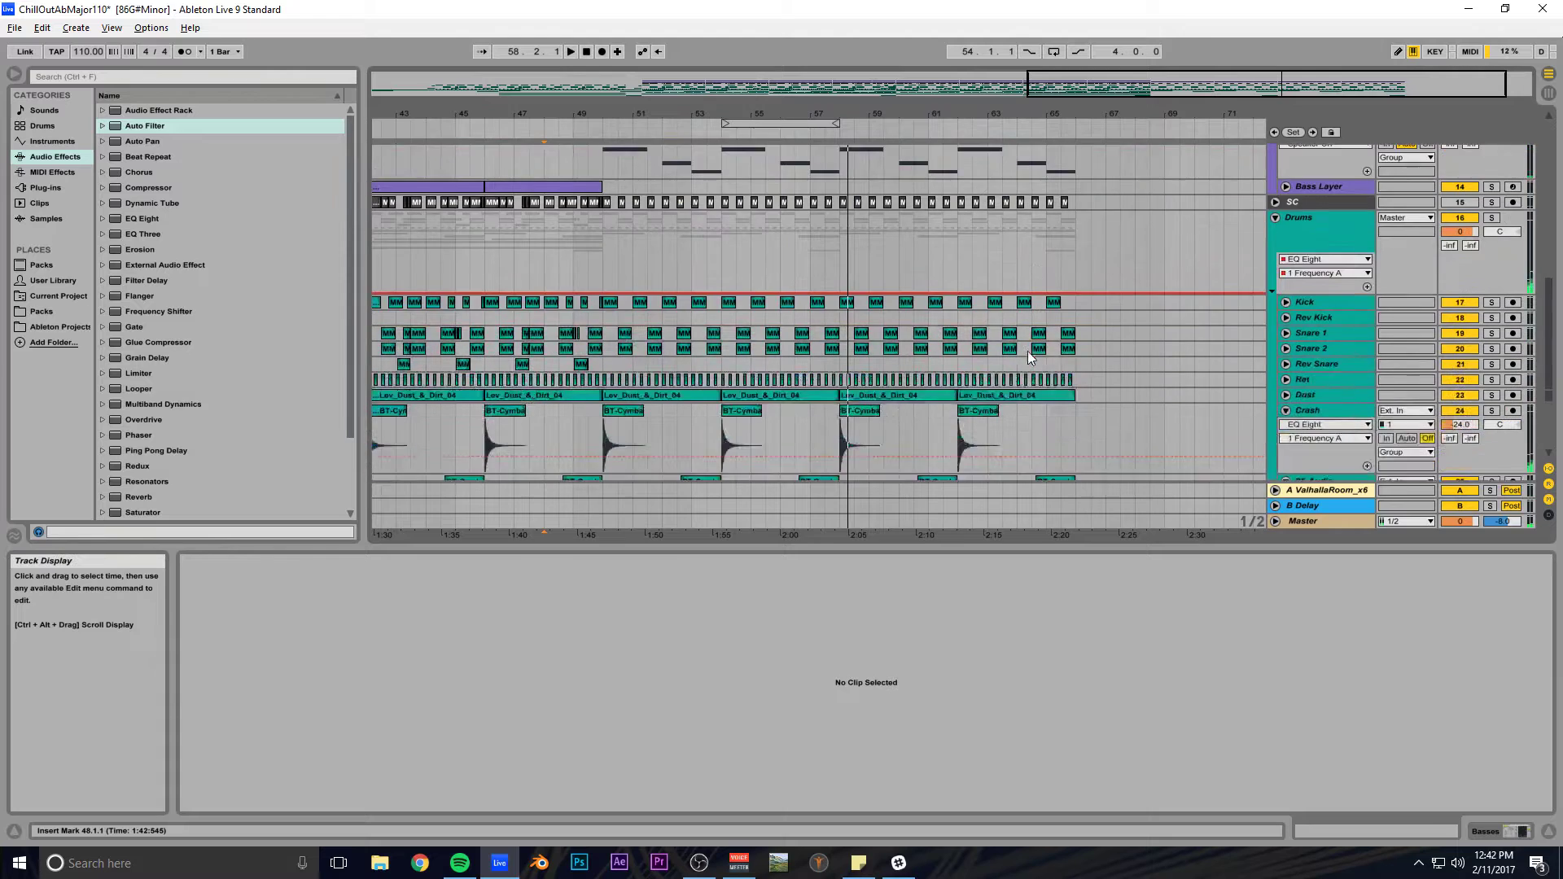
scroll(1034, 377, down, 1)
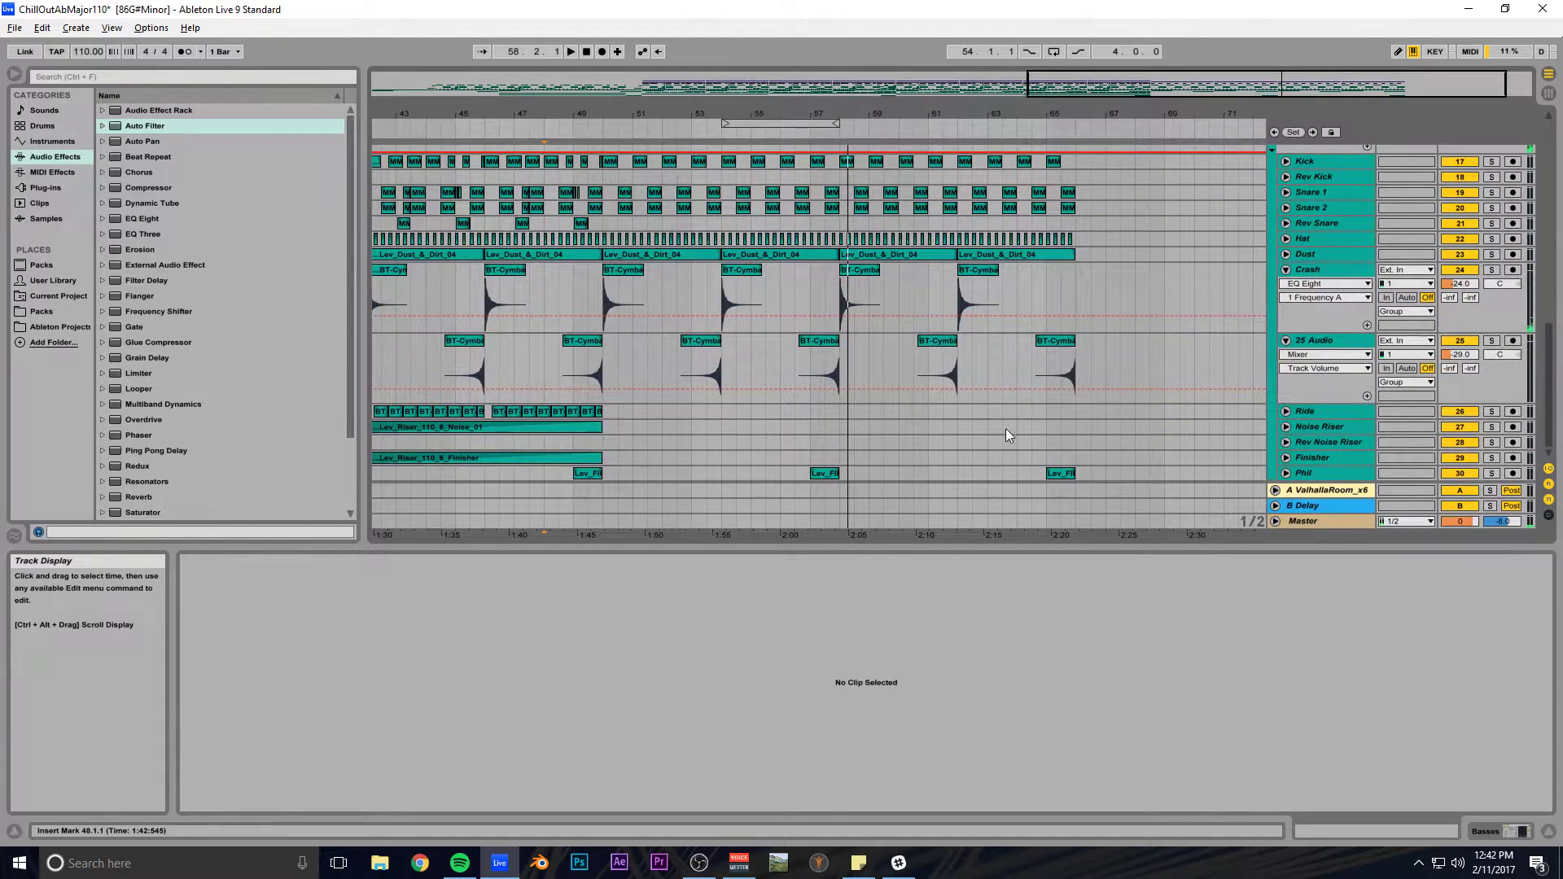
click(829, 473)
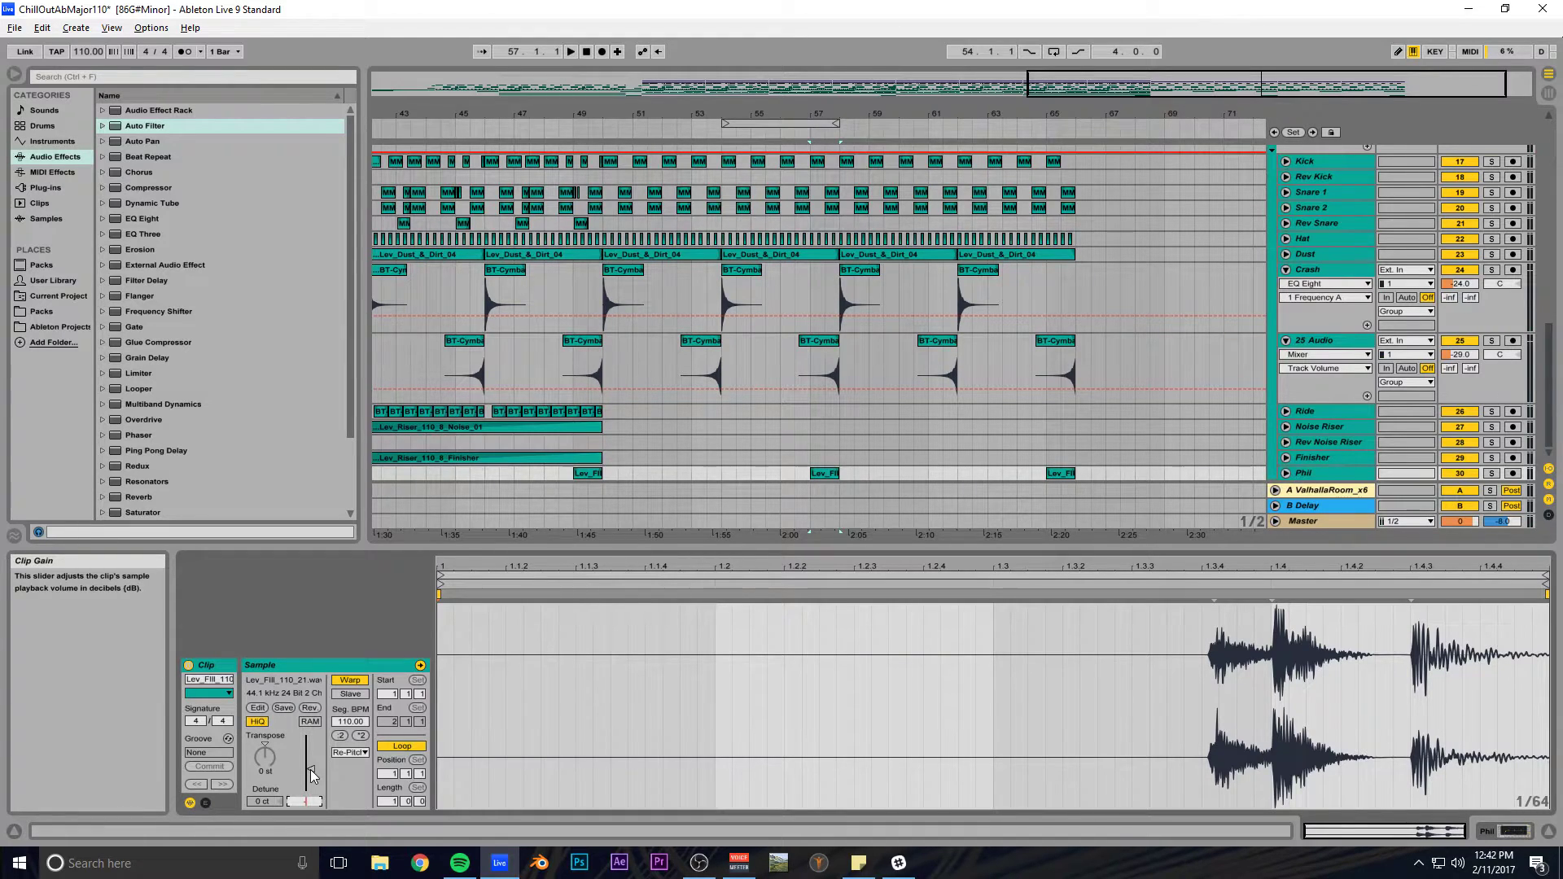
drag(312, 774, 311, 783)
key(space)
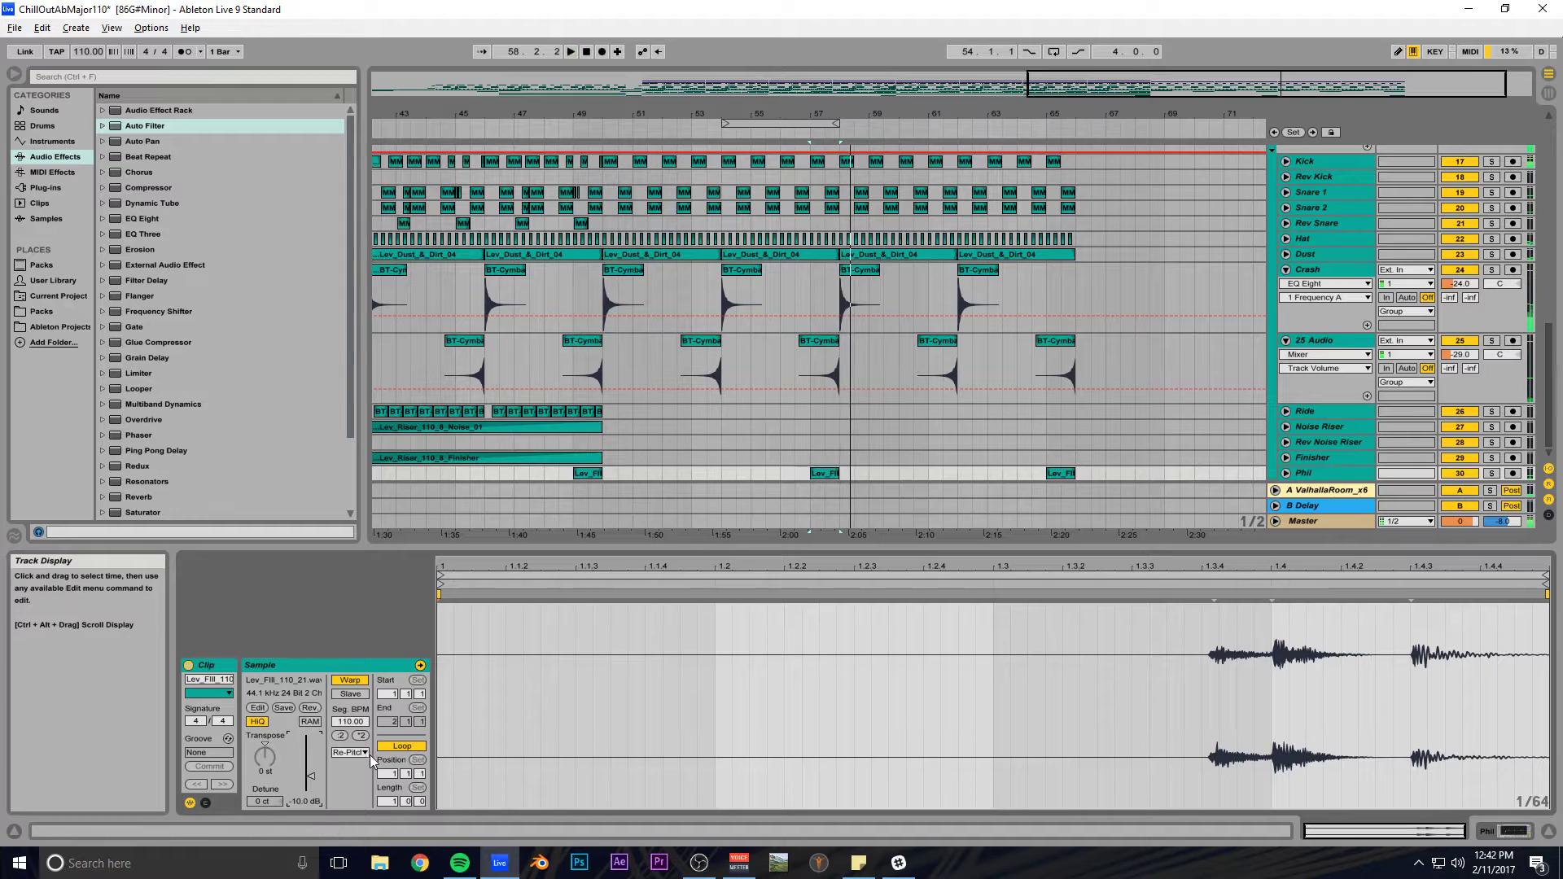
key(Return)
key(ctrl+s)
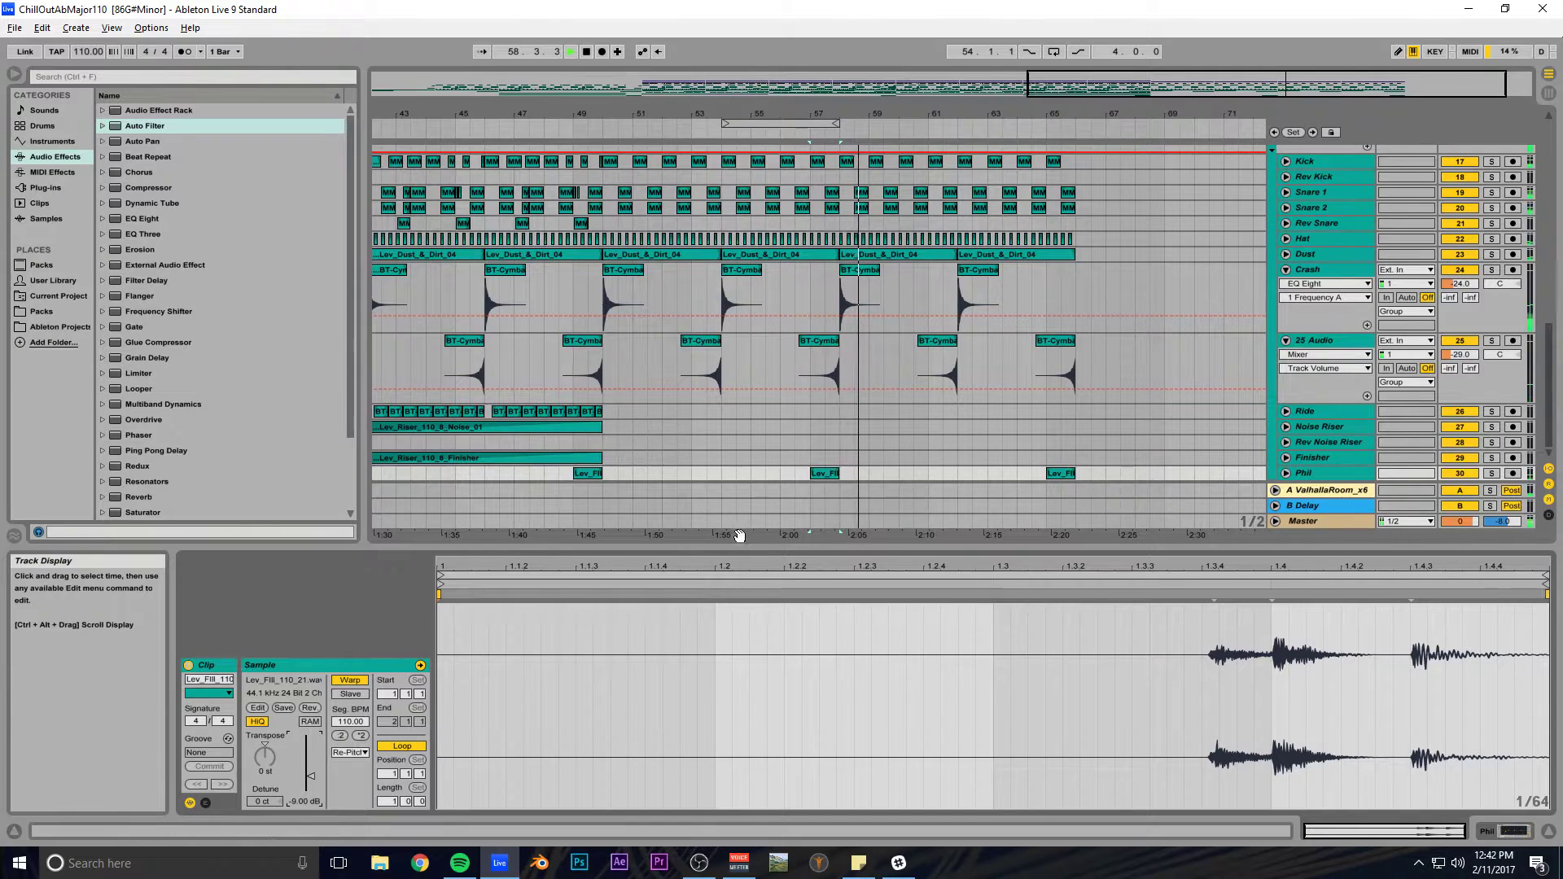
Stop playback and collapse the clip detail view to enlarge the arrangement.
key(space)
drag(726, 545, 747, 575)
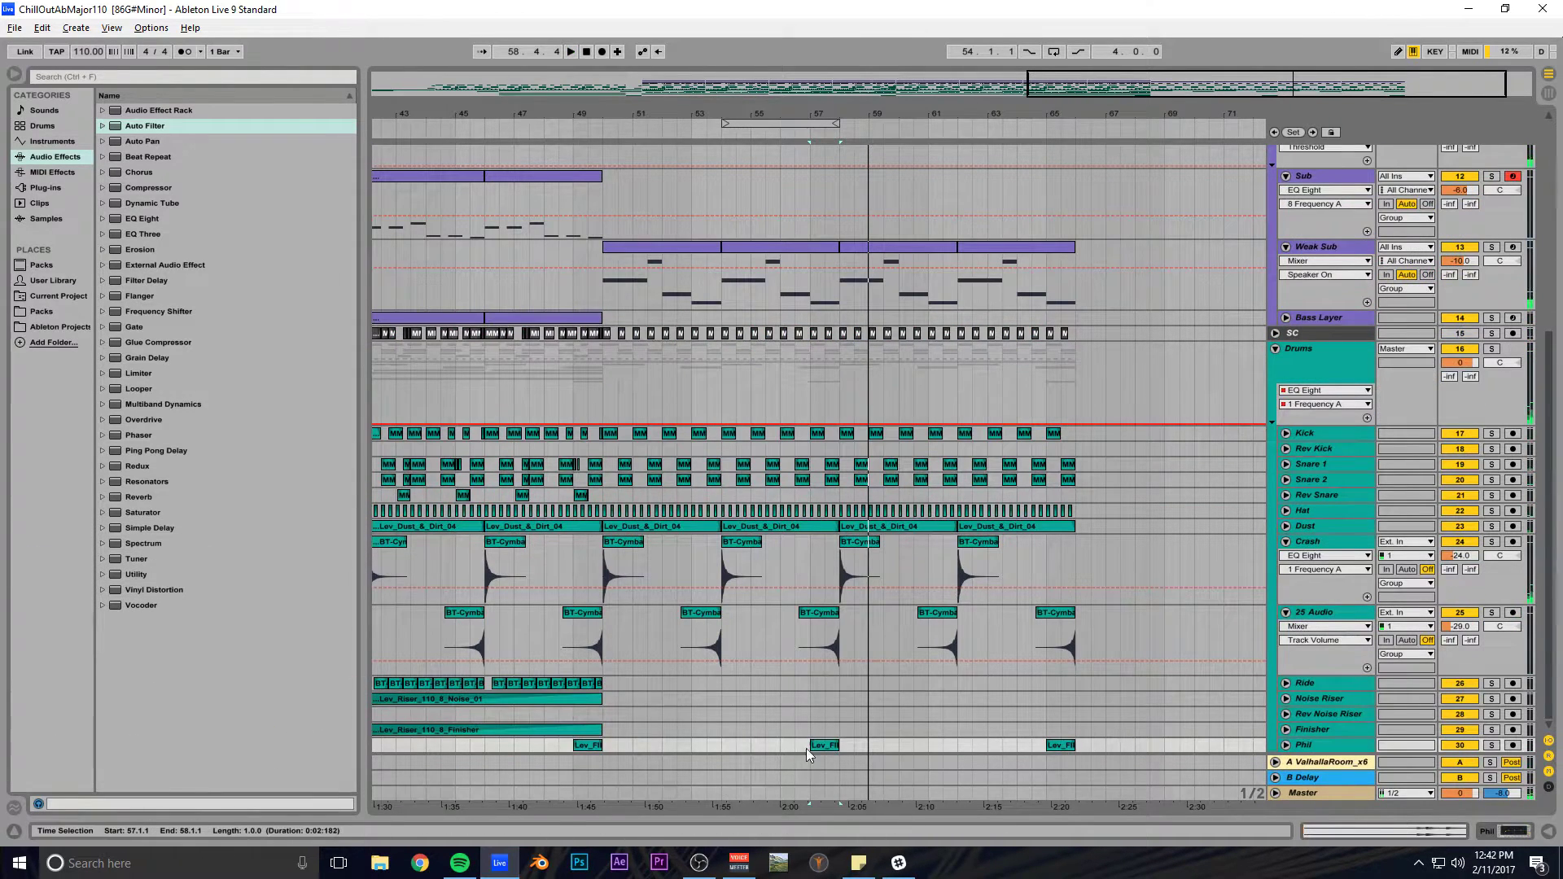
Unfold the Lead Thing track and insert an empty MIDI clip on it from bar 58 to bar 66.
click(1055, 745)
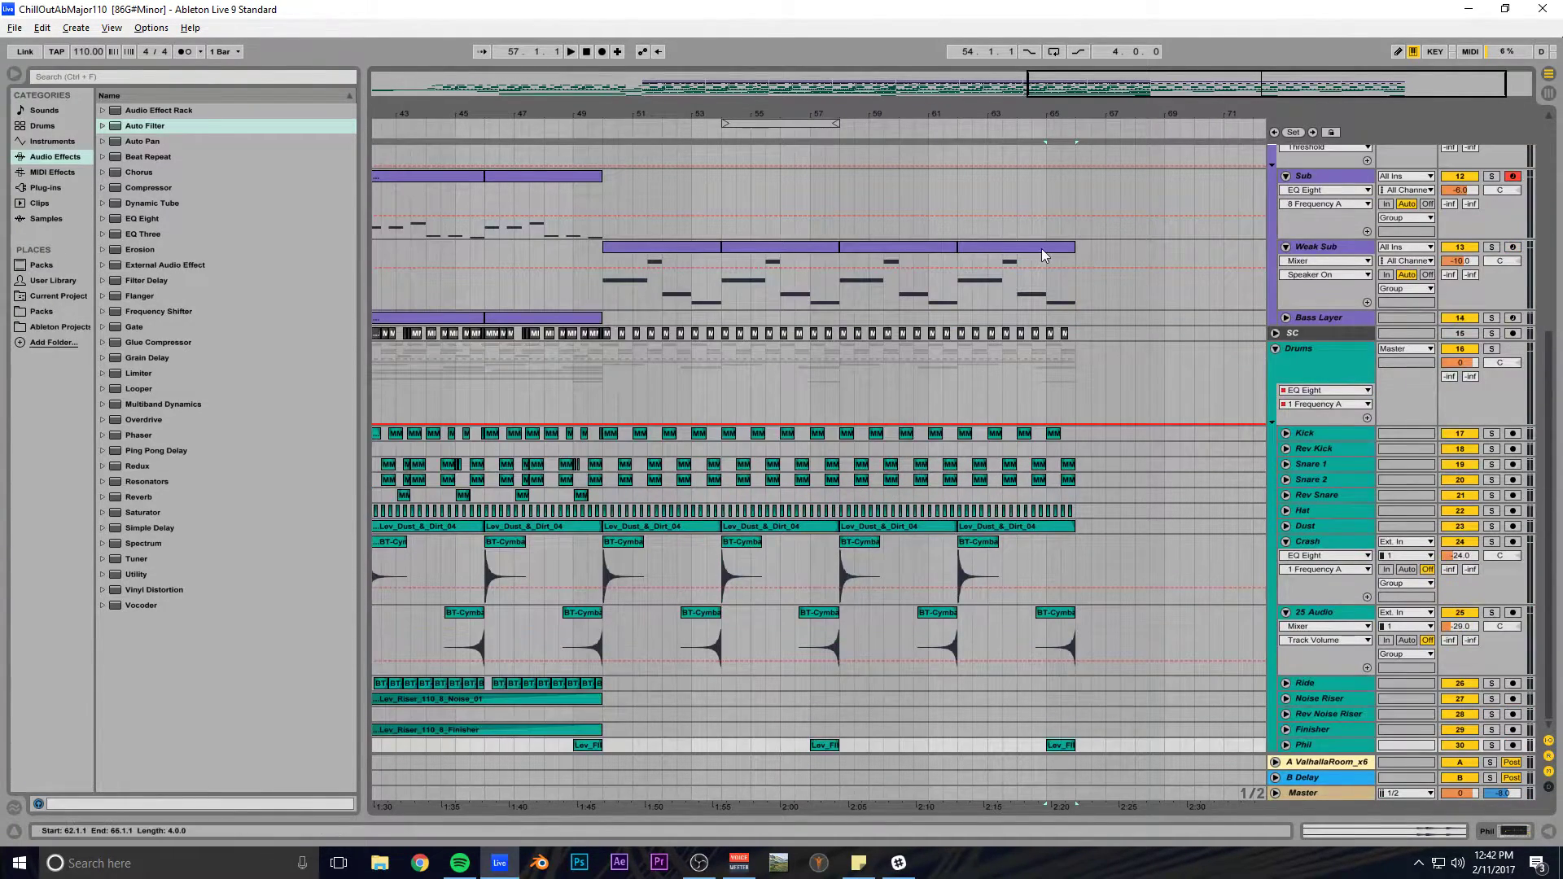
scroll(837, 355, up, 6)
drag(1106, 76, 968, 157)
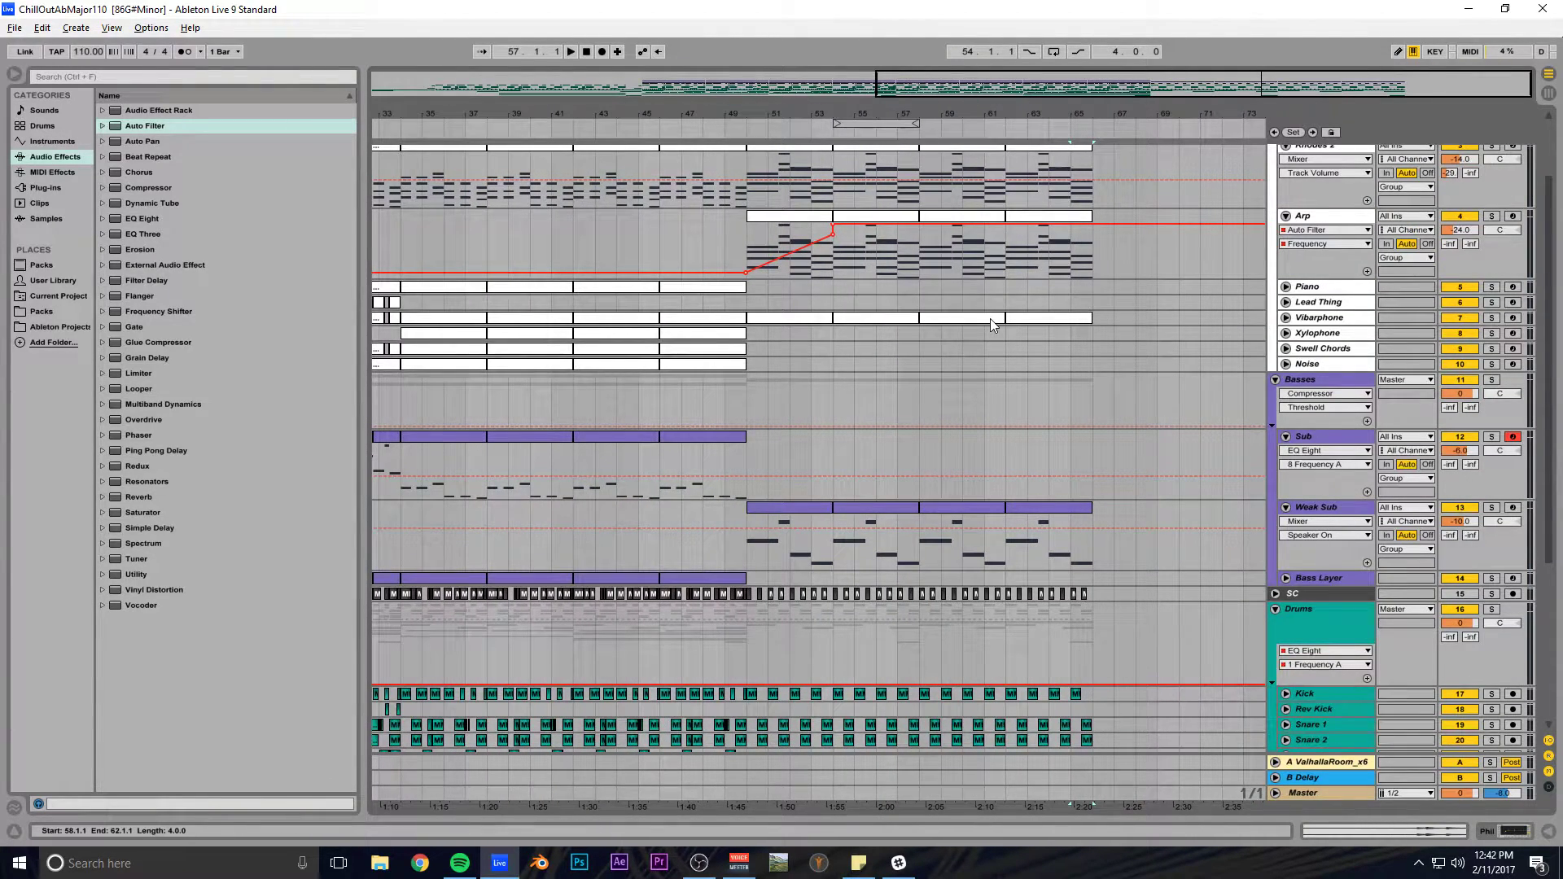
drag(973, 84, 930, 80)
scroll(948, 275, down, 1)
scroll(960, 277, up, 1)
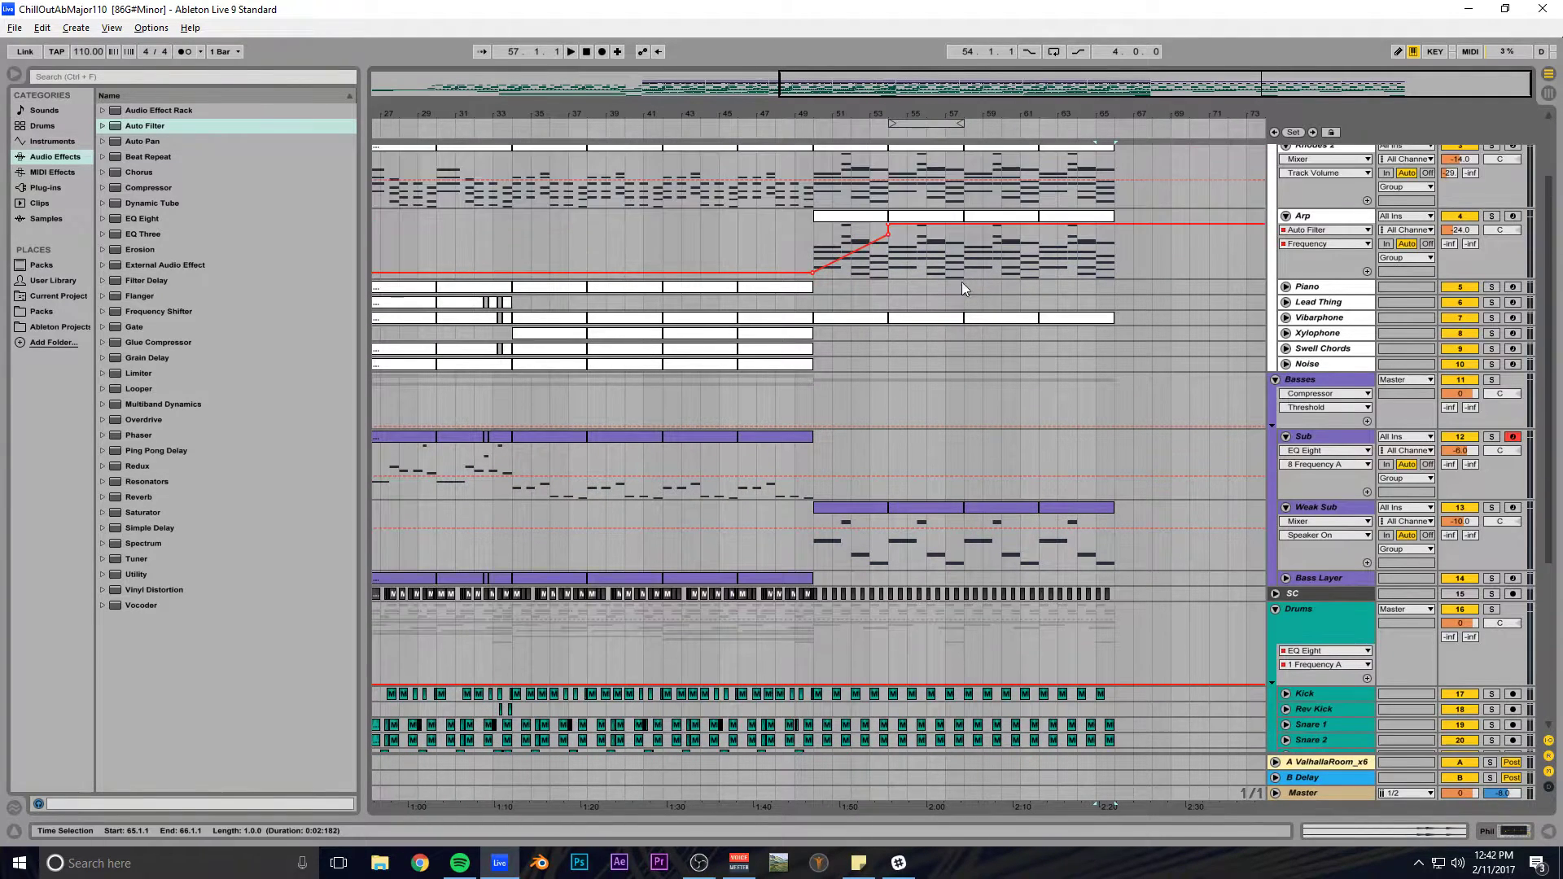
click(1286, 302)
scroll(977, 310, down, 1)
drag(970, 310, 1110, 309)
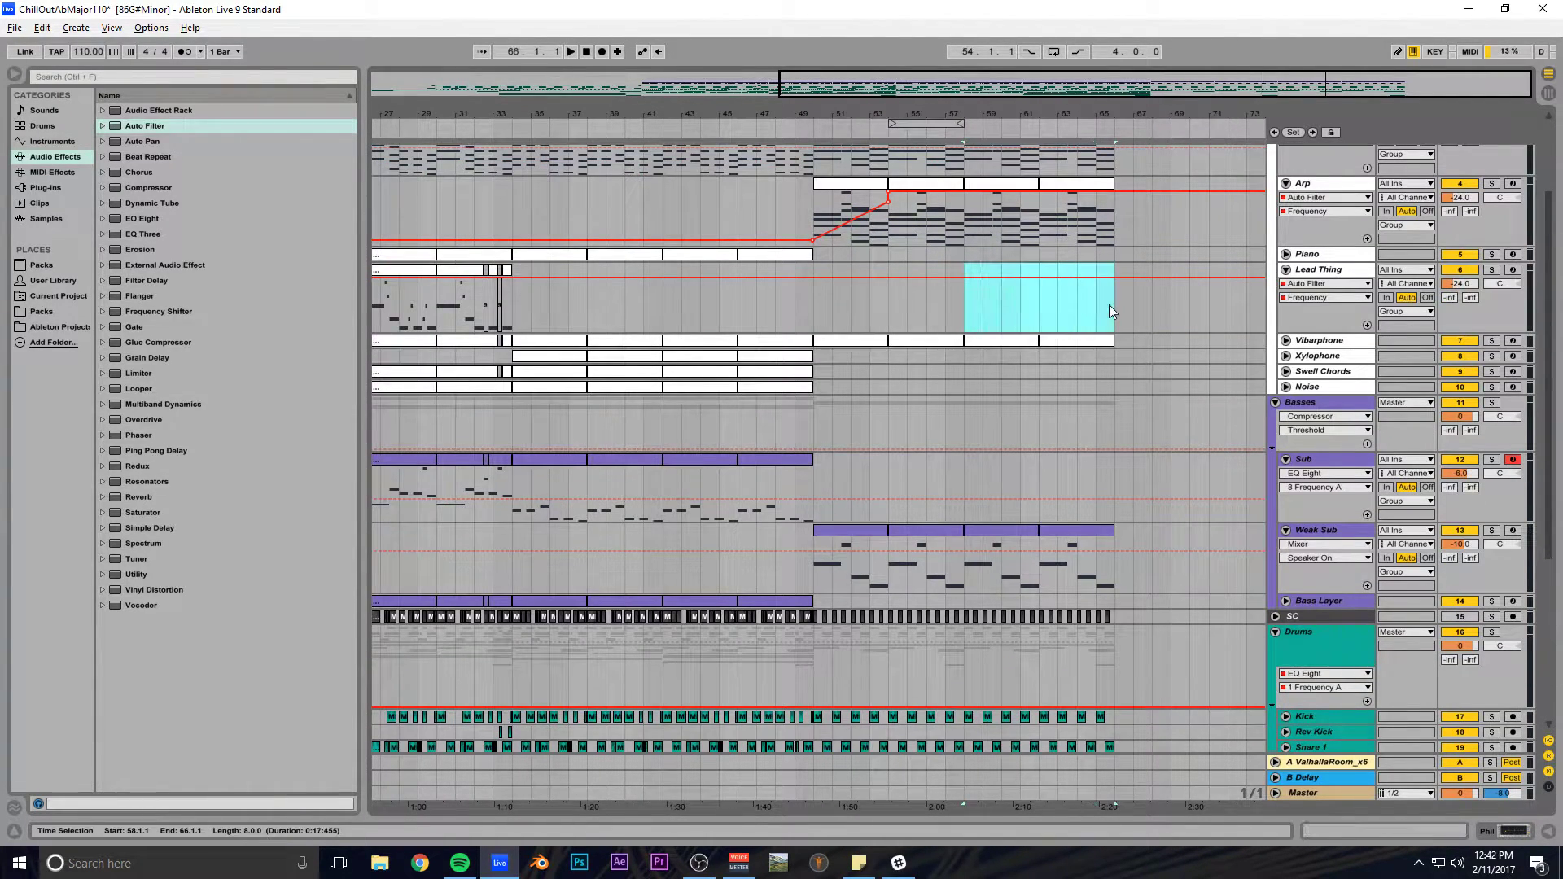
key(ctrl+shift+m)
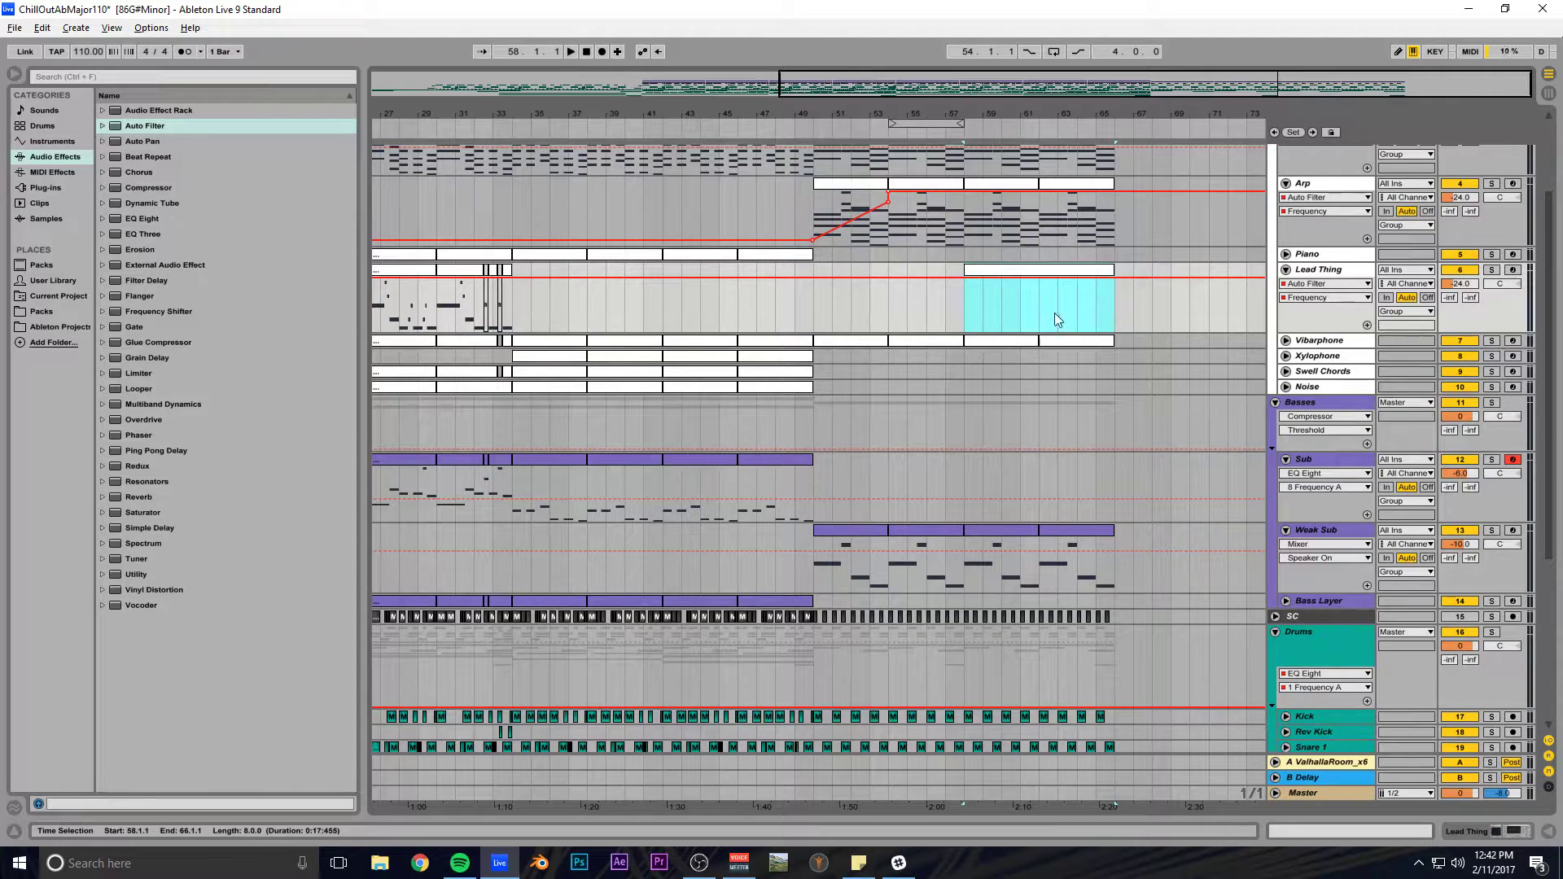
Open the new clip in an enlarged note editor and draw G#2 from 1 to 3.3, A#2 from 3.3 to 4, and C3 from 4.
click(965, 301)
key(space)
double_click(972, 270)
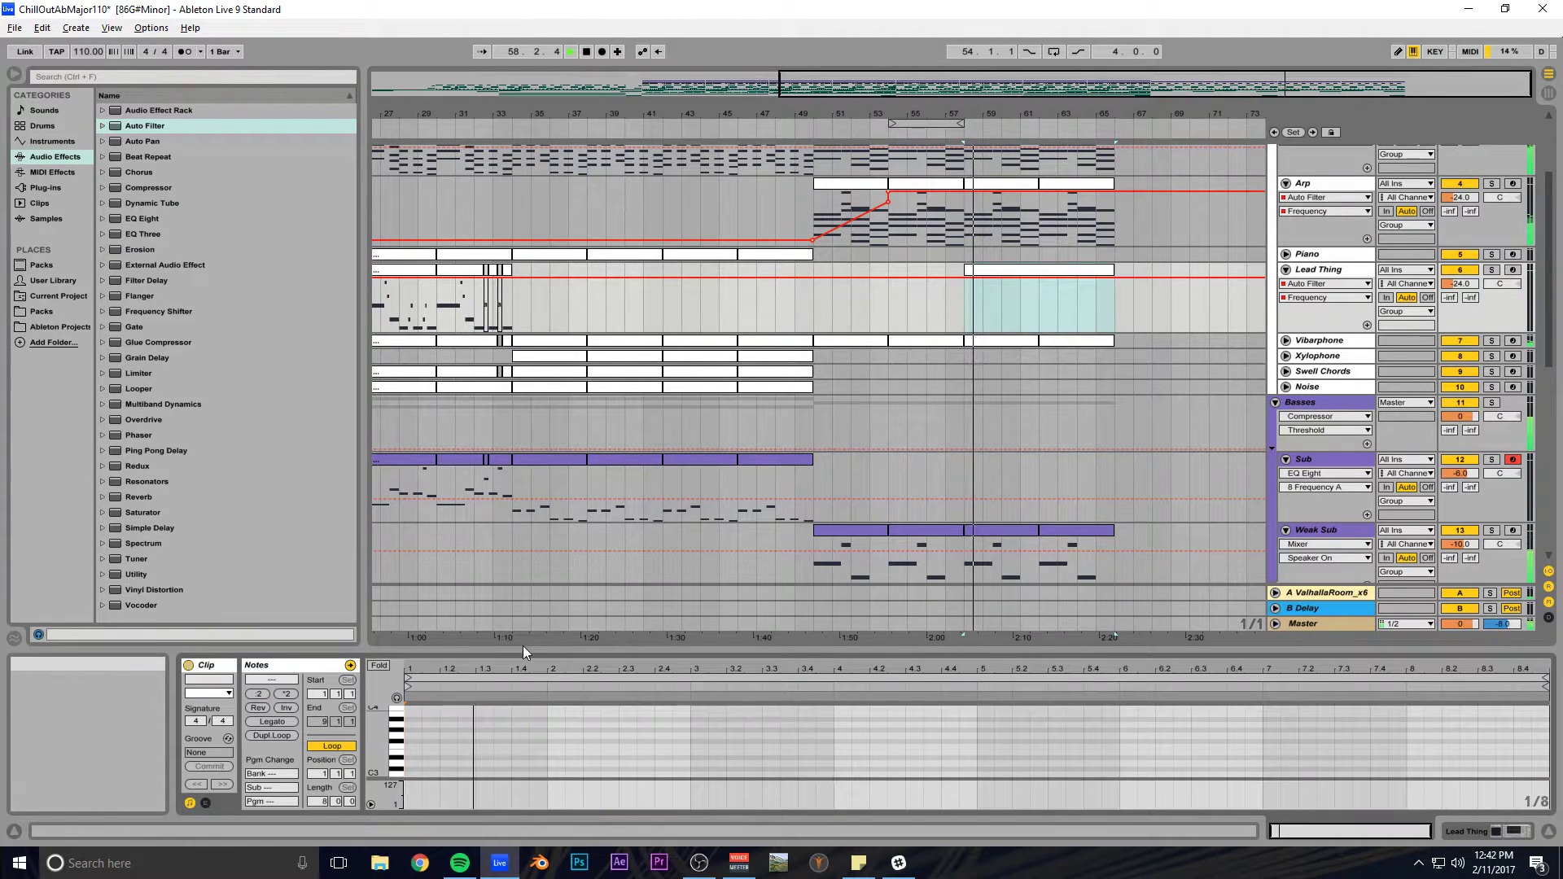
drag(522, 647, 523, 314)
key(space)
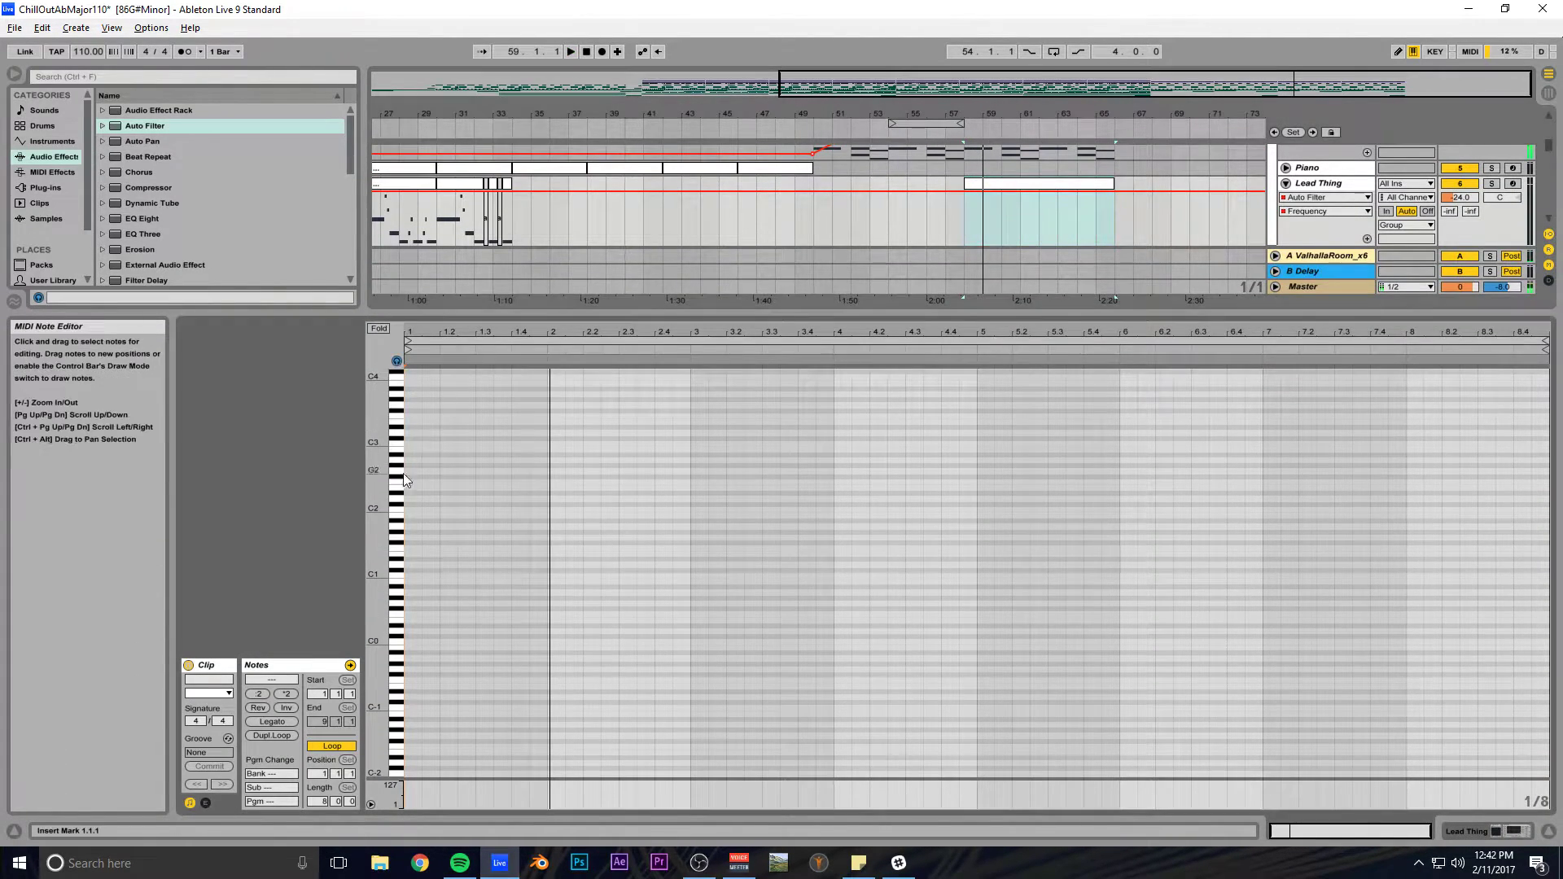
drag(412, 466, 890, 452)
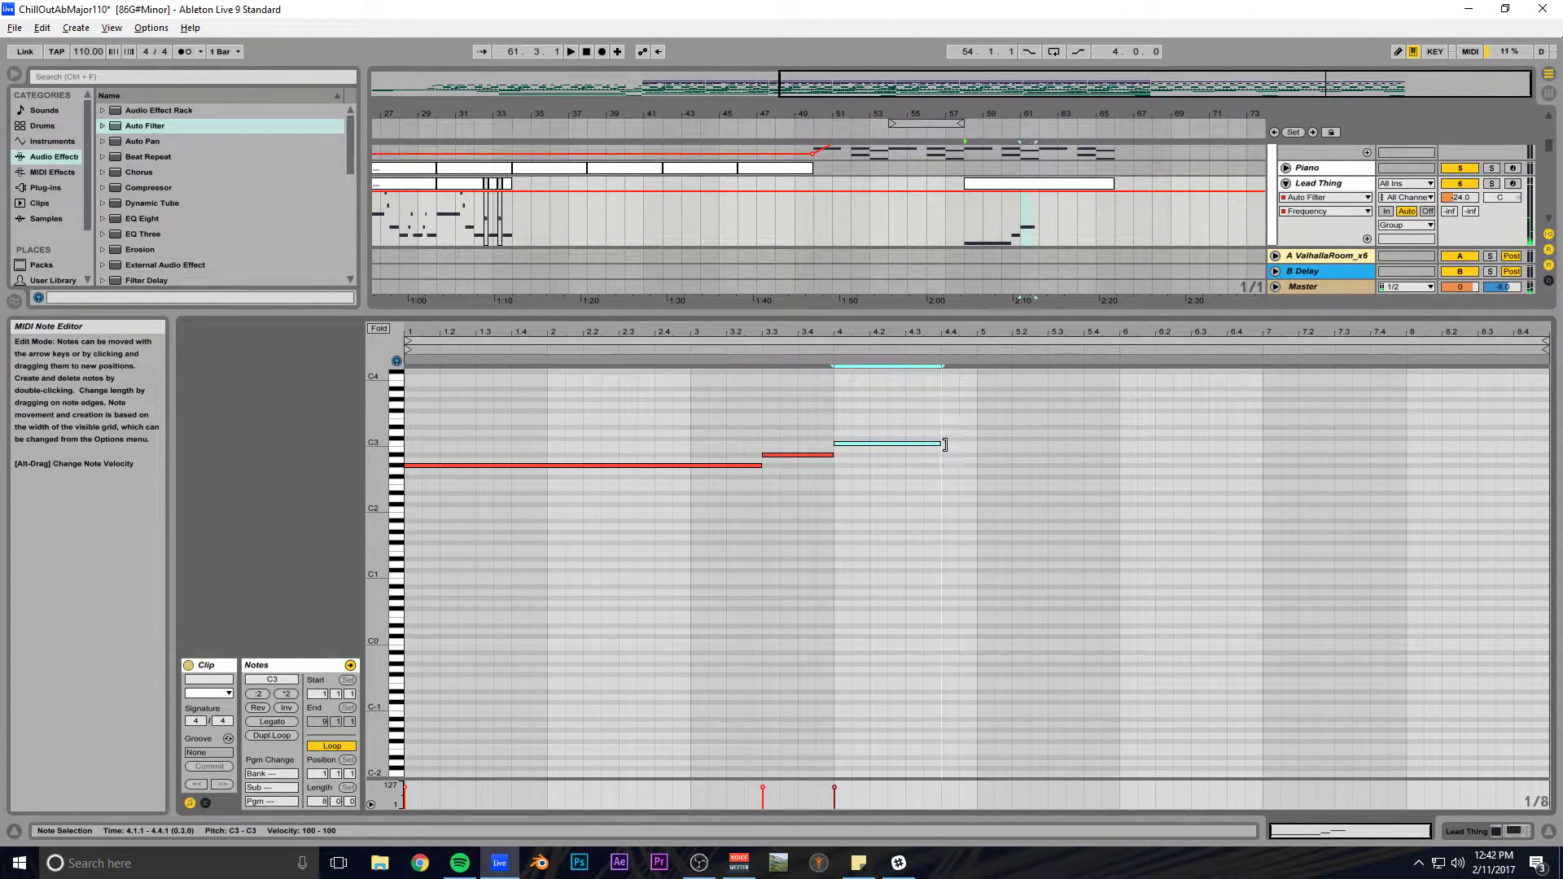
Play the melody back and add a D#3 note from 2.3 to 3 above the long G#2.
key(space)
scroll(1072, 474, up, 1)
scroll(818, 492, up, 1)
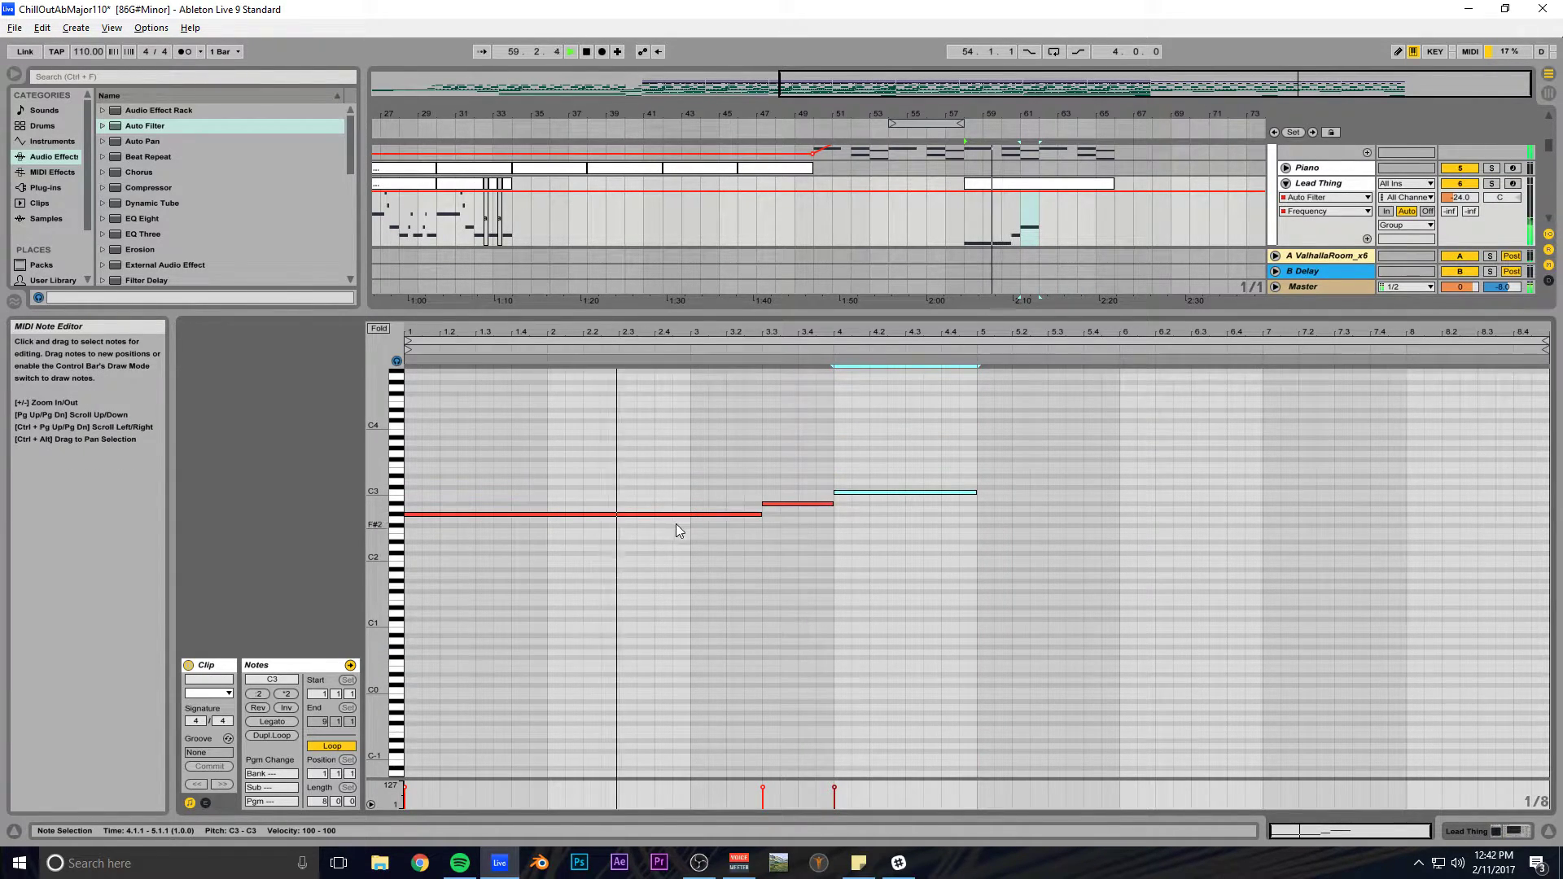
double_click(659, 477)
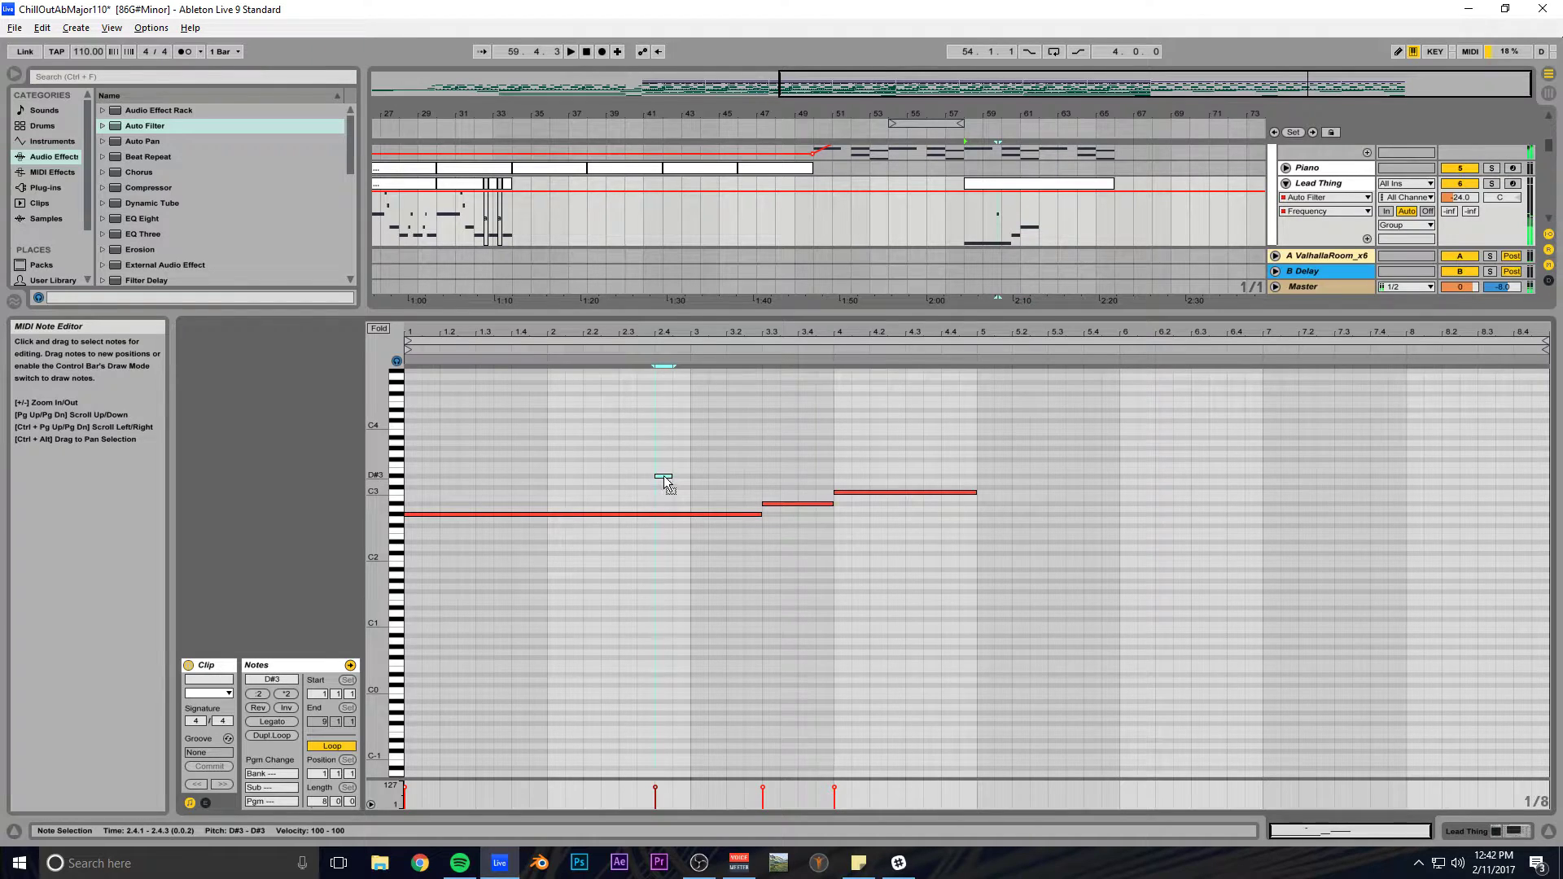
drag(662, 475, 692, 477)
Examine the Lead Thing track's Serum patch, play the clip, and reopen its notes.
click(1482, 832)
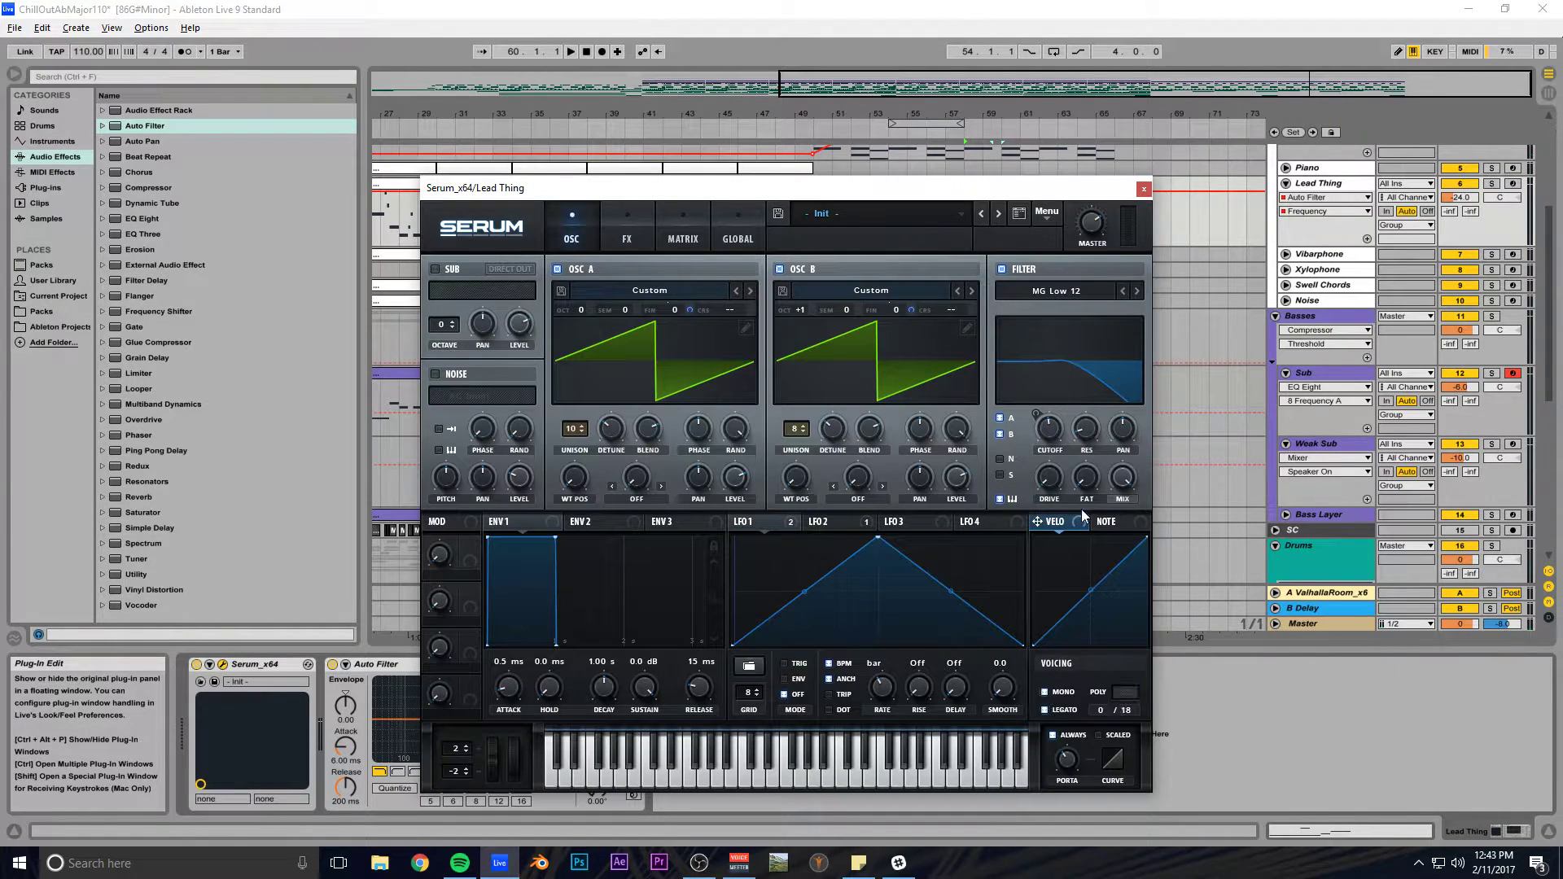
key(space)
click(1144, 188)
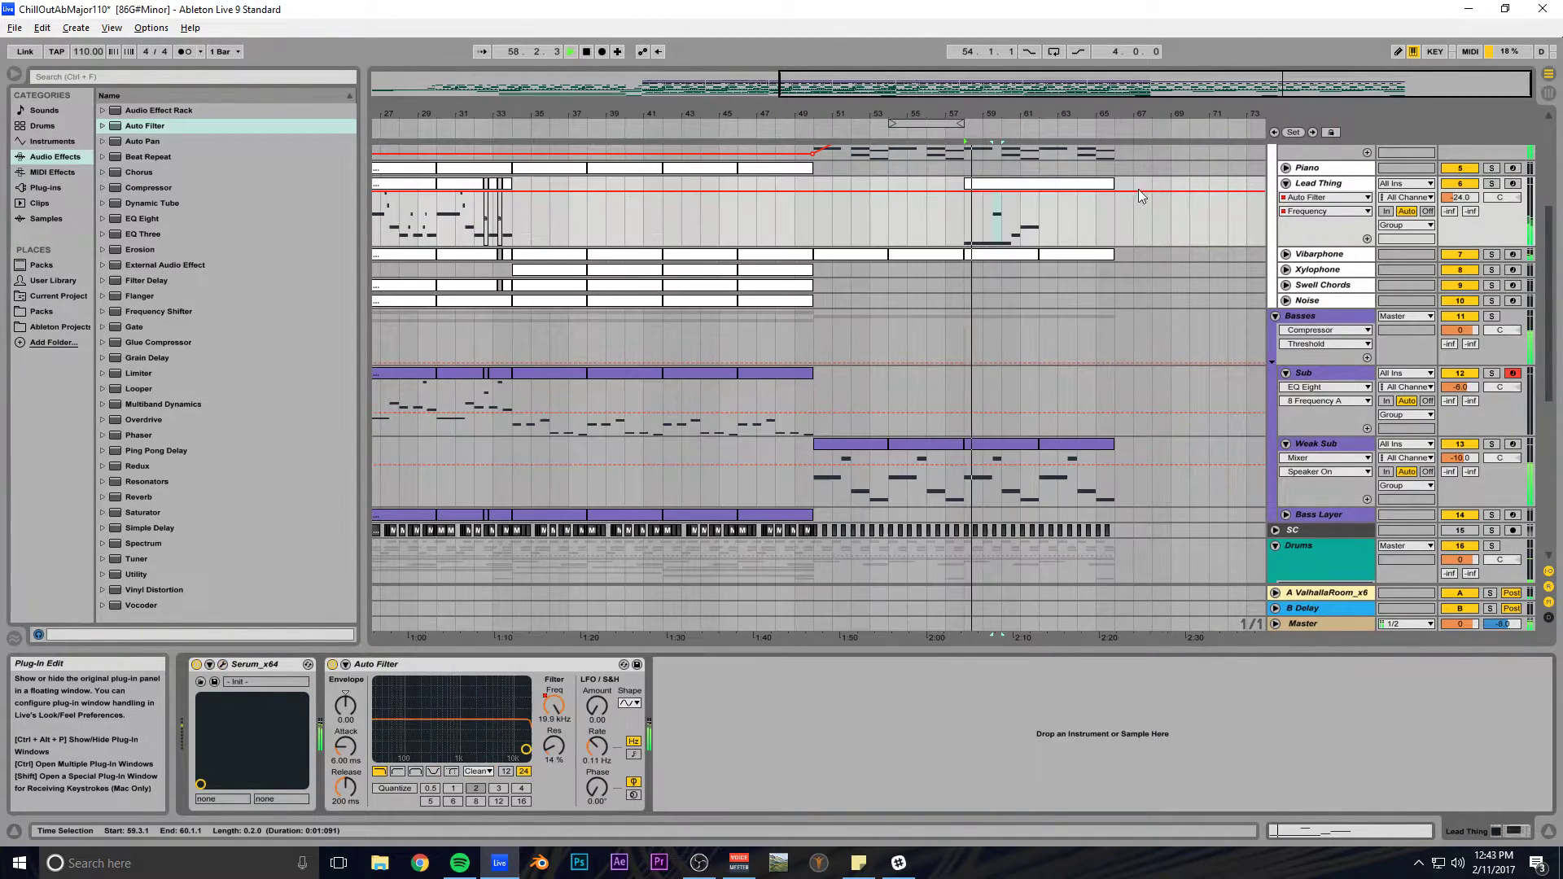
double_click(1040, 244)
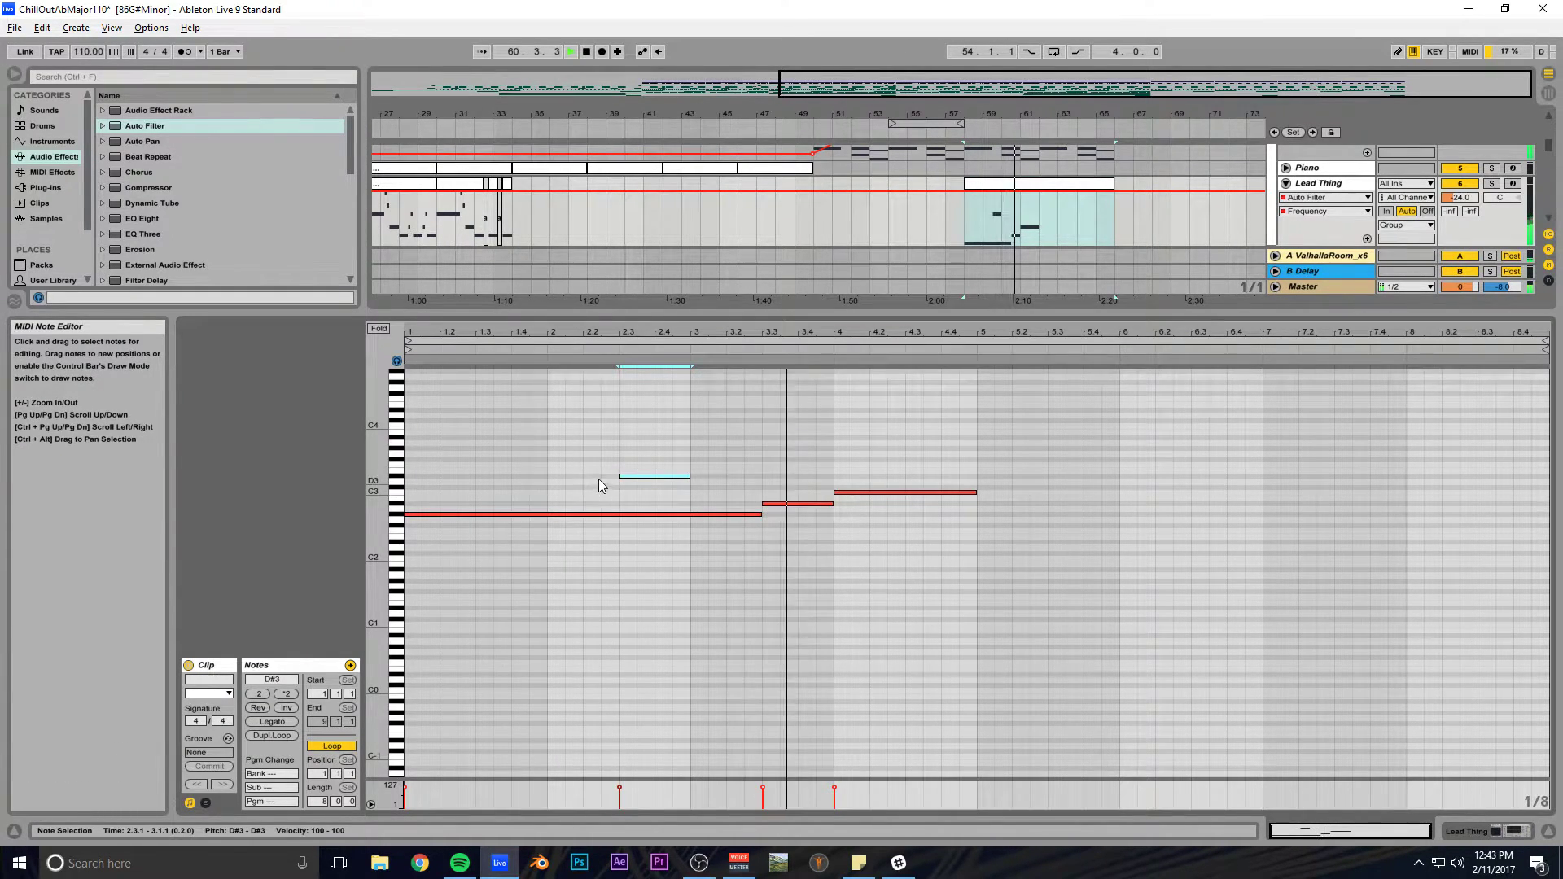
Copy the C3 note into bar 5 as C#3, end the original at 4.4, and fill the gap with a short C#3.
click(941, 493)
key(ctrl+d)
drag(990, 490, 938, 492)
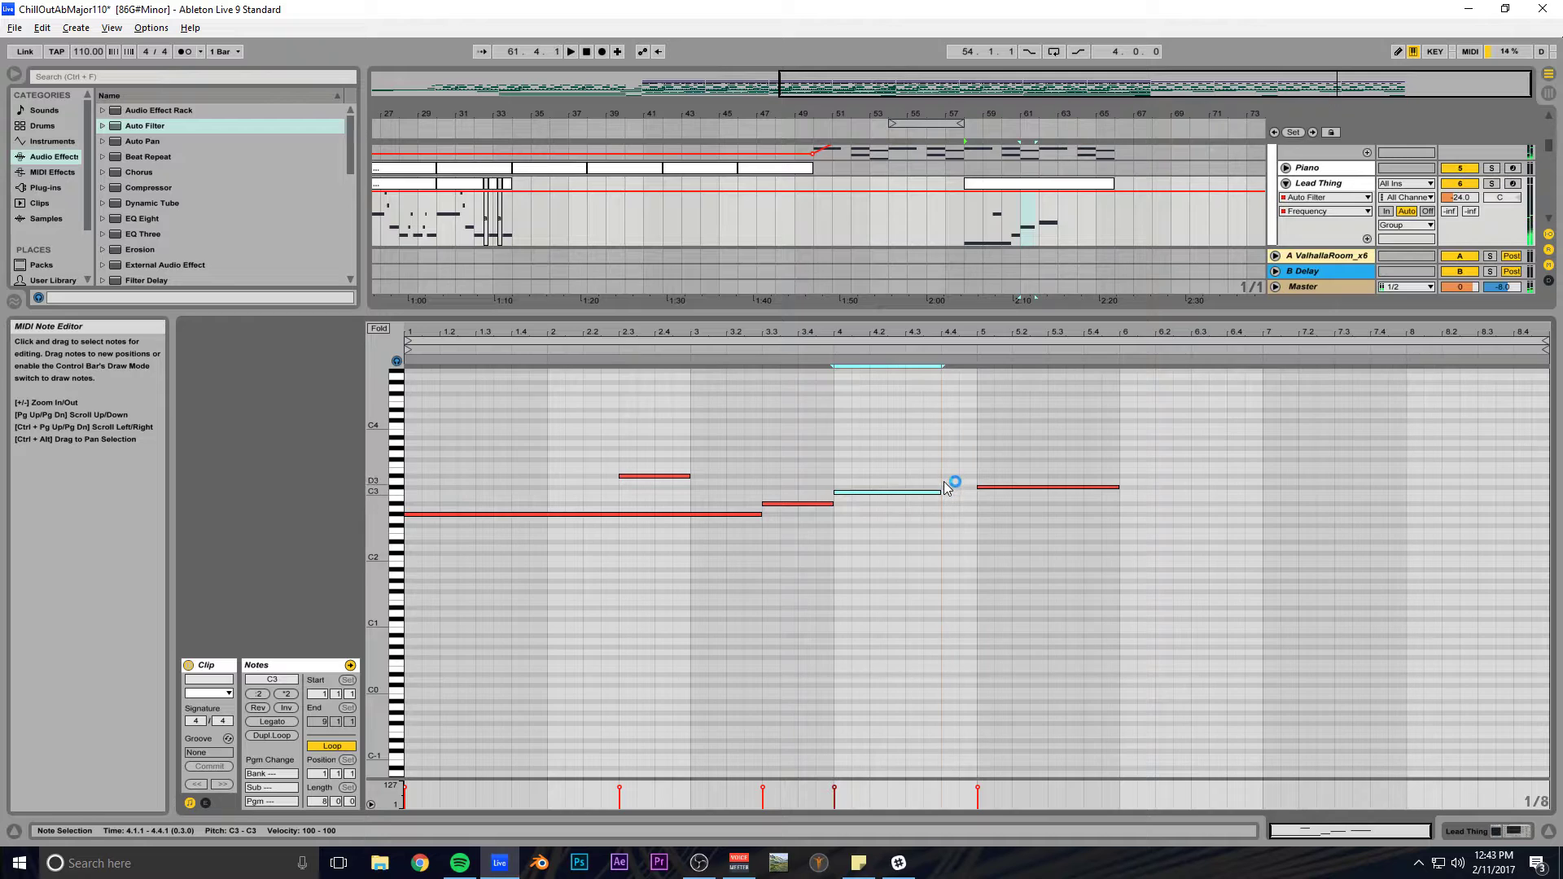
double_click(943, 486)
Complete bars 5 to 8 with one-bar notes G#2, G2, C3 and A#2, and play the melody back.
mouse_move(998, 489)
mouse_down()
mouse_move(989, 530)
mouse_move(991, 516)
mouse_up()
key(ctrl+d)
key(Down)
key(ctrl+d)
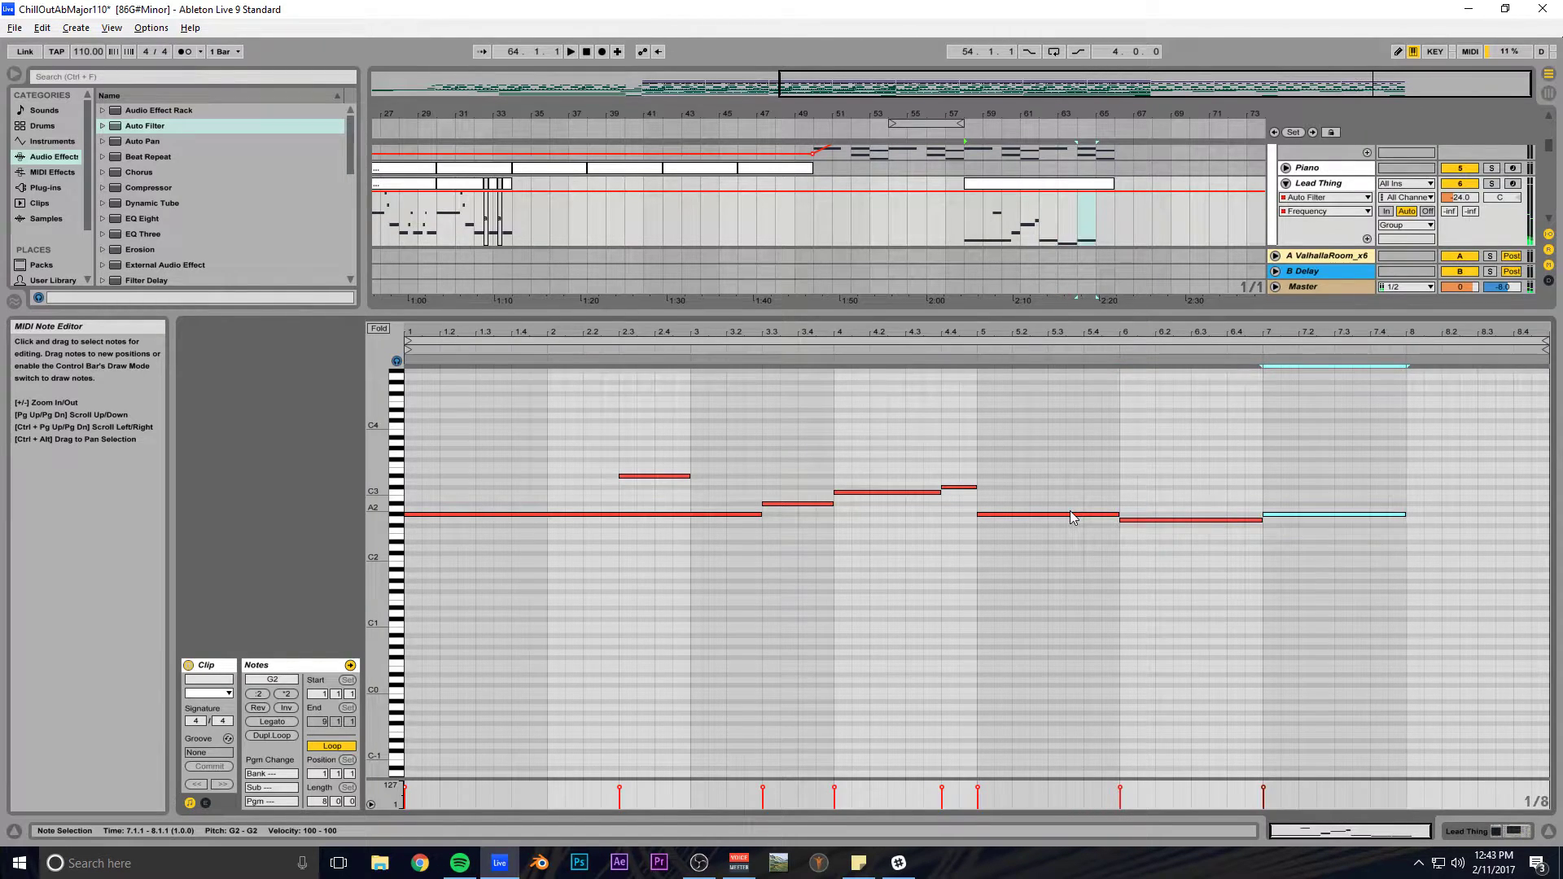
key(ctrl+d)
key(Down)
key(Down)
key(space)
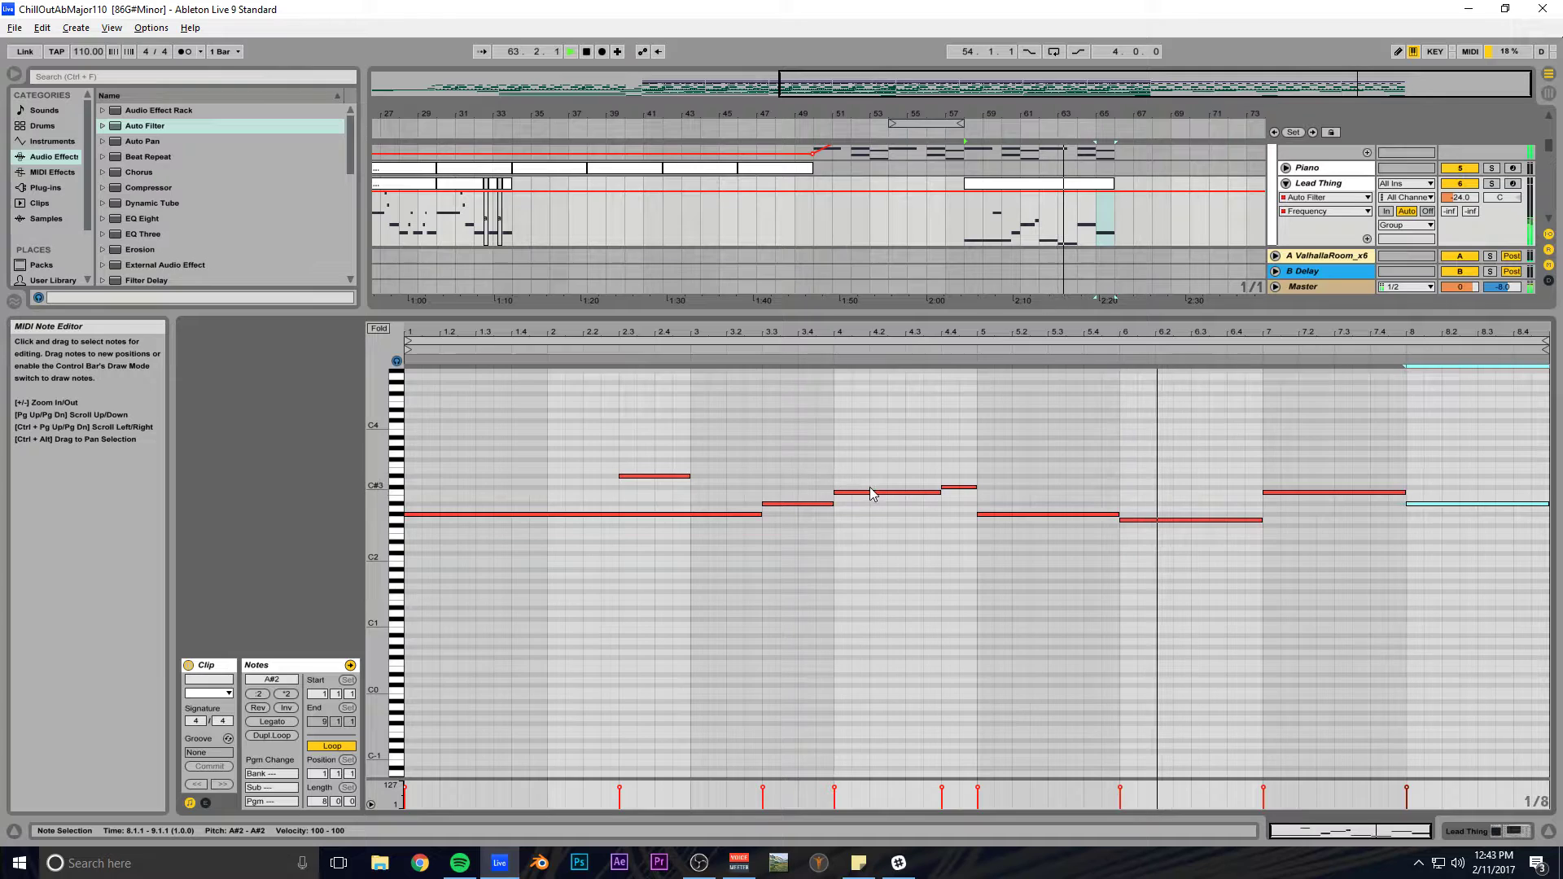
scroll(977, 450, up, 3)
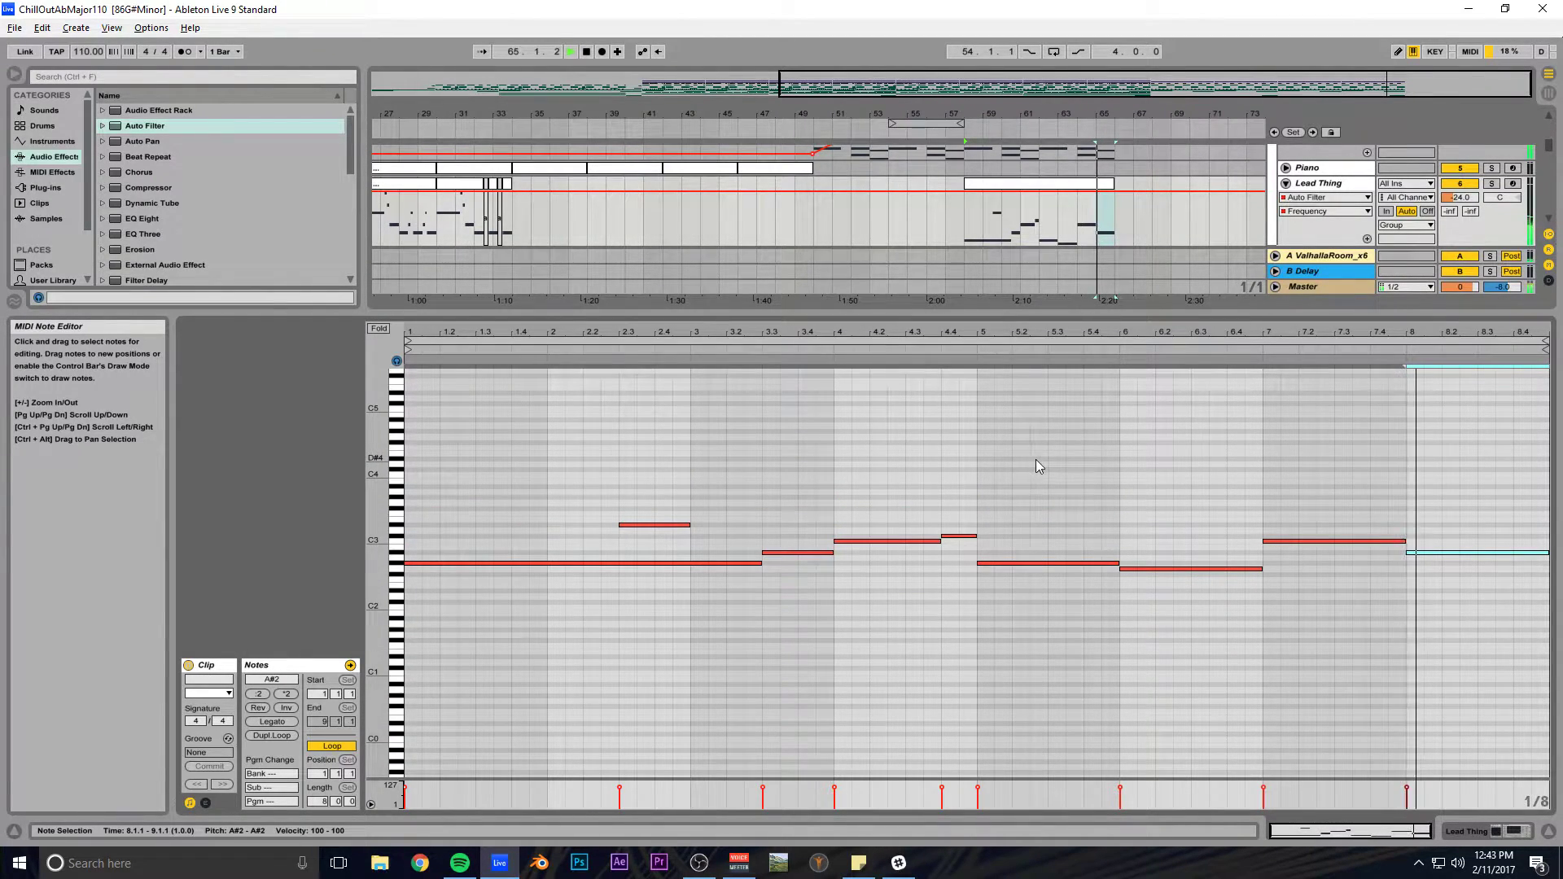
key(space)
Raise the Lead Thing track's send to the ValhallaRoom reverb and audition the track soloed.
drag(1027, 313, 1018, 576)
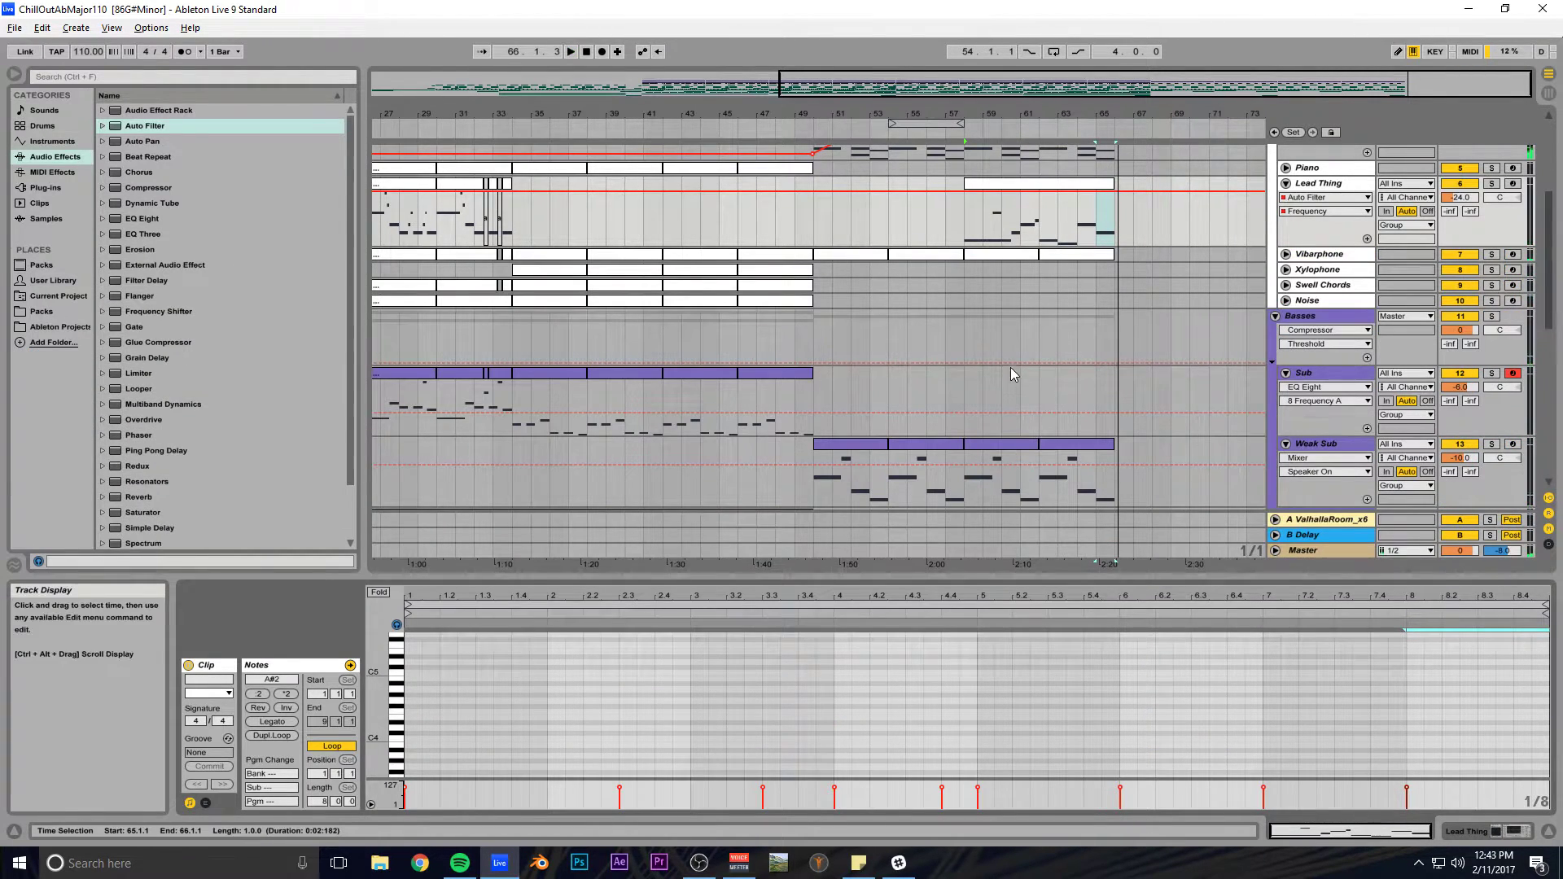
scroll(1026, 366, up, 5)
drag(1149, 87, 1217, 114)
click(1321, 316)
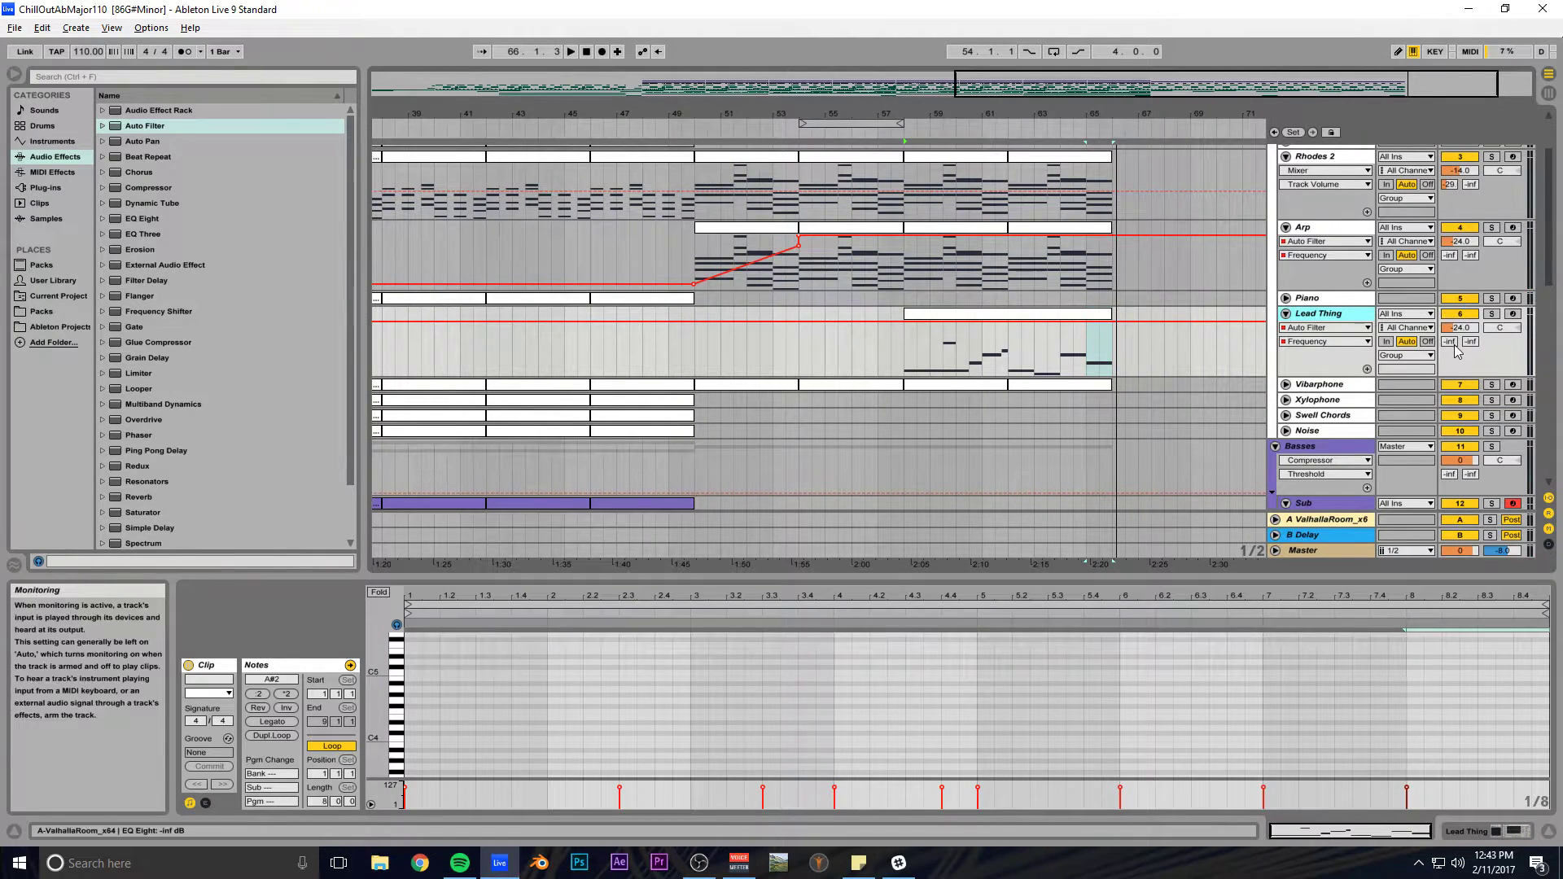
click(1494, 314)
key(space)
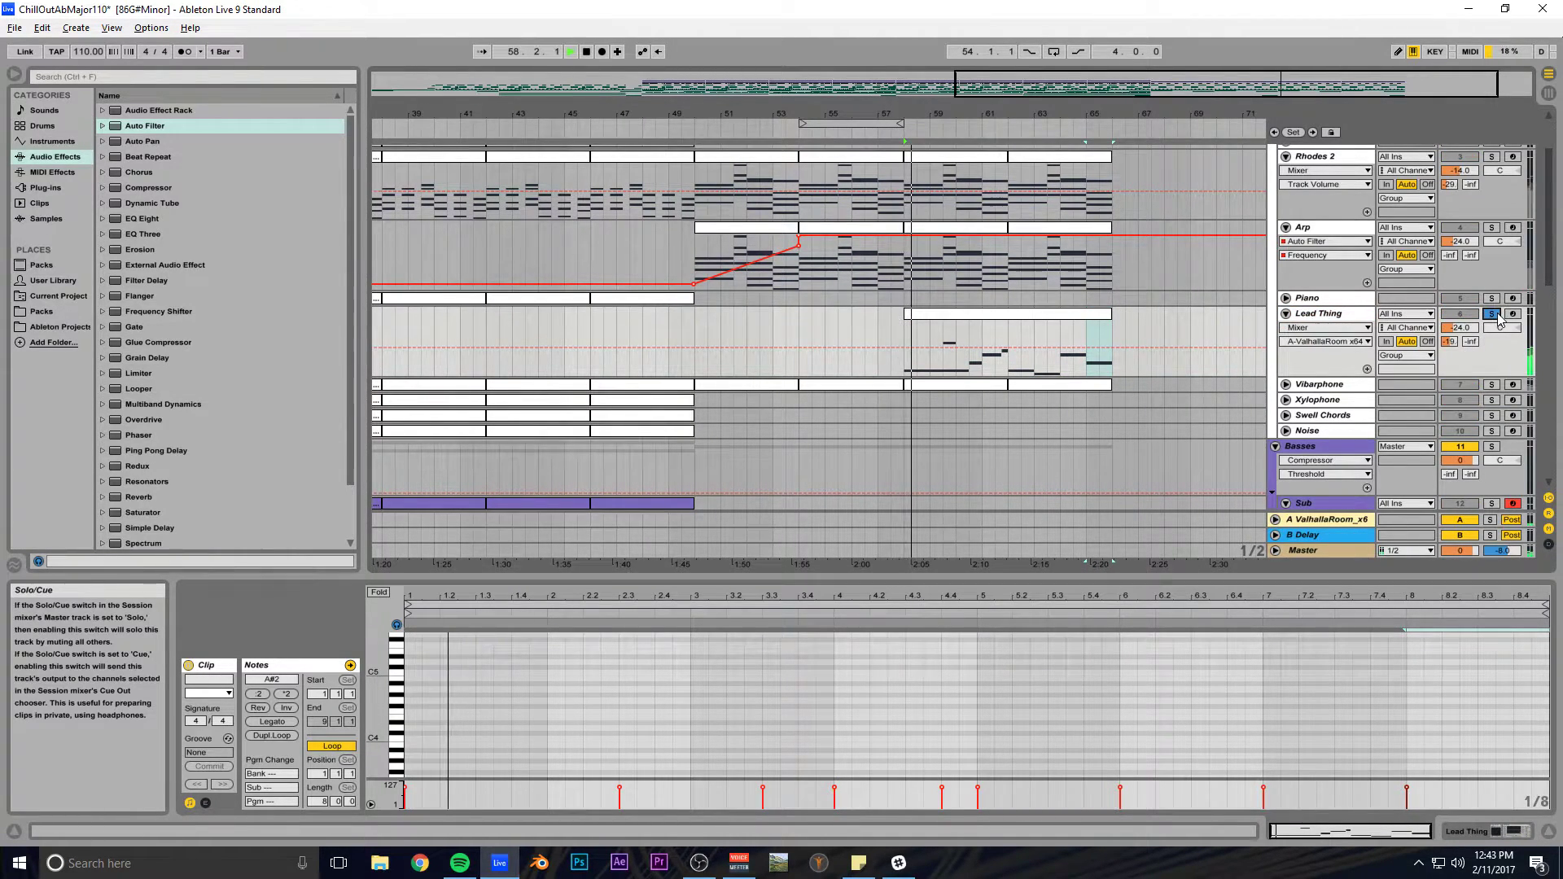
click(1493, 315)
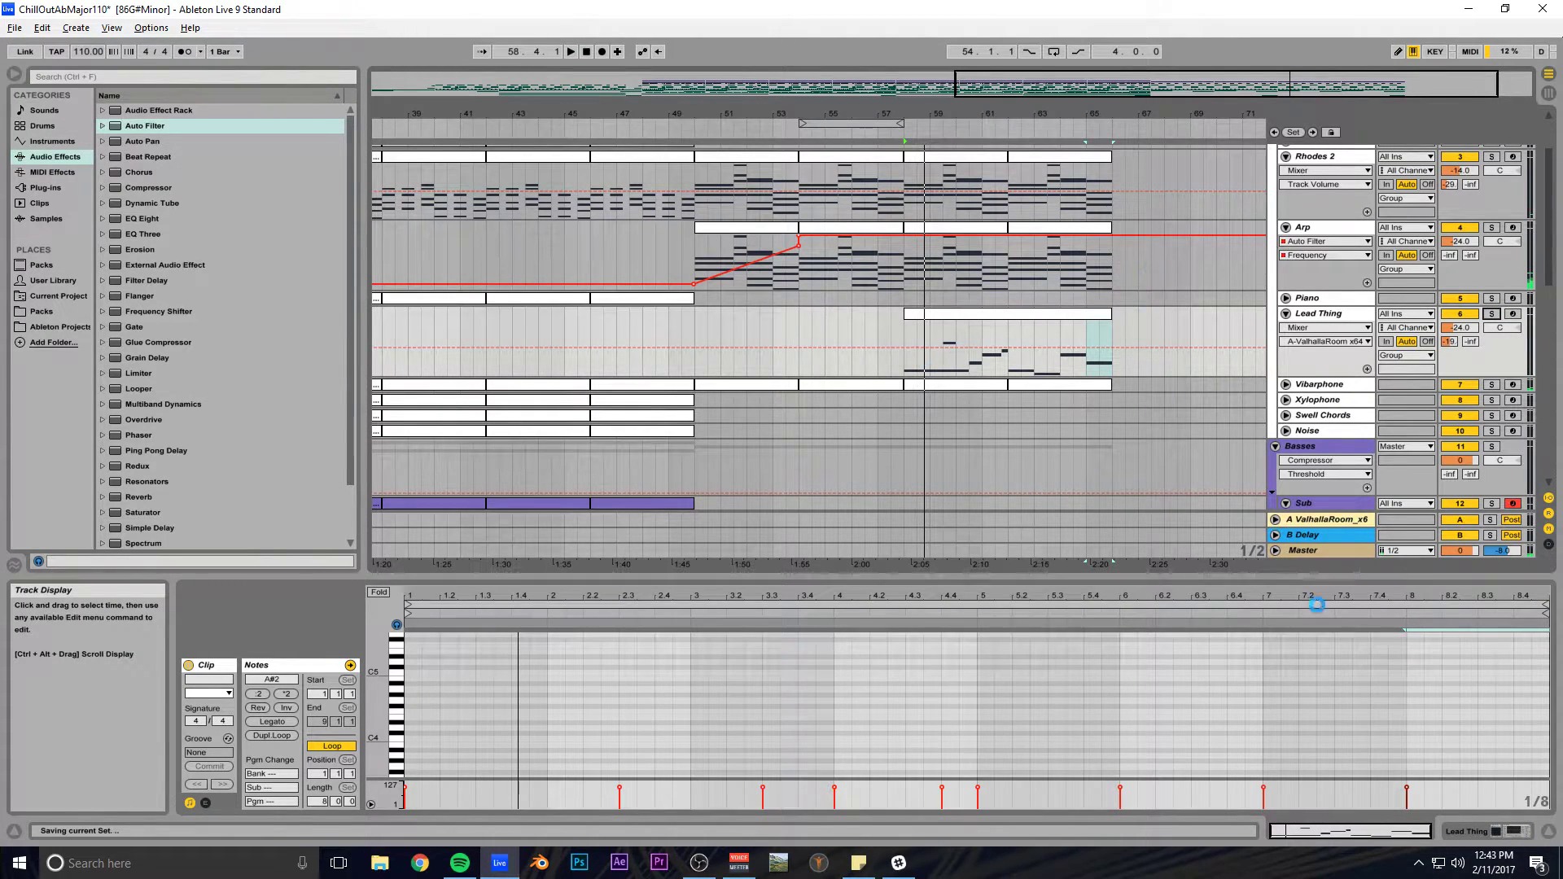
Play the arrangement from bar 18 and from bar 58 to compare the earlier lead section with the new one.
click(1476, 829)
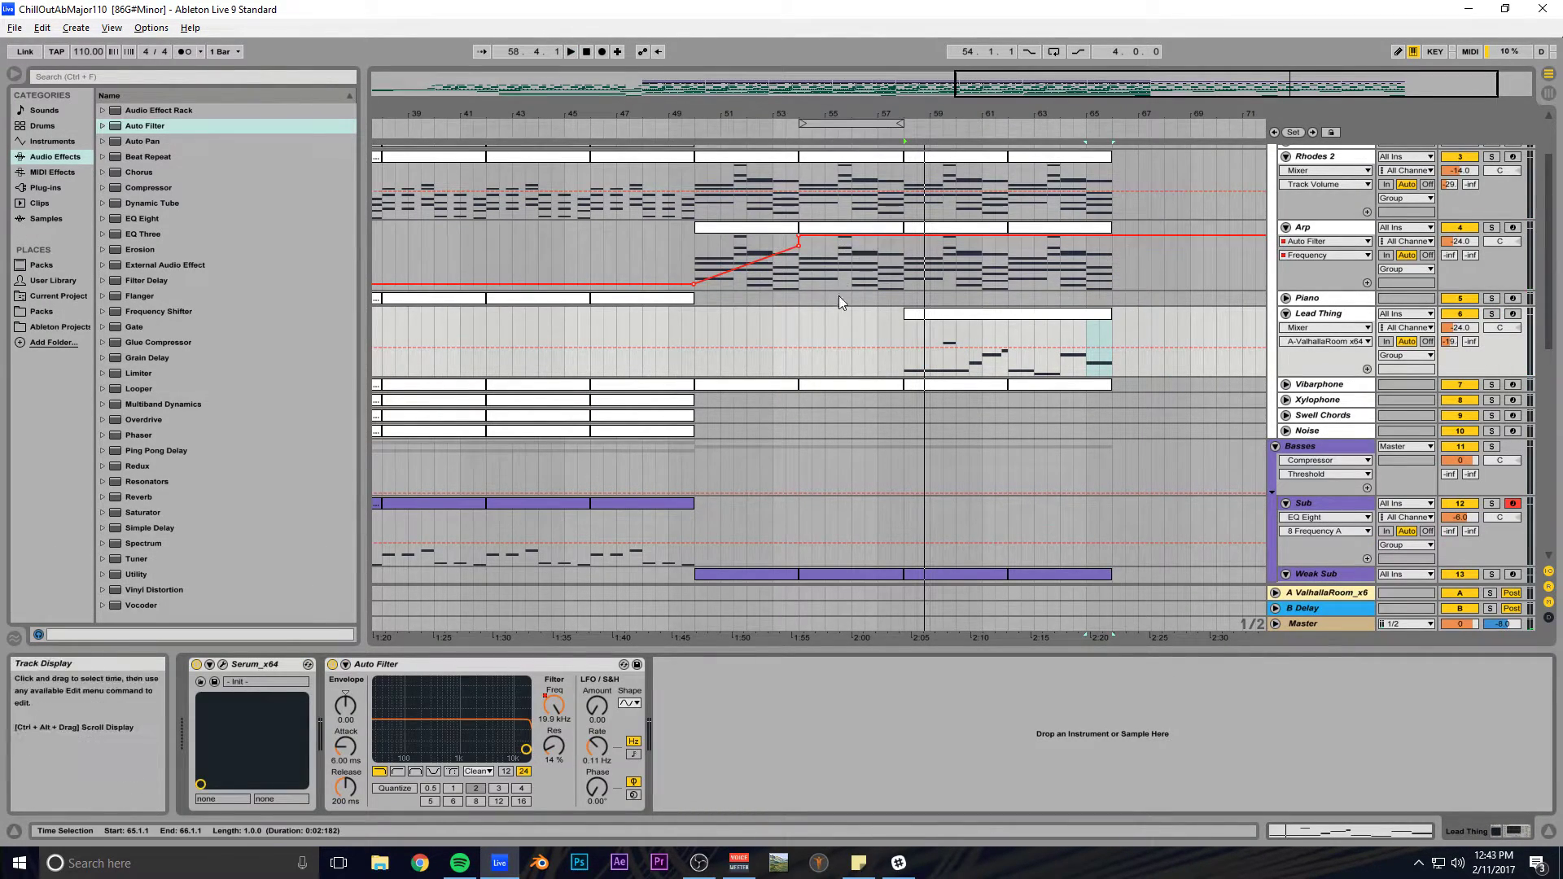
drag(570, 114, 566, 105)
click(581, 329)
key(space)
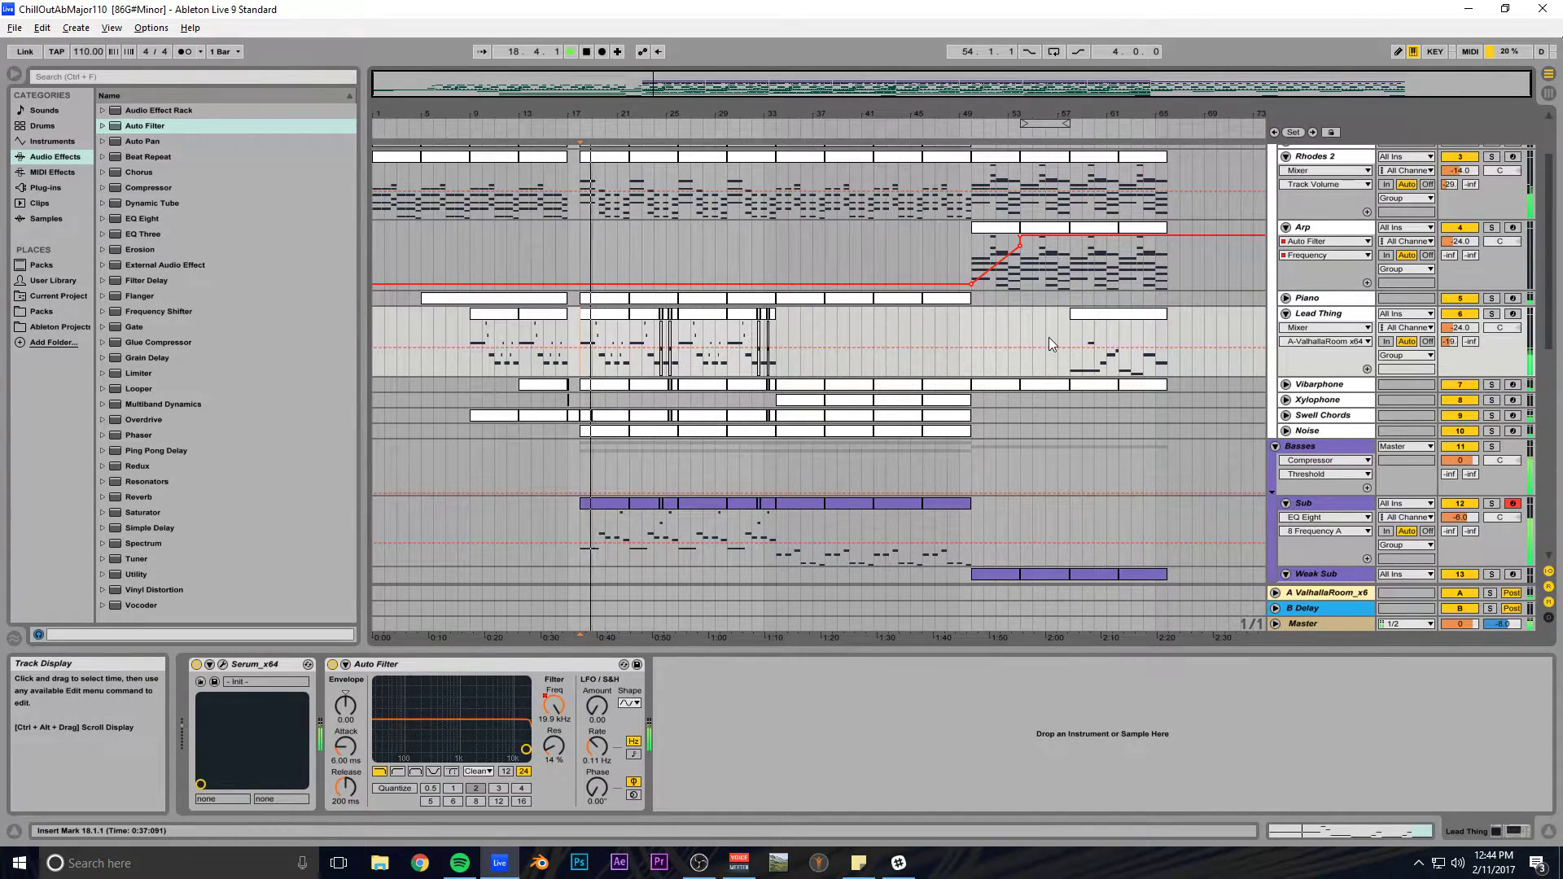
click(1069, 330)
drag(1070, 114, 815, 170)
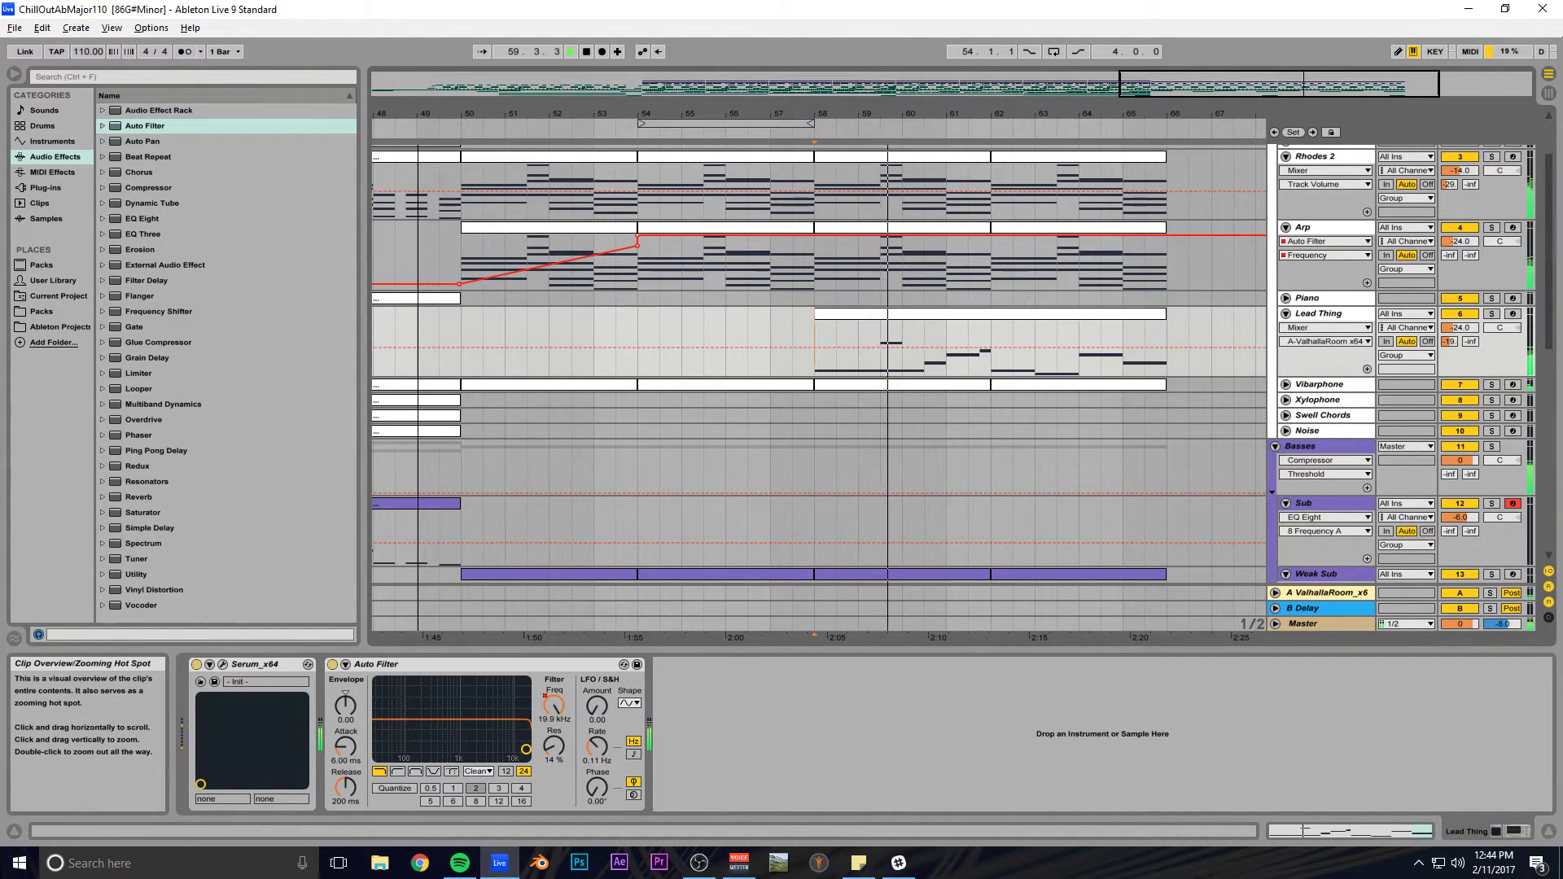
drag(815, 170, 764, 154)
scroll(1141, 282, up, 2)
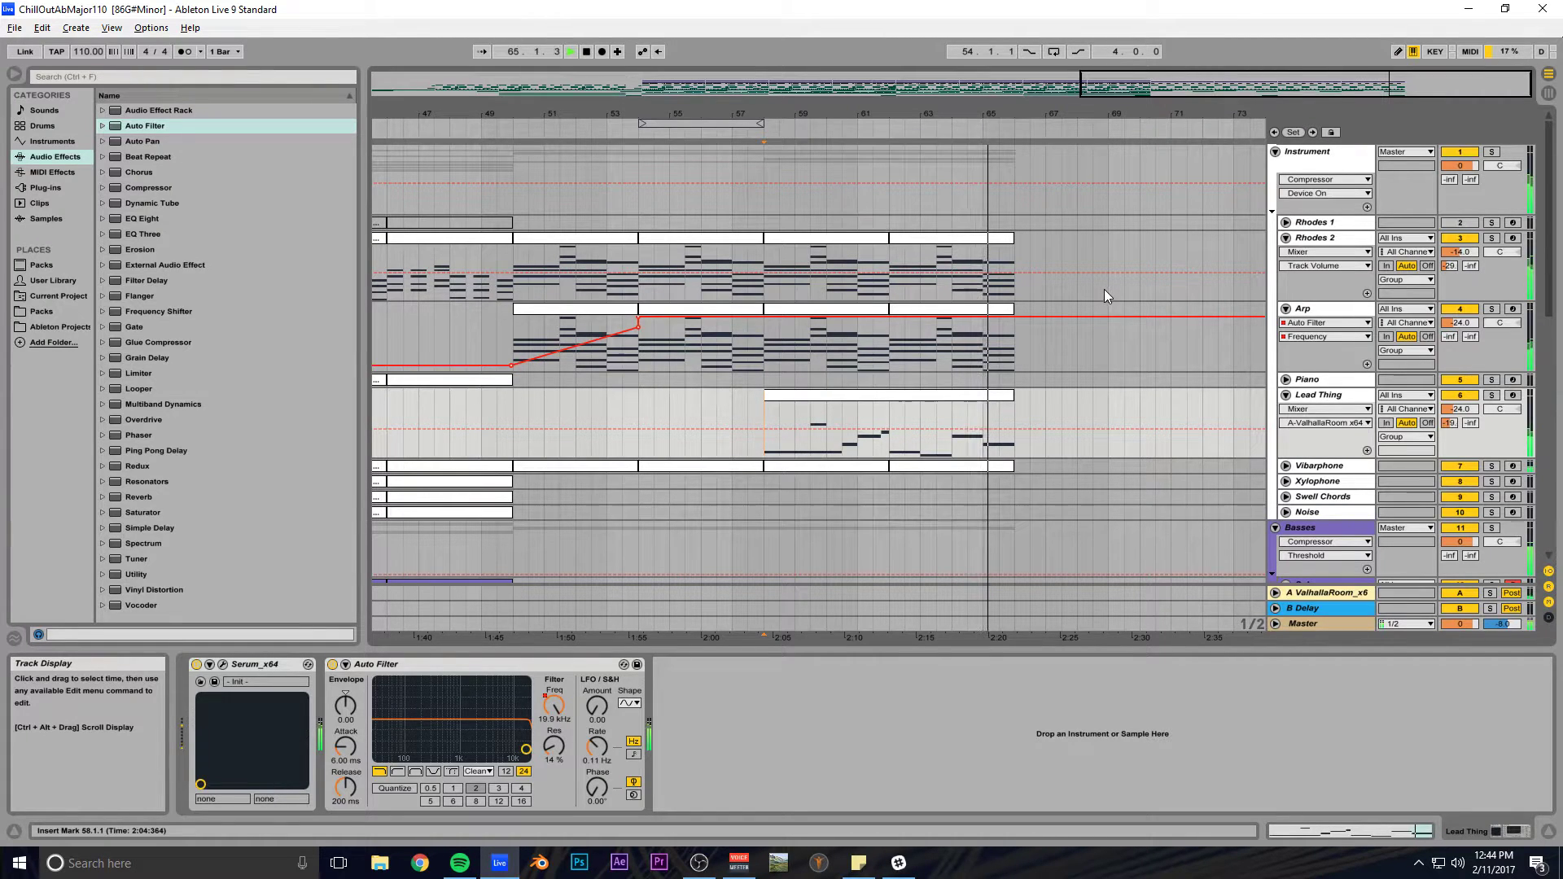
scroll(1050, 330, down, 2)
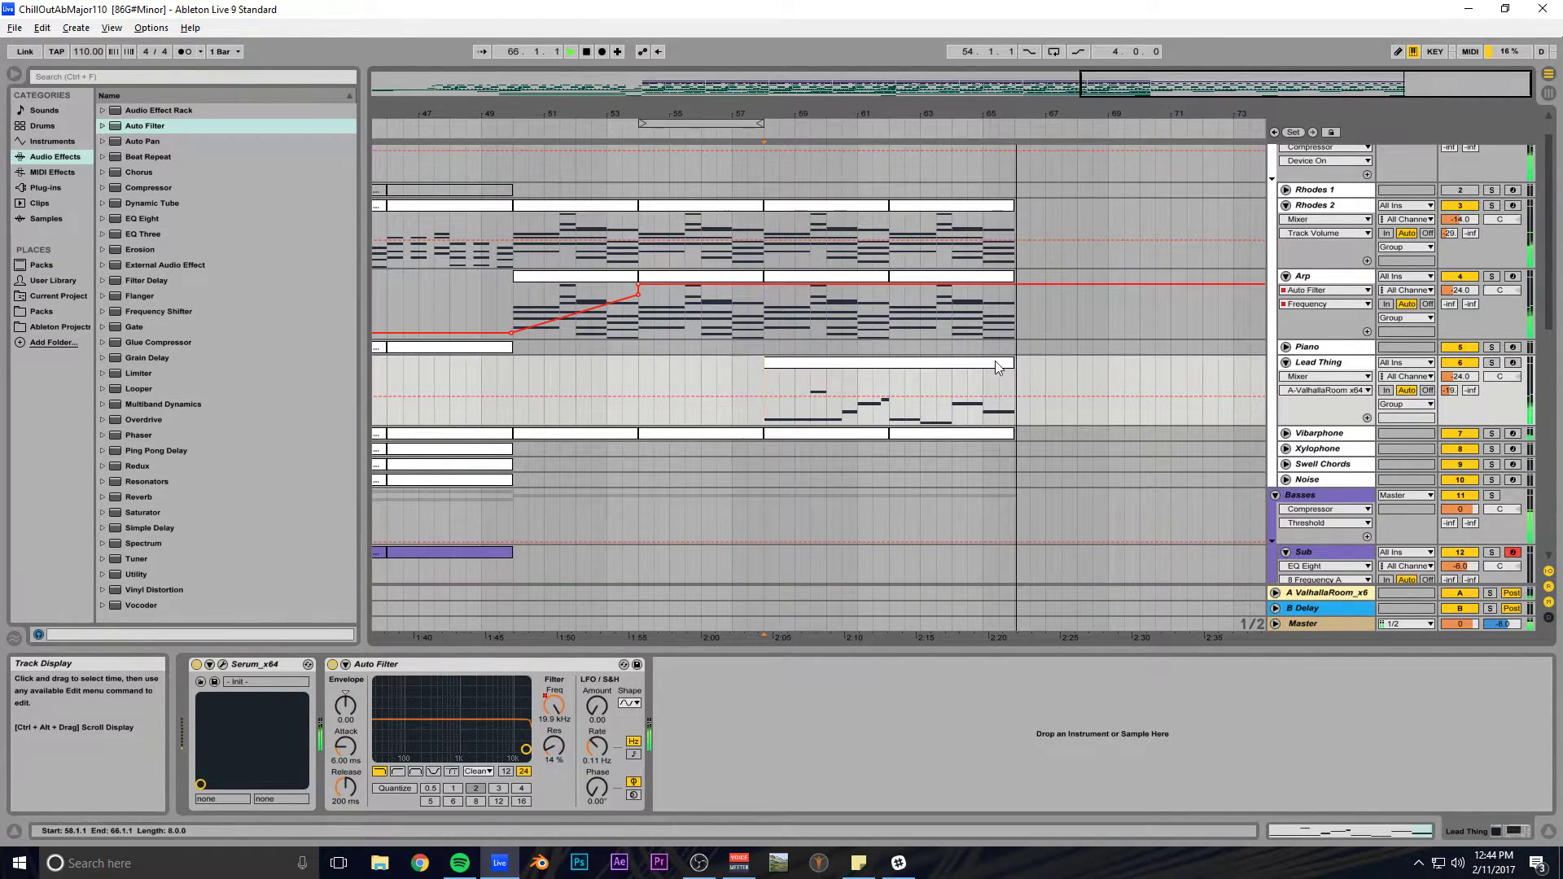
In the Lead Thing clip, end the bar 8 A#2 note at 8.3, add an A2 copy after it, and play from bar 8.
double_click(982, 383)
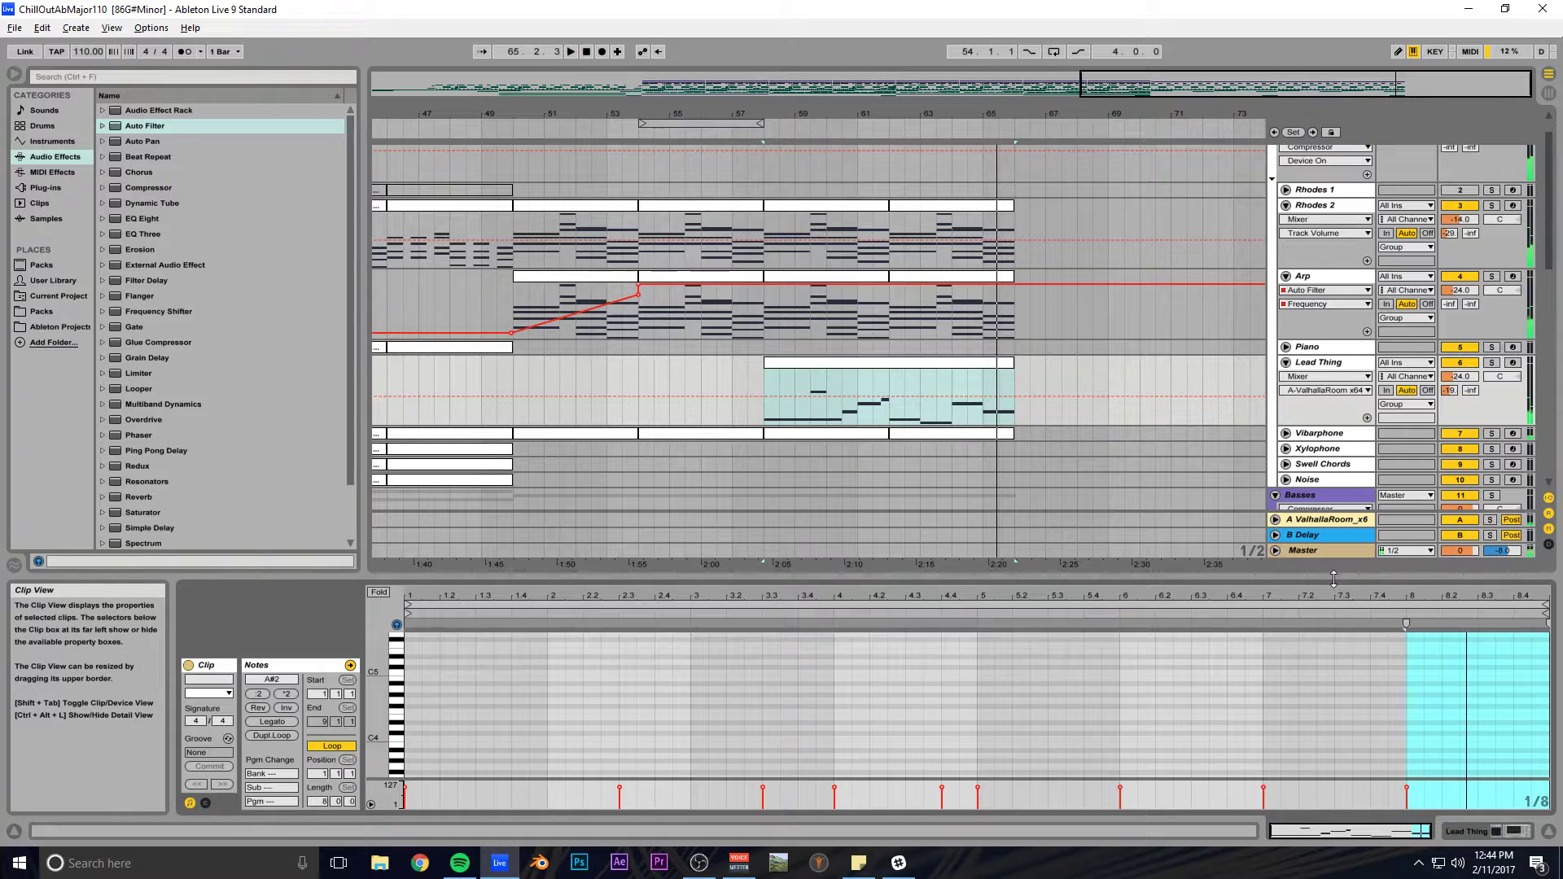
drag(1334, 578, 1335, 389)
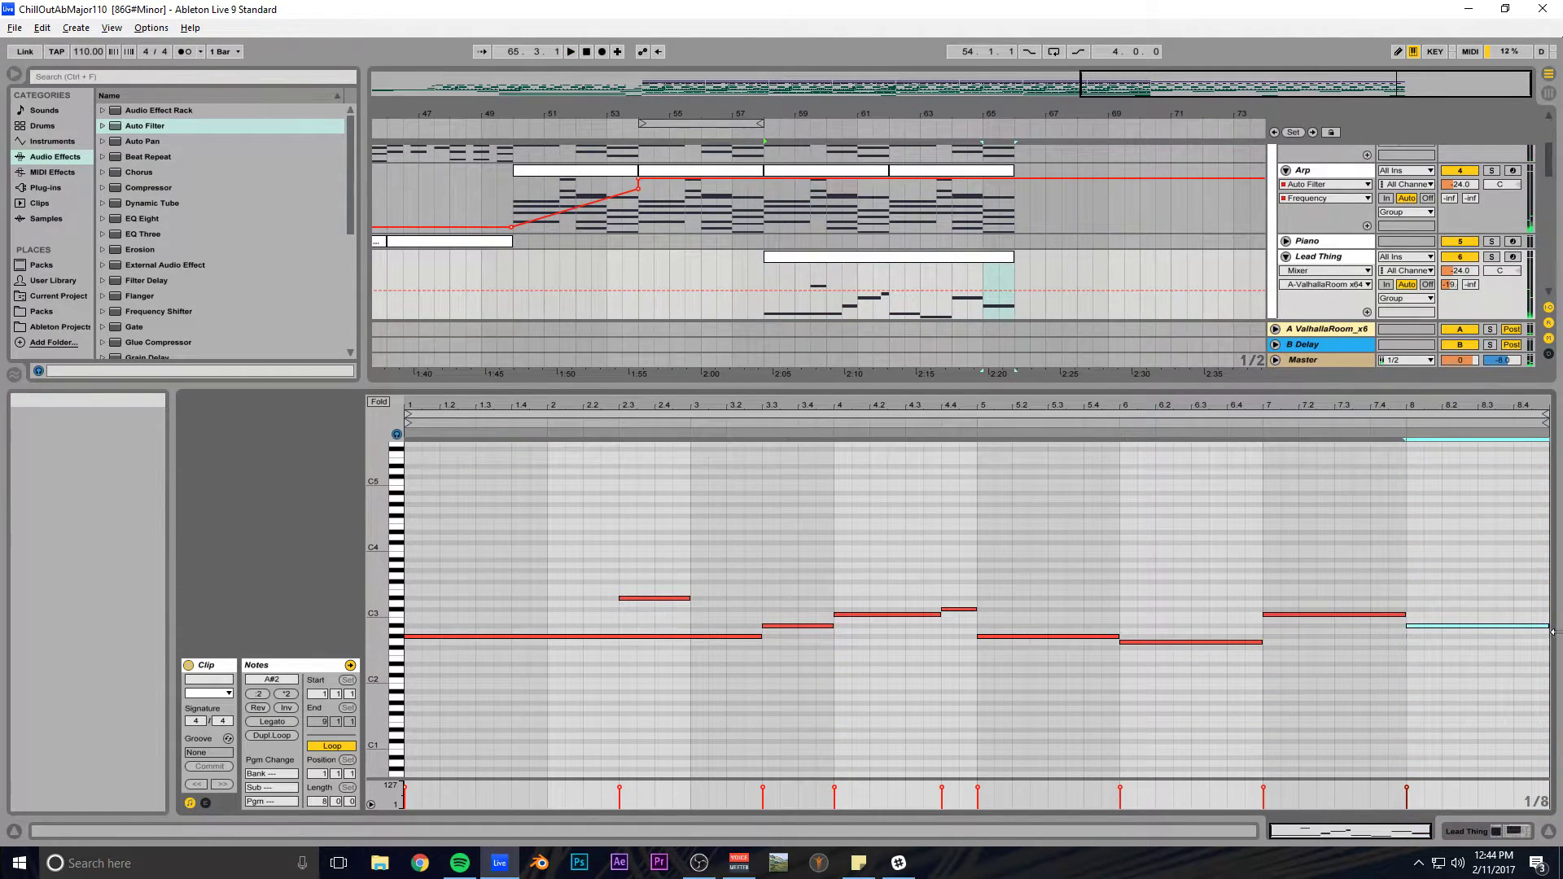
drag(1548, 627, 1487, 633)
key(ctrl+d)
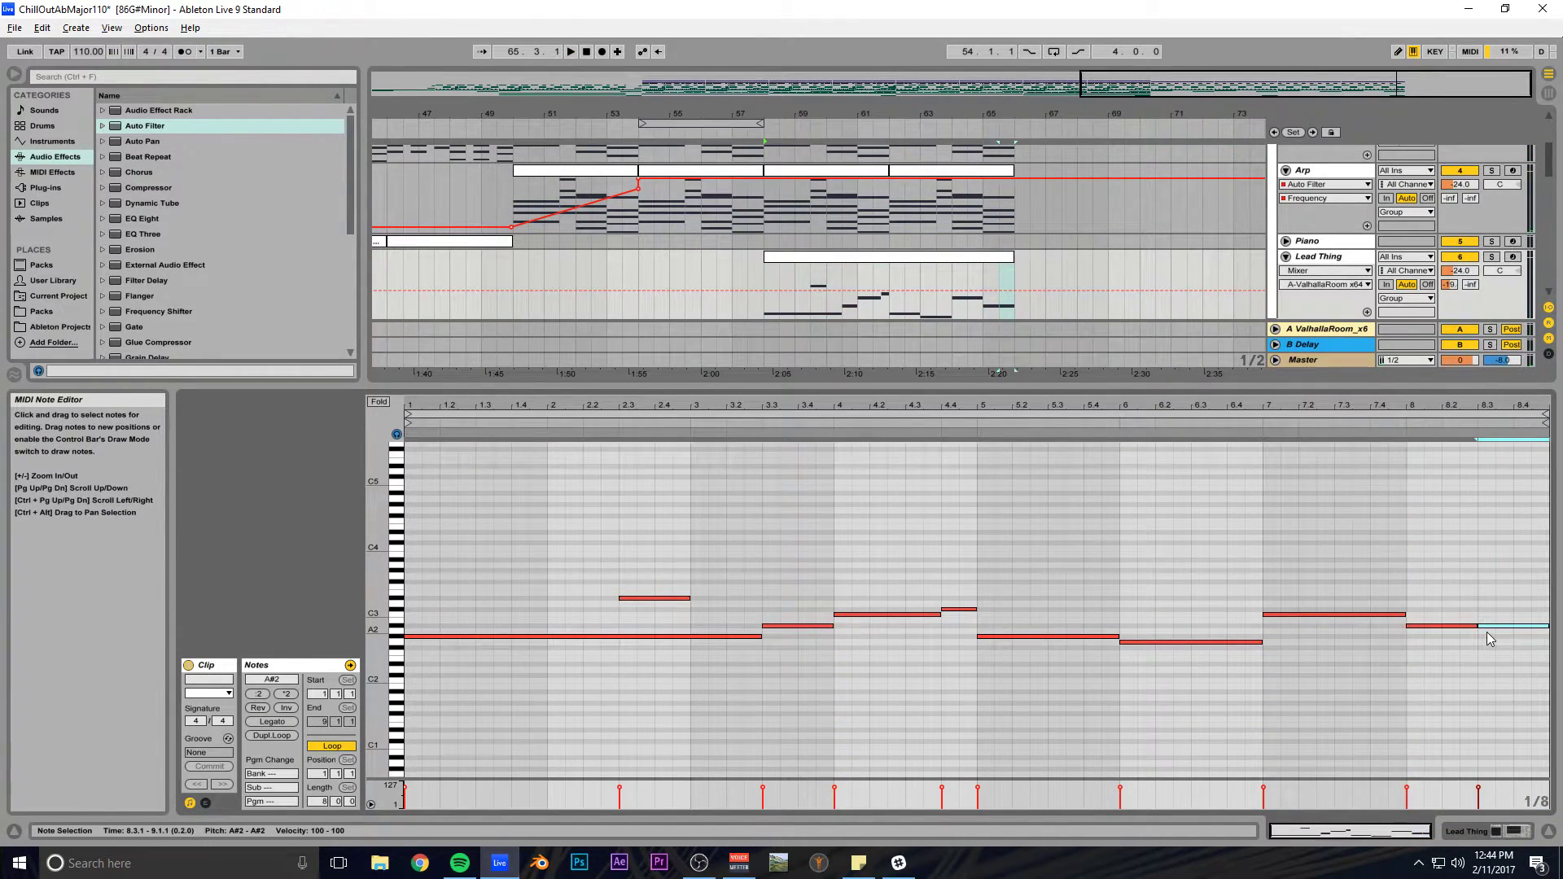
click(1408, 537)
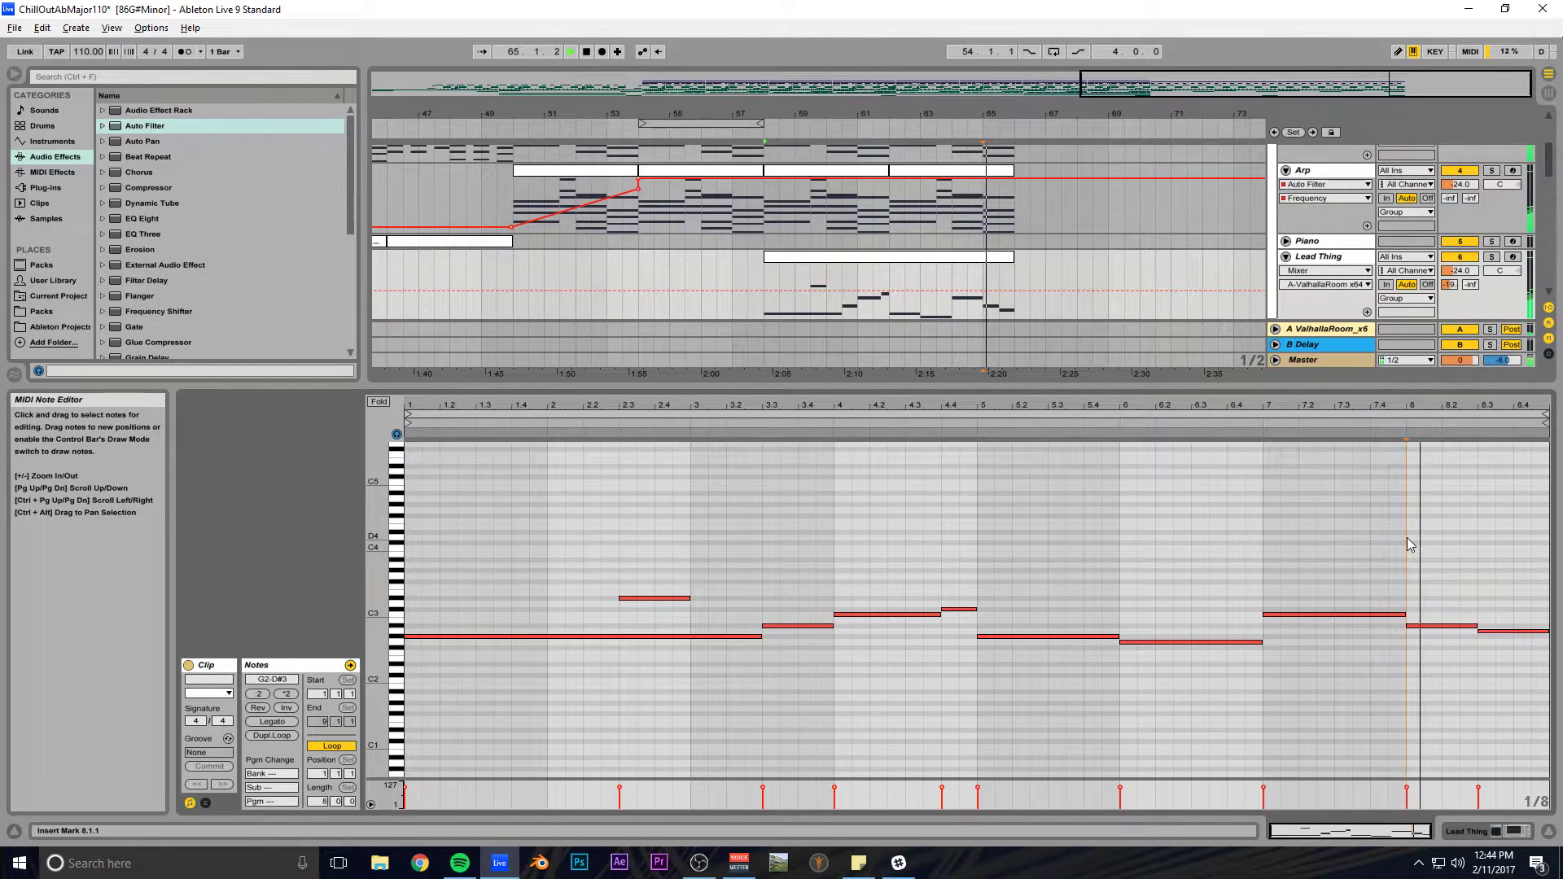
Lower the clip's last note to G2 while replaying bar 8, save the set, and return to the full arrangement.
click(1521, 637)
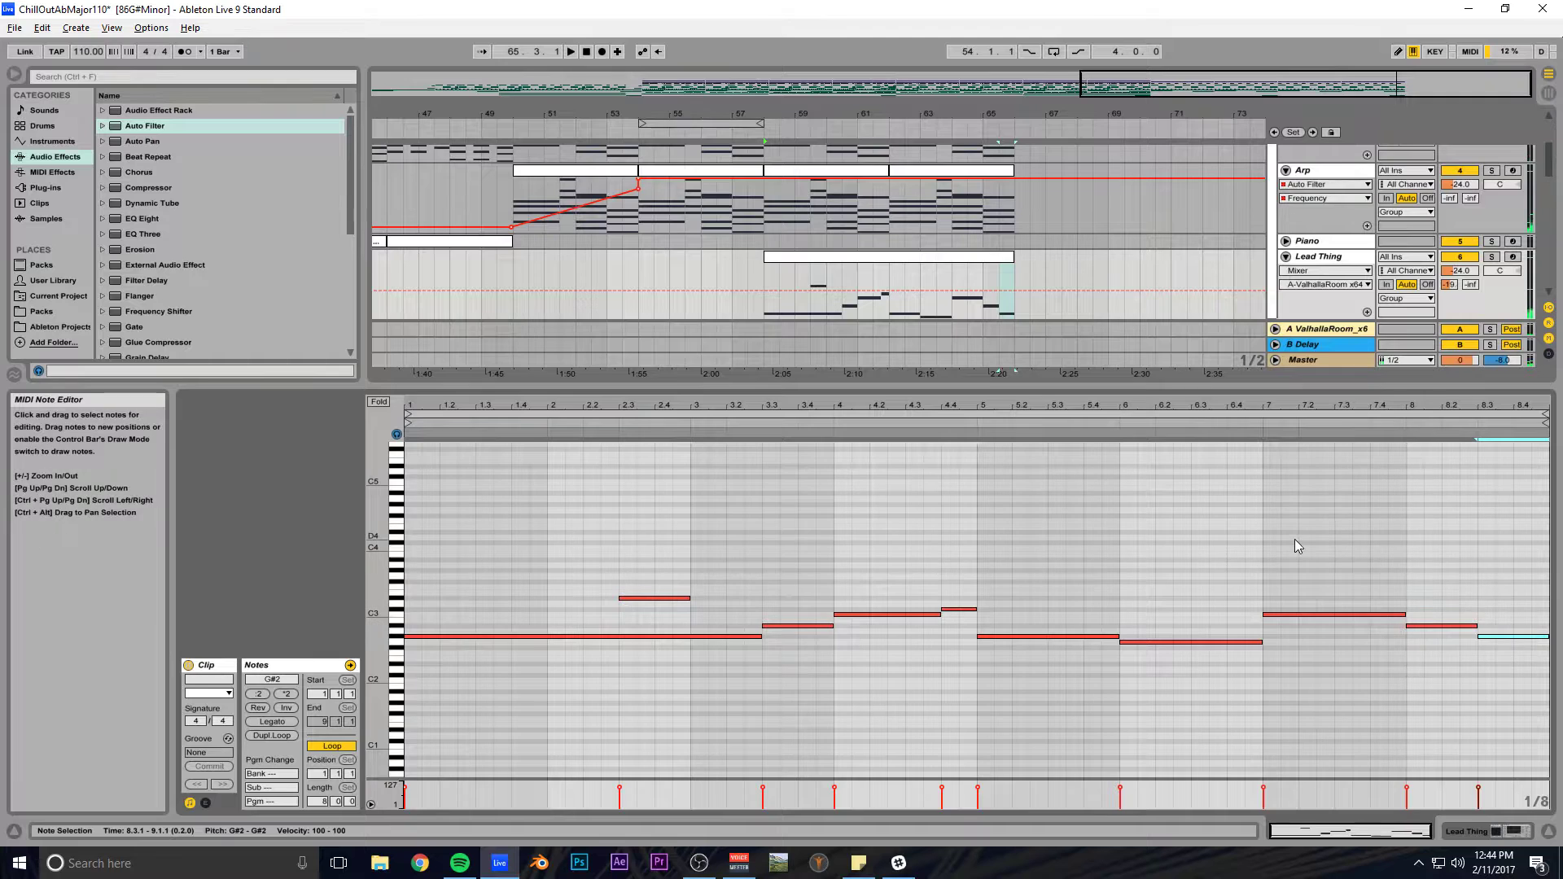
click(1411, 552)
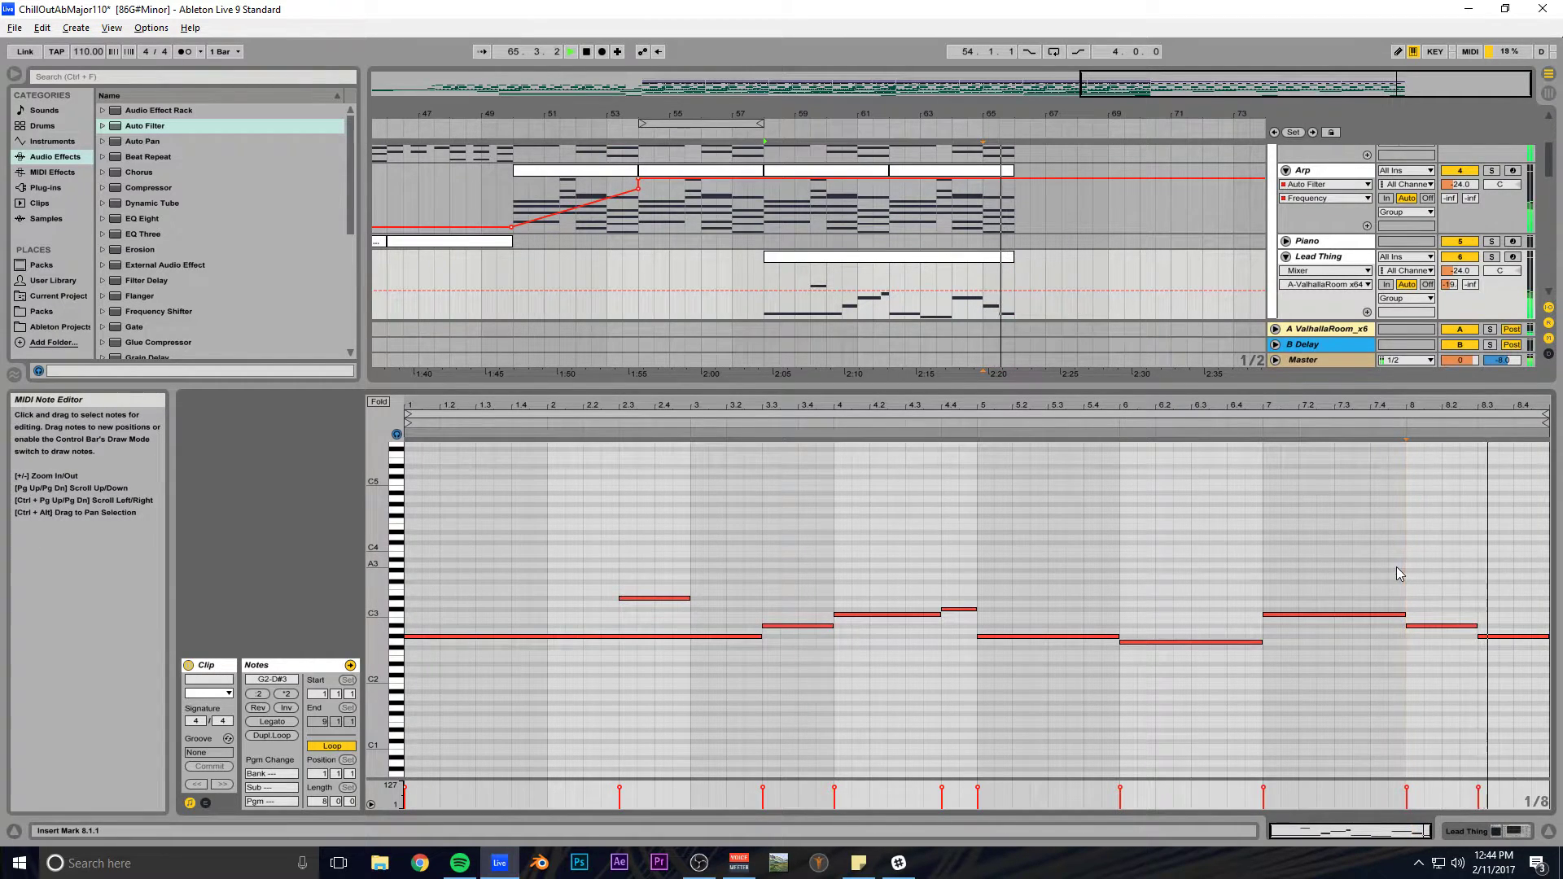
click(1509, 636)
click(1404, 579)
key(space)
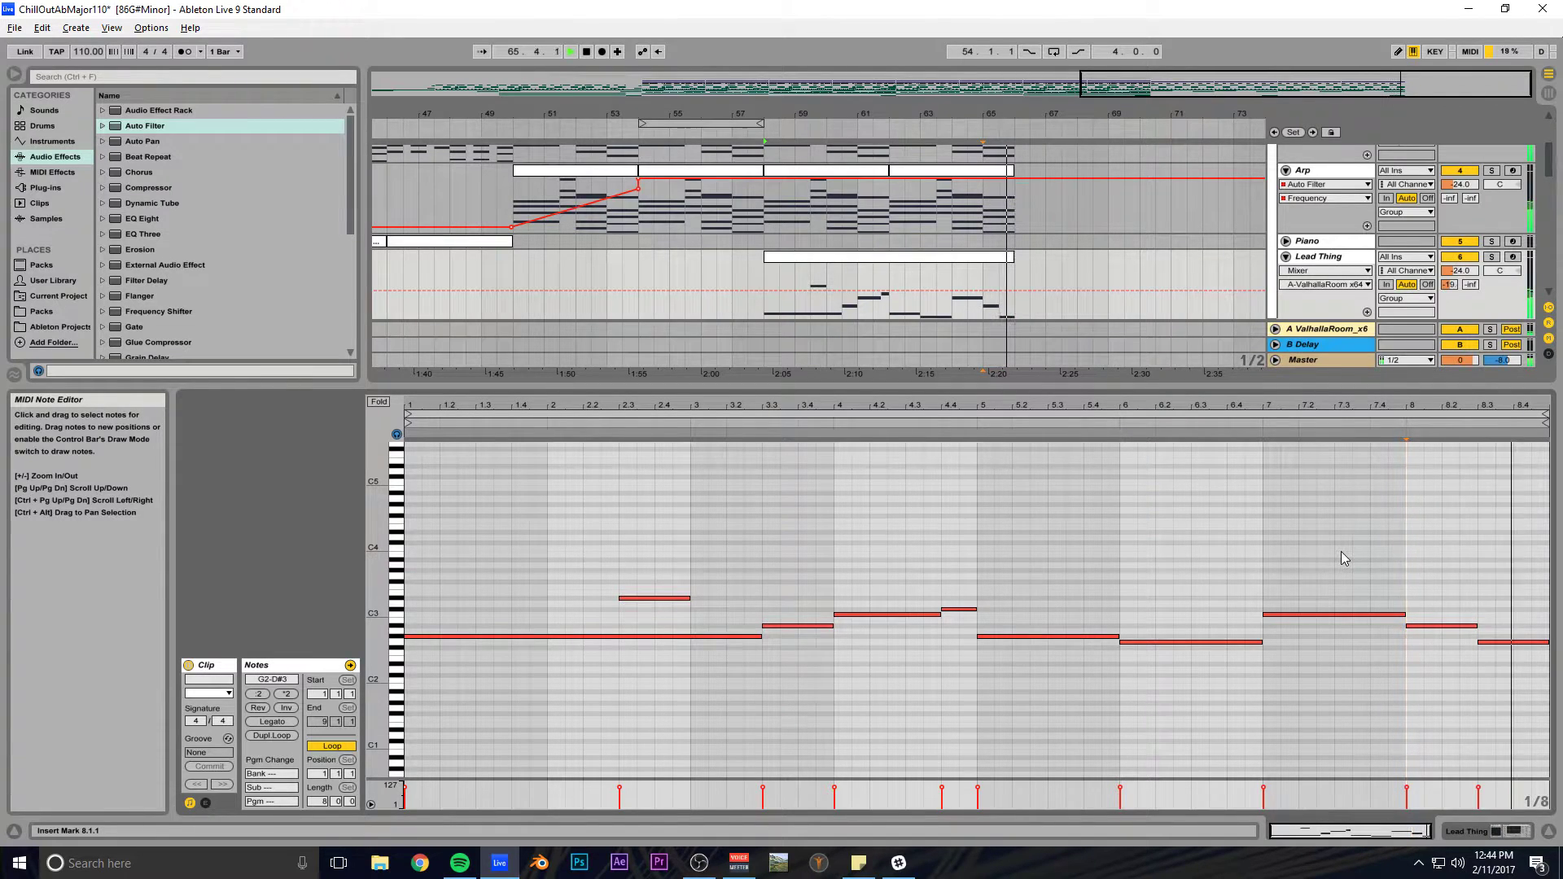
key(ctrl+s)
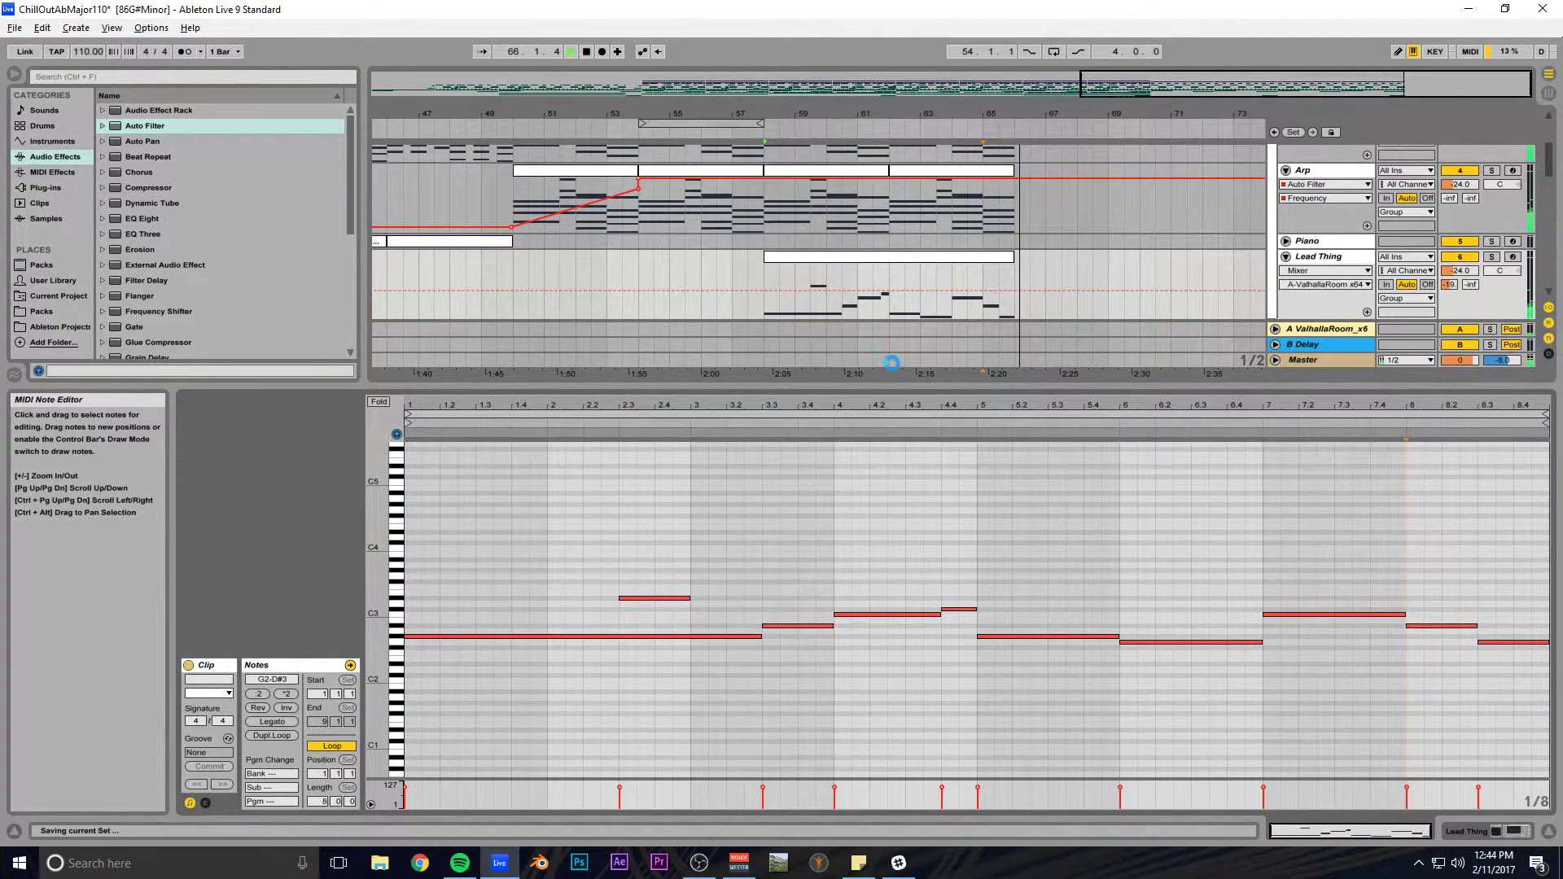
drag(895, 380, 914, 733)
scroll(1038, 437, up, 3)
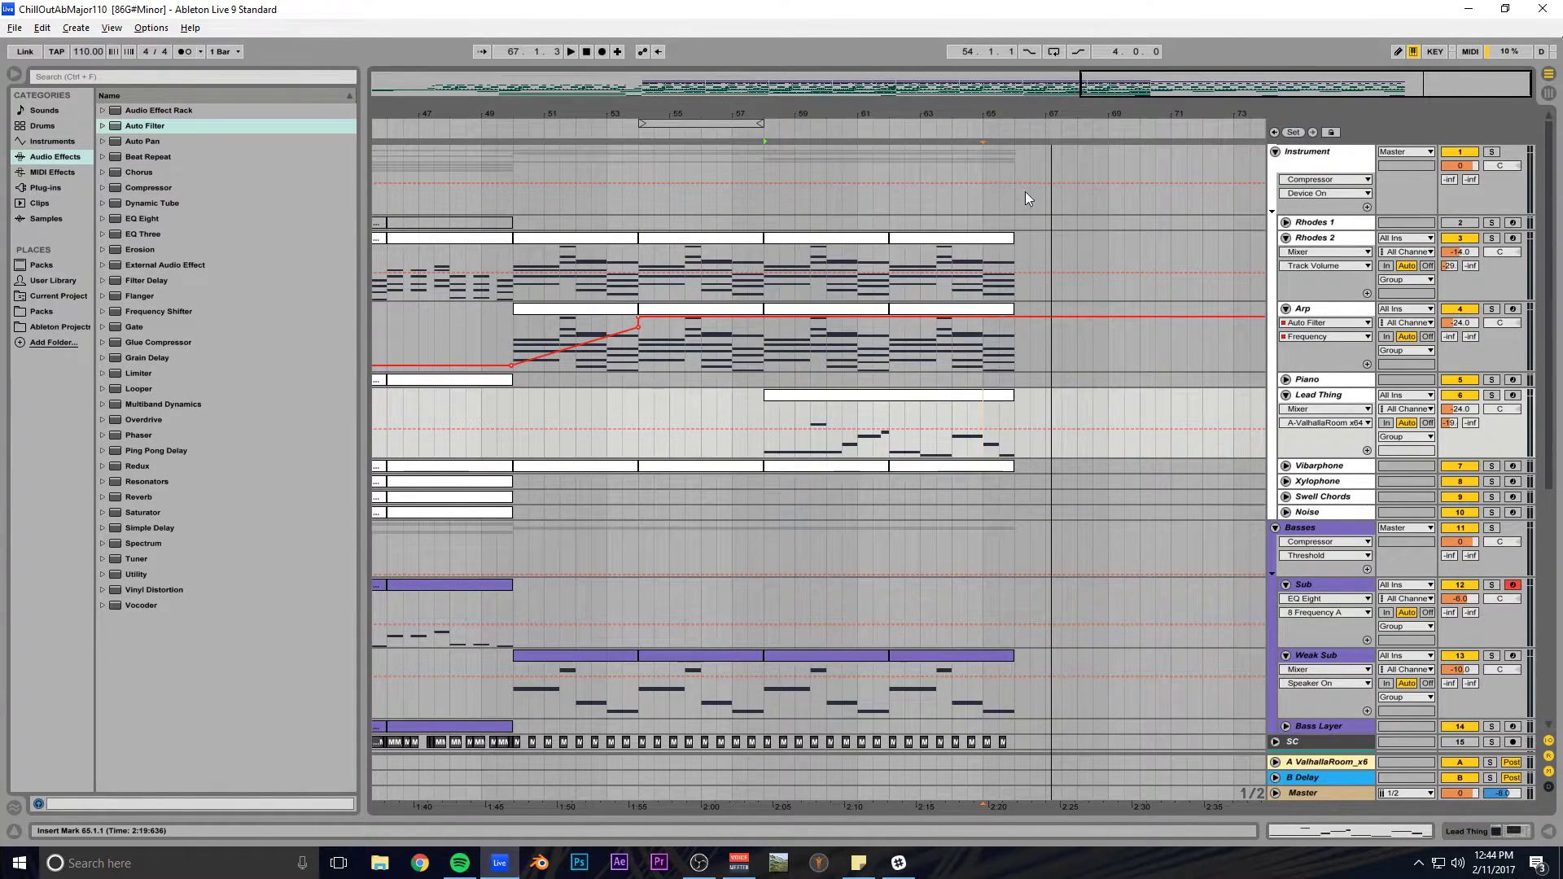
Play the arrangement from bar 49 to review the lead-in to the new section.
drag(1132, 89, 969, 107)
scroll(921, 267, down, 5)
scroll(944, 253, up, 4)
scroll(945, 254, up, 1)
drag(1298, 86, 1270, 61)
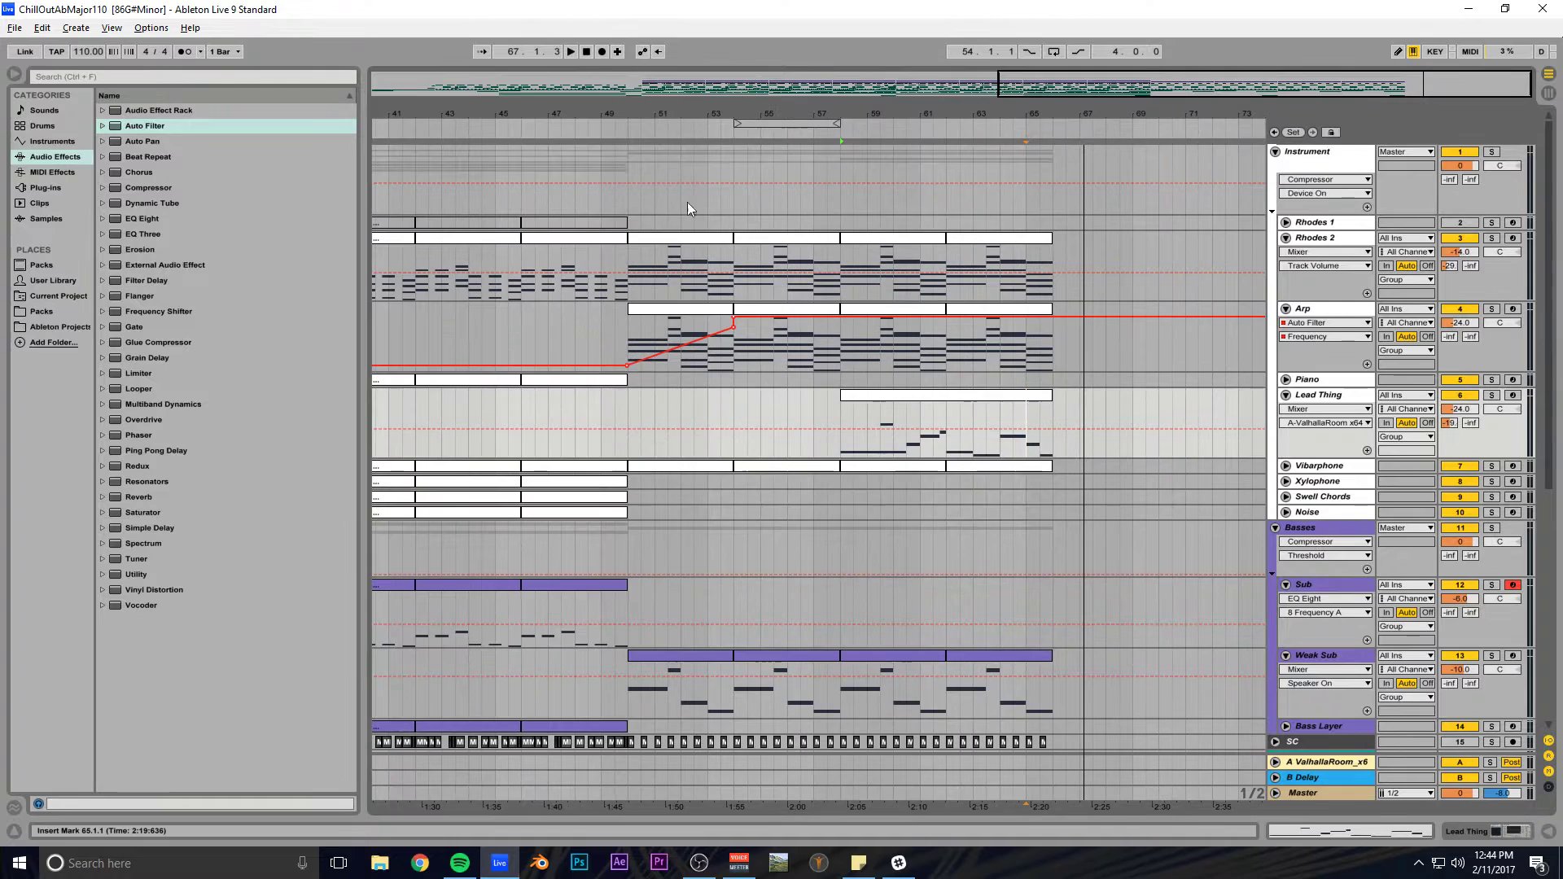
click(600, 196)
key(space)
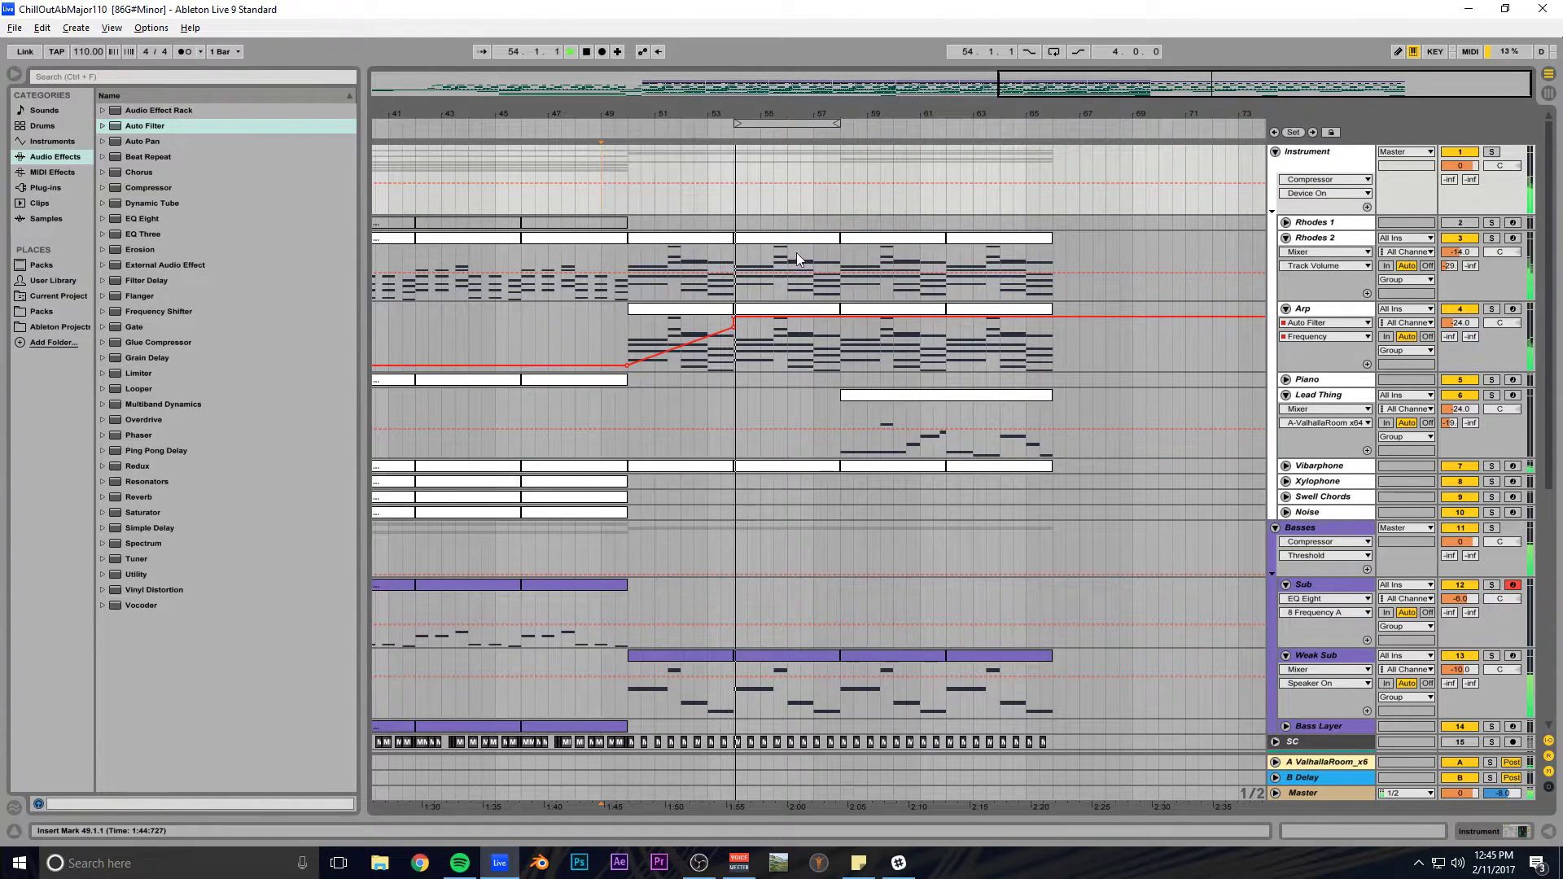
drag(1060, 114, 904, 210)
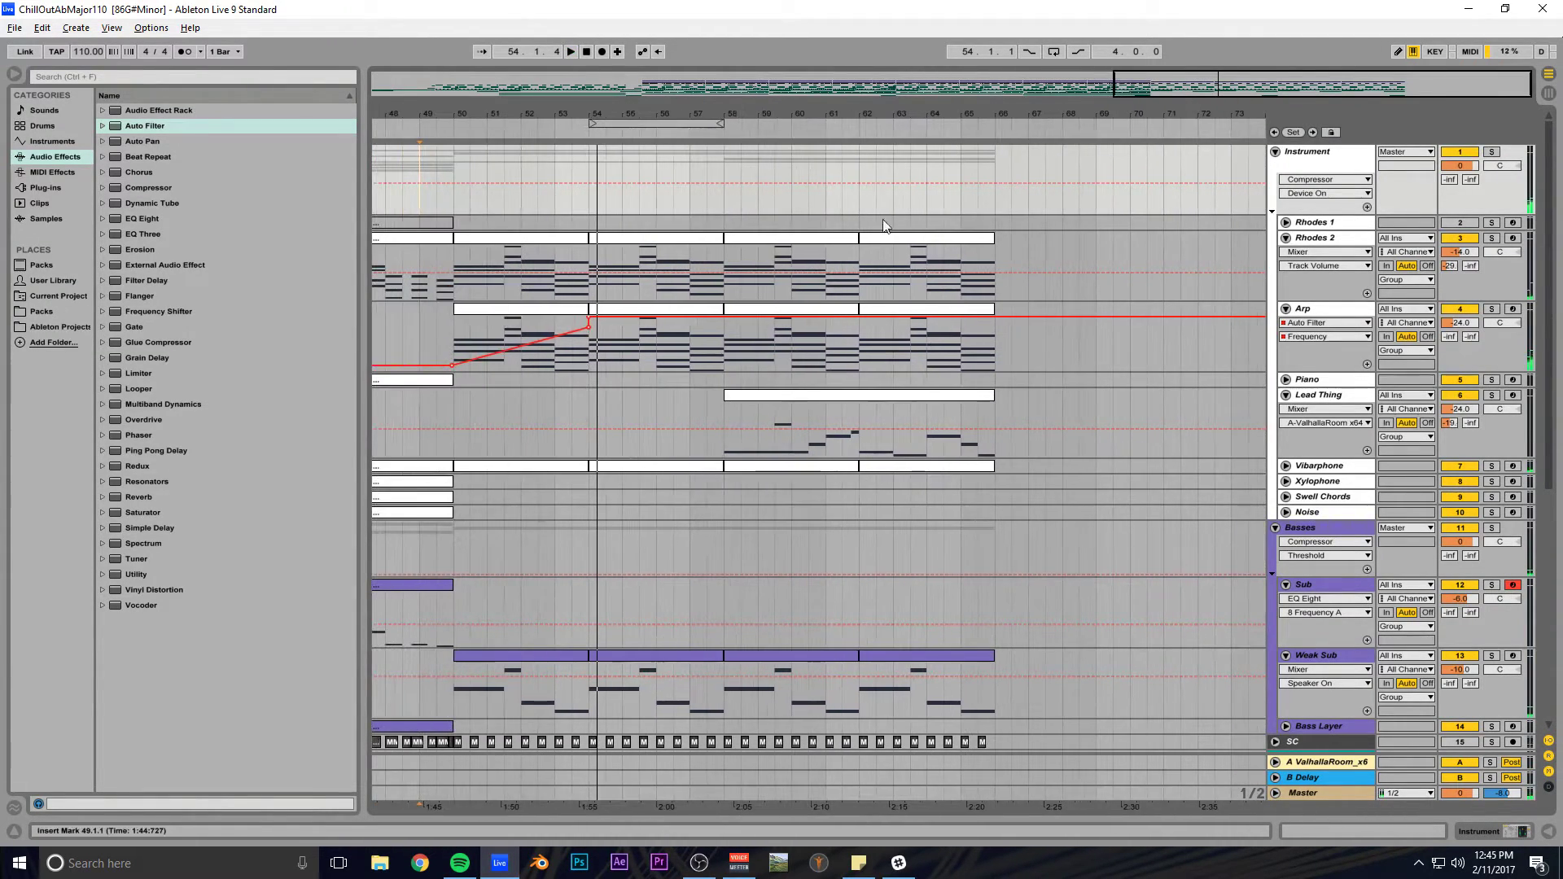
Play the arrangement from bar 62 and copy the Noise Riser clip that starts at bar 42 to bars 58 to 66.
scroll(860, 213, down, 10)
click(960, 315)
scroll(959, 313, down, 2)
drag(1228, 96, 1091, 49)
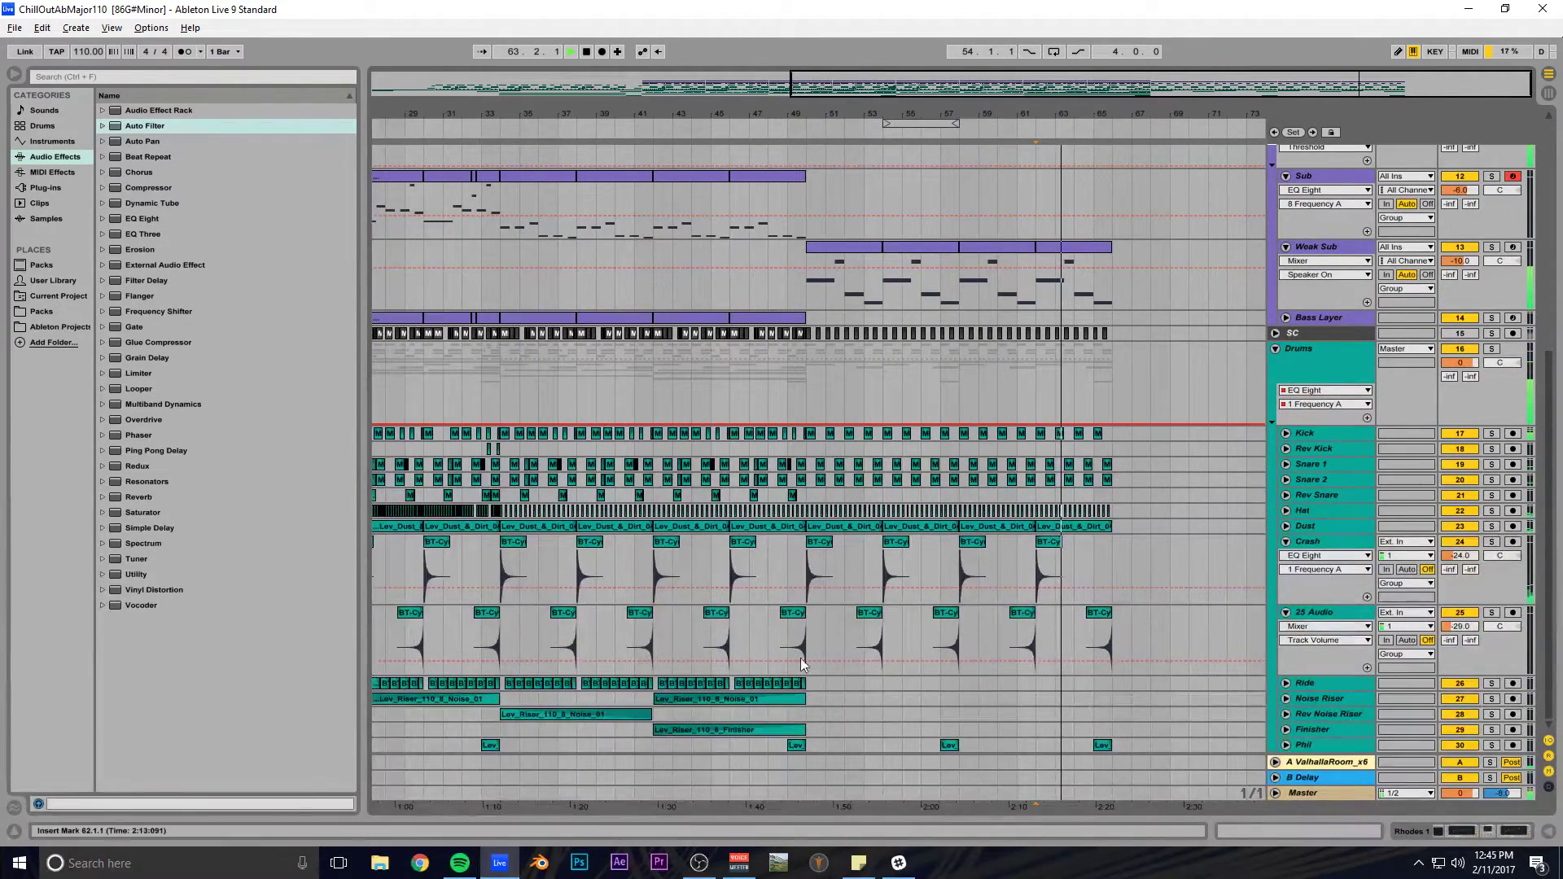
drag(736, 696, 1044, 693)
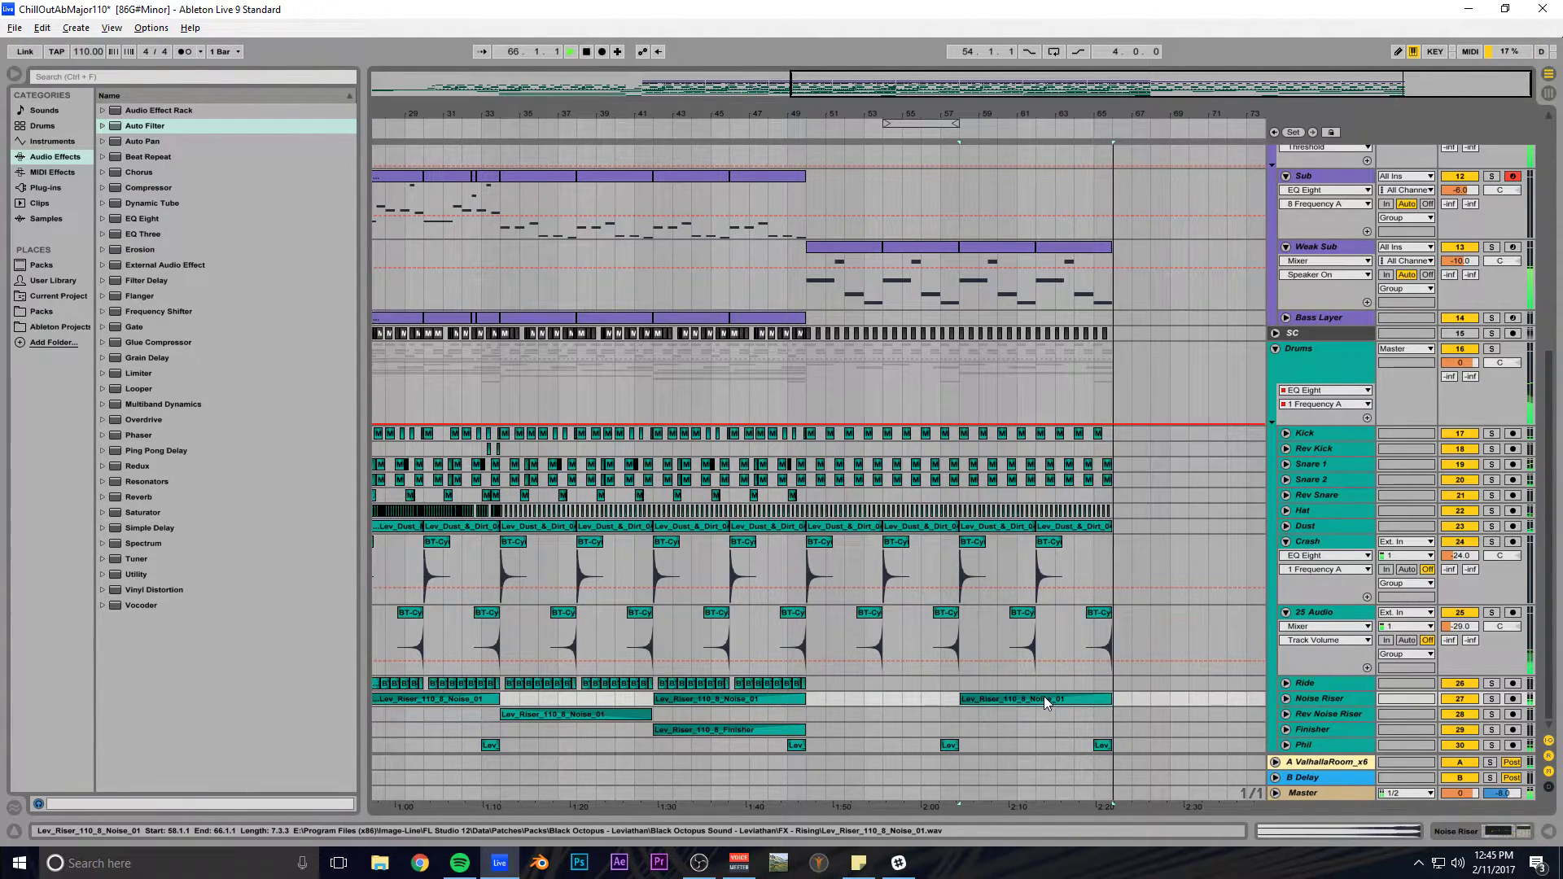
Set the gain of the Noise Riser clip at bar 58 to -6 dB, audition it from bar 63, and save the set.
click(1287, 699)
double_click(1064, 690)
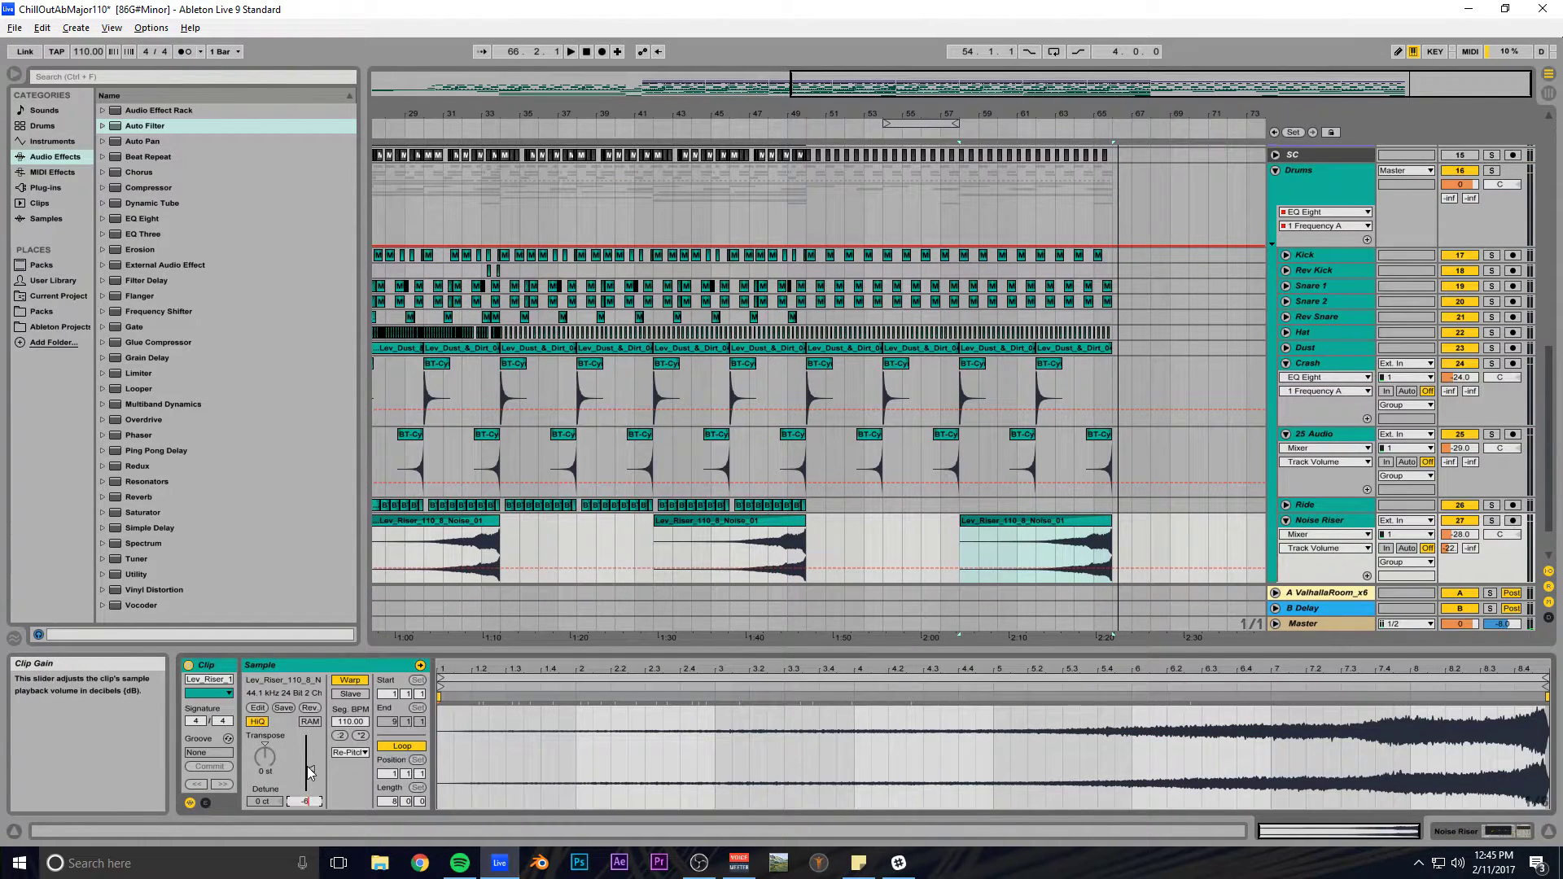
key(Return)
key(space)
key(space)
click(1062, 546)
key(space)
key(ctrl+s)
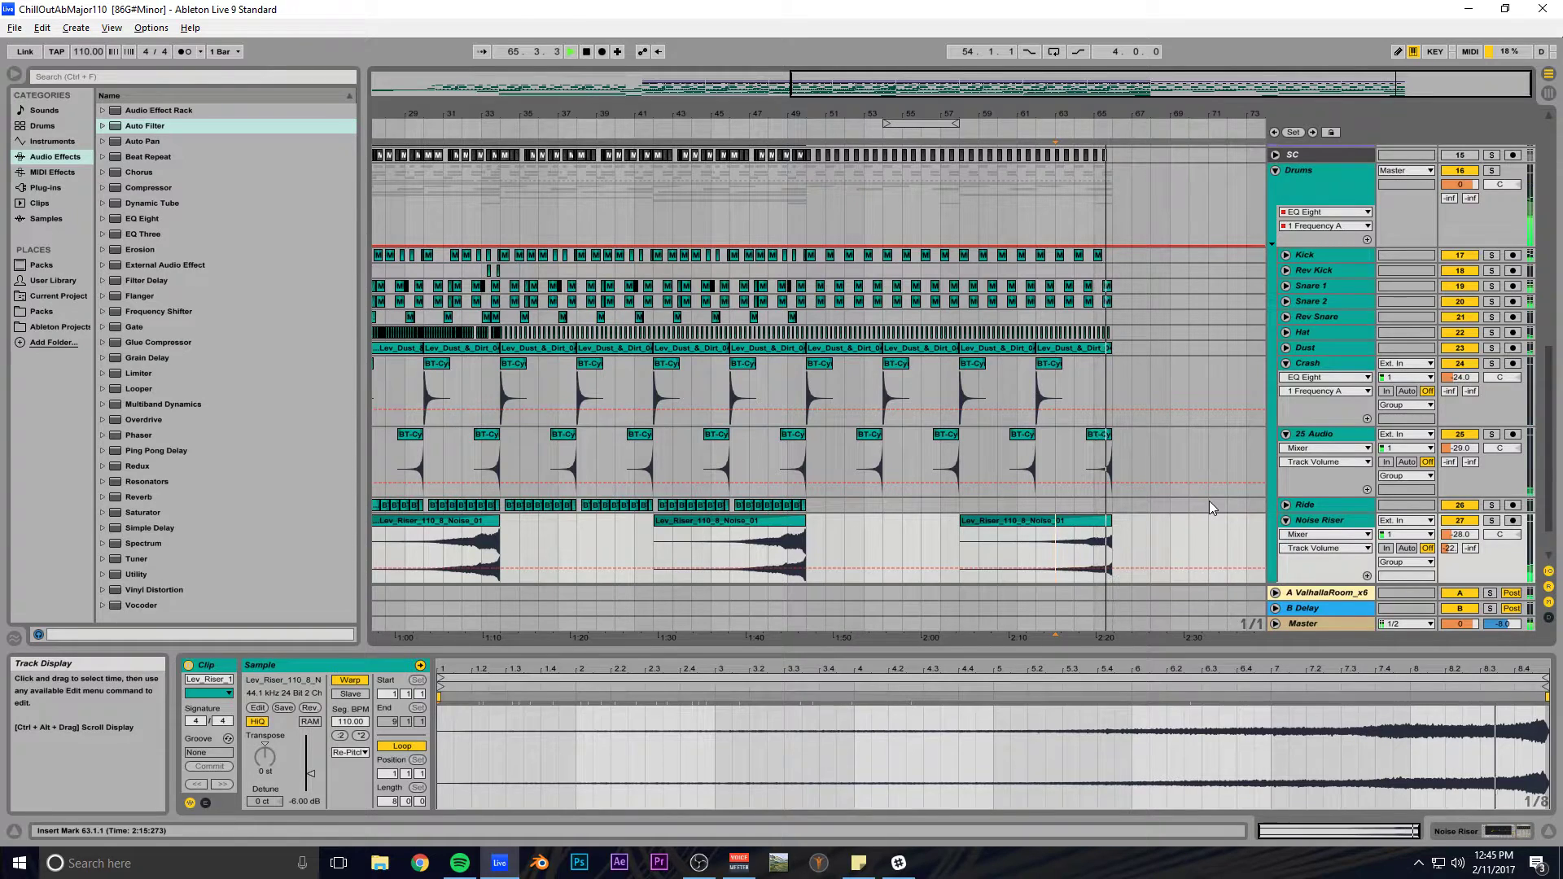
key(space)
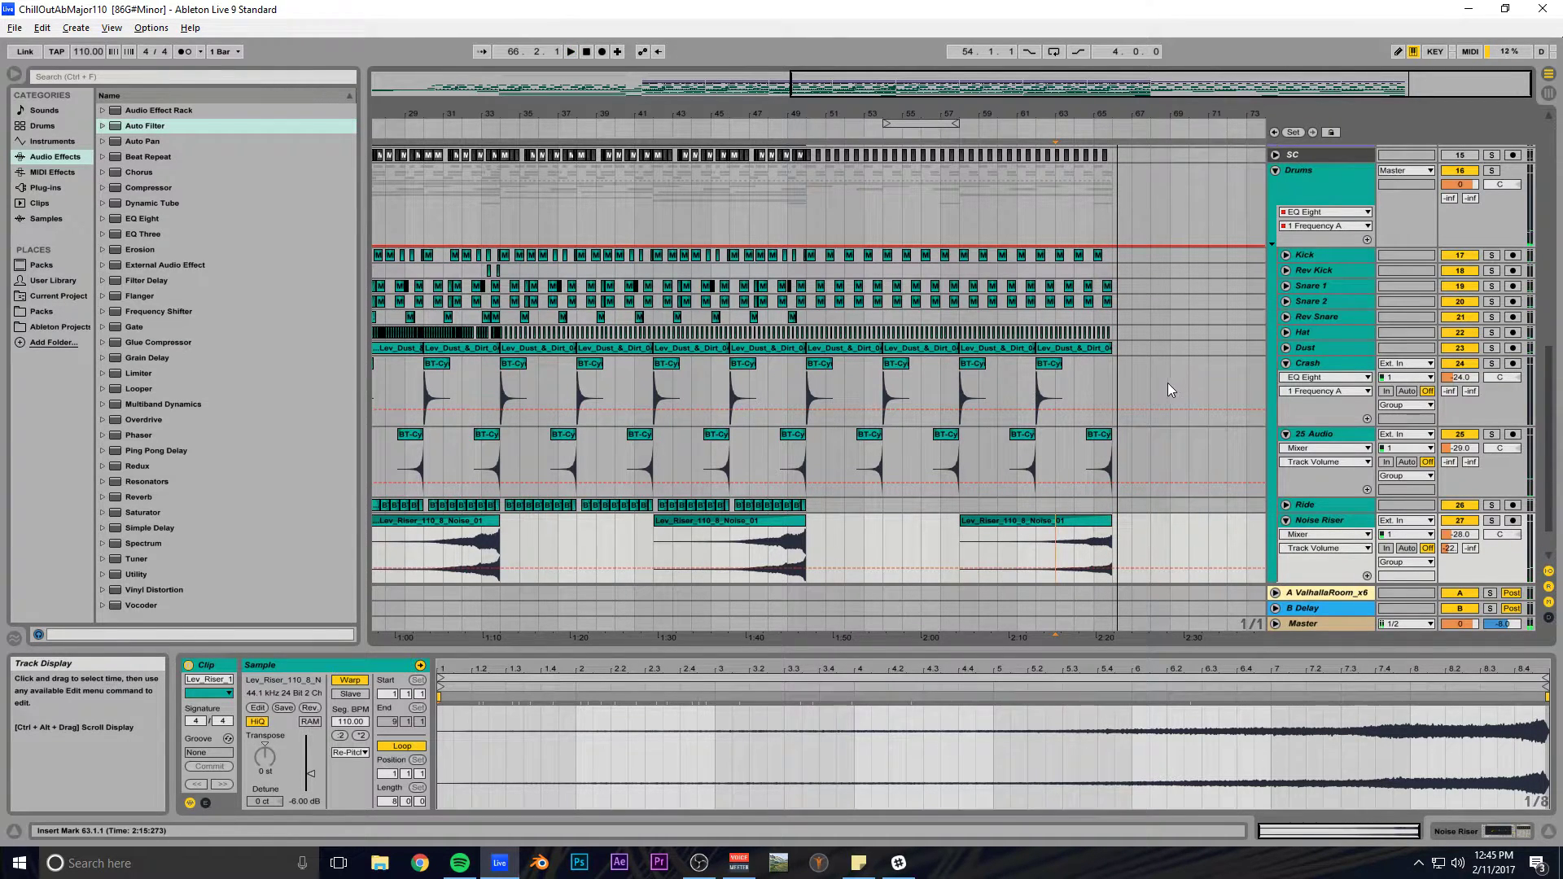
Copy the last Crash cymbal clip to bar 66 and delete that copy.
click(1169, 384)
click(1047, 364)
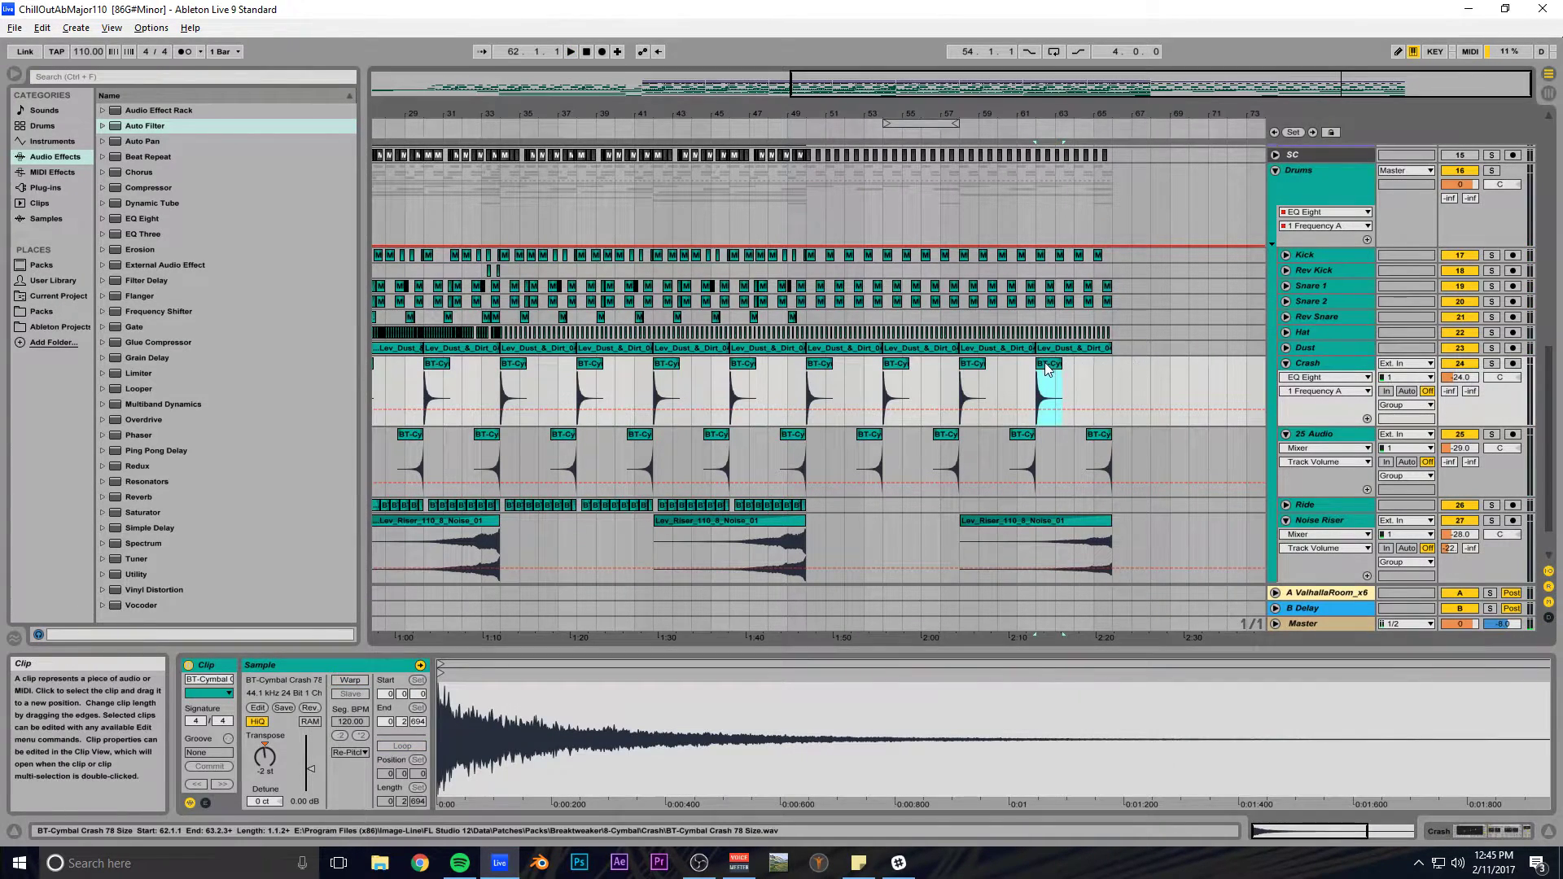
drag(1048, 364, 1130, 371)
scroll(1130, 371, up, 3)
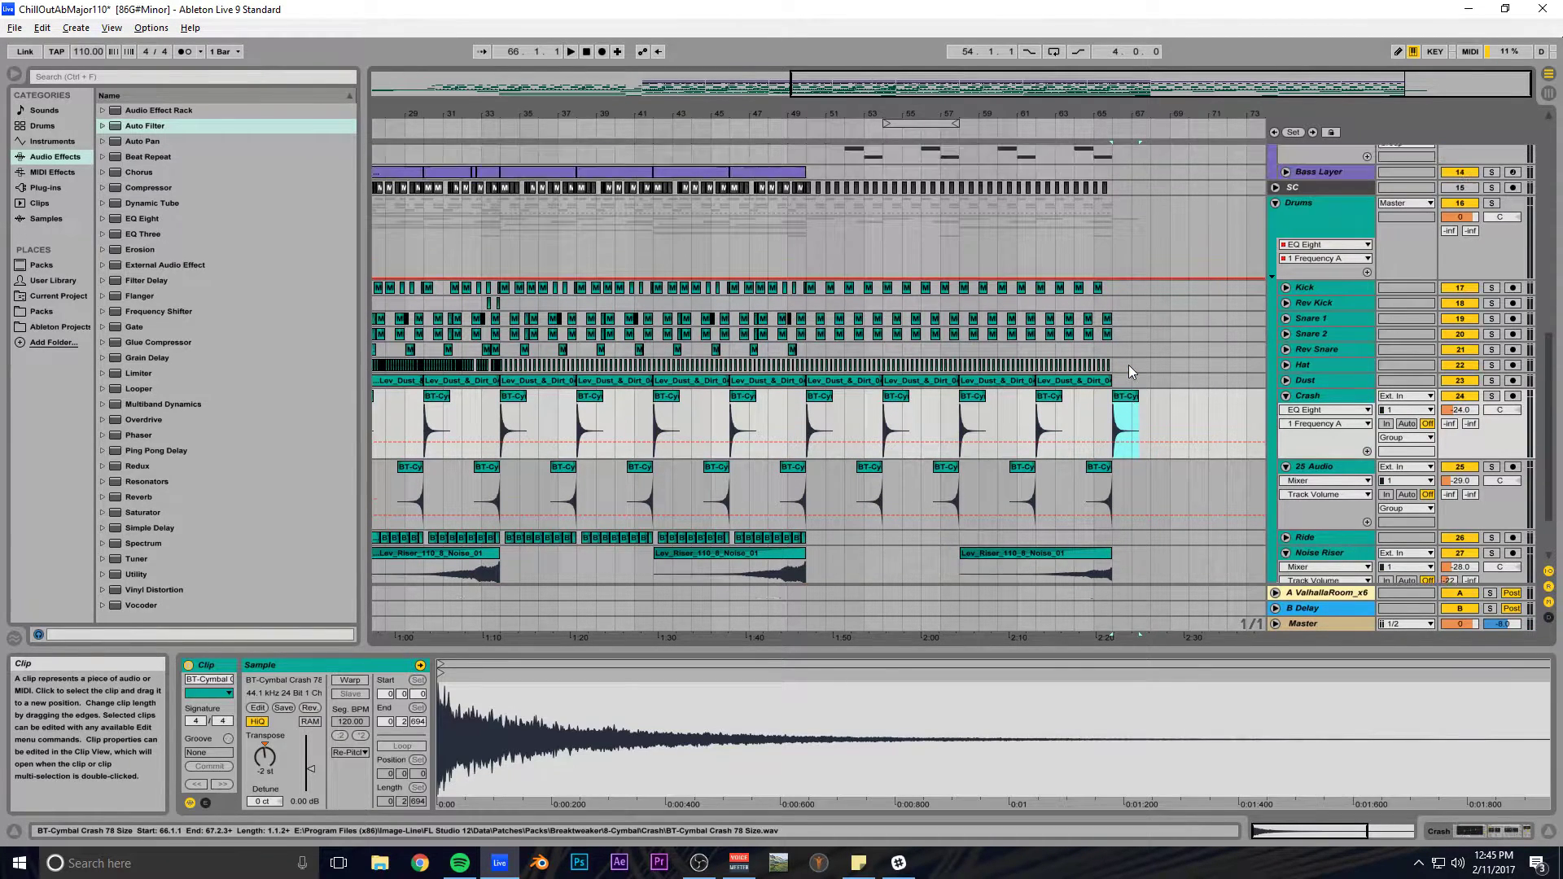
scroll(1131, 367, up, 3)
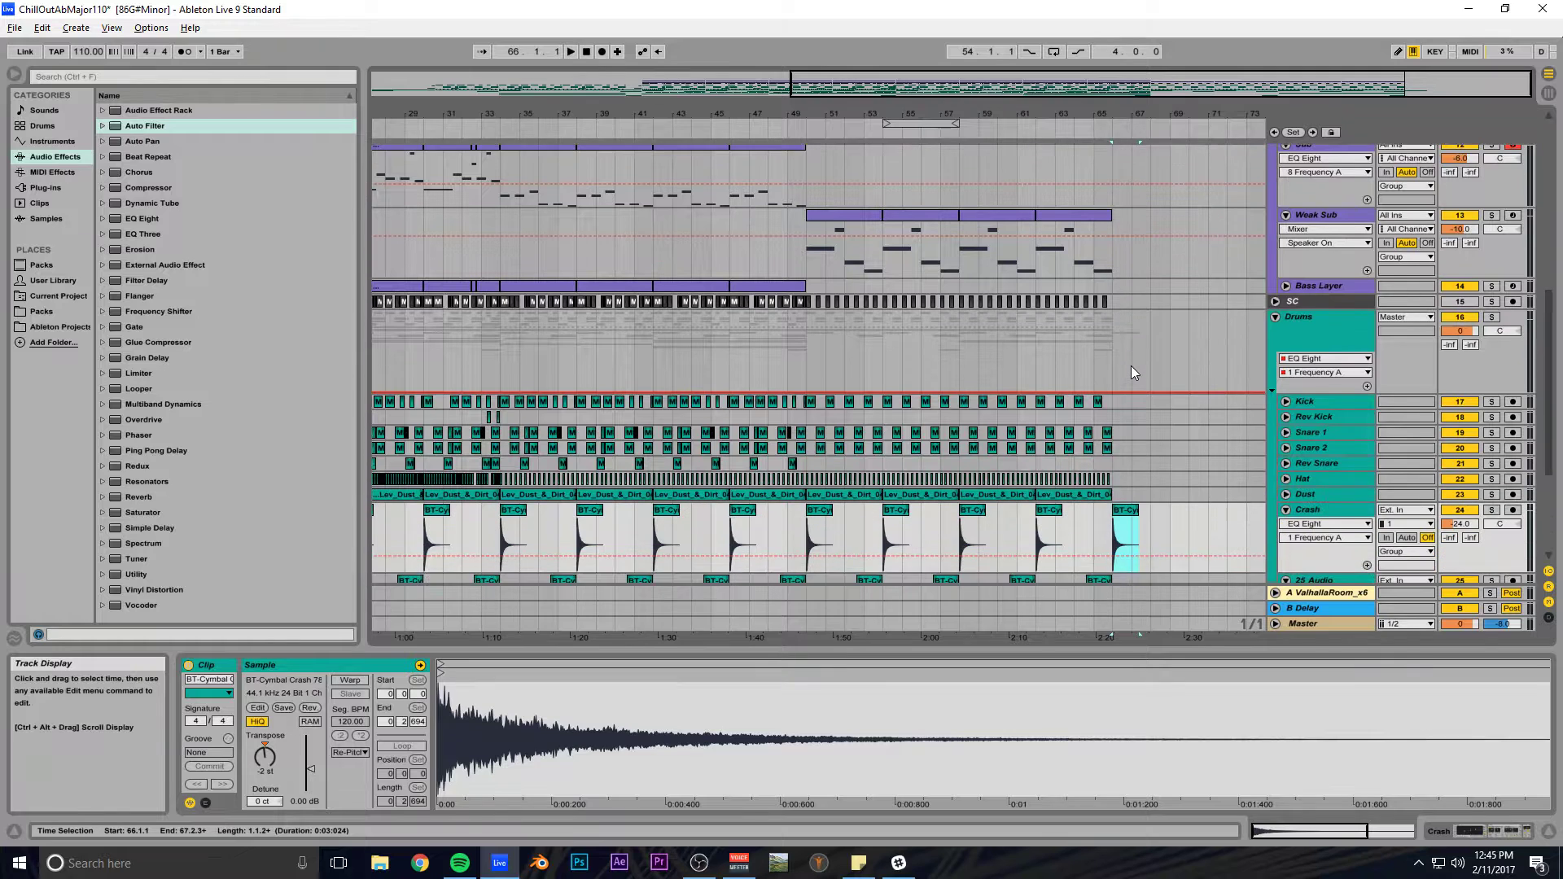
scroll(1131, 365, down, 3)
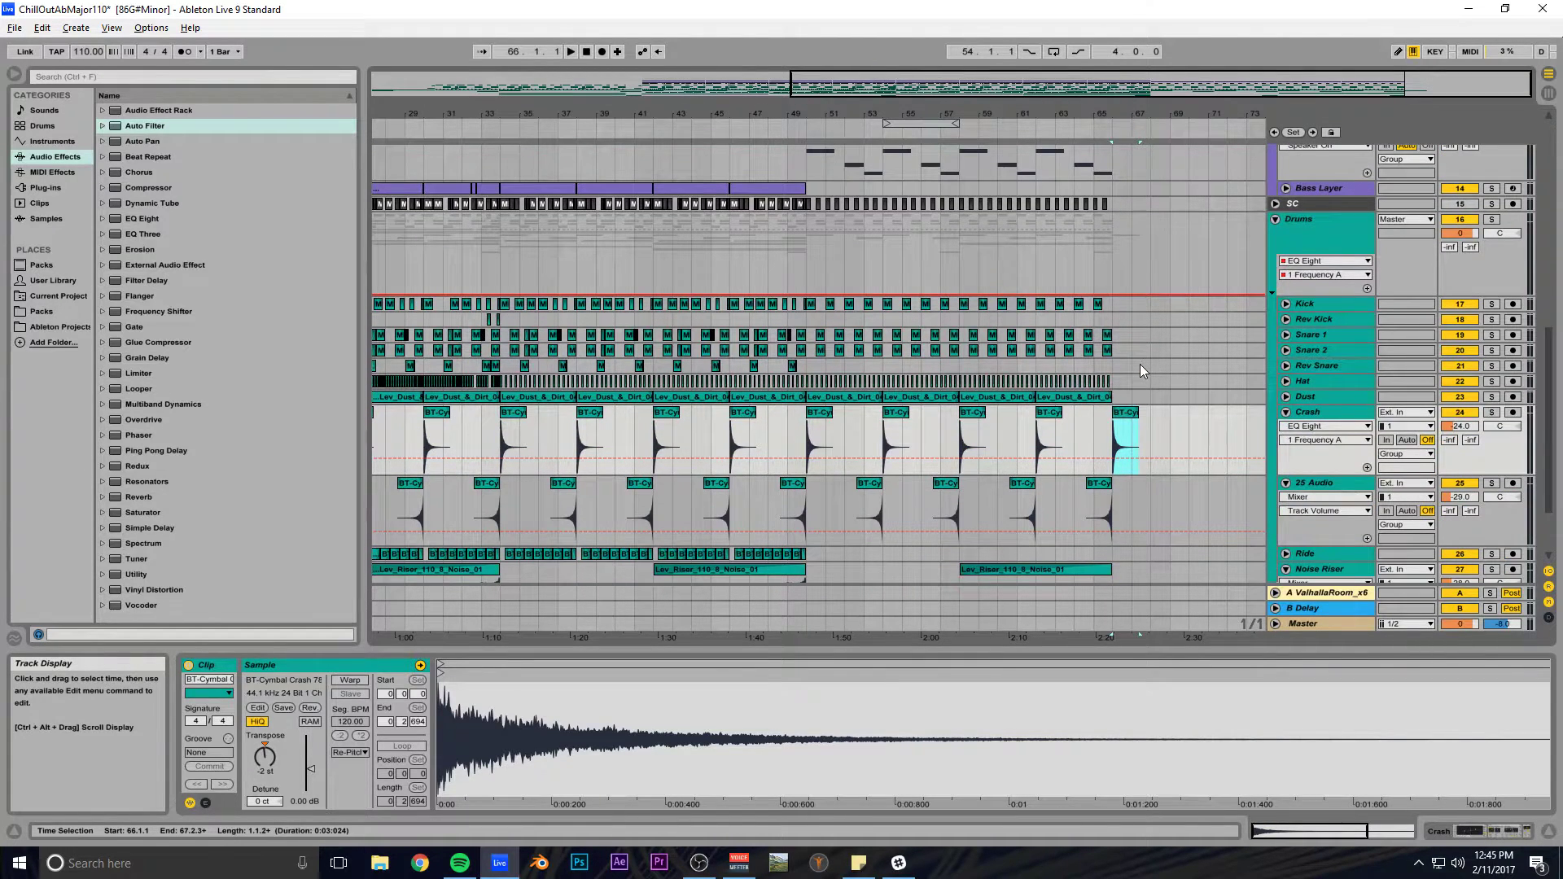
key(Delete)
scroll(1140, 370, up, 3)
scroll(1005, 438, down, 5)
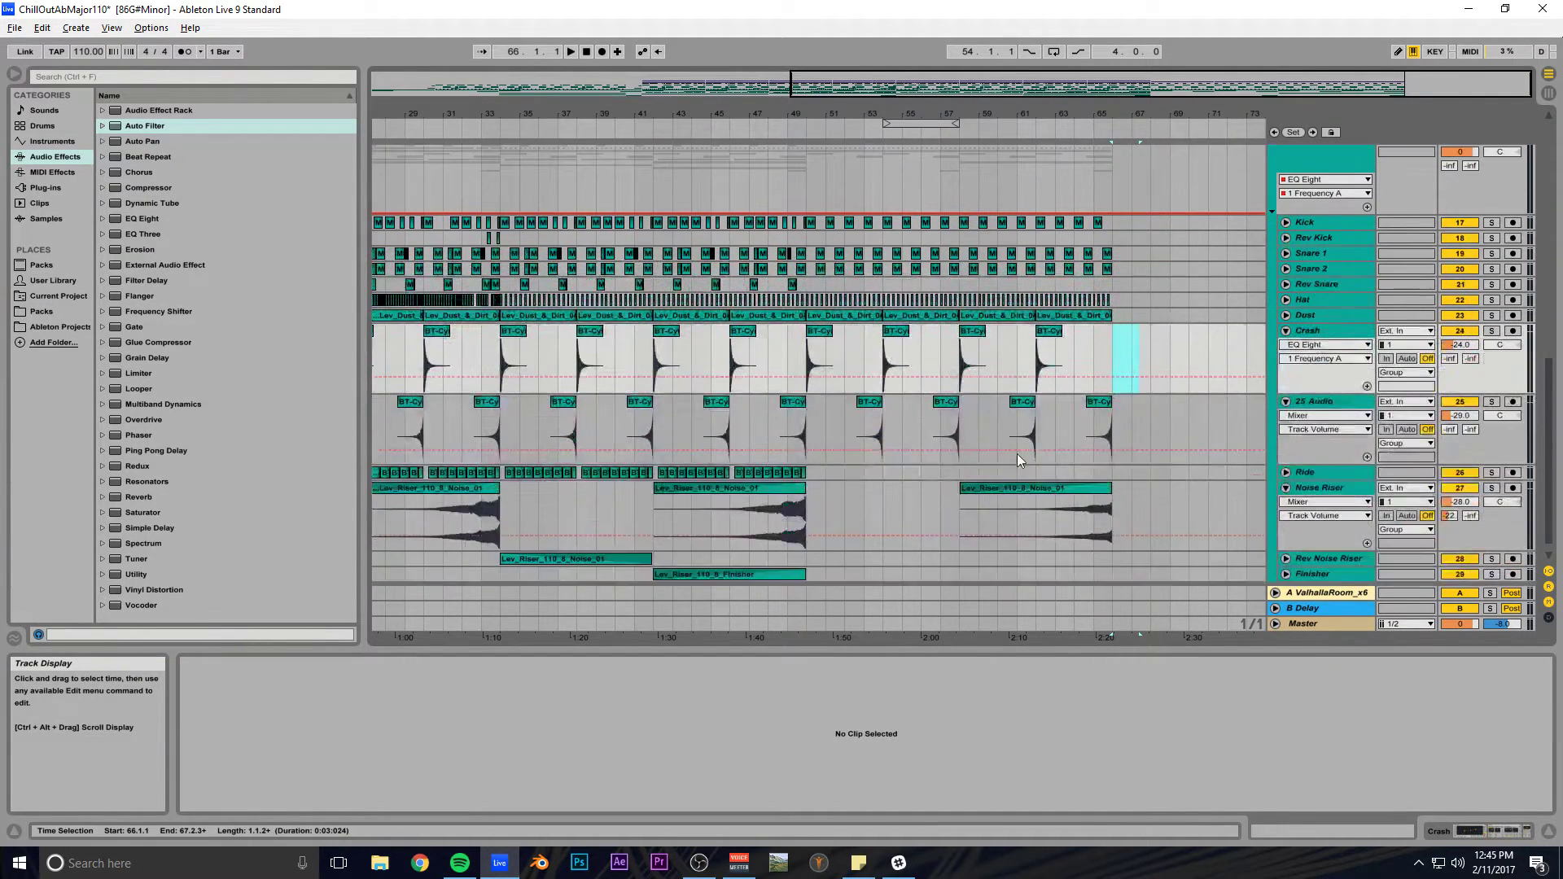
Set the gain of the Noise Riser clip at bar 58 to -2 dB and copy the Finisher clip to bars 58 to 66.
click(1064, 474)
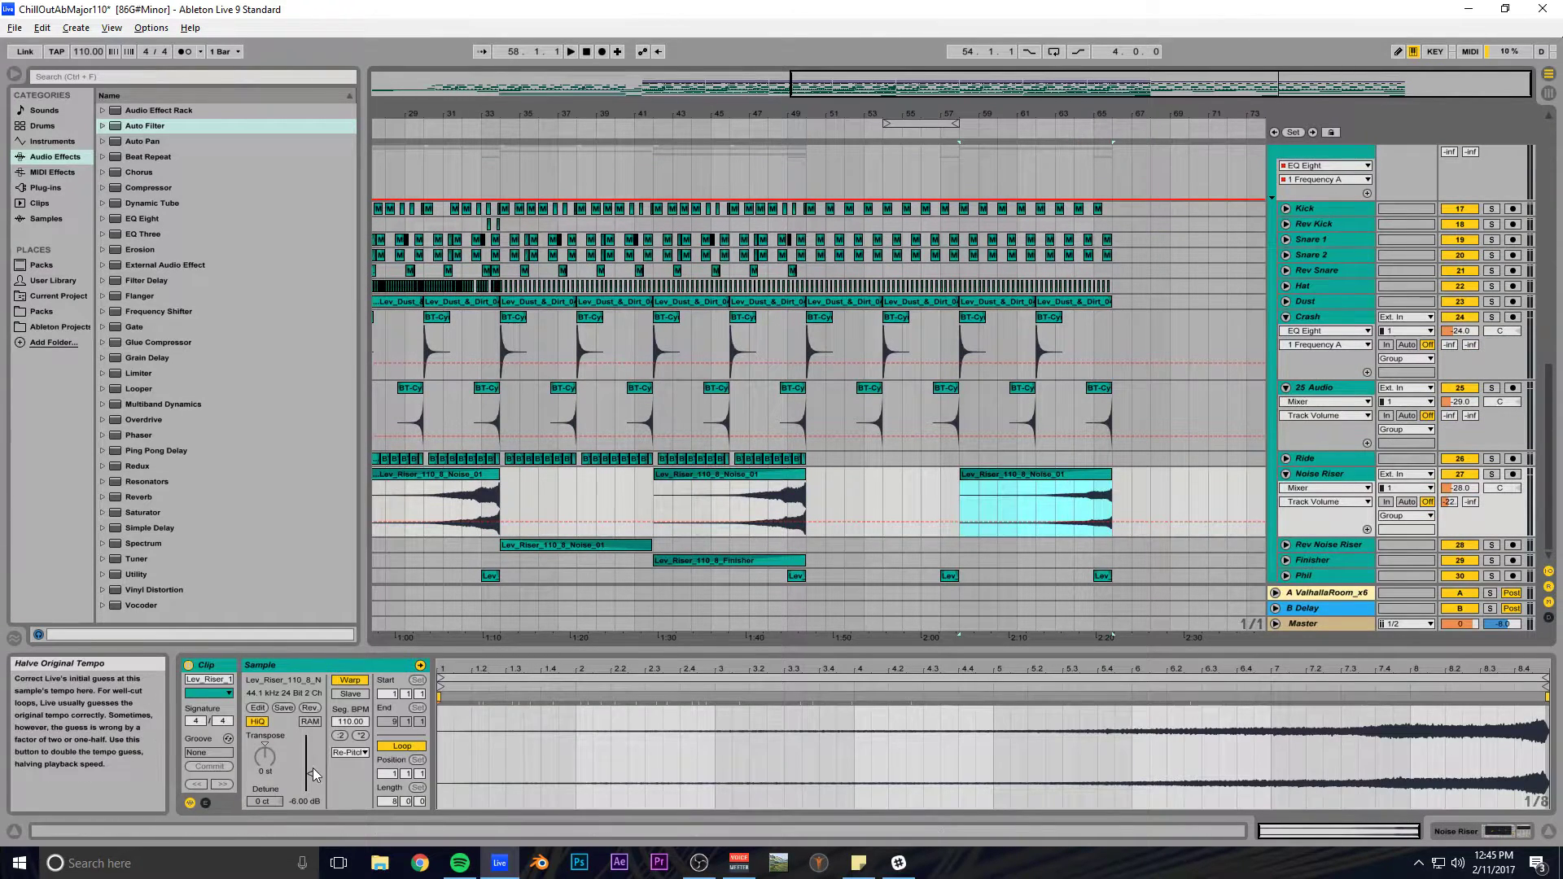
key(Return)
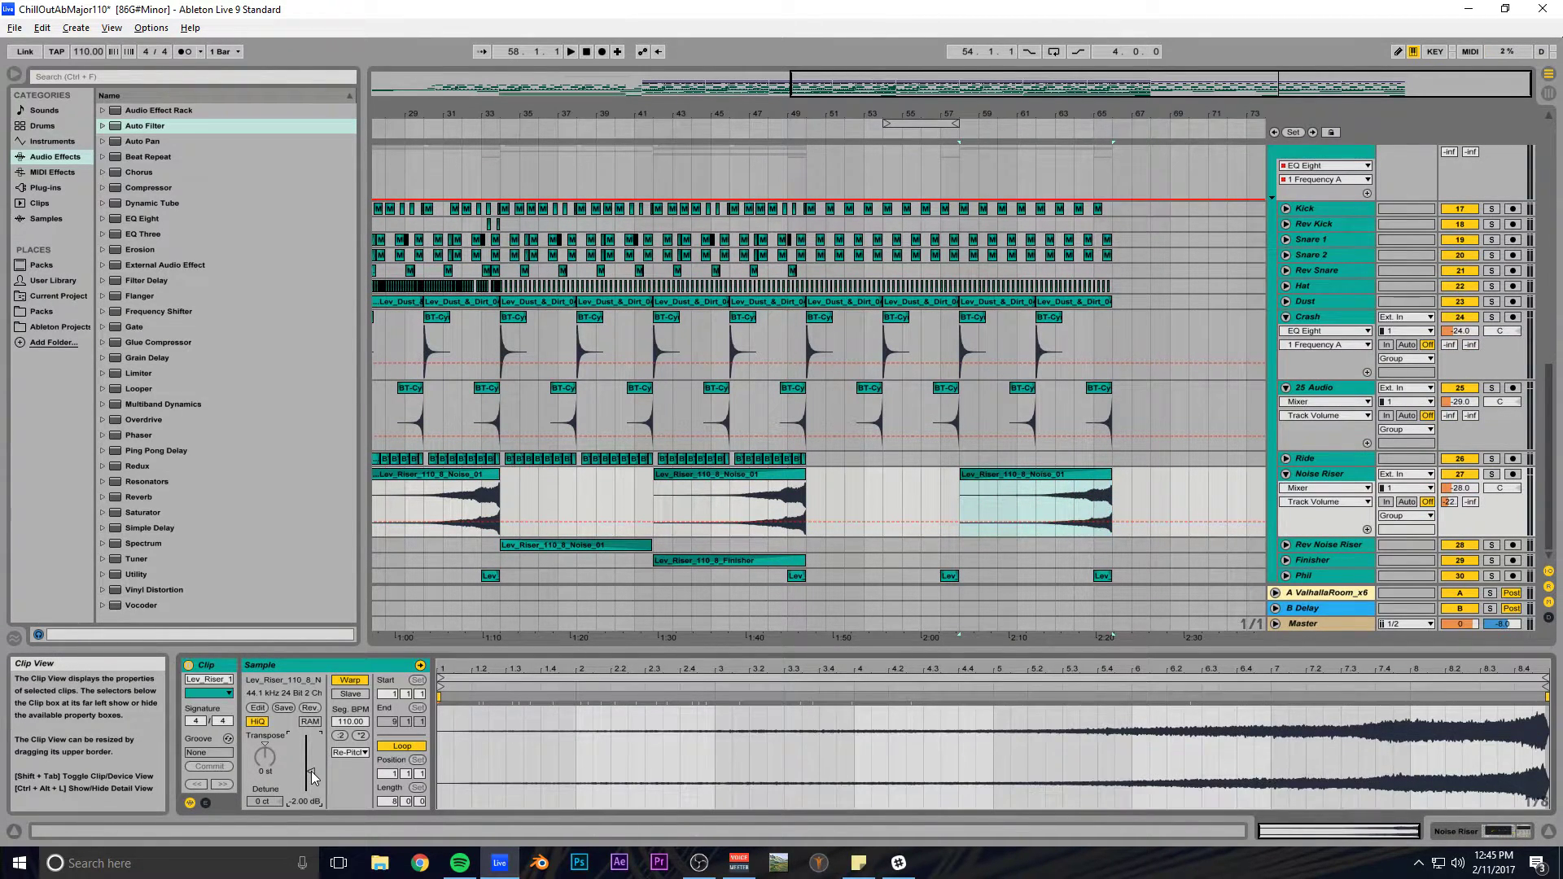
click(720, 560)
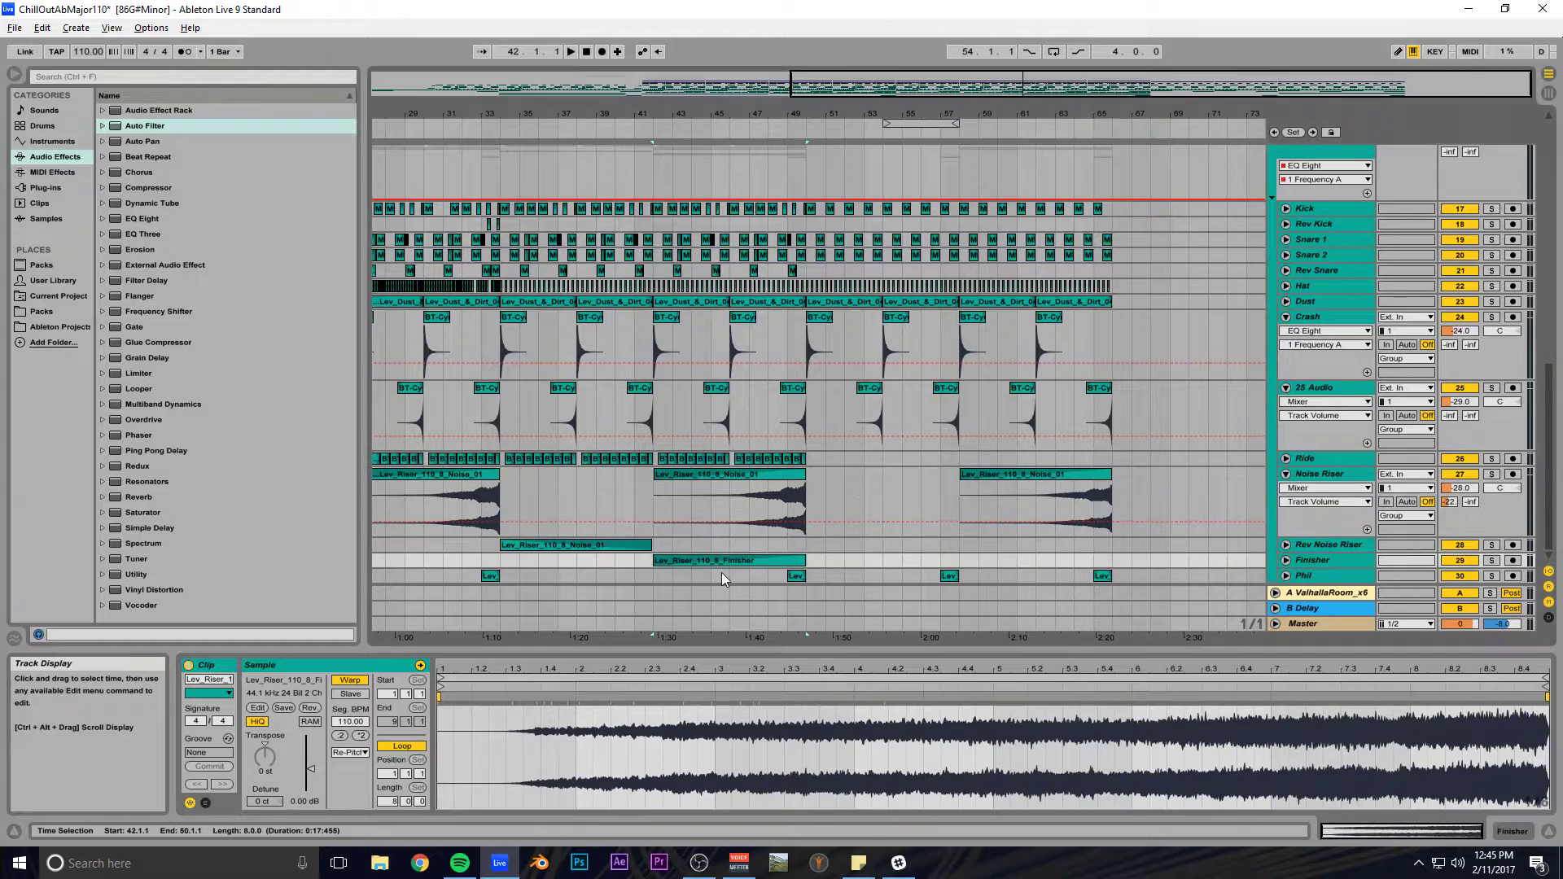
drag(718, 558, 1034, 559)
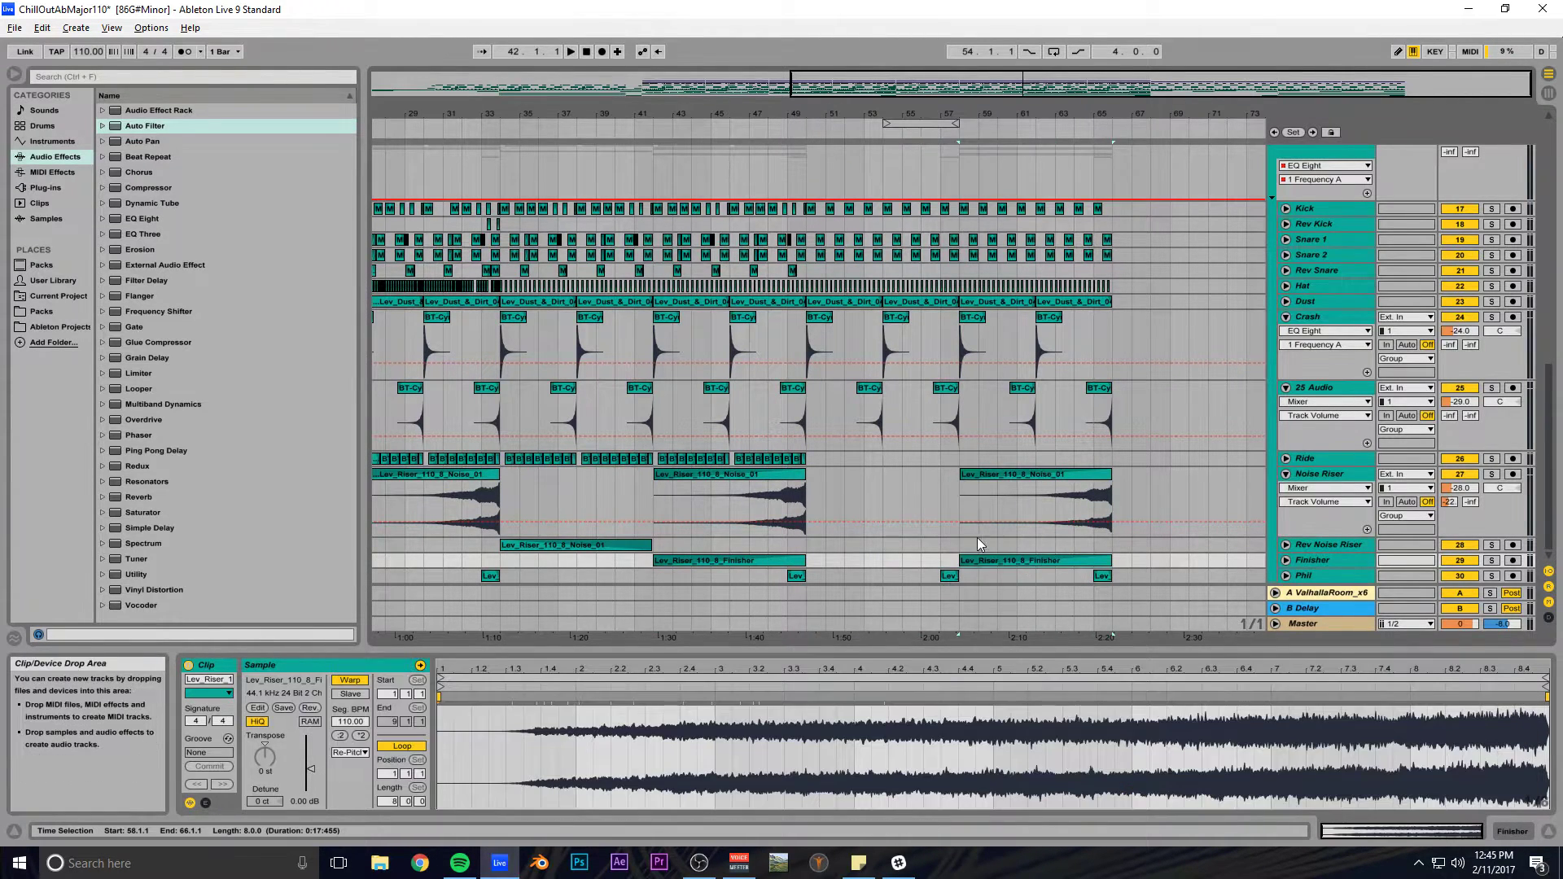
Save the set and play the arrangement from bar 58 and from bar 46.
click(959, 544)
key(space)
key(ctrl+s)
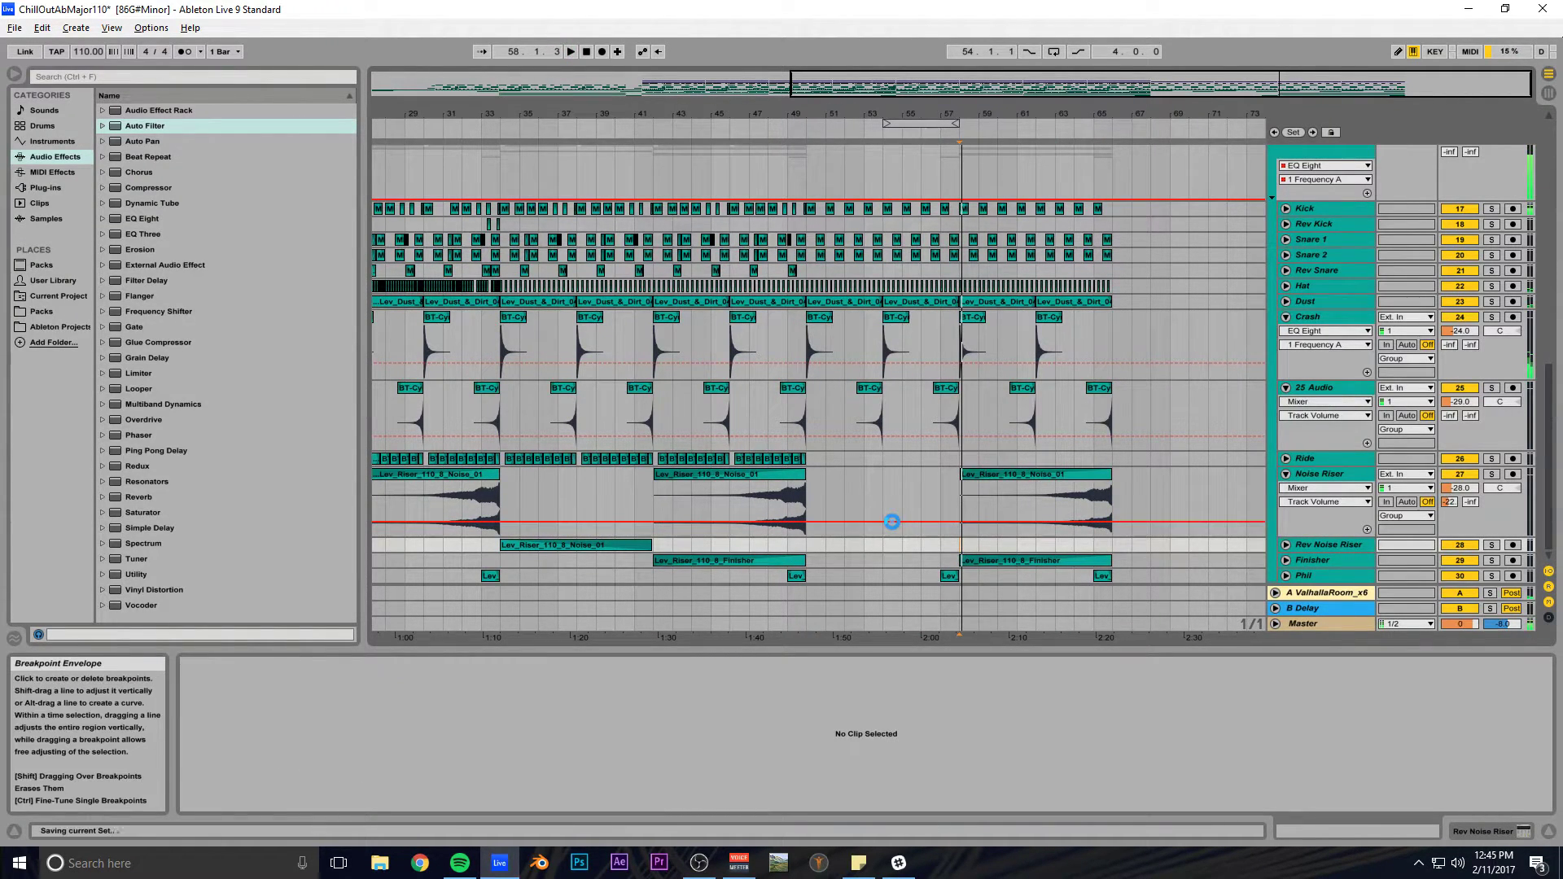
scroll(837, 262, up, 10)
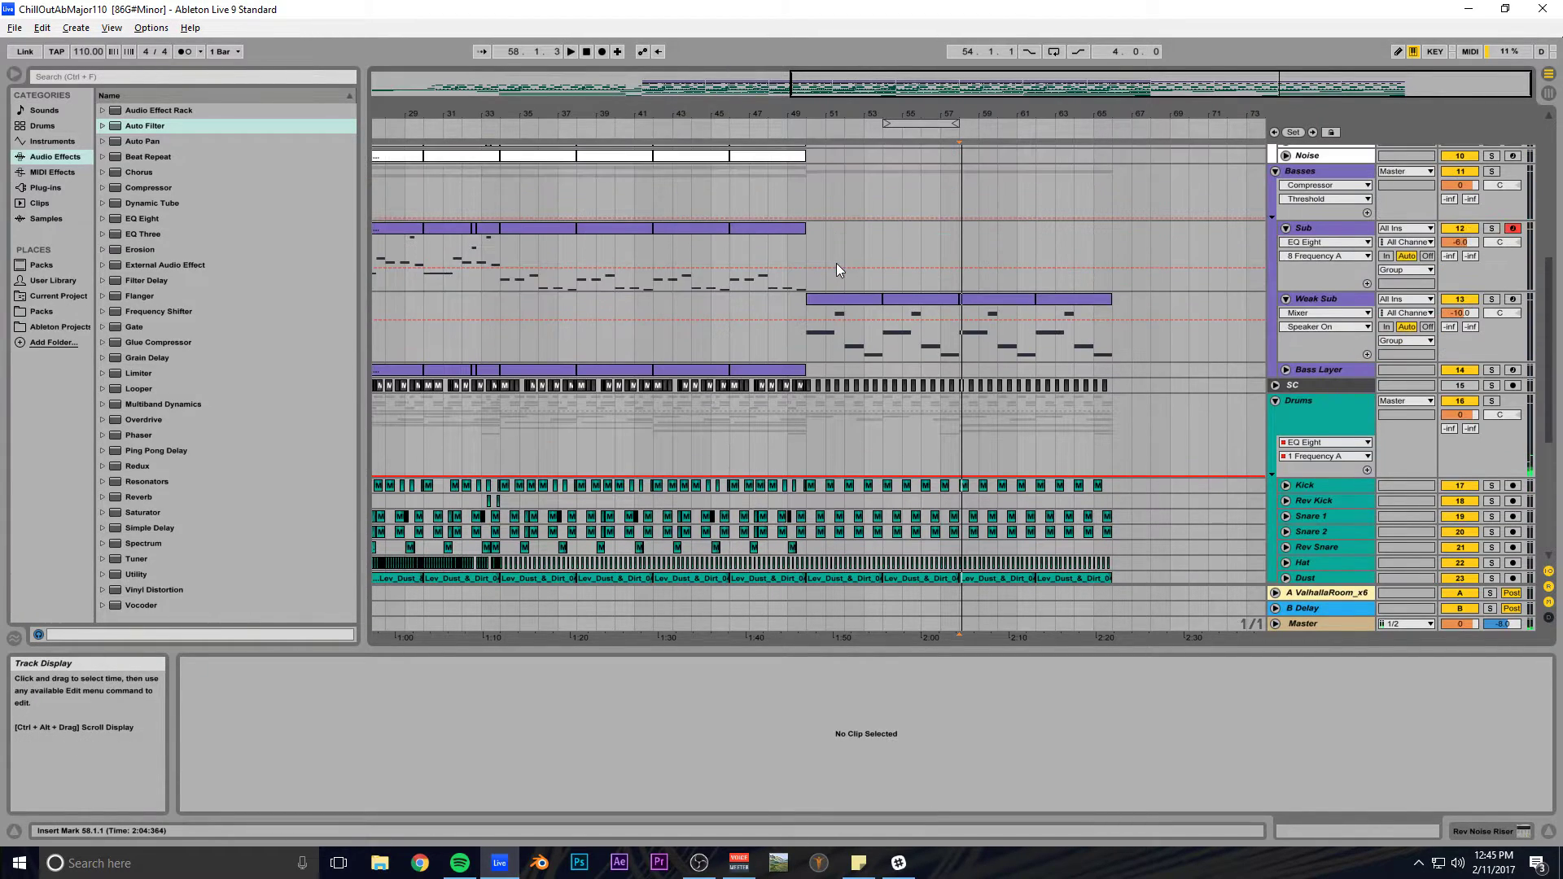
scroll(837, 266, down, 10)
scroll(873, 275, up, 6)
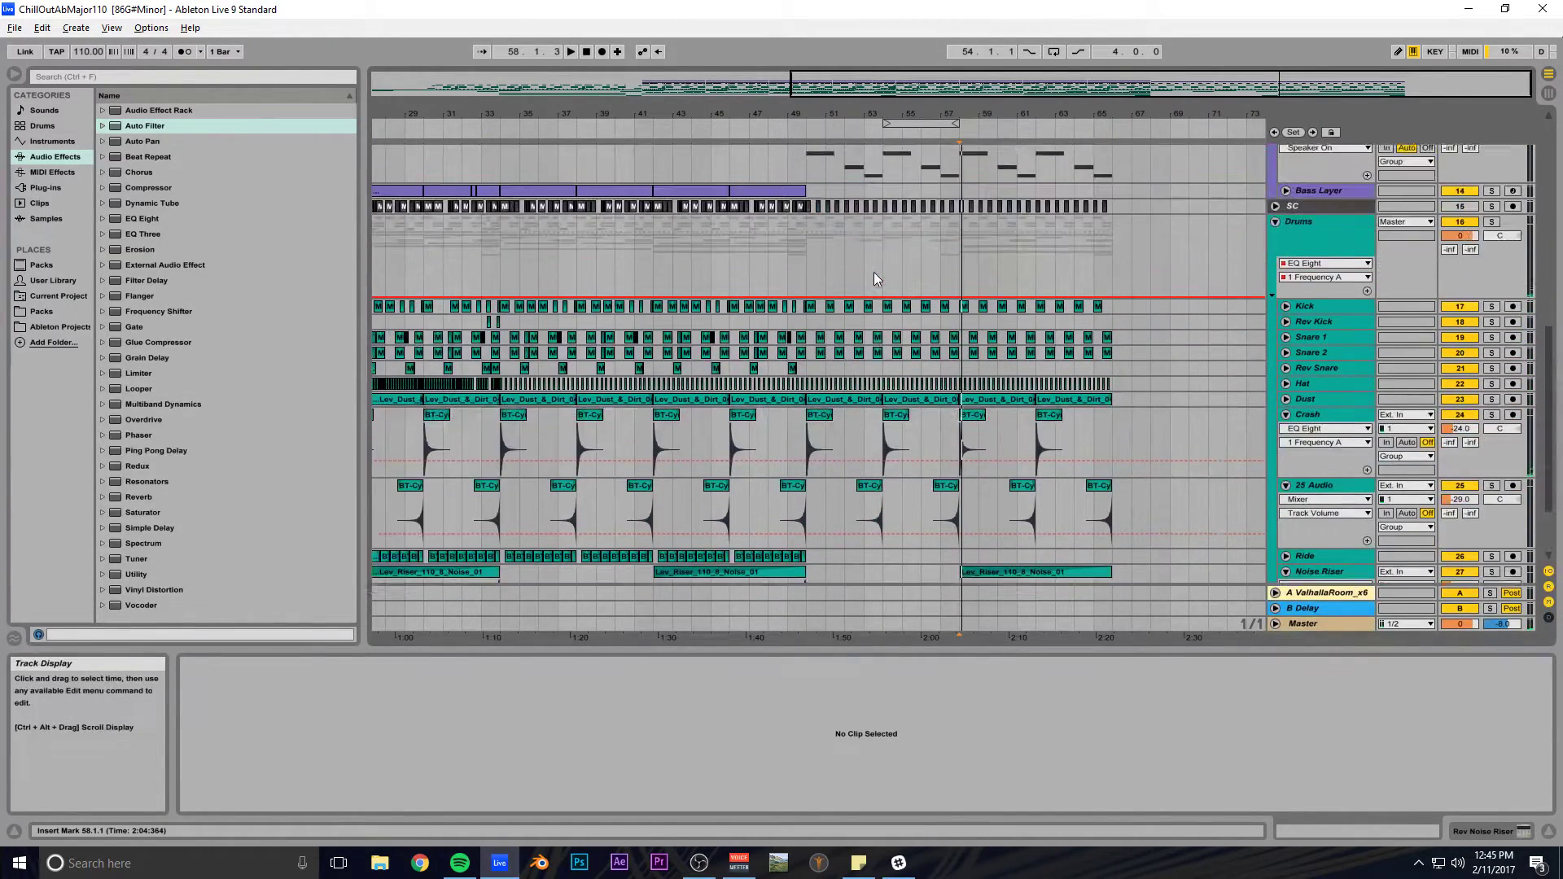
scroll(875, 275, up, 10)
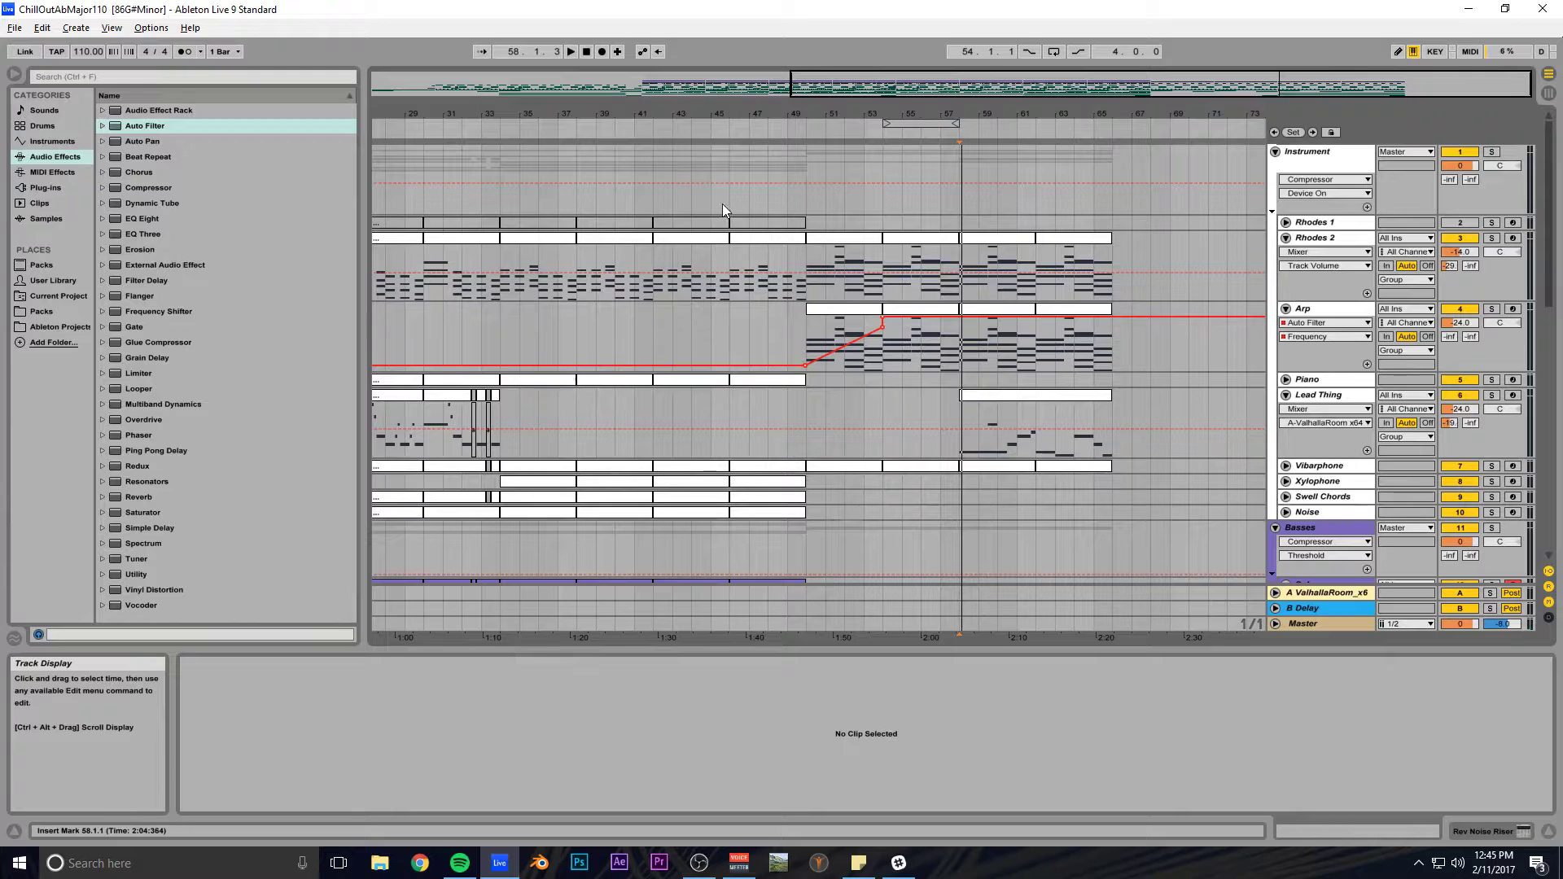
click(732, 202)
key(space)
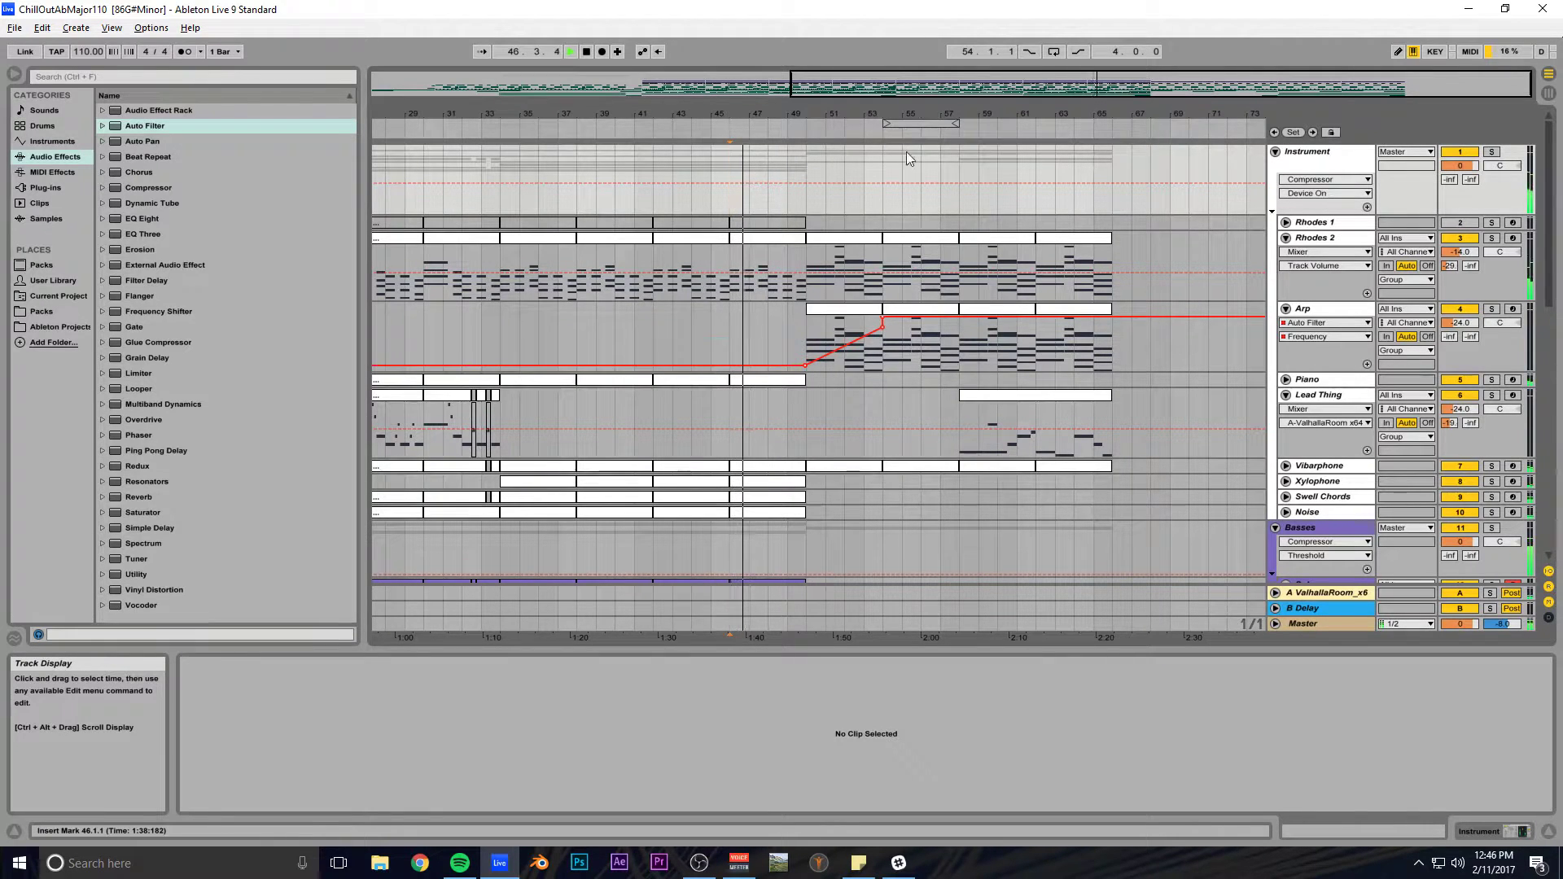
Fold the Noise Riser, 25 Audio and Crash tracks in the Drums group while the arrangement plays.
drag(1001, 90, 1046, 208)
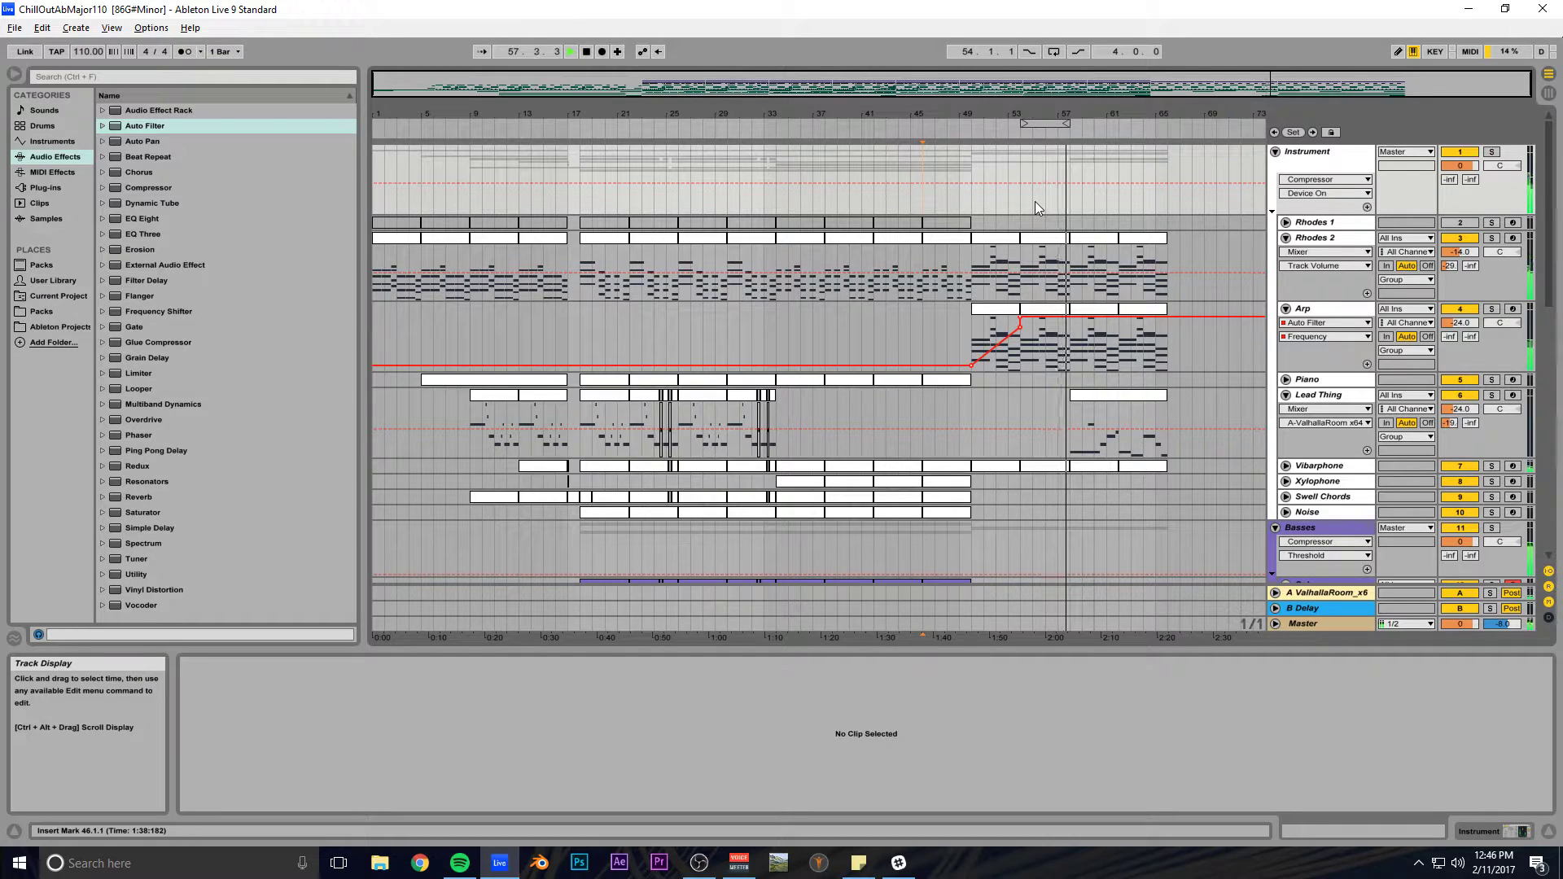
scroll(1088, 233, down, 5)
scroll(1088, 233, down, 8)
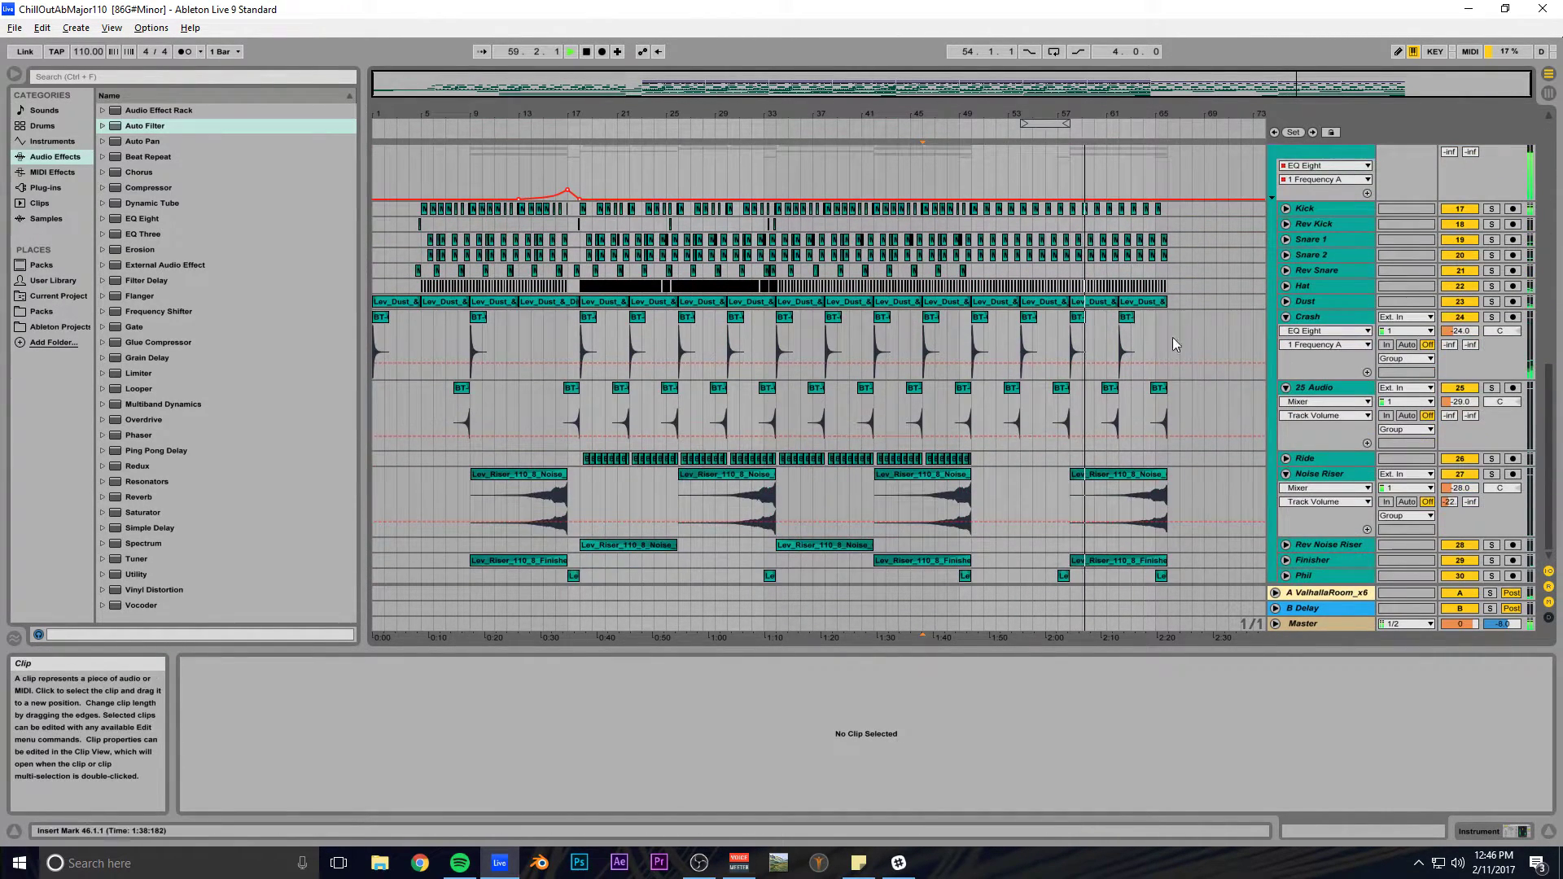
click(1286, 474)
click(1286, 388)
click(1286, 317)
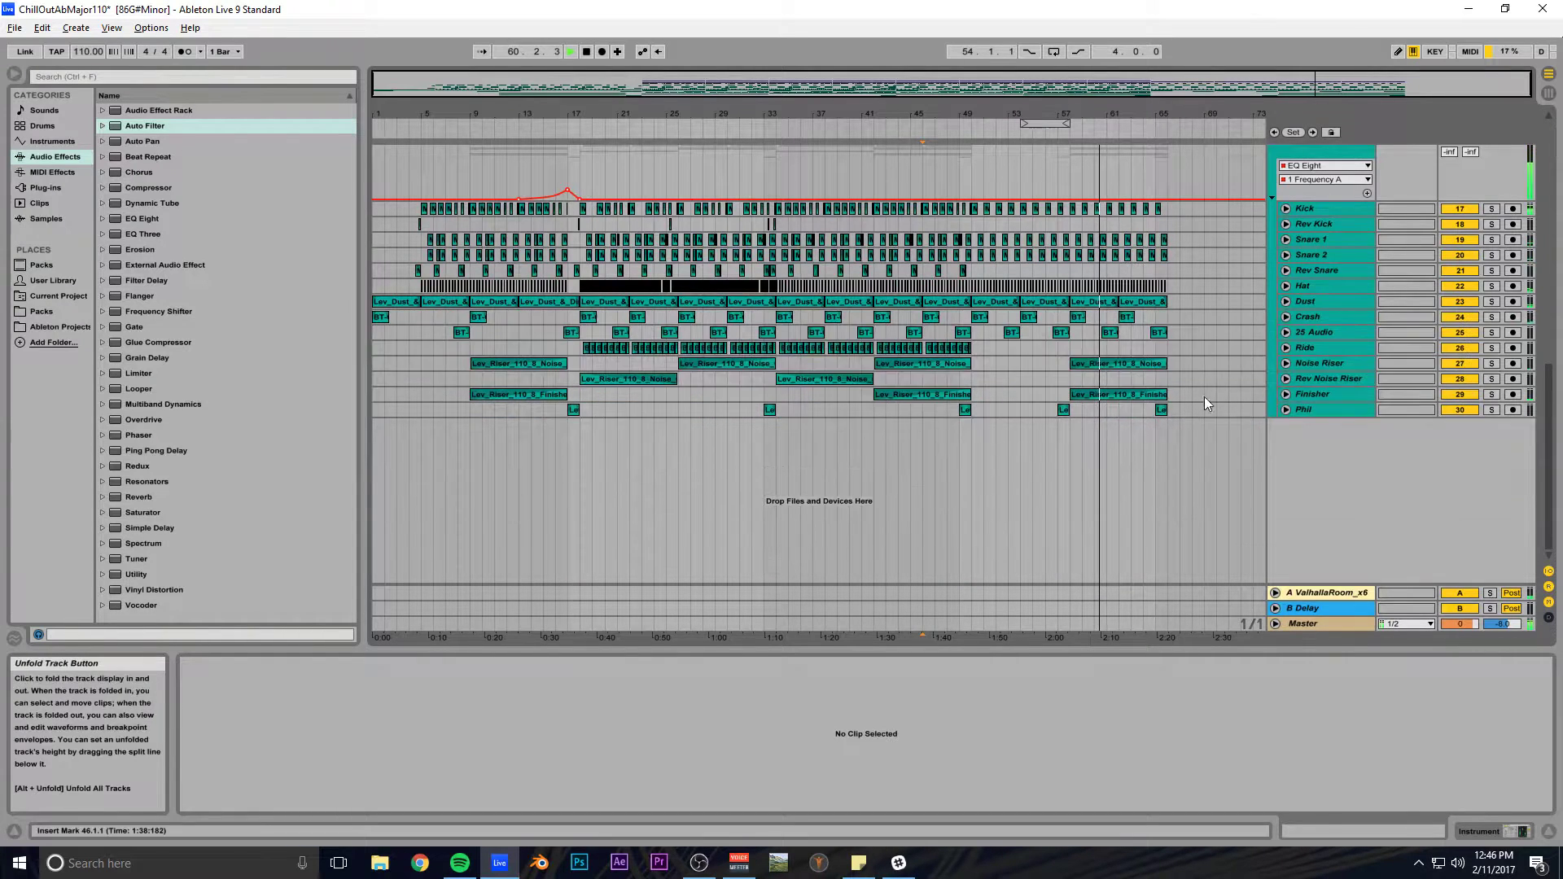
Fold the Weak Sub and Sub tracks, save the set, and stop playback.
scroll(1195, 410, up, 8)
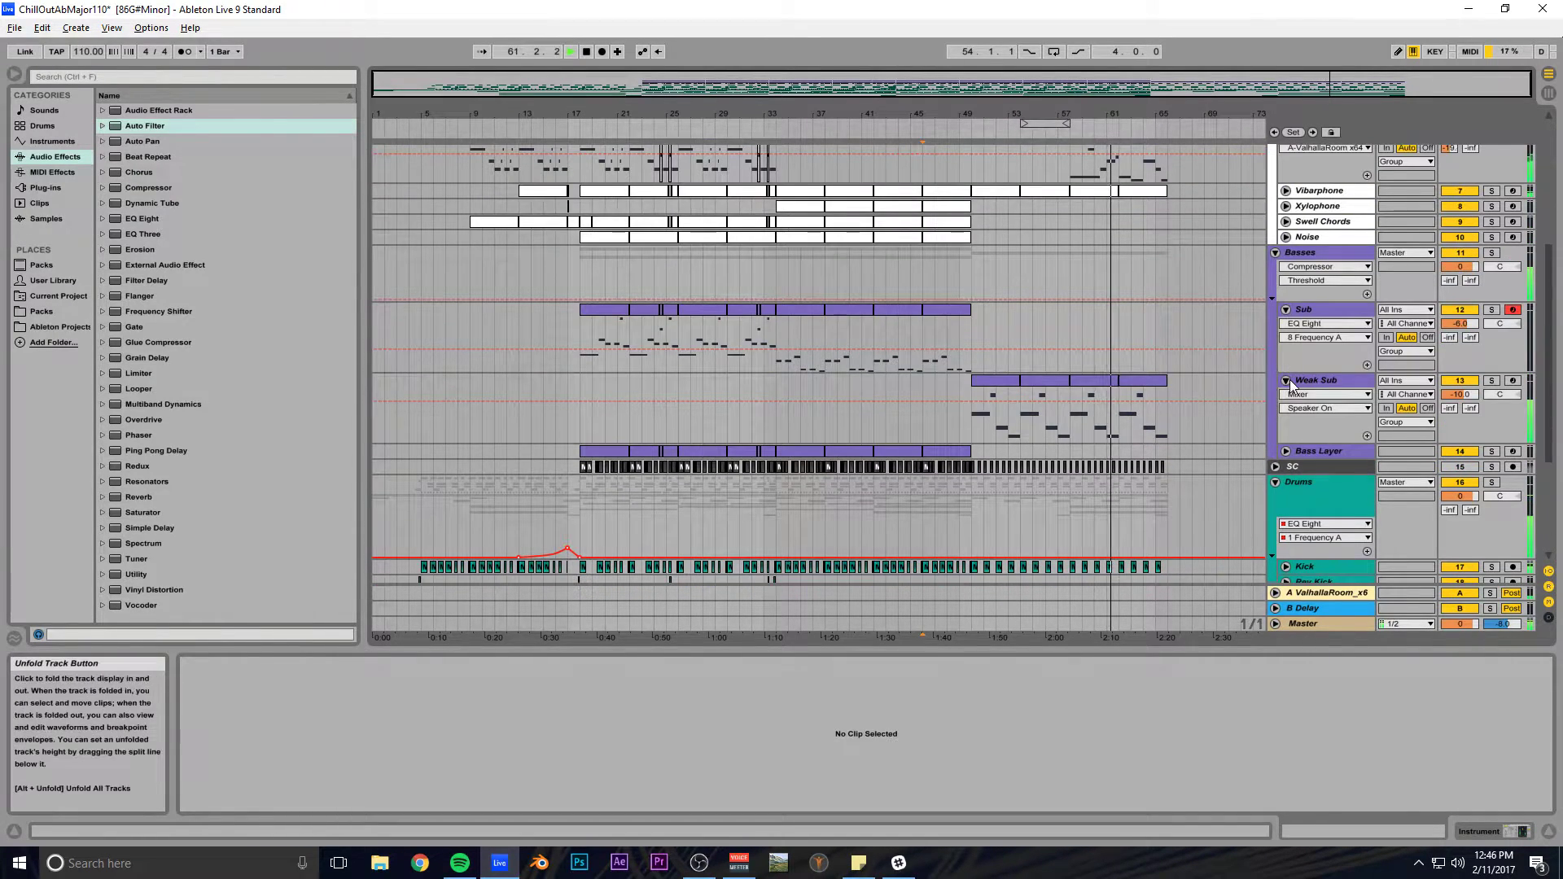
click(1286, 381)
click(1286, 310)
scroll(1211, 360, up, 1)
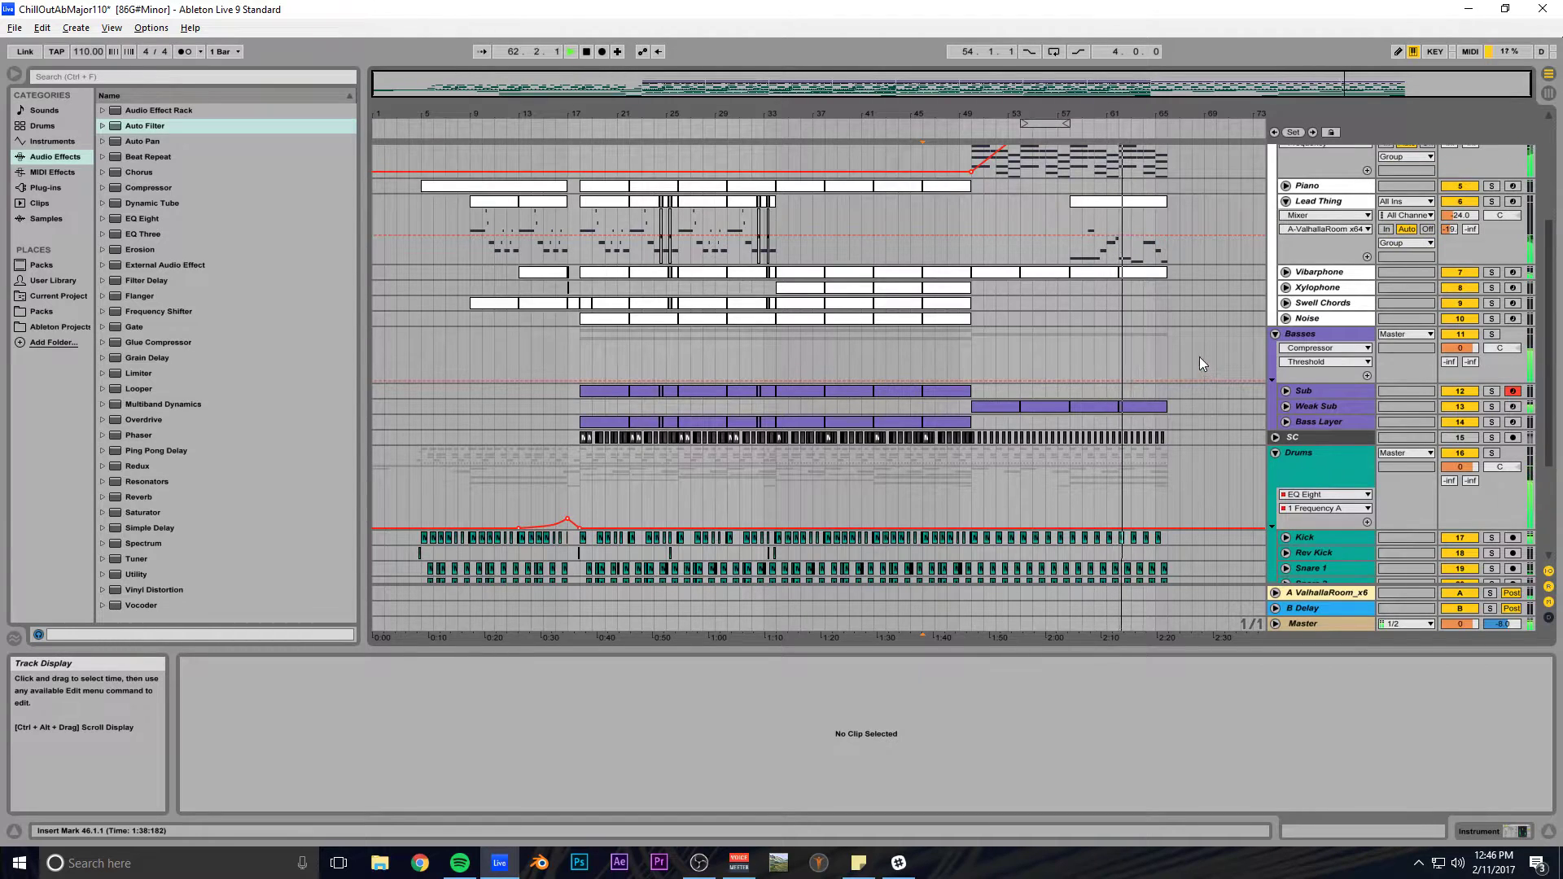
scroll(1197, 364, up, 1)
scroll(1205, 351, up, 1)
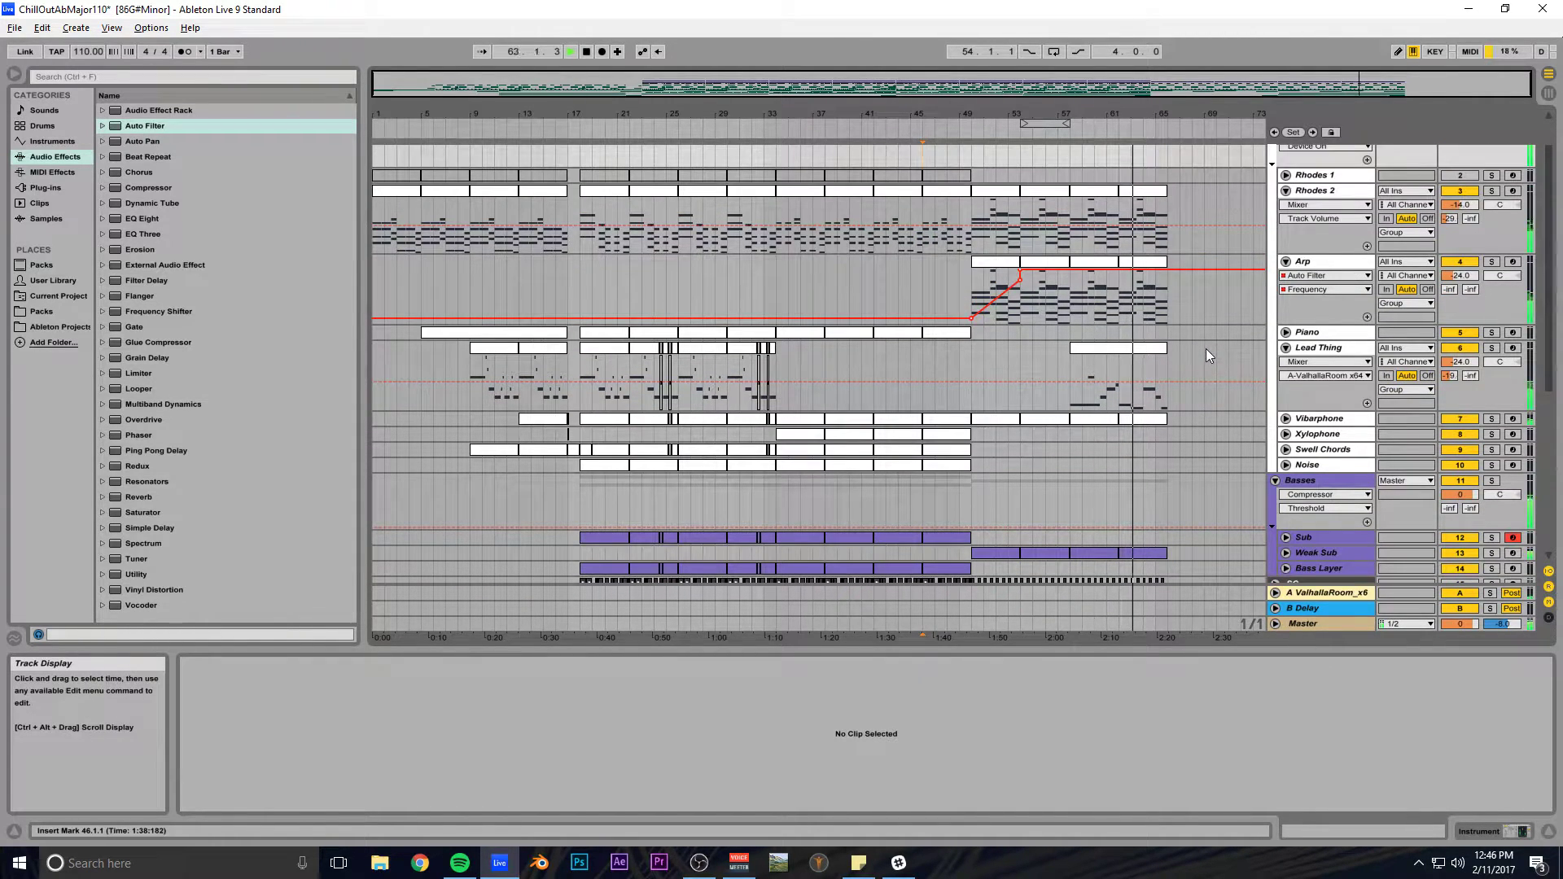
scroll(1205, 342, up, 1)
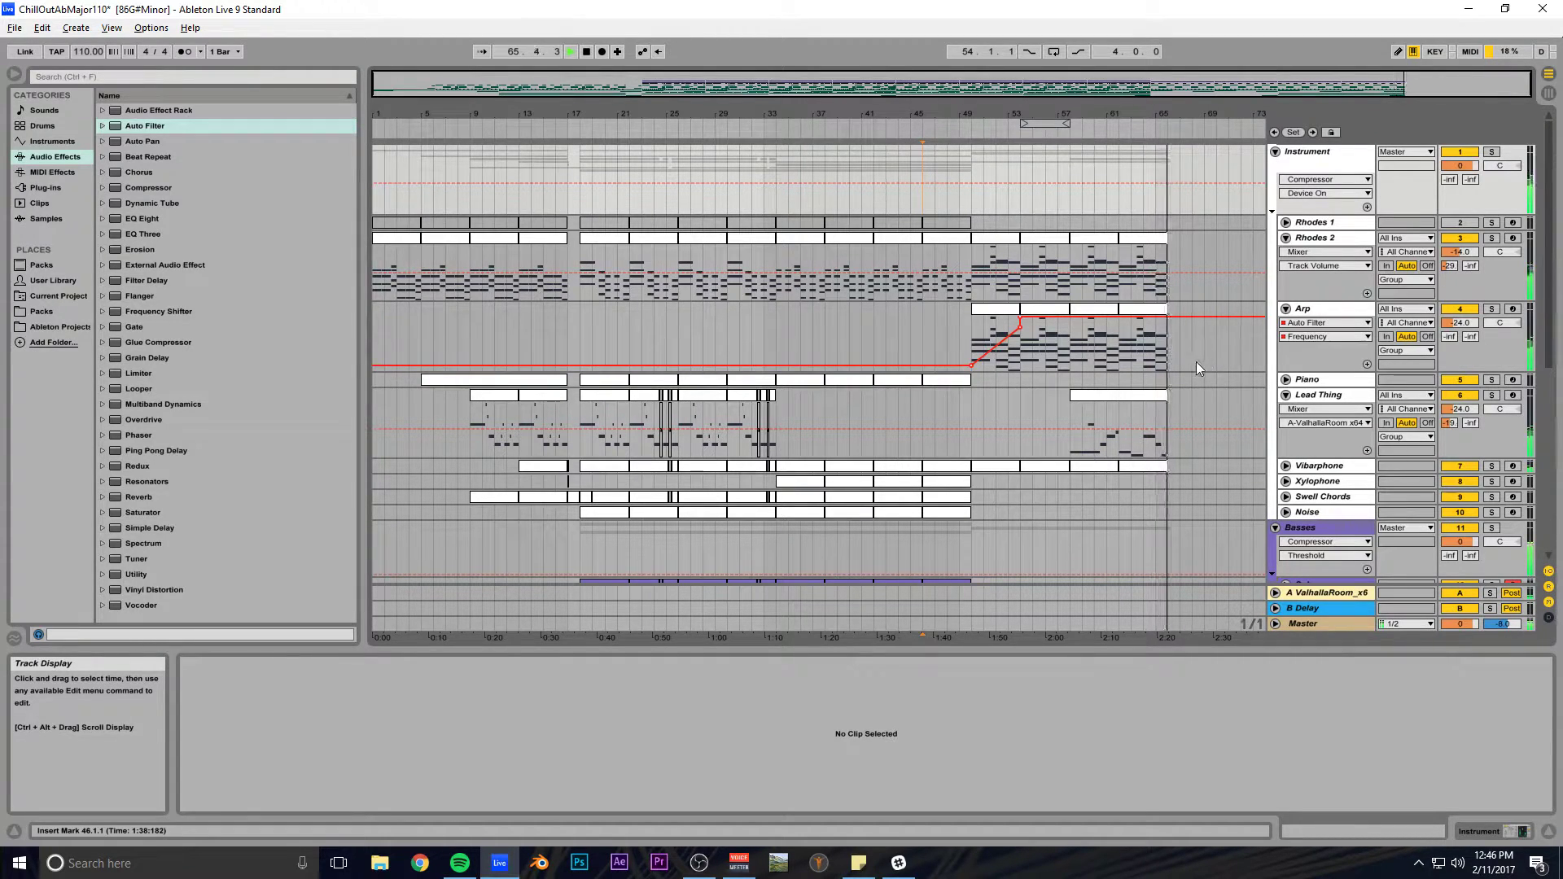
key(ctrl+s)
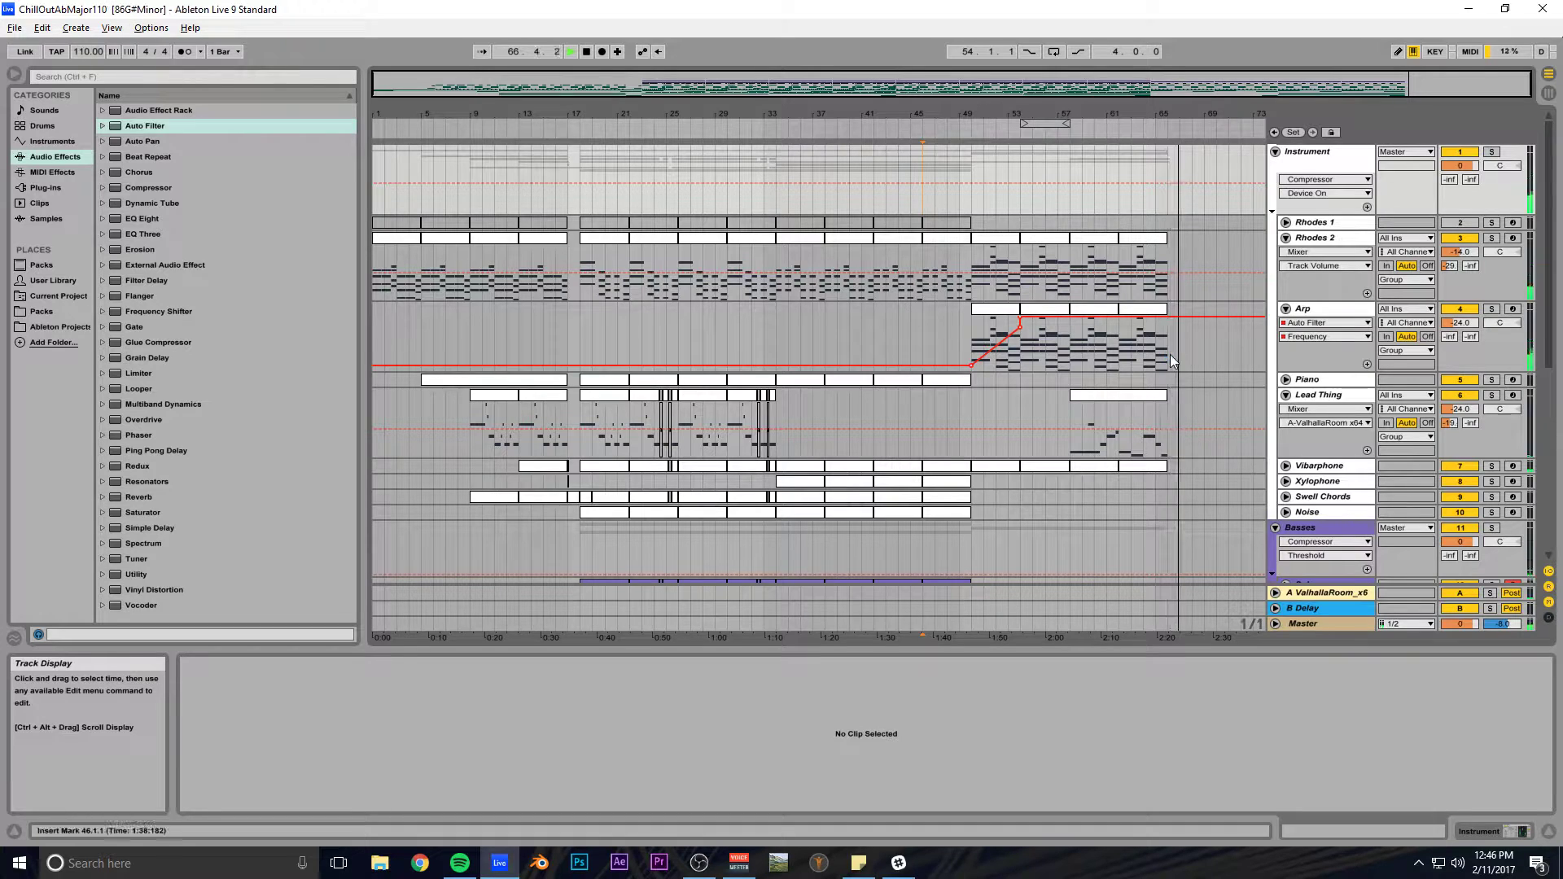
key(space)
Show the device chain of the Instrument group with its Compressor.
drag(1201, 114, 1148, 150)
click(1288, 172)
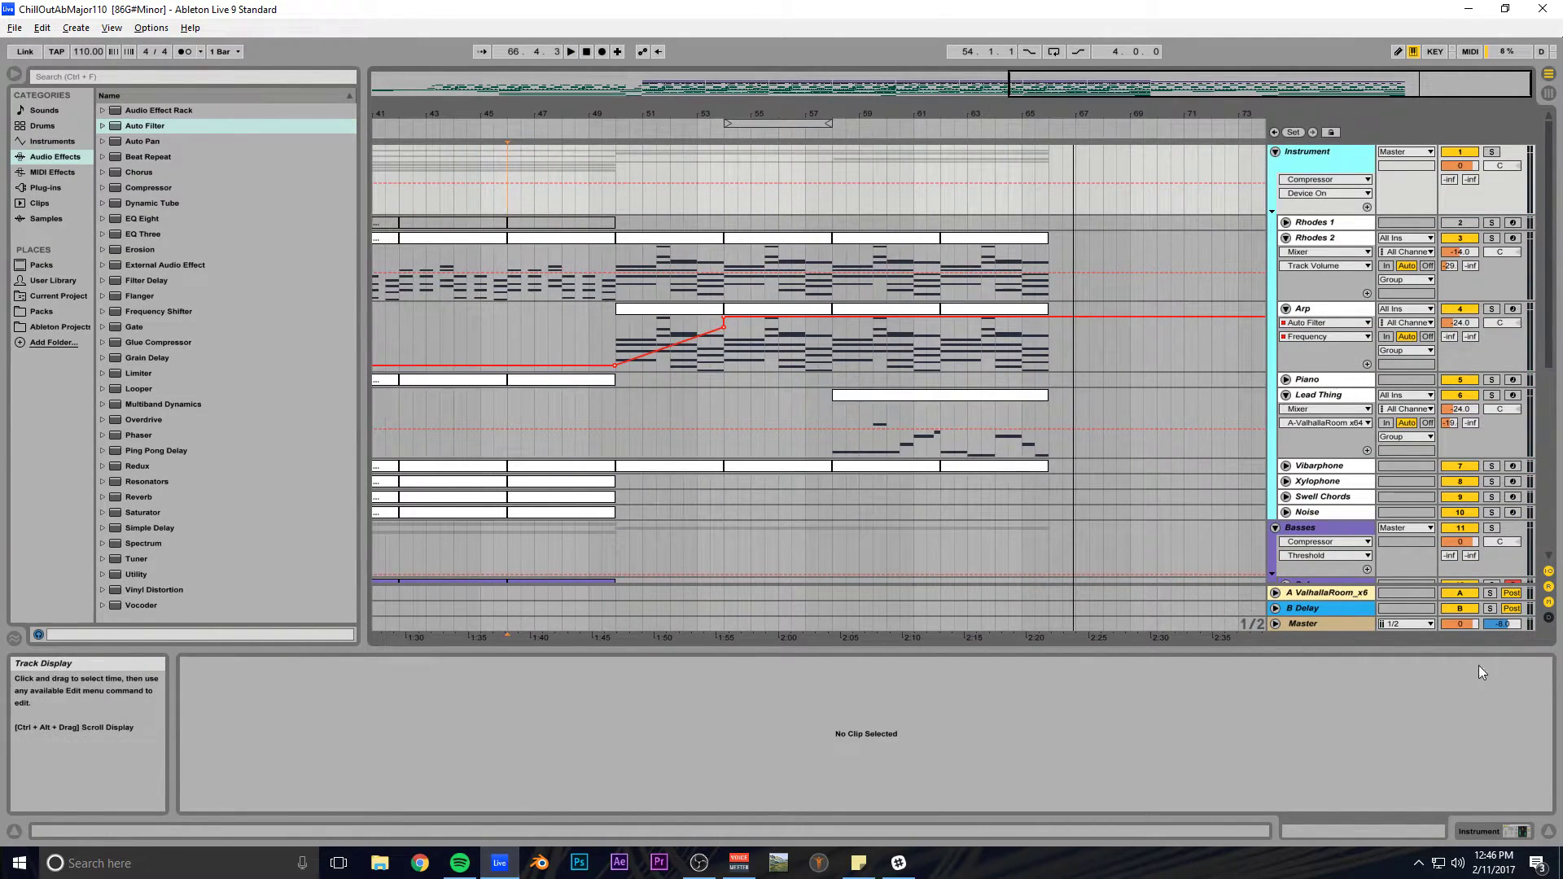
click(1516, 832)
drag(1114, 115, 937, 80)
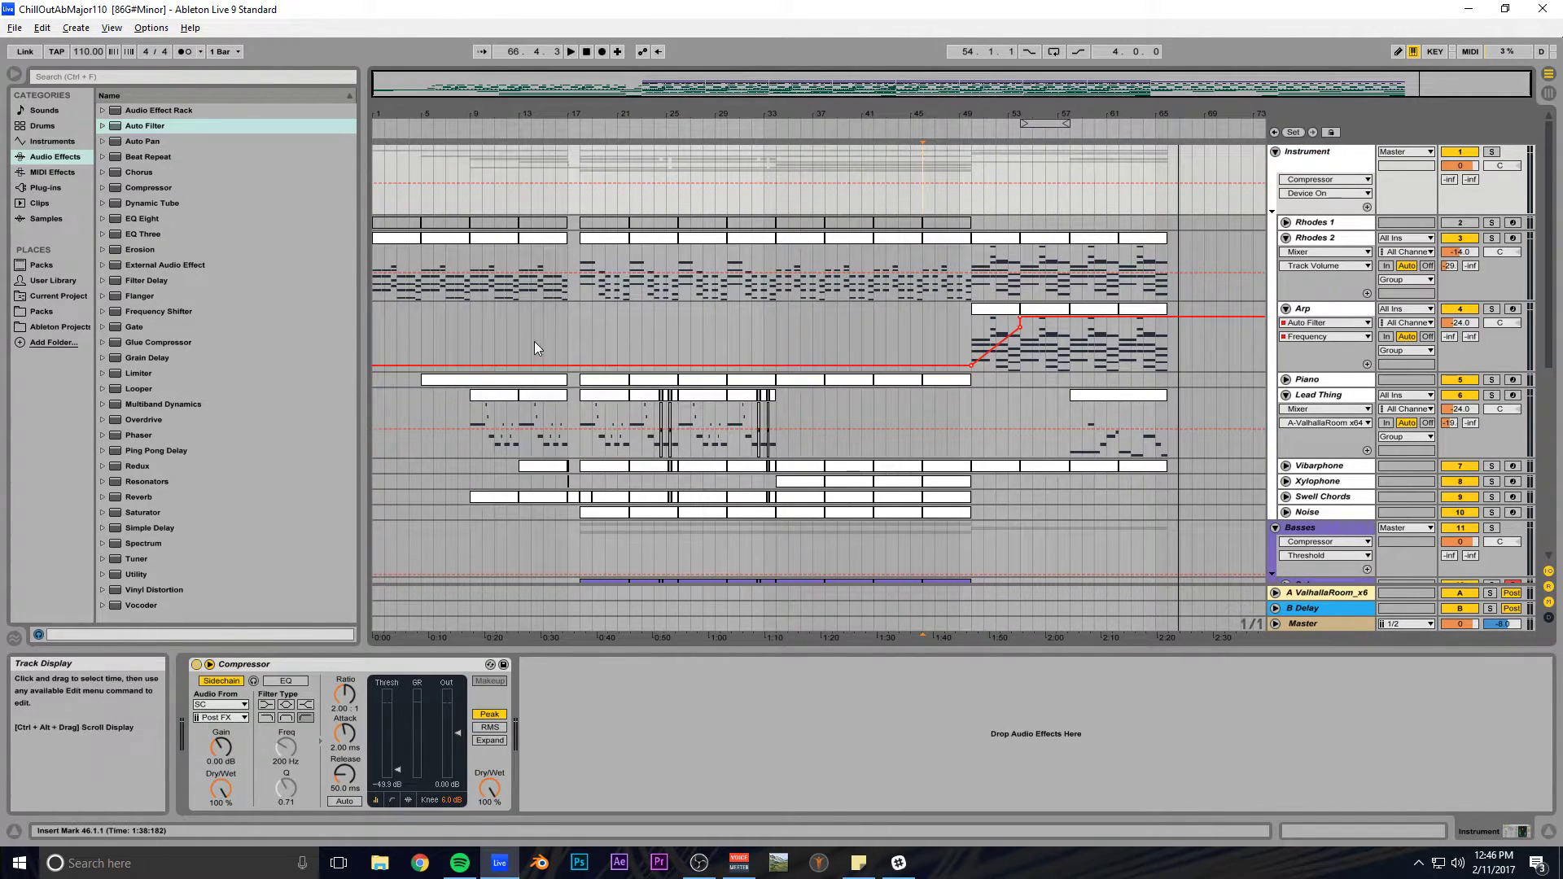
Automate the Drums group's EQ Eight frequency to rise from bar 58 to a slight peak at bar 66 and fall by bar 67.
scroll(1017, 328, down, 8)
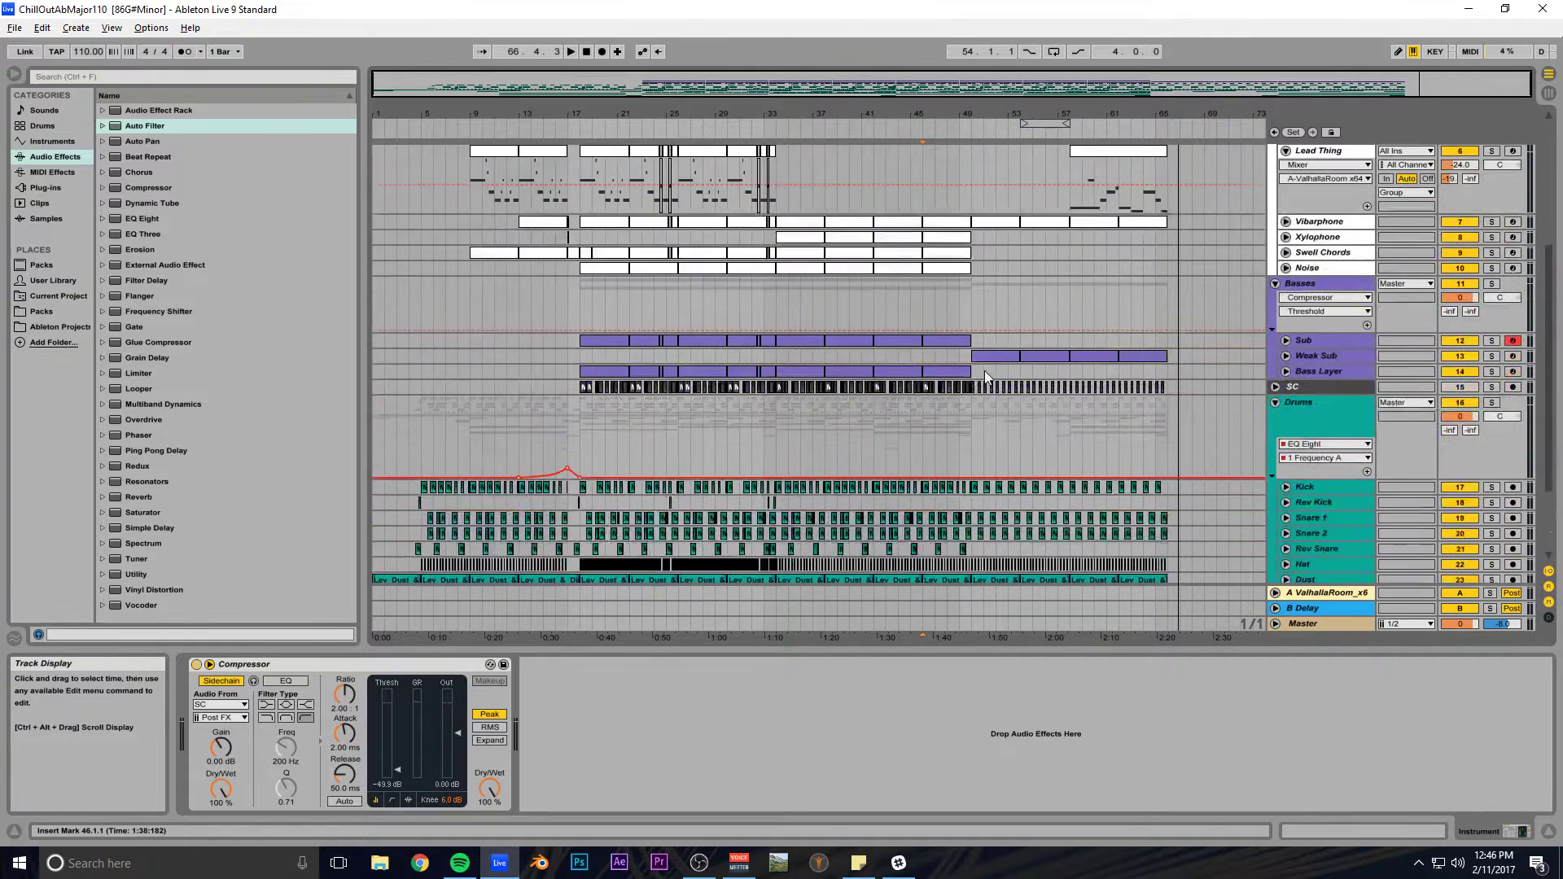
click(1109, 357)
drag(1146, 115, 964, 368)
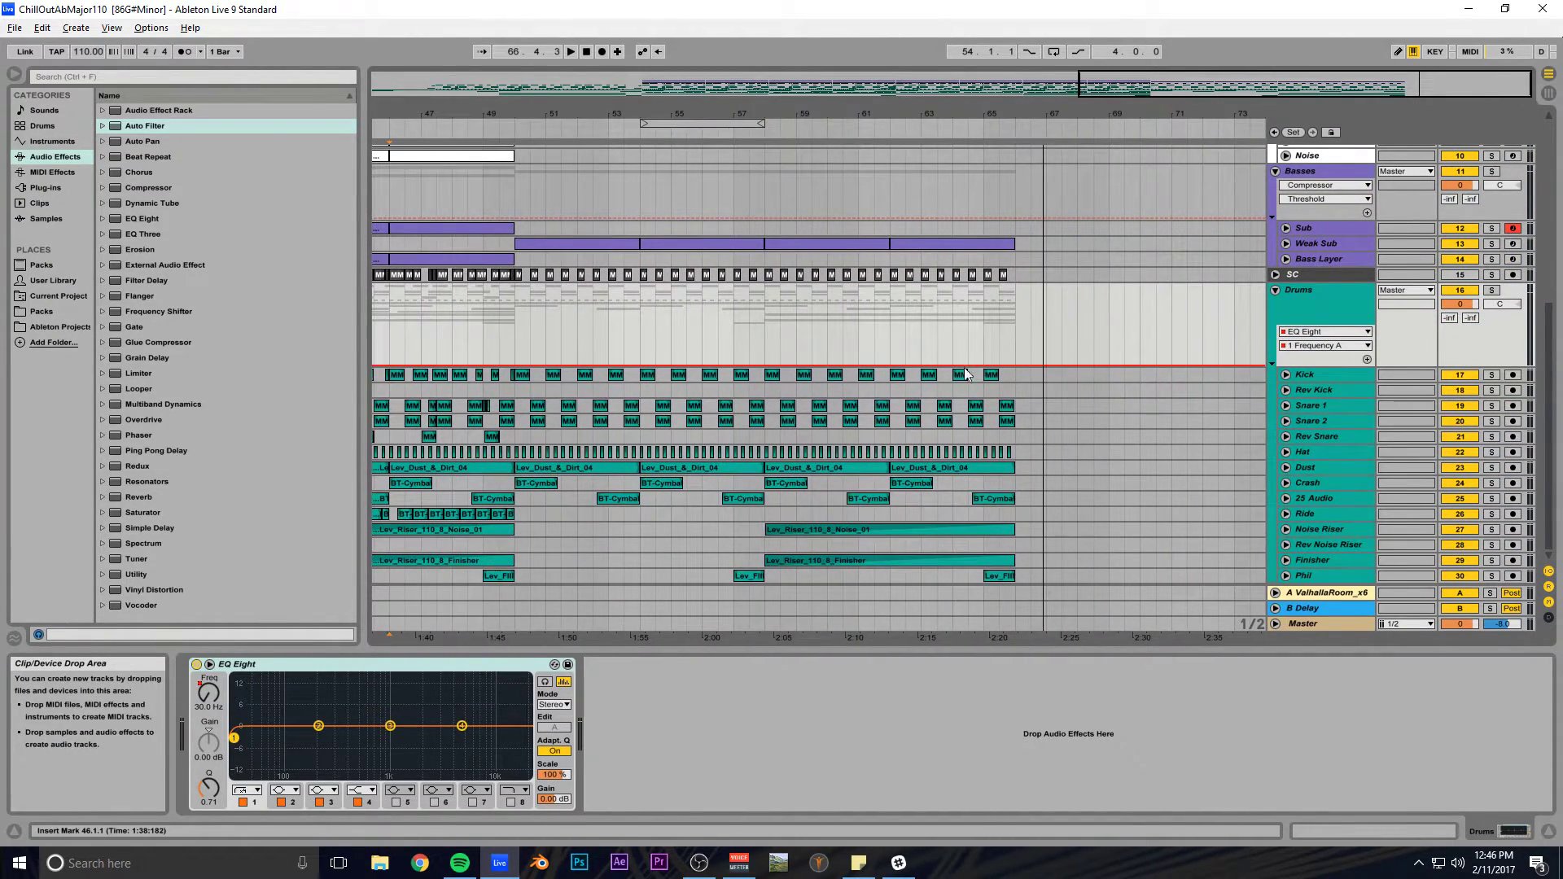
click(765, 366)
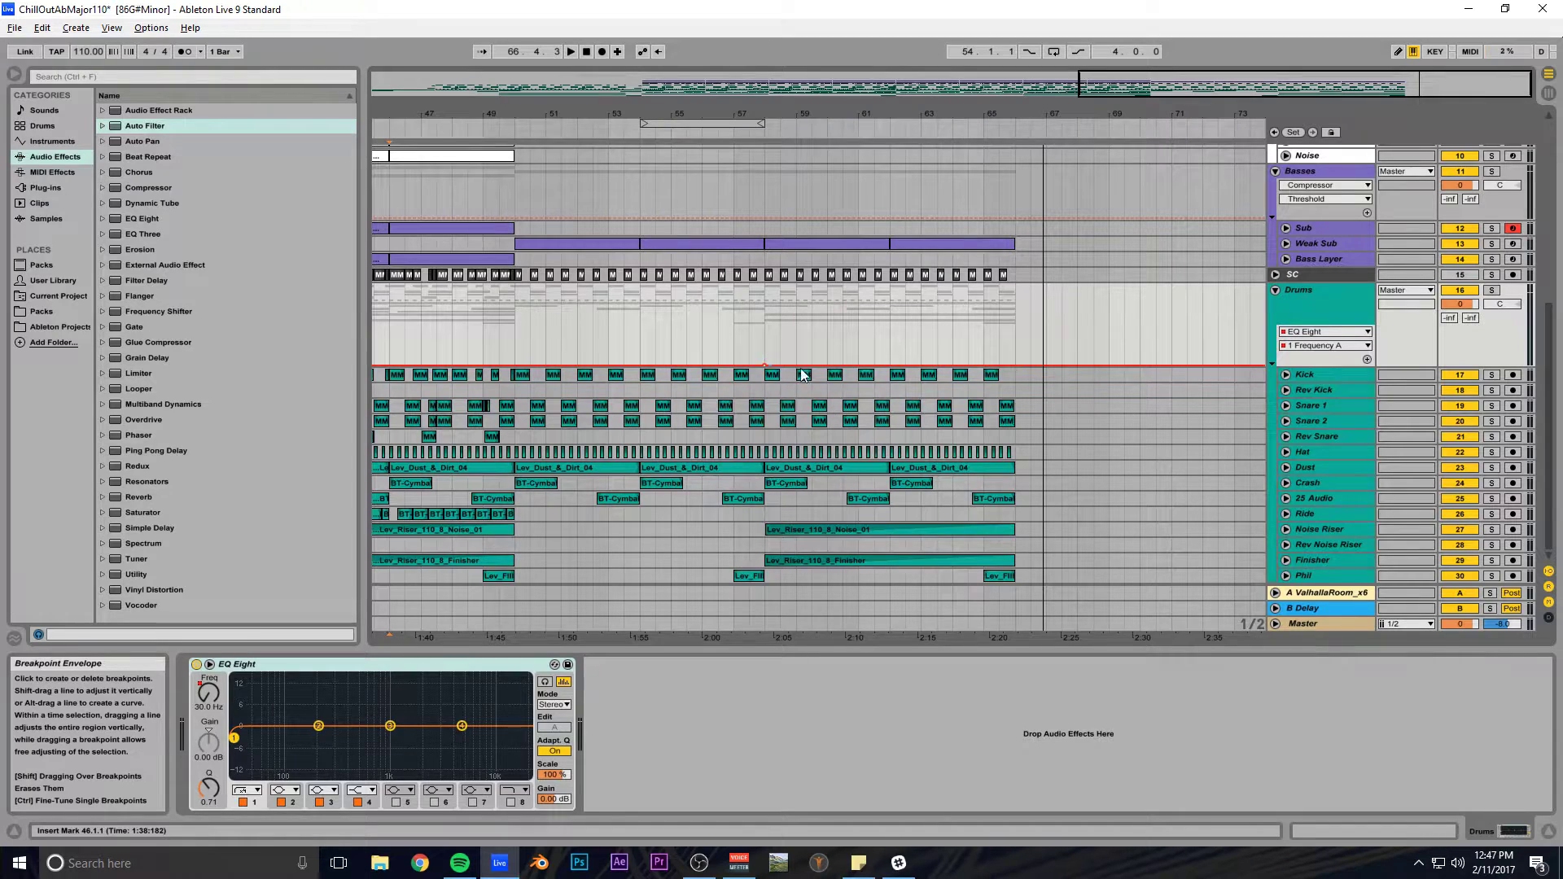
click(1048, 365)
drag(1017, 366, 1017, 359)
Play from bar 64, delay the start of the Drums filter rise to about bar 61 at 30.0 Hz, and replay it.
click(969, 339)
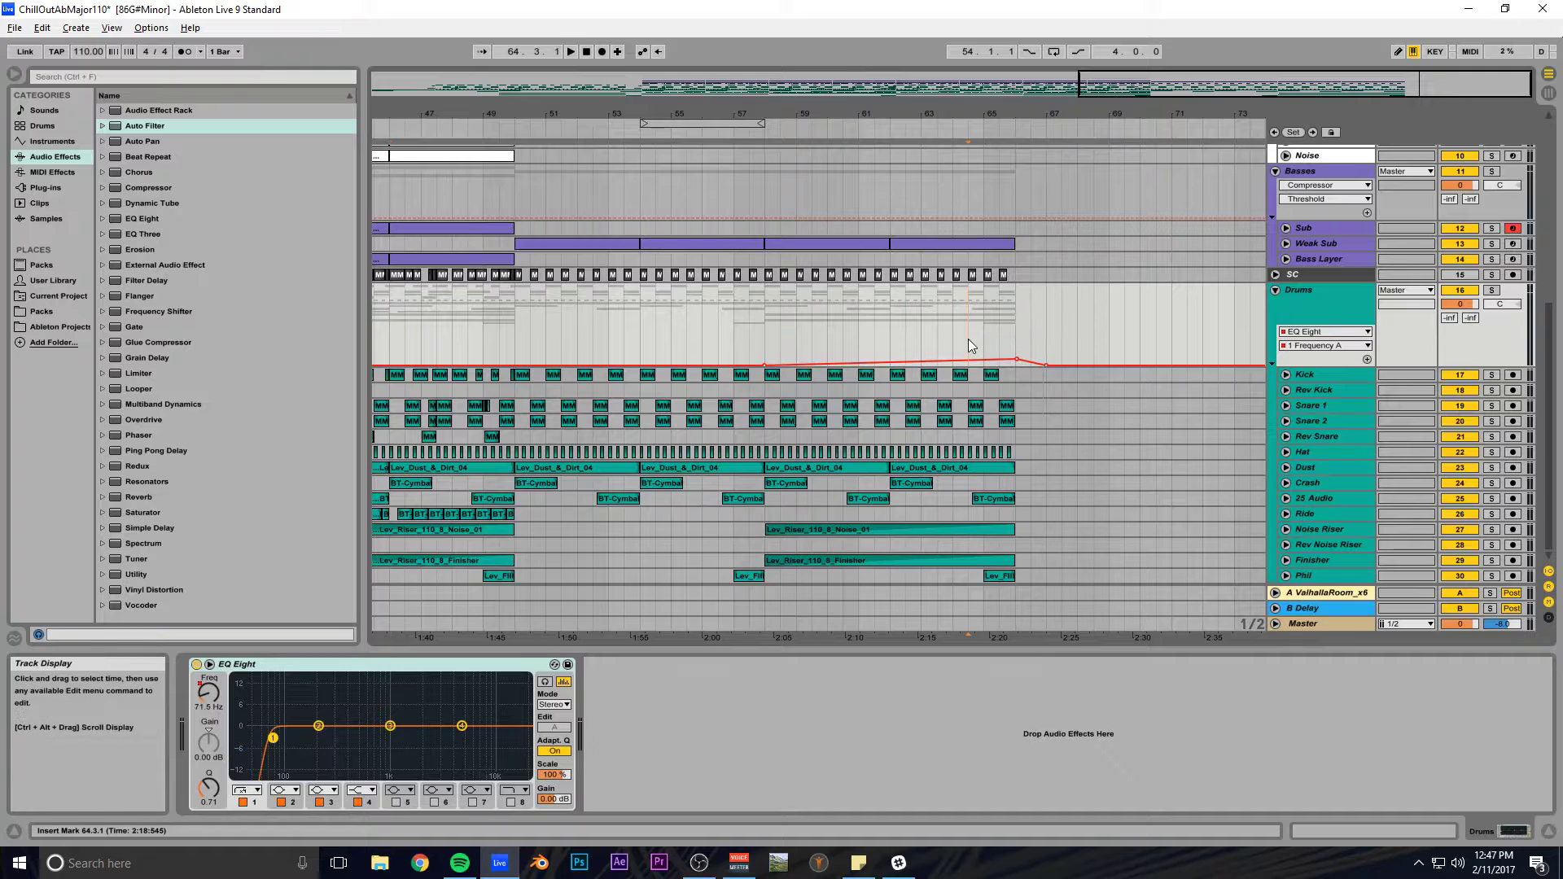
key(space)
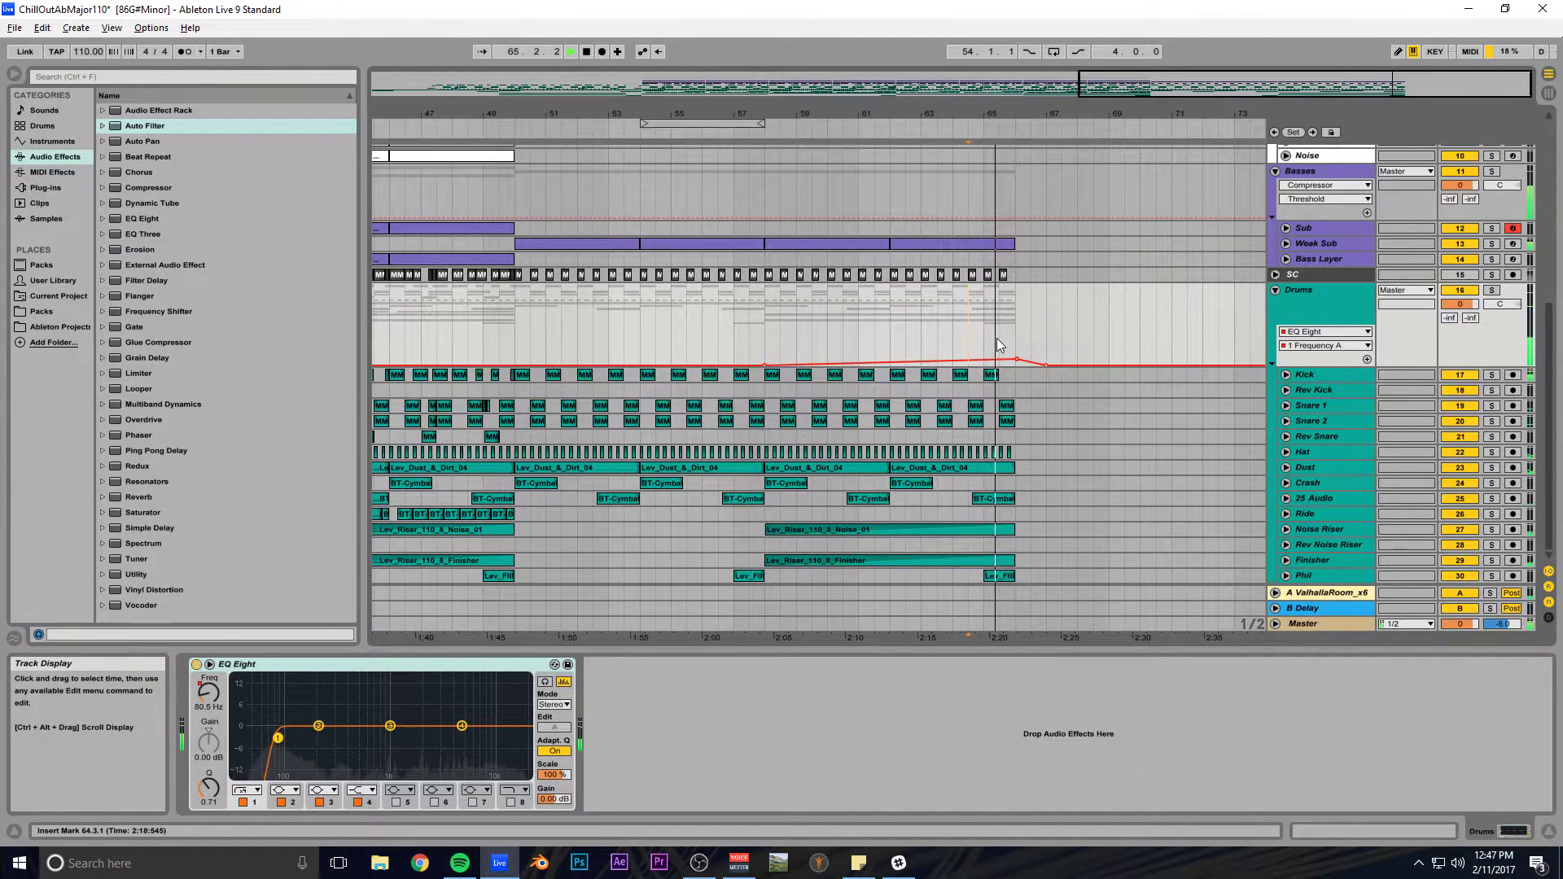
drag(867, 362, 867, 366)
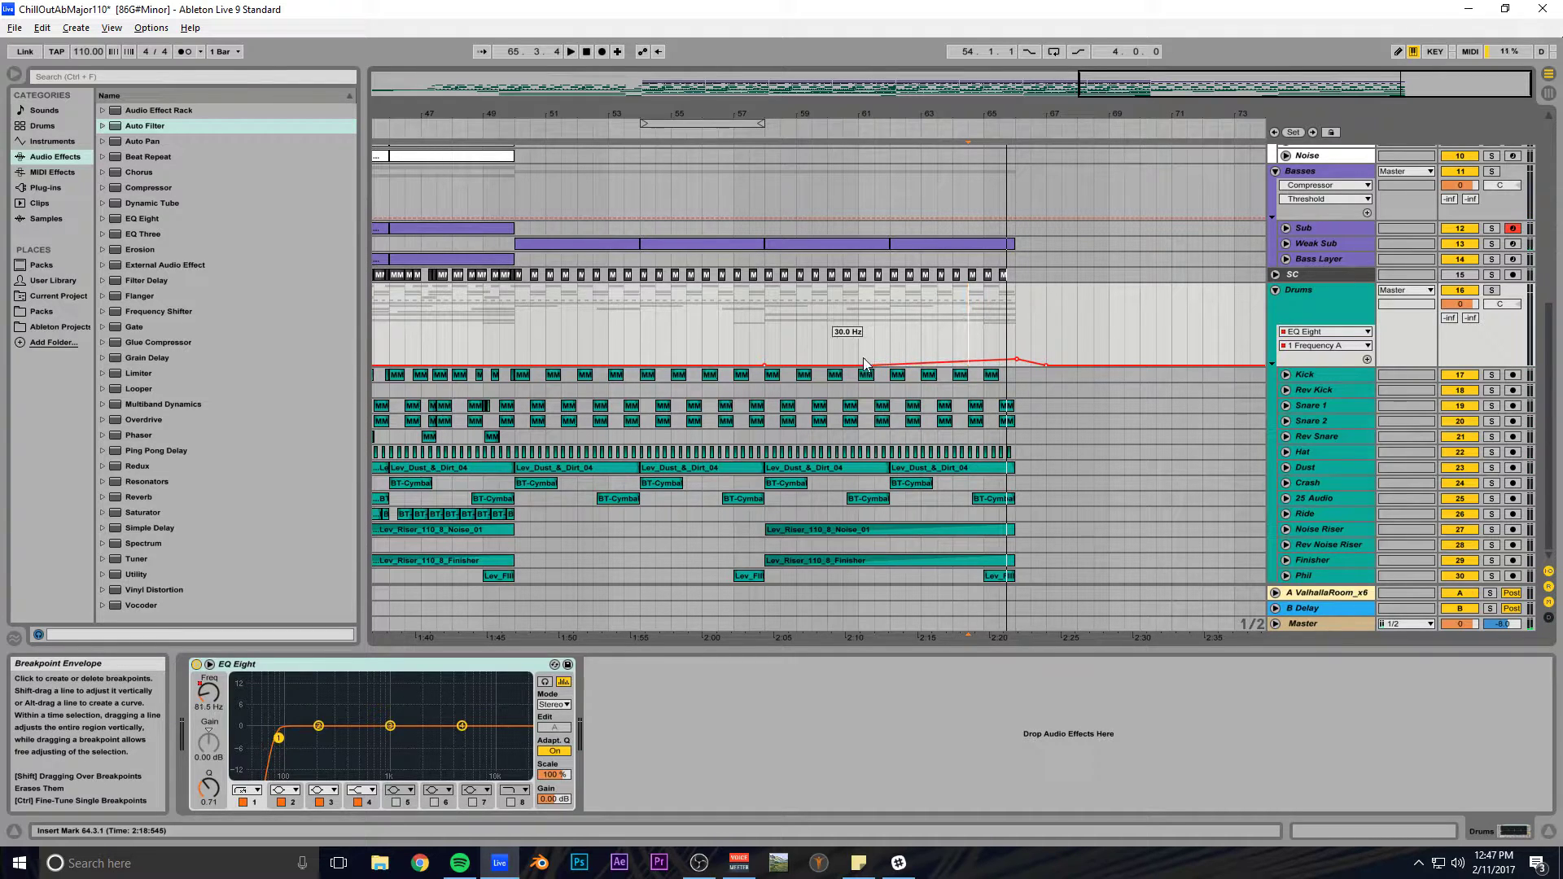
click(853, 336)
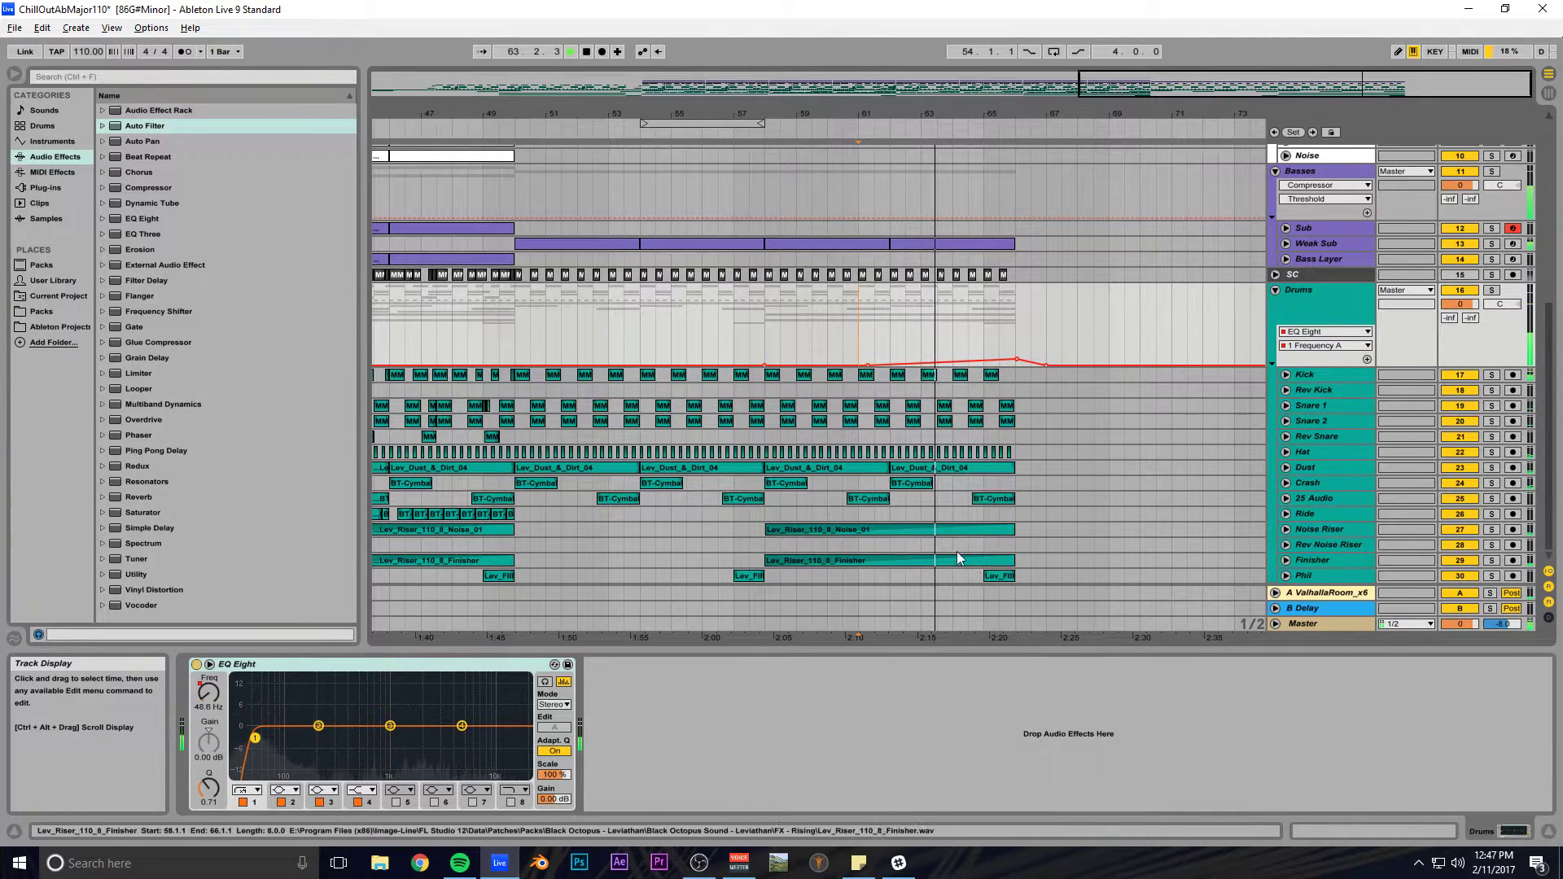
Stop playback and set the gain of the Noise Riser clip at bar 58 to 0.00 dB.
click(954, 530)
key(space)
click(1378, 826)
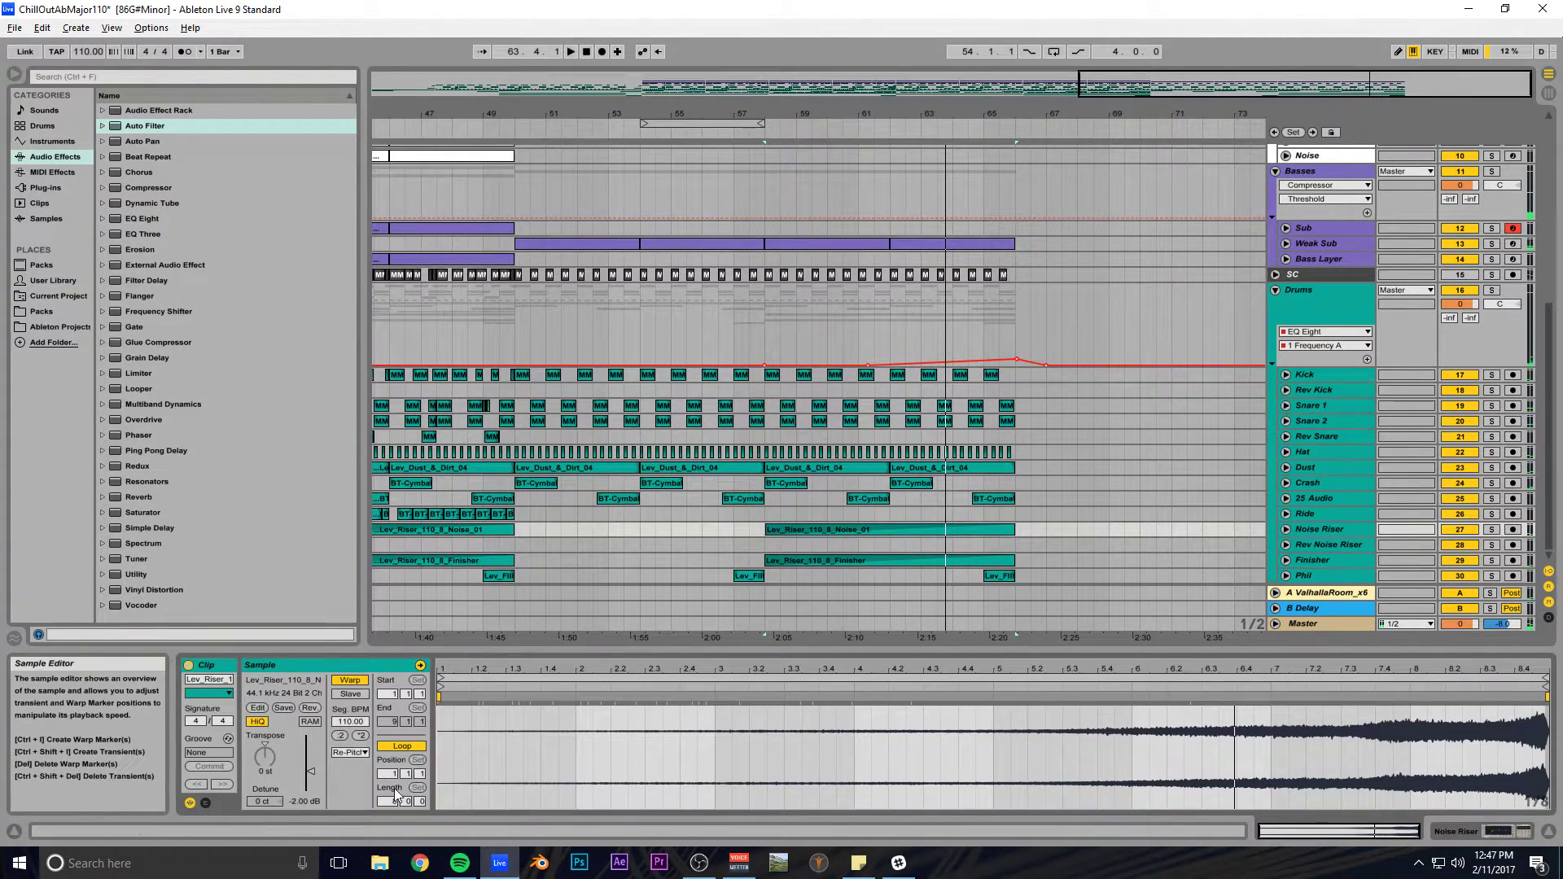
drag(311, 771, 310, 769)
Play the arrangement from bar 58 past bar 66 and save the set.
key(space)
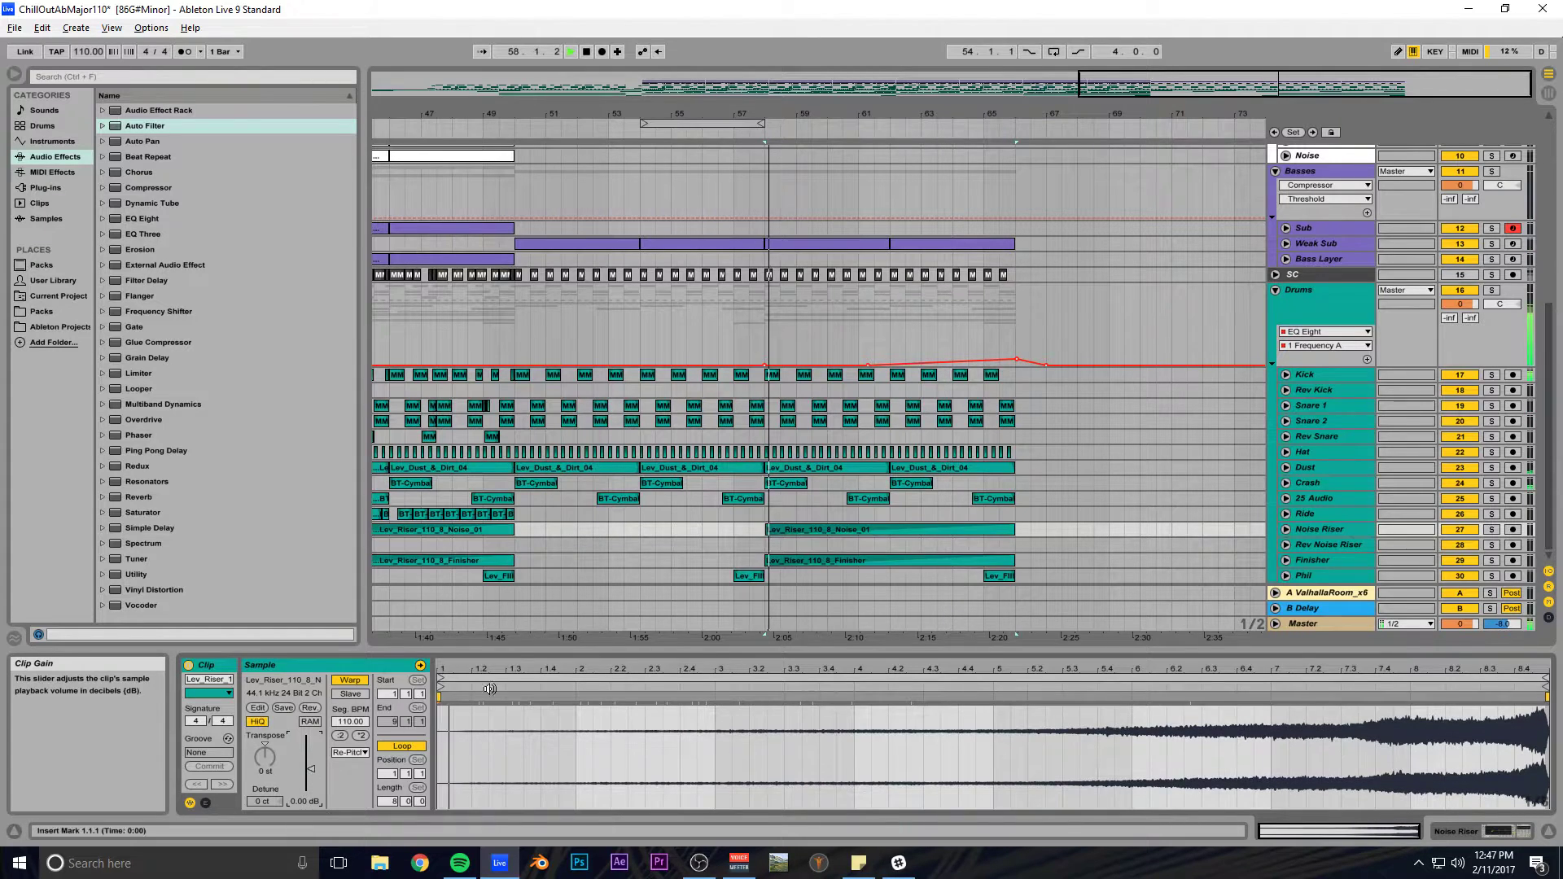
key(ctrl+s)
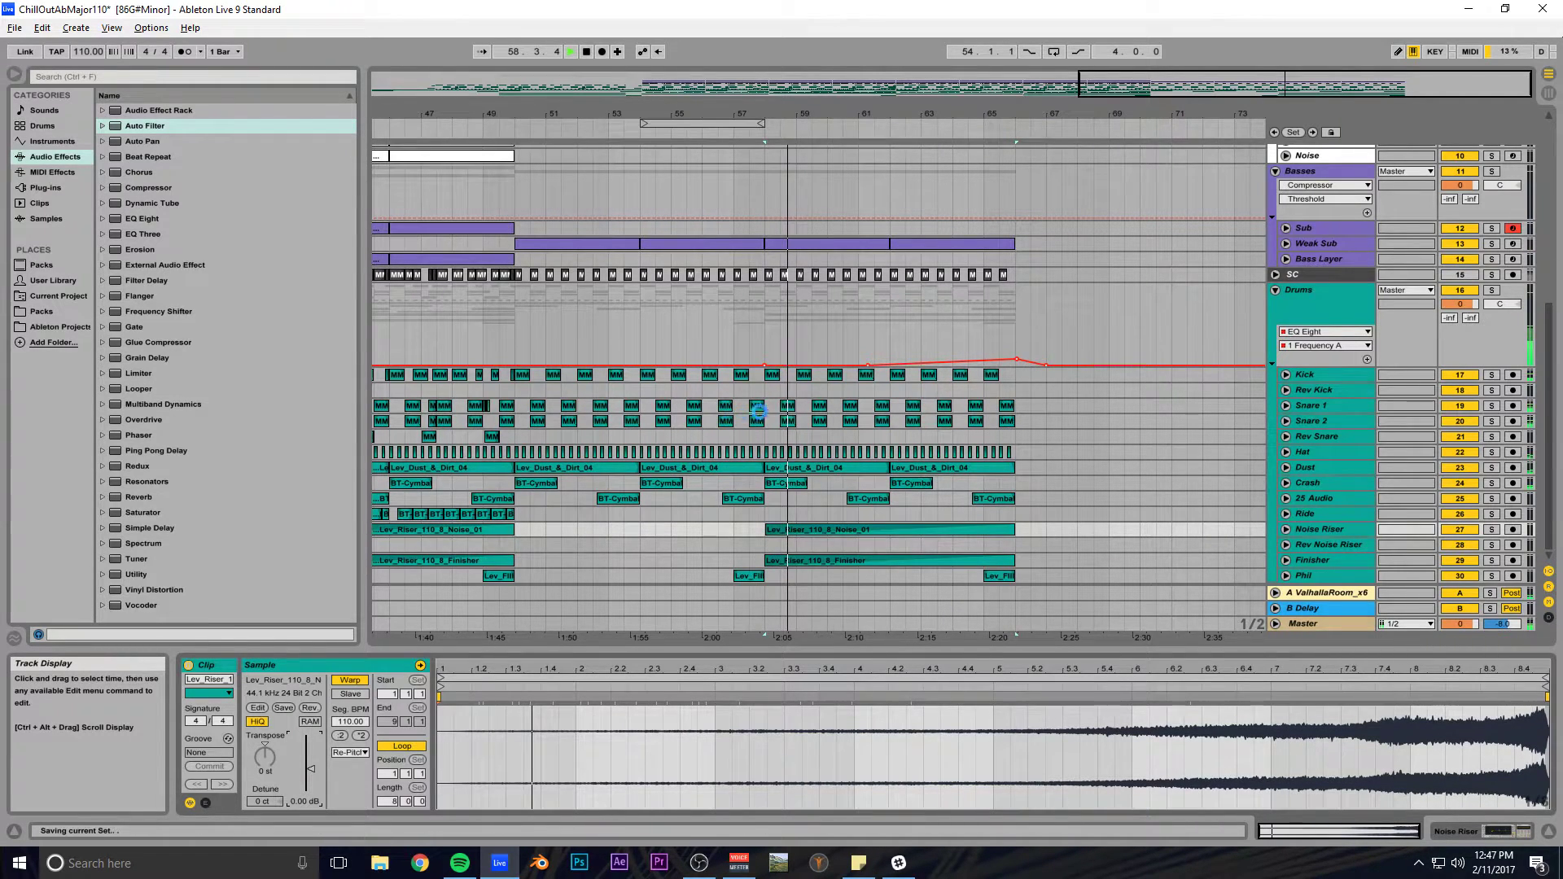
scroll(920, 440, up, 5)
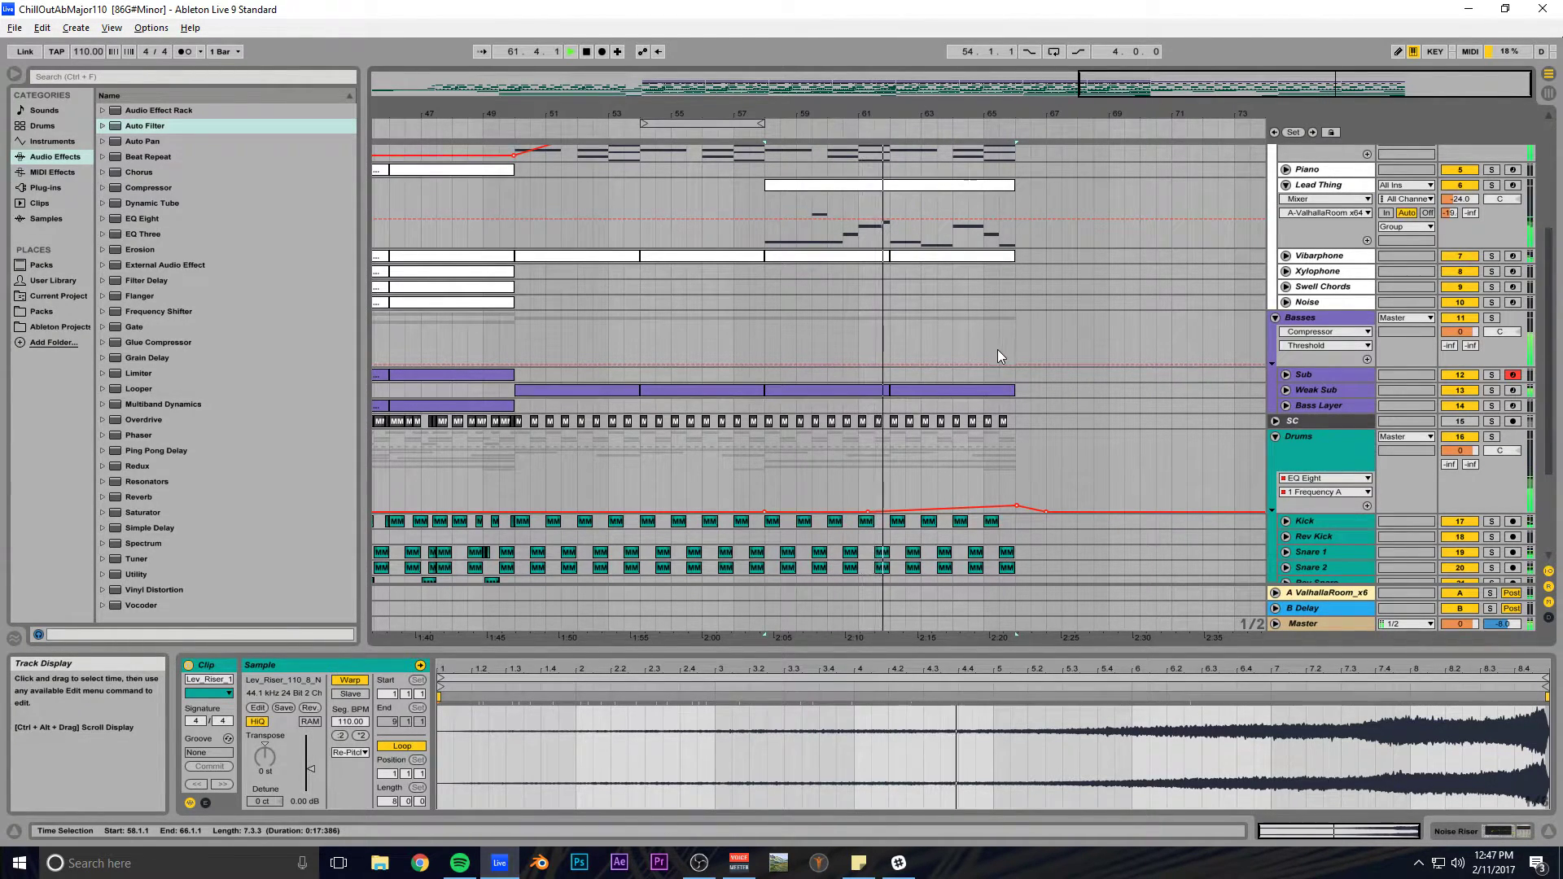
scroll(1042, 370, down, 3)
scroll(1050, 362, down, 2)
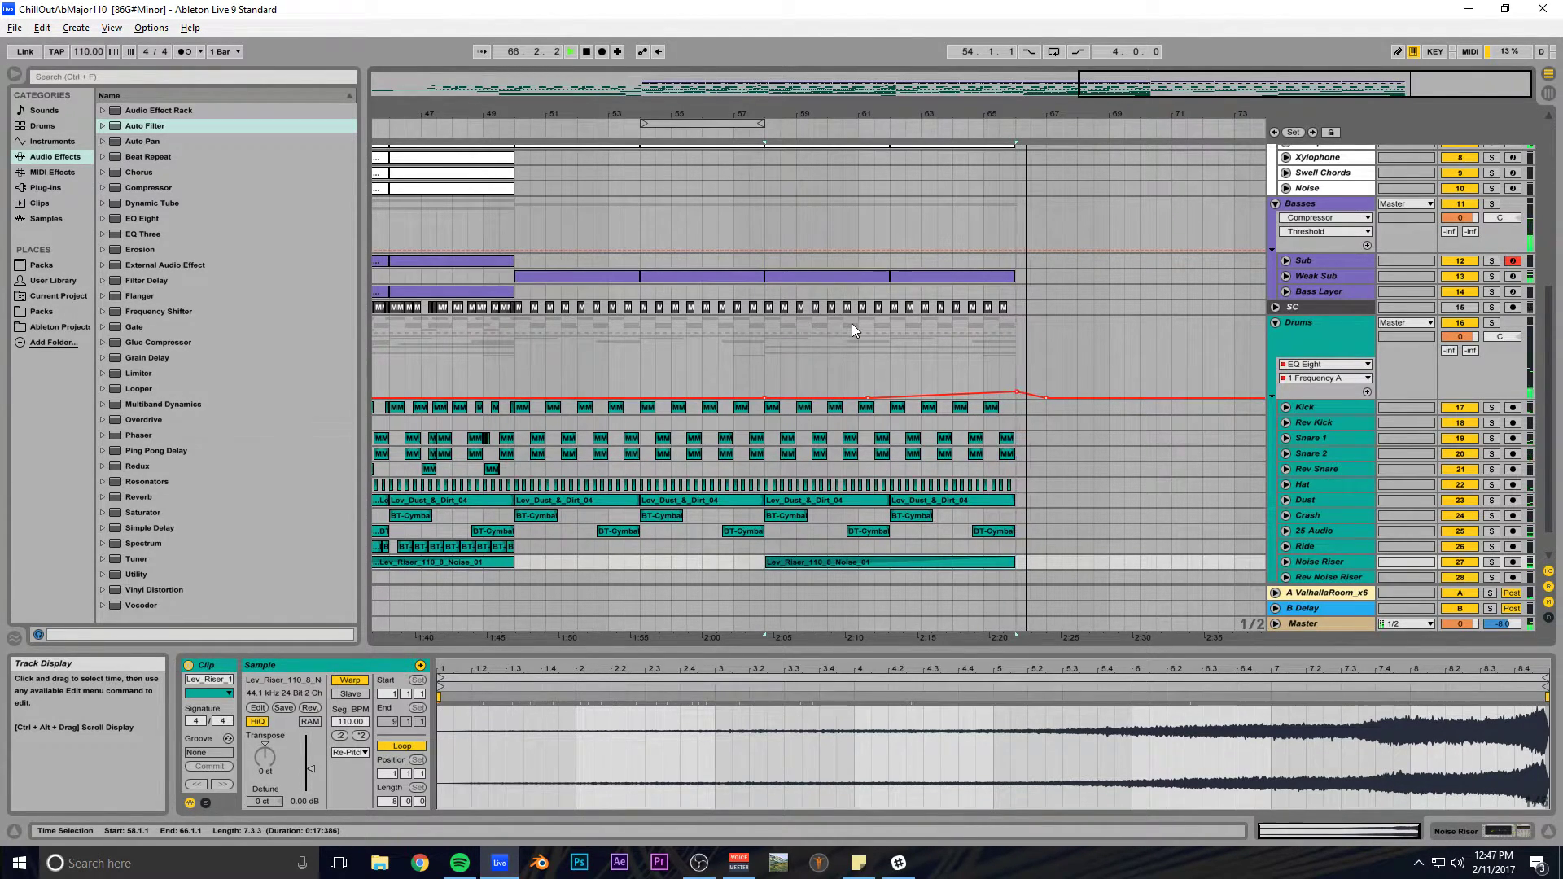
scroll(864, 326, down, 1)
key(space)
Automate the Arp track's Ping Pong Delay Feedback to rise from bar 64 to a peak at bar 66 and return by bar 67.
drag(1179, 80, 1327, 126)
scroll(886, 266, up, 3)
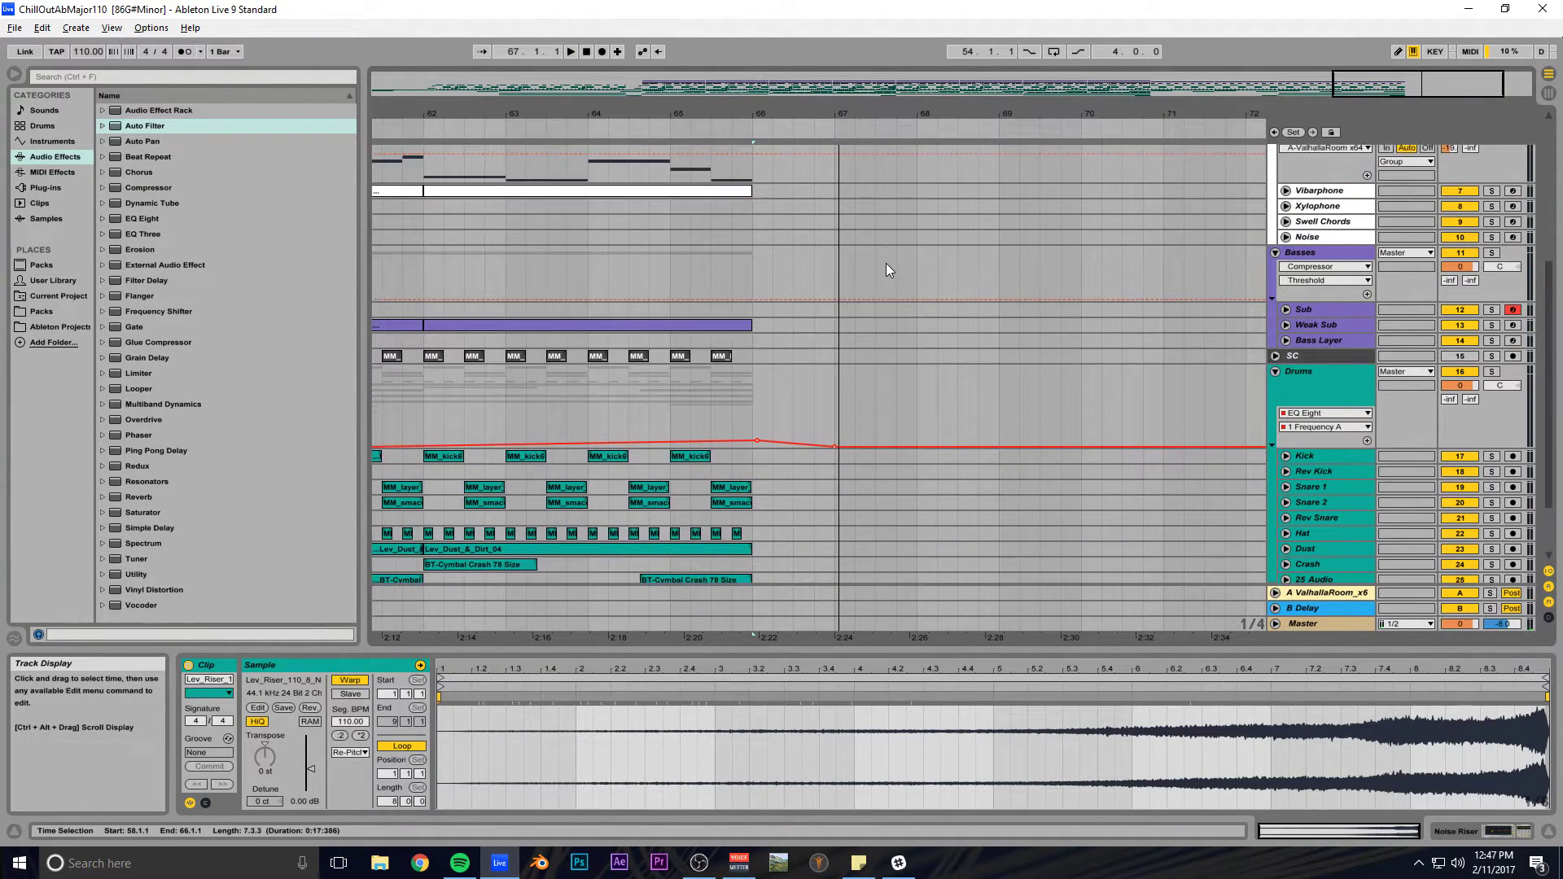
scroll(854, 266, up, 1)
click(1327, 295)
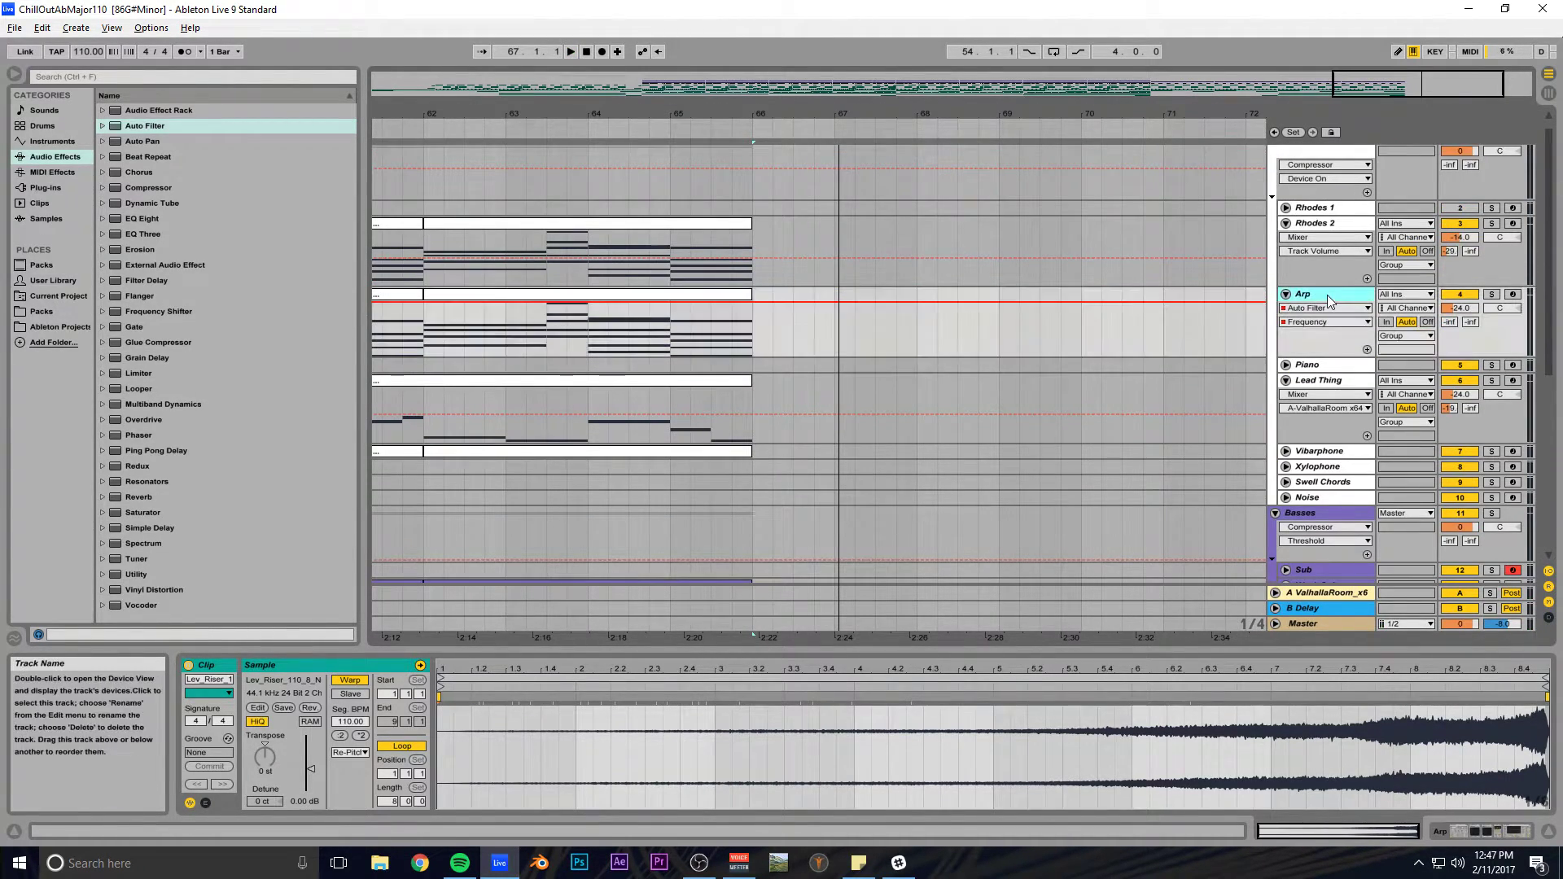
click(1488, 837)
click(705, 789)
click(836, 330)
click(588, 330)
drag(753, 330, 752, 310)
Play the Arp feedback automation from bar 64 and save the set.
click(598, 313)
key(space)
key(ctrl+s)
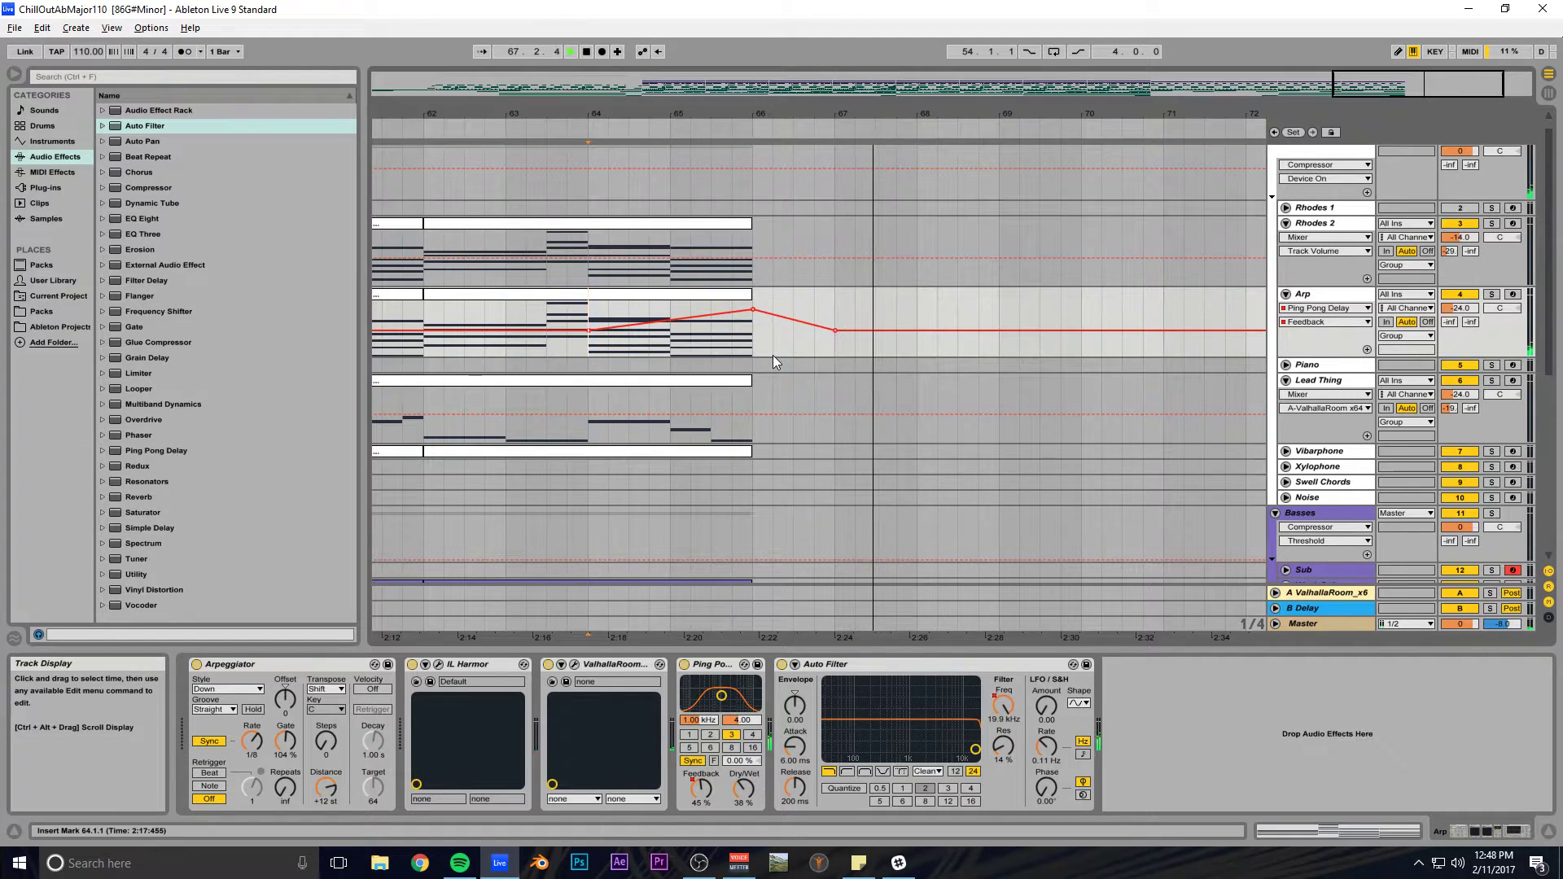
scroll(770, 404, down, 3)
scroll(770, 404, up, 4)
Copy the Vibarphone and Xylophone material from 17.1.1 to 17.3 and paste it at bar 66.
drag(1421, 84, 456, 149)
click(886, 481)
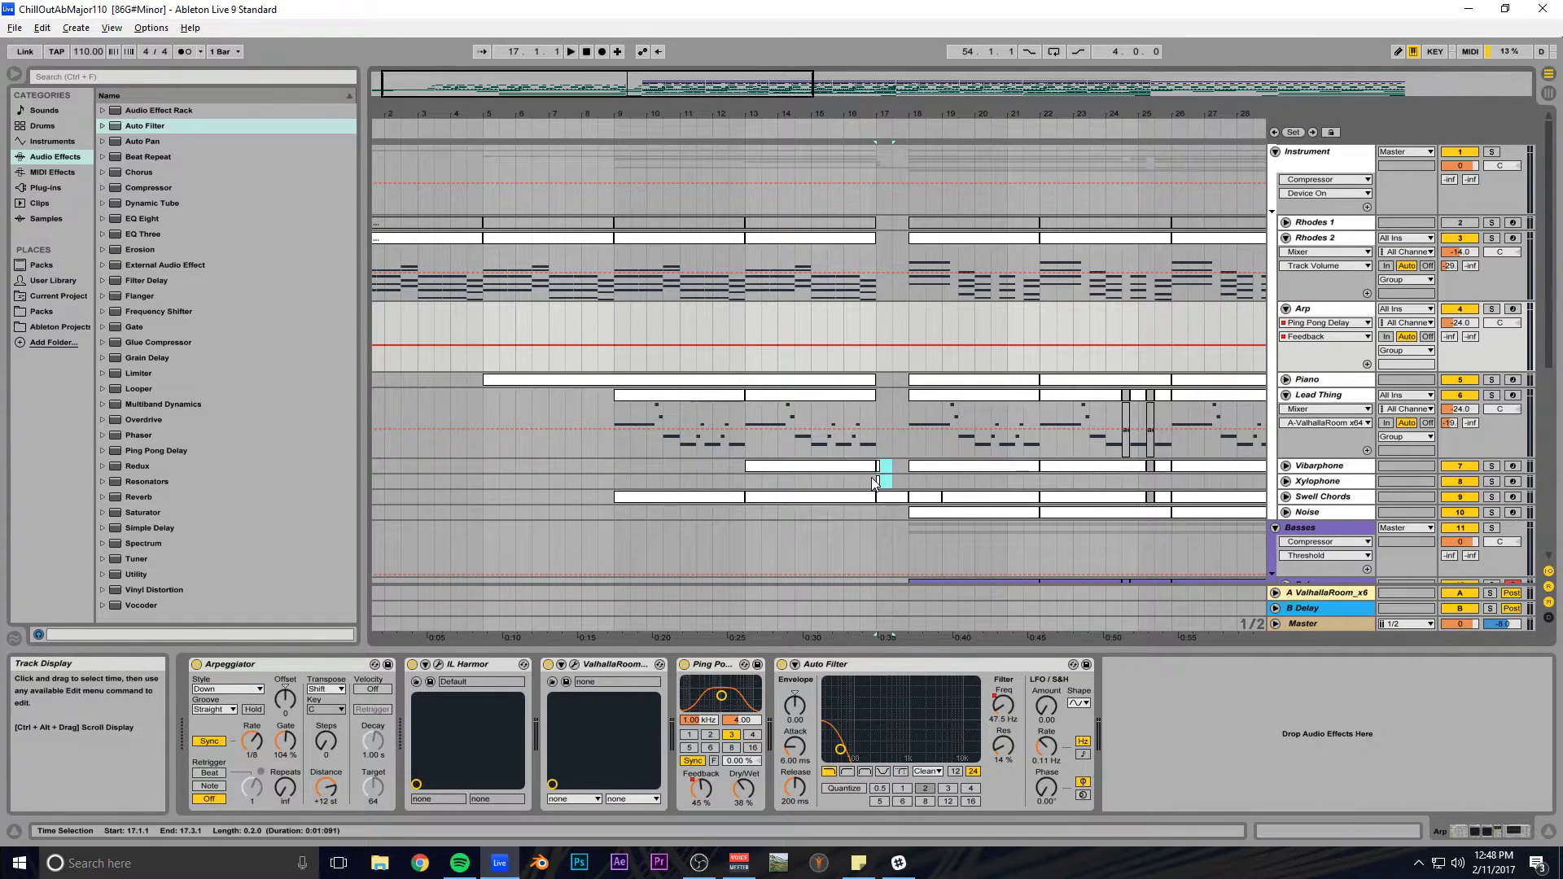
drag(682, 83, 1335, 165)
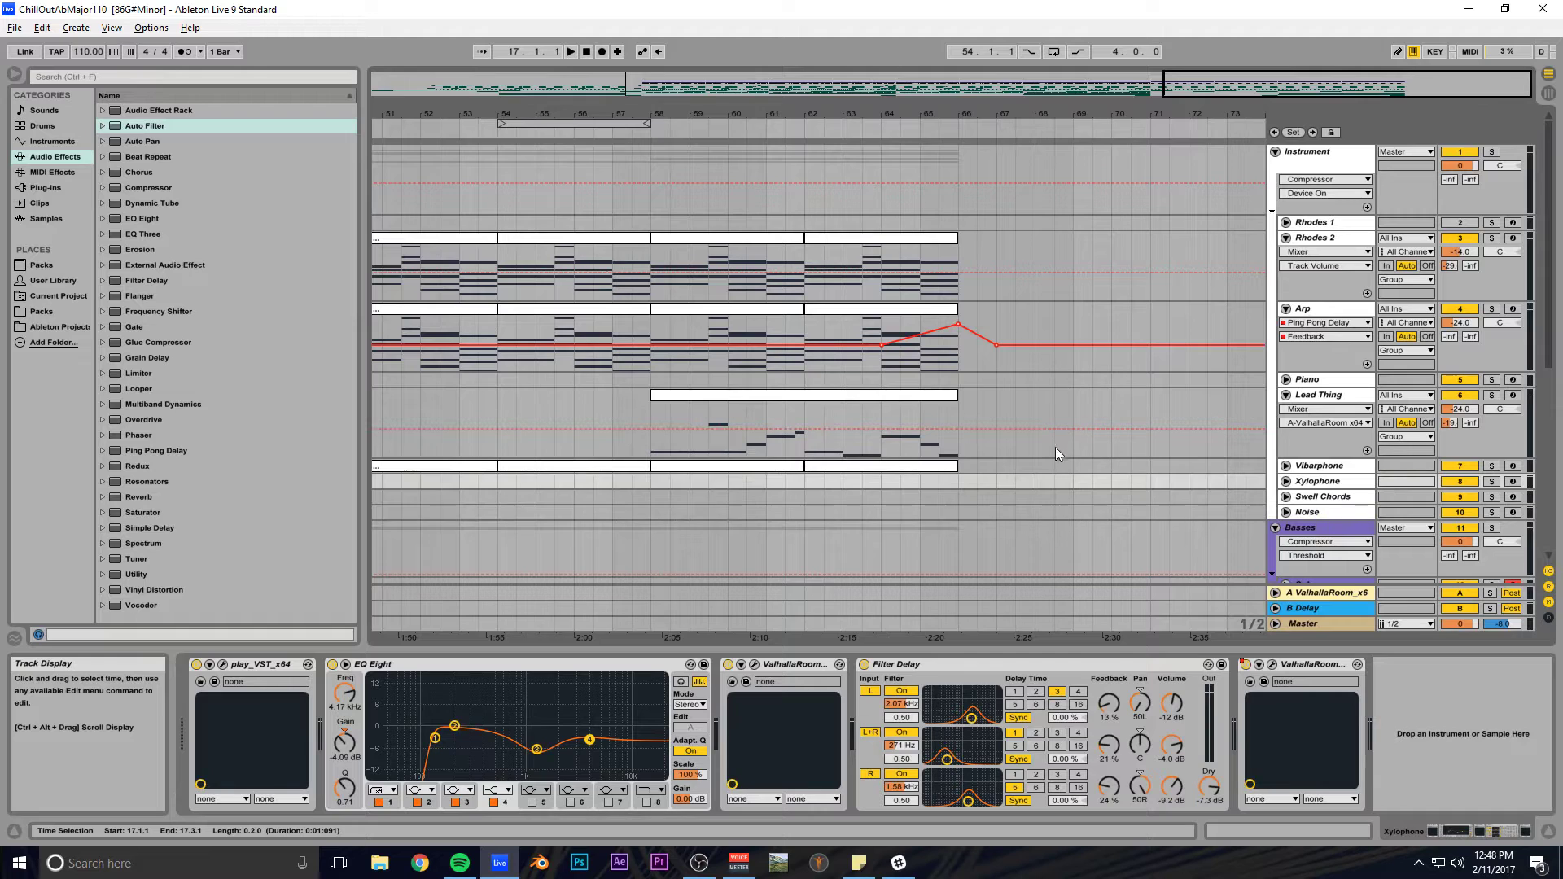
click(968, 466)
click(964, 465)
key(ctrl+v)
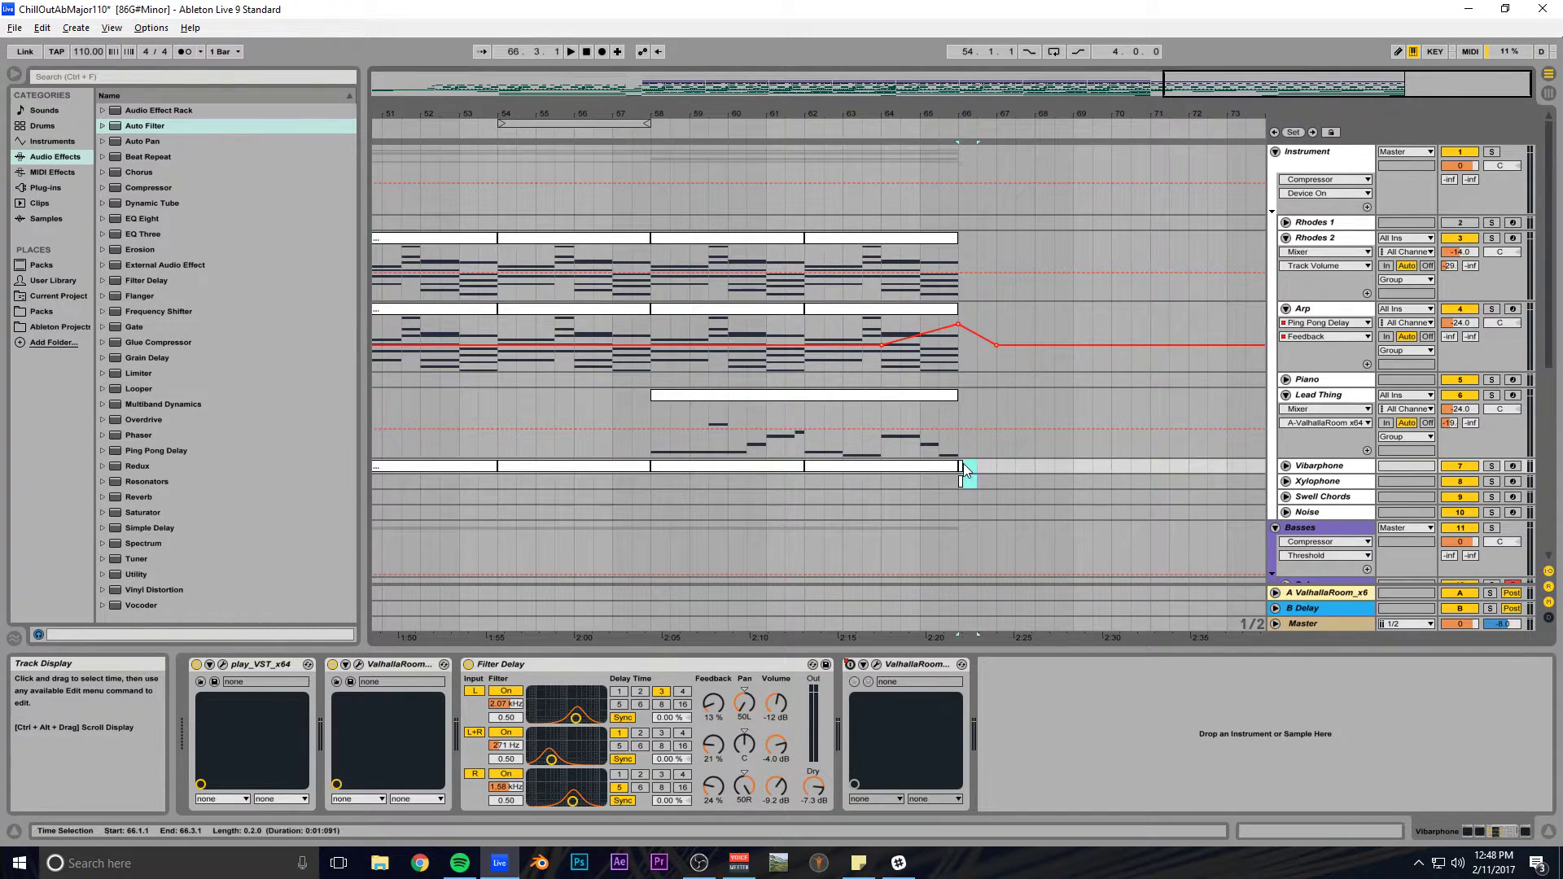
Play the pasted notes from bar 66 and unfold the Vibarphone track to show its ValhallaRoom Device On automation.
click(963, 447)
key(space)
click(1286, 467)
click(1317, 466)
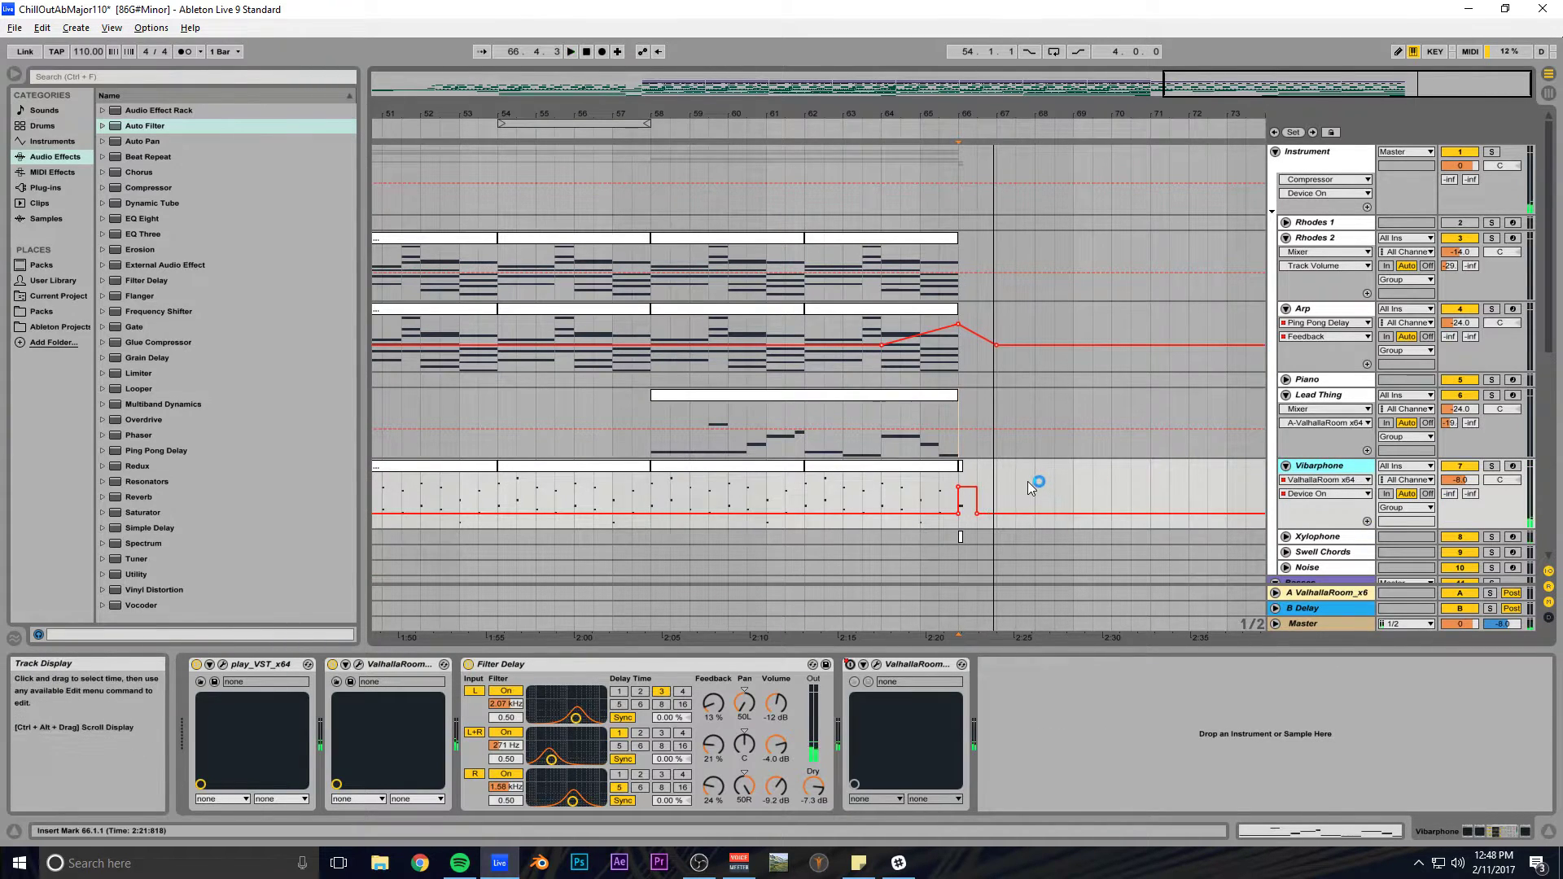
key(space)
key(space)
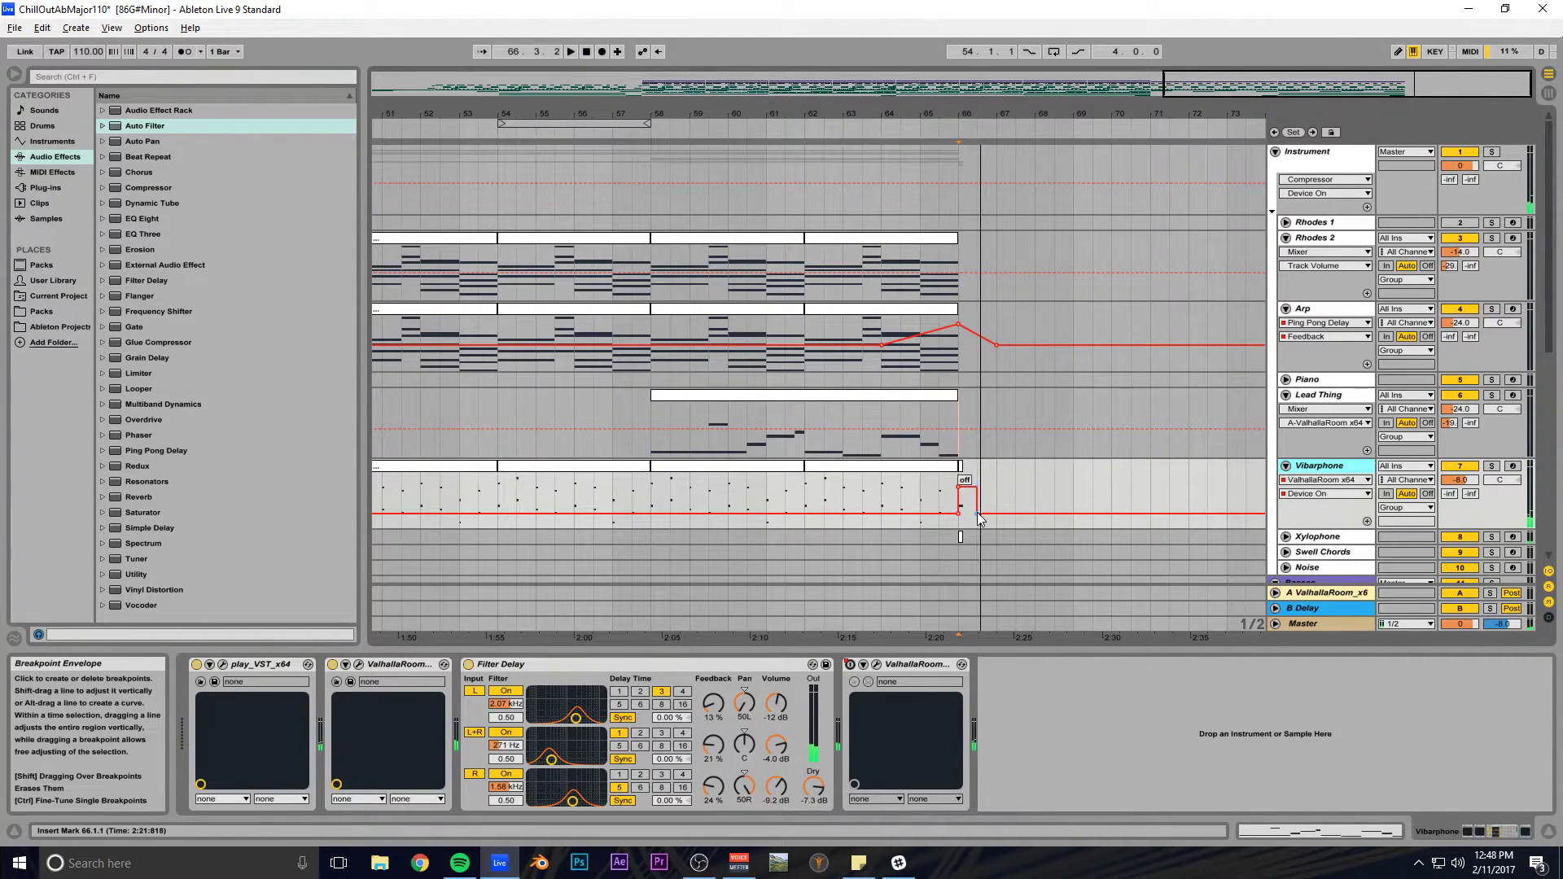
Play from bar 65 and extend the Vibarphone's ValhallaRoom Device On automation to bar 67.
click(920, 486)
key(space)
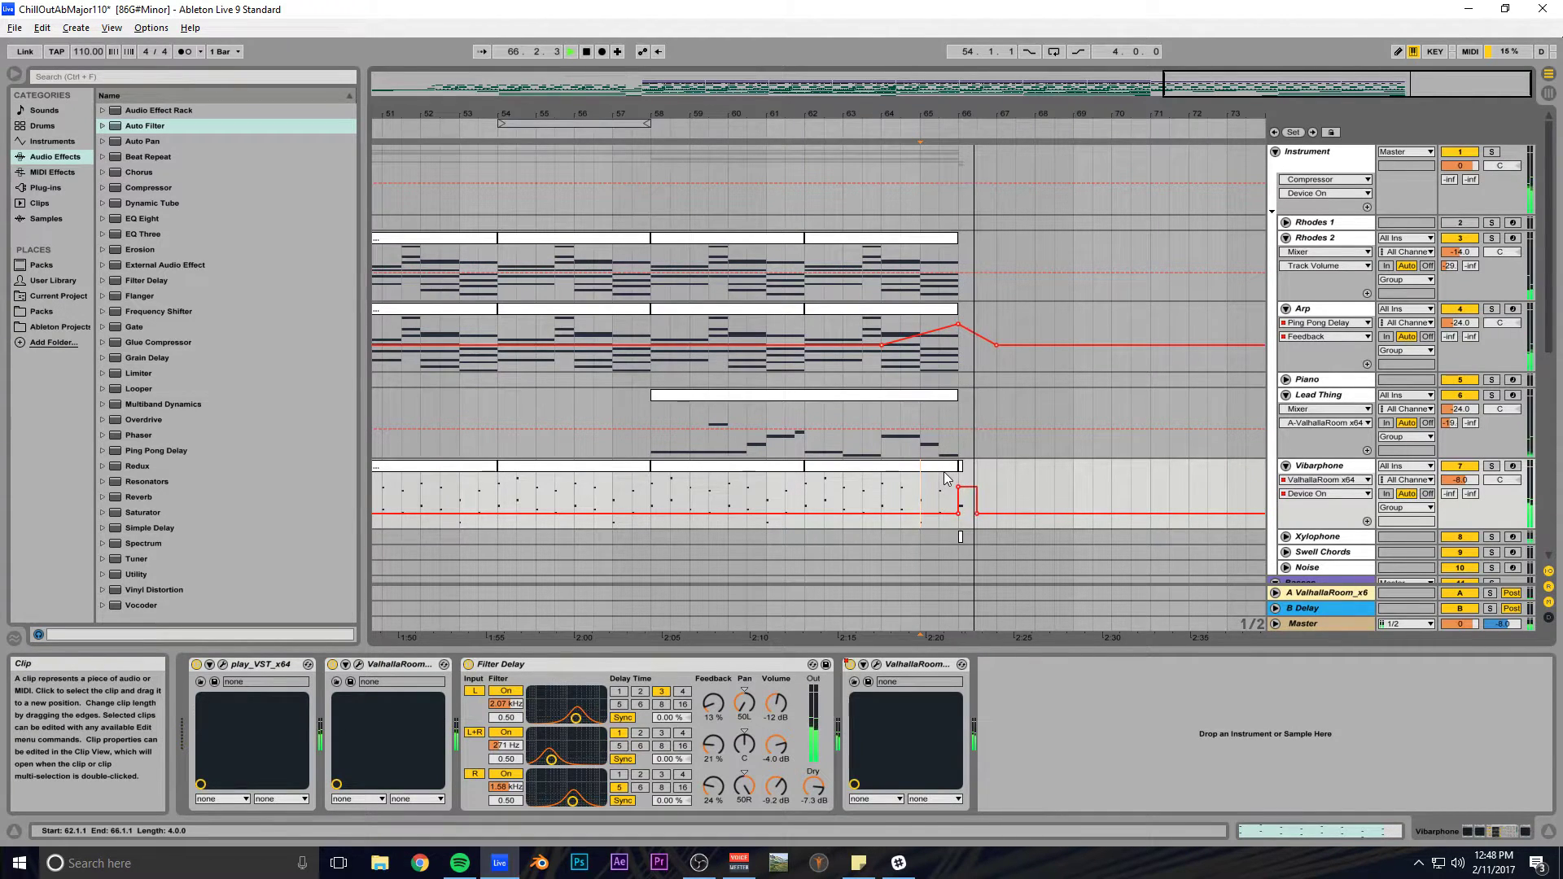
scroll(1029, 473, down, 3)
scroll(1024, 465, up, 2)
drag(1237, 81, 1383, 150)
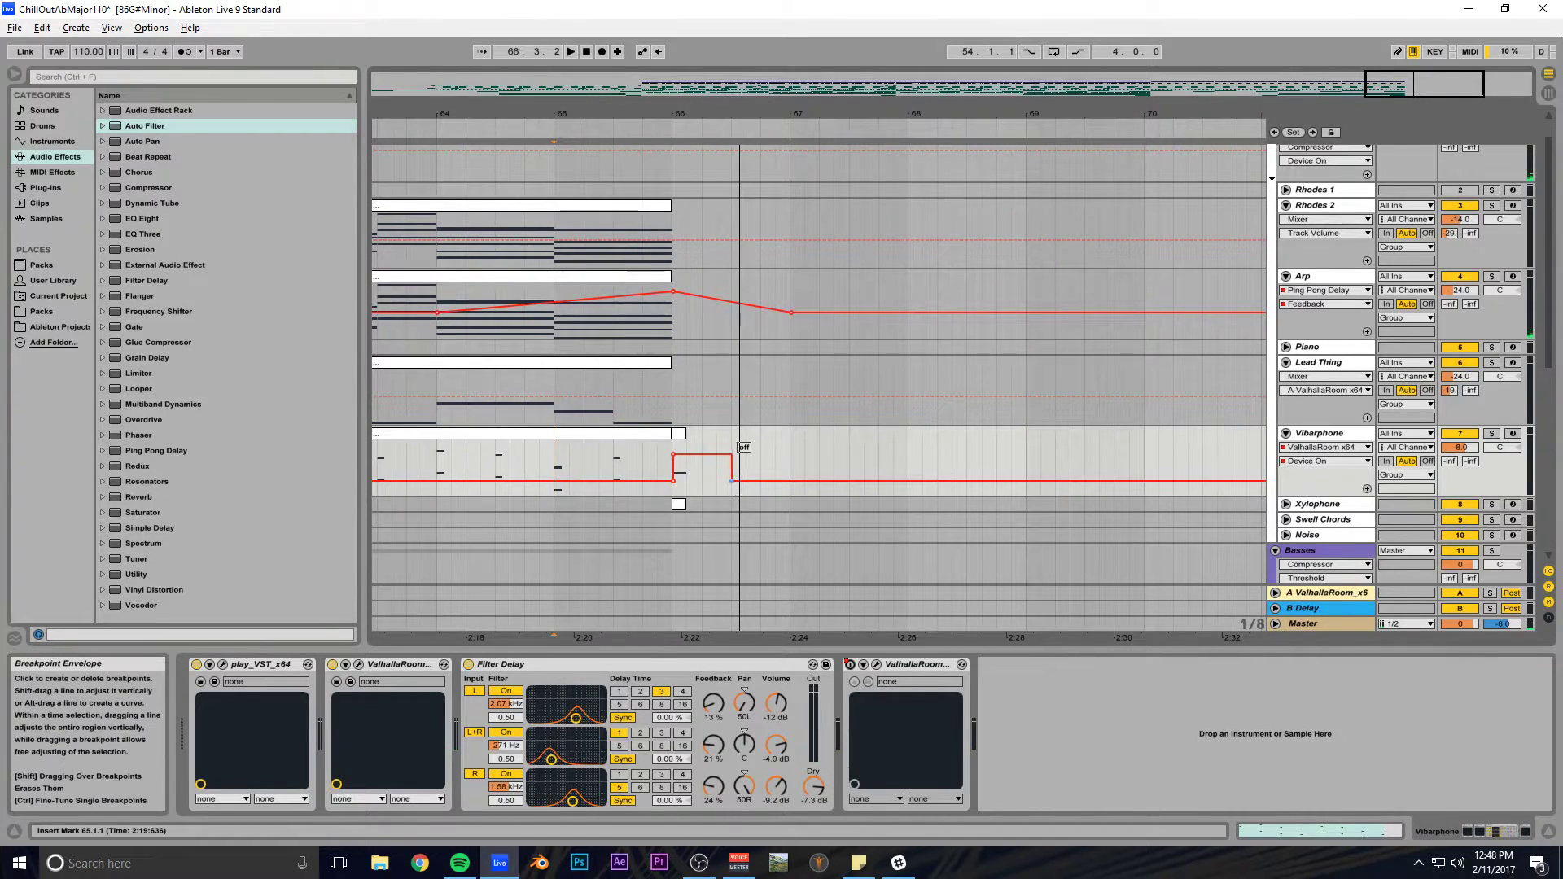
Extend the Xylophone's ValhallaRoom Device On automation to bar 67 and save the set.
click(955, 502)
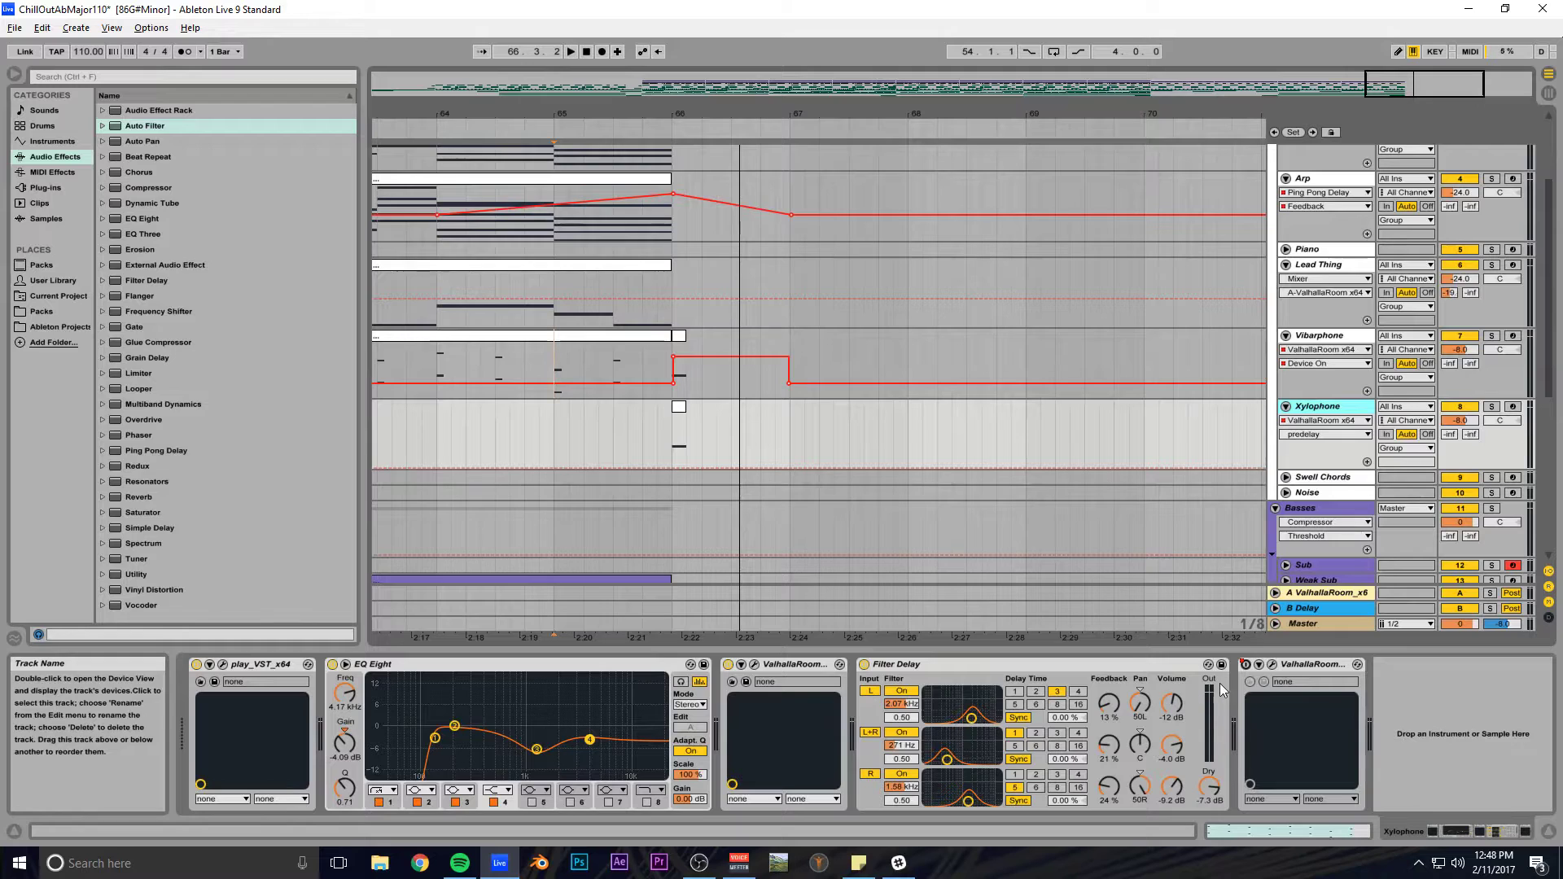
click(1246, 665)
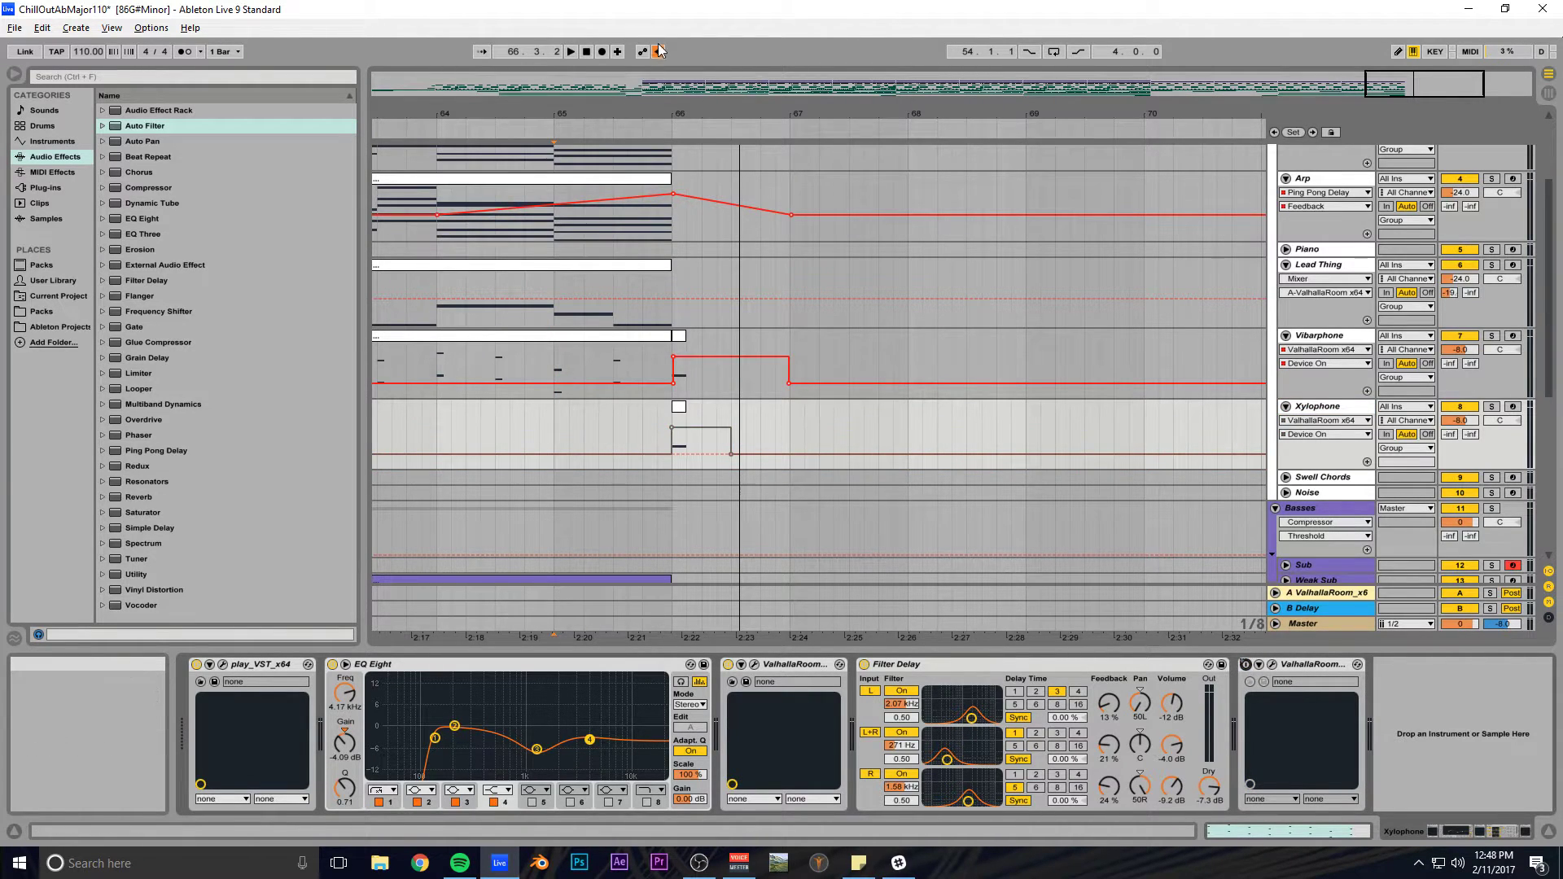
drag(731, 454, 790, 453)
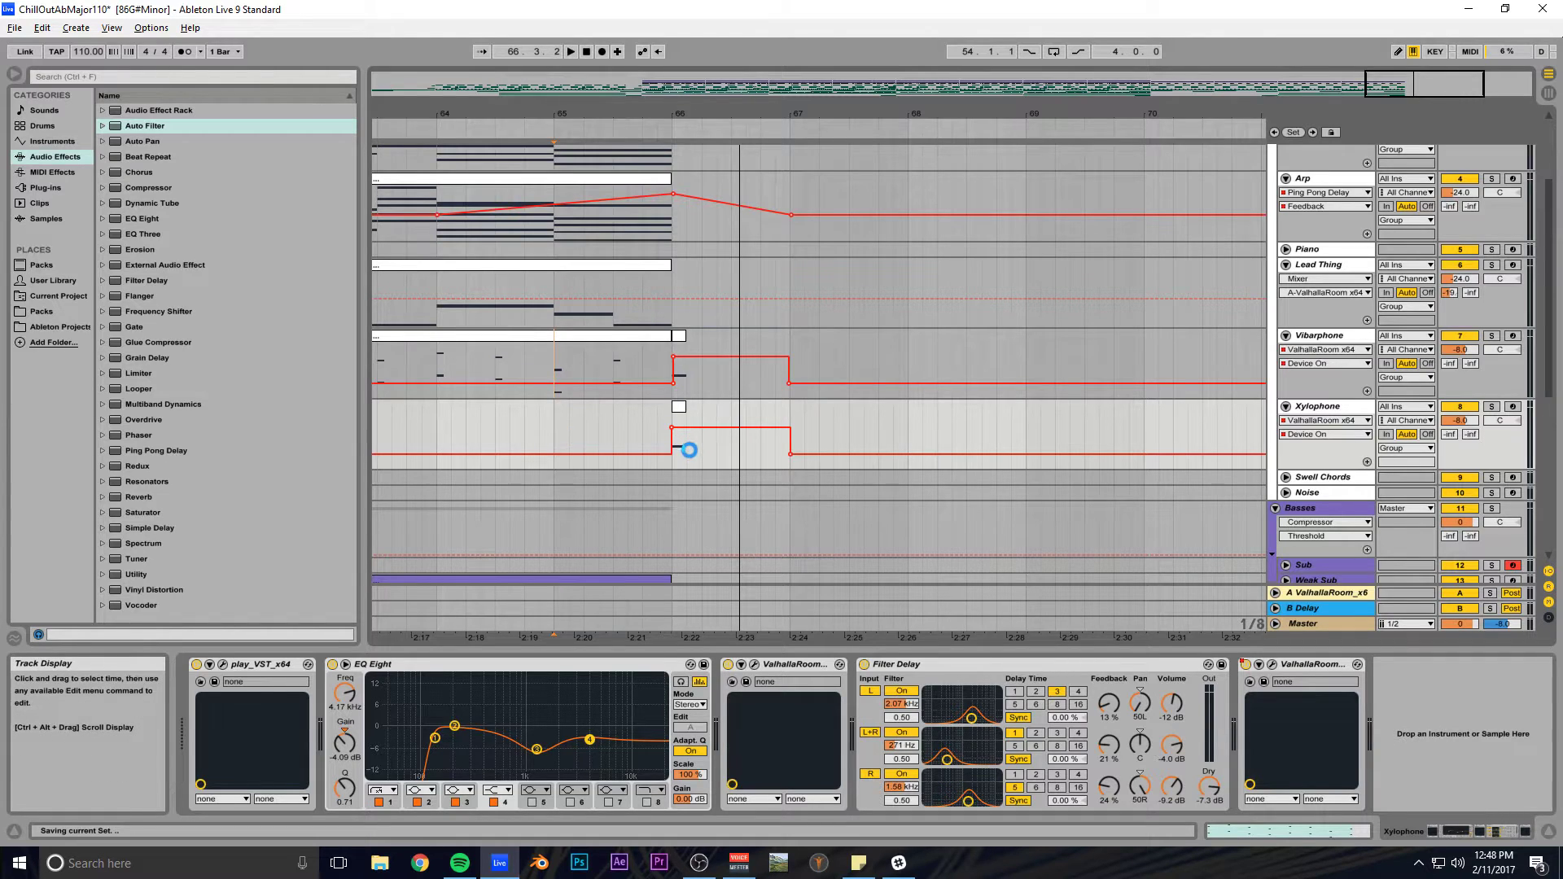
Add a one-bar copy of the reversed BT-Cymbal Crash clip on the 25 Audio track from bar 66 to 67.
scroll(684, 451, down, 5)
click(1286, 498)
scroll(1246, 493, down, 2)
click(612, 447)
drag(612, 447, 777, 448)
mouse_move(679, 447)
mouse_down()
mouse_move(790, 446)
mouse_move(672, 444)
mouse_up()
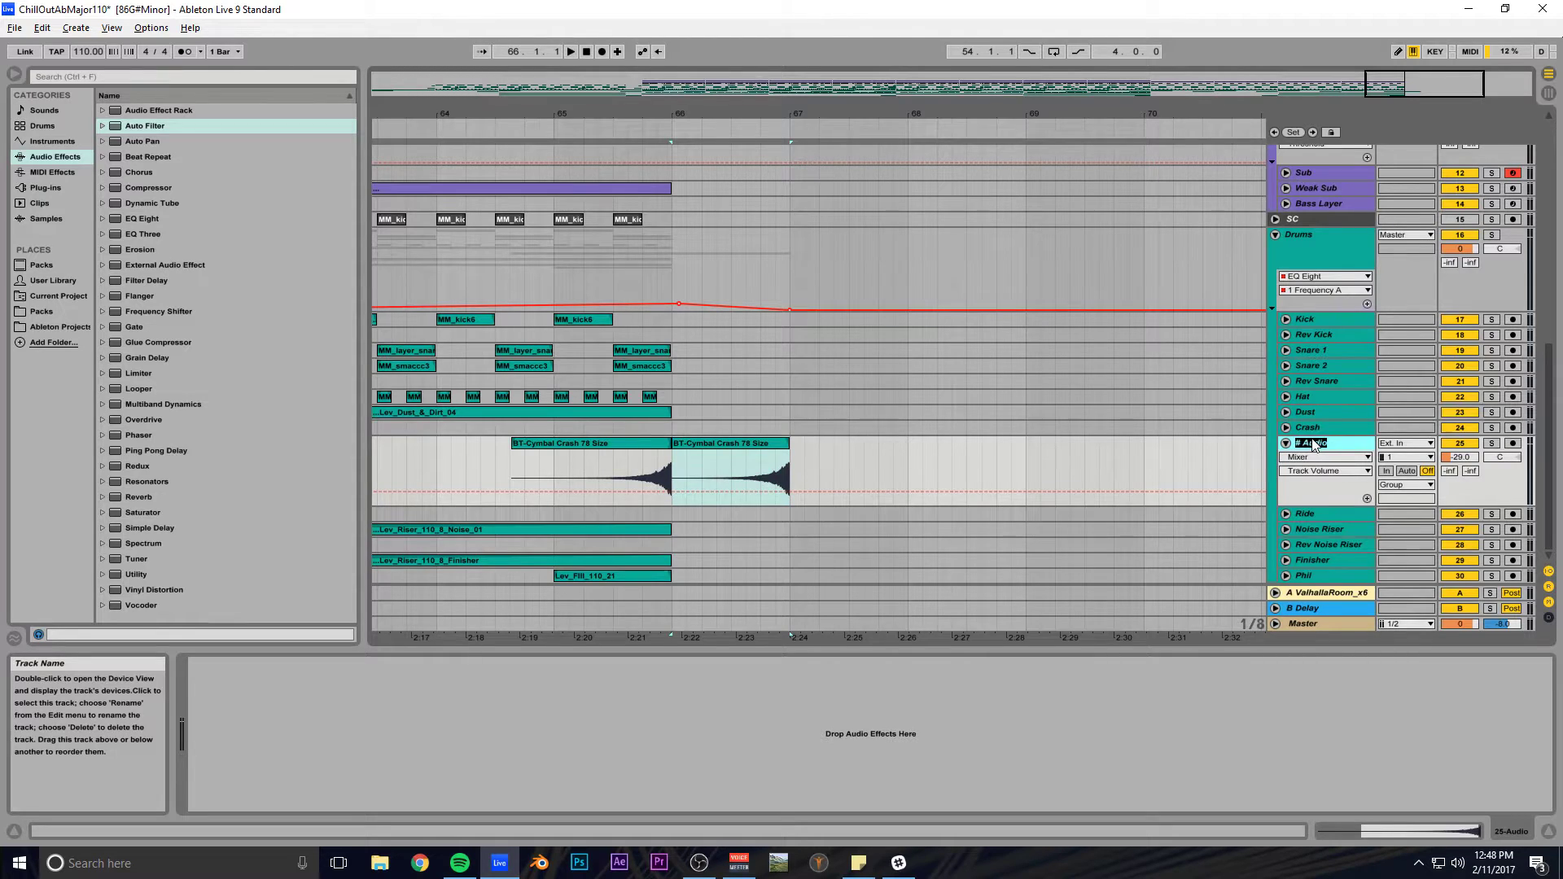
Rename the 25 Audio track as Rev Crash and save the set.
key(Return)
key(ctrl+s)
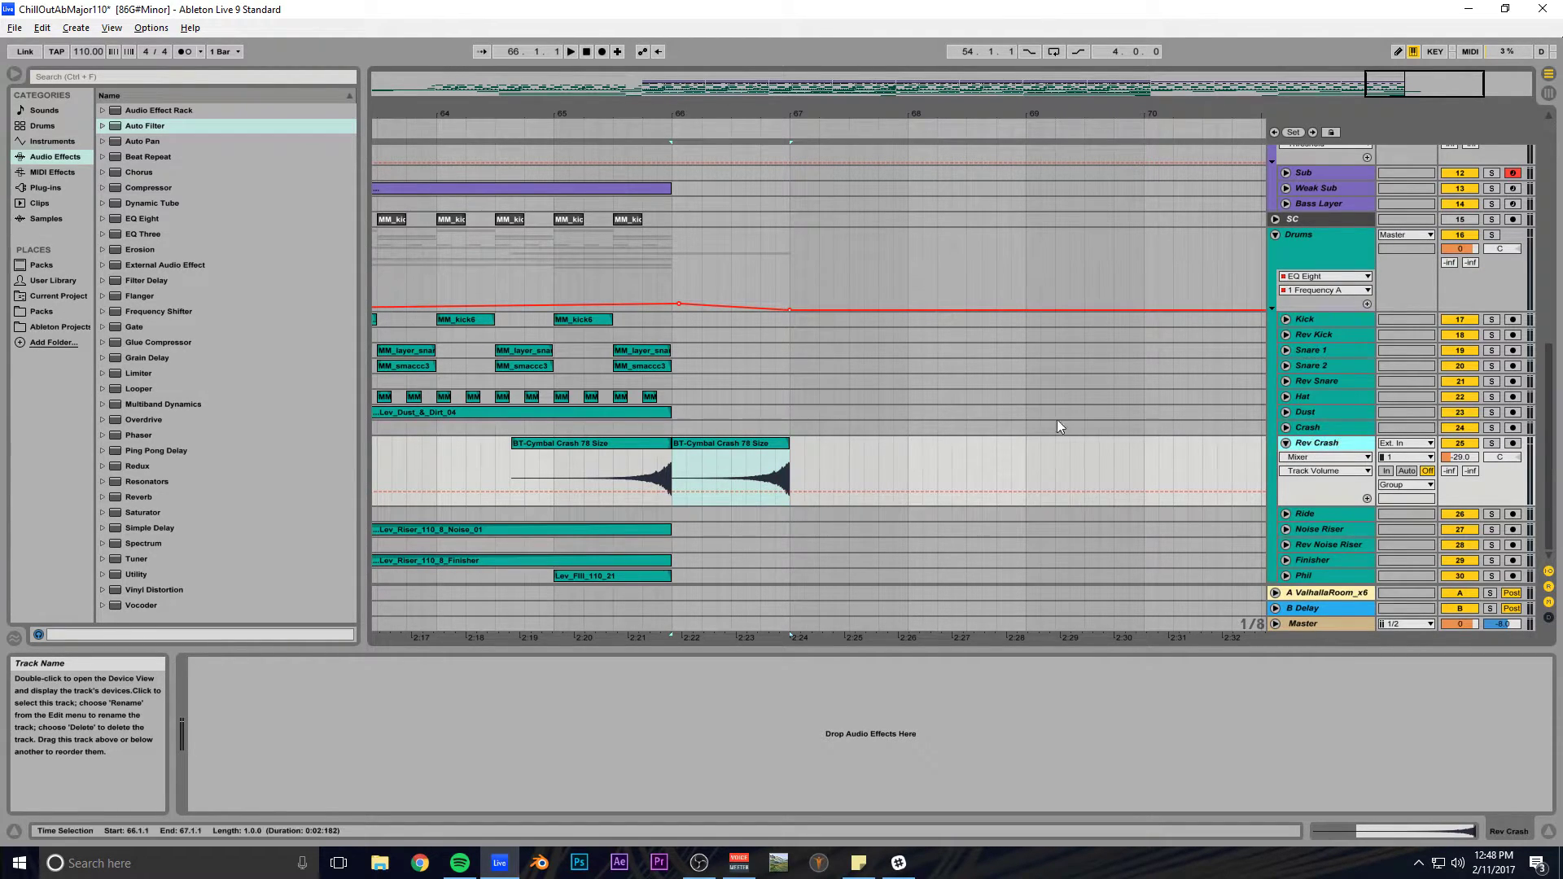
Play the added reversed crash from bar 66.
key(space)
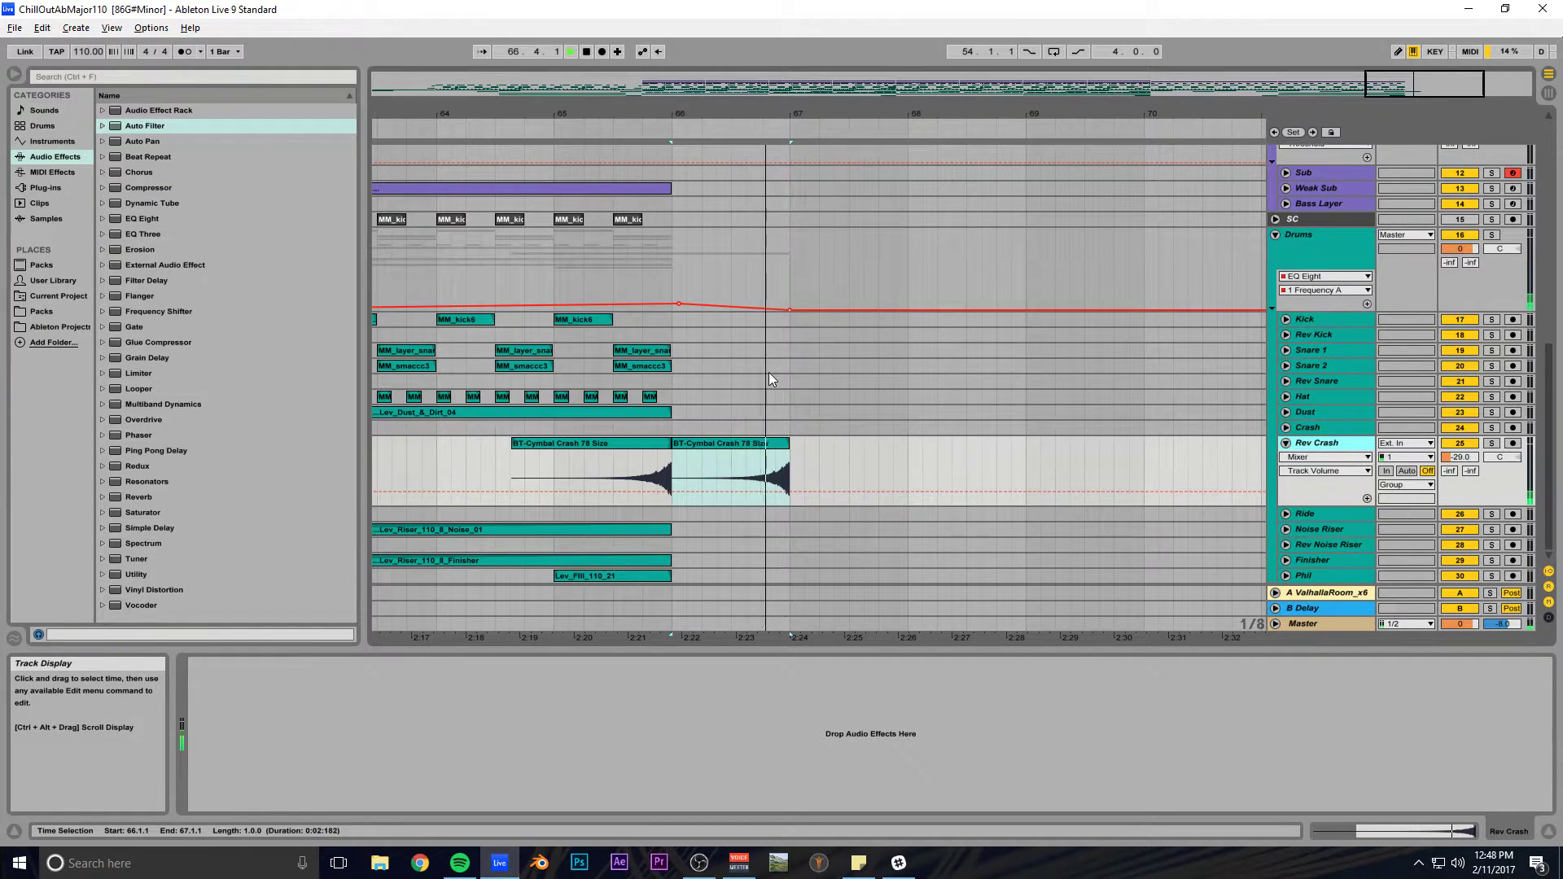
scroll(920, 345, up, 1)
key(space)
scroll(951, 348, down, 1)
Move the Phil track's one-bar fill clip from bar 65 to bar 66, play from bar 65, and save the set.
drag(1424, 84, 1425, 71)
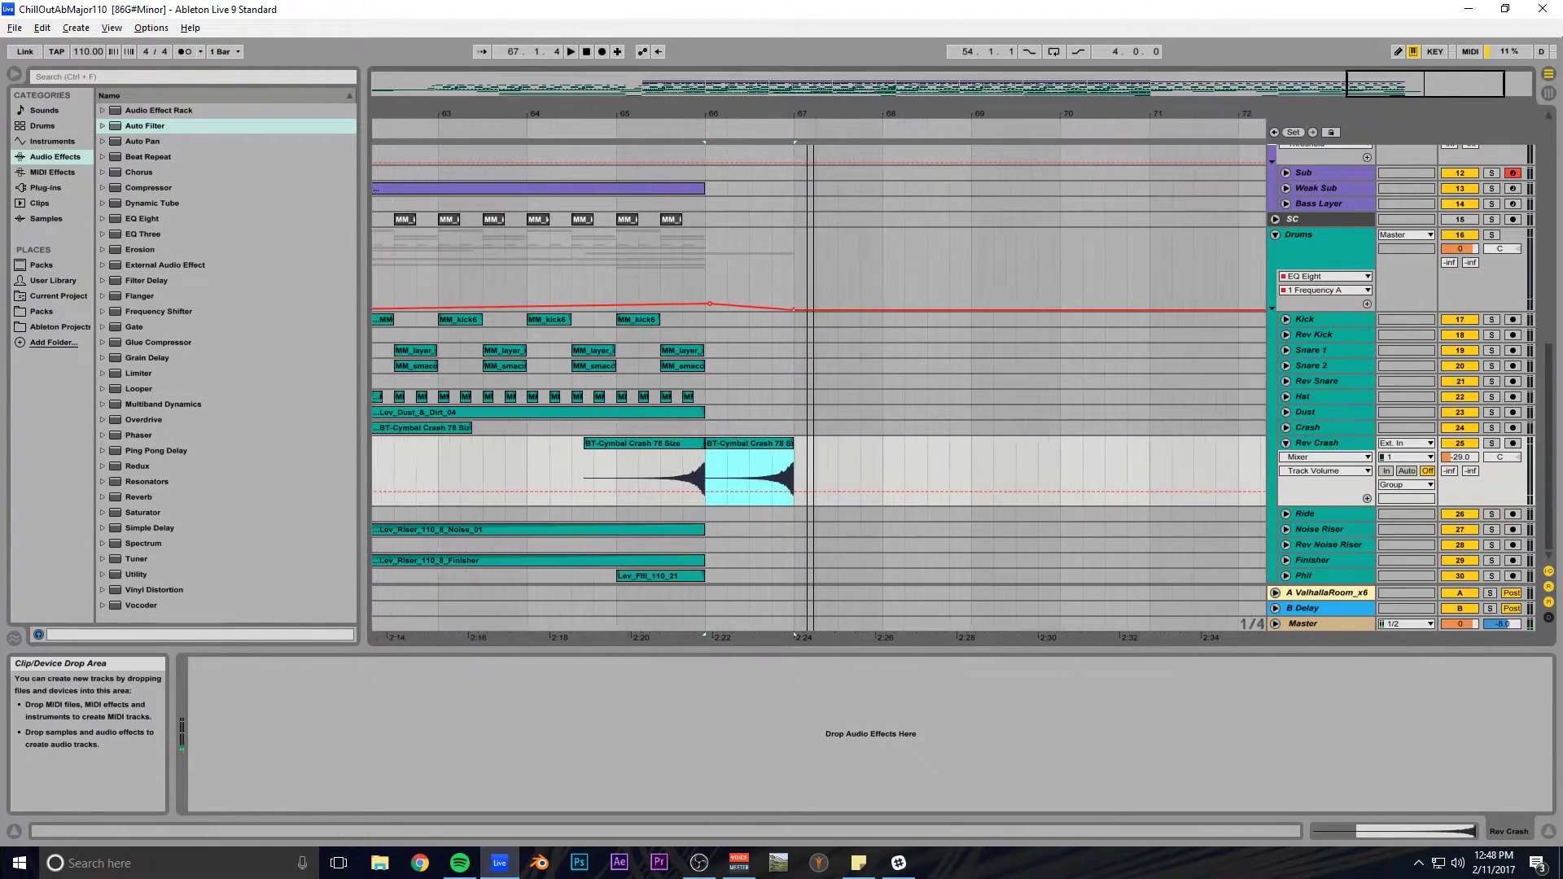
drag(655, 576, 741, 576)
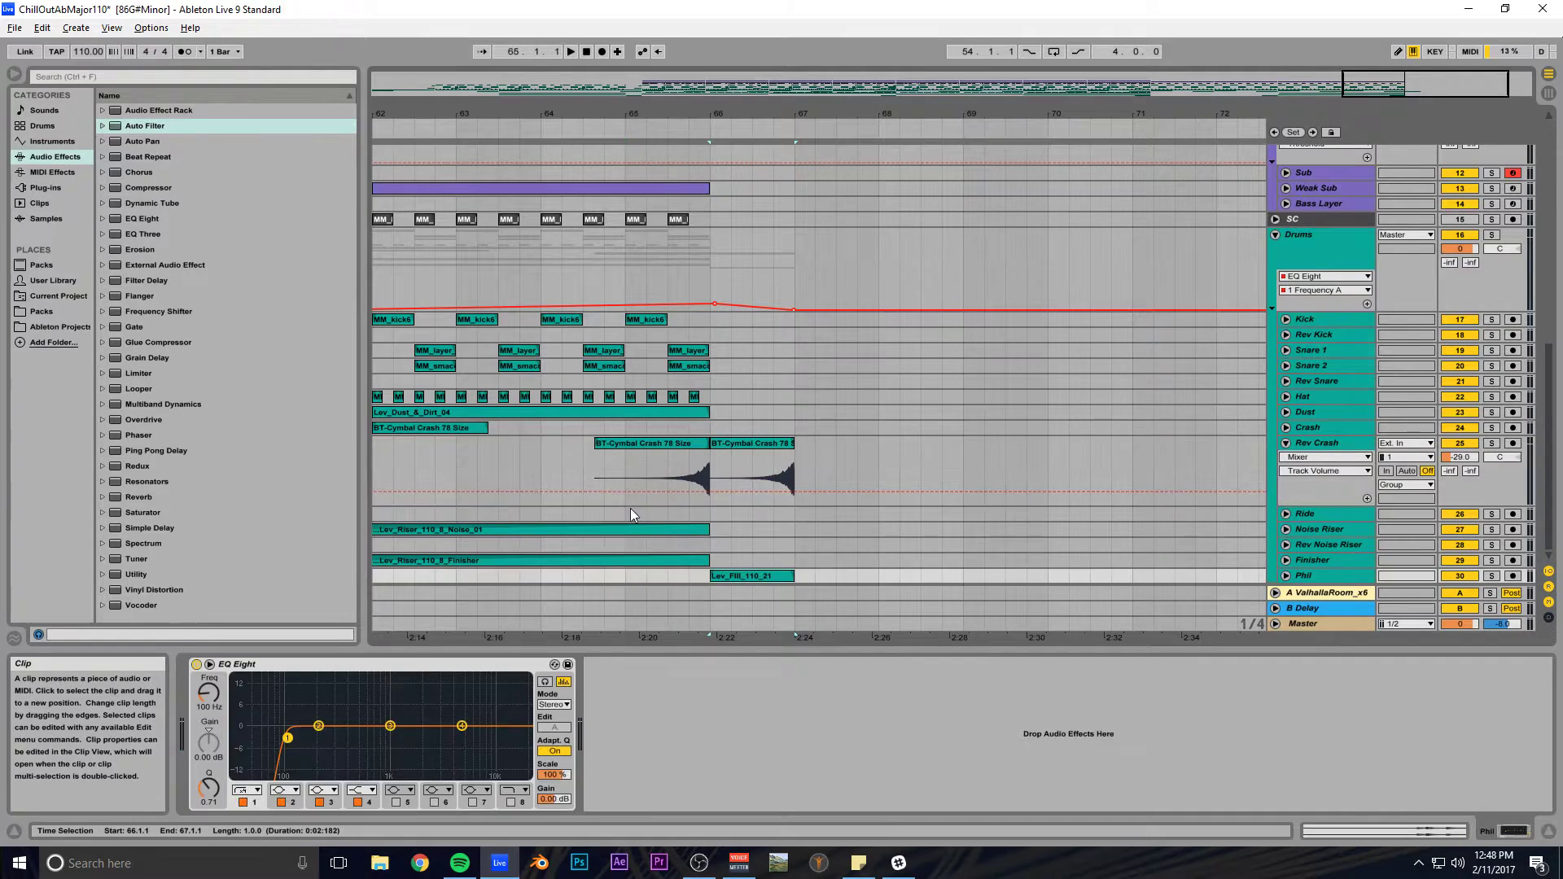
click(619, 505)
key(space)
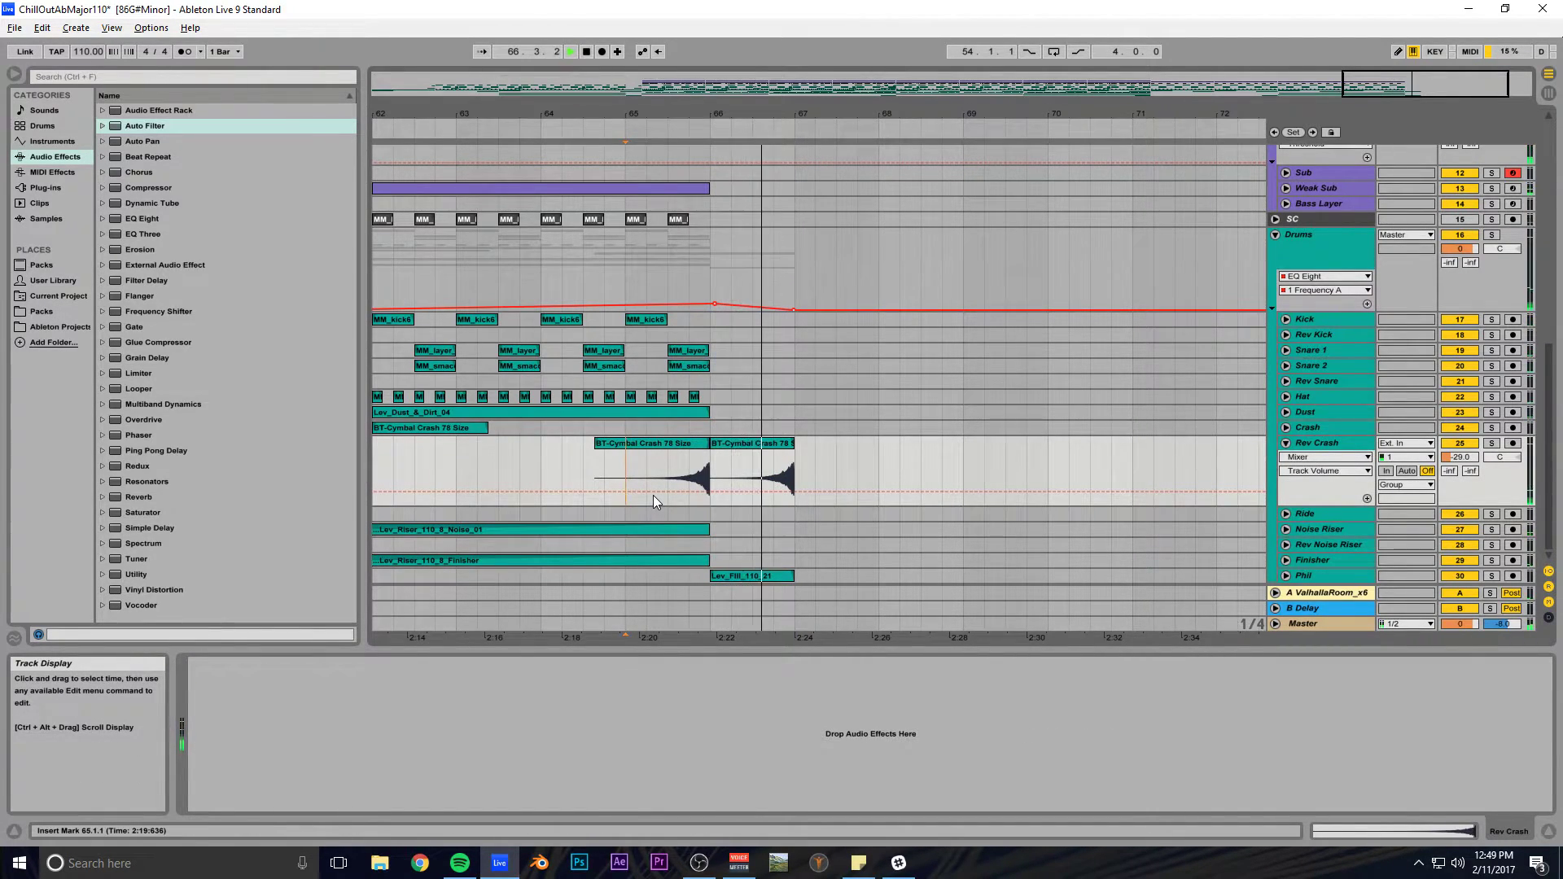
key(ctrl+s)
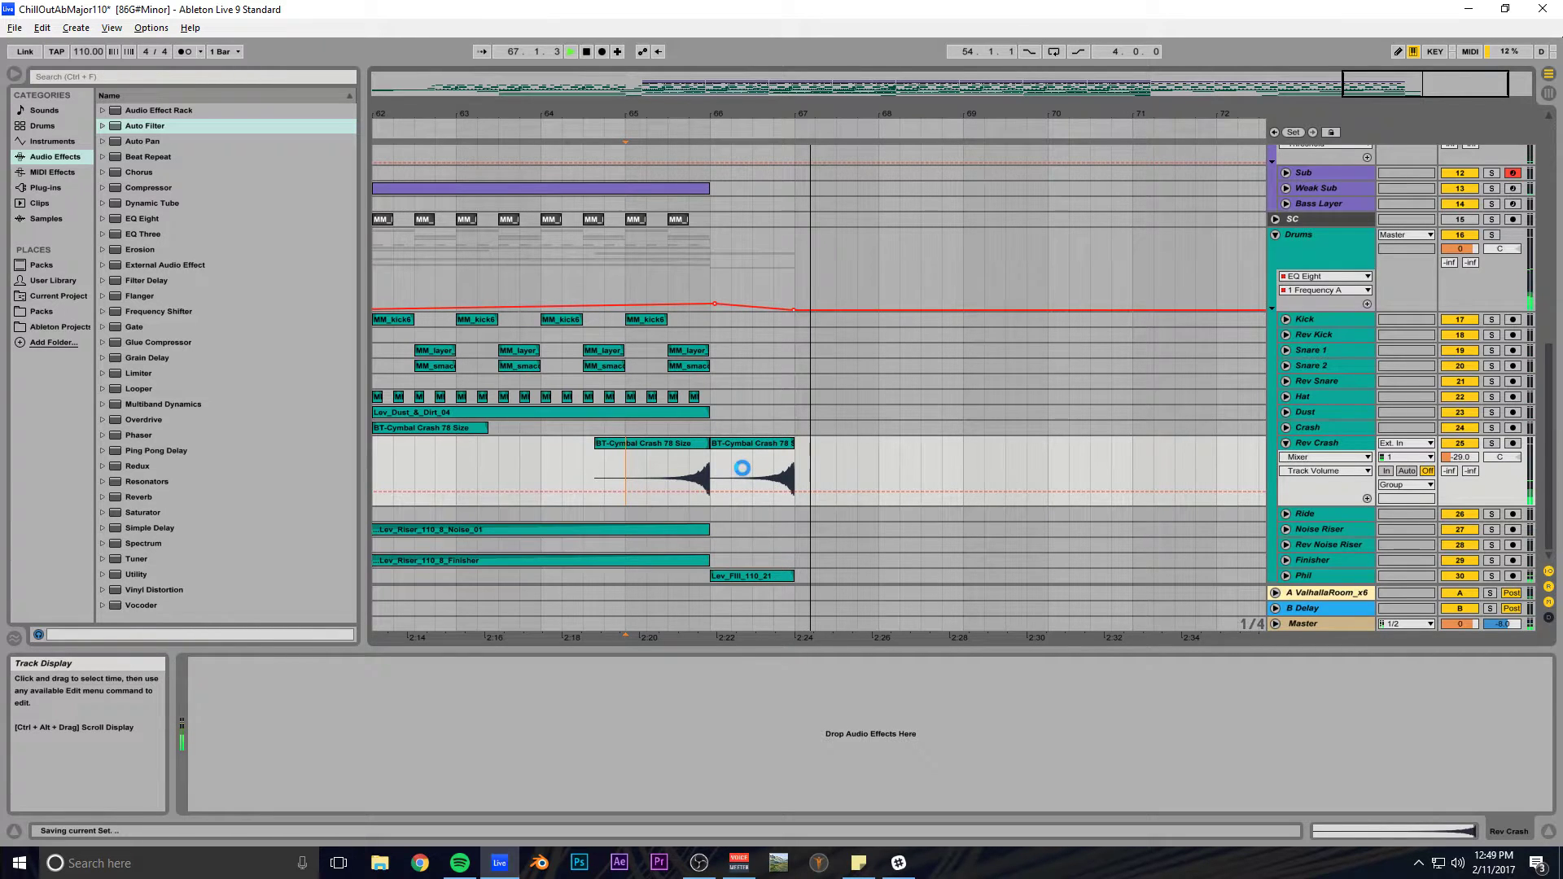
Play the arrangement briefly from bar 58.
scroll(836, 306, up, 5)
scroll(836, 310, up, 5)
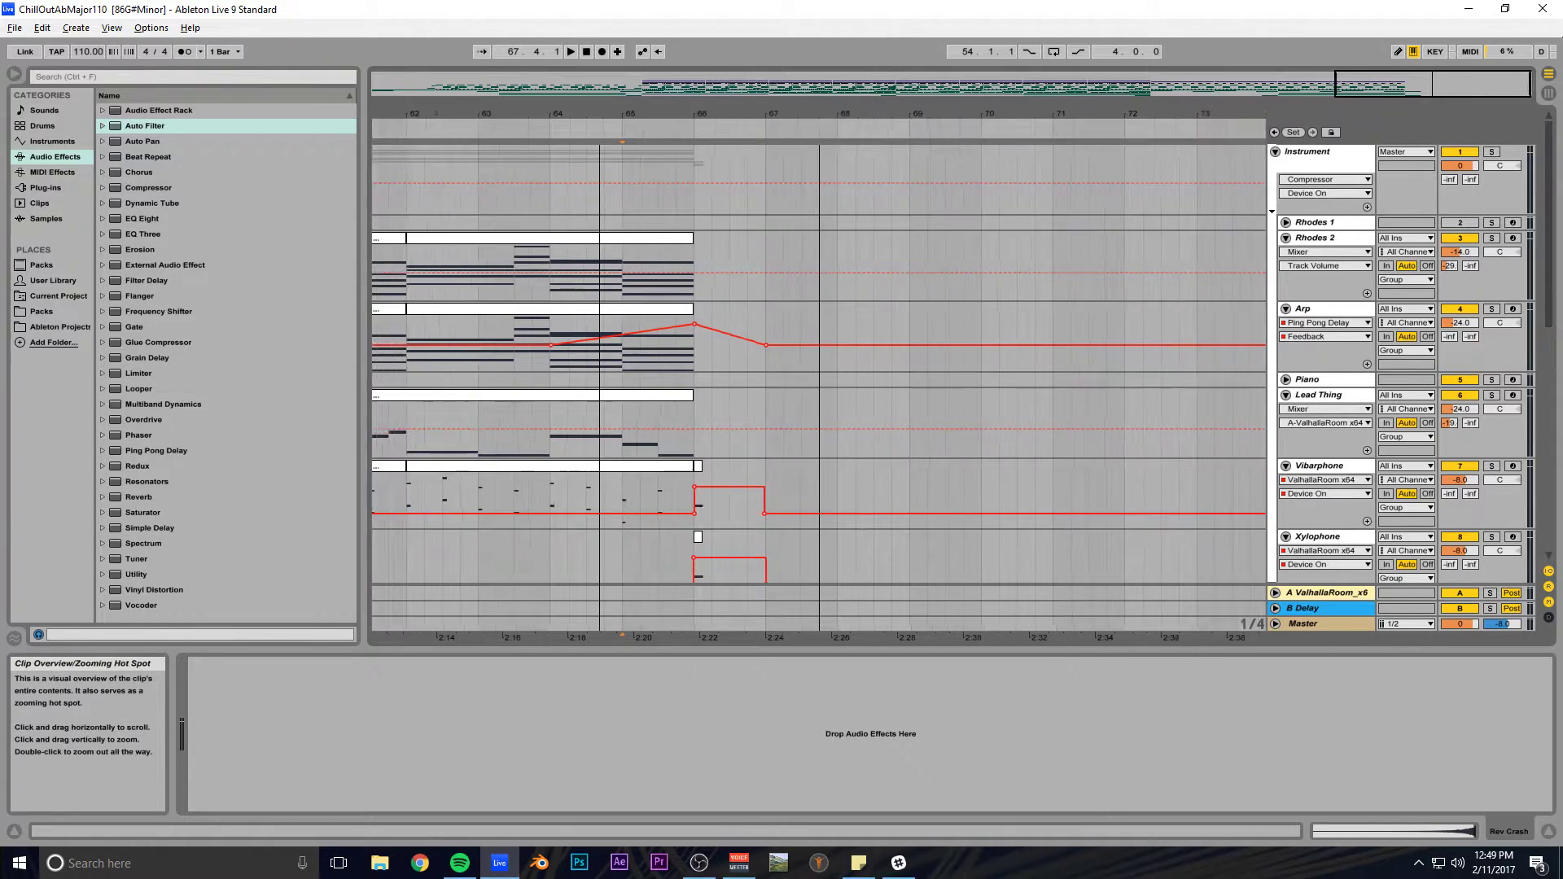
click(882, 218)
key(space)
key(space)
drag(1076, 114, 1034, 391)
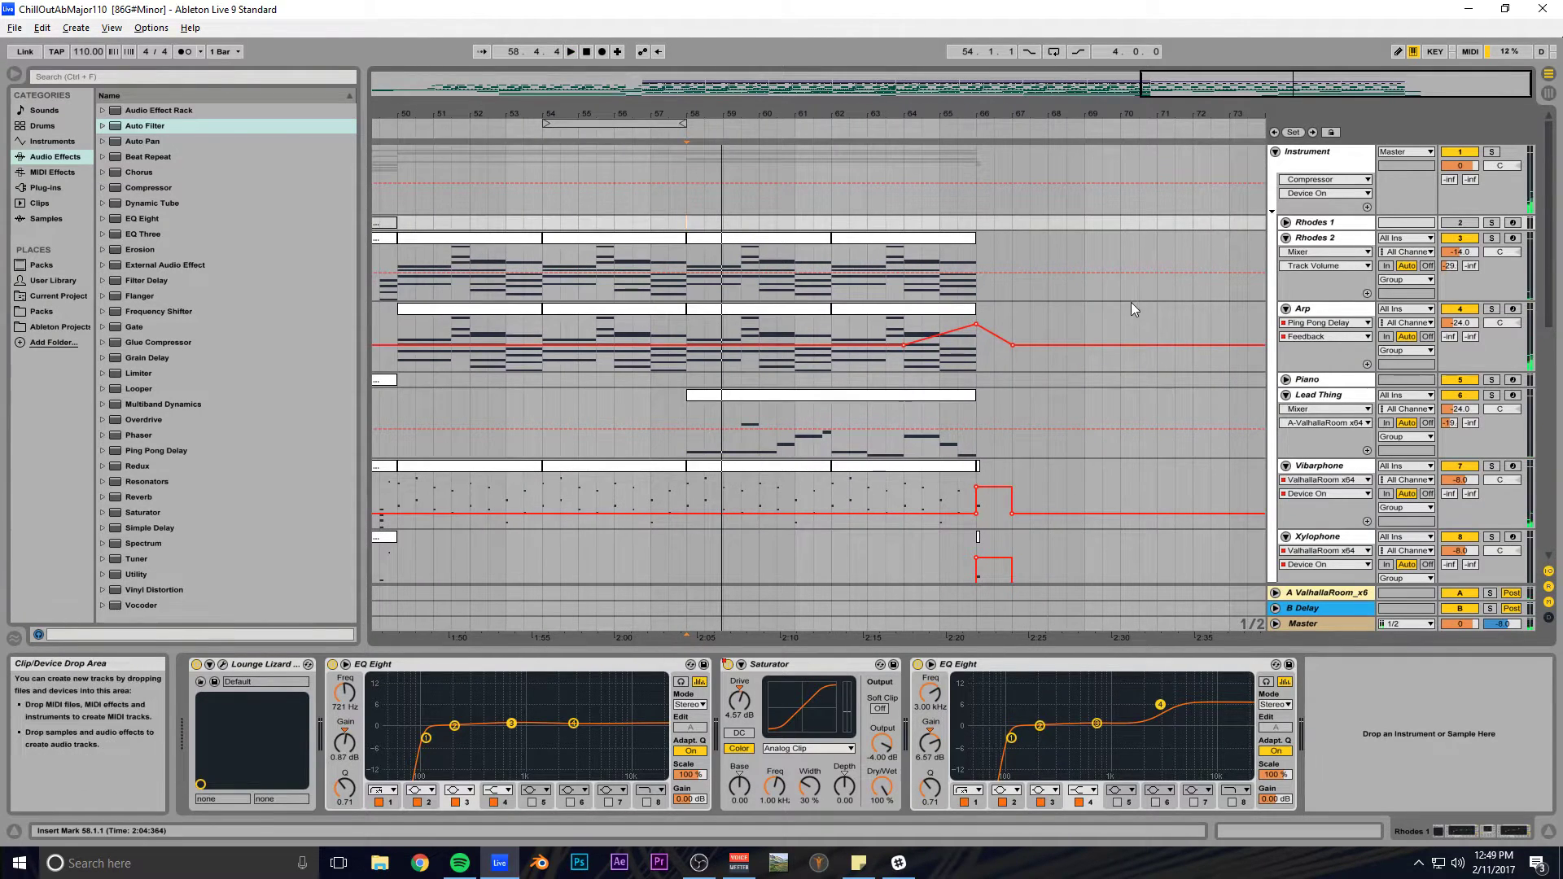
scroll(1132, 301, down, 5)
scroll(1143, 376, up, 4)
scroll(1104, 378, down, 8)
scroll(1093, 353, up, 4)
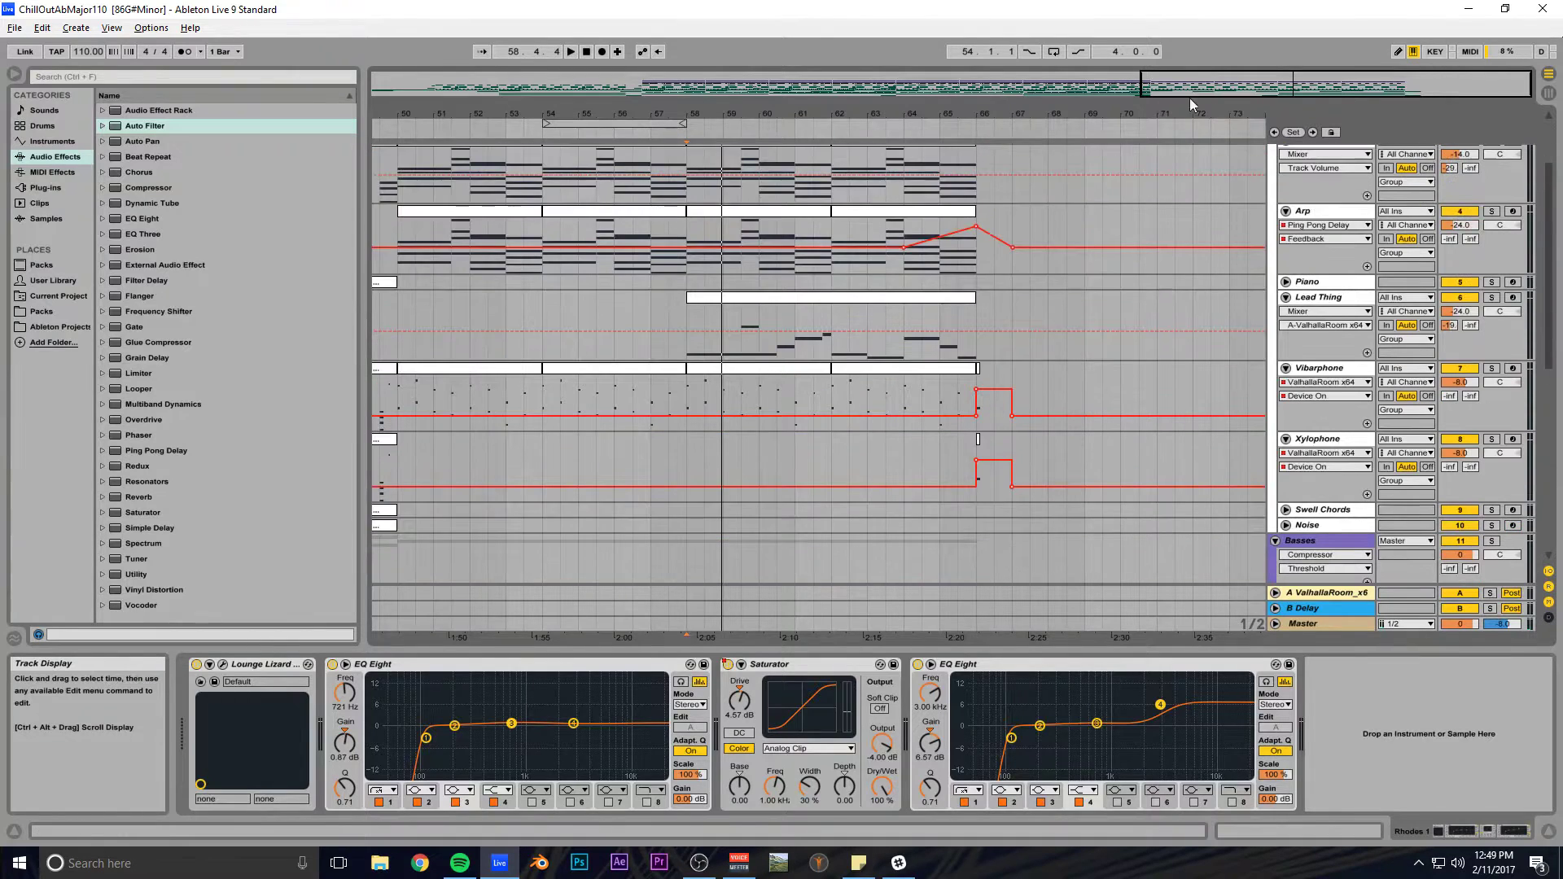
Play the arrangement from bar 50 through bar 66.
drag(1187, 97, 1173, 122)
click(628, 311)
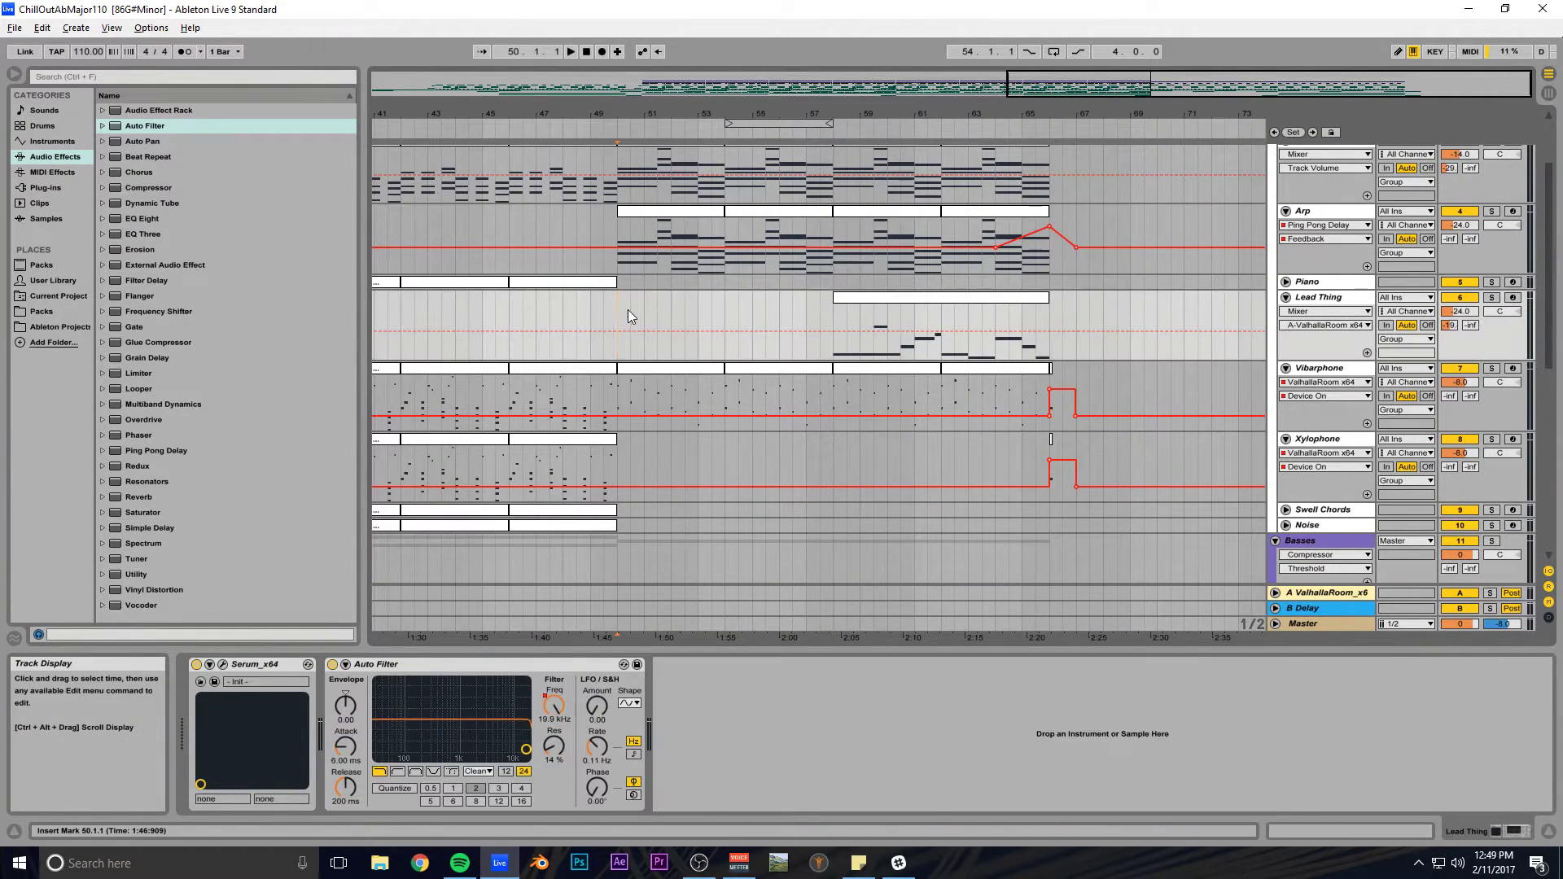
key(space)
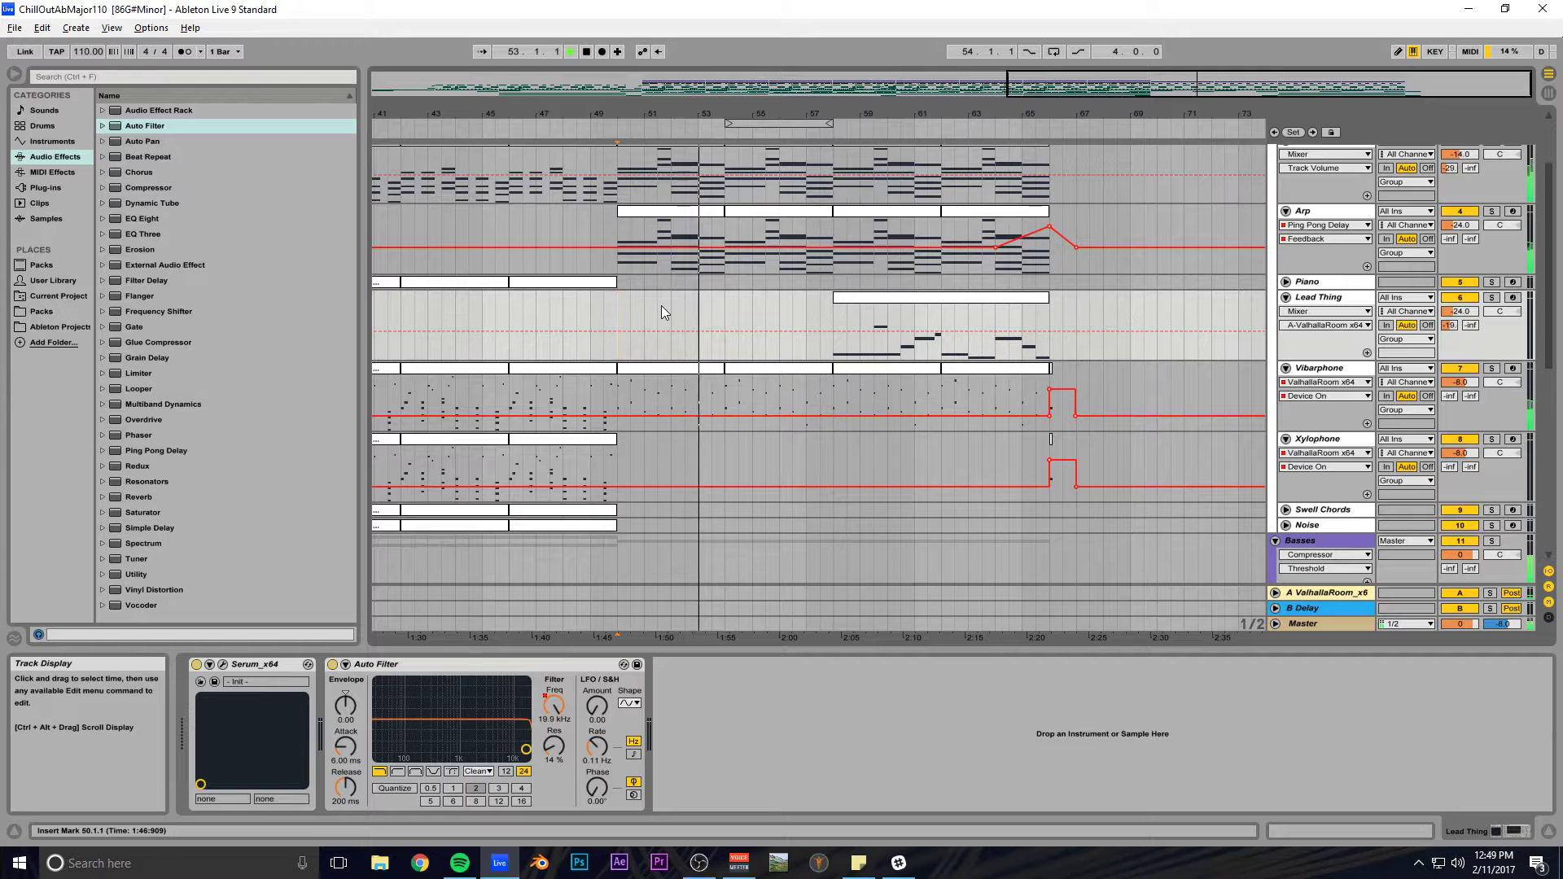
key(alt+Tab)
key(alt+Tab)
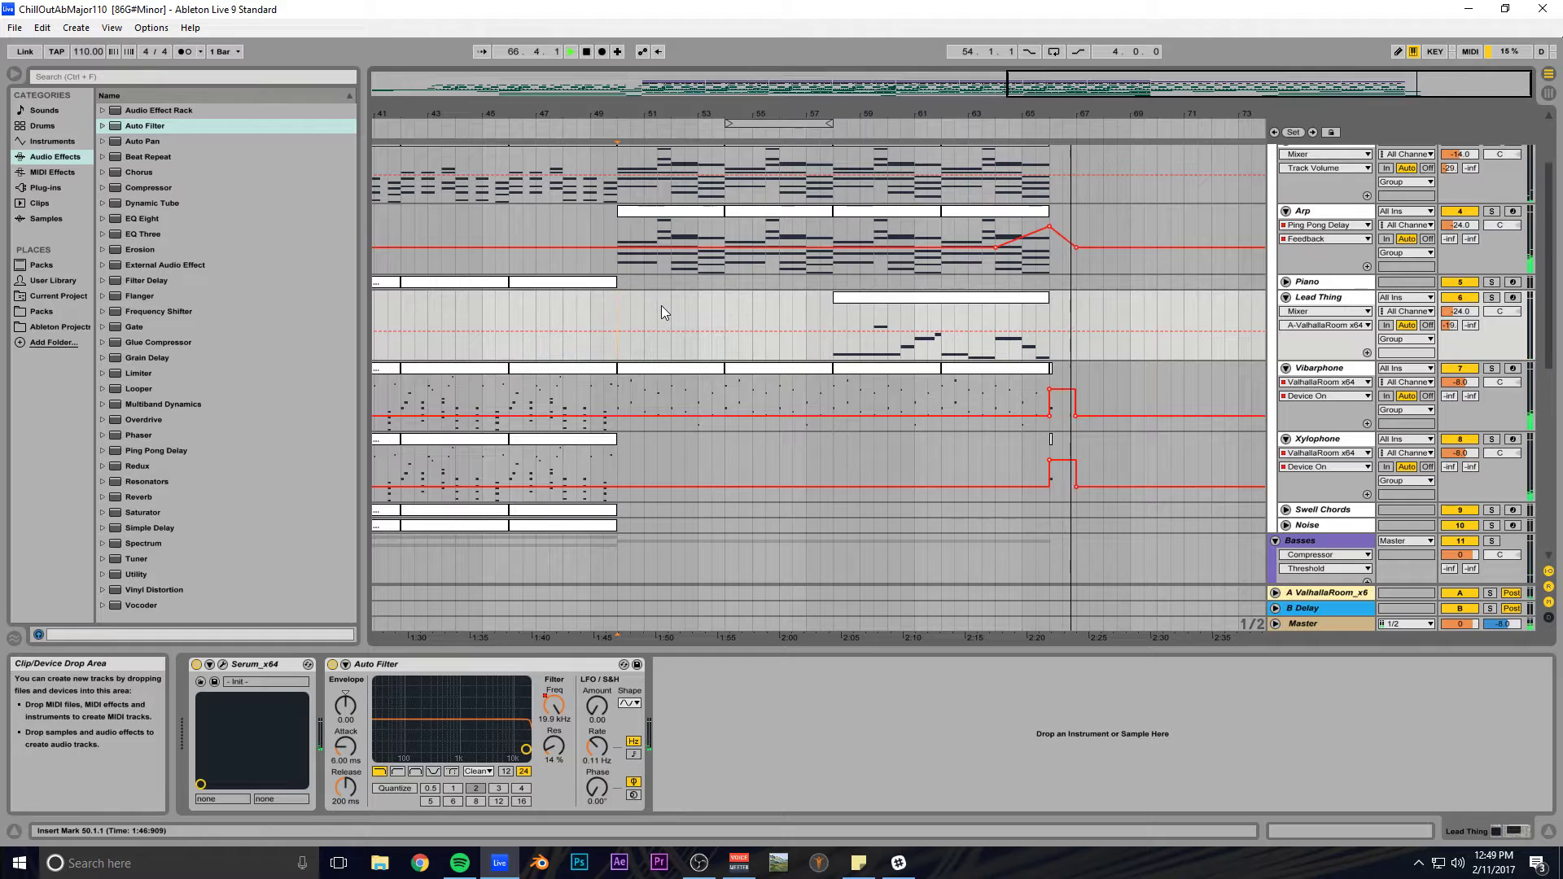
key(space)
Copy the Rhodes 2 and Arp clips of bars 50 to 66 to bars 67 to 83, deleting the copied Arp feedback rise.
drag(1076, 84, 1075, 61)
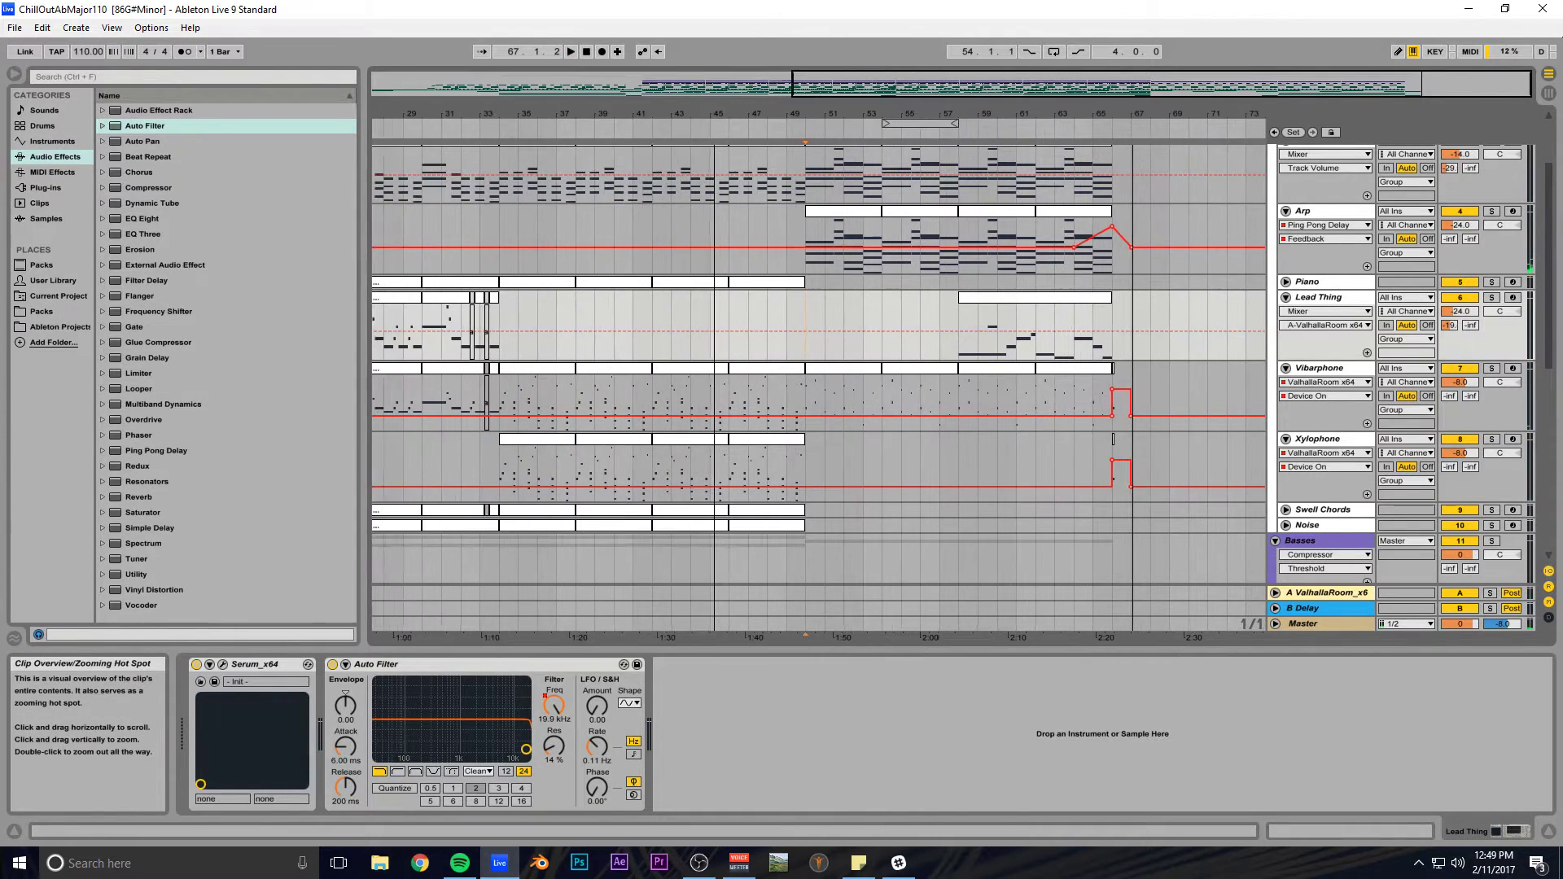
scroll(1028, 237, up, 5)
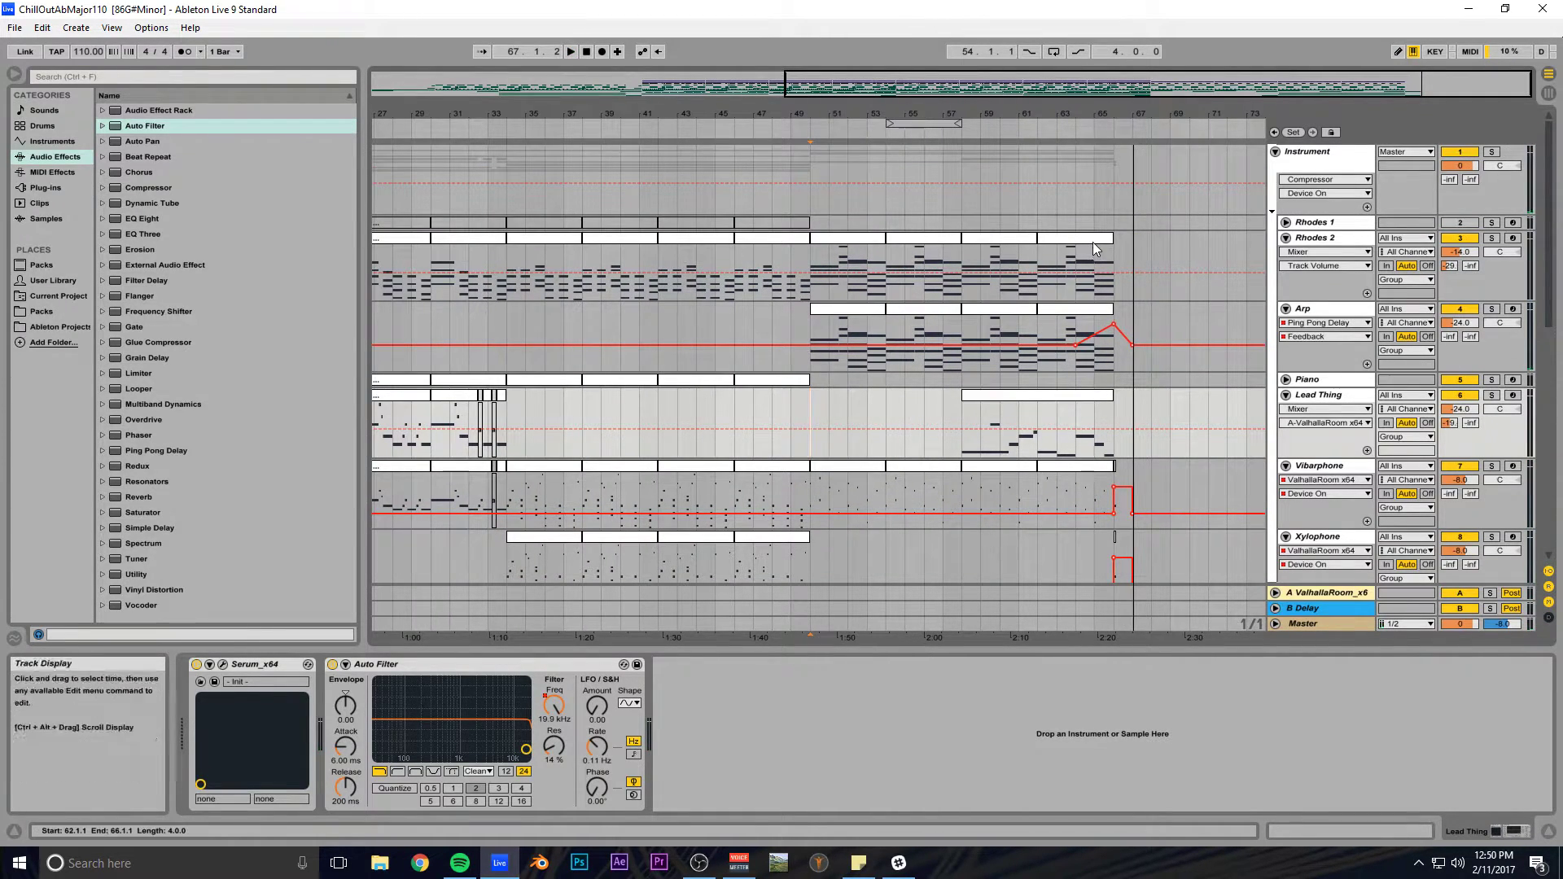
click(1095, 239)
shift+click(833, 309)
drag(1188, 94, 1185, 111)
drag(701, 245, 1129, 238)
drag(1141, 90, 1238, 80)
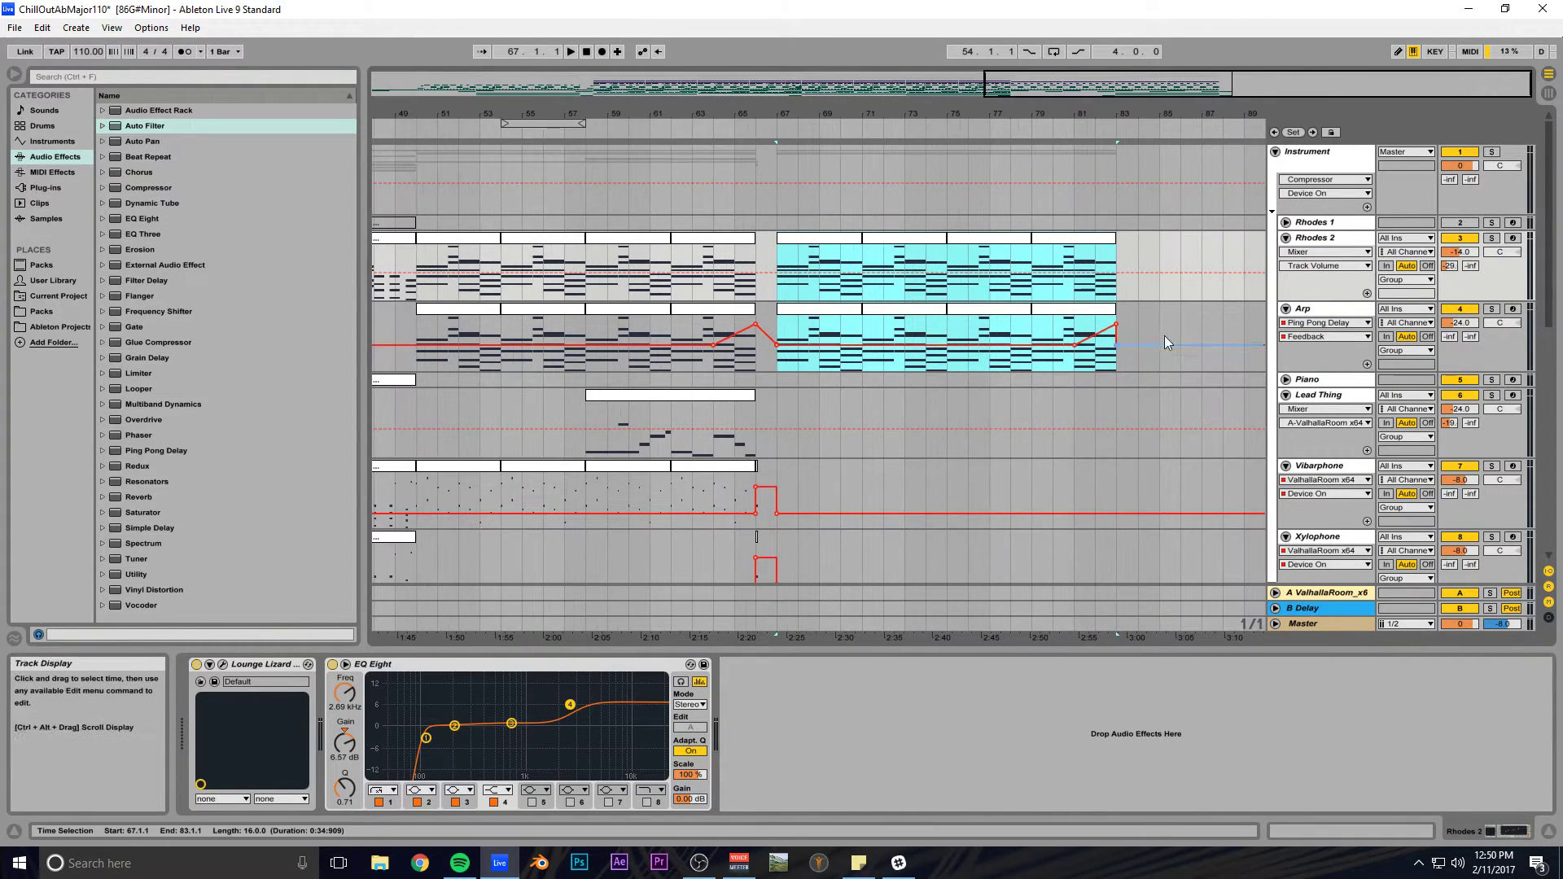
drag(1169, 344, 981, 334)
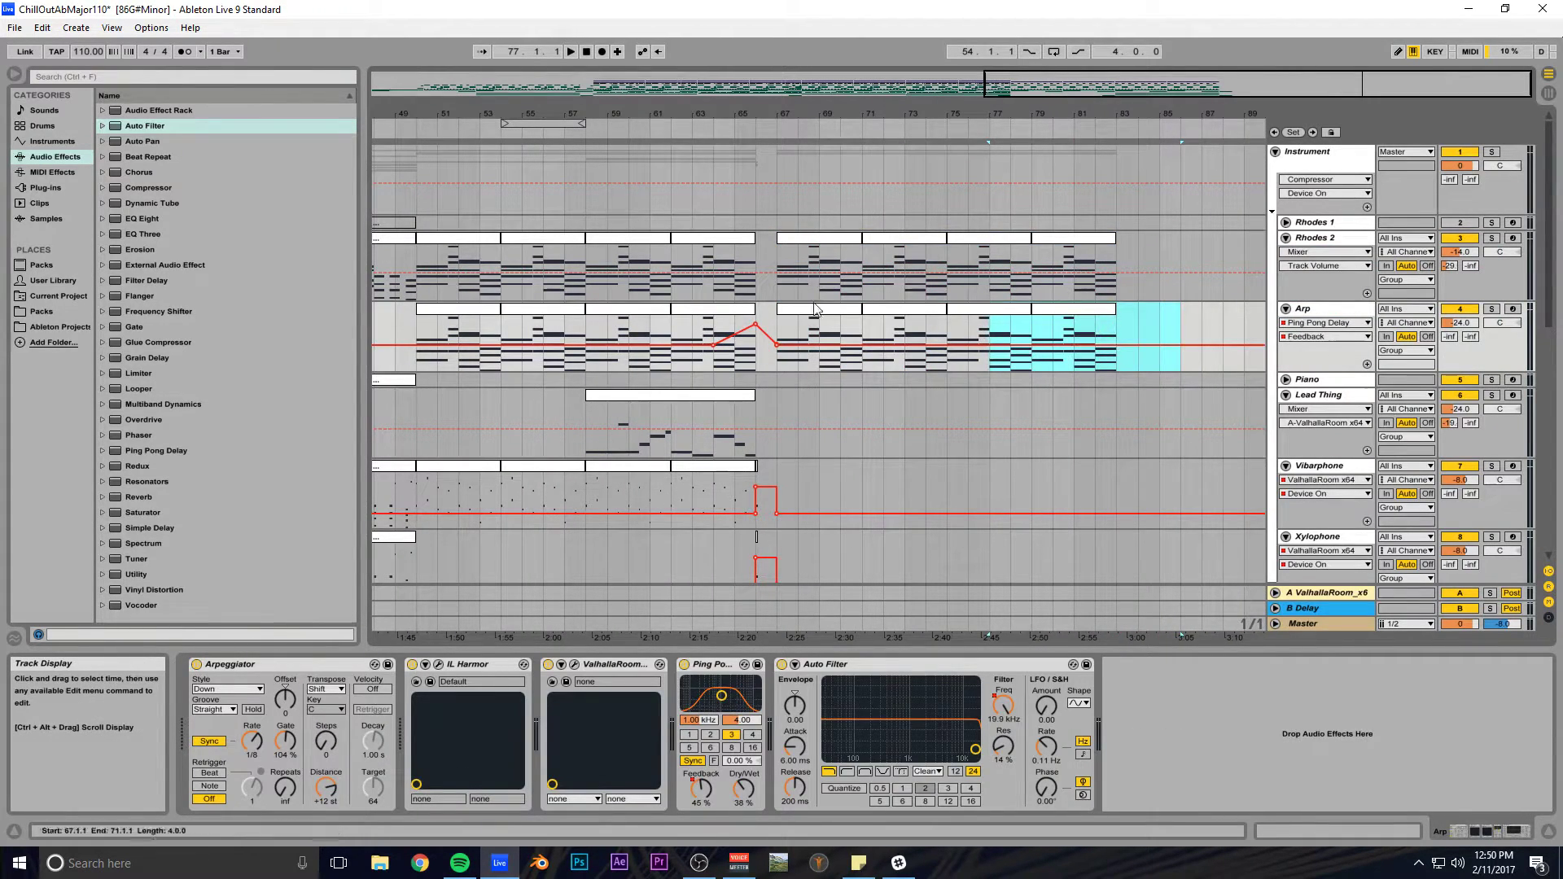
Copy kick clips to beats 67.1 and 67.4 and the Snare 1 and Snare 2 clips to 67.3, and play from bar 67.
click(784, 329)
scroll(824, 425, down, 6)
scroll(824, 425, up, 4)
scroll(824, 425, up, 3)
scroll(979, 207, down, 2)
drag(1041, 86, 1204, 107)
scroll(684, 329, down, 8)
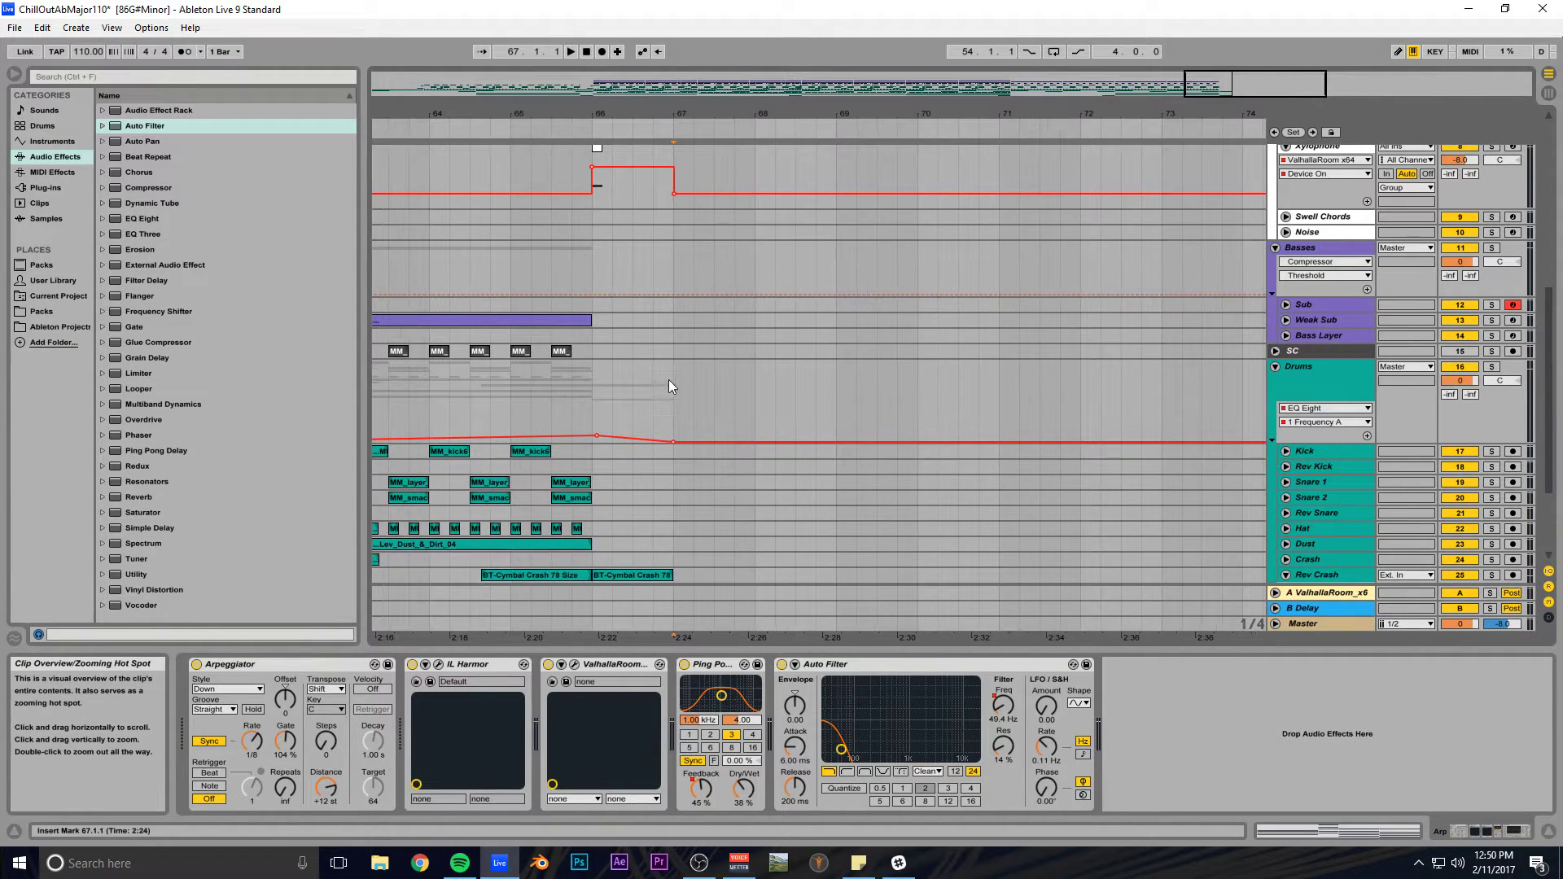
drag(534, 452, 752, 453)
click(563, 482)
shift+click(568, 496)
click(674, 469)
key(space)
key(space)
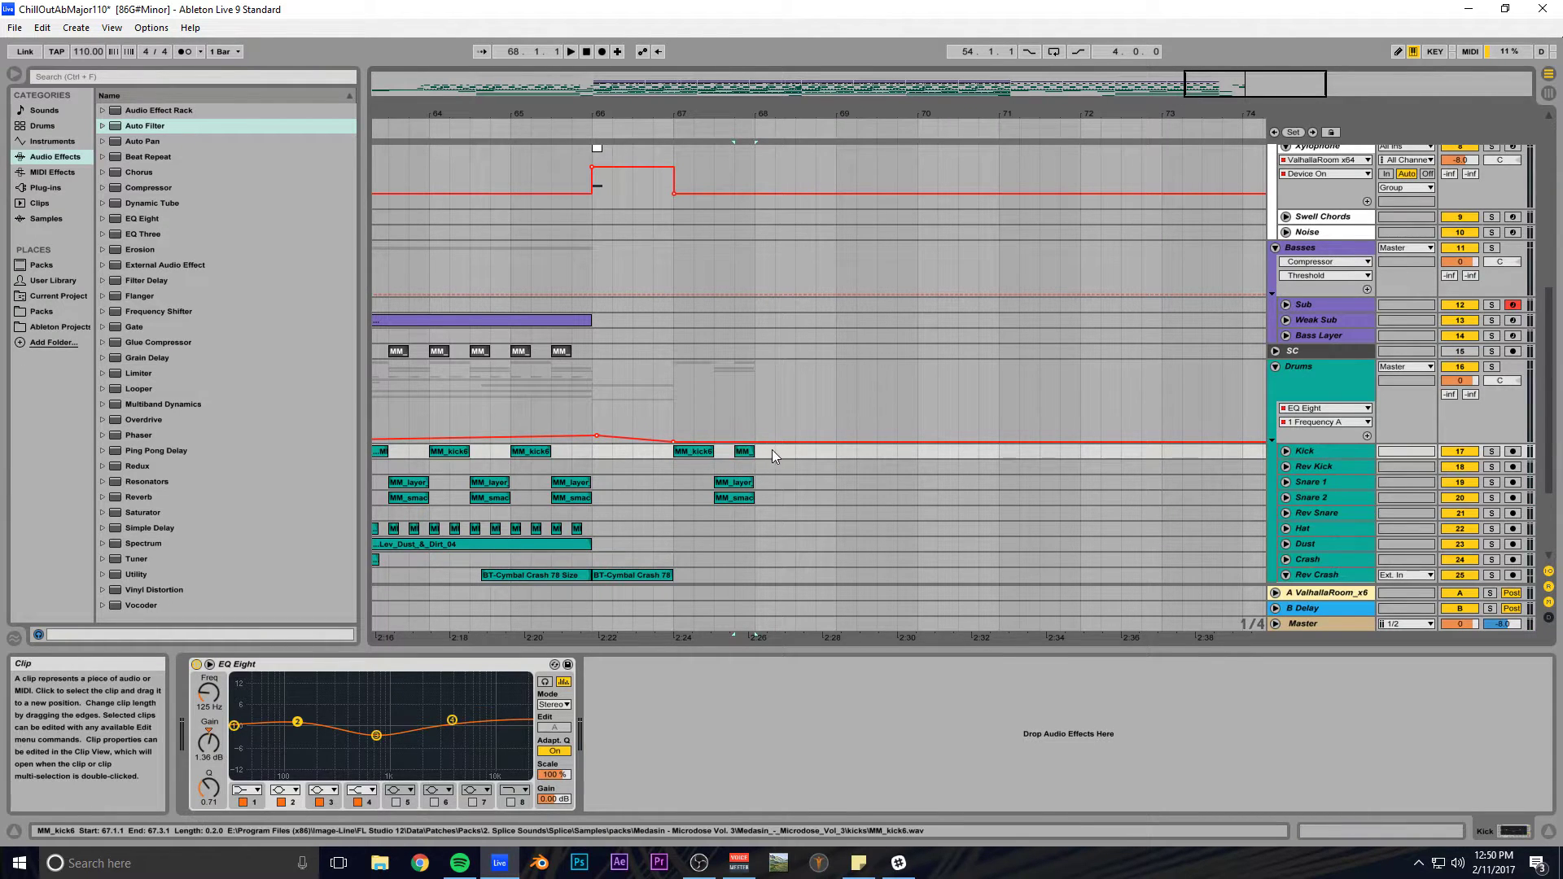
Copy the Snare 1 and Snare 2 clips to beat 68.3 and play from bar 67.
click(731, 483)
shift+click(730, 497)
drag(730, 486, 788, 487)
click(672, 467)
key(space)
Show the Arp's Auto Filter frequency envelope, delete its automation after the bar 66 break, and play from bar 65.
scroll(781, 398, up, 8)
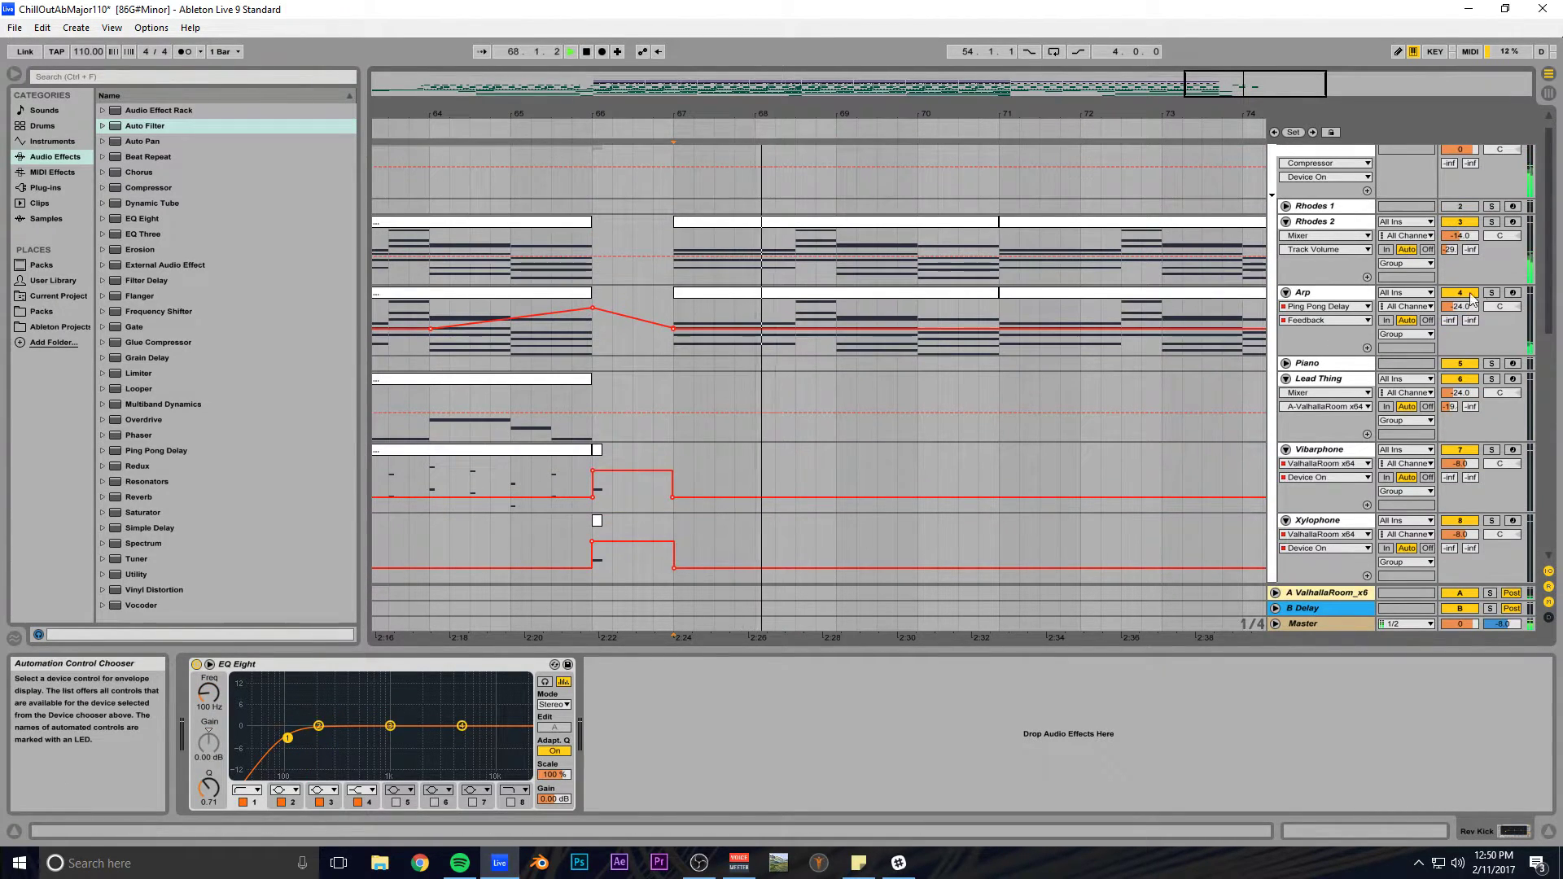
scroll(1222, 295, down, 4)
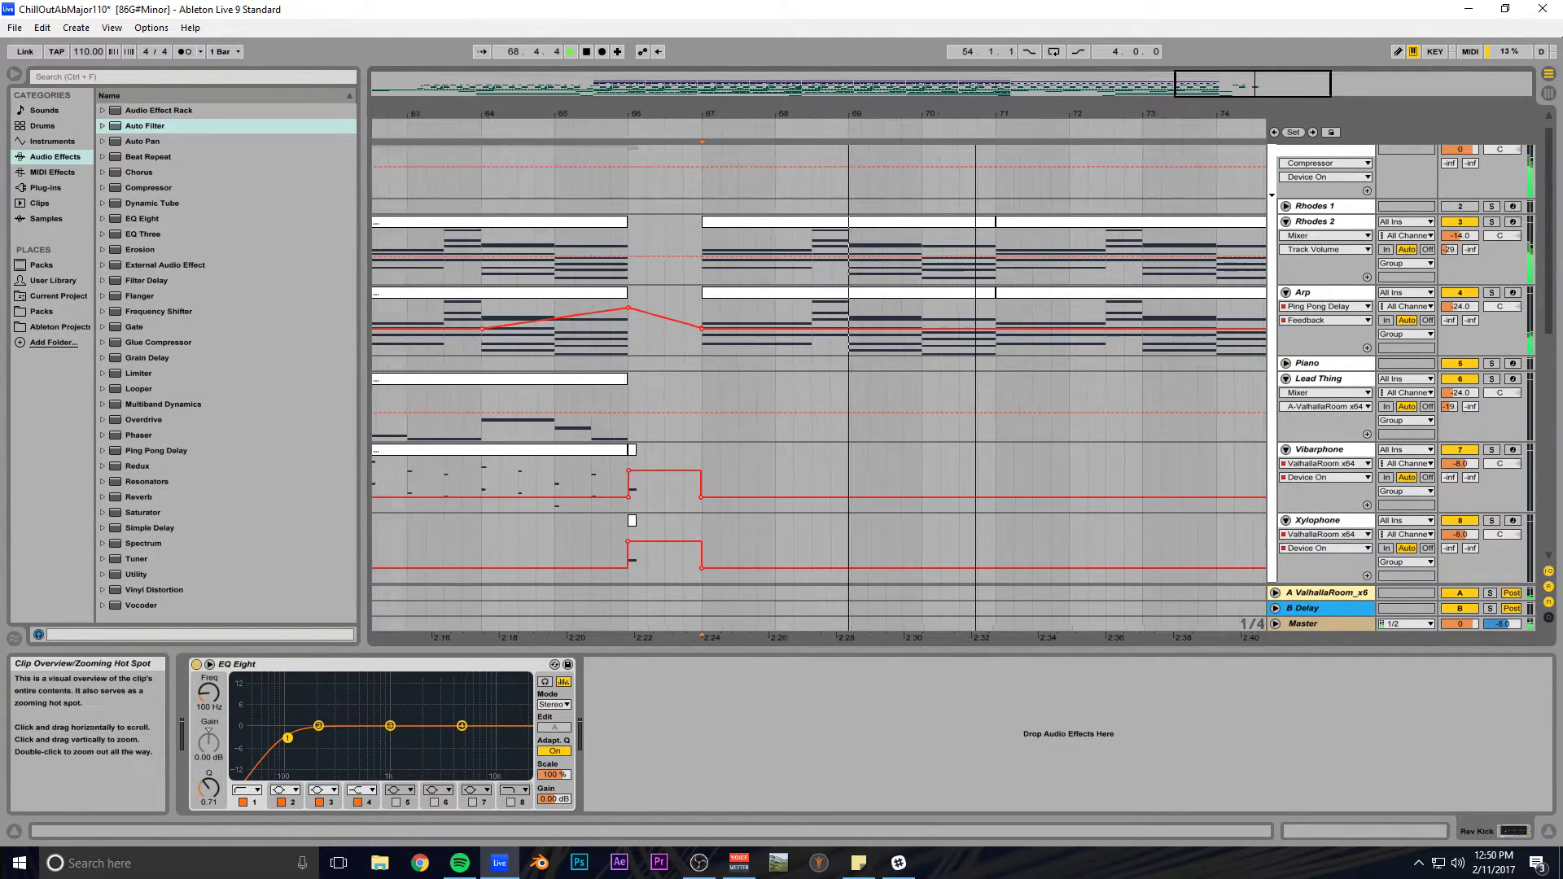
click(1321, 320)
click(1319, 309)
click(1320, 309)
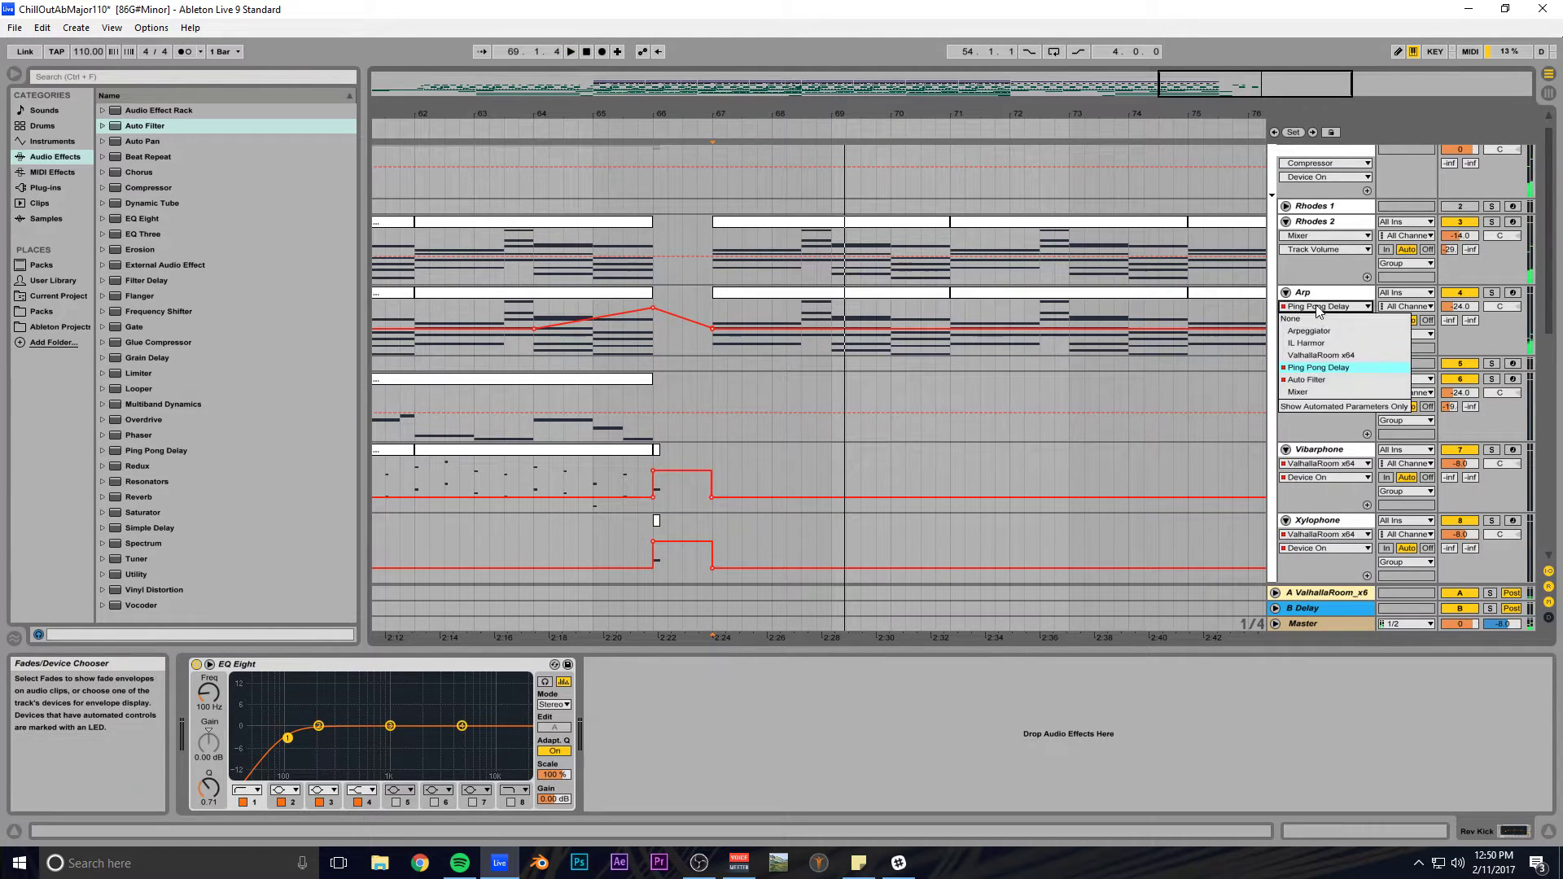
click(1317, 381)
drag(1257, 84, 1271, 70)
drag(987, 330, 656, 347)
key(Delete)
click(602, 339)
key(space)
scroll(675, 349, down, 15)
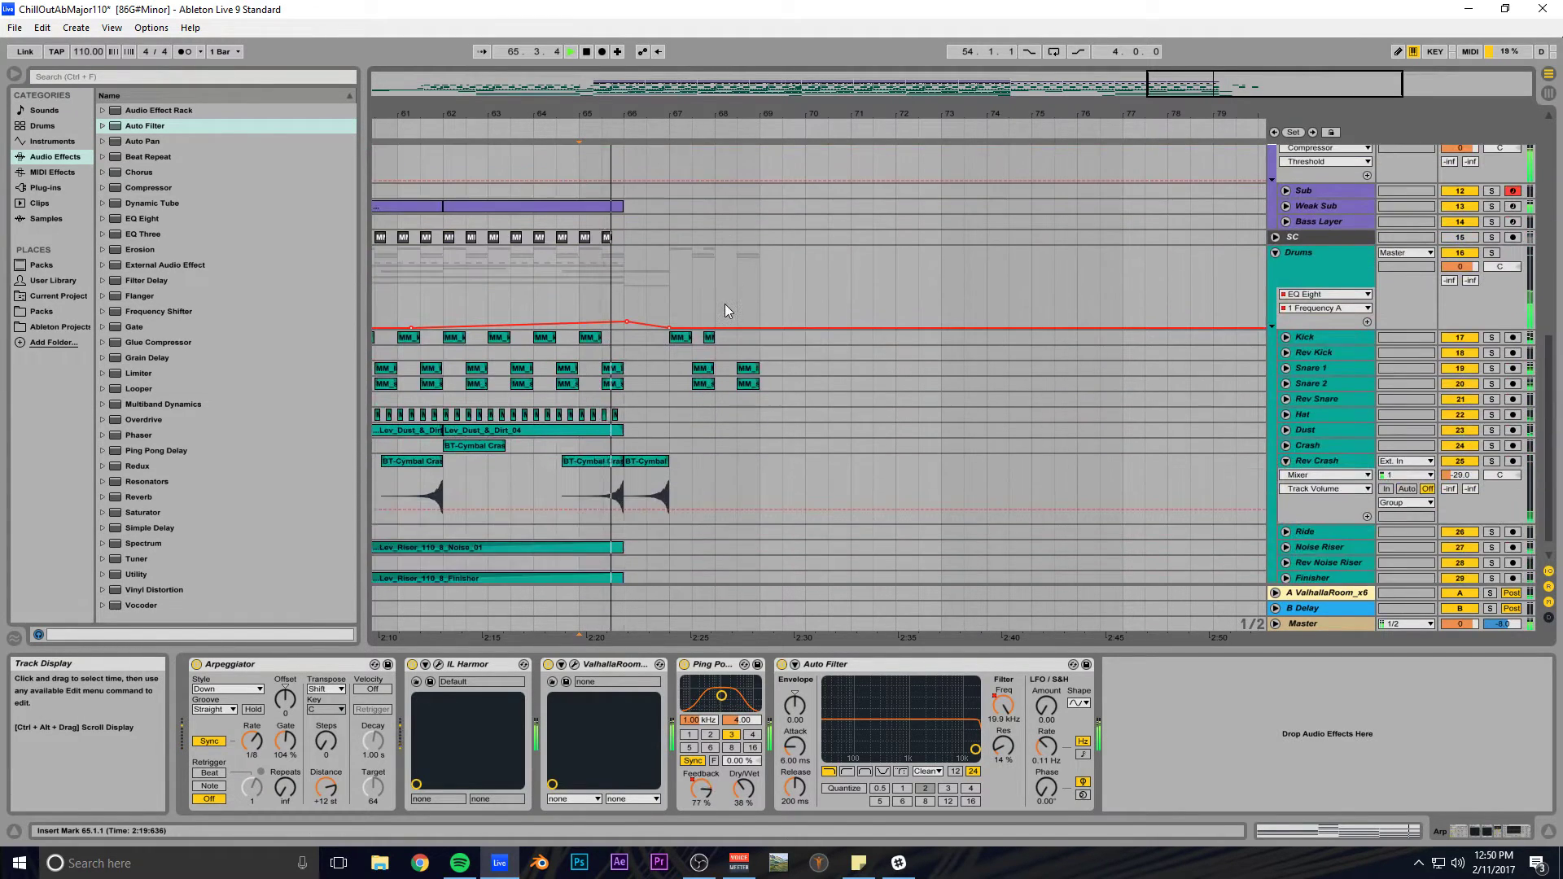
scroll(727, 304, up, 4)
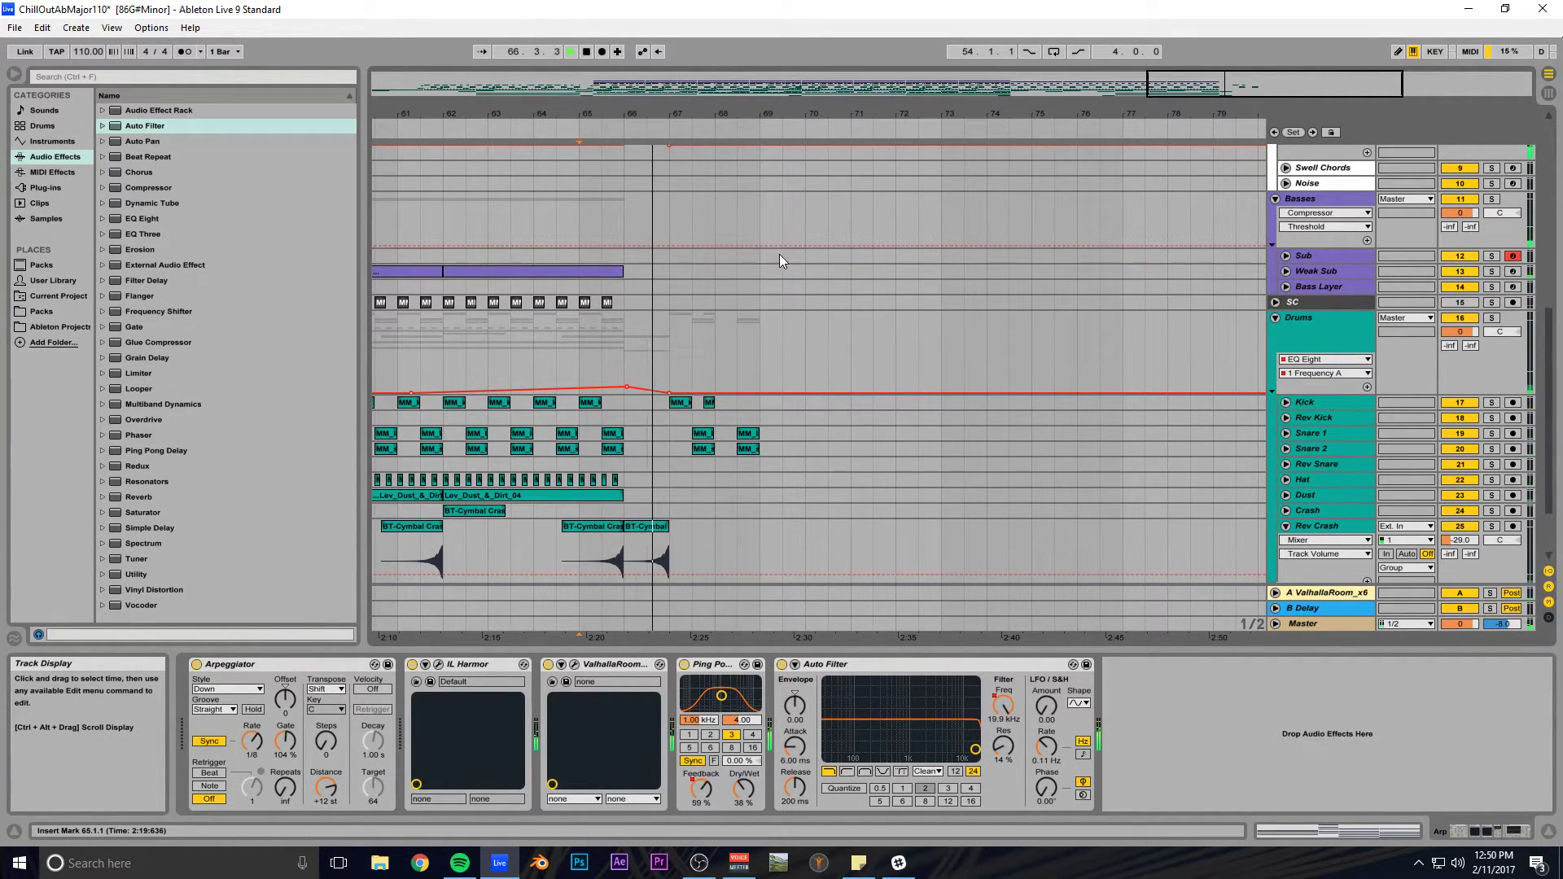
Copy the short kick clip from beat 67.4 to beats 68.1 and 68.2, and play from bar 68.
drag(1245, 85, 1249, 129)
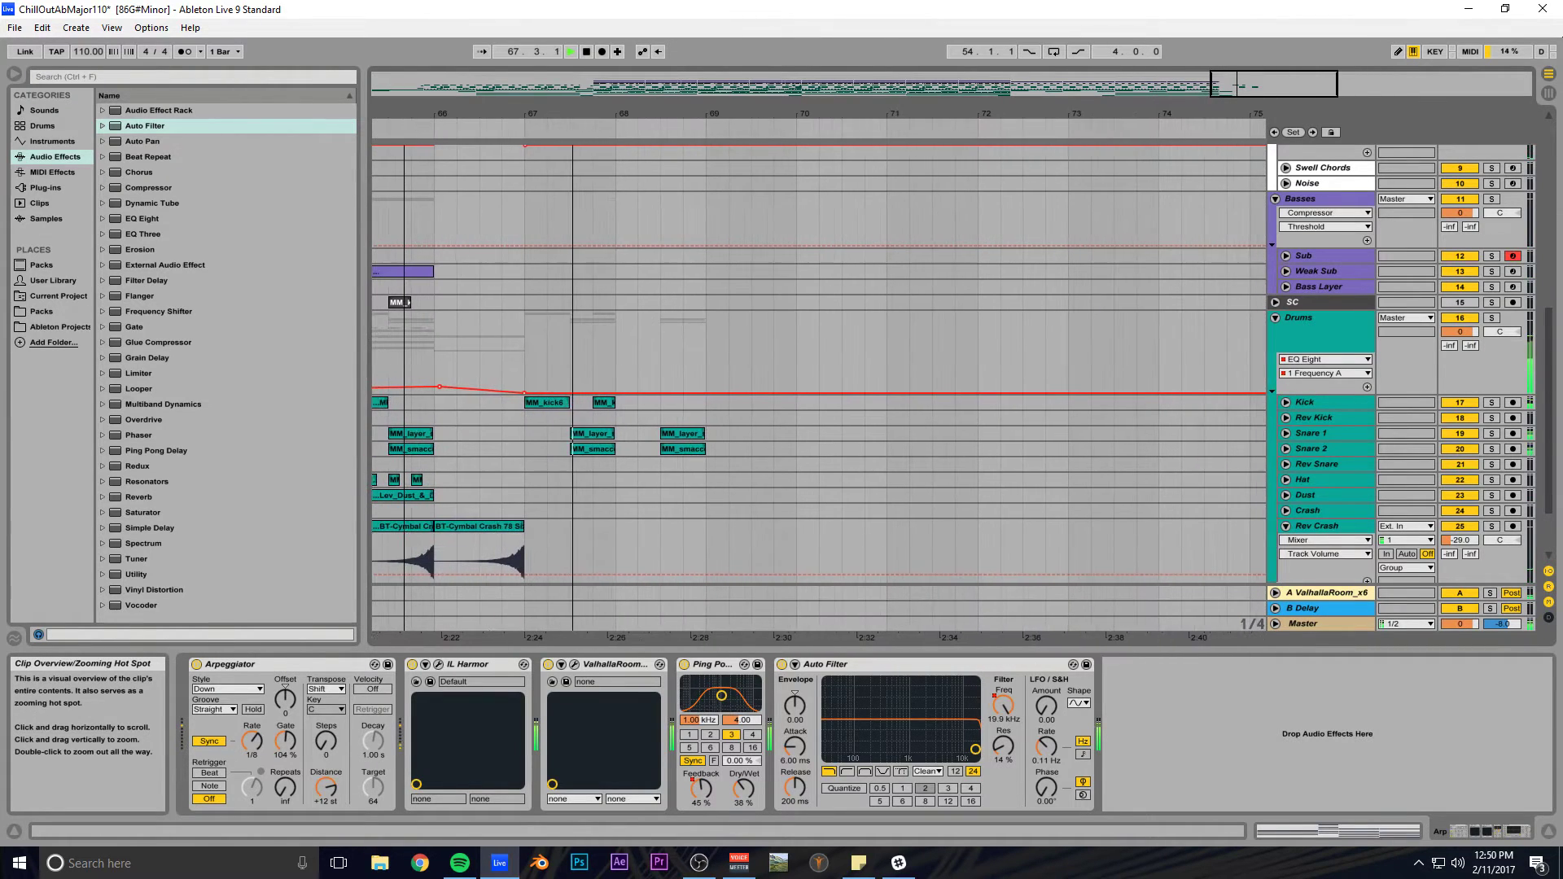
click(604, 403)
drag(608, 403, 632, 404)
drag(626, 403, 642, 399)
click(618, 372)
key(space)
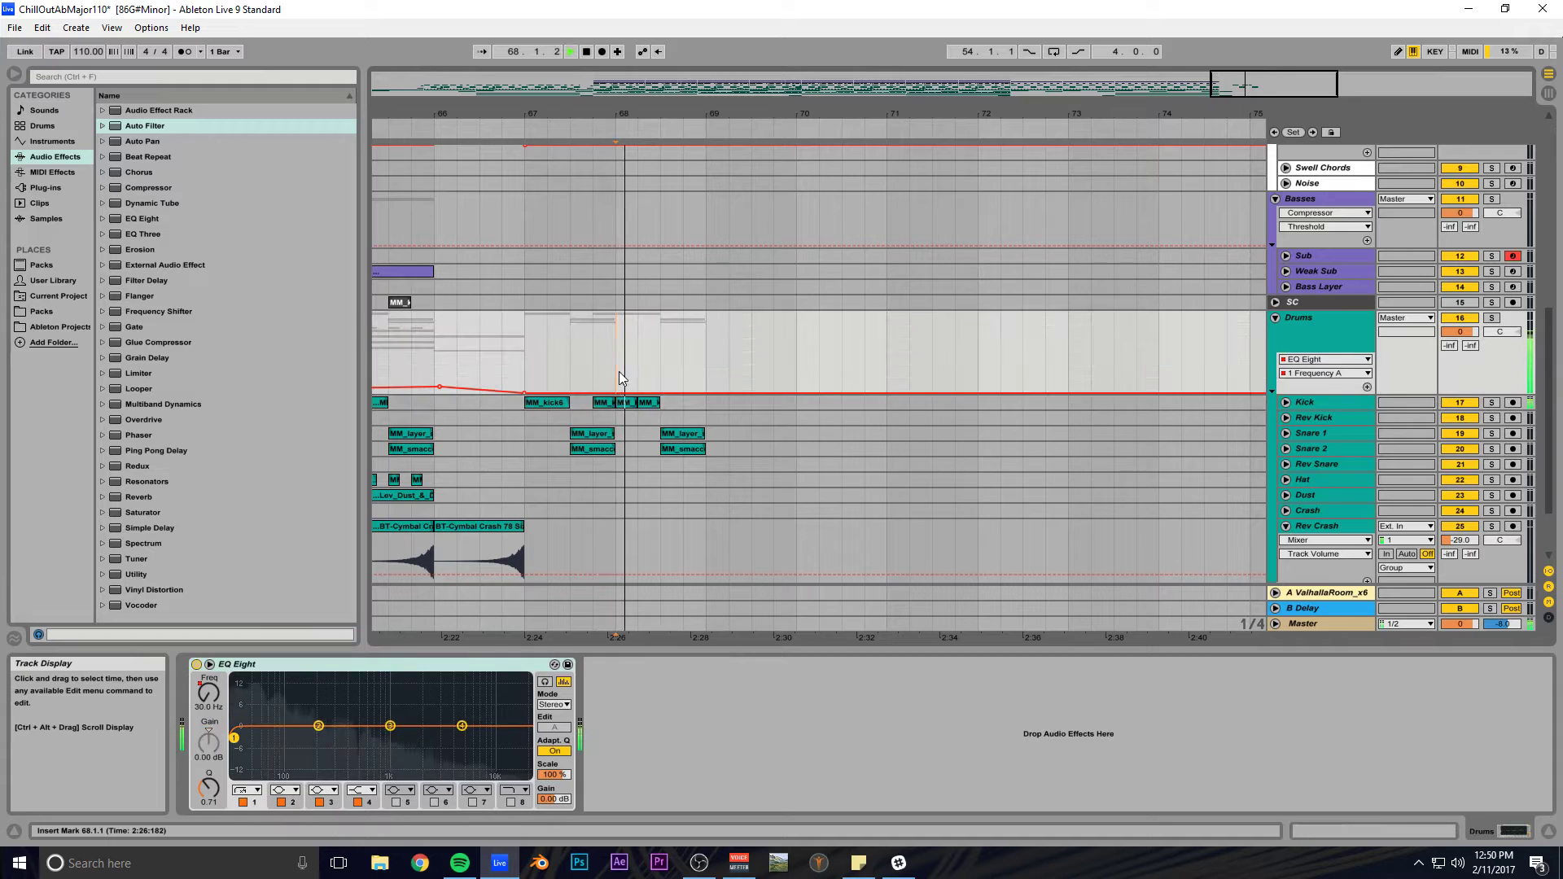
Make two half-beat kick hits at beat 68.1, delete the kick at 68.2, and play from bar 67.
drag(1233, 83, 1234, 105)
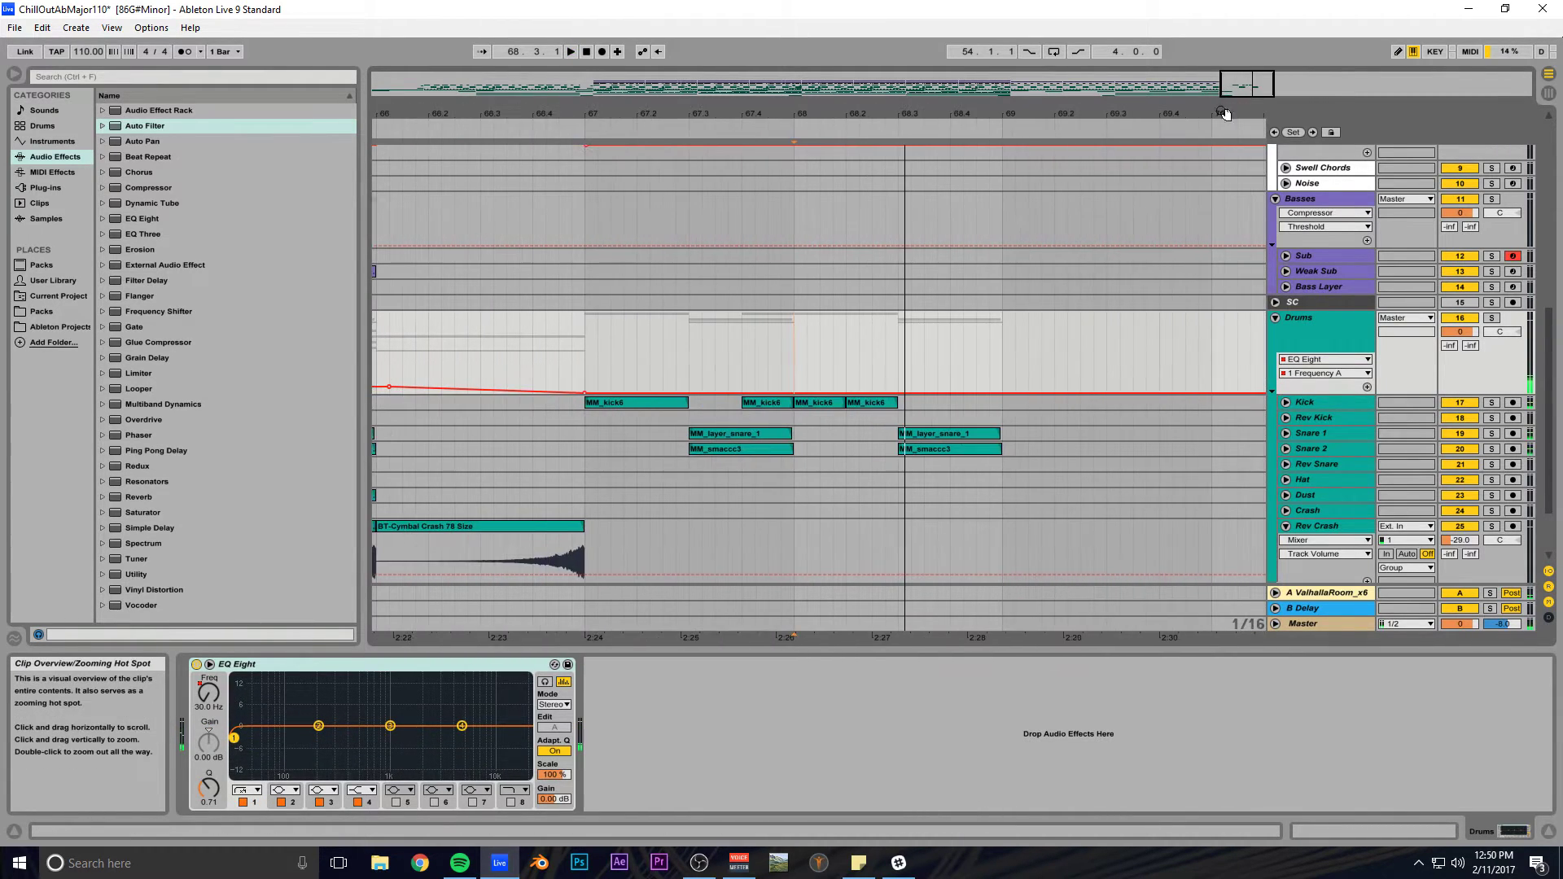
drag(845, 403, 820, 404)
key(Delete)
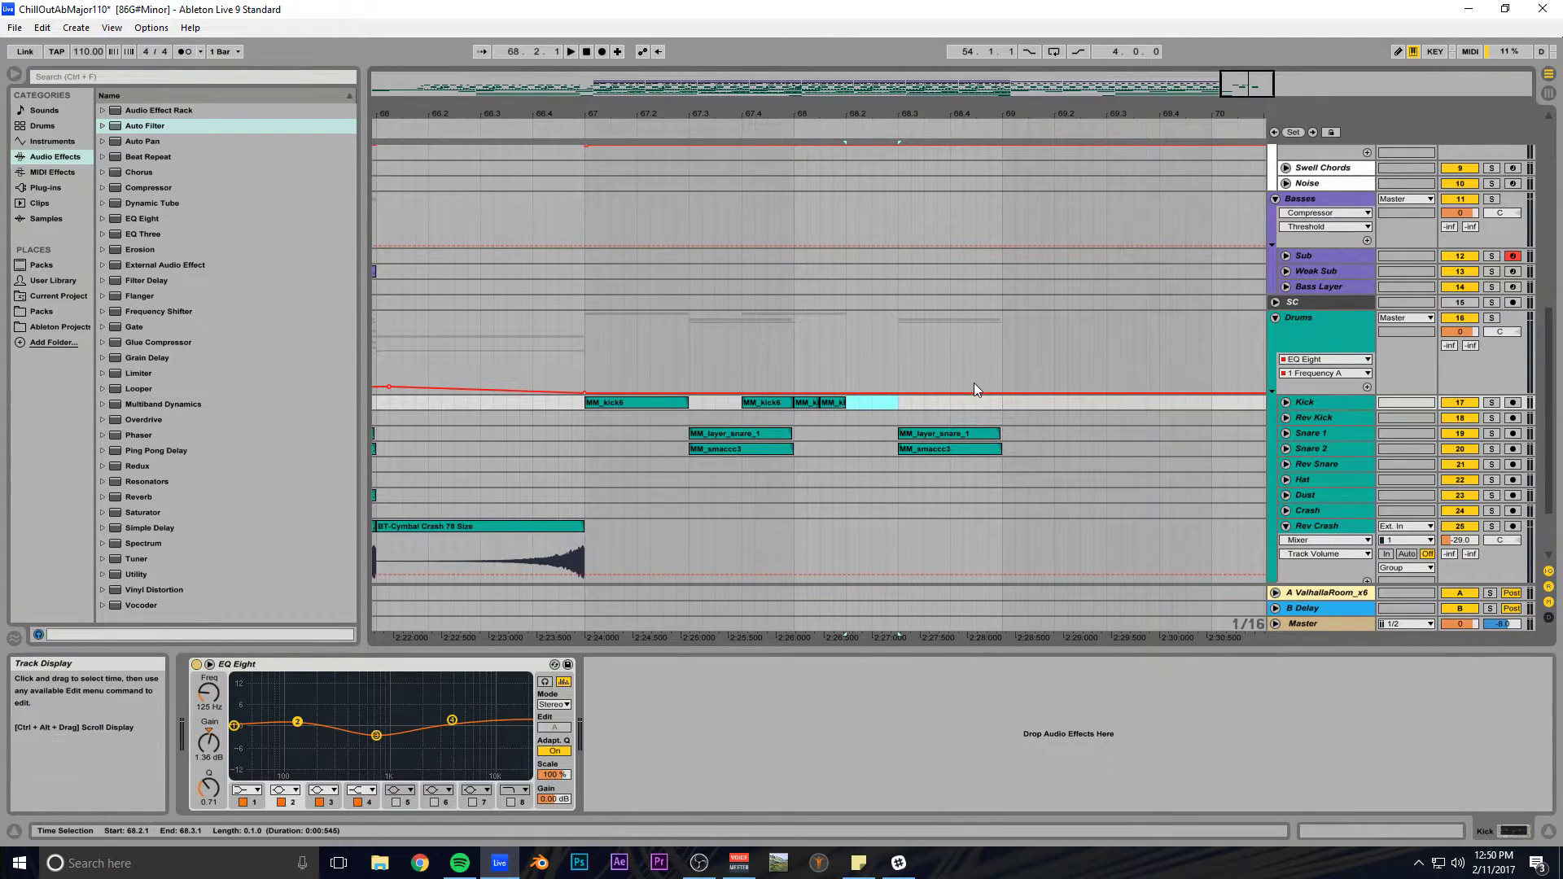
click(588, 341)
key(space)
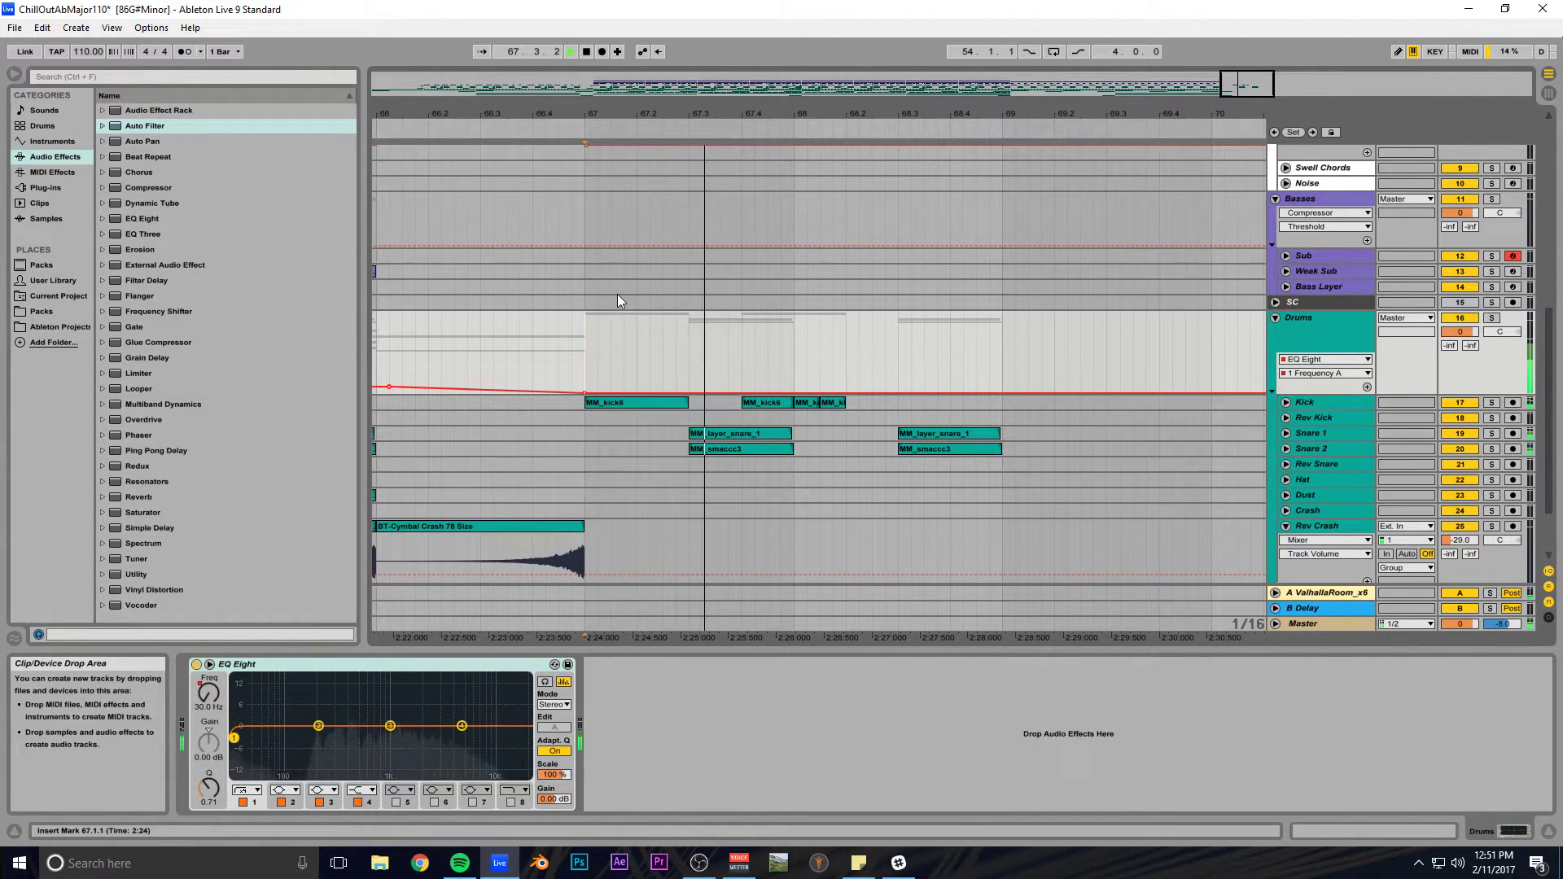
Move the two half-beat kick hits from beat 68.1 to 68.2 and play from bar 67.
drag(817, 403, 870, 405)
key(space)
click(585, 344)
key(space)
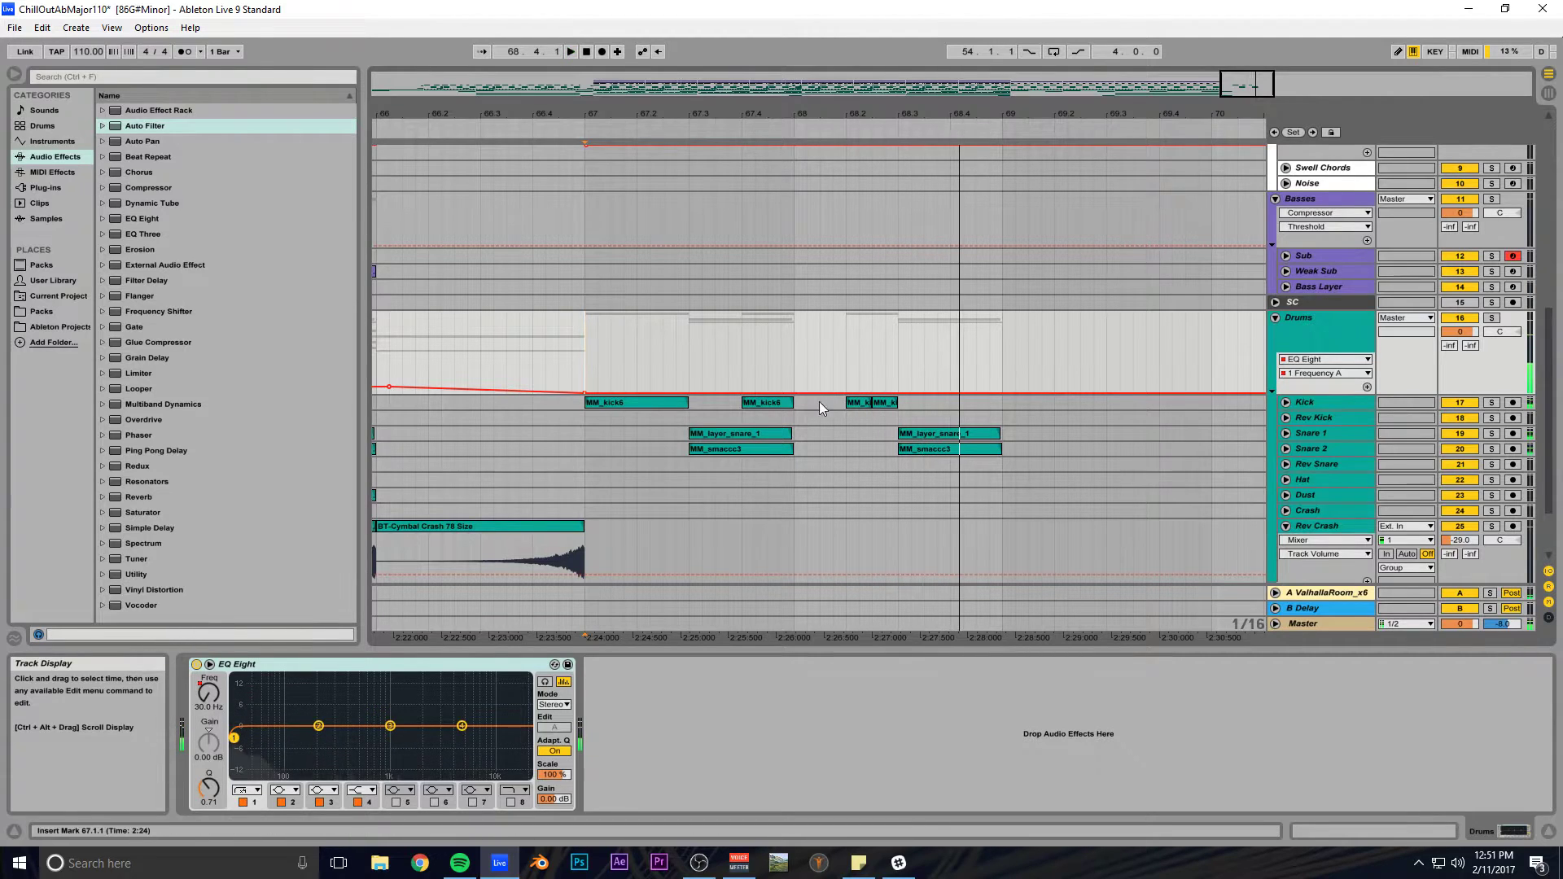
Duplicate the two-bar kick and snare pattern of bars 67 and 68 to bars 69 and 70.
drag(1004, 403, 585, 451)
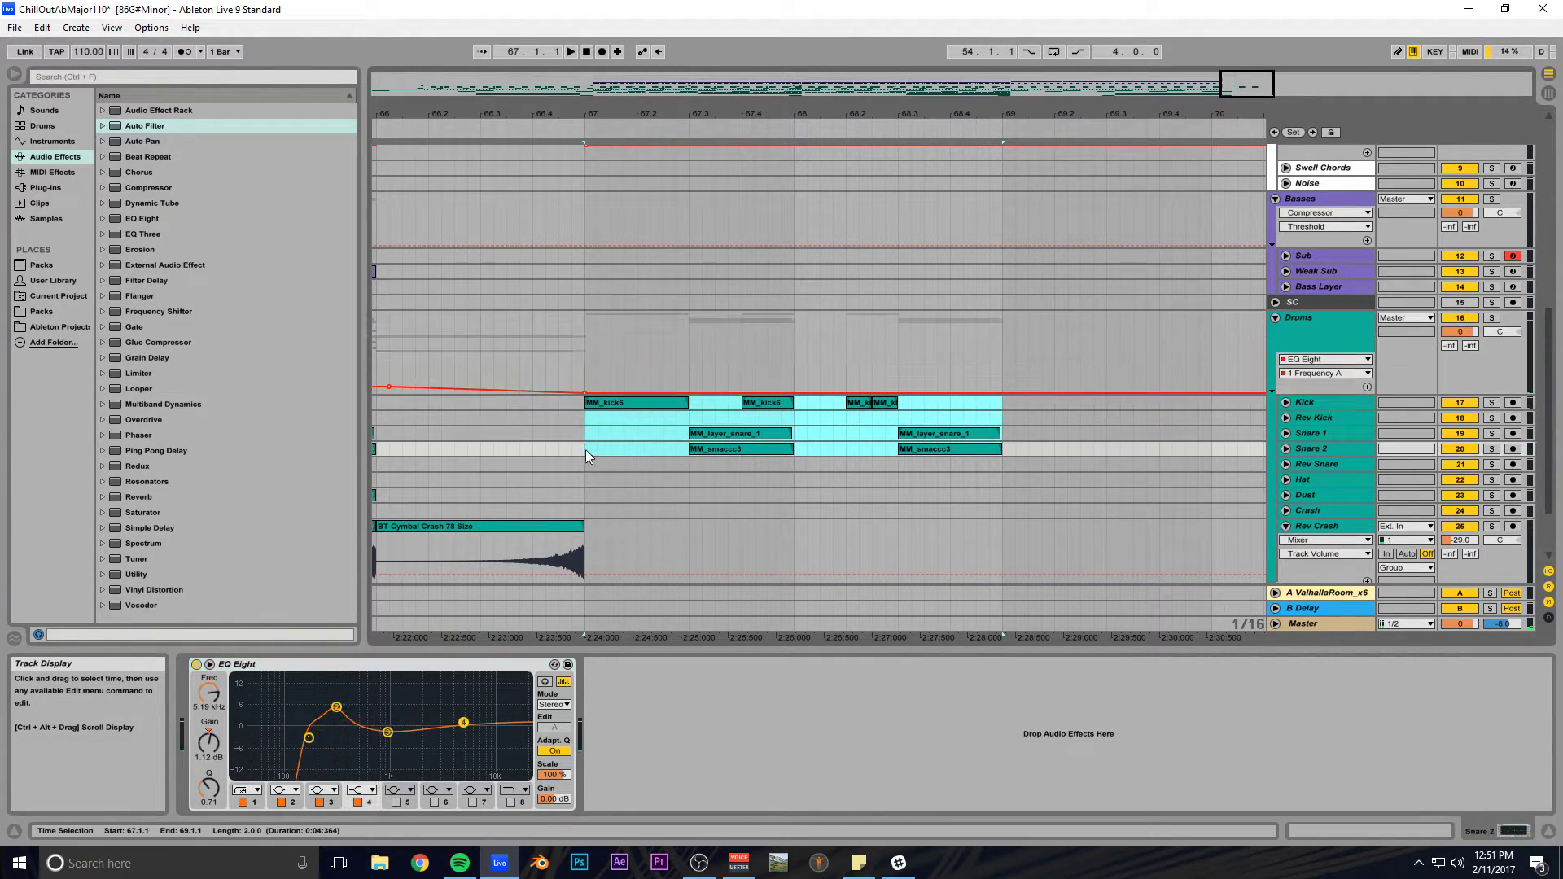
key(ctrl+d)
drag(1264, 84, 1285, 36)
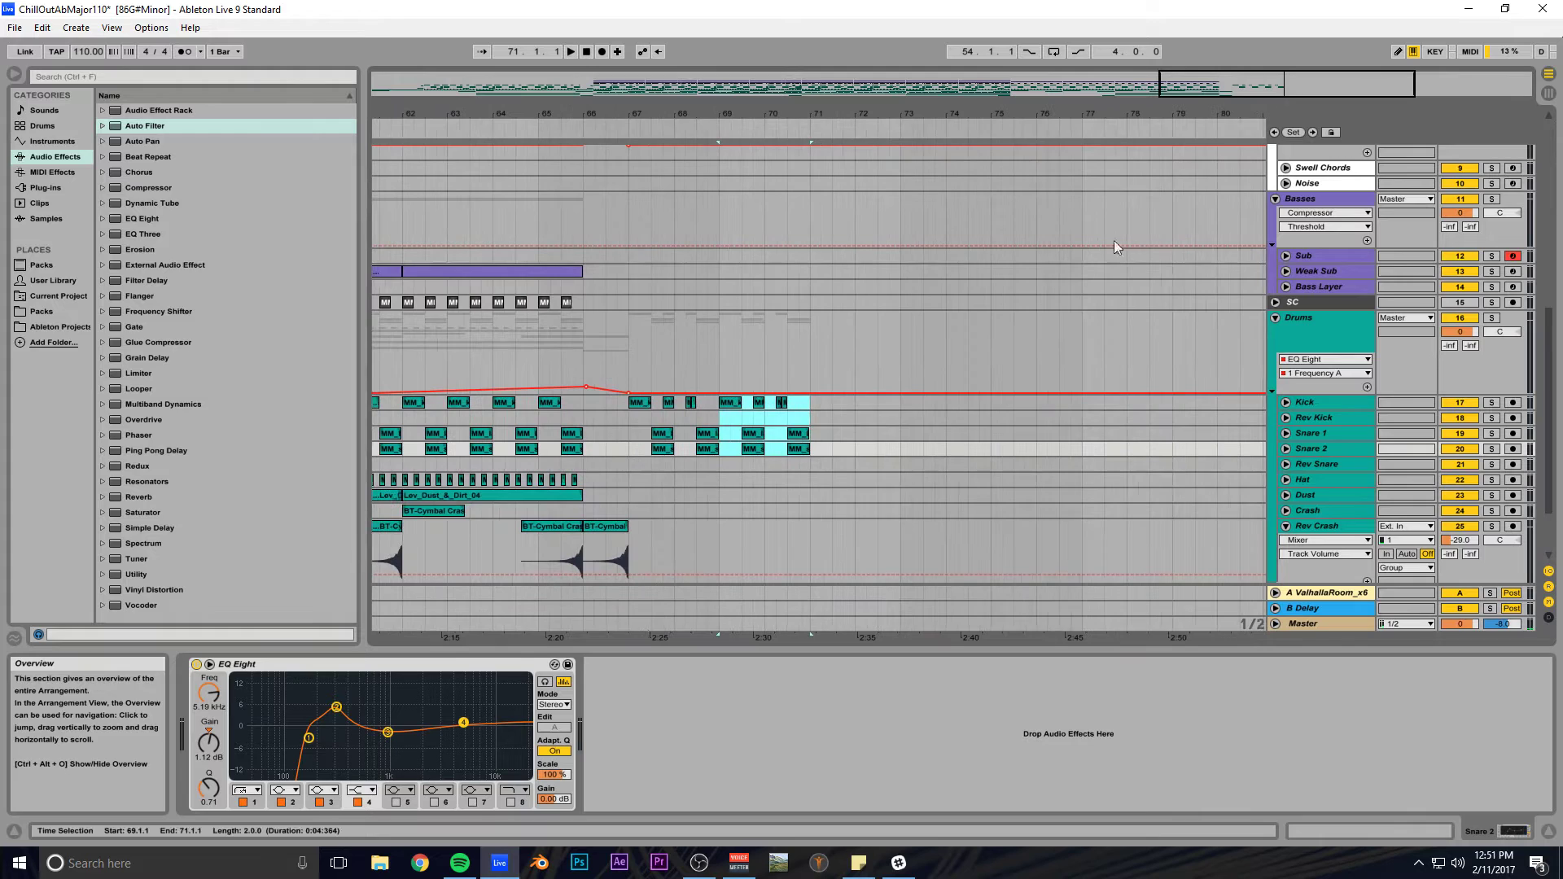
mouse_move(782, 417)
mouse_down()
mouse_move(625, 451)
mouse_move(790, 447)
mouse_move(808, 408)
mouse_up()
Copy SC trigger clips to match the kick and snare hits from bar 67, duplicate the two-bar pattern to bar 69, and play it.
drag(566, 303, 710, 307)
scroll(656, 306, up, 4)
drag(710, 306, 821, 303)
drag(916, 303, 915, 303)
drag(592, 303, 553, 302)
key(ctrl+d)
drag(927, 114, 927, 48)
key(space)
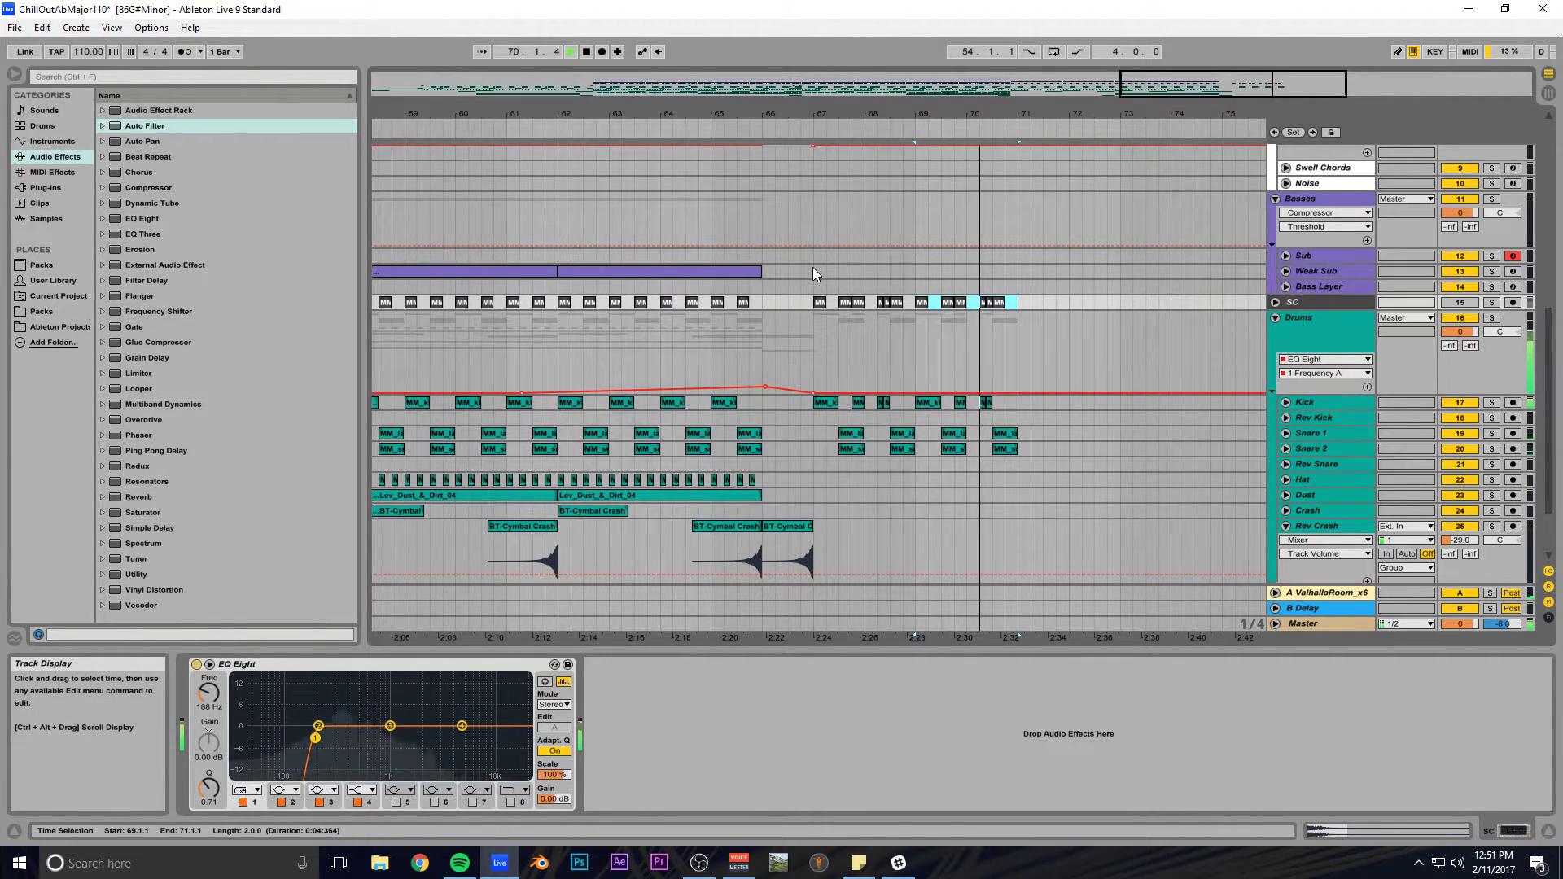
Copy the four-bar Weak Sub clip to the Sub track at bar 67, duplicate it to bar 71, and play it briefly.
scroll(791, 318, up, 3)
key(space)
drag(661, 350, 913, 348)
key(ctrl+d)
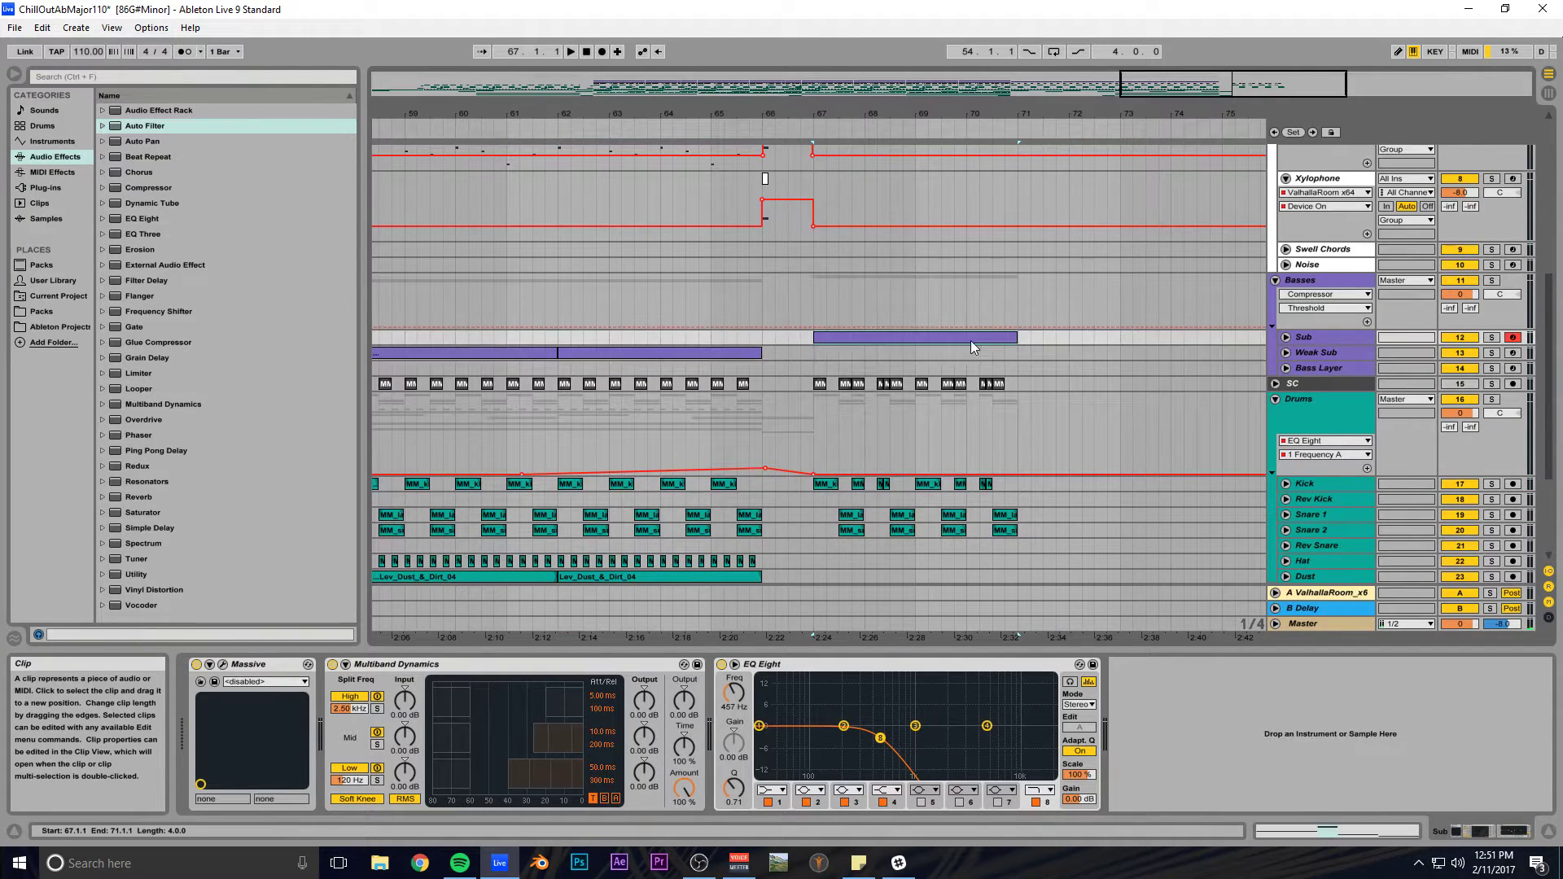
scroll(1018, 335, up, 3)
key(space)
key(space)
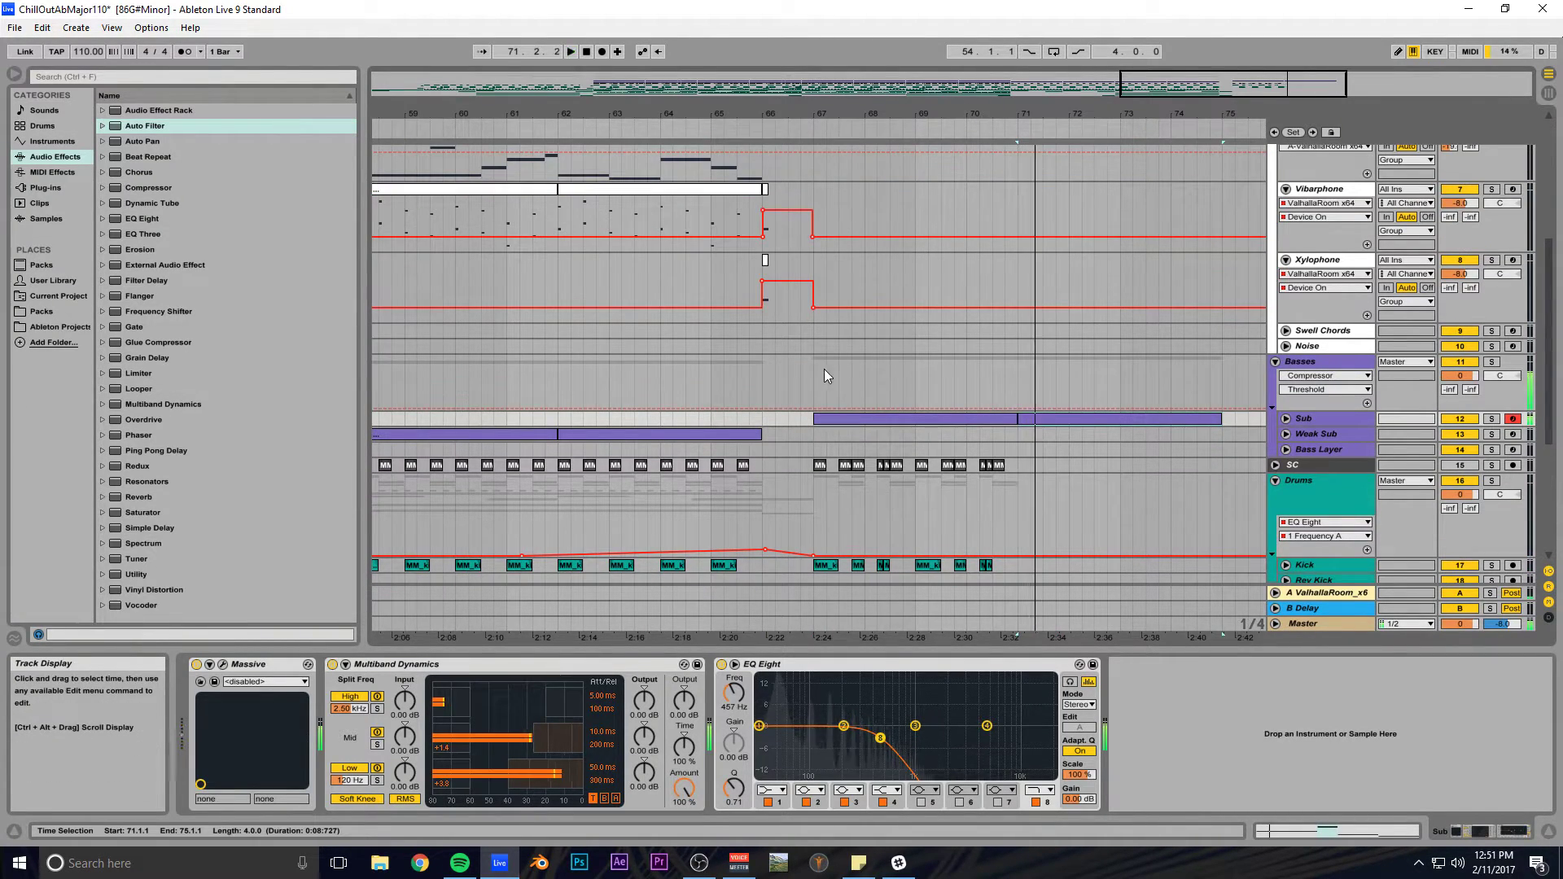
Copy the Sub clip to the Bass Layer track at bar 67, duplicate it to bar 71, and save the set.
click(824, 369)
click(868, 417)
drag(868, 417, 872, 451)
key(space)
key(ctrl+d)
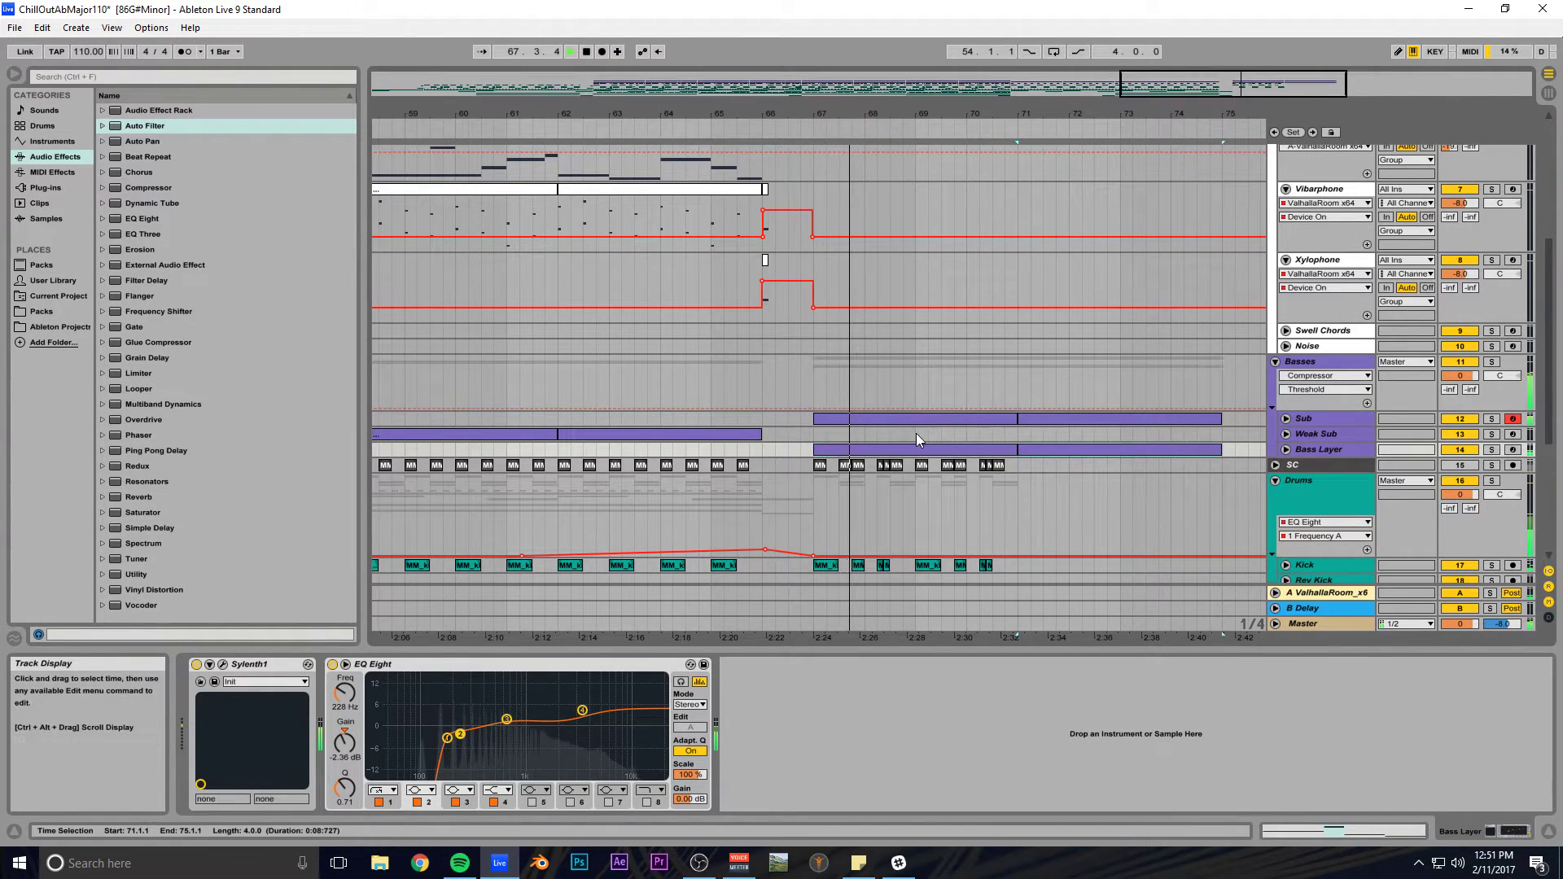
scroll(832, 437, up, 3)
scroll(863, 399, up, 3)
key(ctrl+s)
key(space)
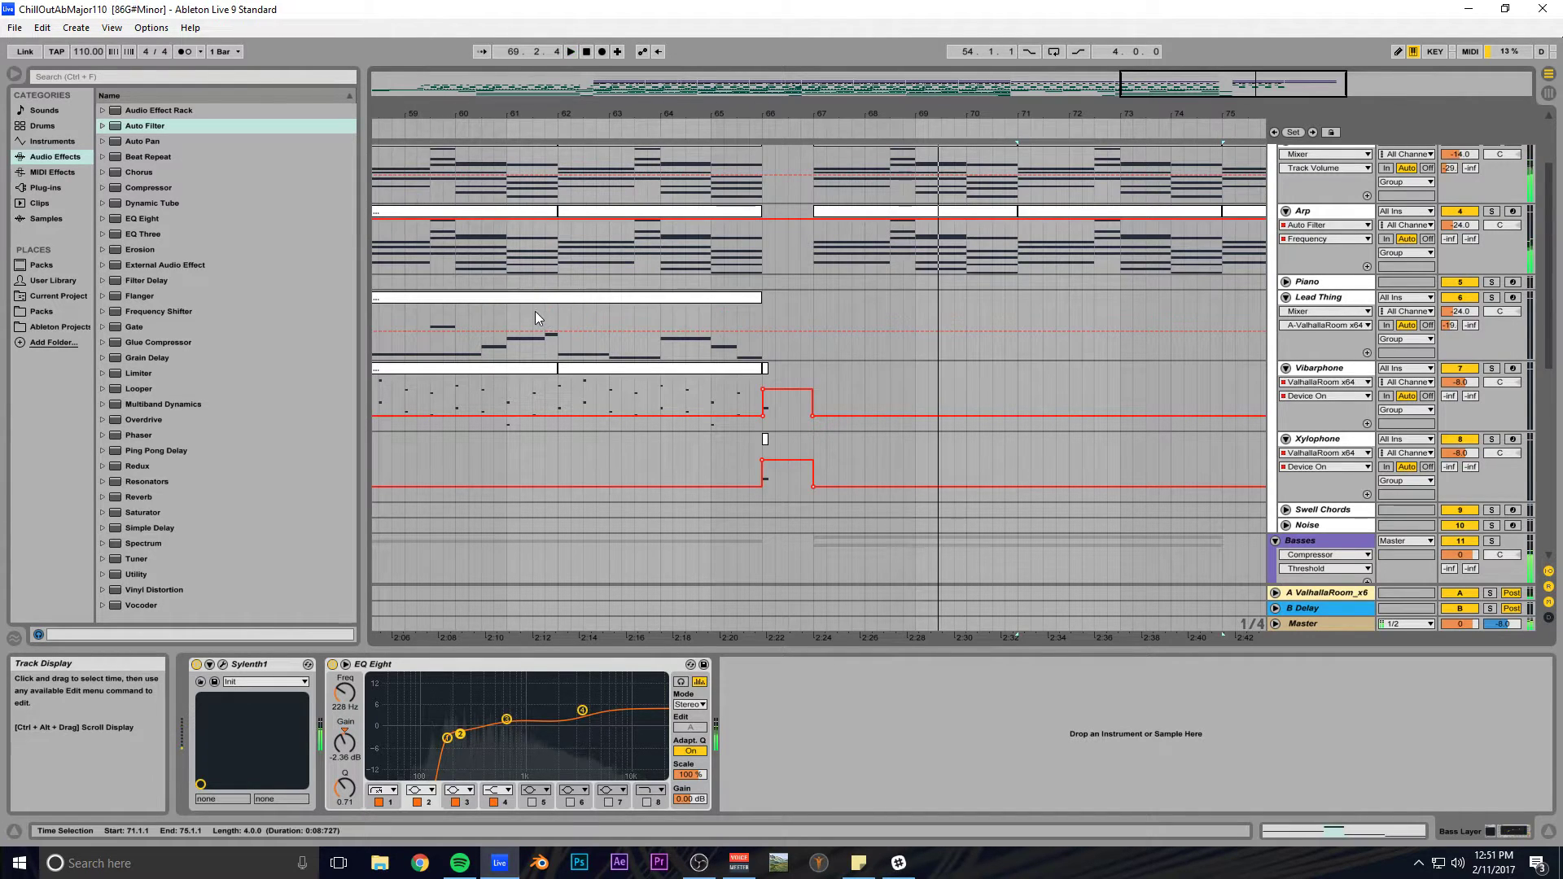
Fill bars 67 to 83 with copies of the eight-bar Lead Thing clip and the Vibarphone clips.
click(541, 299)
key(ctrl+d)
drag(792, 299, 839, 301)
key(space)
drag(1219, 85, 1250, 57)
key(ctrl+d)
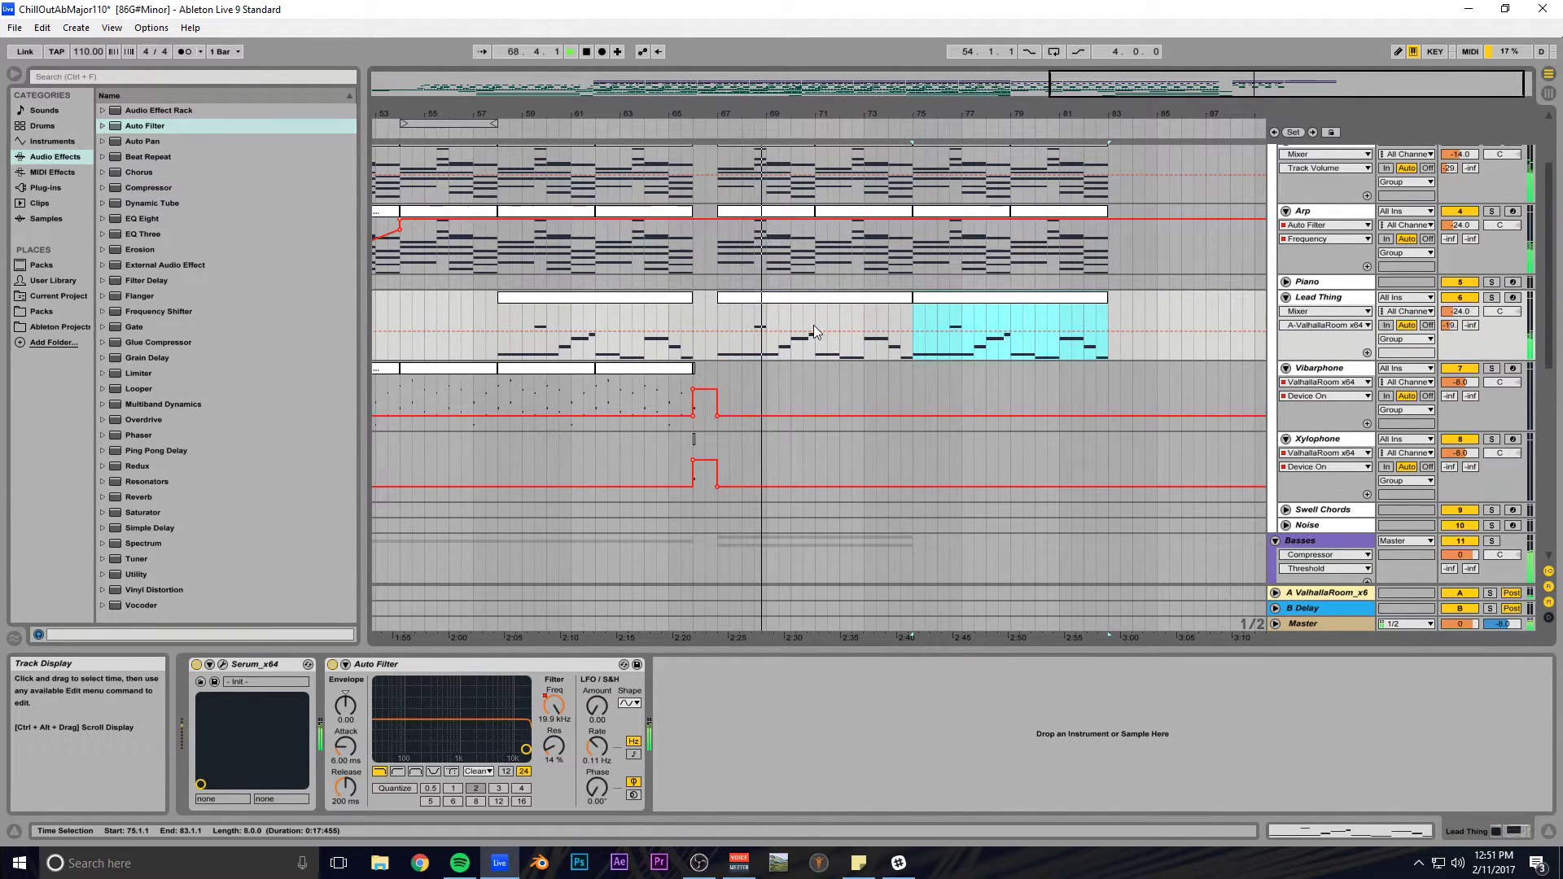
key(space)
drag(562, 374, 742, 375)
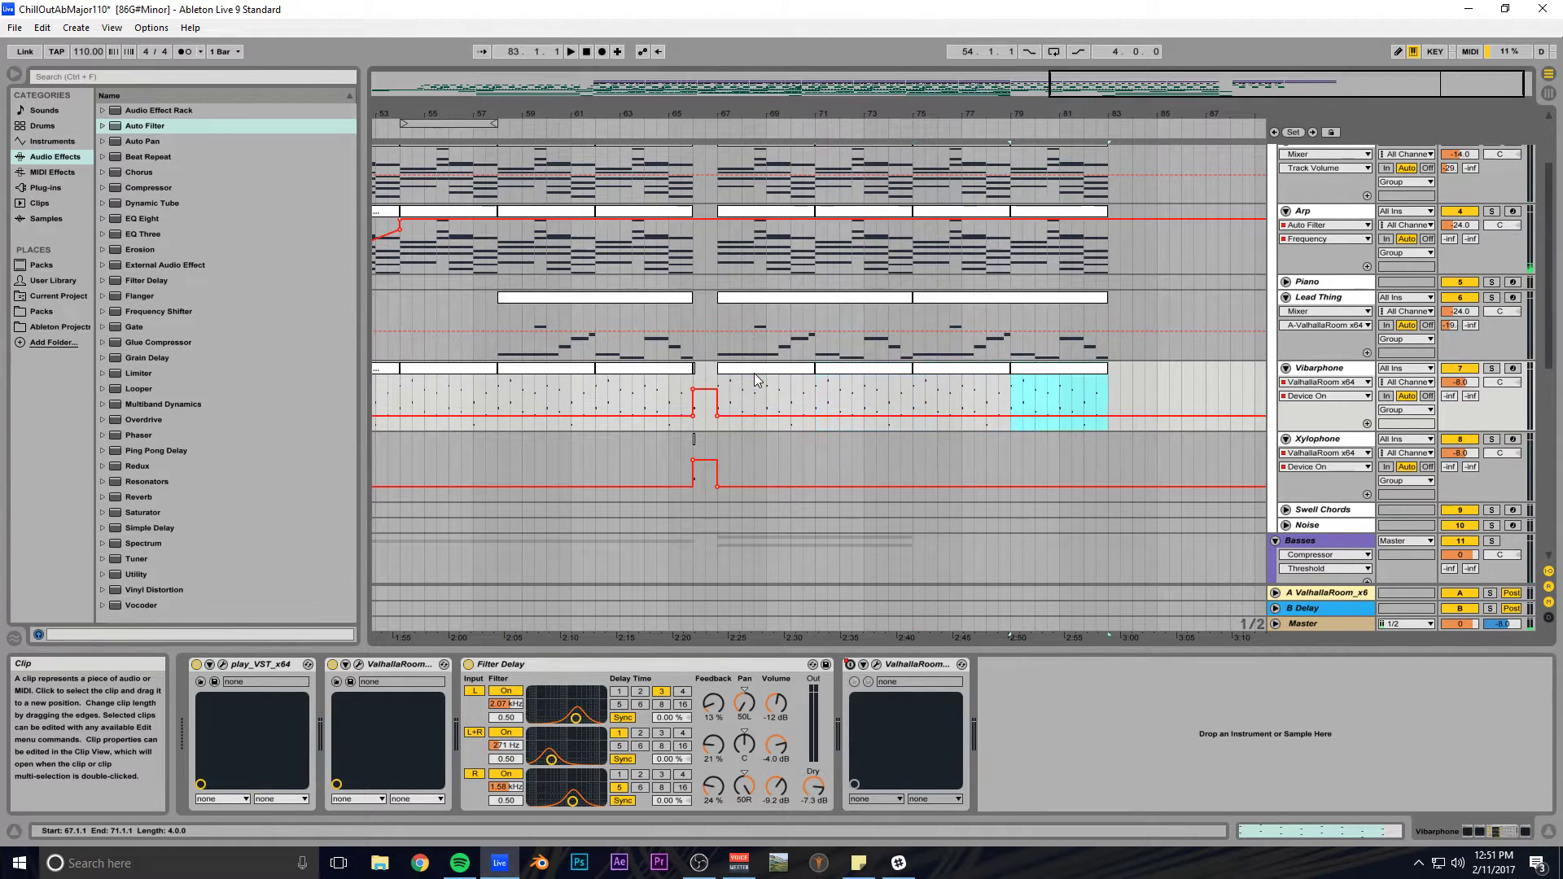
Copy the eight-bar Lead Thing clip to the Xylophone track at bar 67 and open it soloed in an enlarged note editor.
scroll(755, 380, down, 4)
drag(779, 233, 774, 399)
key(space)
double_click(772, 375)
key(space)
drag(802, 649, 814, 314)
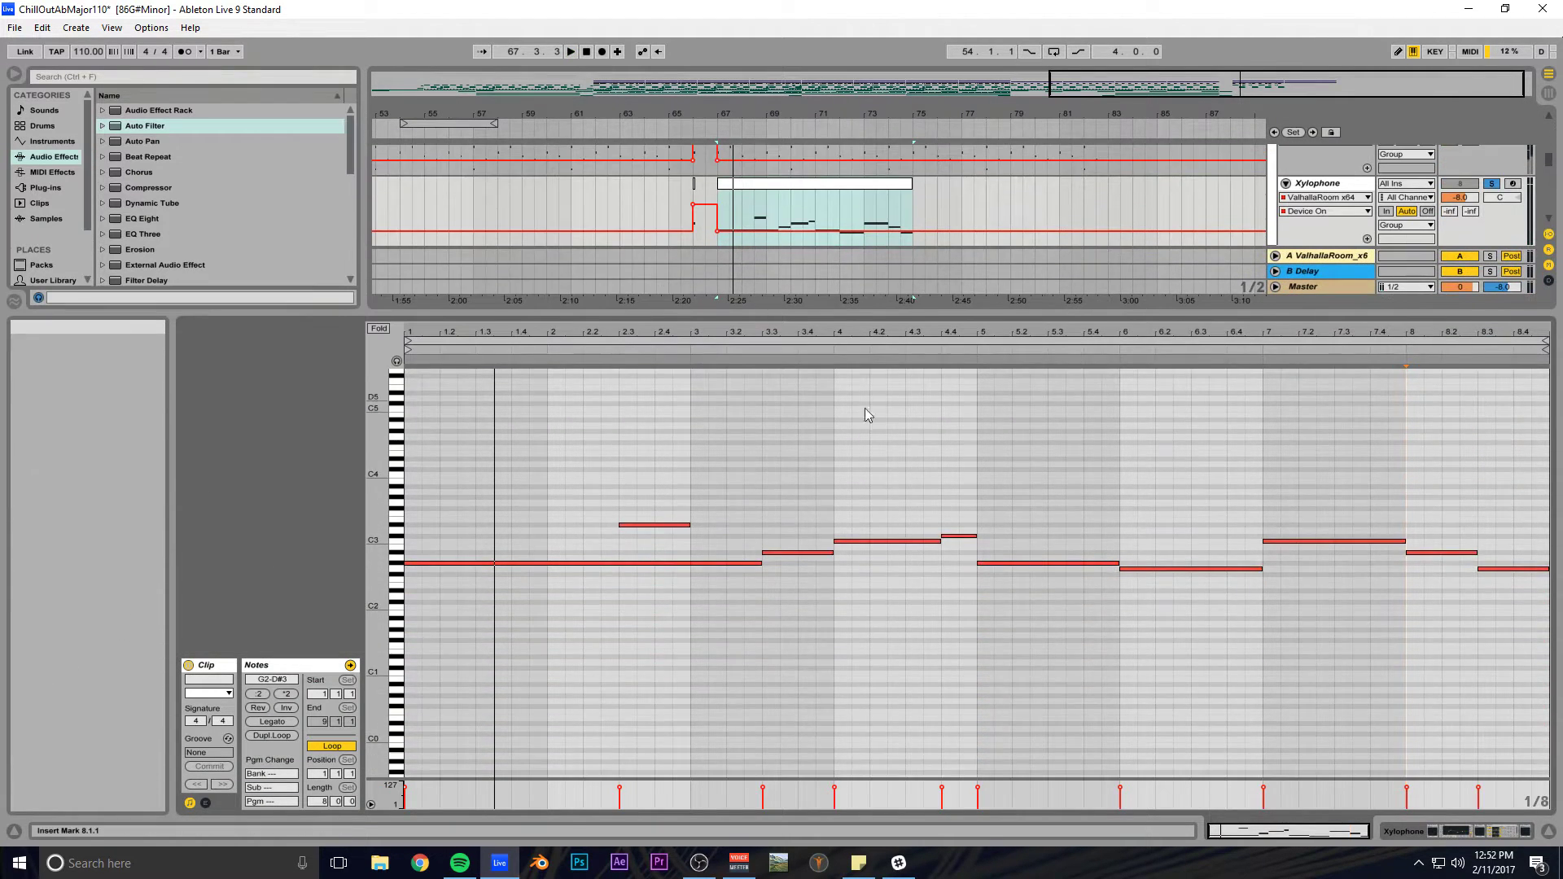
Transpose all notes in the Xylophone clip up one octave and play from bar 67.
drag(1493, 490, 518, 605)
key(shift+Up)
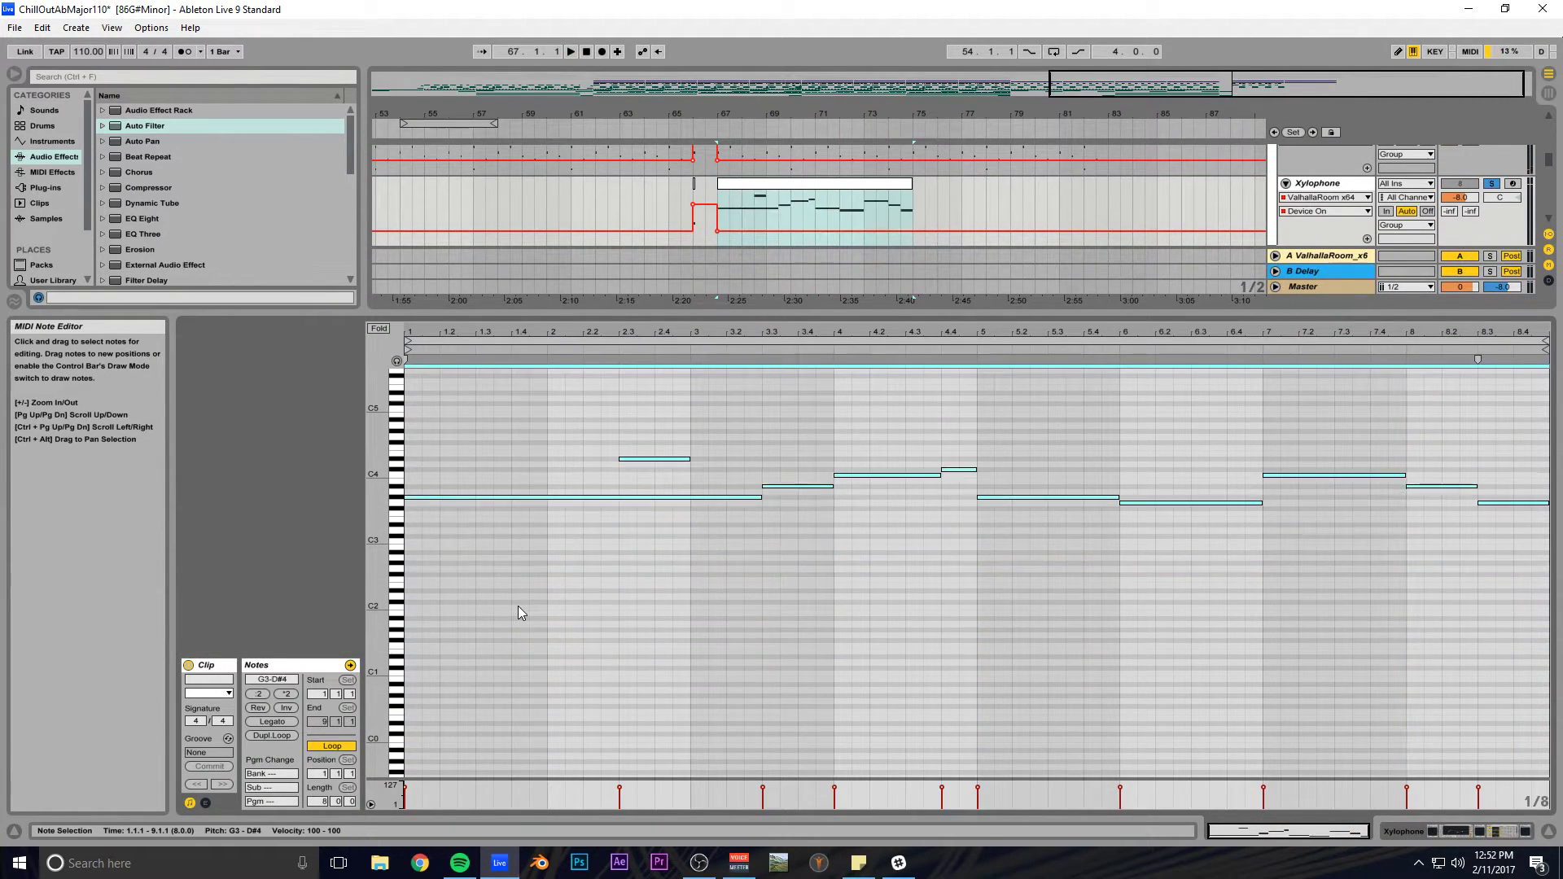
key(space)
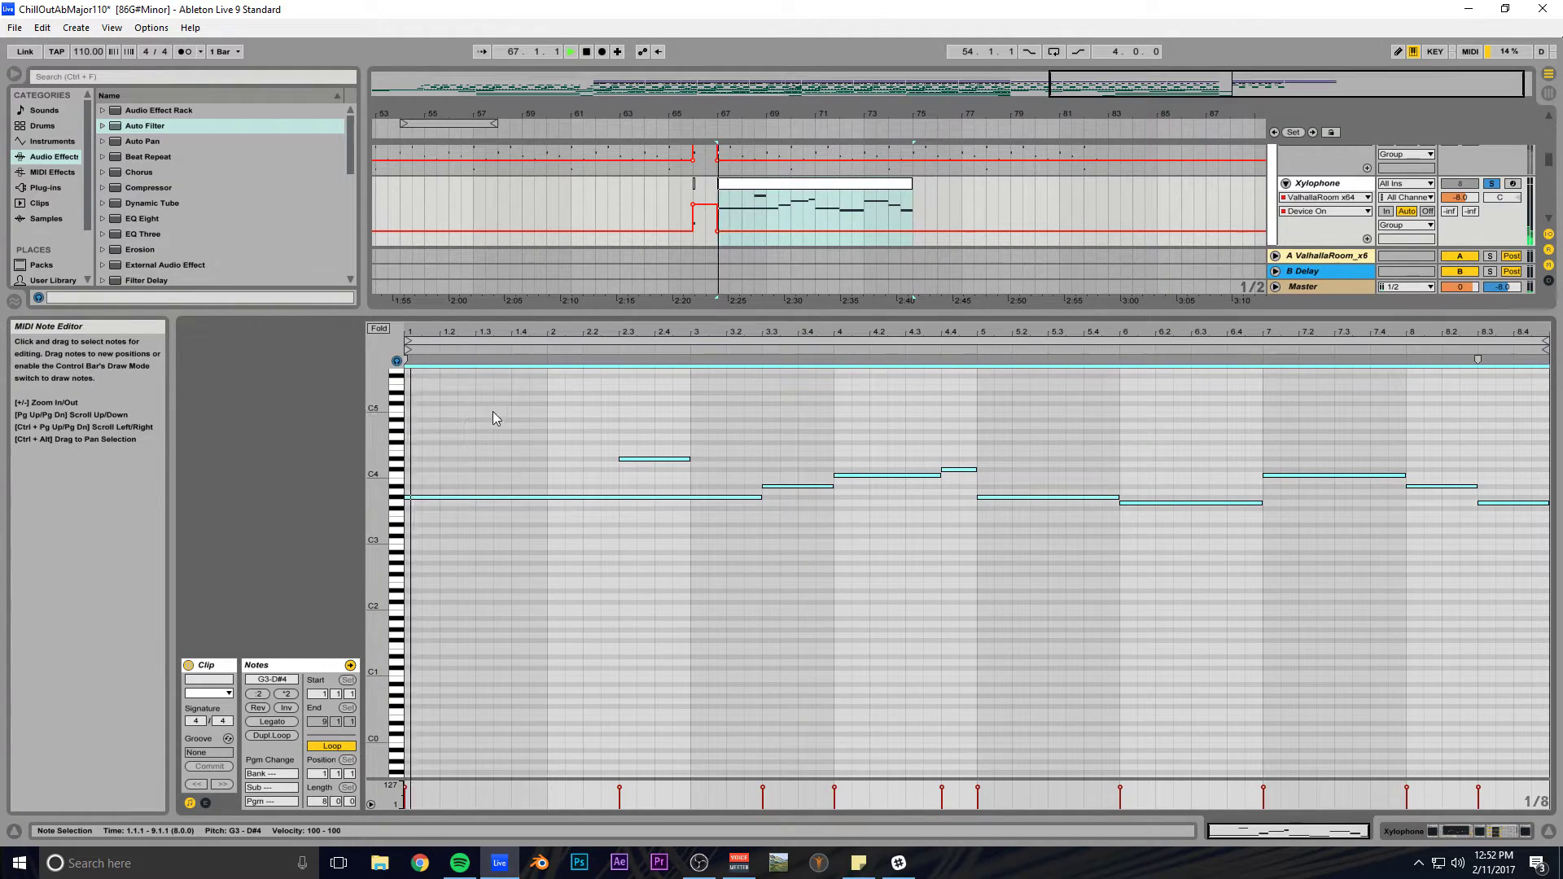
Split the long opening G#3 note at bar 3 of the Xylophone clip, and return to the track's device chain.
click(724, 481)
mouse_move(760, 498)
mouse_down()
mouse_move(695, 498)
mouse_move(762, 498)
mouse_up()
double_click(704, 499)
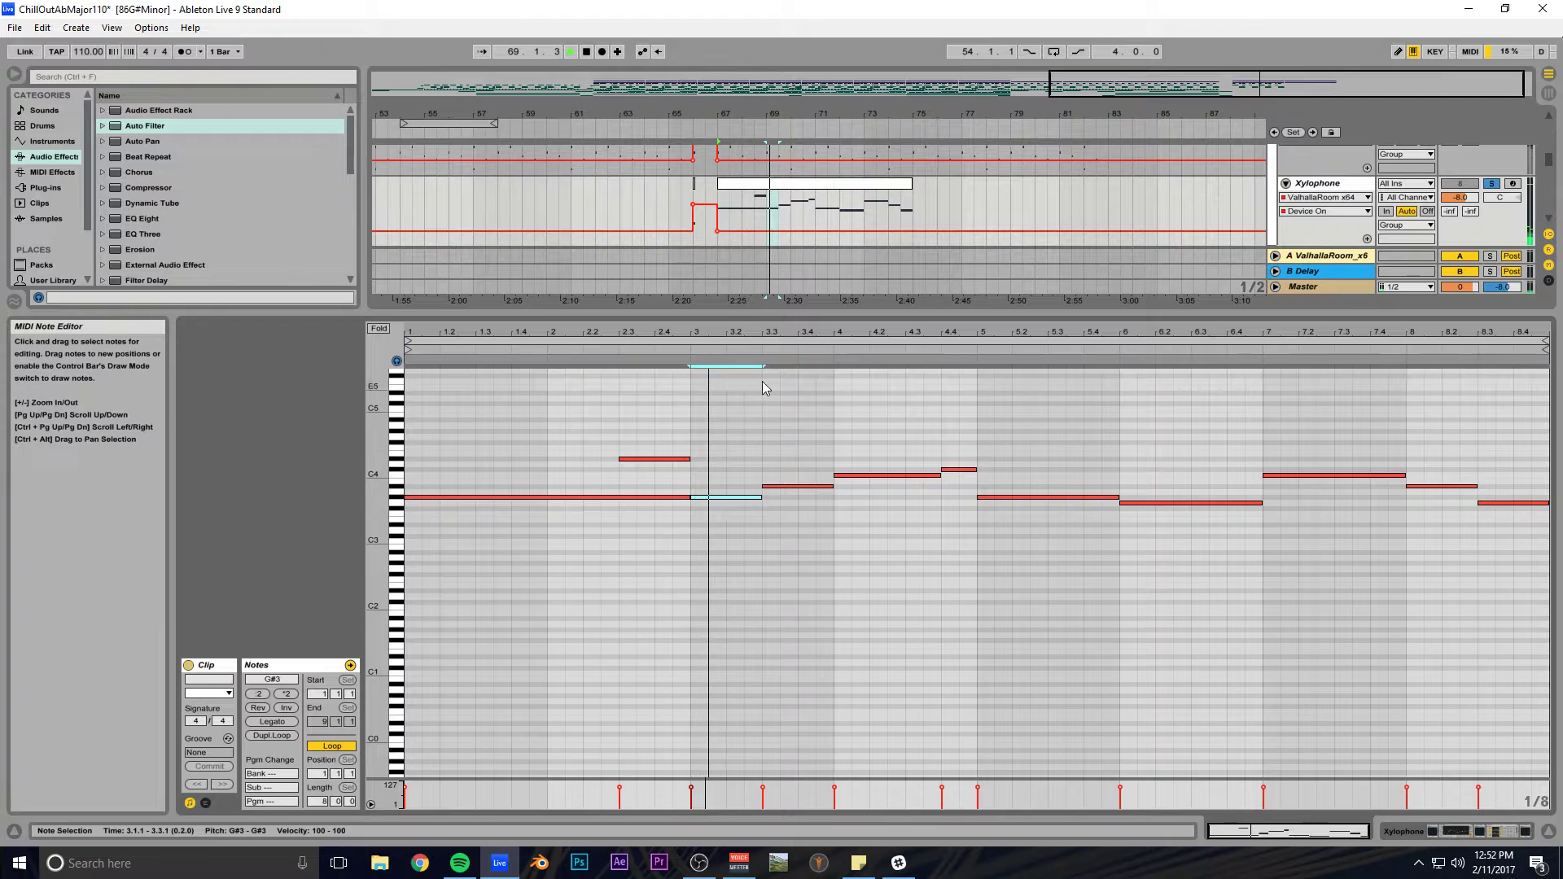
drag(802, 314, 802, 542)
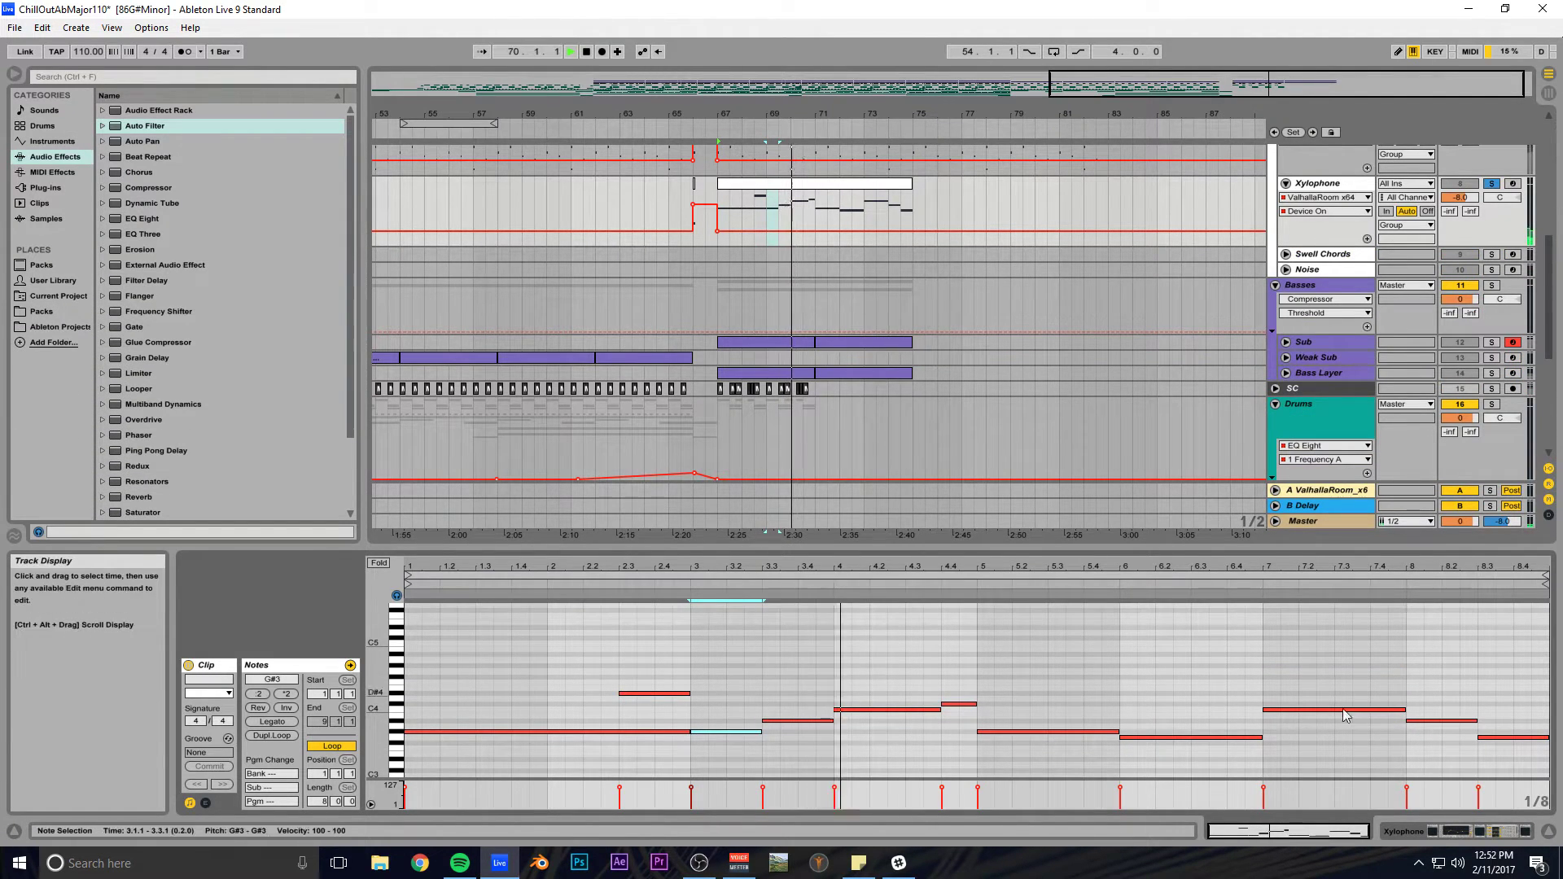
click(1446, 832)
scroll(873, 329, up, 2)
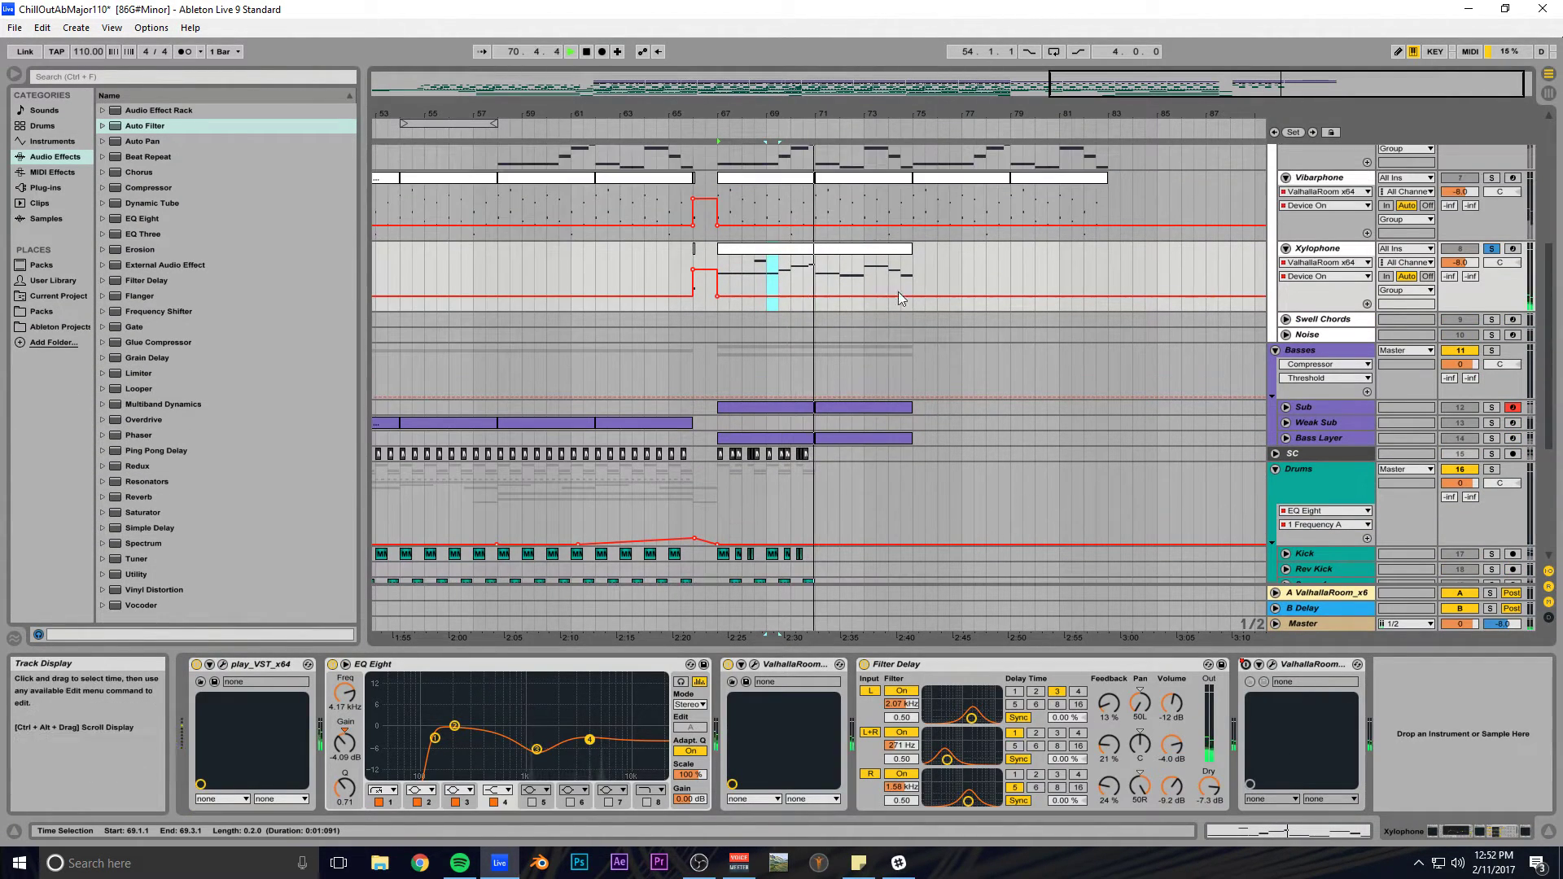
Duplicate the eight-bar Xylophone clip to bar 75 and turn off the Xylophone track's solo.
key(ctrl+d)
scroll(871, 277, up, 3)
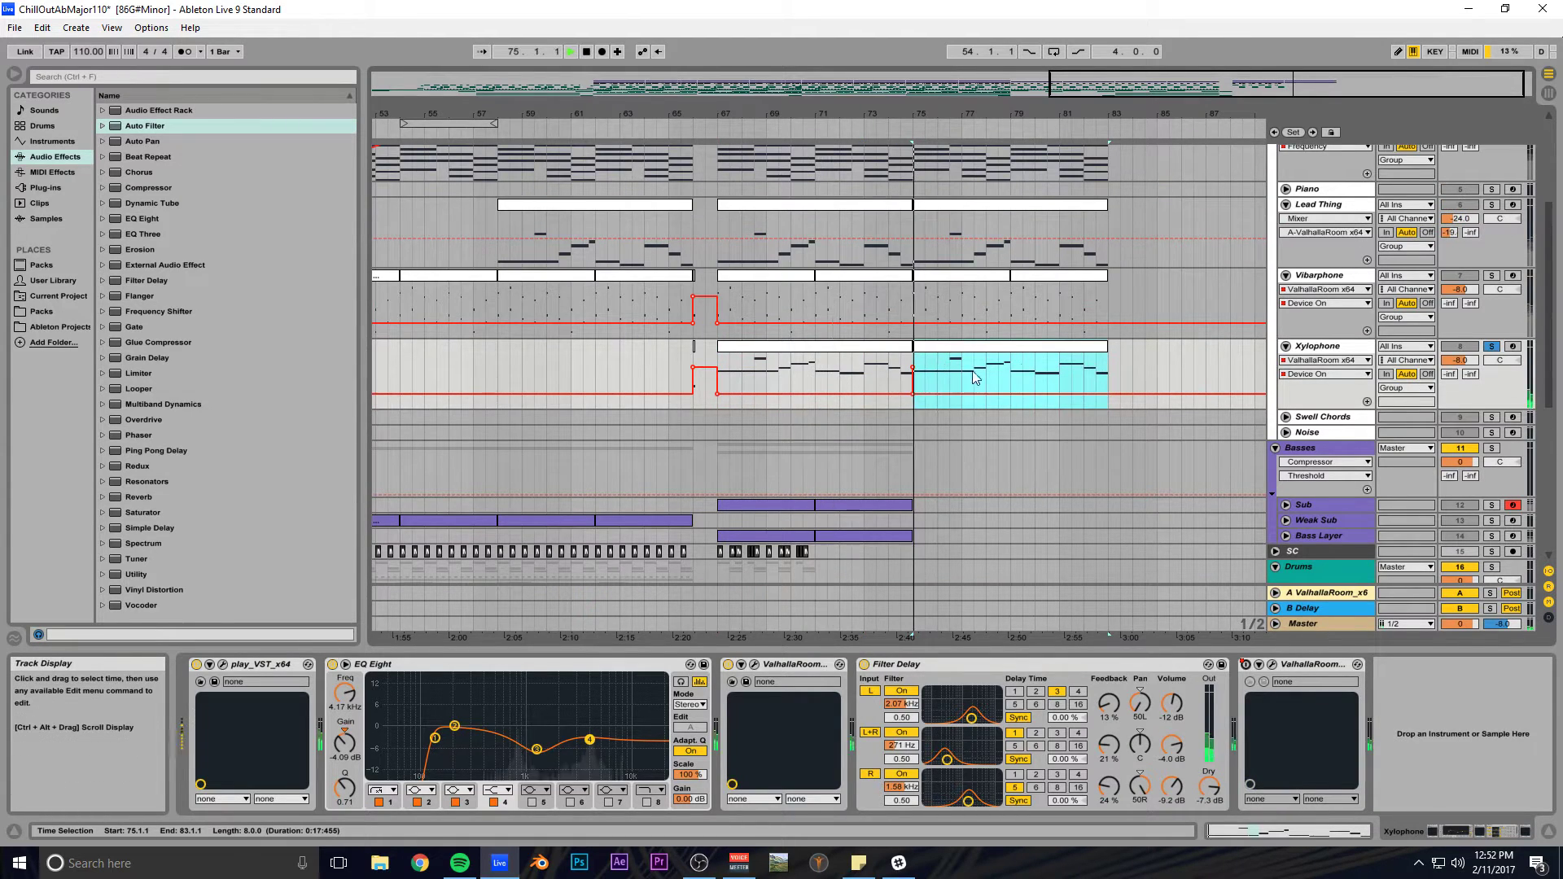
drag(947, 379, 887, 377)
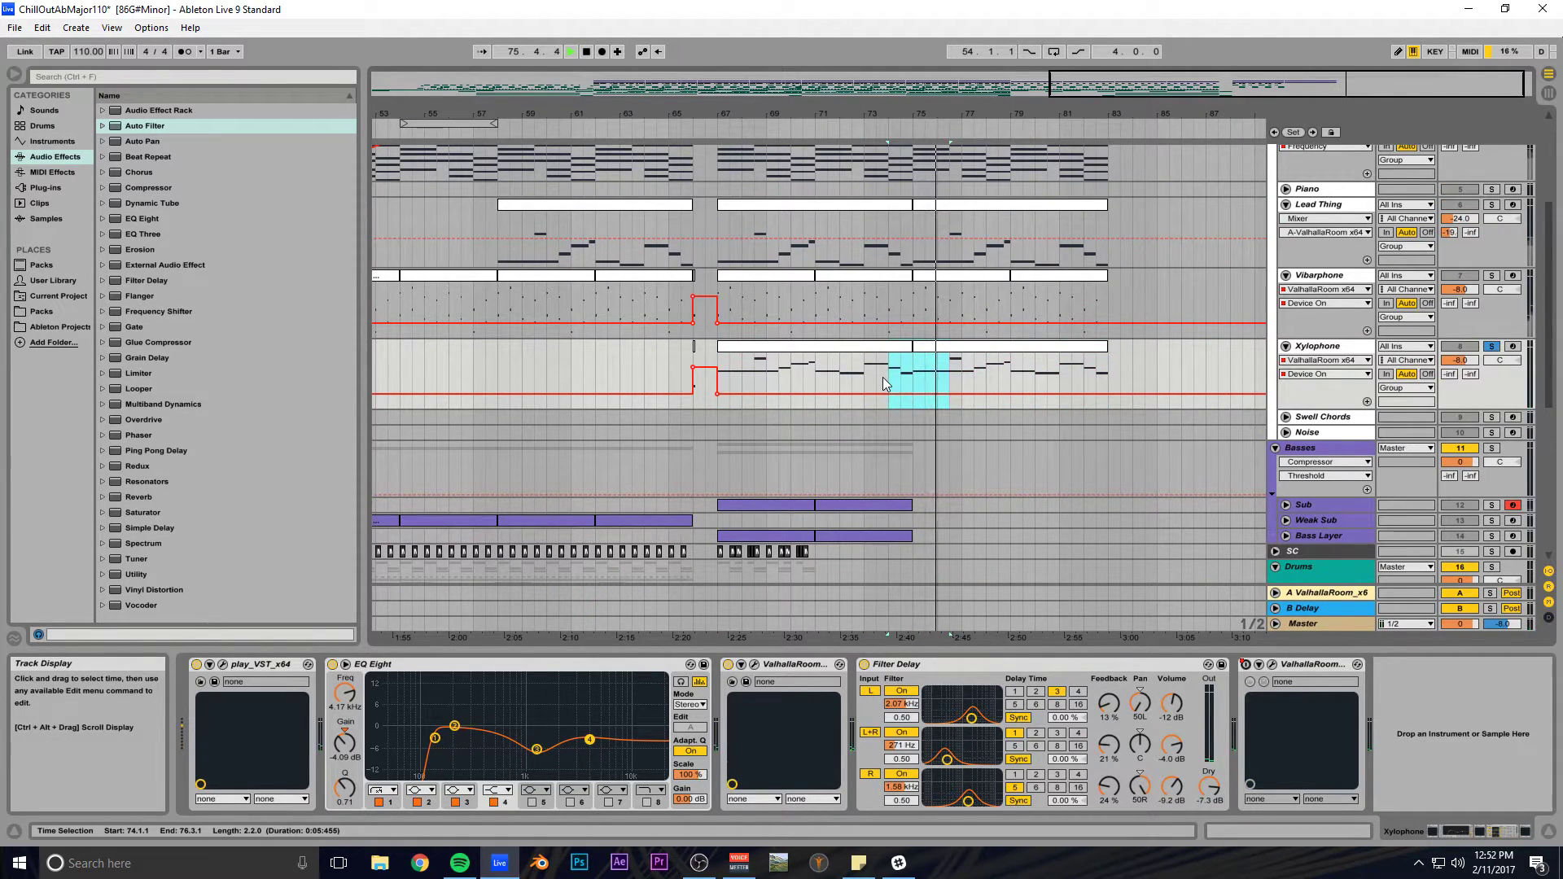
click(1491, 346)
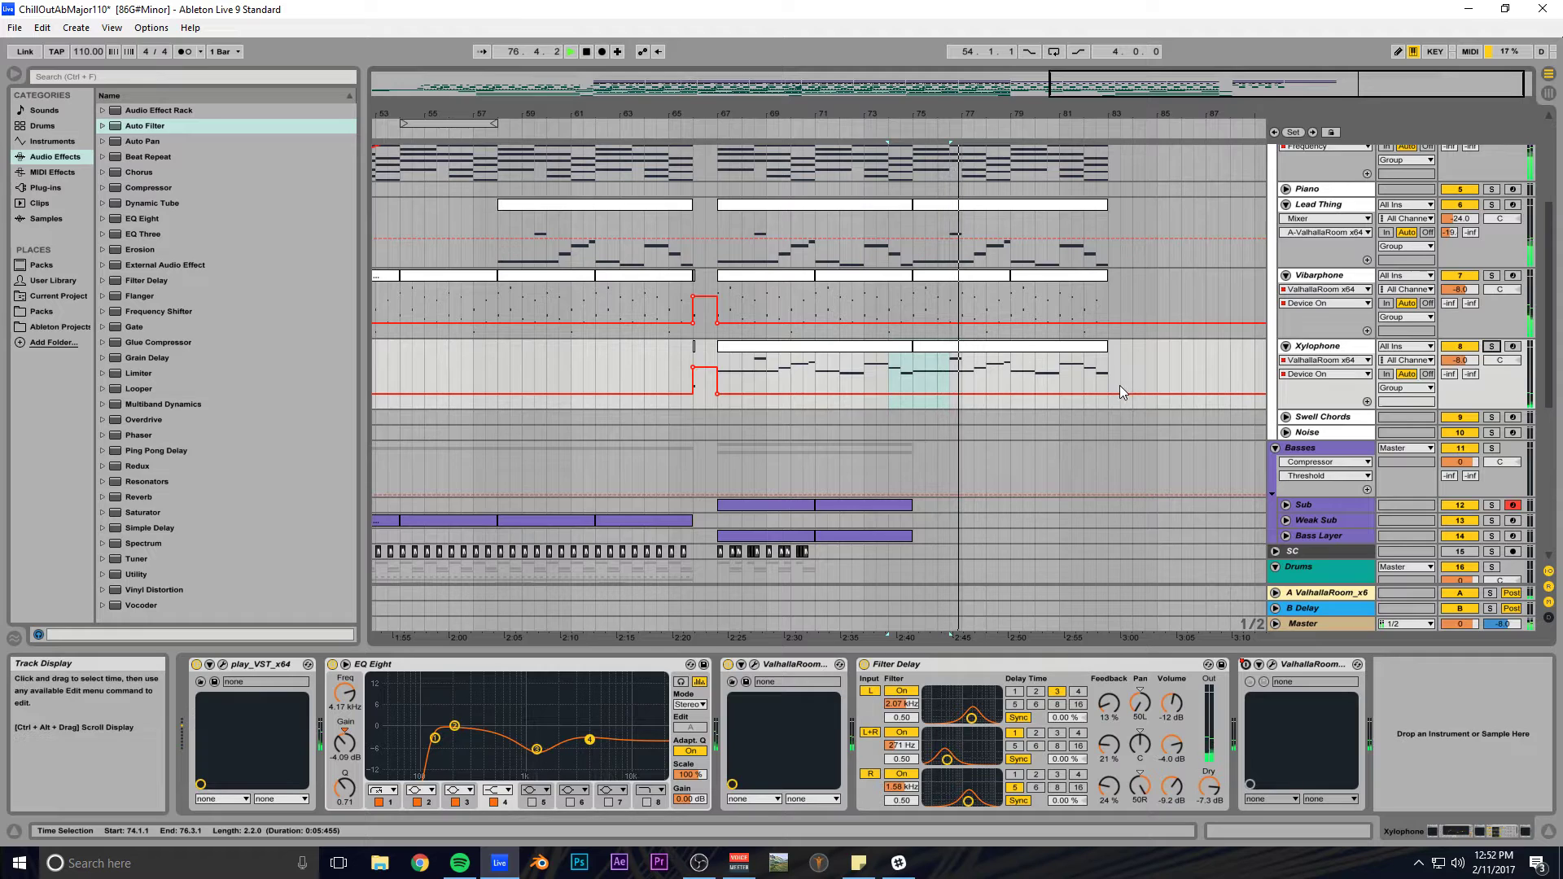
scroll(1091, 411, up, 2)
scroll(1068, 417, up, 1)
scroll(1155, 481, down, 10)
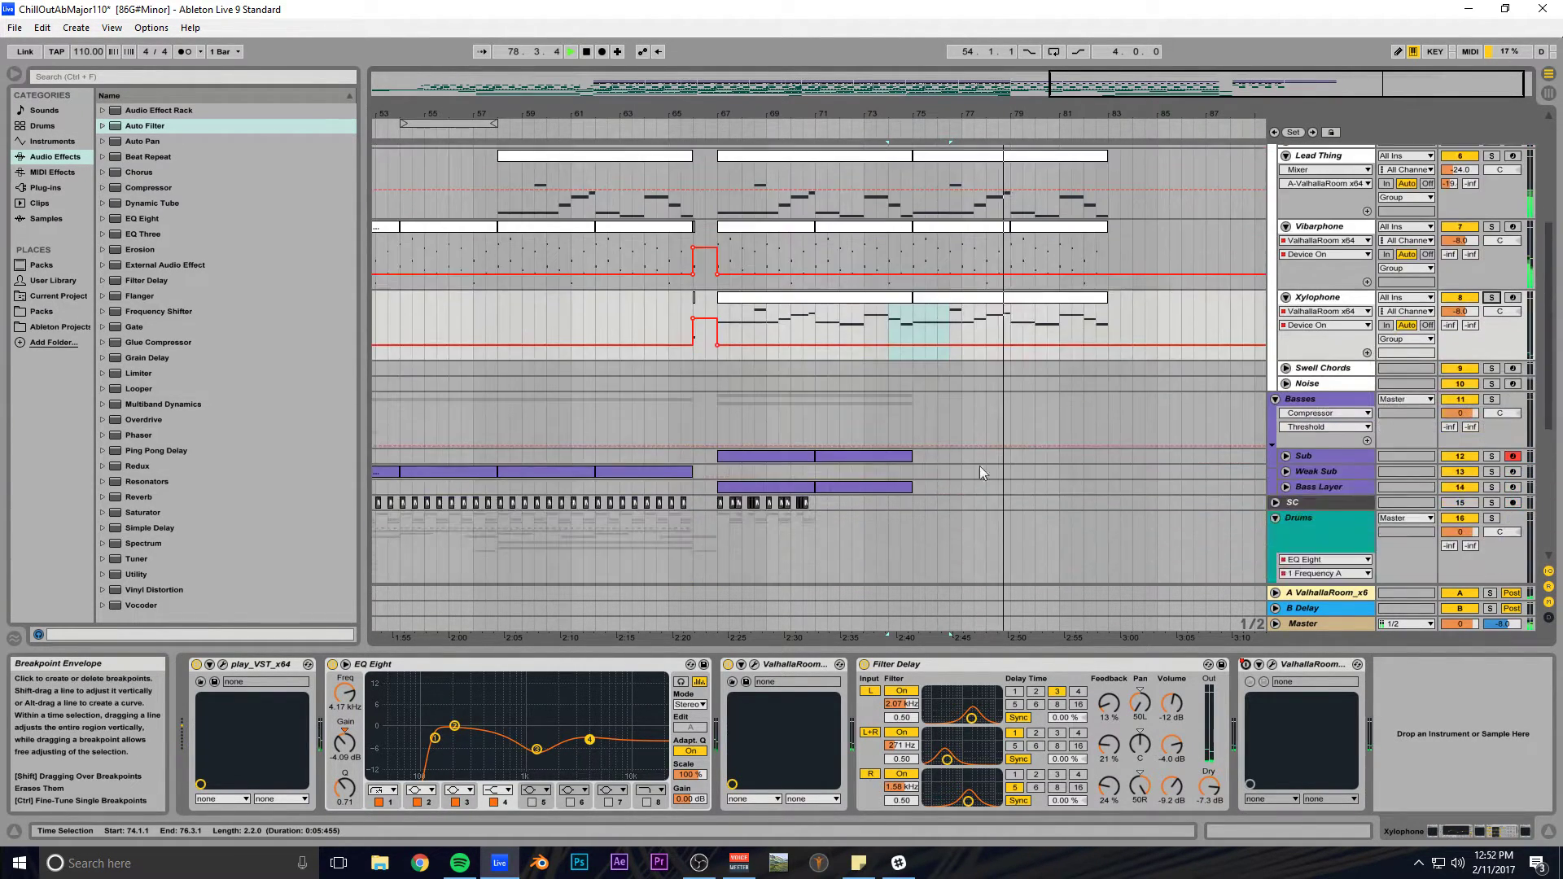
scroll(812, 473, down, 4)
key(space)
click(636, 453)
key(ctrl+d)
key(ctrl+d)
key(ctrl+d)
key(ctrl+d)
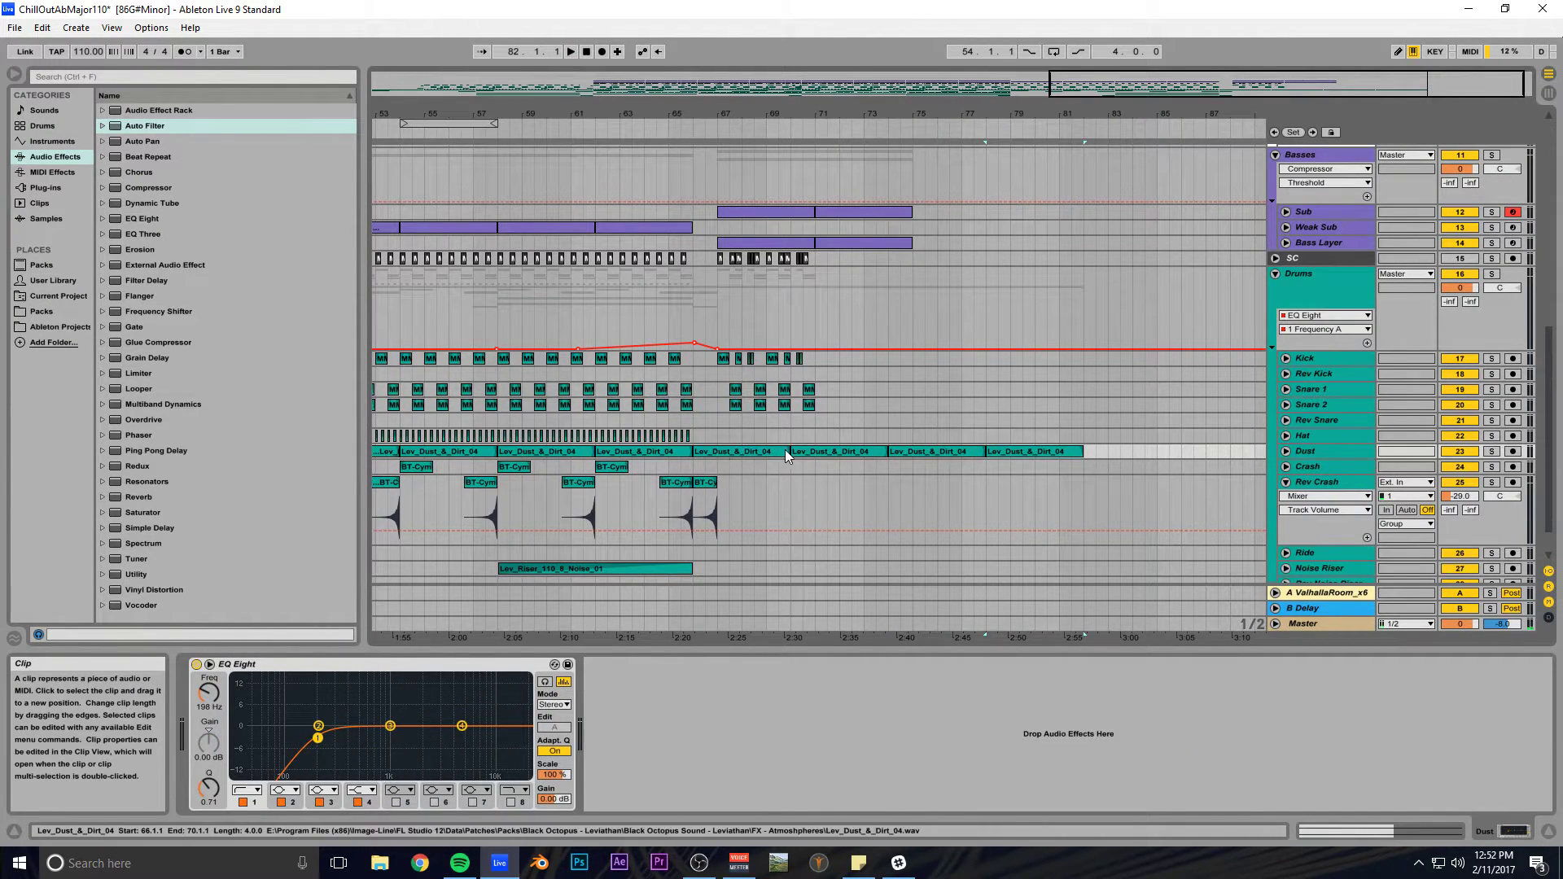
key(ctrl+z)
key(ctrl+z)
key(ctrl+z)
Extend the Dust track's audio to bar 67 and fill bars 67 to 83 with four-bar copies of Lev_Dust_&_Dirt_04.
mouse_move(738, 447)
mouse_down()
mouse_move(770, 444)
mouse_move(707, 452)
mouse_up()
key(ctrl+d)
key(ctrl+d)
key(ctrl+d)
key(ctrl+d)
key(ctrl+z)
Copy the bar 62 cymbal clip on the Crash track to bar 67 and repeat it every four bars through bar 79.
click(618, 469)
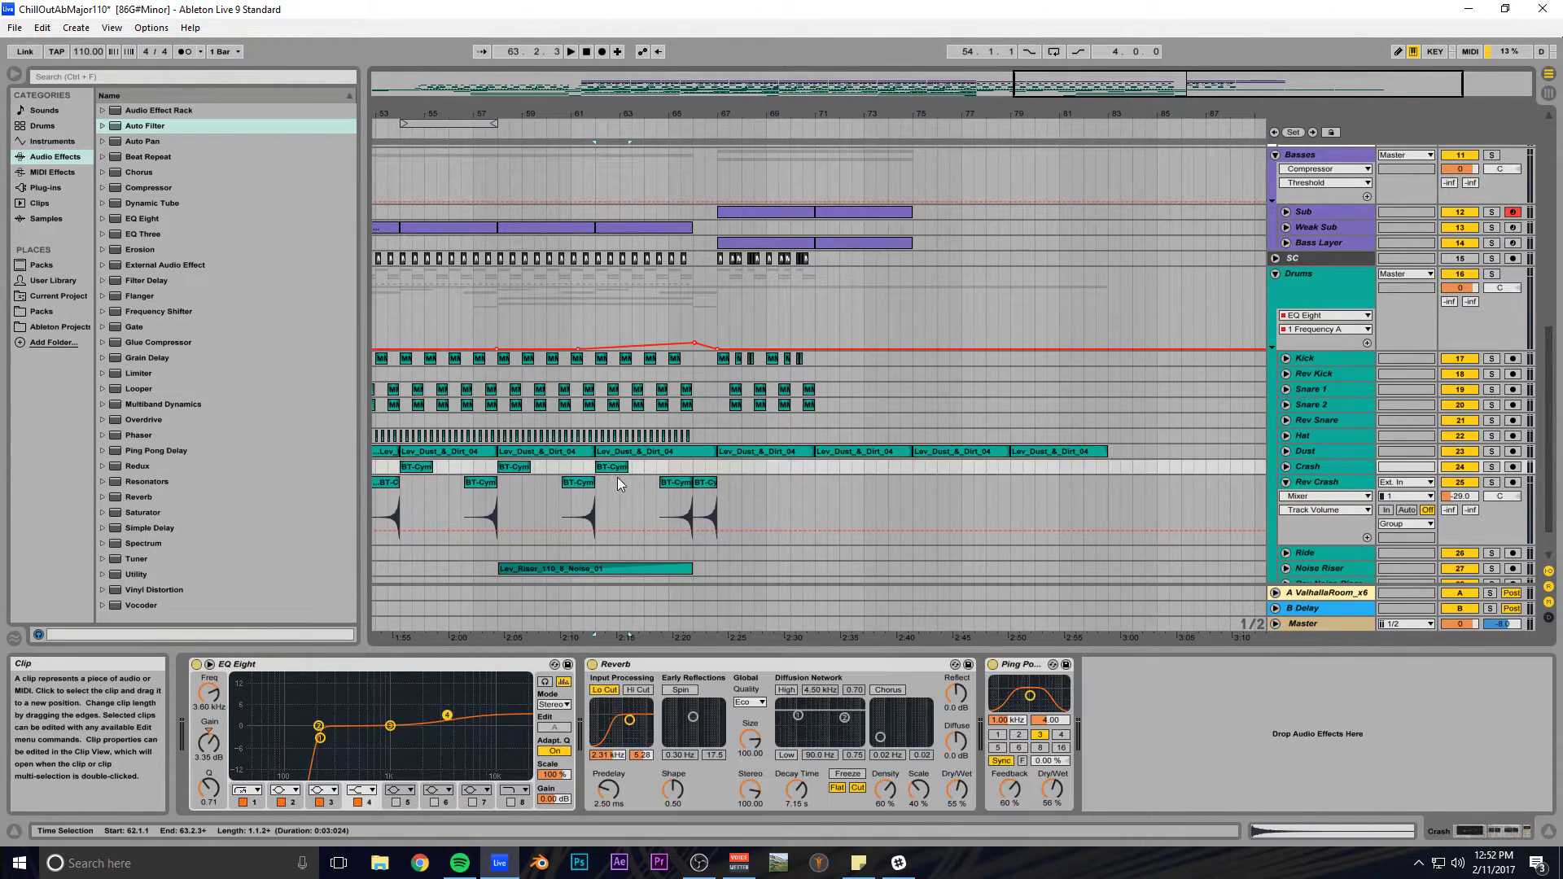
drag(611, 468, 716, 466)
key(space)
key(ctrl+d)
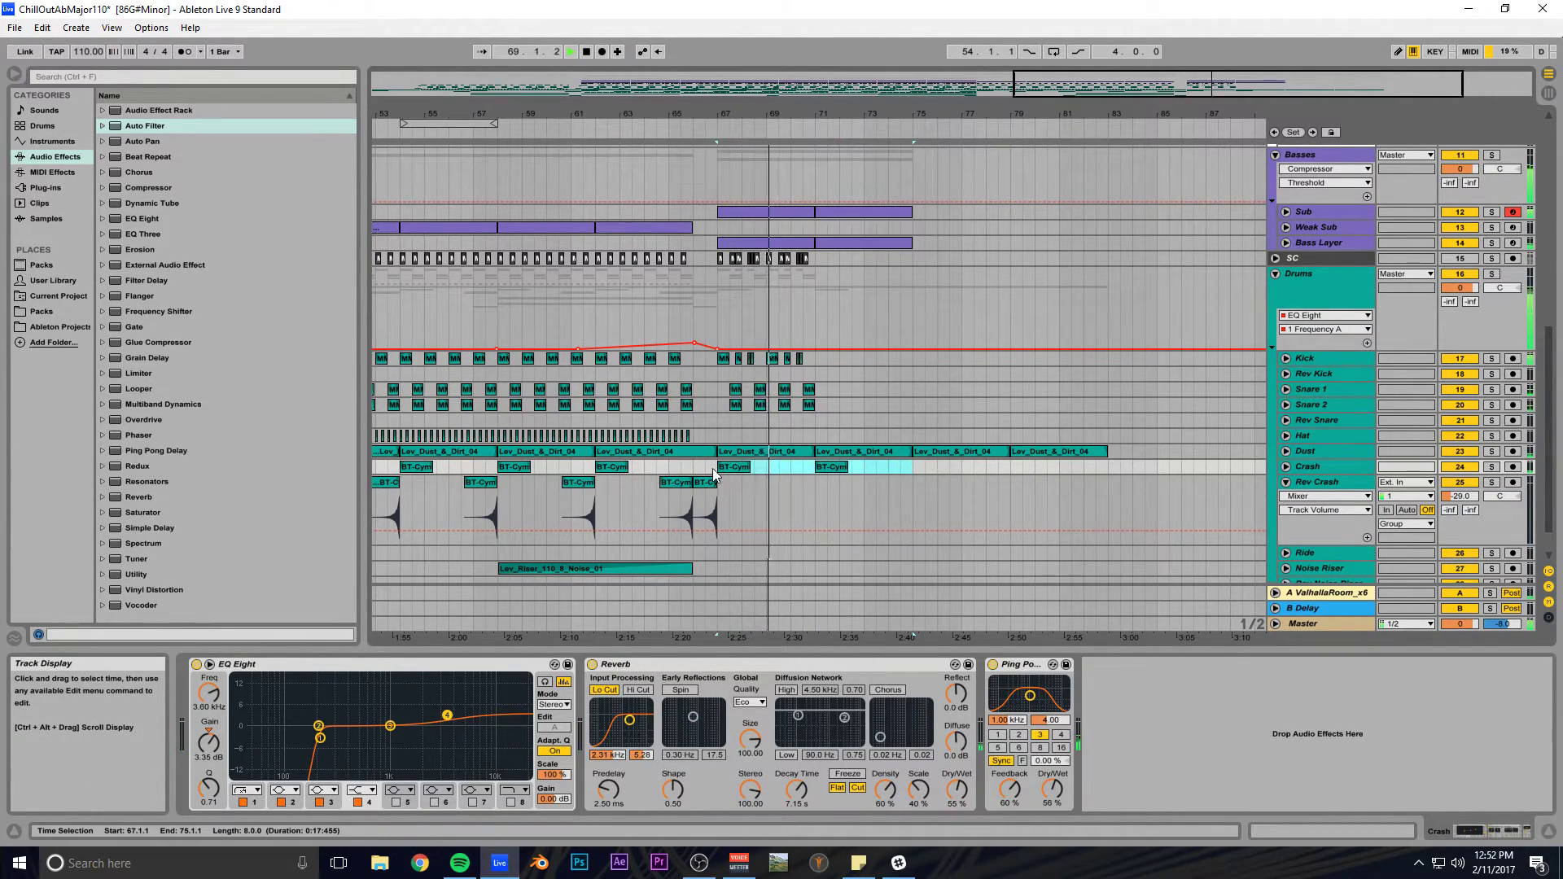
key(ctrl+d)
Copy the reversed cymbal clip on the Rev Crash track so copies end at bars 71, 75, 79 and 83, and save the set.
click(710, 497)
drag(710, 495, 1096, 484)
key(ctrl+s)
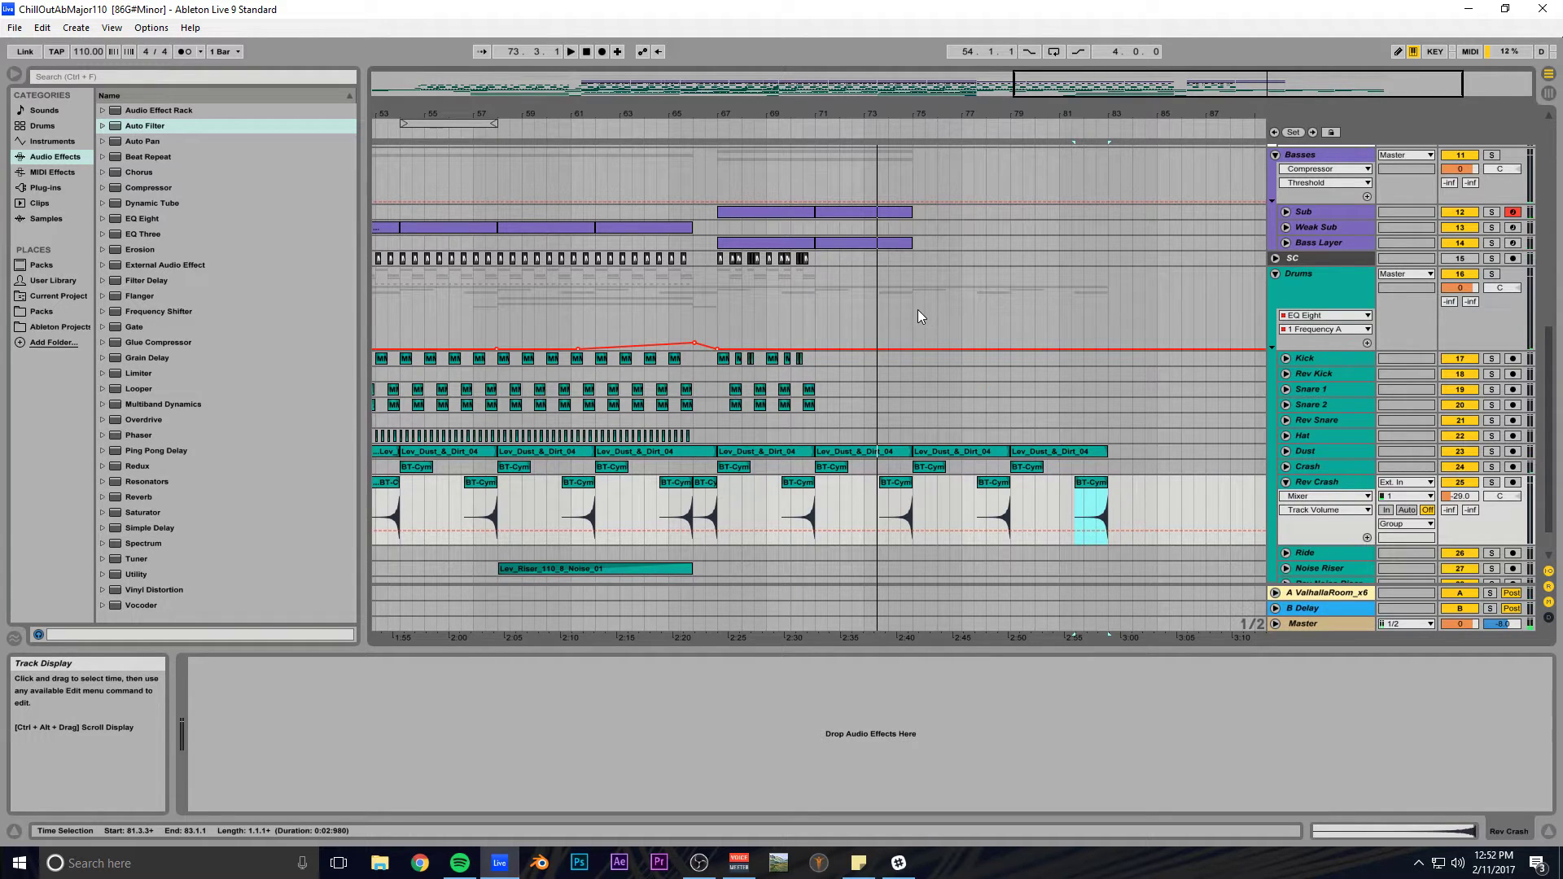
Play the section from bar 71, and insert a new MIDI track below Lead Thing.
click(818, 259)
key(space)
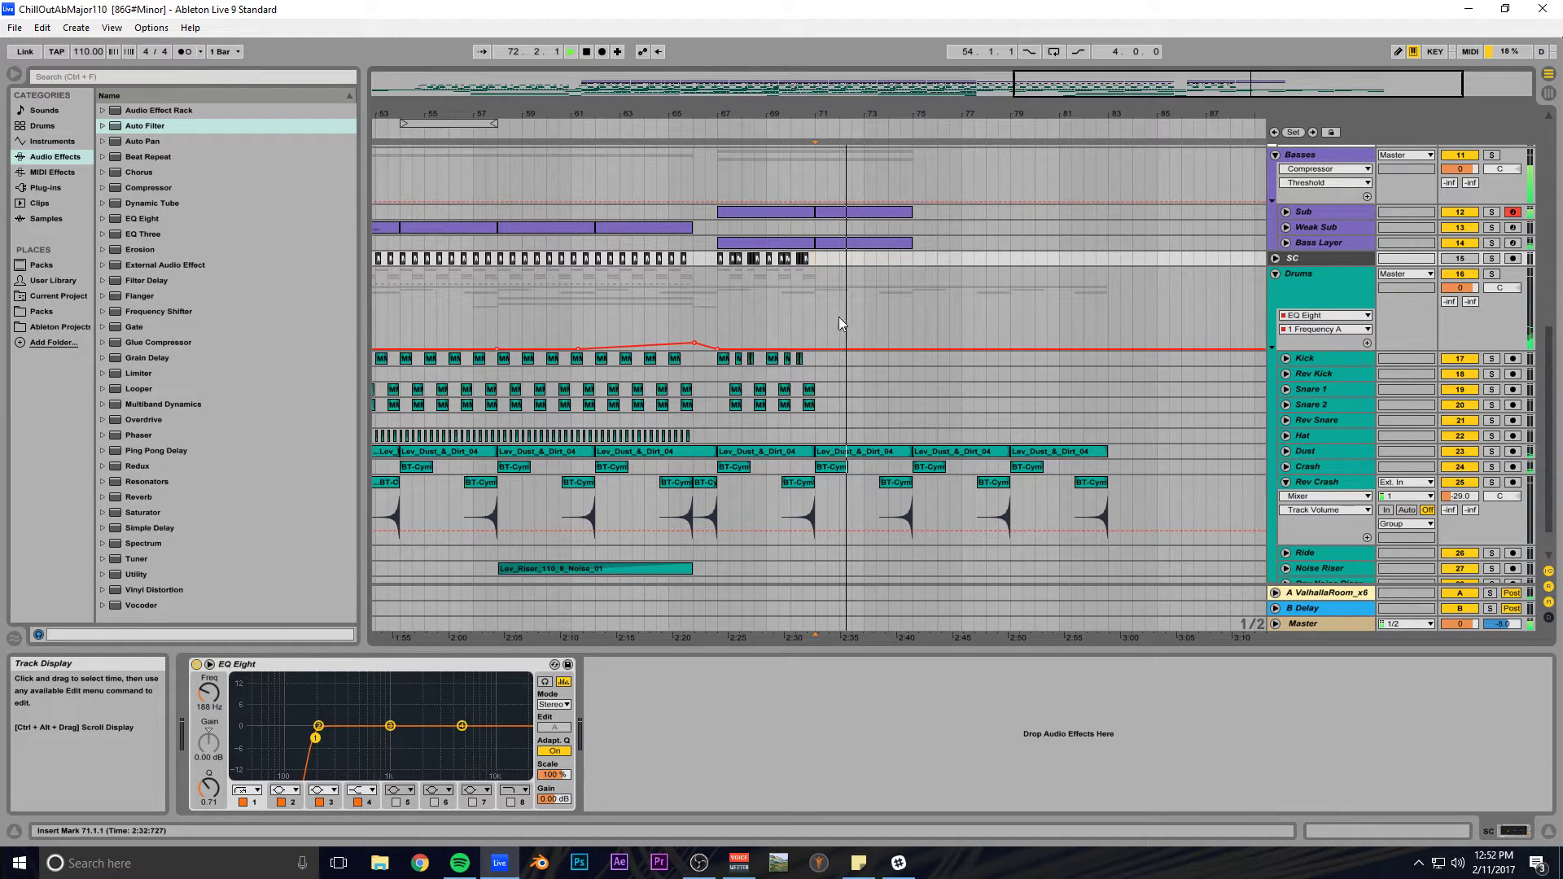
scroll(734, 343, up, 5)
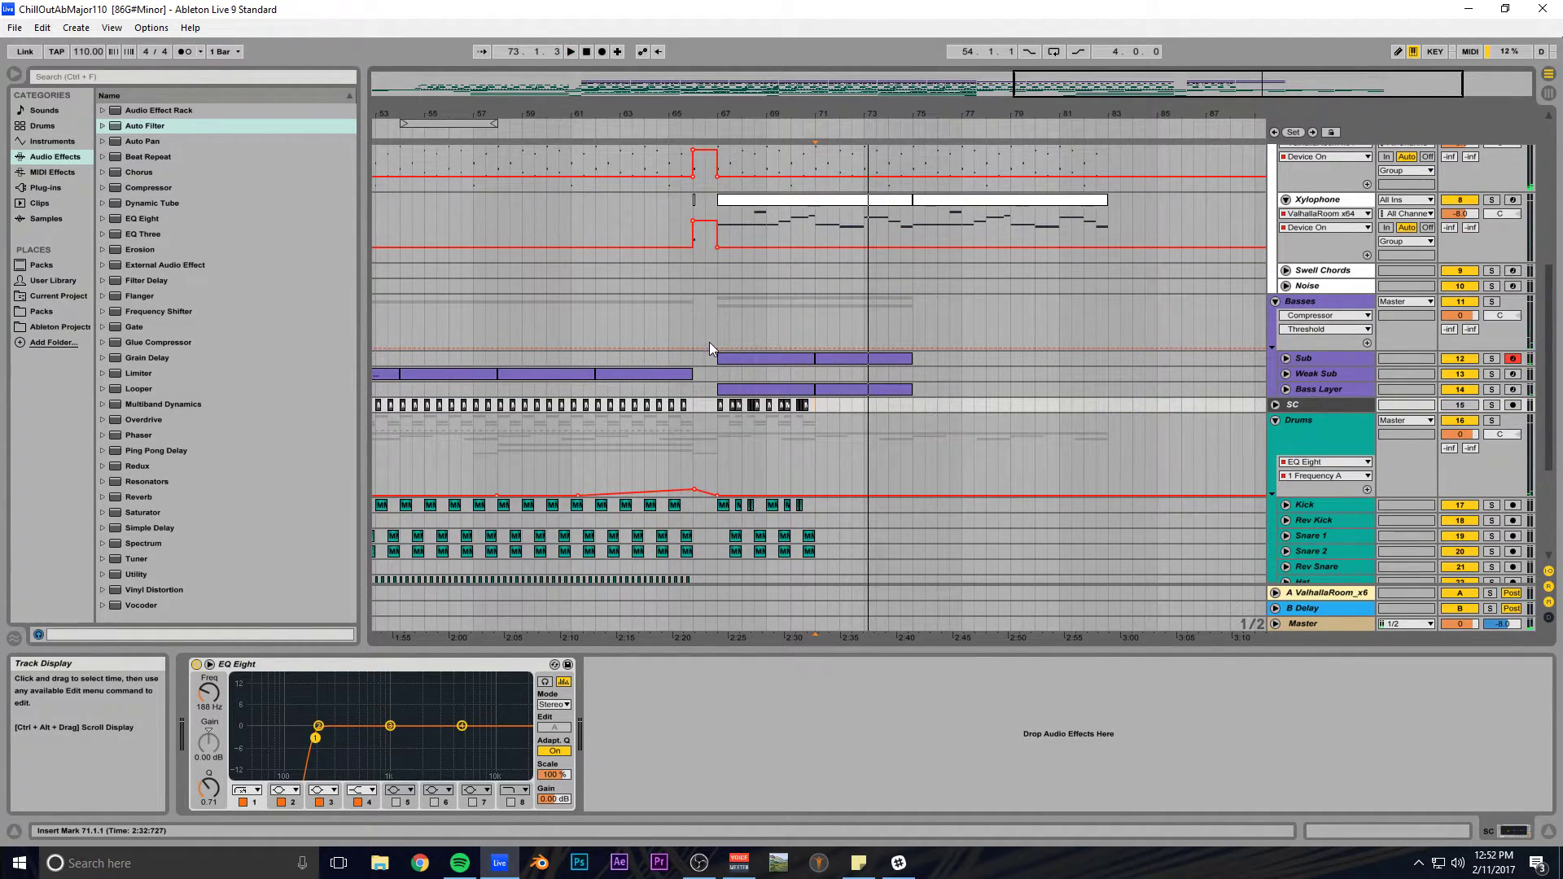
scroll(710, 342, down, 3)
scroll(710, 342, up, 8)
scroll(710, 342, up, 3)
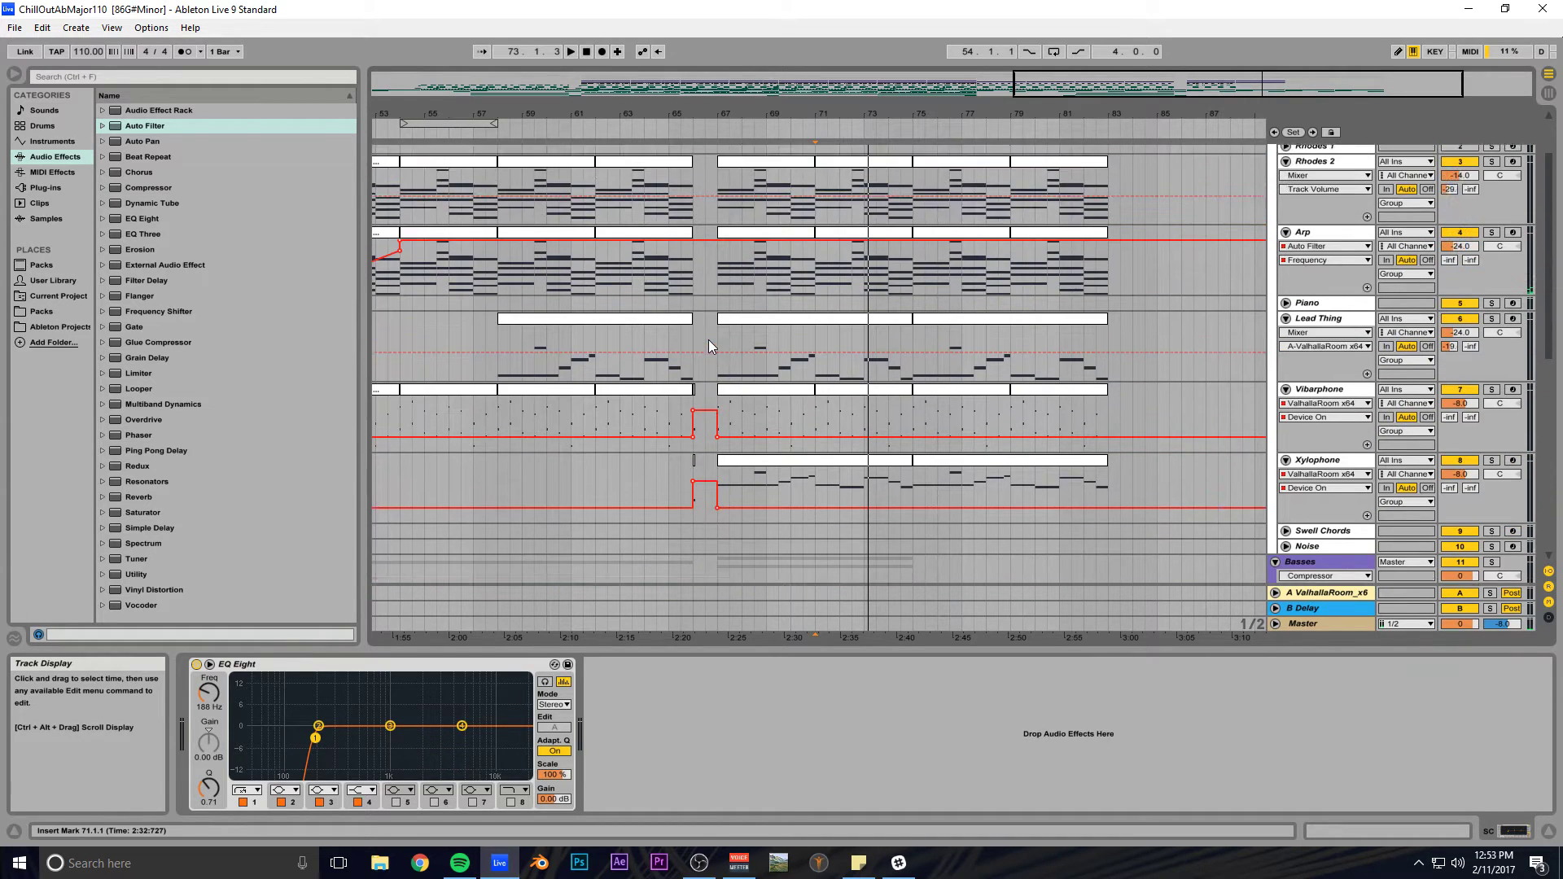
click(1326, 338)
key(ctrl+shift+t)
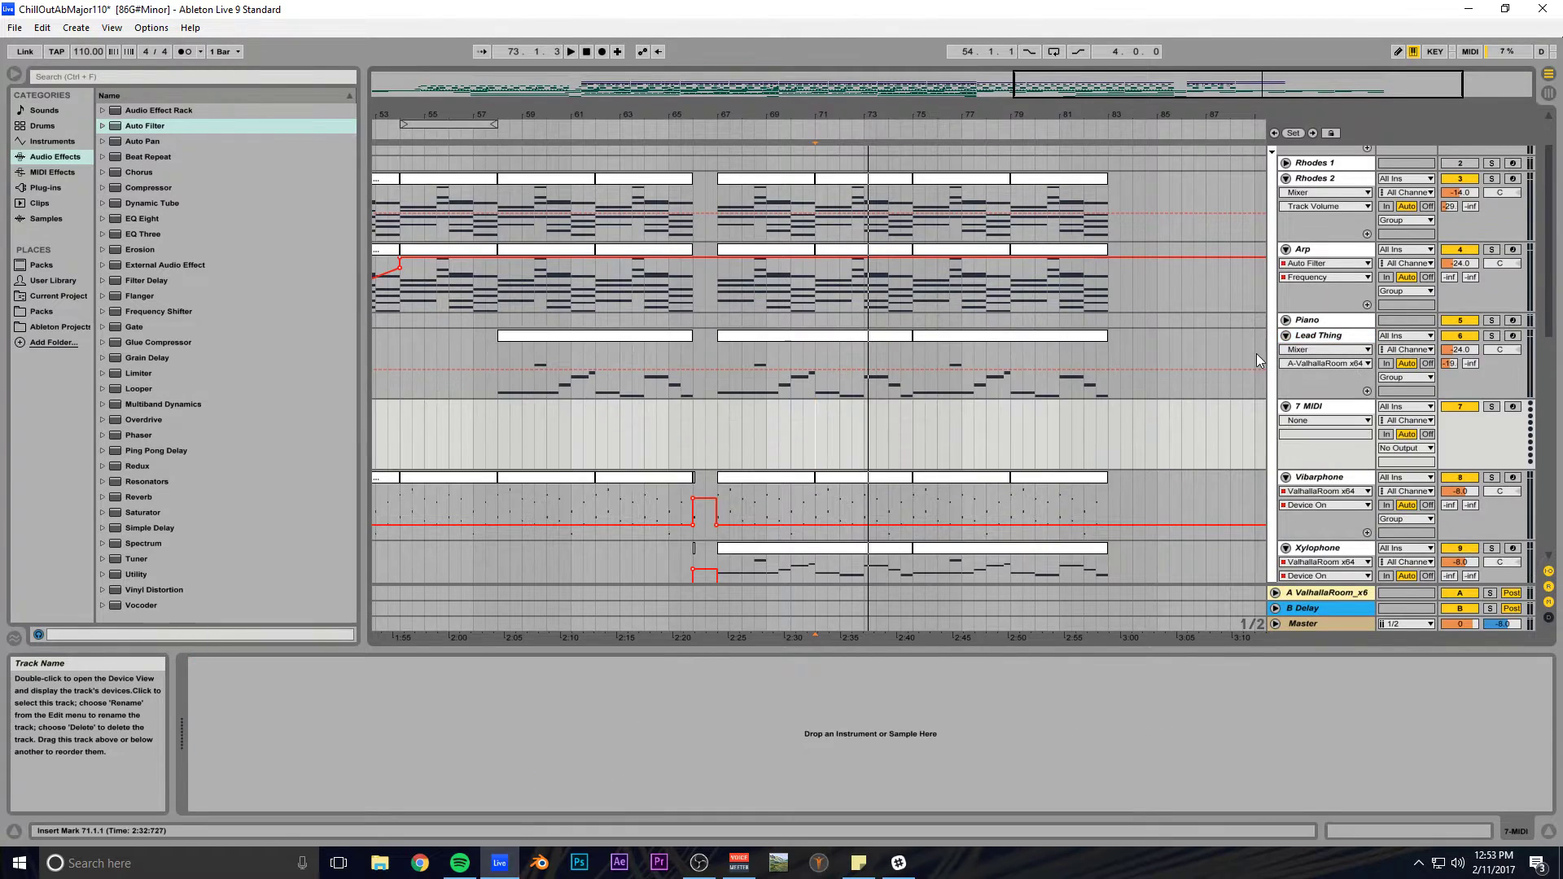
Copy the Serum_x64 instrument and both Lead Thing clips from bars 67 to 83 onto the new MIDI track.
click(1334, 338)
click(261, 668)
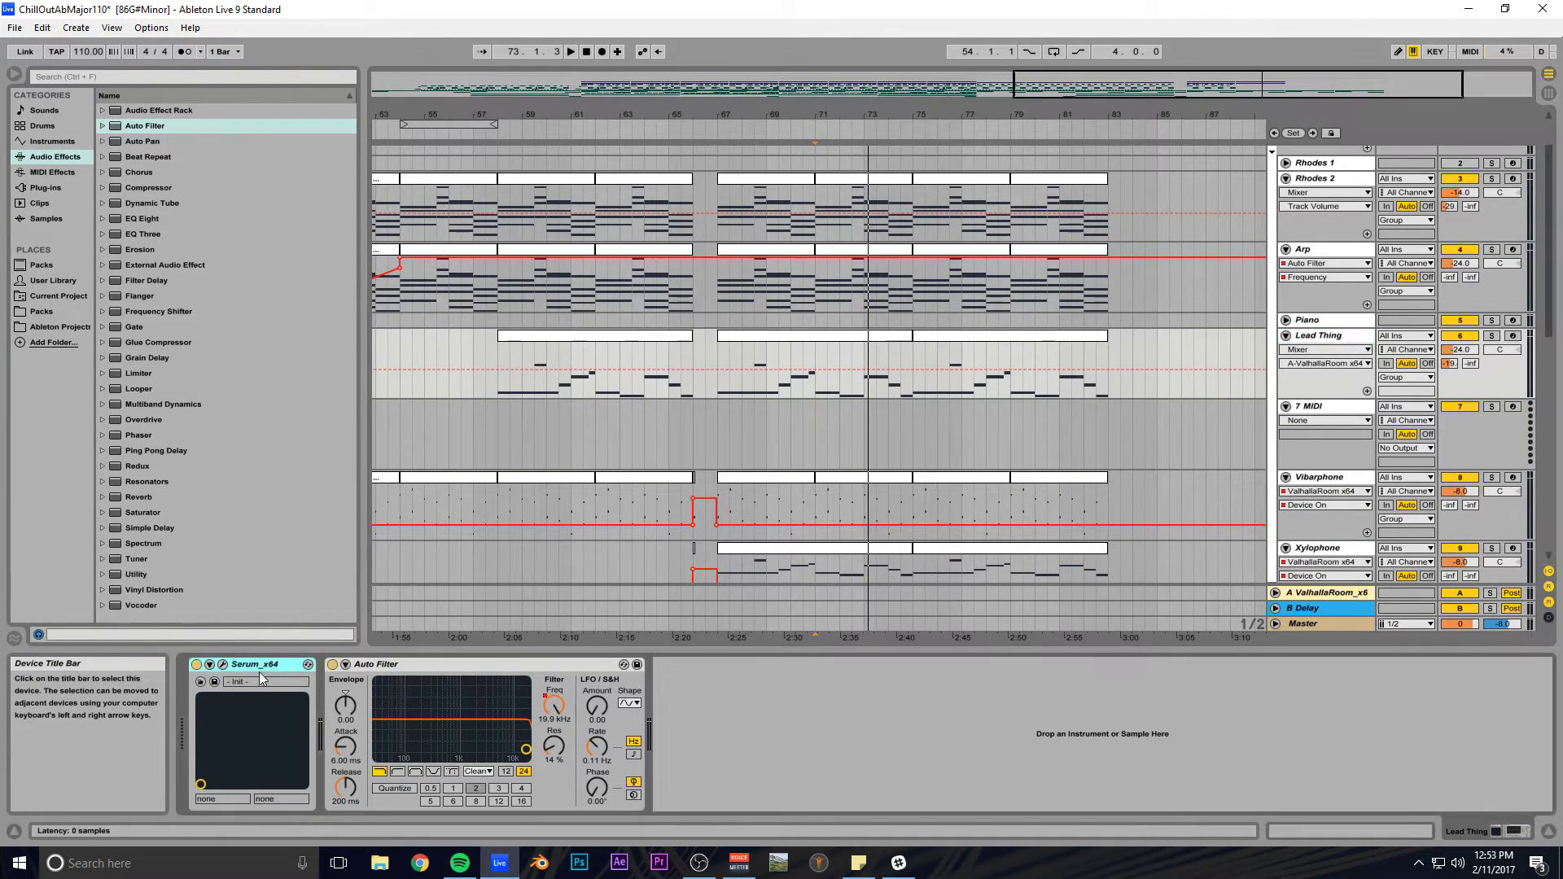
click(794, 346)
shift+click(948, 344)
drag(835, 345, 838, 413)
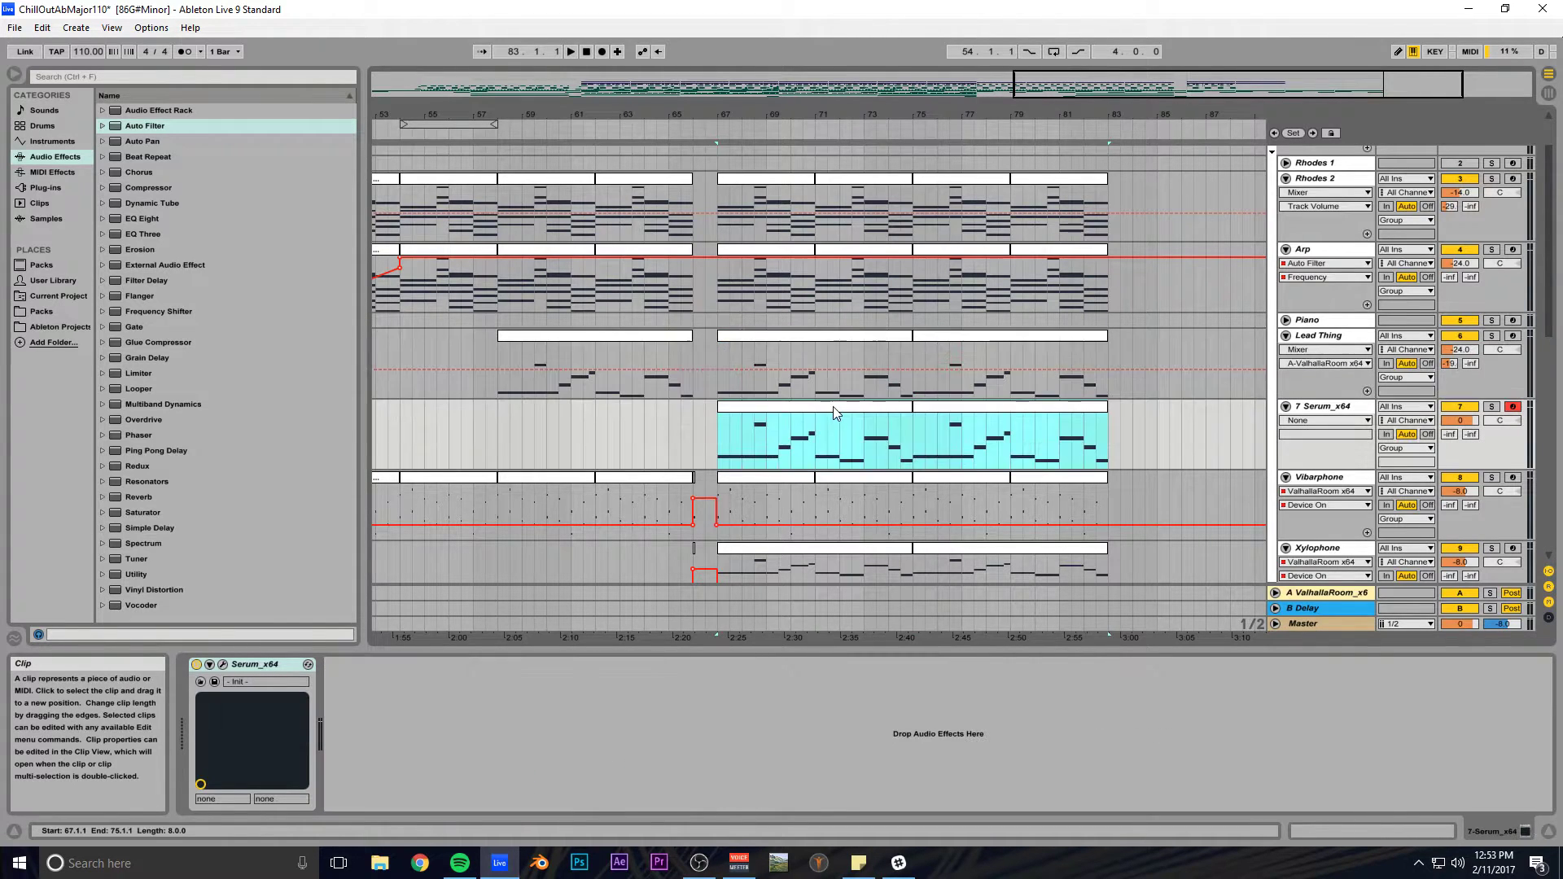
Add a Pitch MIDI effect before Serum on the new track, set it to +12 st, and play from bar 67.
click(50, 175)
click(133, 157)
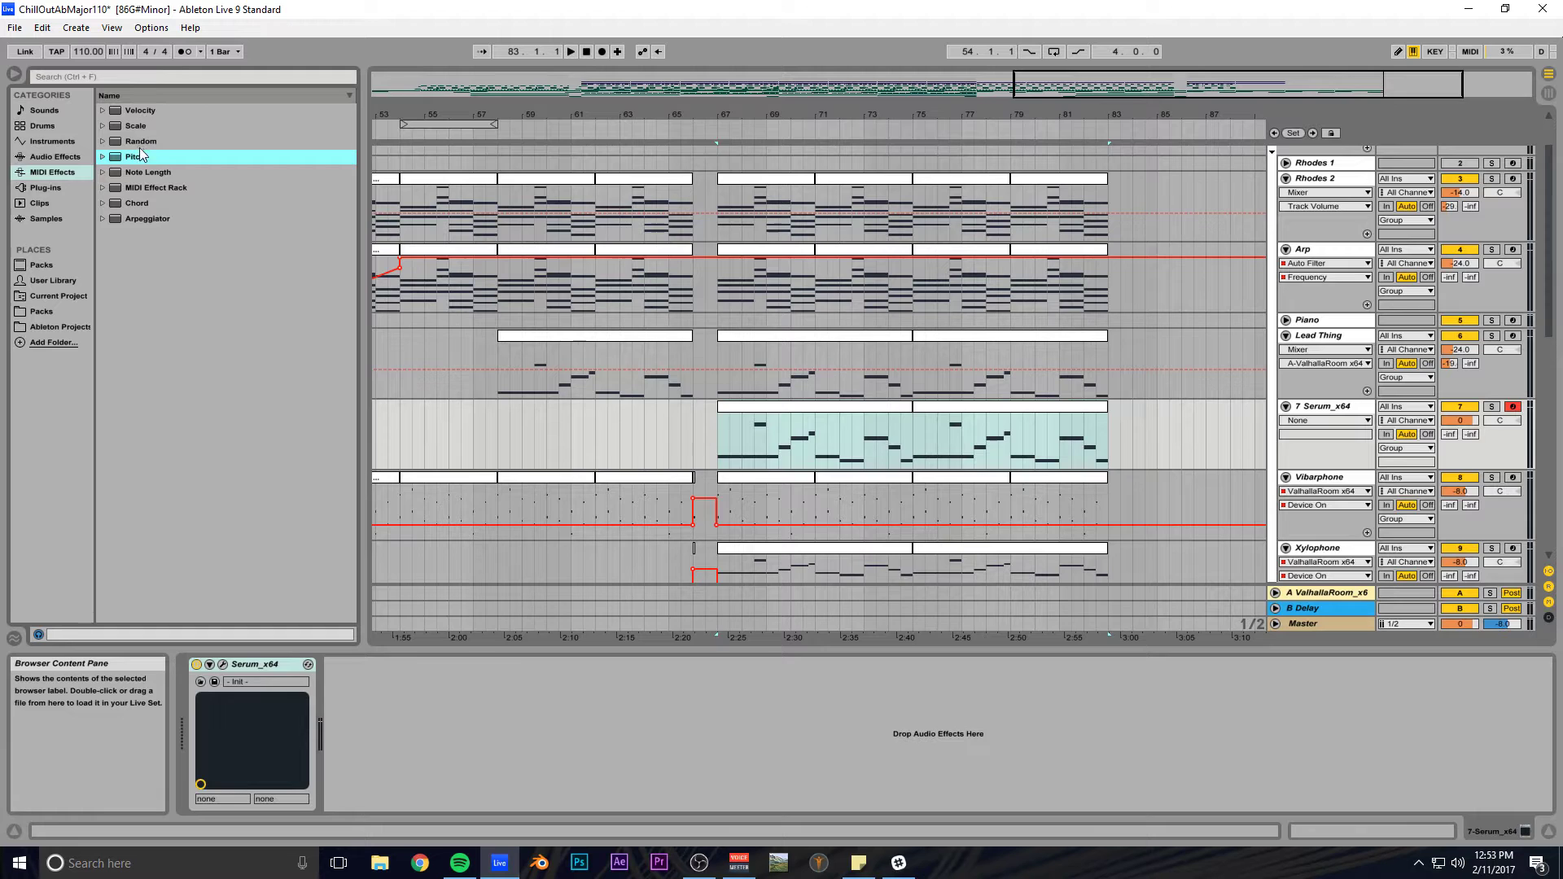
drag(796, 429, 797, 431)
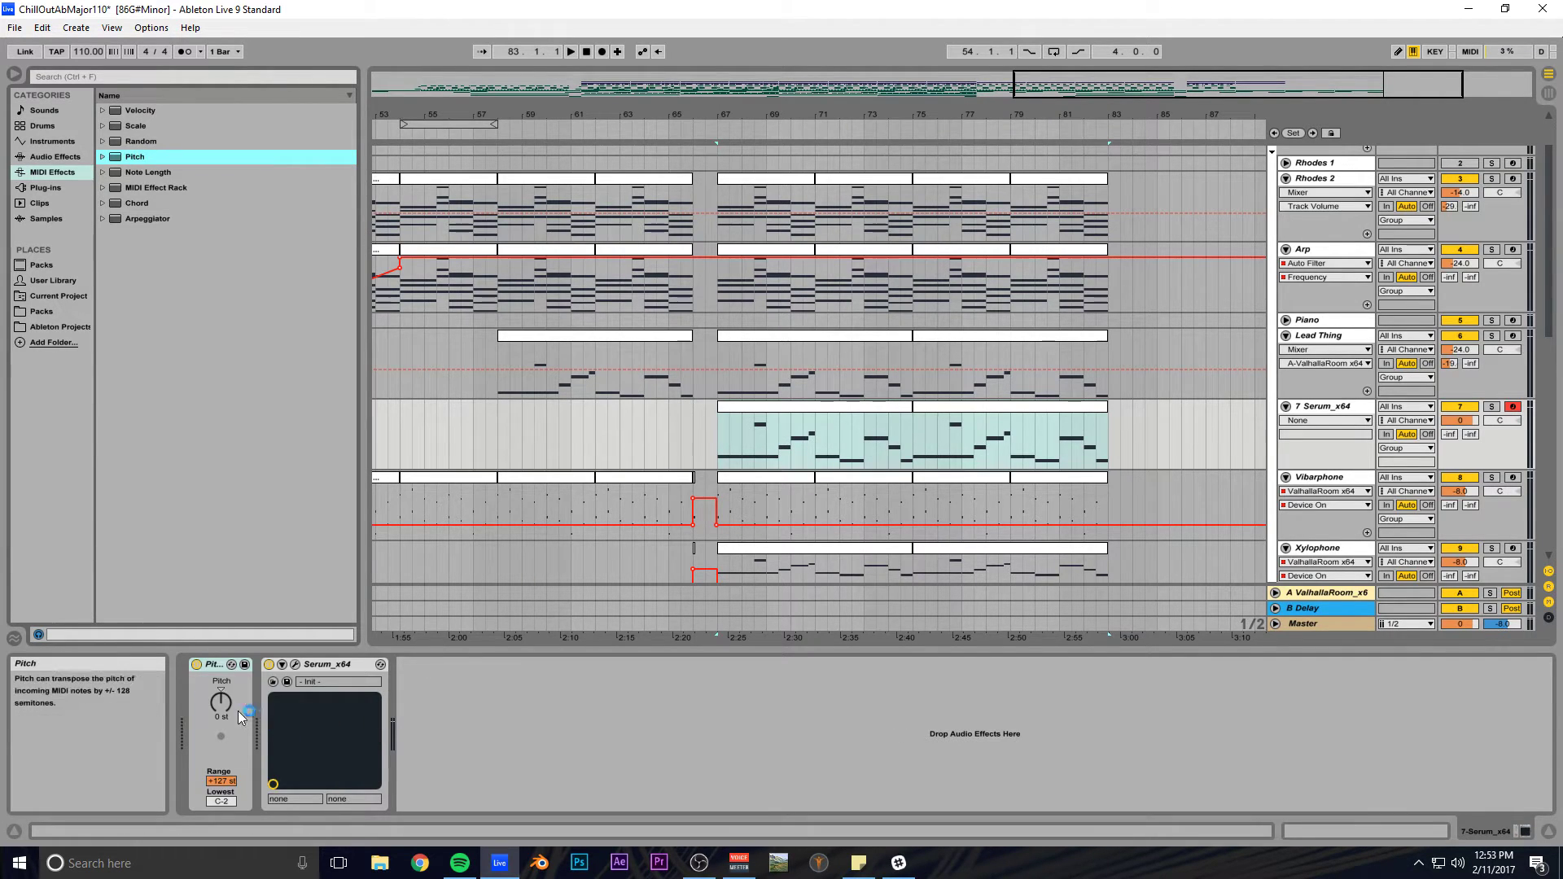
drag(225, 707, 225, 684)
key(space)
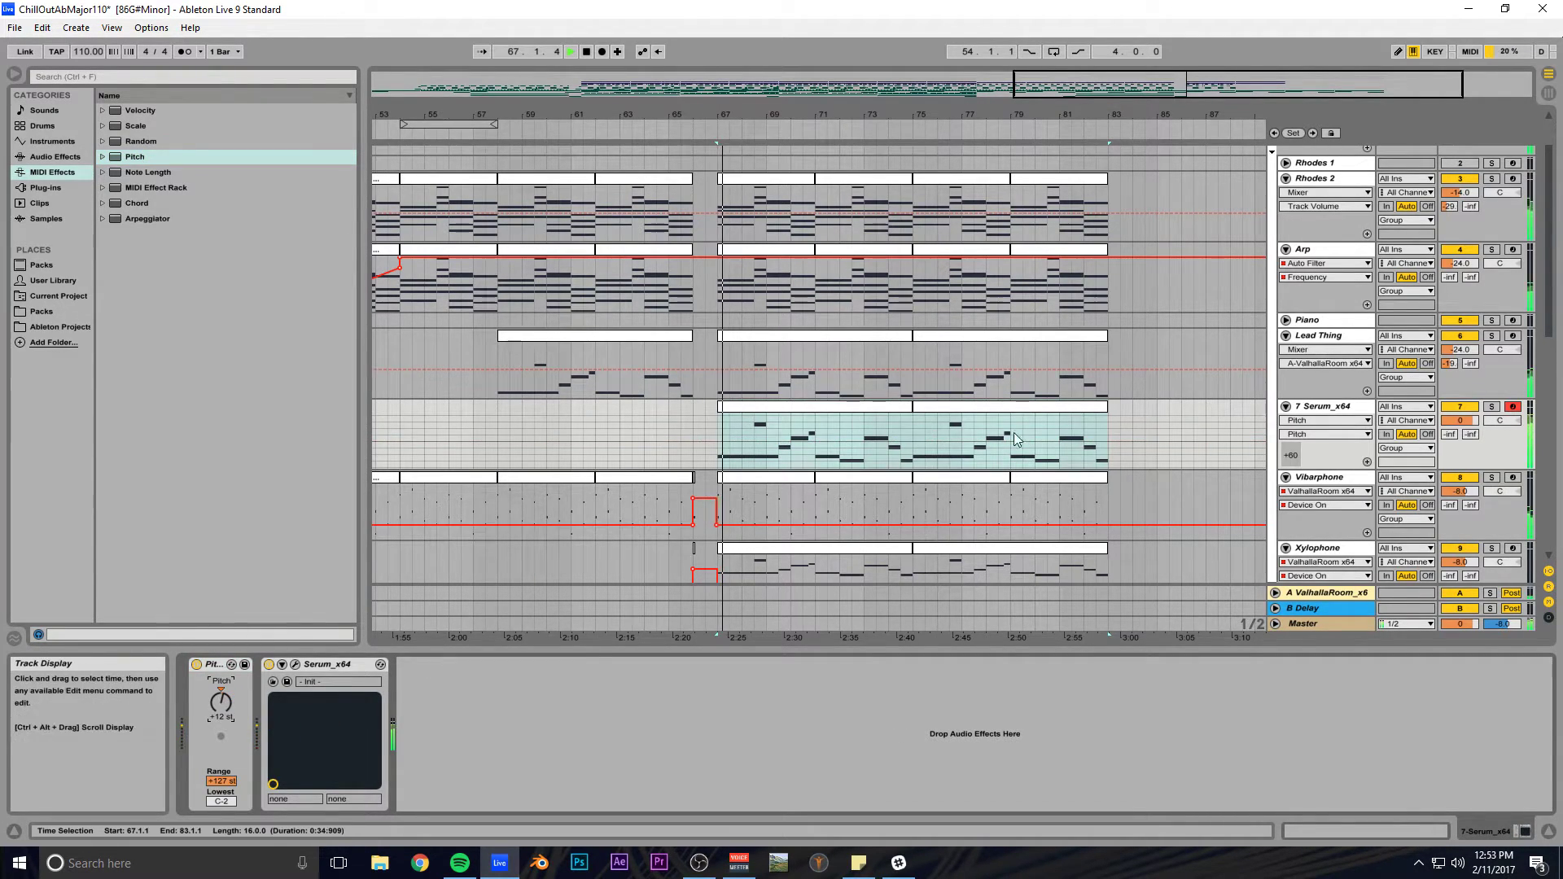
Set the new Serum track's volume to -26 dB and save the set.
click(1462, 421)
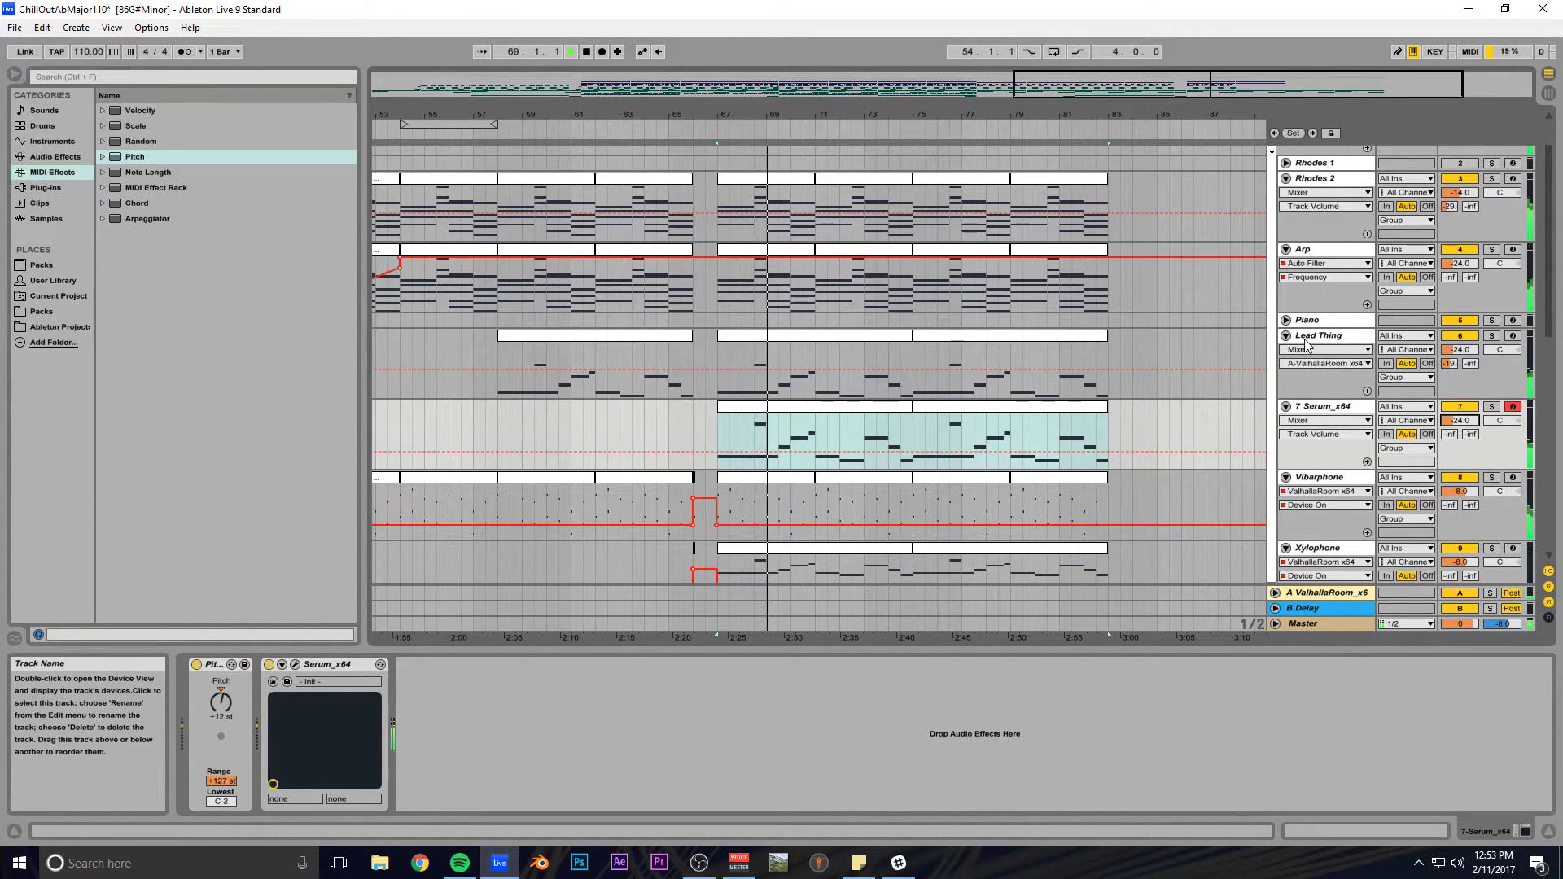
click(1454, 419)
text(-26)
key(Return)
key(ctrl+s)
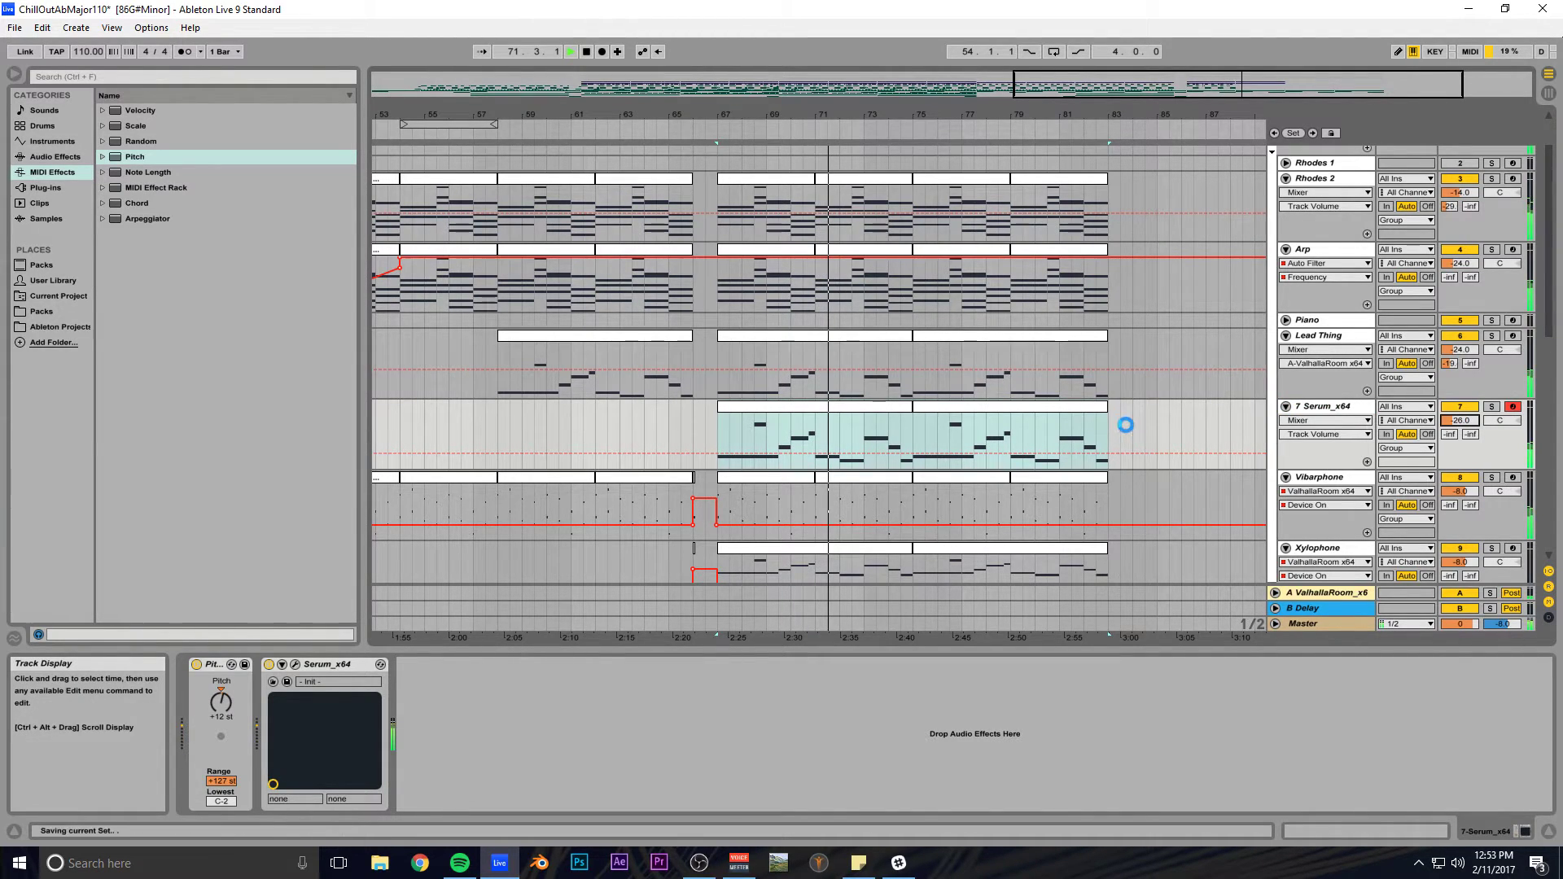
Duplicate bars 67 to 71 of the SC, kick and snare tracks to bar 71.
scroll(1127, 437, down, 15)
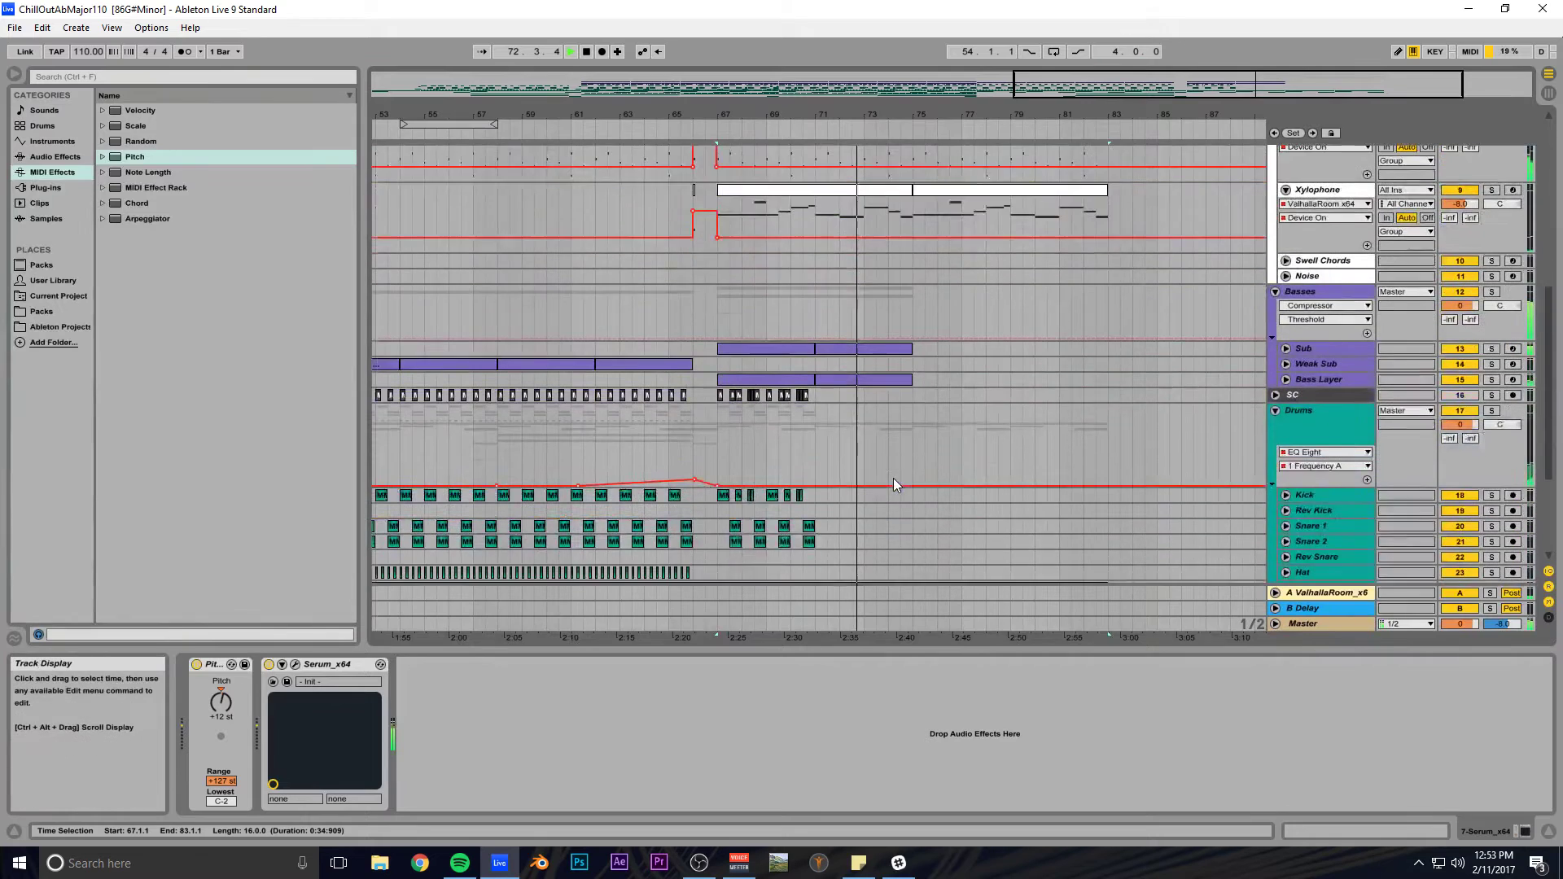
key(space)
drag(815, 433, 718, 287)
key(ctrl+d)
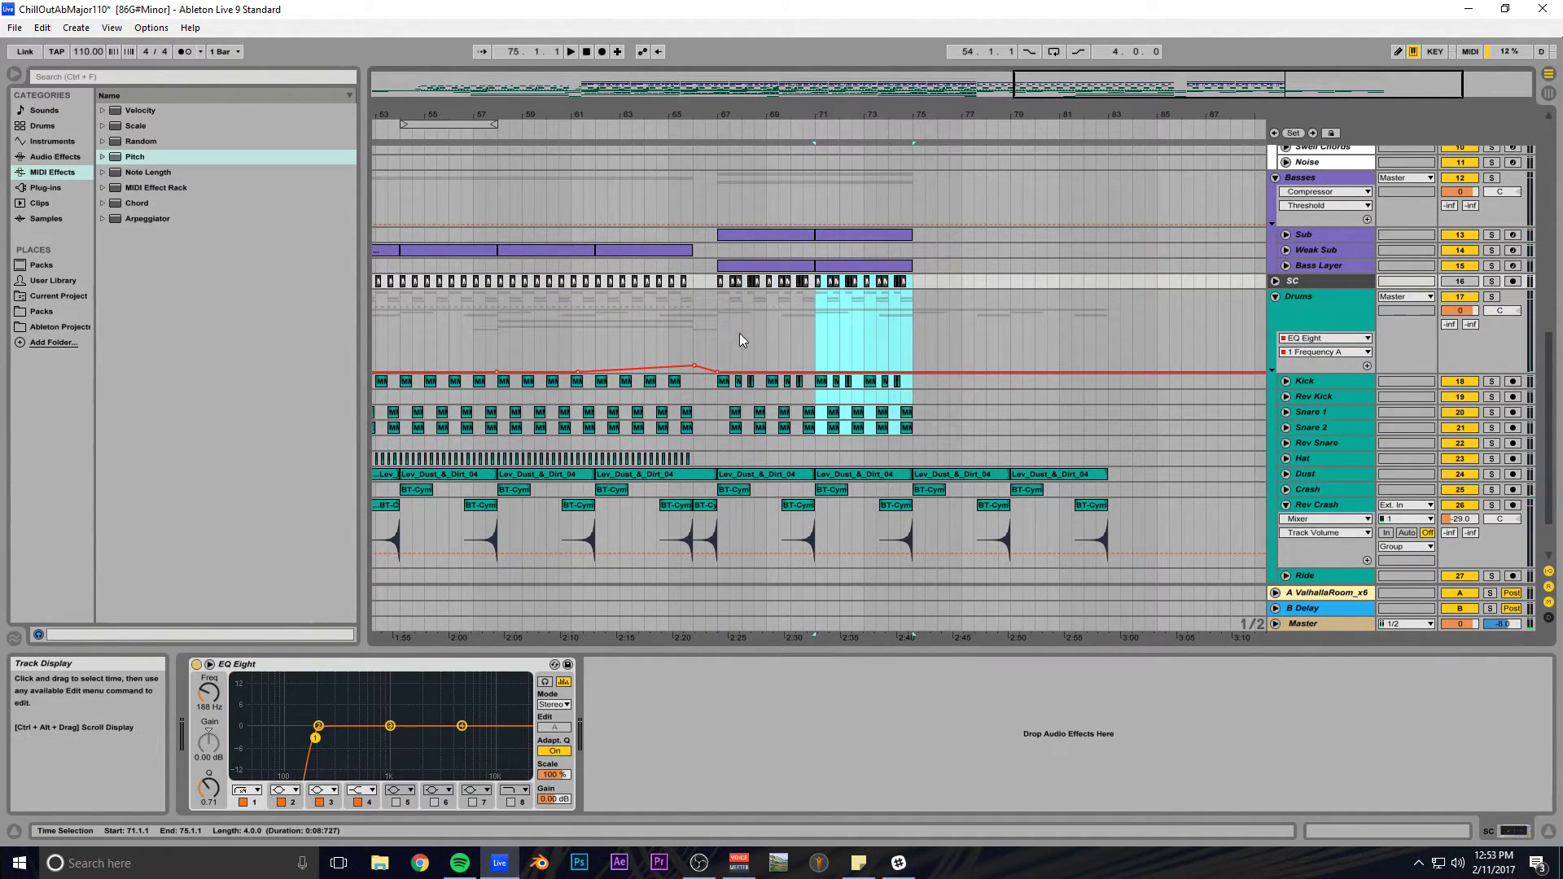
Duplicate bars 67 to 75 of all tracks from Sub down to Snare 2 to bar 75.
scroll(846, 408, up, 4)
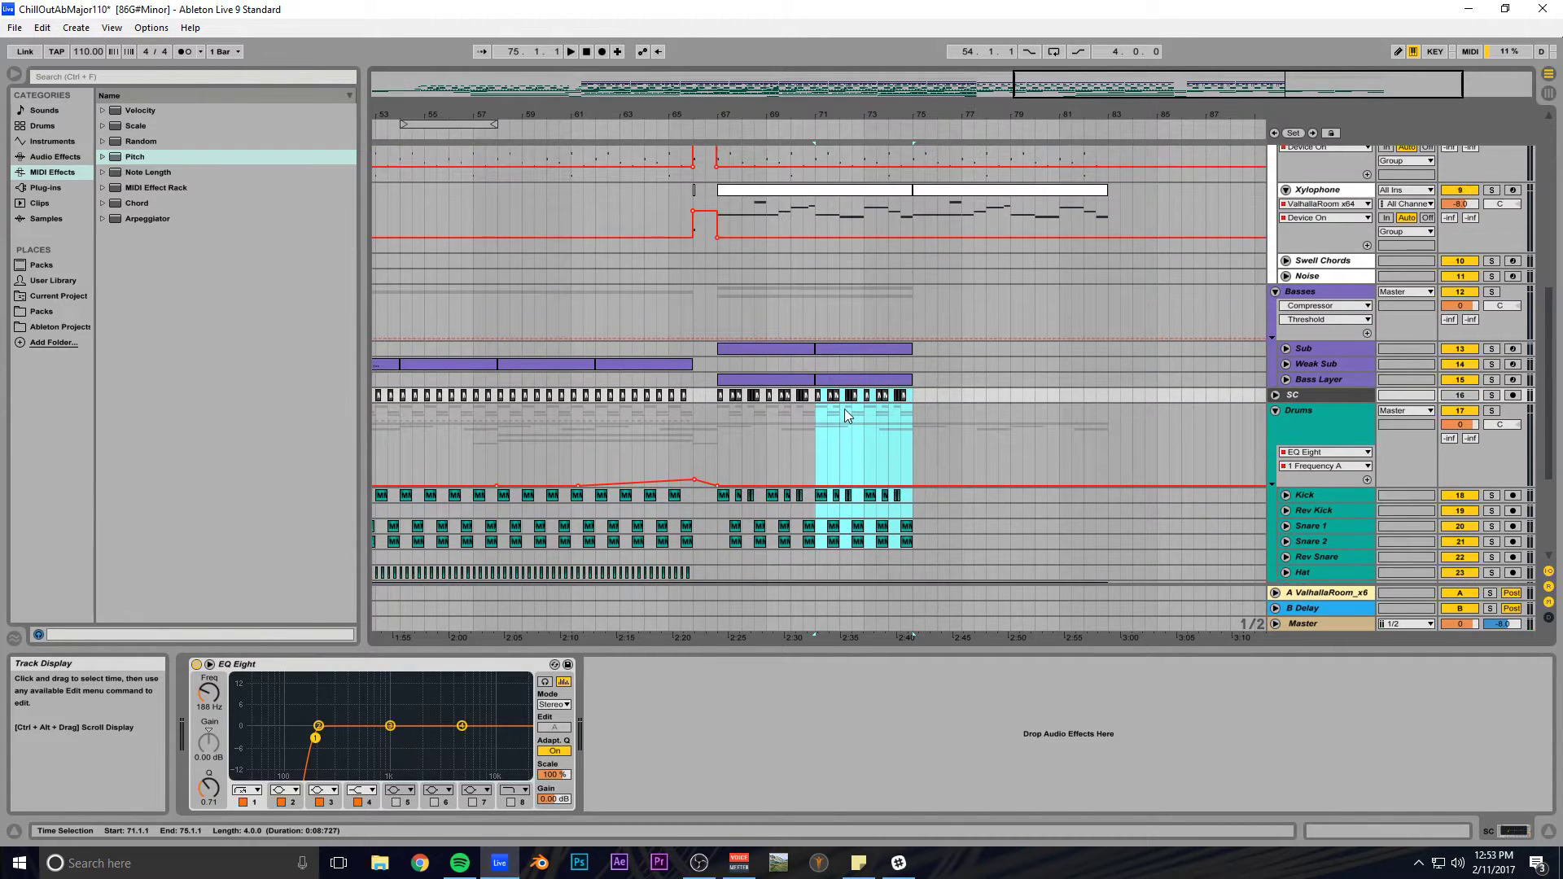
scroll(847, 409, down, 2)
drag(917, 324, 718, 509)
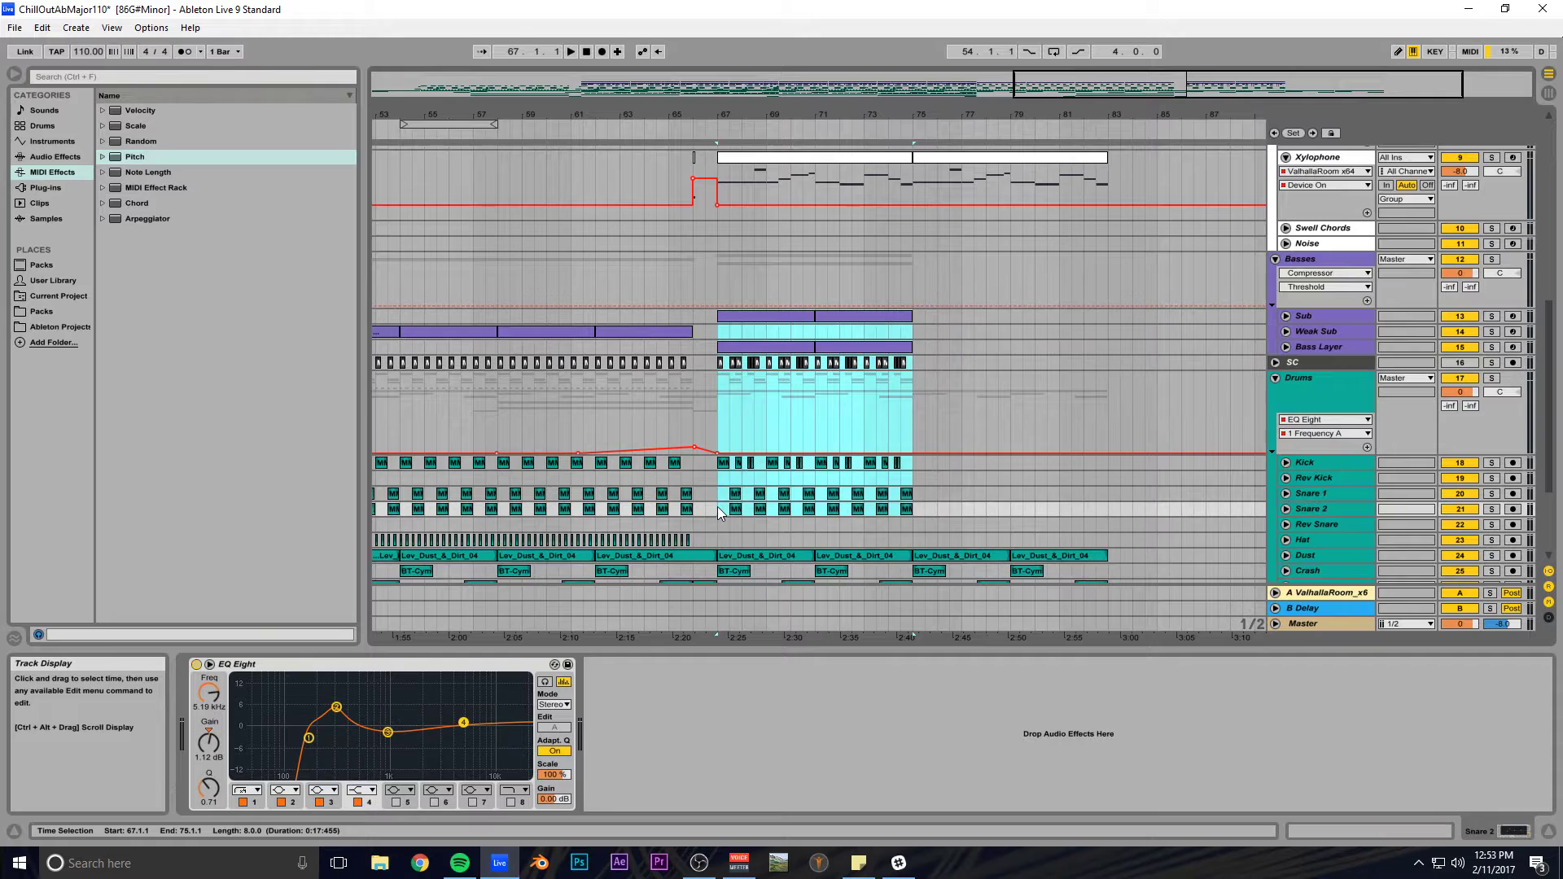
key(ctrl+d)
Locate the earlier ride pattern and copy the BT-Cymbal Ride Pristine clip at 34.4 on the Ride track.
drag(744, 96, 744, 75)
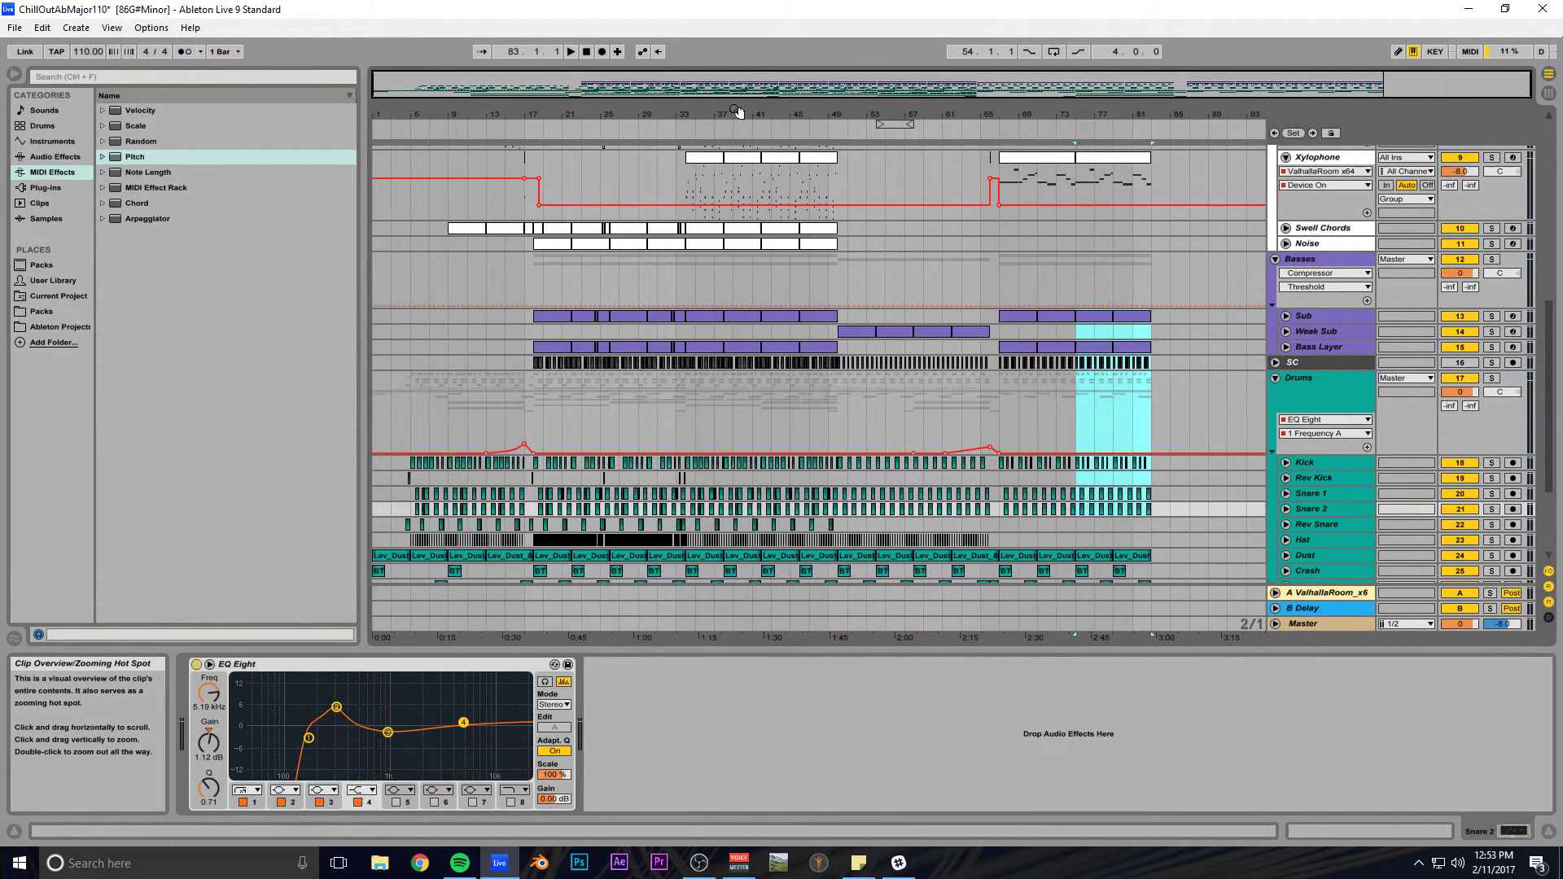
scroll(1083, 574, down, 4)
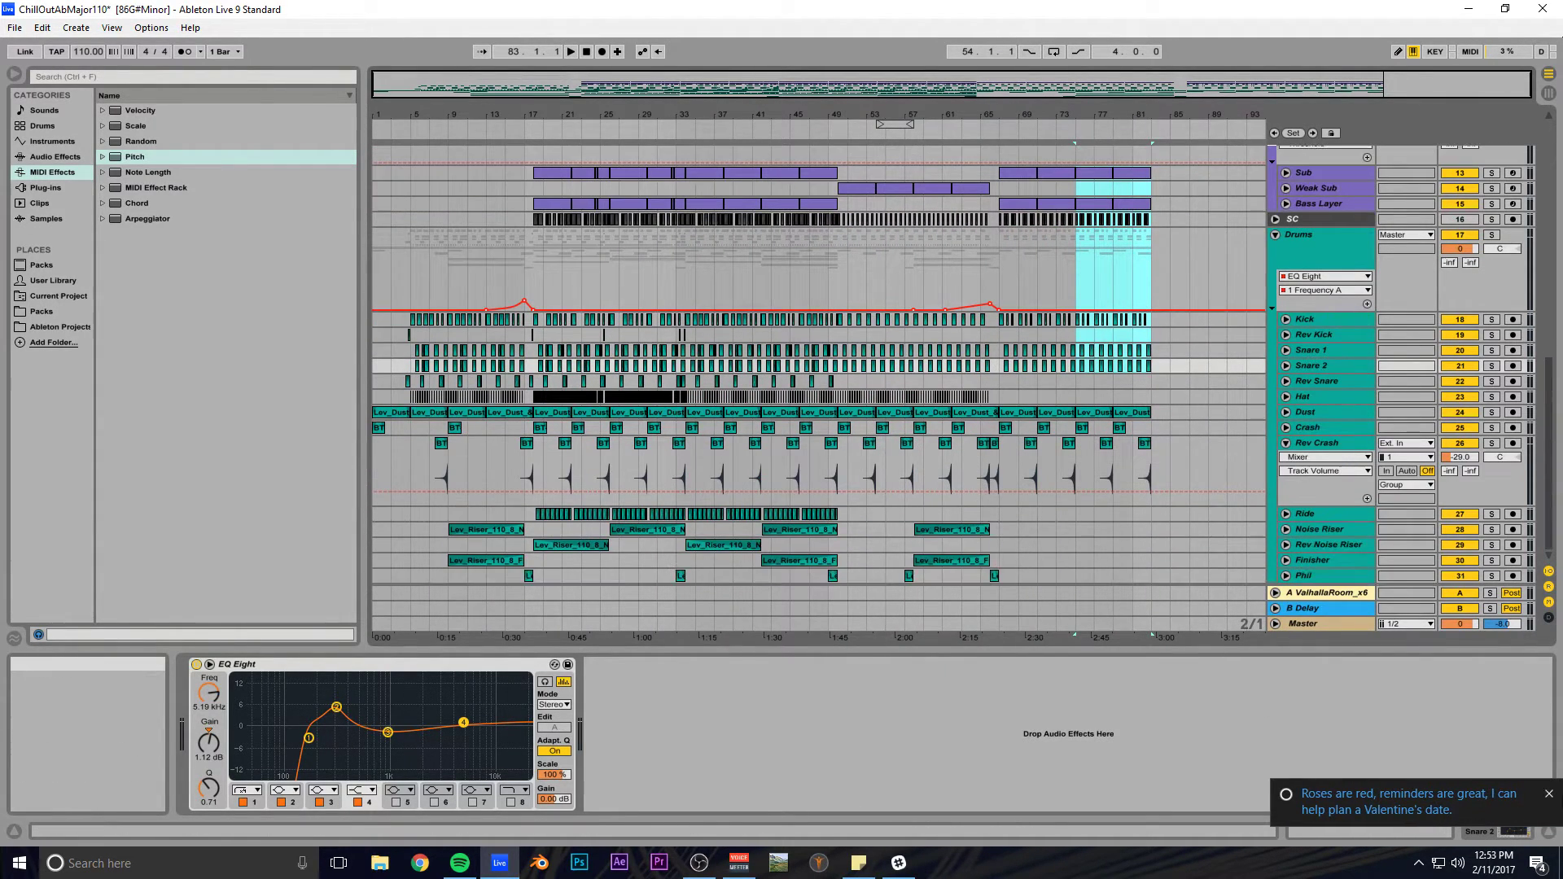
click(1549, 798)
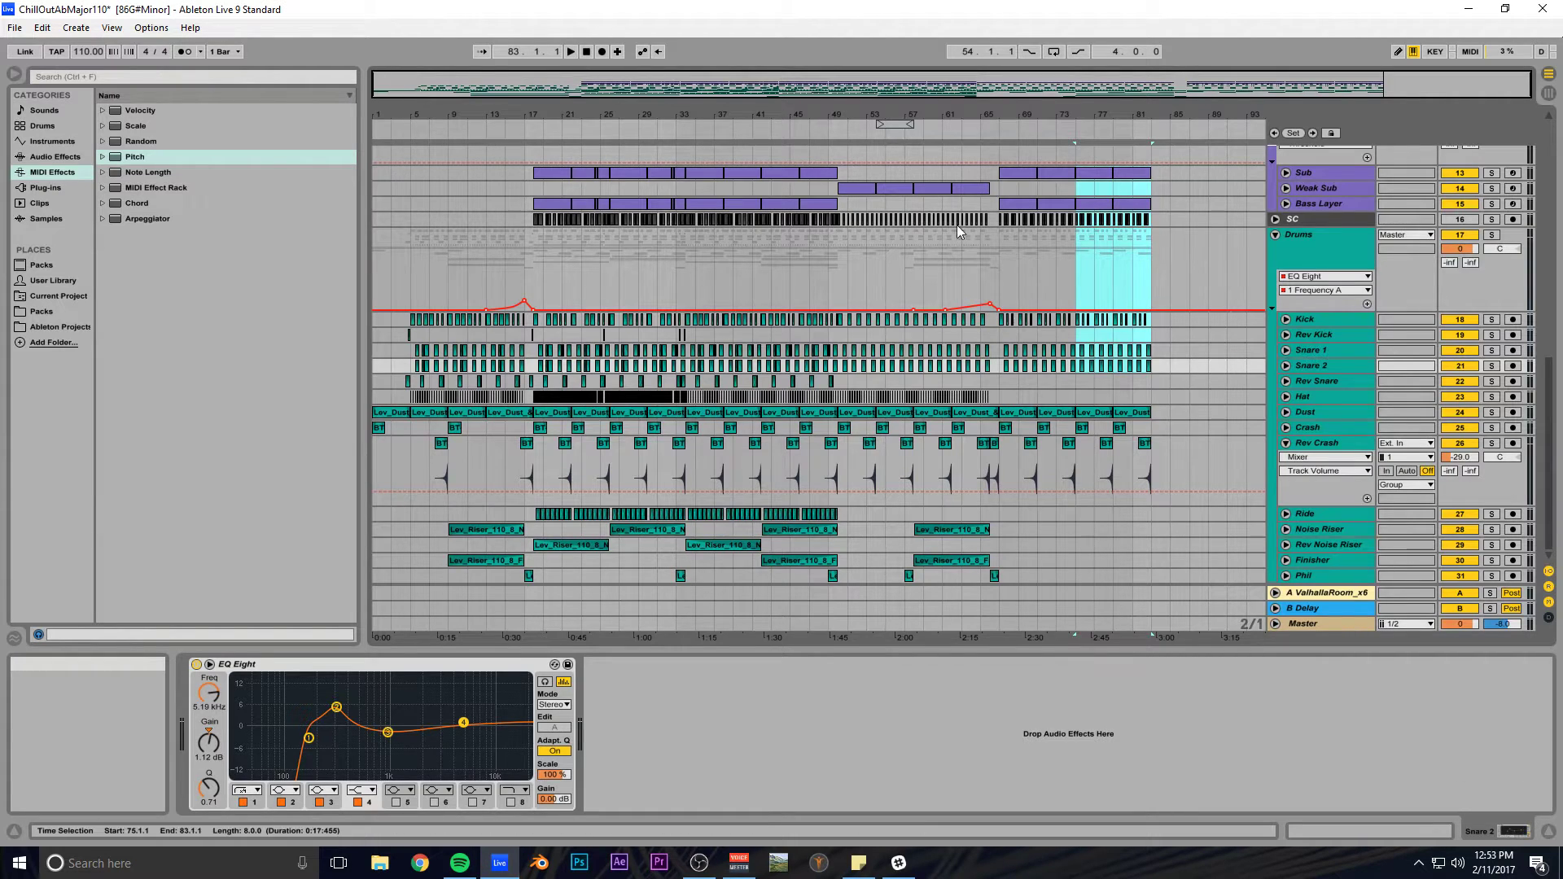
drag(792, 86, 782, 136)
click(733, 512)
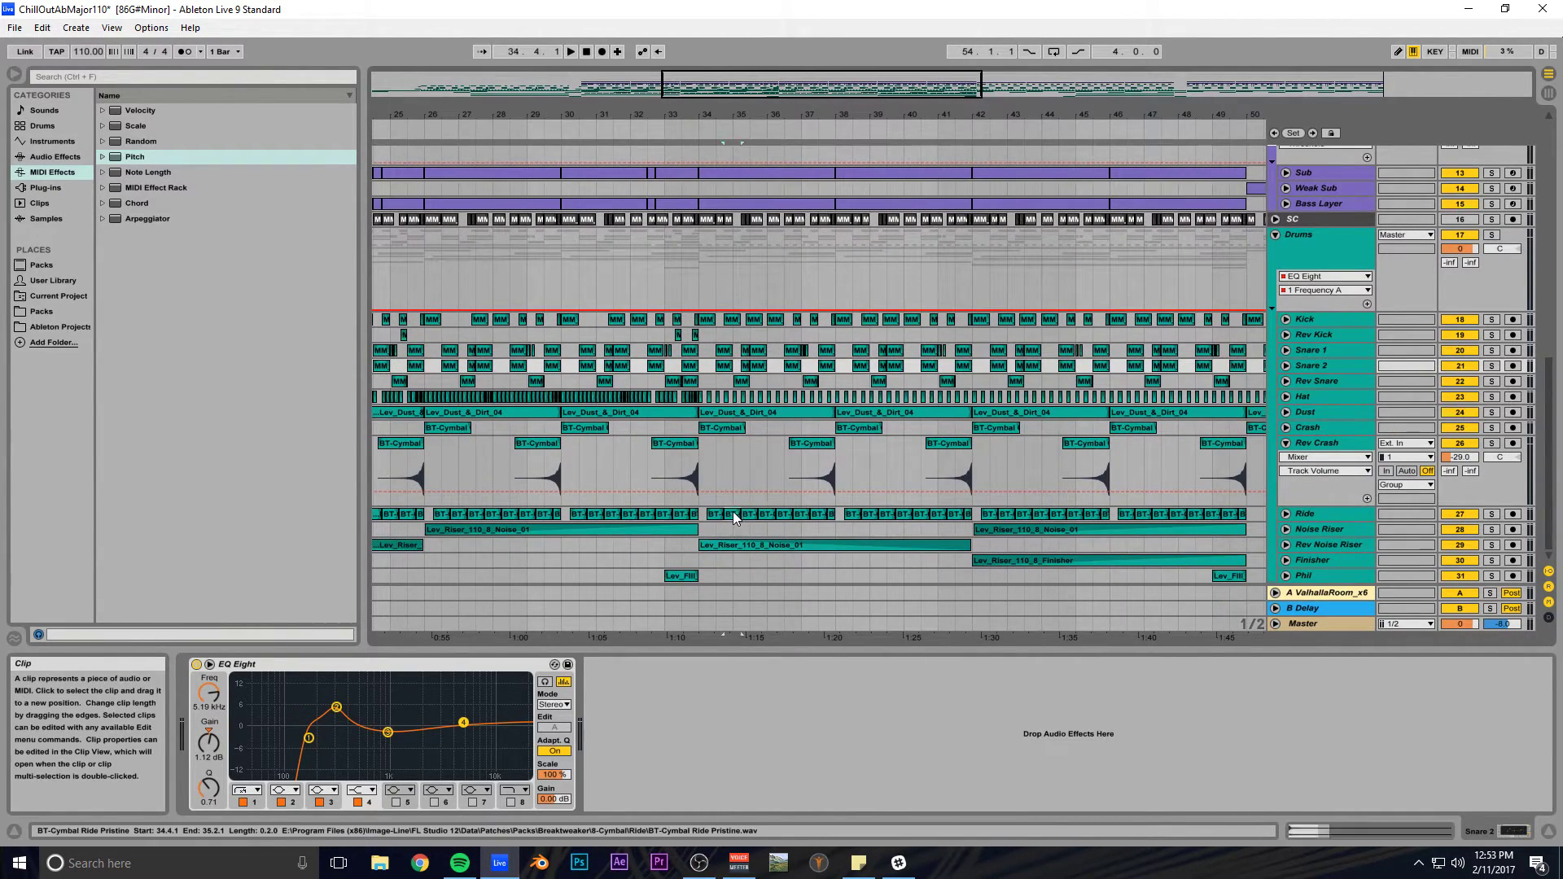
Play briefly from bar 67 and paste the ride cymbal clip at 67.2 on the Ride track.
drag(832, 83, 1281, 79)
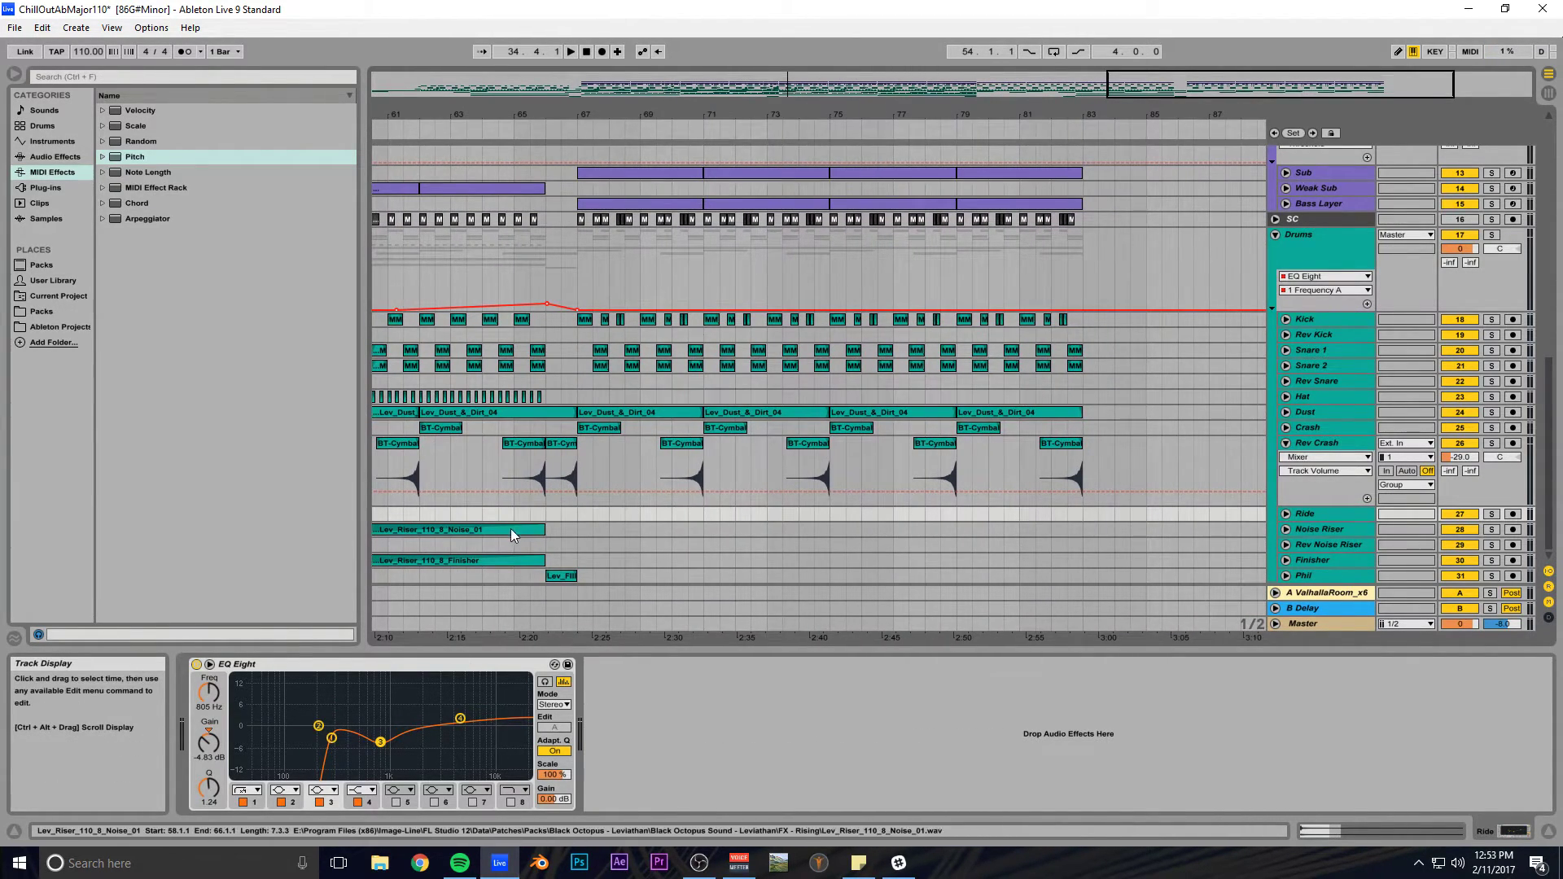
drag(1145, 88, 1171, 156)
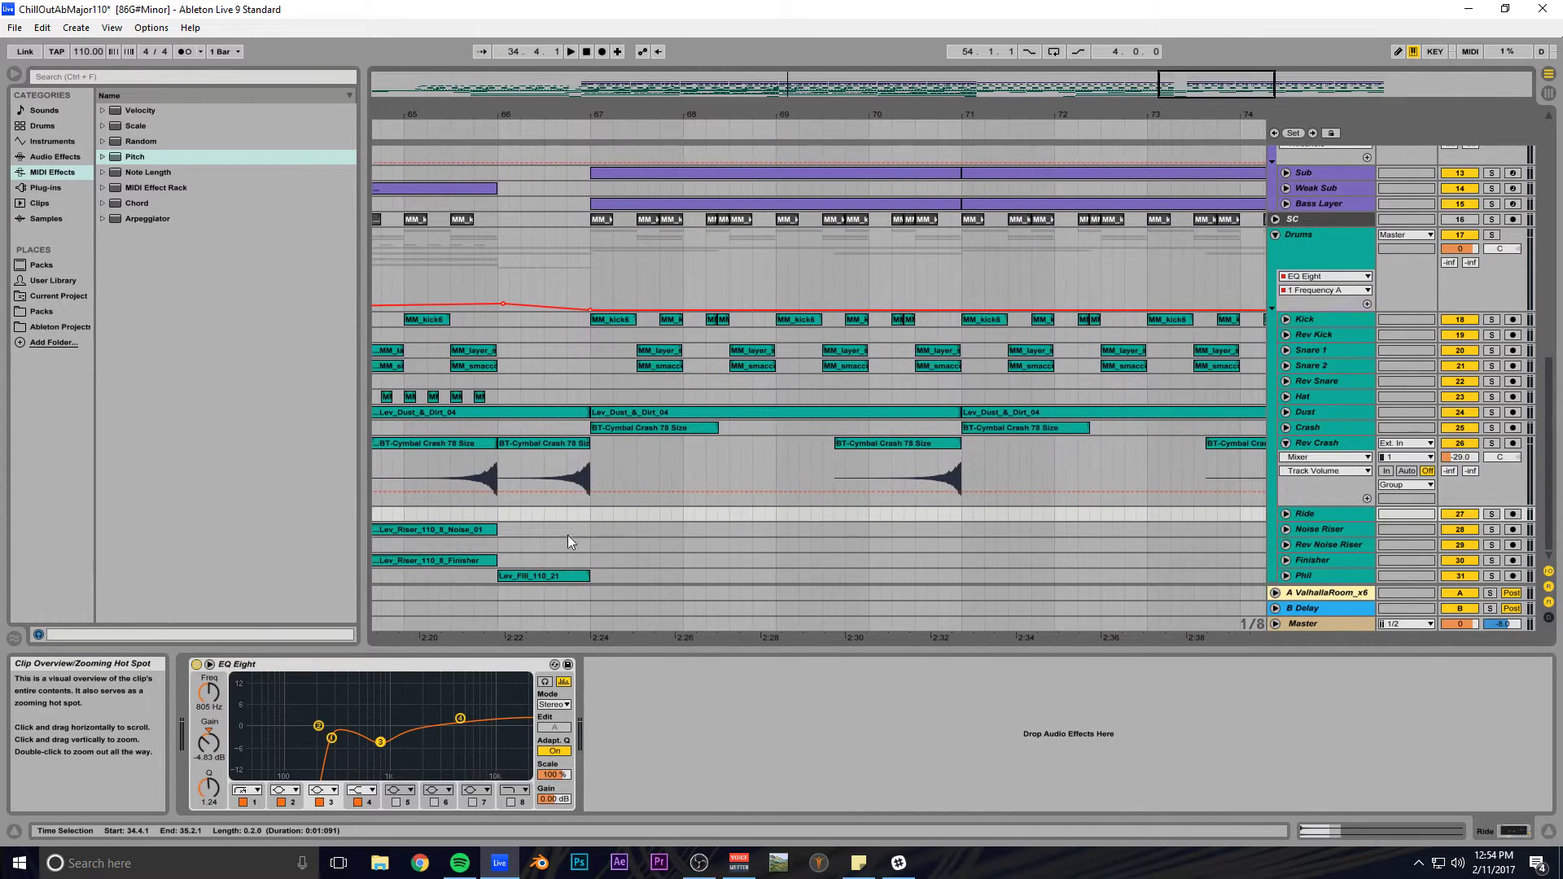
click(592, 512)
key(space)
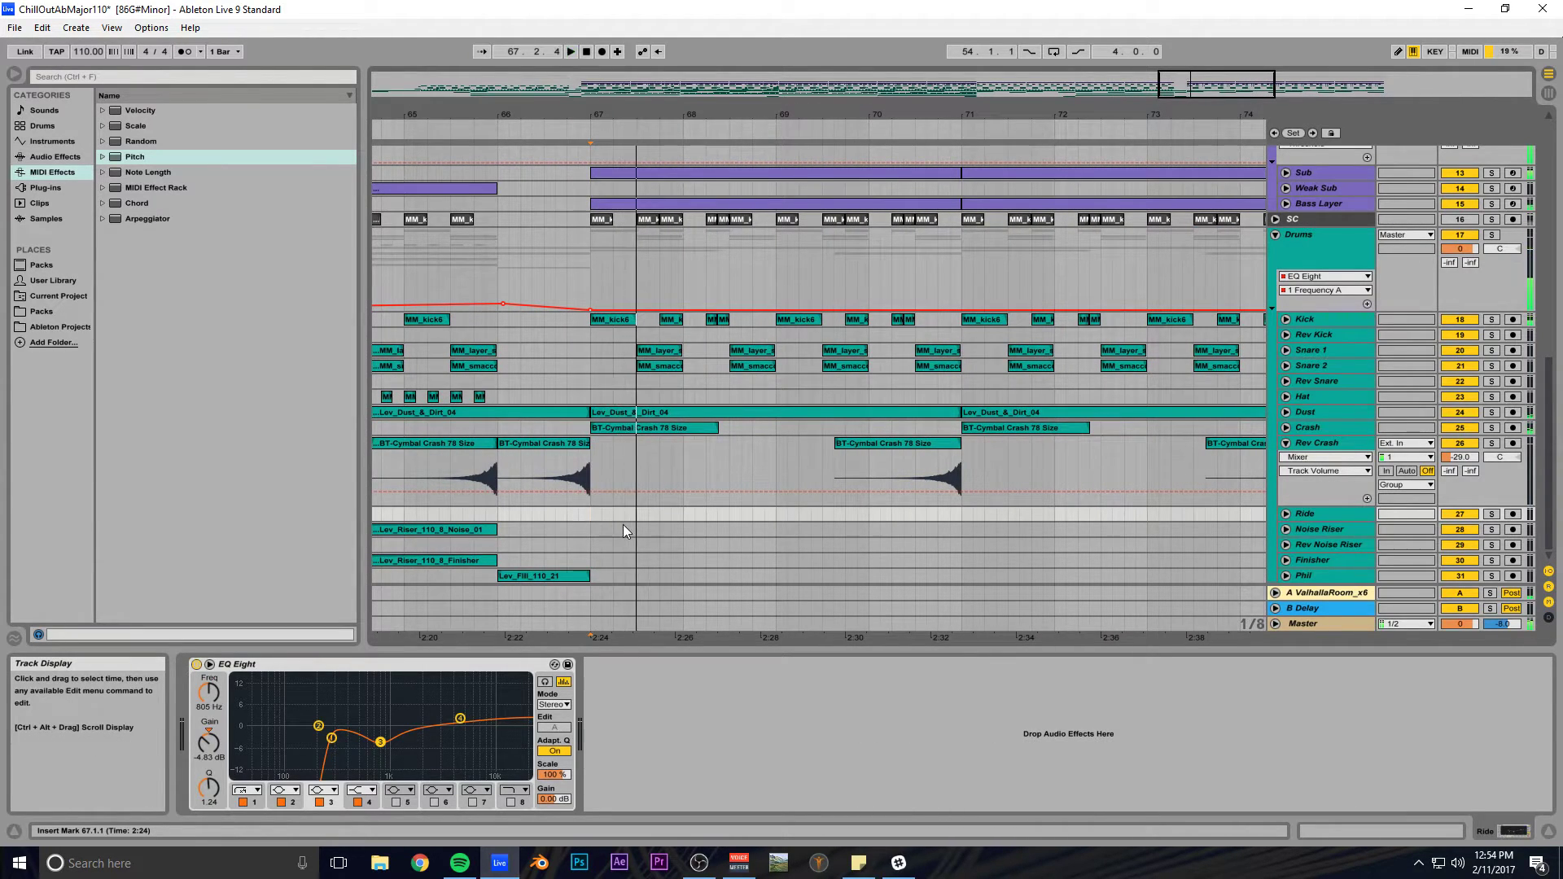
key(space)
click(618, 517)
key(ctrl+v)
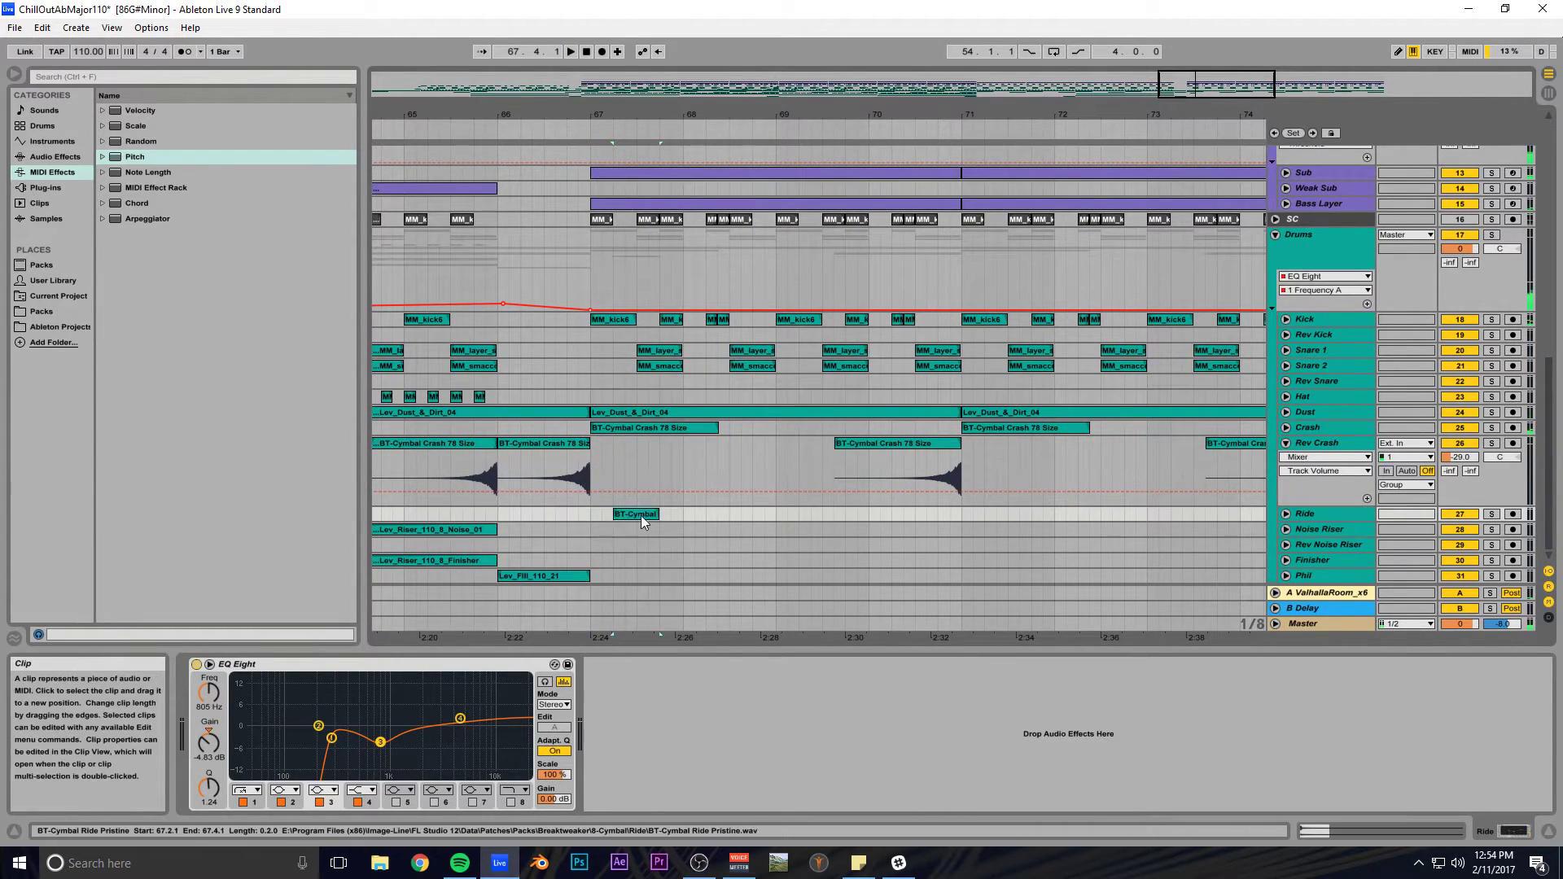
Repeat the pasted ride clip back to back every two beats until the end of bar 70.
key(ctrl+d)
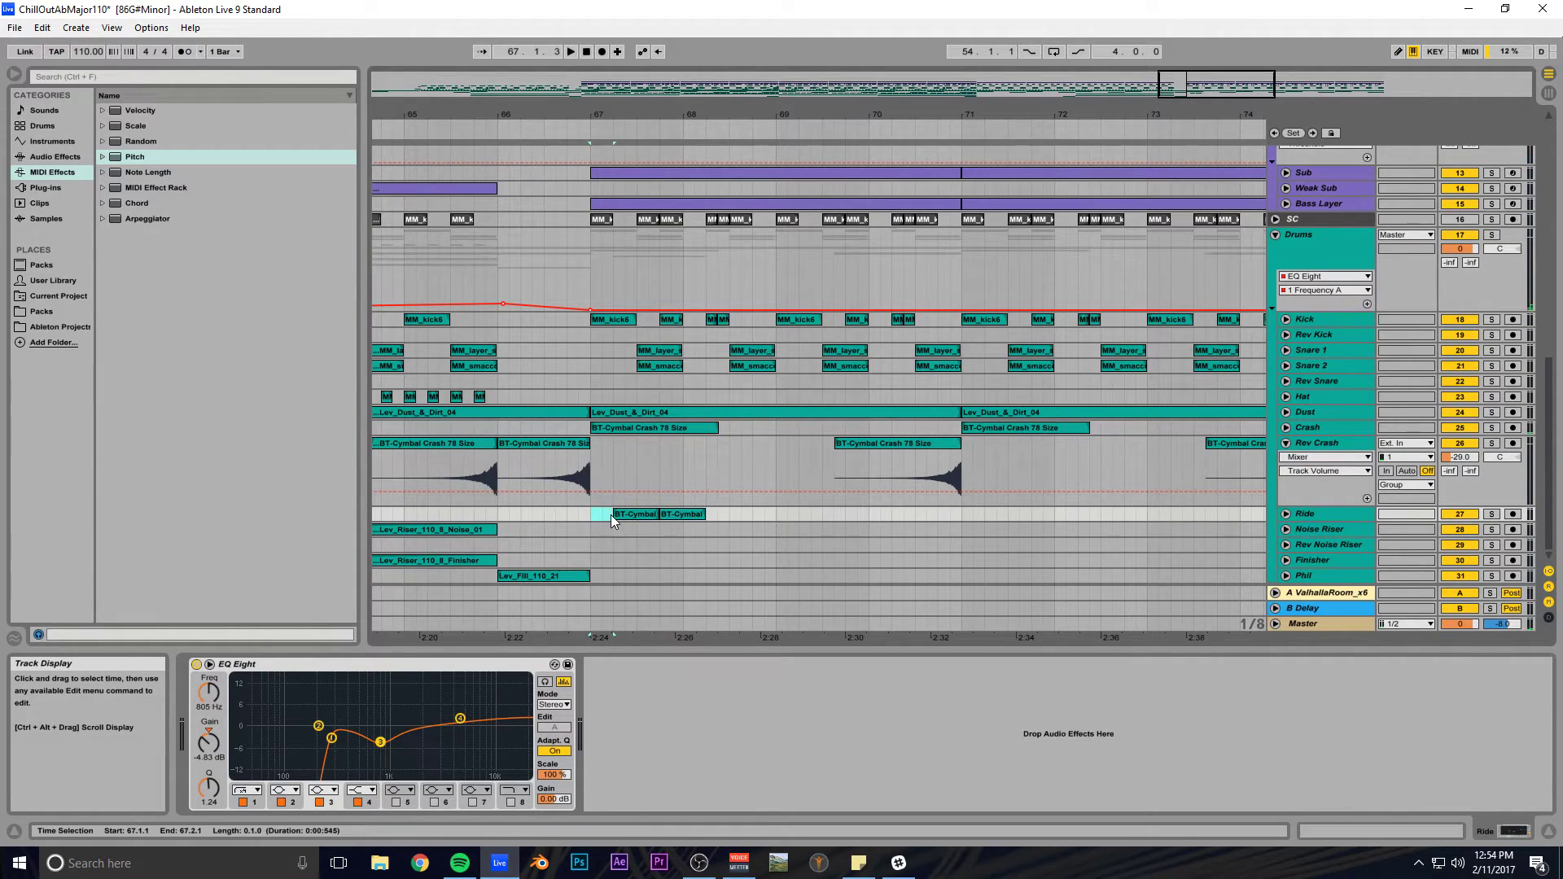
key(ctrl+d)
key(ctrl+d)
key(ctrl+d)
key(ctrl+d)
key(ctrl+d)
key(ctrl+d)
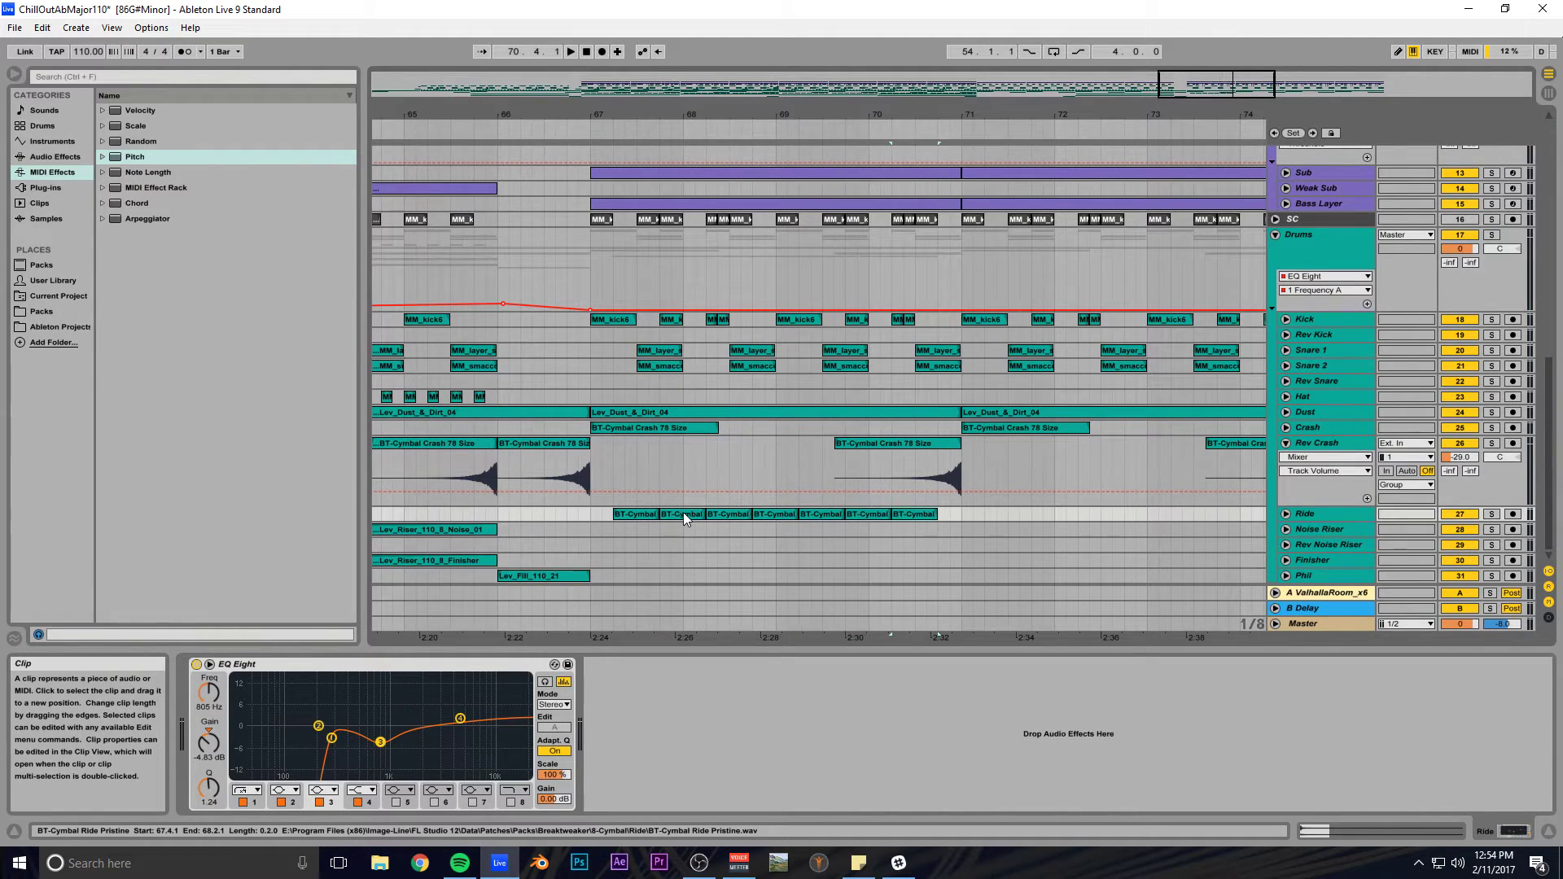
Duplicate the four-bar ride pattern from bars 67 to 71 three times to fill the Ride track up to bar 83.
drag(961, 519, 588, 518)
key(ctrl+d)
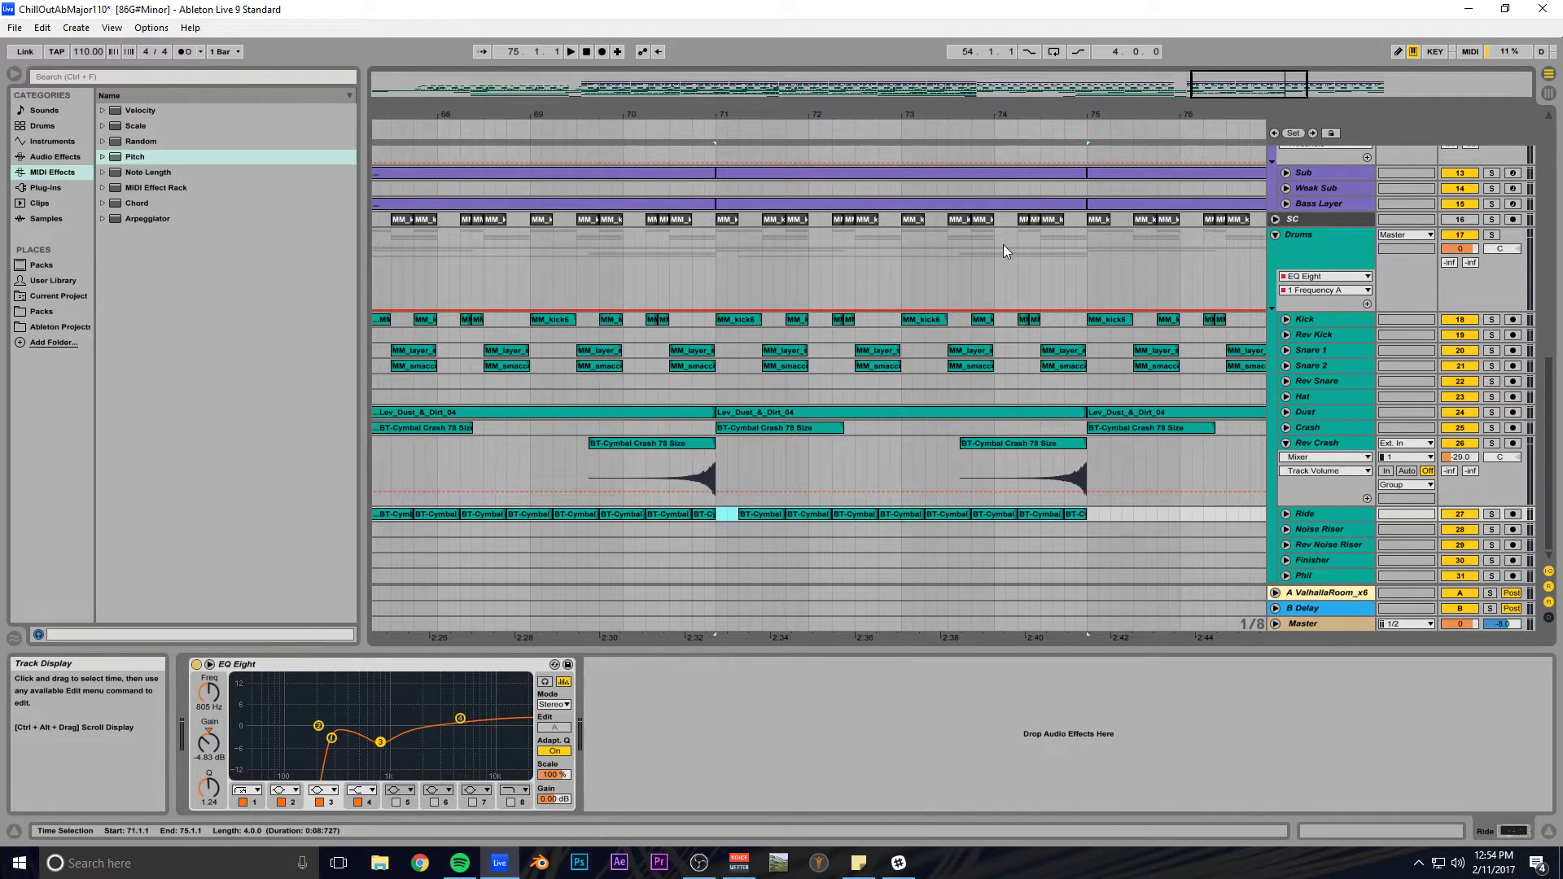
drag(725, 114, 725, 57)
key(ctrl+d)
key(ctrl+d)
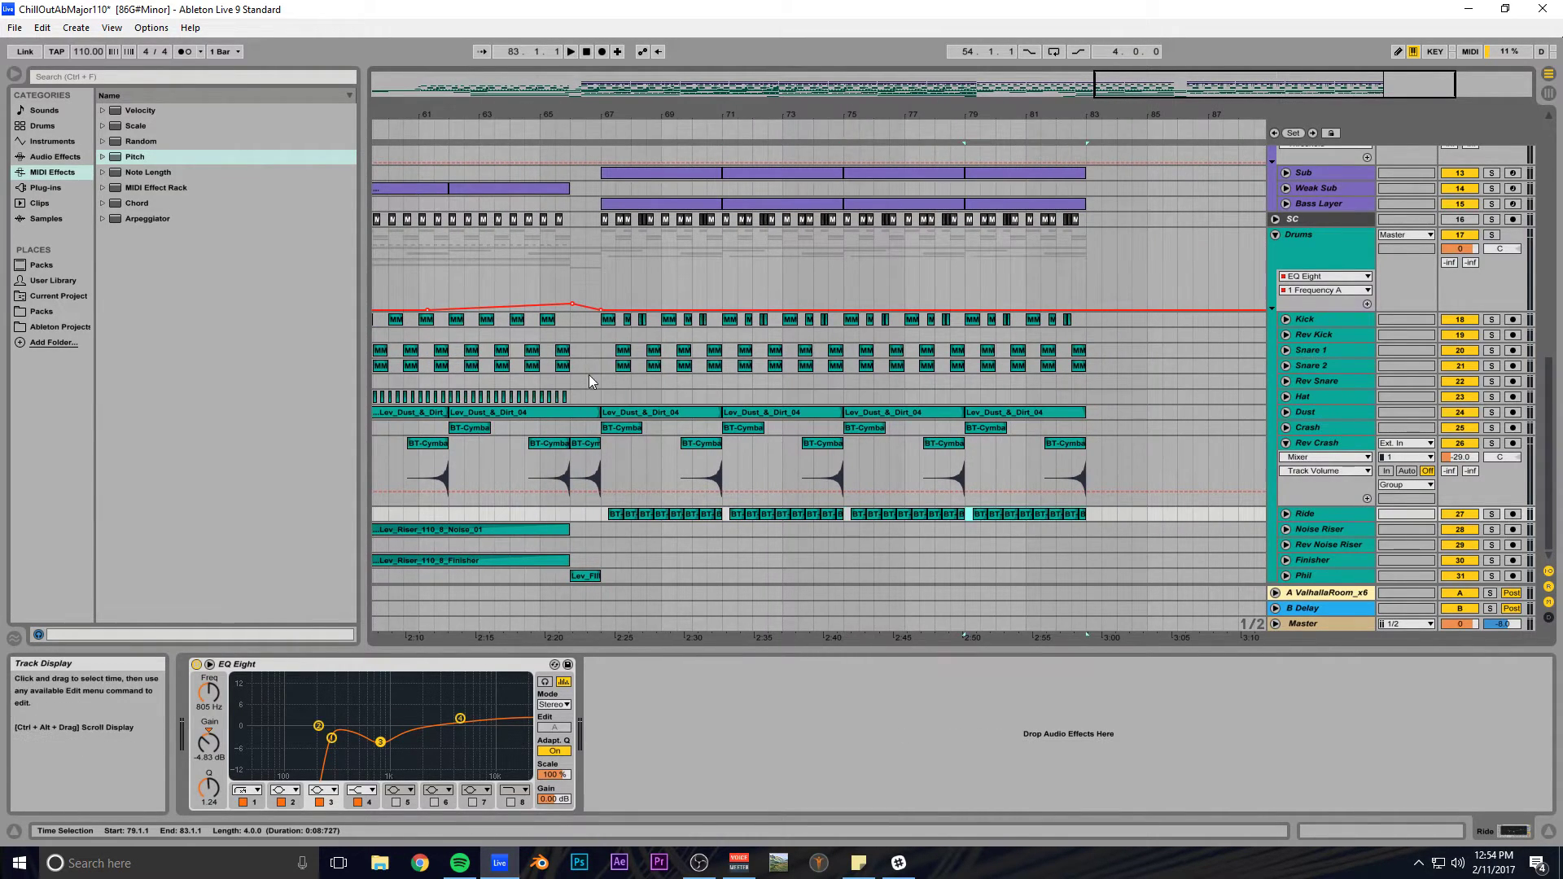
Play the arrangement from bar 65 into the new section, save the set, and review the instrument and drum tracks.
click(540, 279)
key(space)
key(ctrl+s)
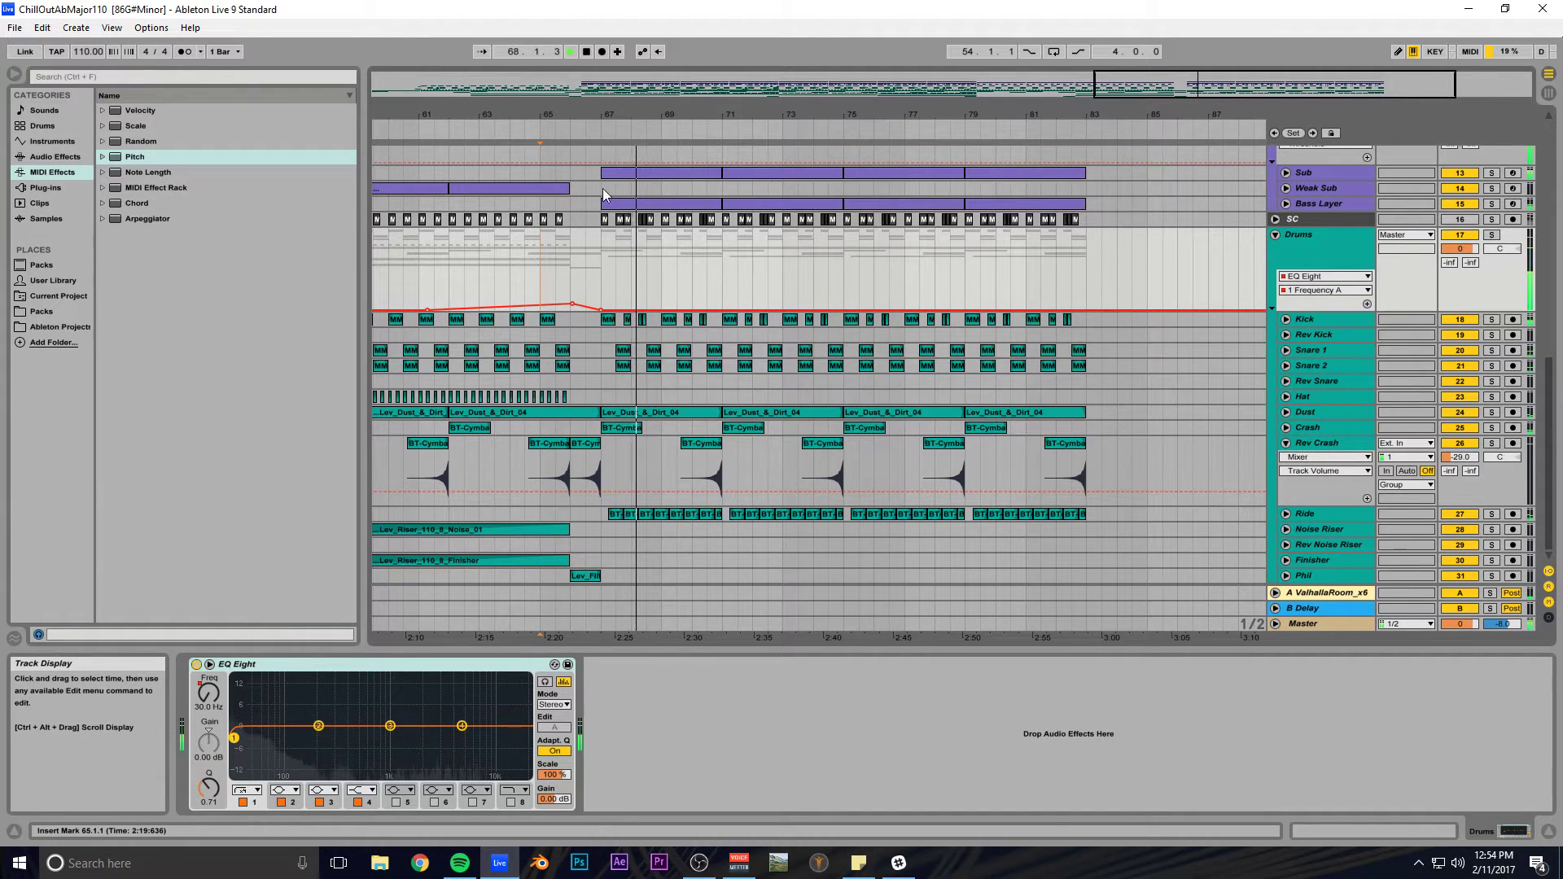
drag(984, 114, 892, 33)
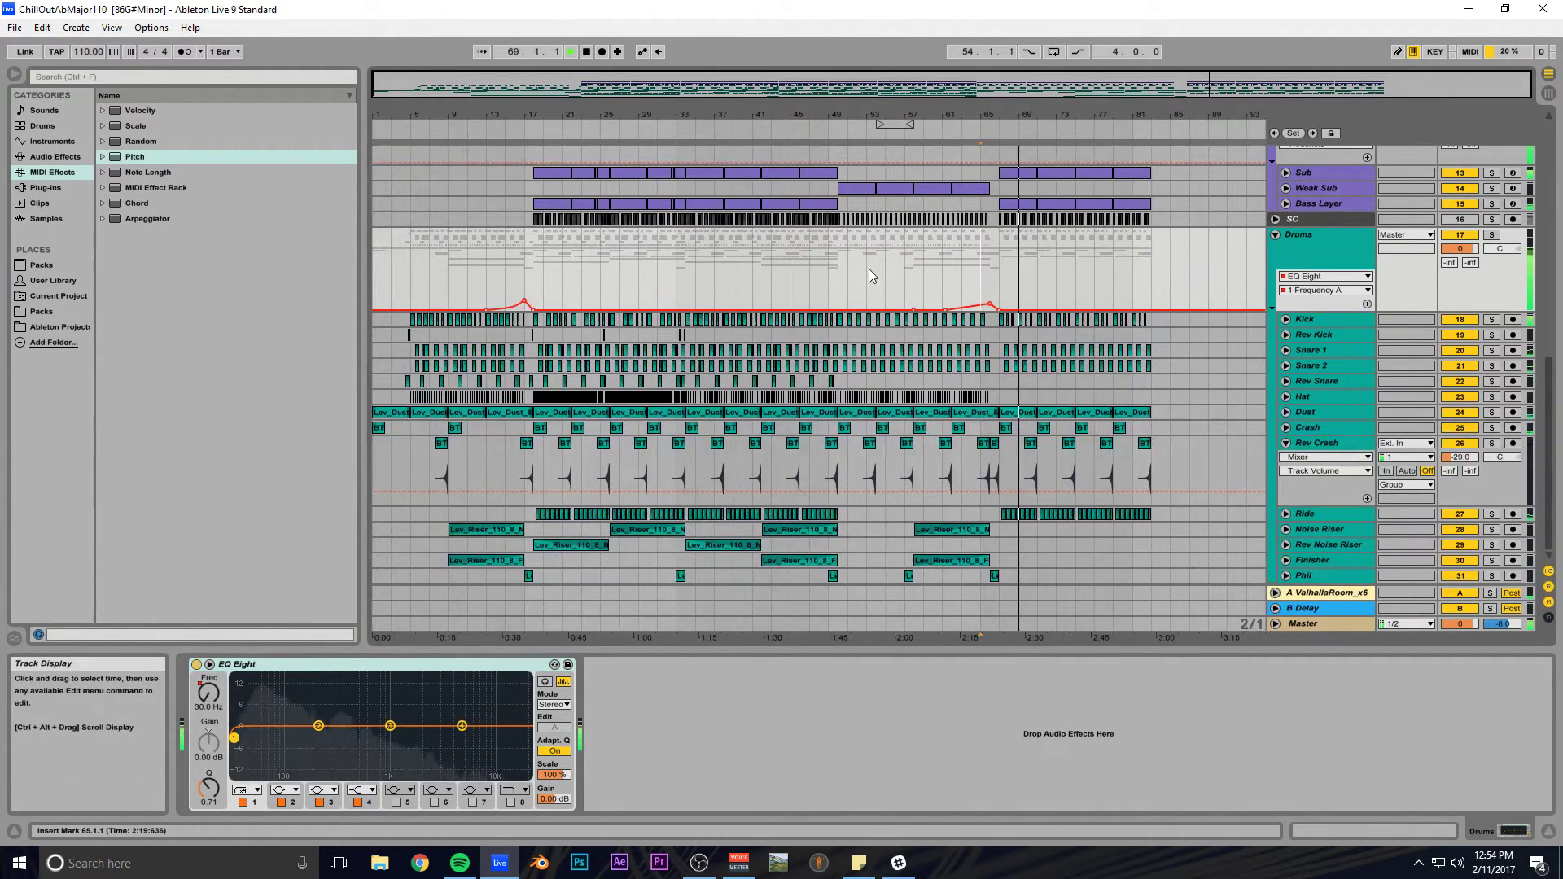
scroll(867, 257, up, 10)
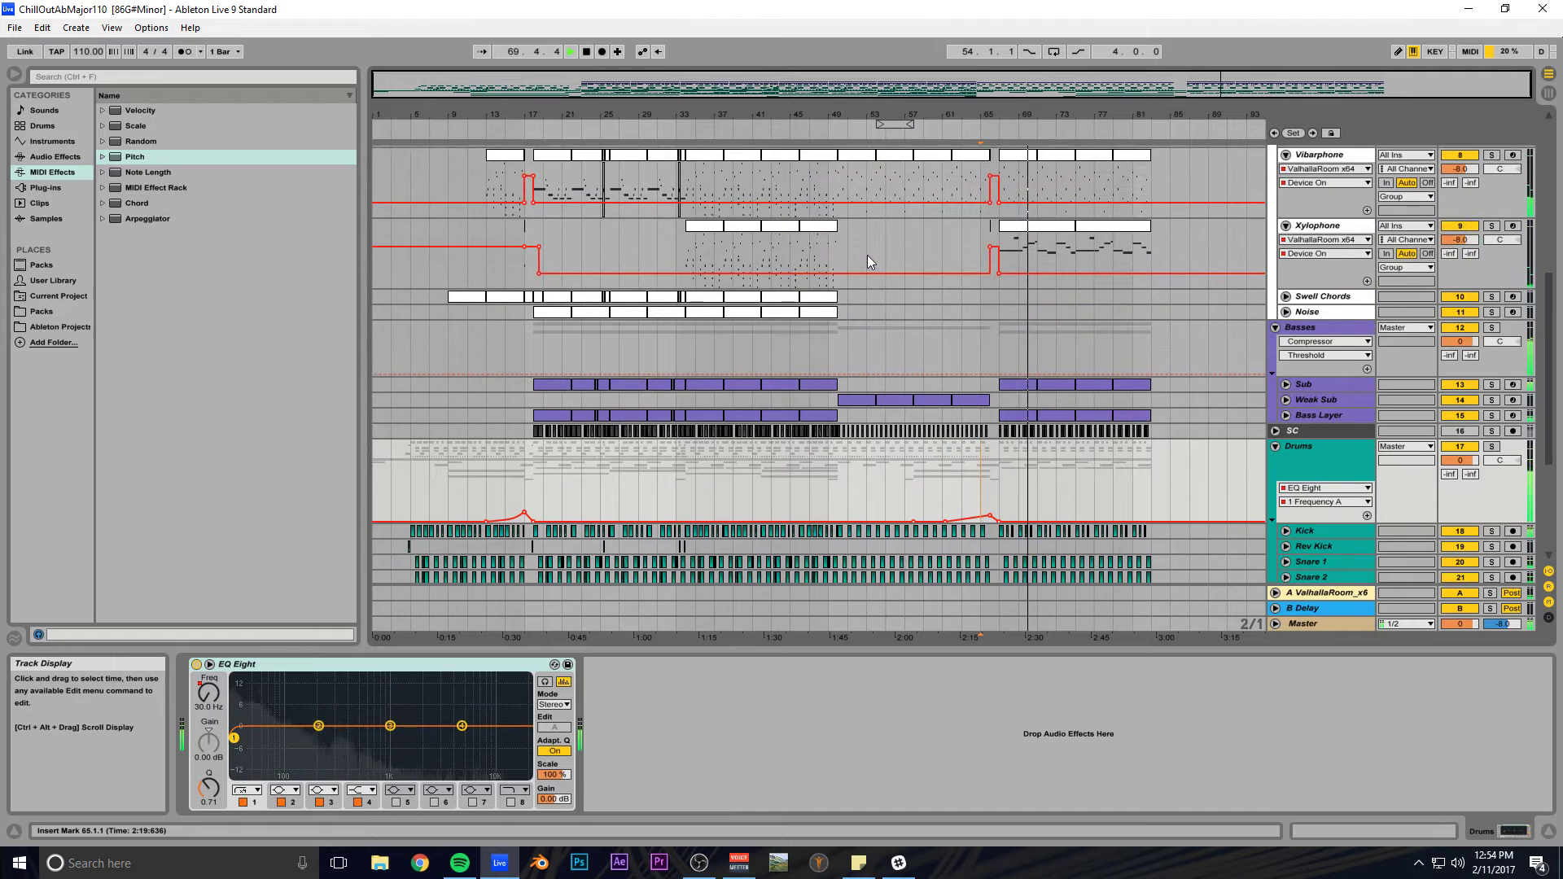
scroll(867, 255, up, 2)
Stop playback and play from bar 17 to compare the earlier full section with the new one.
key(space)
drag(851, 114, 955, 70)
click(531, 261)
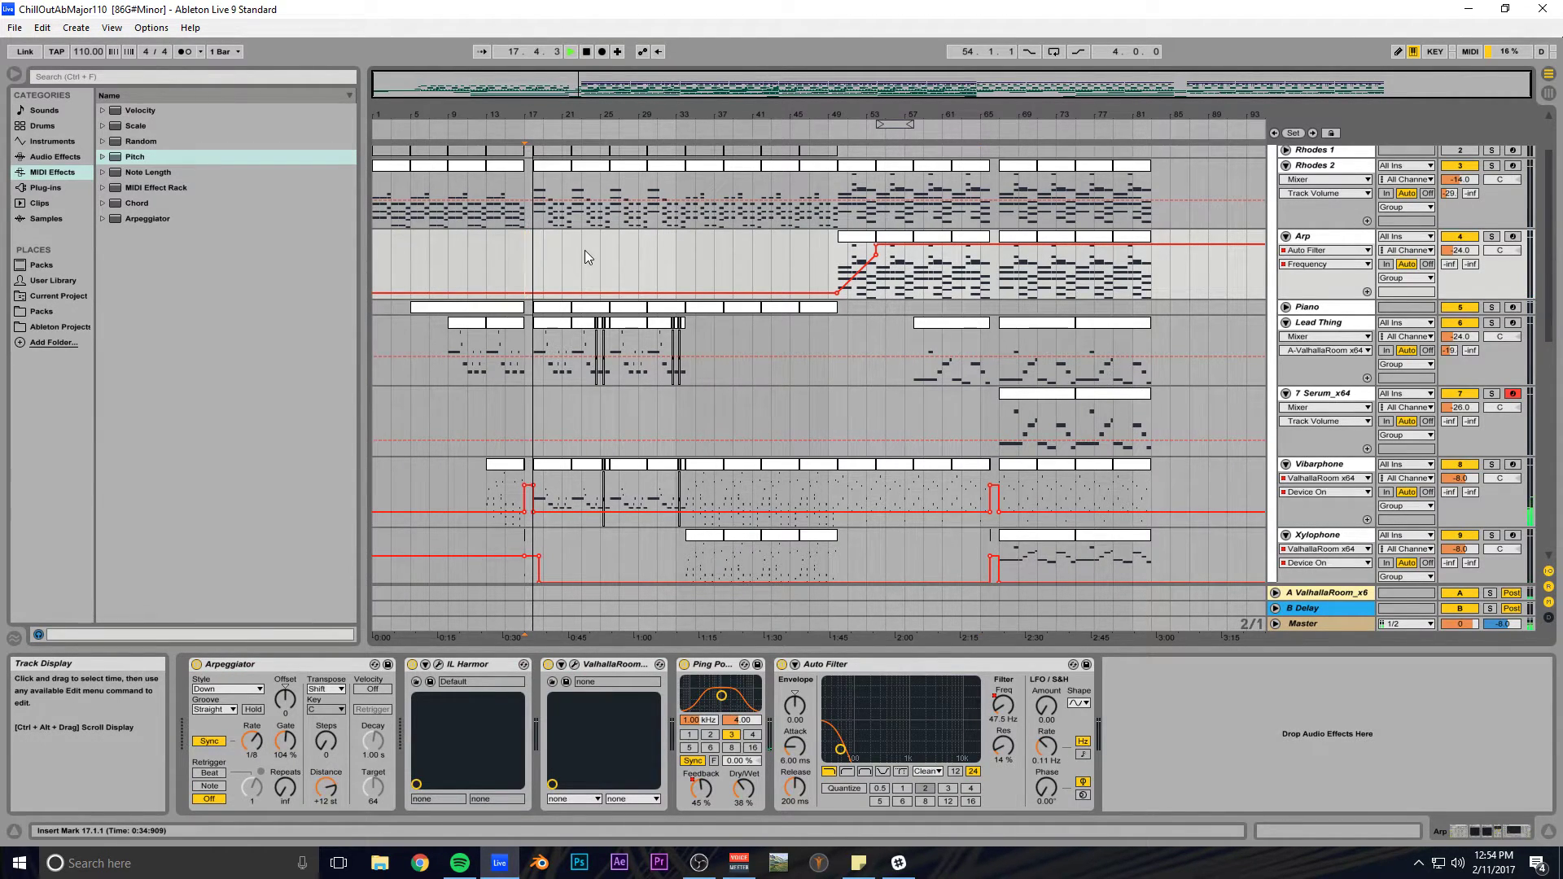
scroll(812, 321, up, 3)
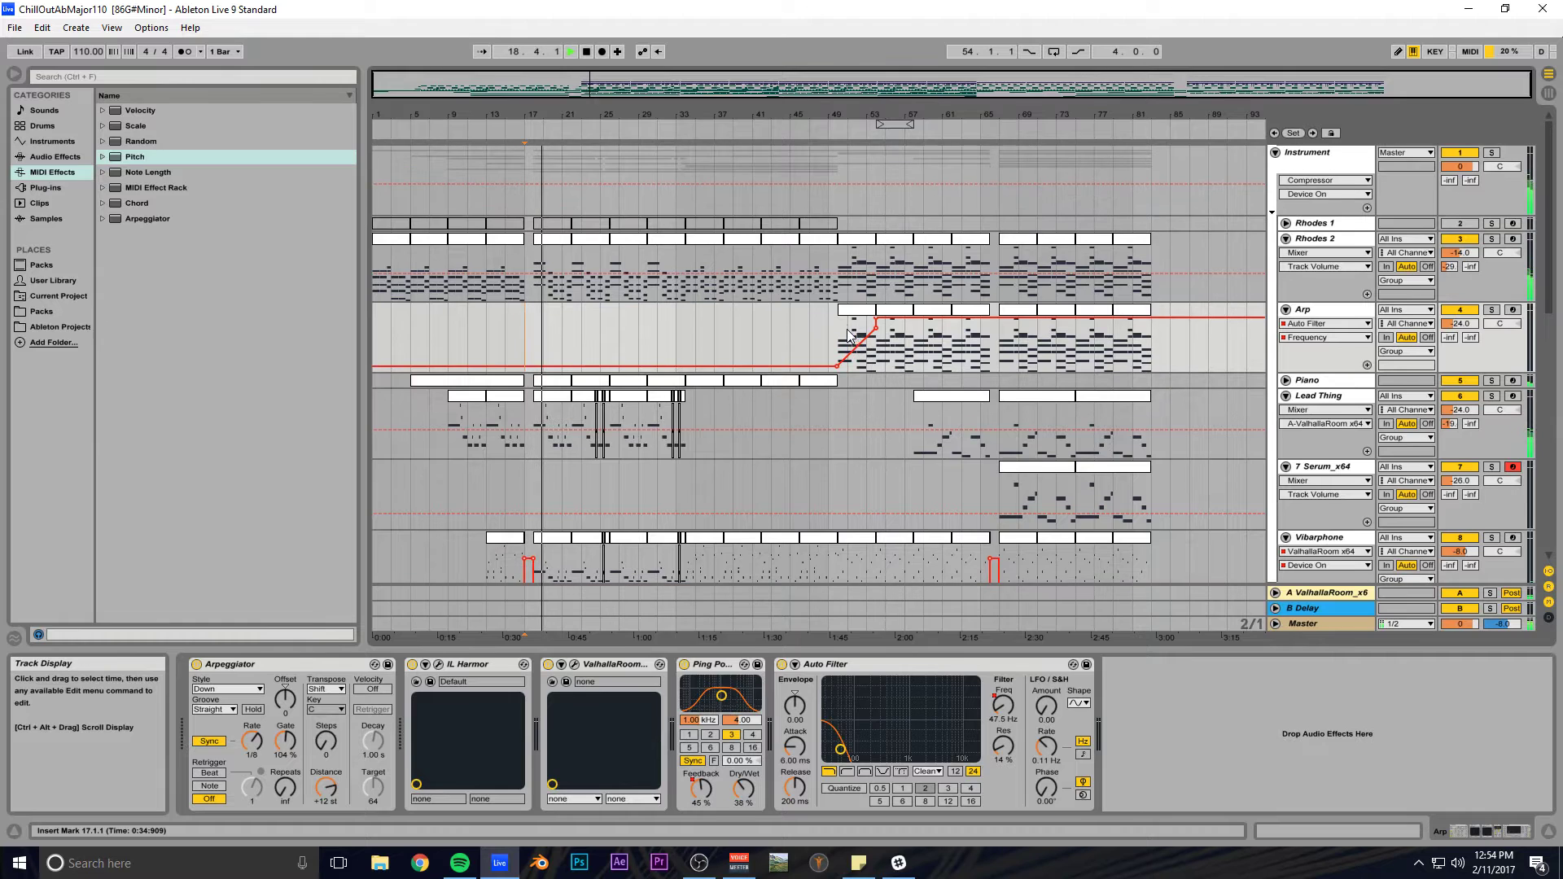
Stop playback and rename the 7 Serum_x64 track as "Lead 8va".
drag(1038, 82, 1304, 88)
key(space)
scroll(1026, 255, down, 5)
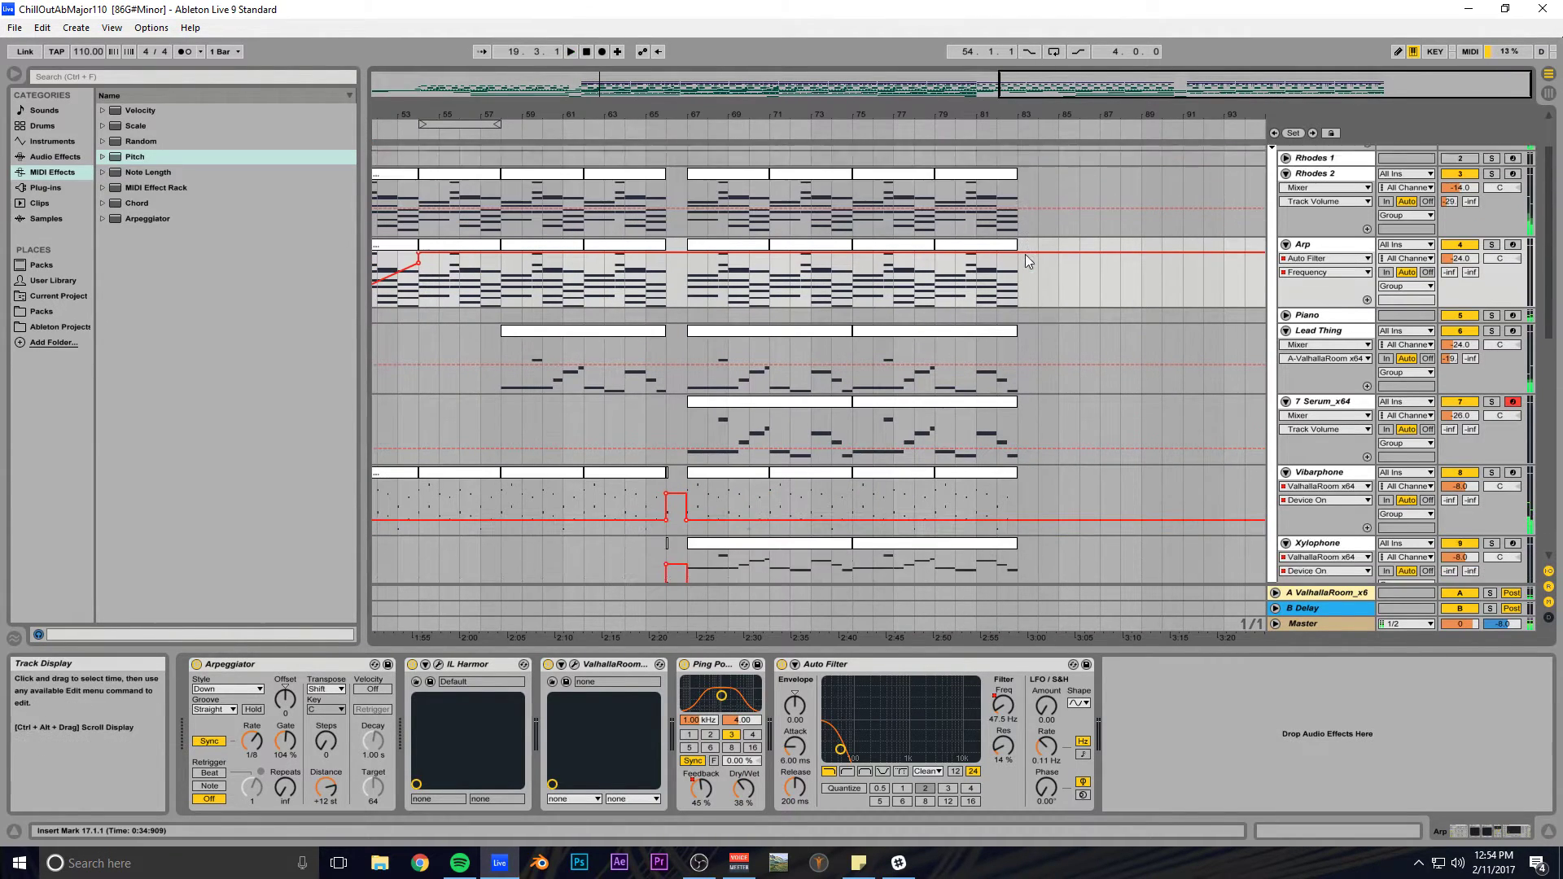
click(1334, 386)
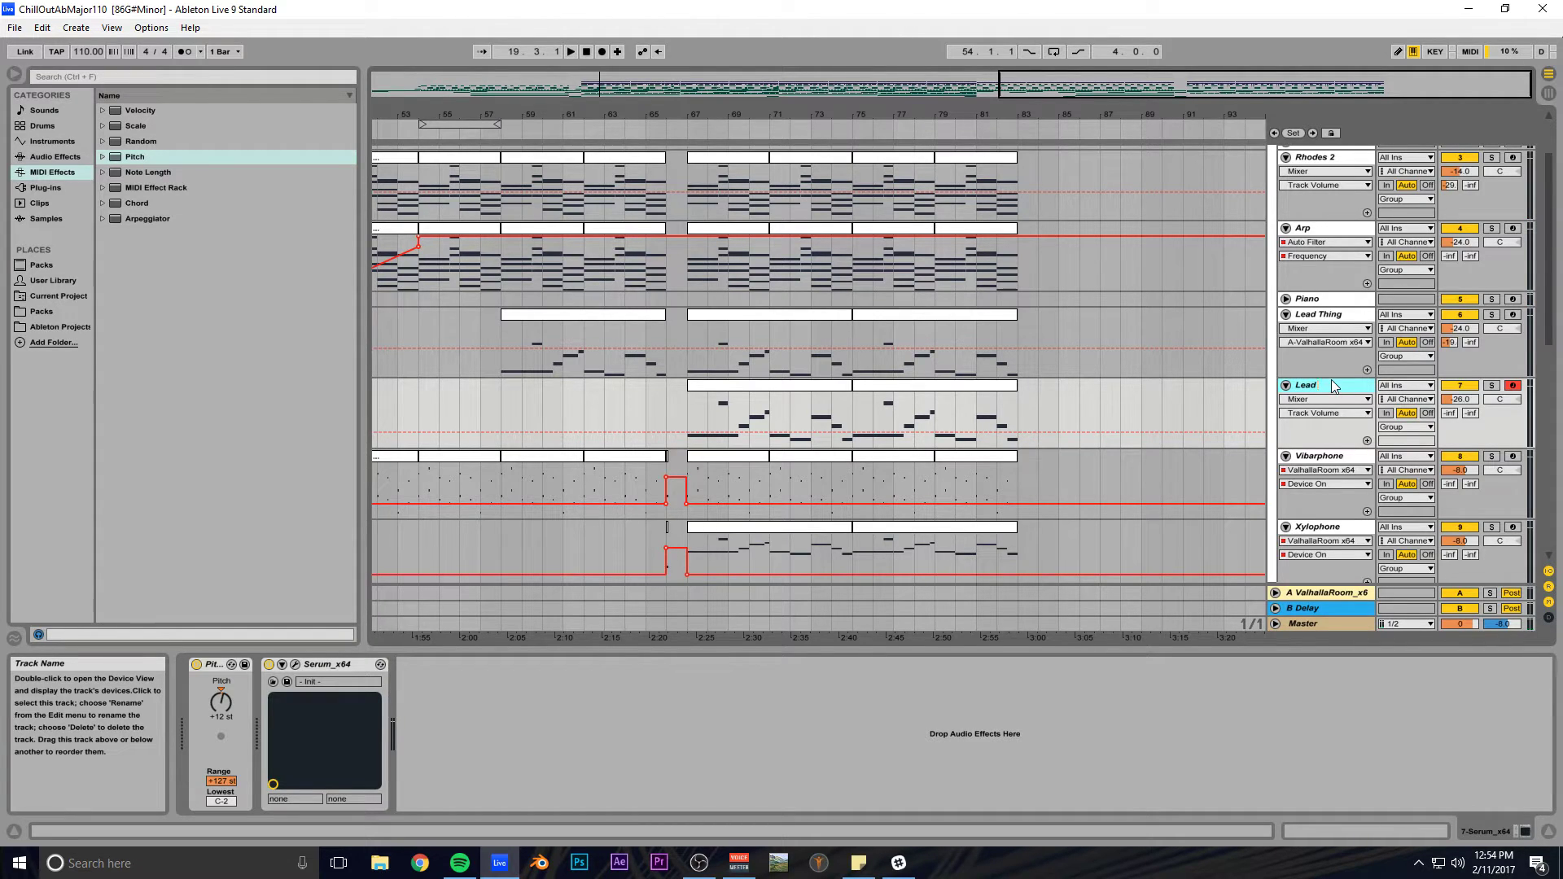
Copy the last Noise clip to bar 67 on its track and duplicate it three times up to bar 83.
drag(1127, 87, 1099, 77)
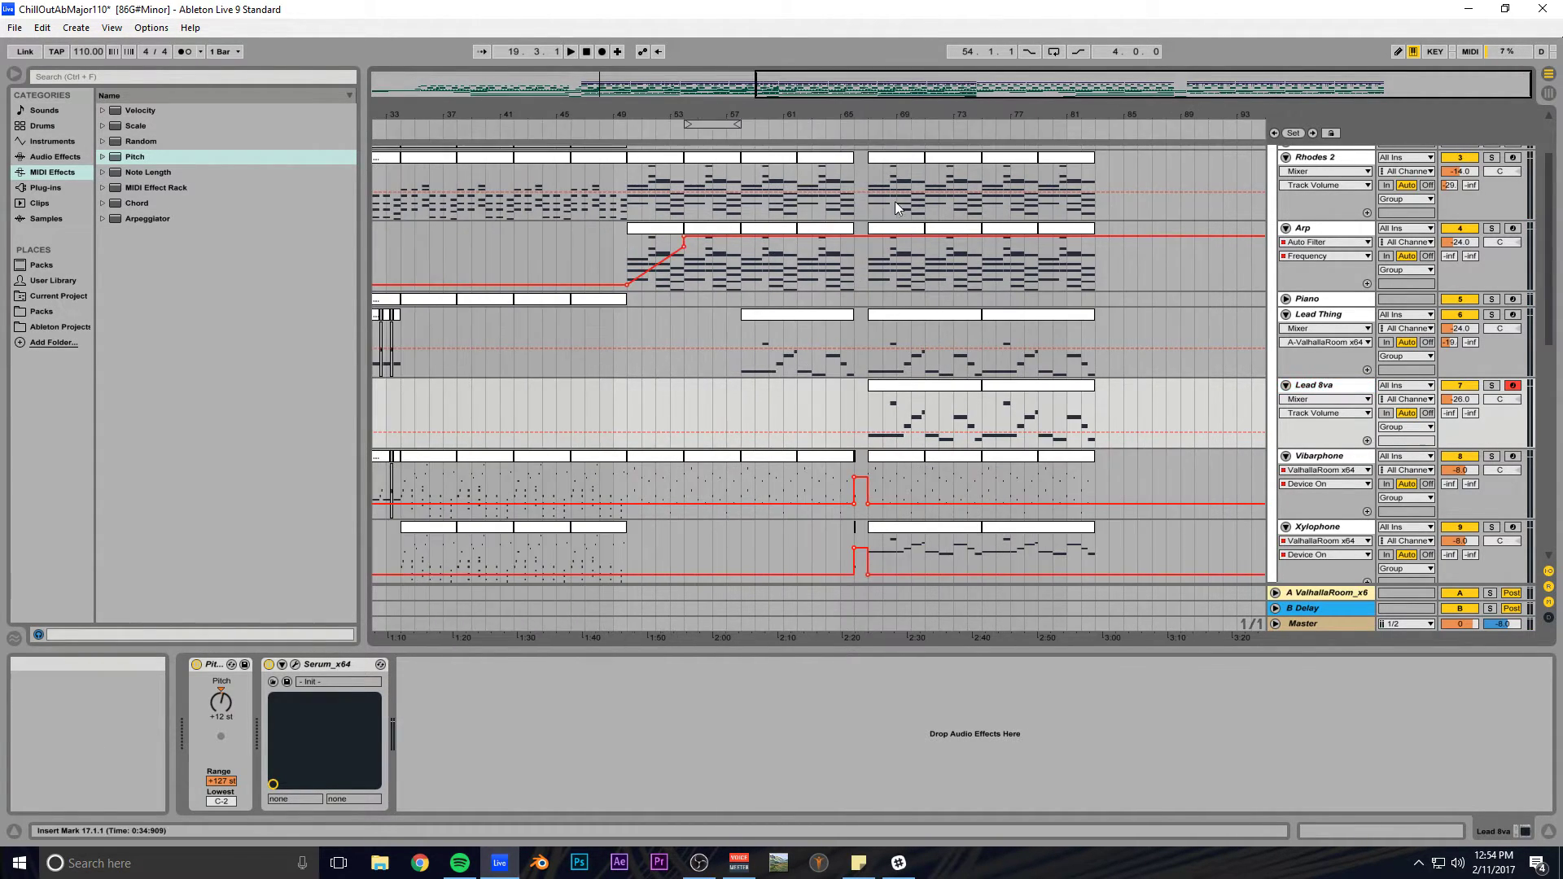
scroll(922, 253, down, 5)
drag(1211, 87, 925, 250)
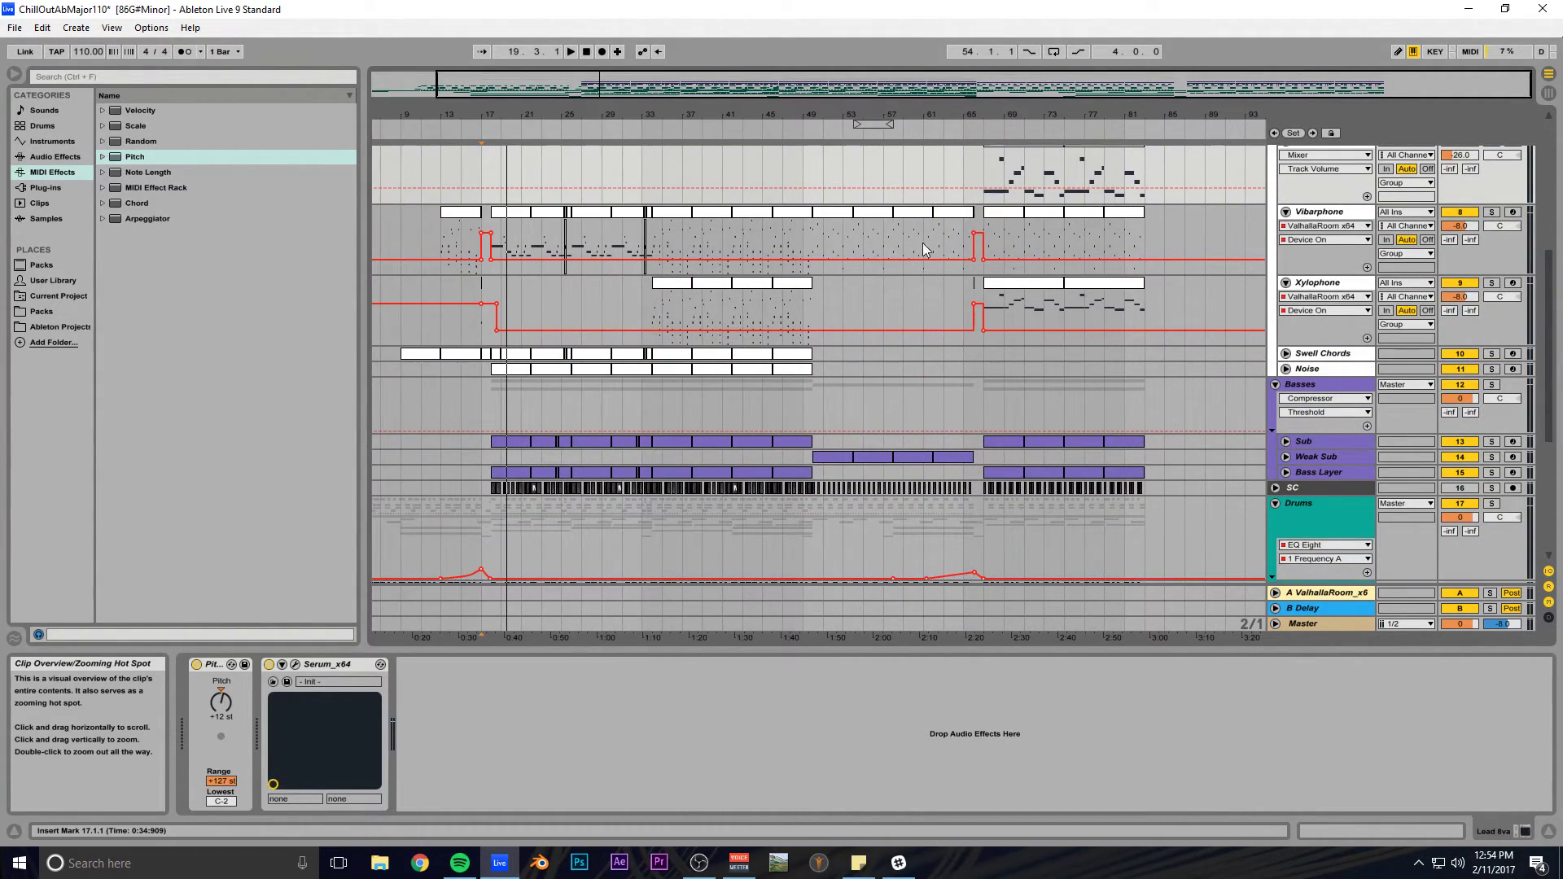
click(789, 371)
drag(993, 376, 1001, 374)
key(ctrl+d)
key(ctrl+d)
key(ctrl+d)
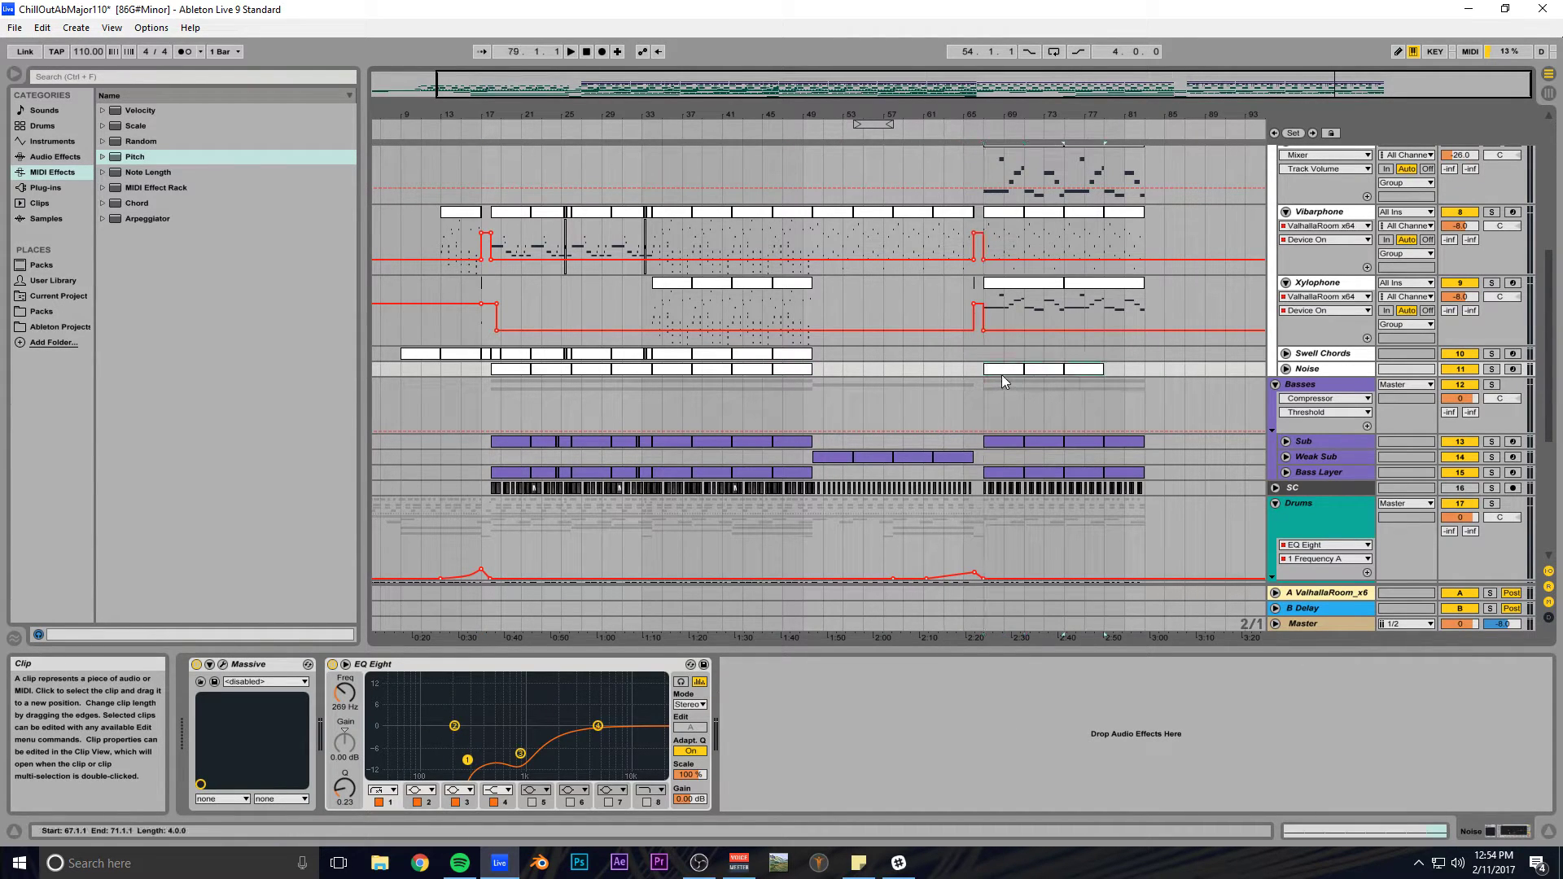
Copy the four-bar Arp clip at bar 67 onto the Swell Chords track at the same position.
drag(1092, 115, 950, 265)
scroll(949, 265, up, 7)
click(746, 213)
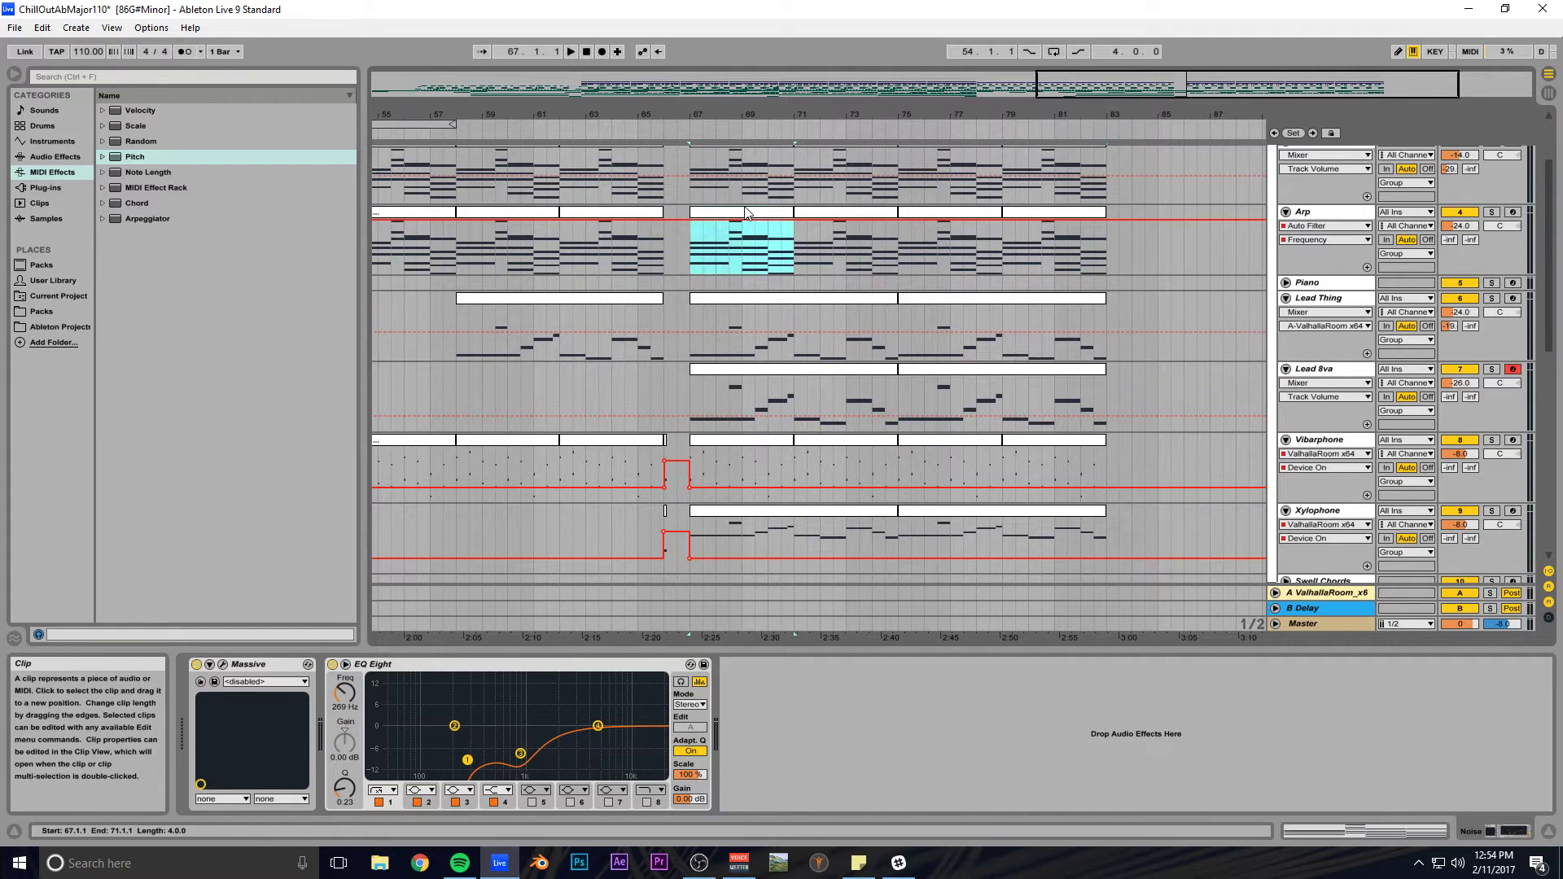
scroll(737, 200, down, 5)
scroll(745, 188, up, 3)
drag(746, 181, 744, 553)
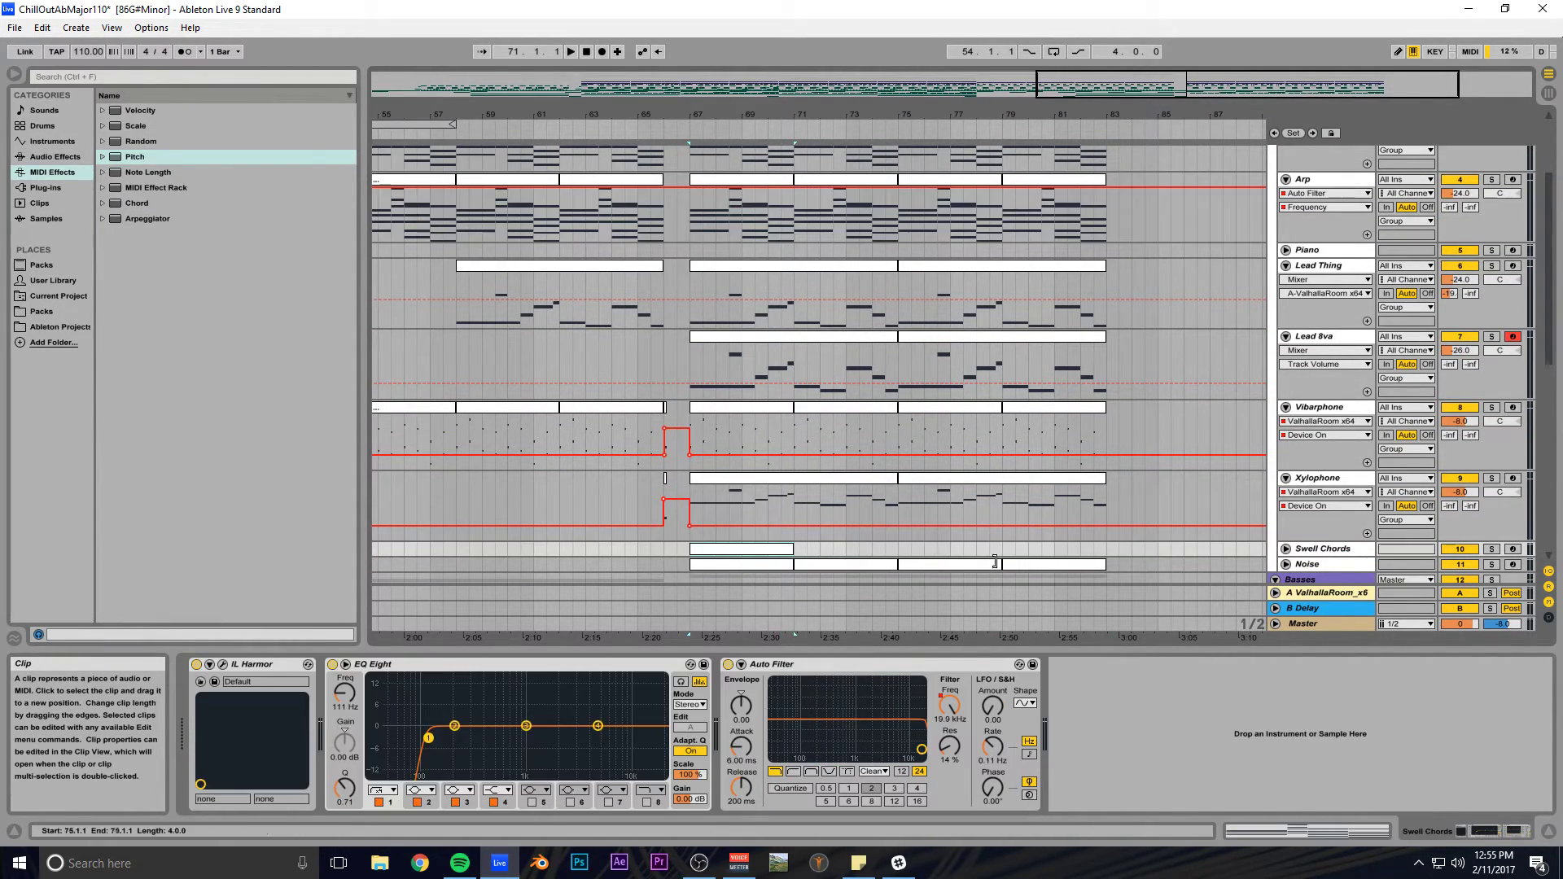
Open the new Swell Chords clip and split its opening chord into three repeated two-beat chords up to 2.3.
click(1286, 549)
double_click(725, 458)
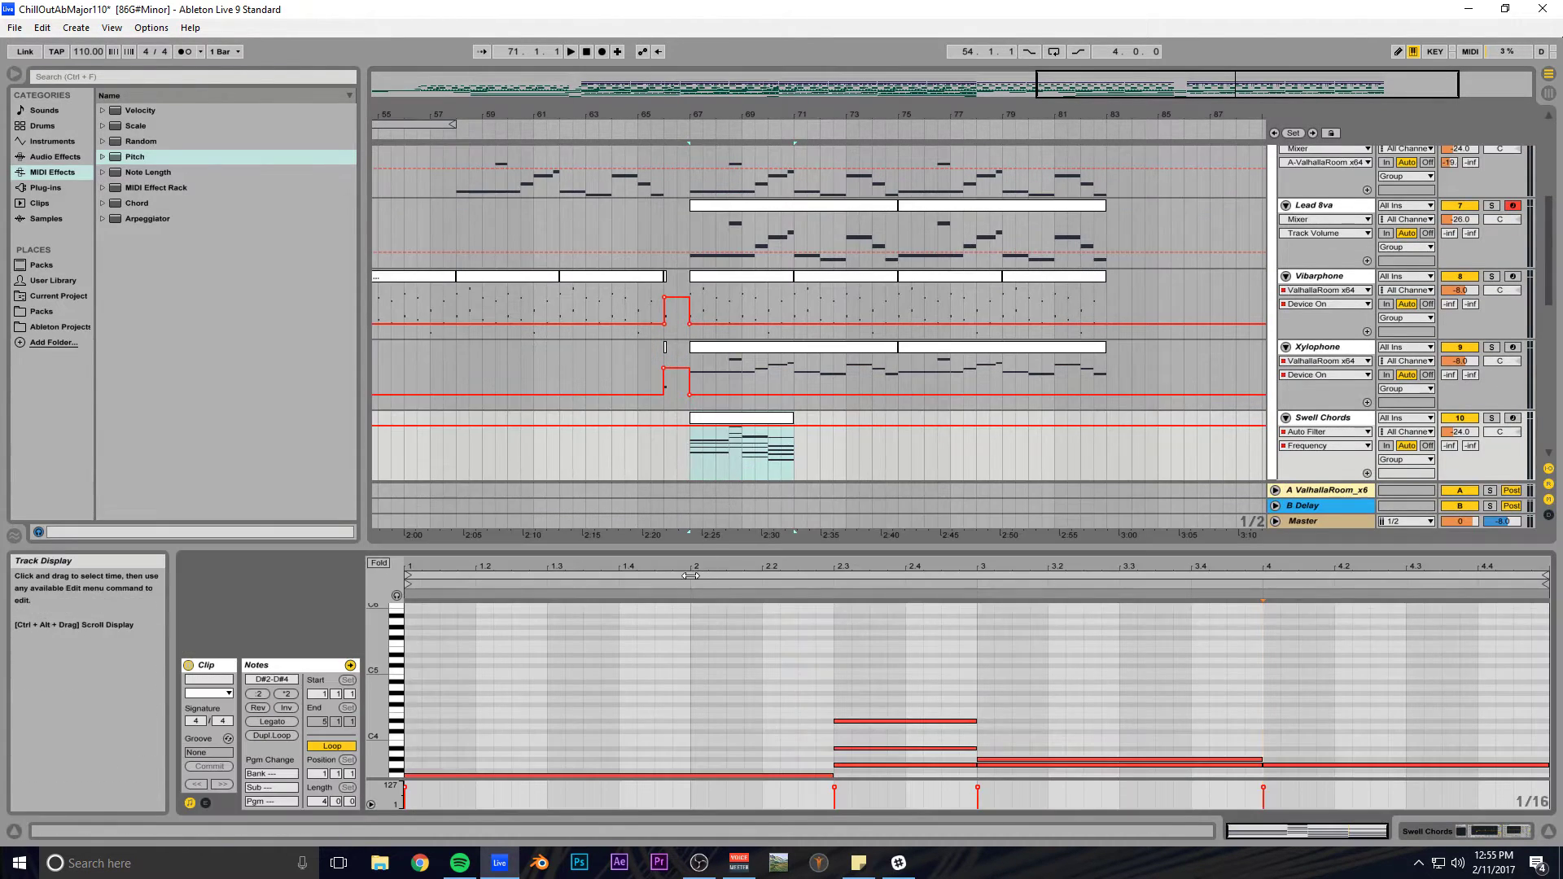
drag(698, 542, 742, 200)
drag(719, 399, 716, 543)
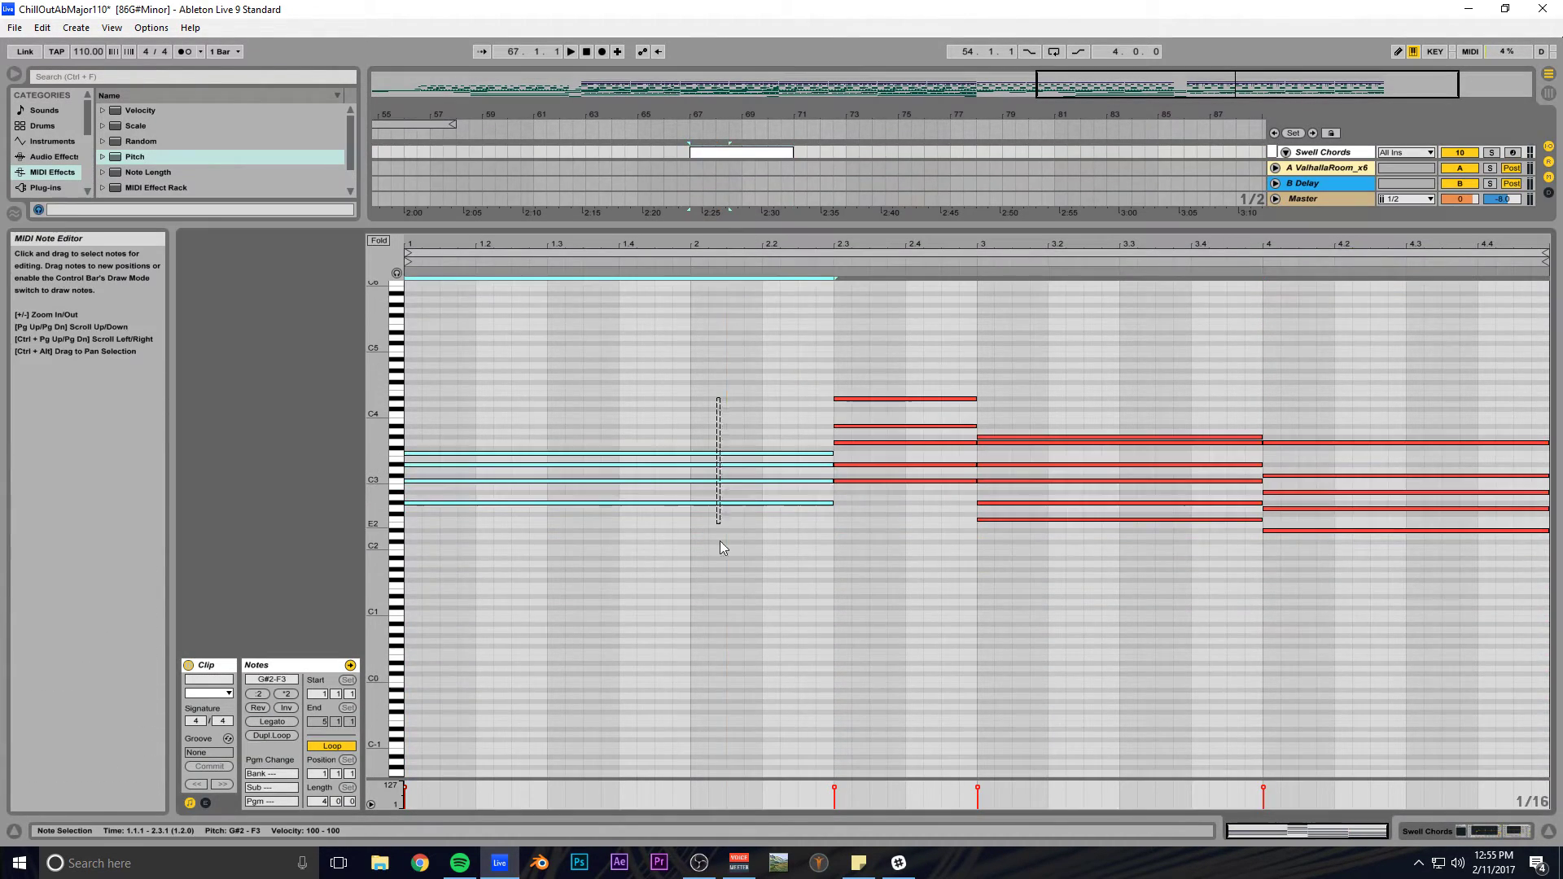
drag(834, 505, 548, 504)
key(ctrl+d)
key(ctrl+d)
key(ctrl+d)
key(ctrl+z)
Shorten the chords at bars 3 and 4 of the clip to two beats and duplicate each once to fill its bar.
drag(1064, 423, 1063, 529)
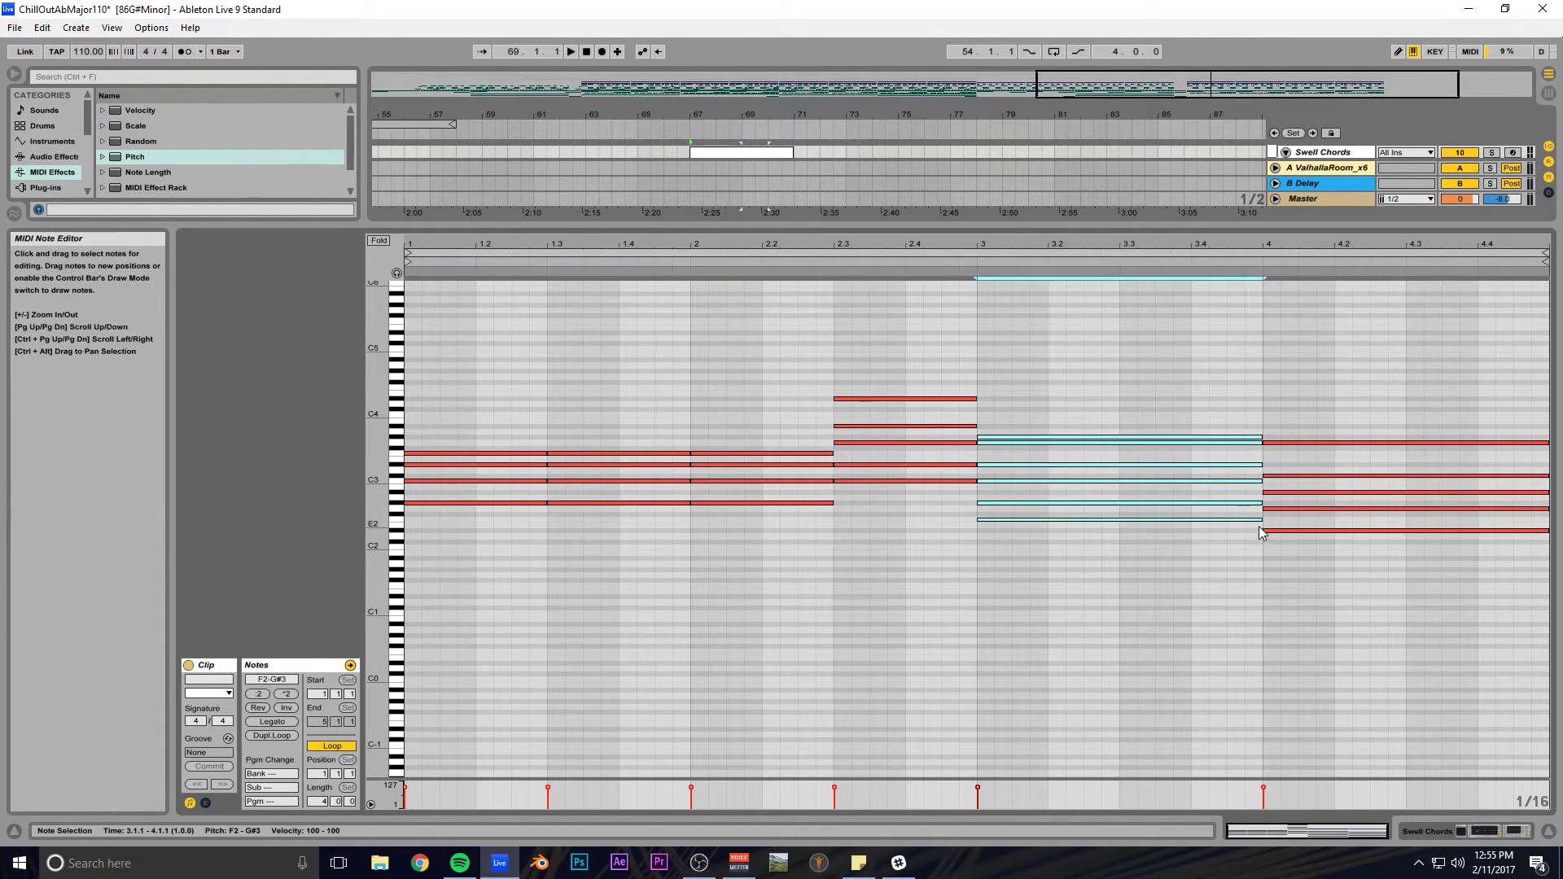
drag(1261, 519, 1120, 519)
key(ctrl+d)
drag(1404, 390, 1408, 545)
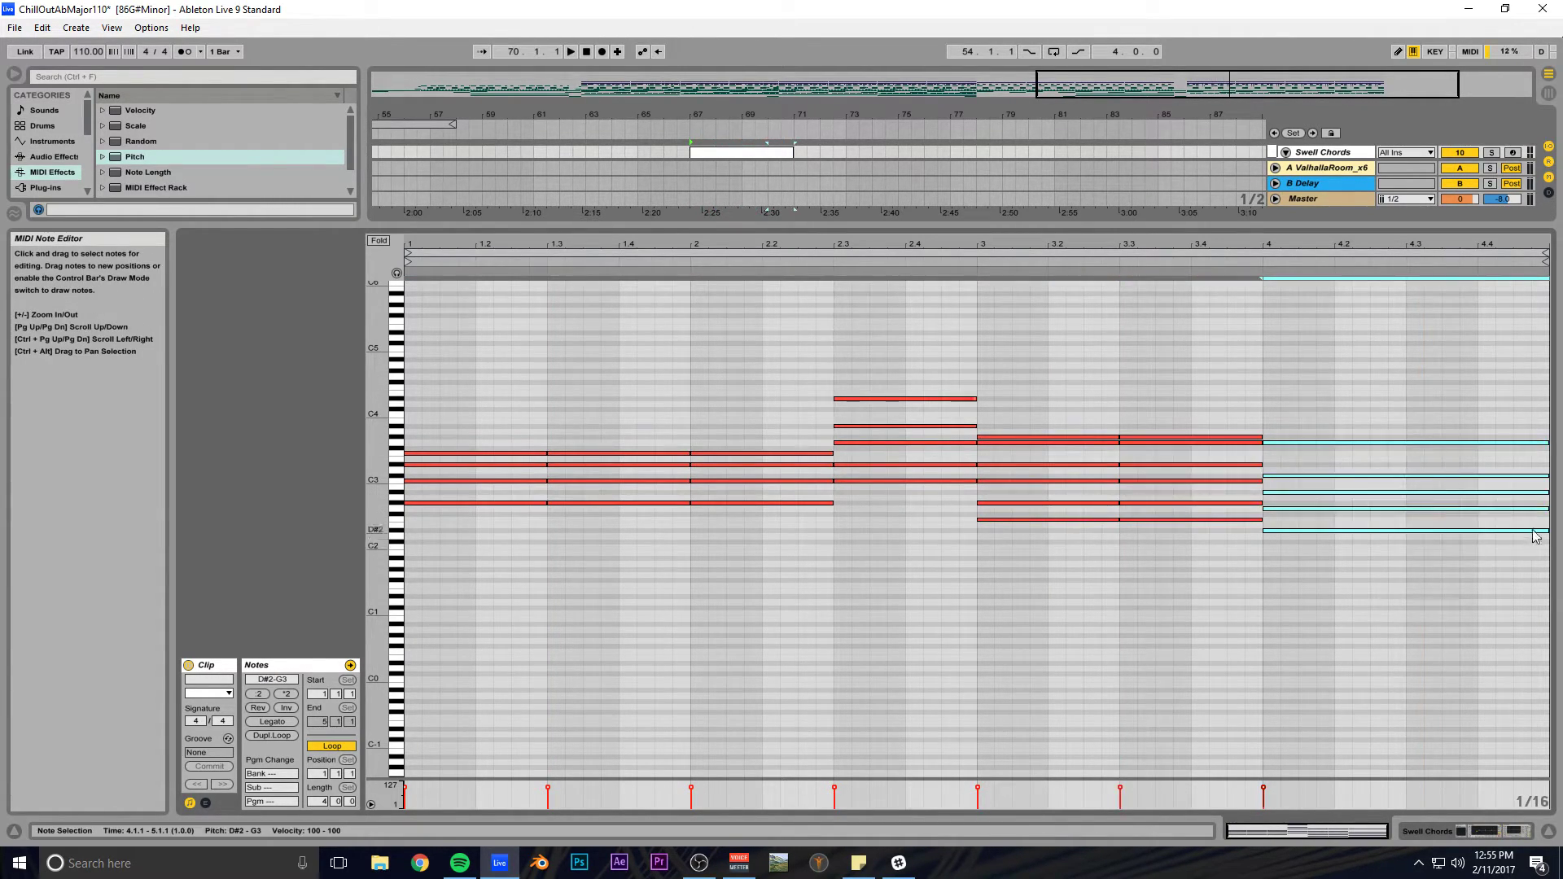
drag(1549, 530, 1406, 530)
key(ctrl+d)
Play the section from bar 67 and solo the Swell Chords track to audition the repeated chords.
key(space)
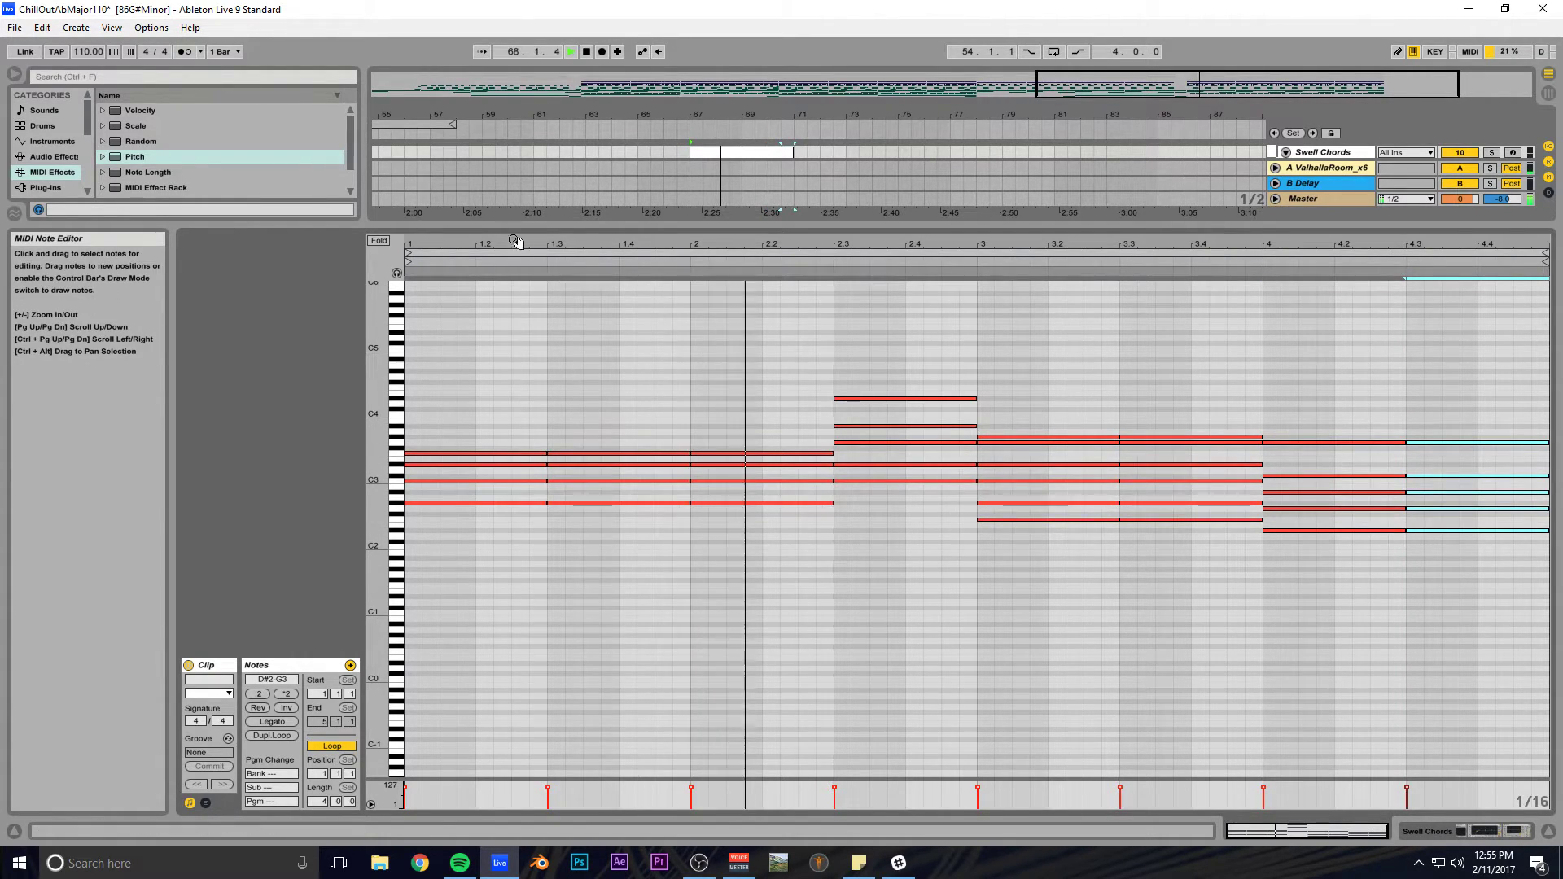
drag(1336, 225, 1336, 372)
click(1492, 153)
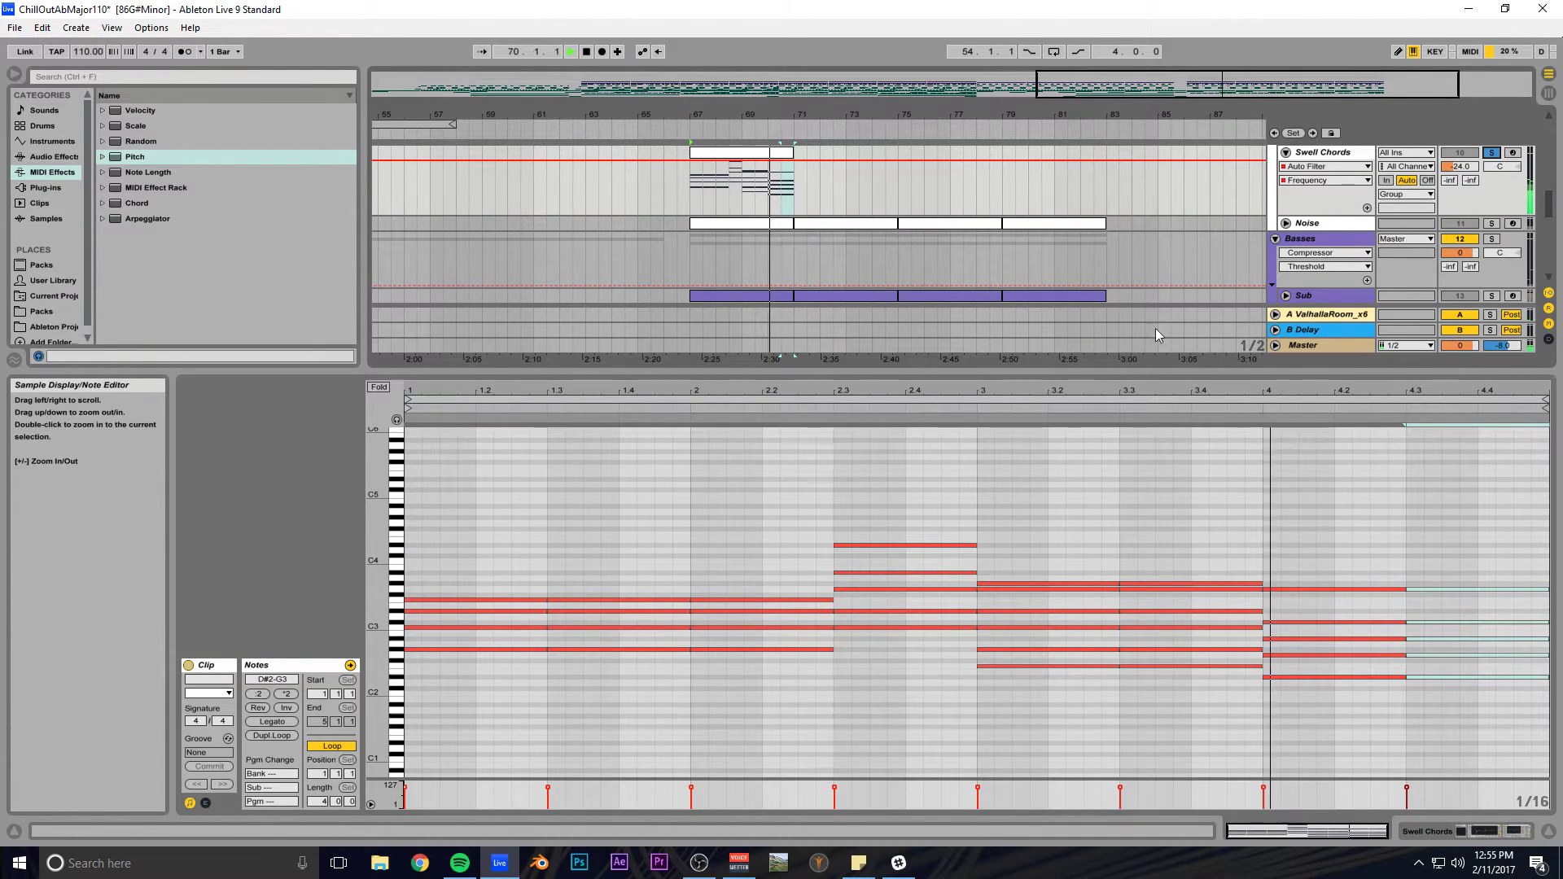
Duplicate the Swell Chords clip three times to fill bars 67 to 83, unsolo the track and save the set.
click(733, 155)
key(ctrl+d)
key(ctrl+d)
key(ctrl+d)
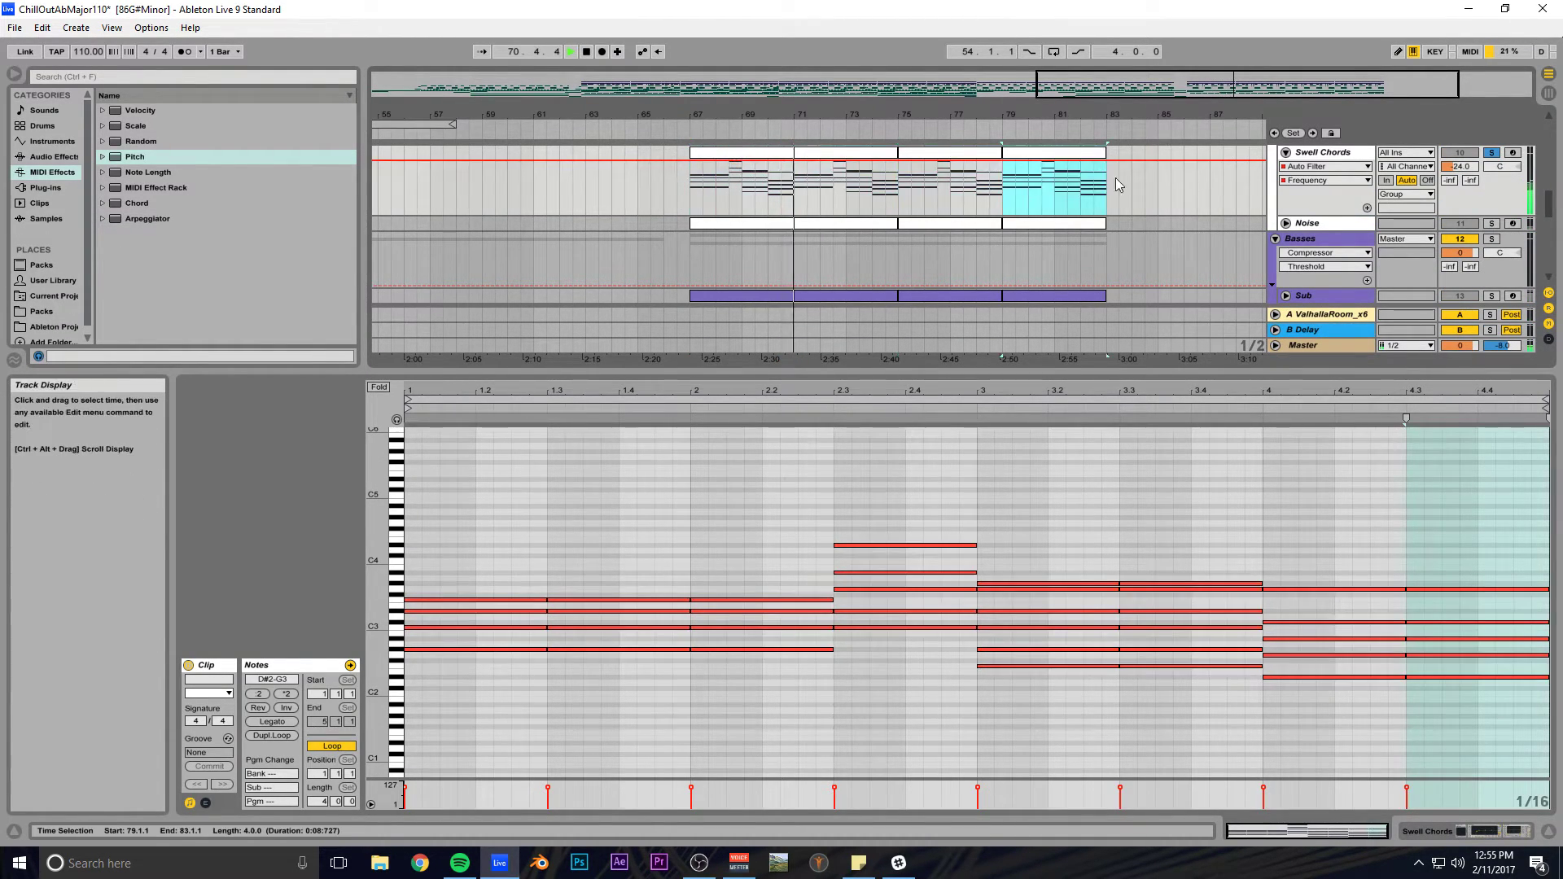
click(1492, 152)
drag(1139, 373, 1139, 549)
scroll(1150, 306, up, 3)
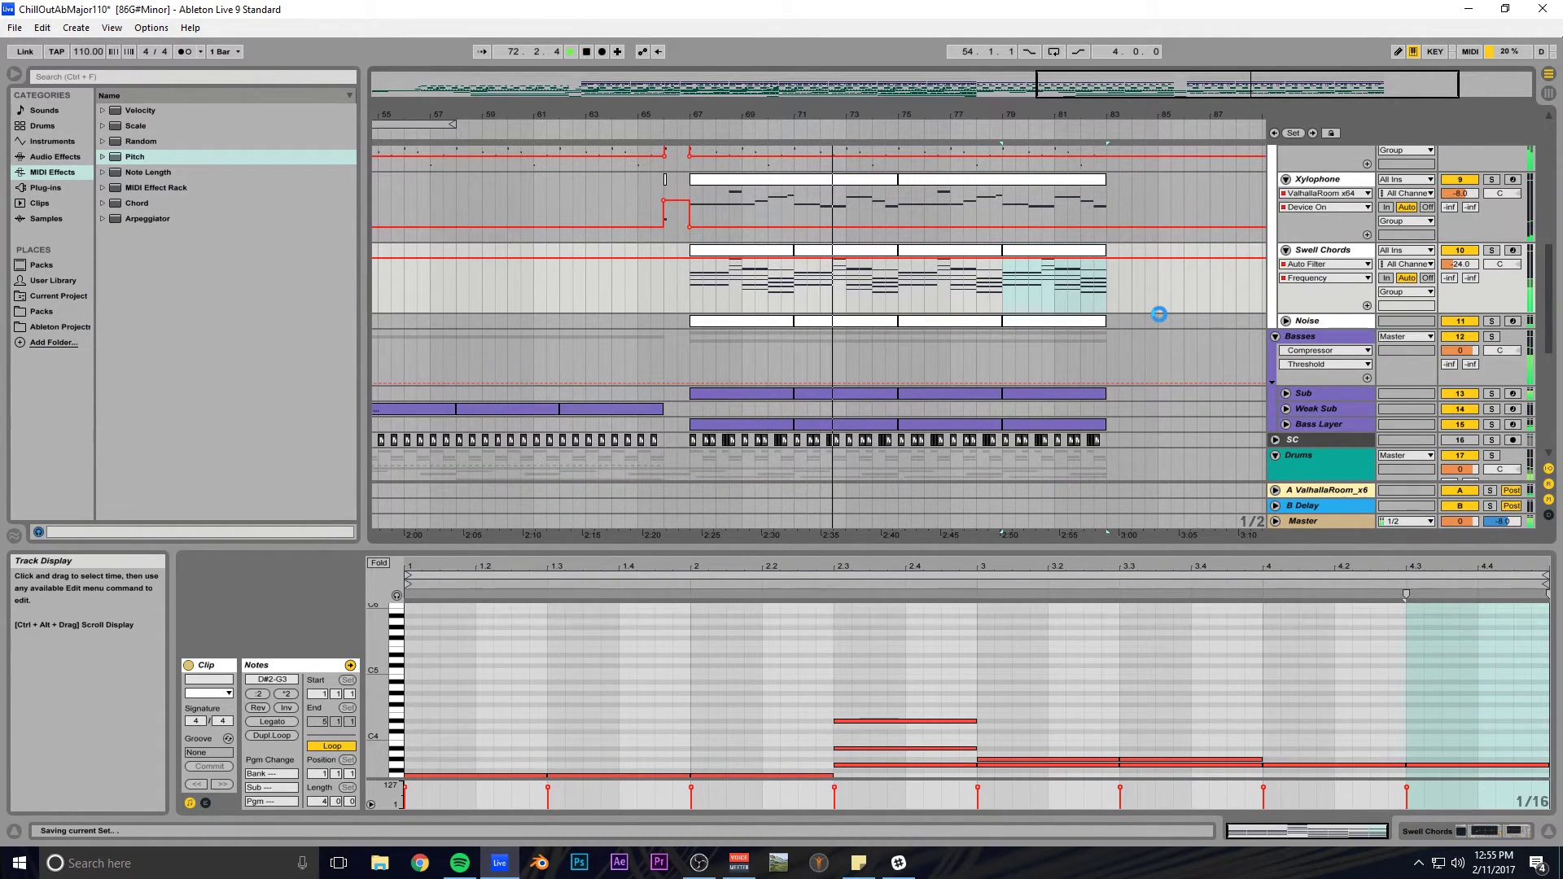
Copy the four Arp clips from bars 67 to 83 onto the Piano track and save the set.
scroll(1160, 314, up, 12)
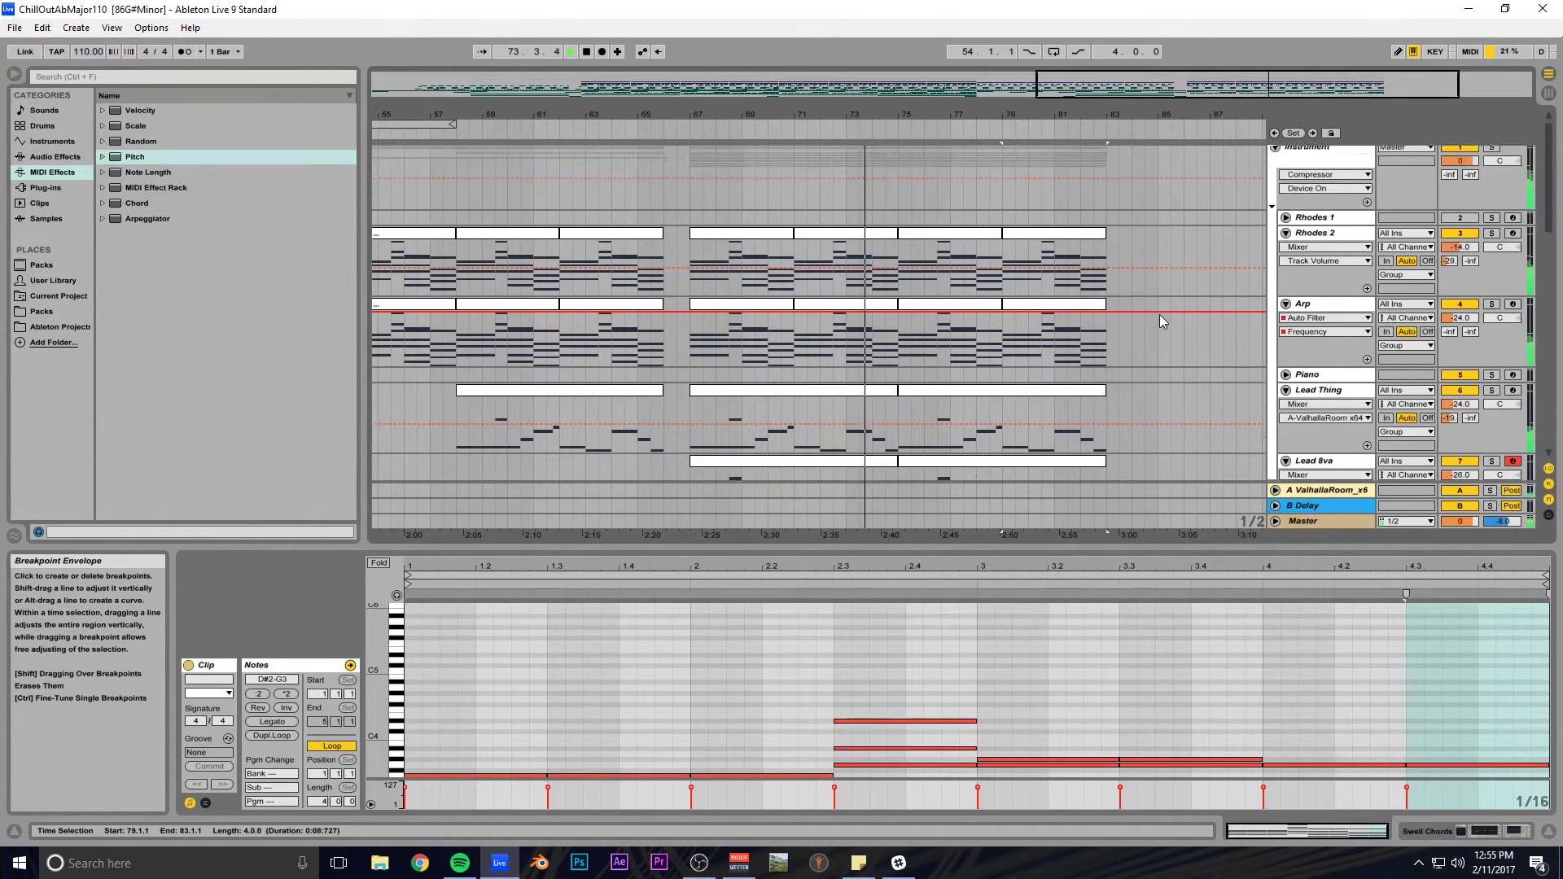
click(780, 308)
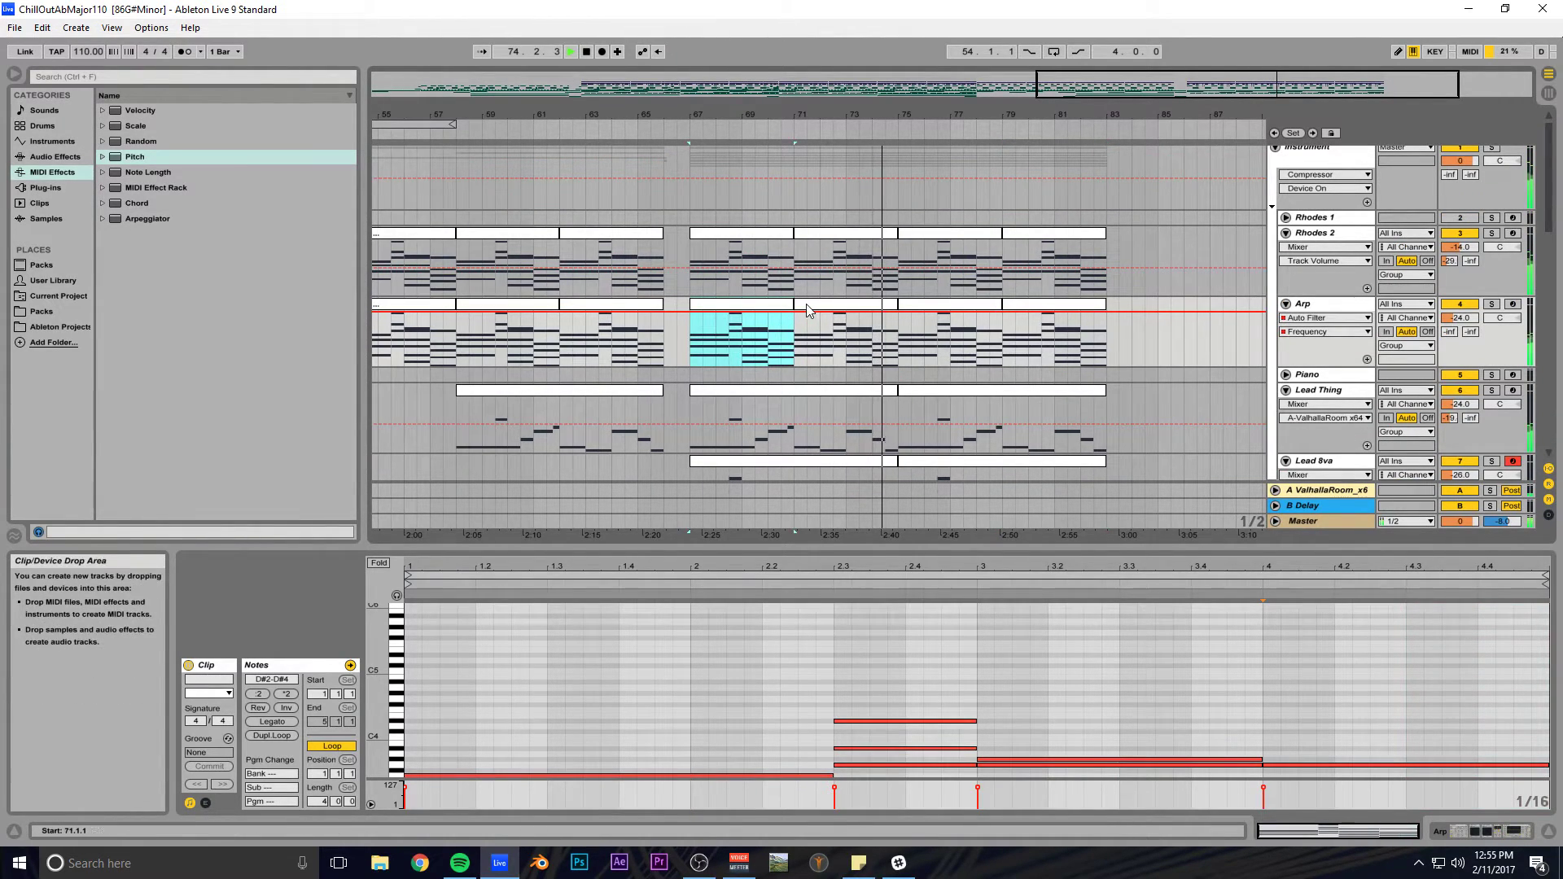
shift+click(1036, 308)
drag(1037, 308, 1048, 374)
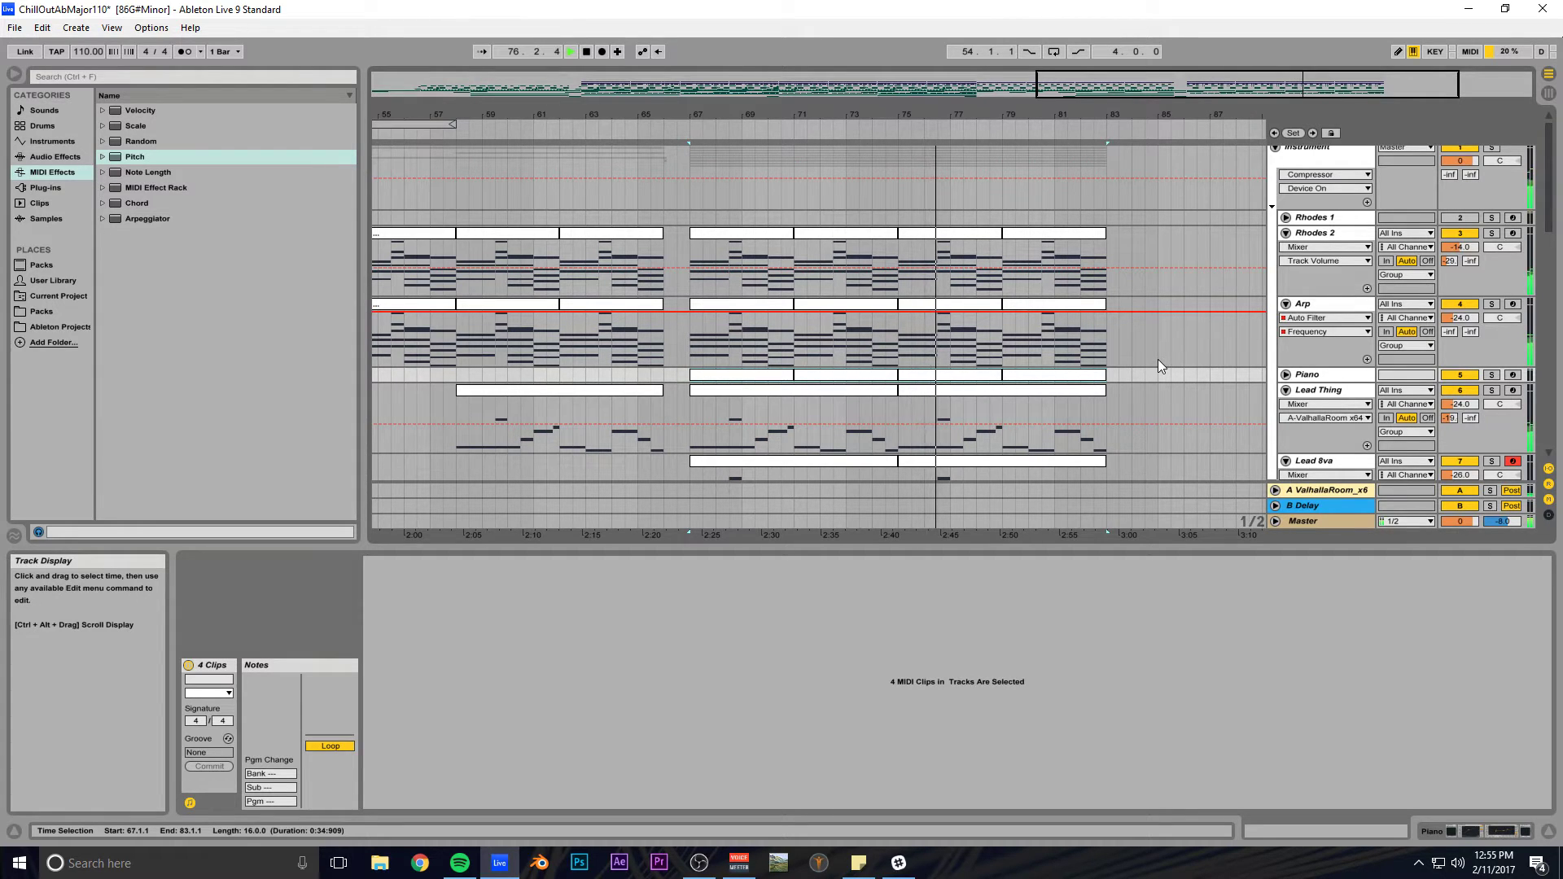
key(ctrl+s)
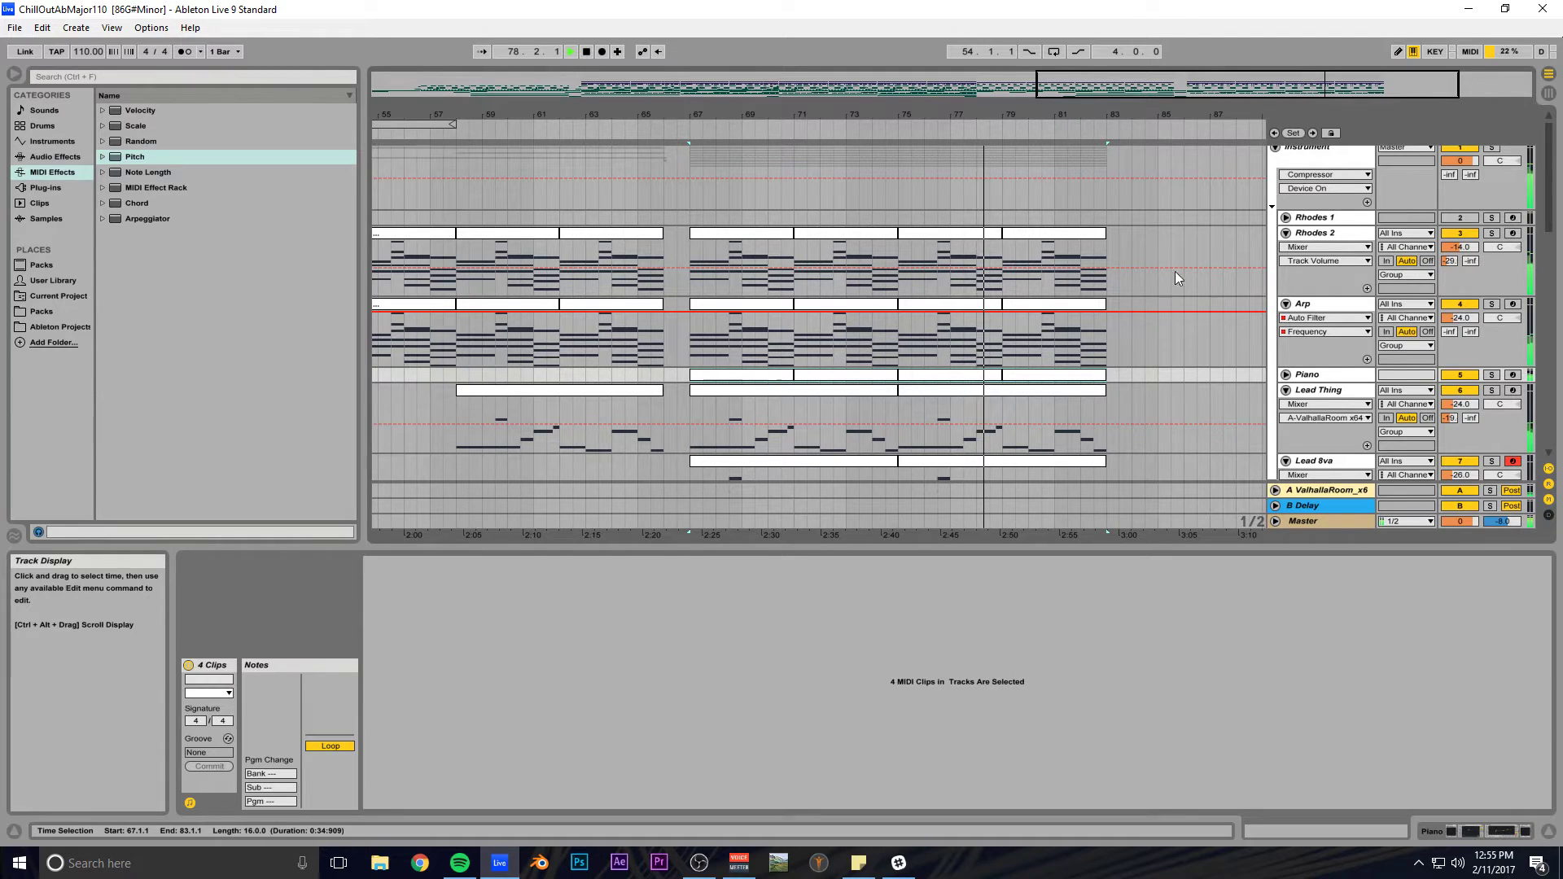
Expand and solo the Piano track, and consolidate its four clips from bars 67 to 83 into one 16-bar clip.
click(1287, 376)
click(1492, 375)
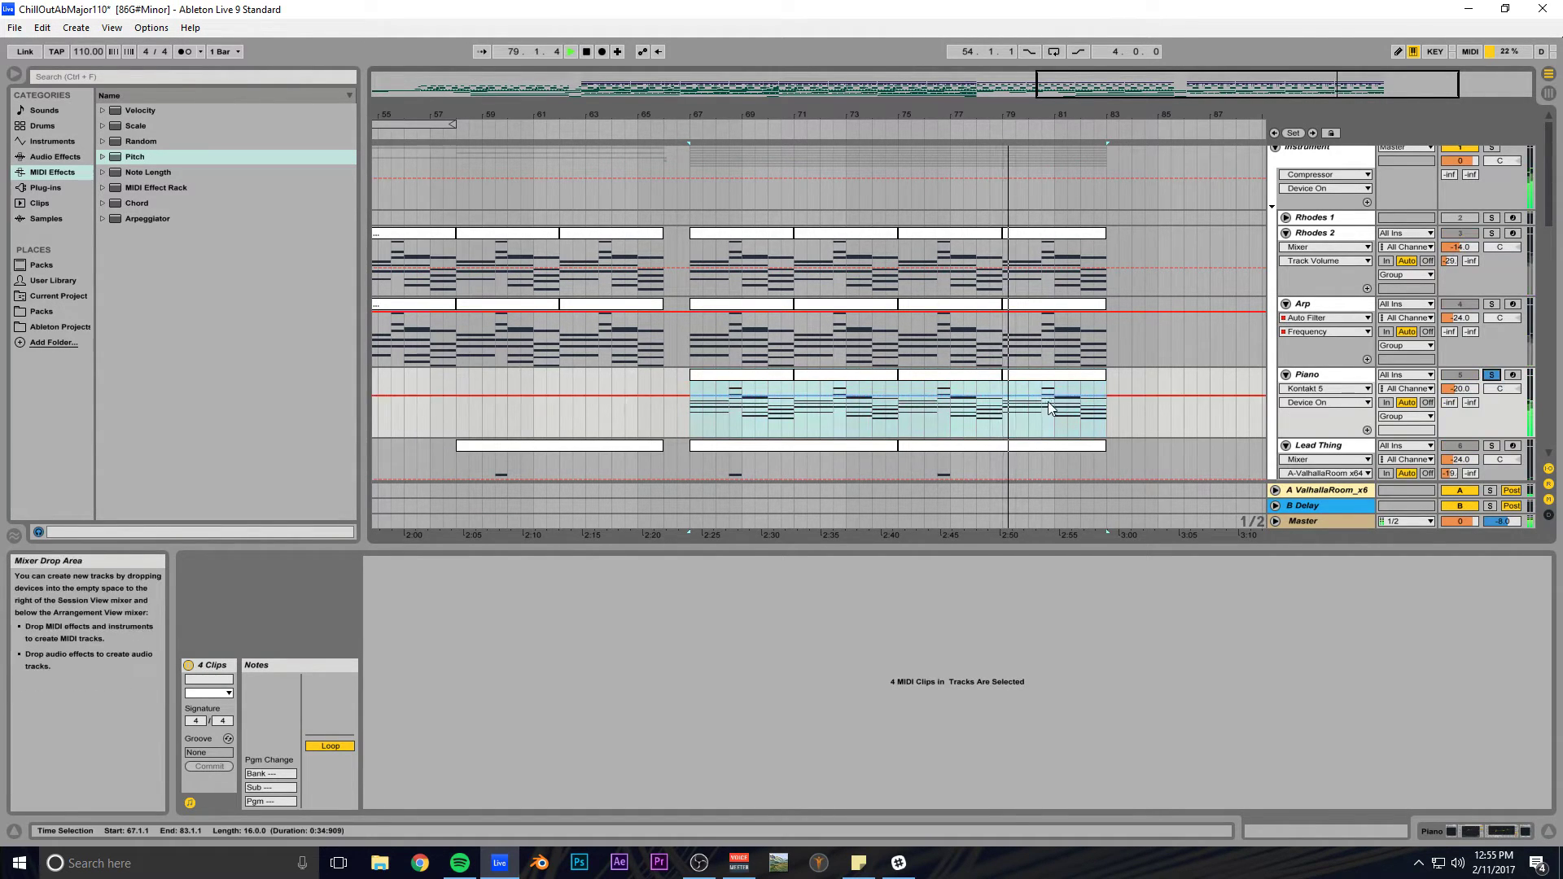
click(734, 376)
key(space)
shift+click(1058, 385)
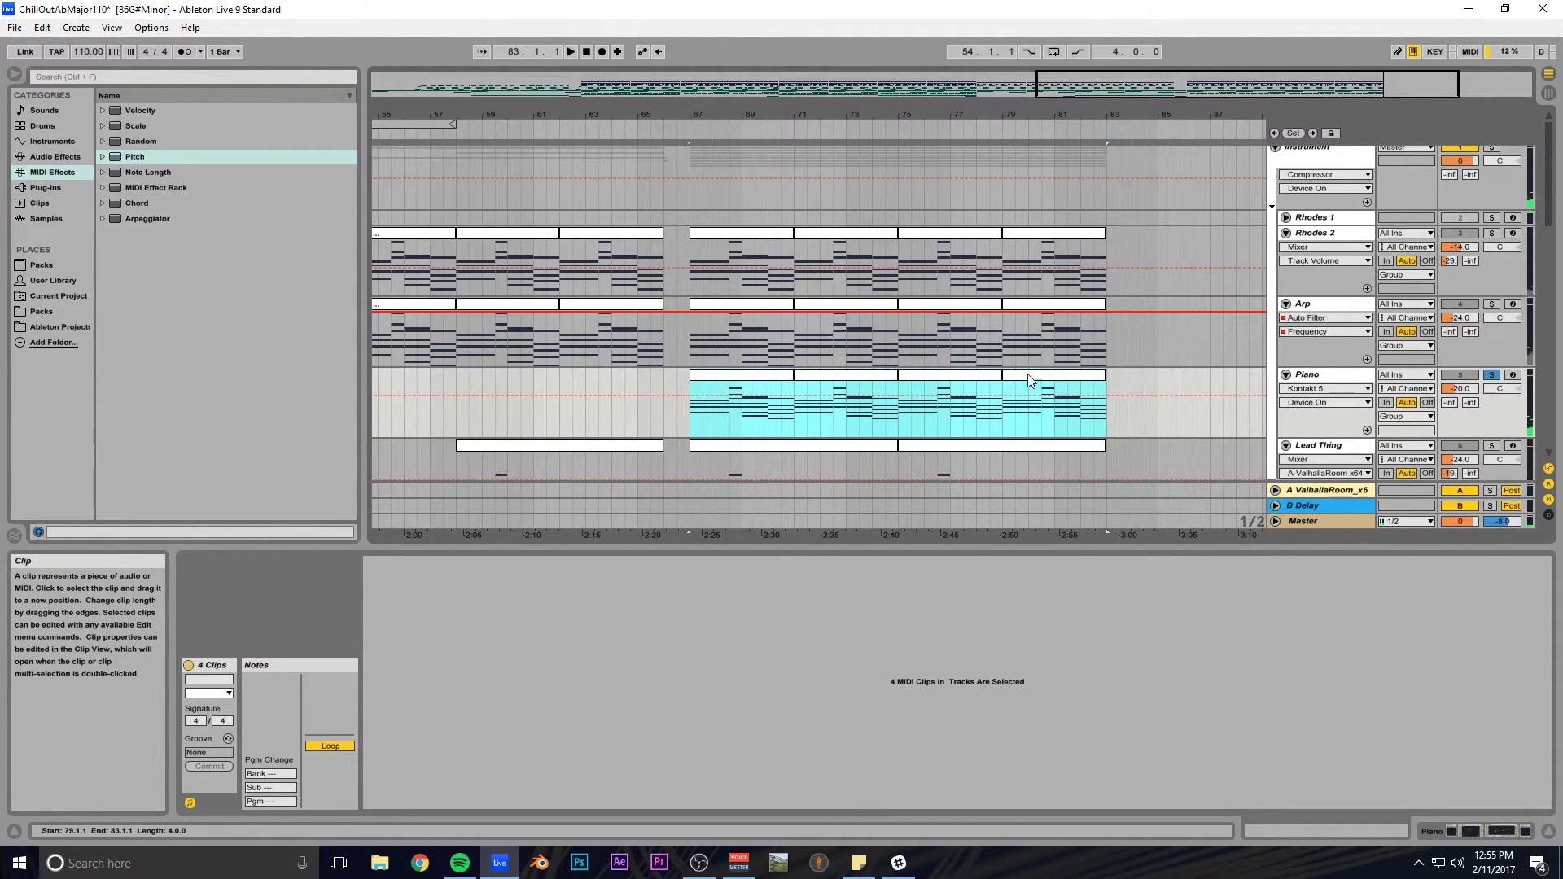
Select all notes in the consolidated Piano clip and lower their velocity to 85.
drag(865, 548, 865, 180)
scroll(1462, 340, up, 2)
drag(1514, 308, 432, 601)
drag(441, 501, 441, 513)
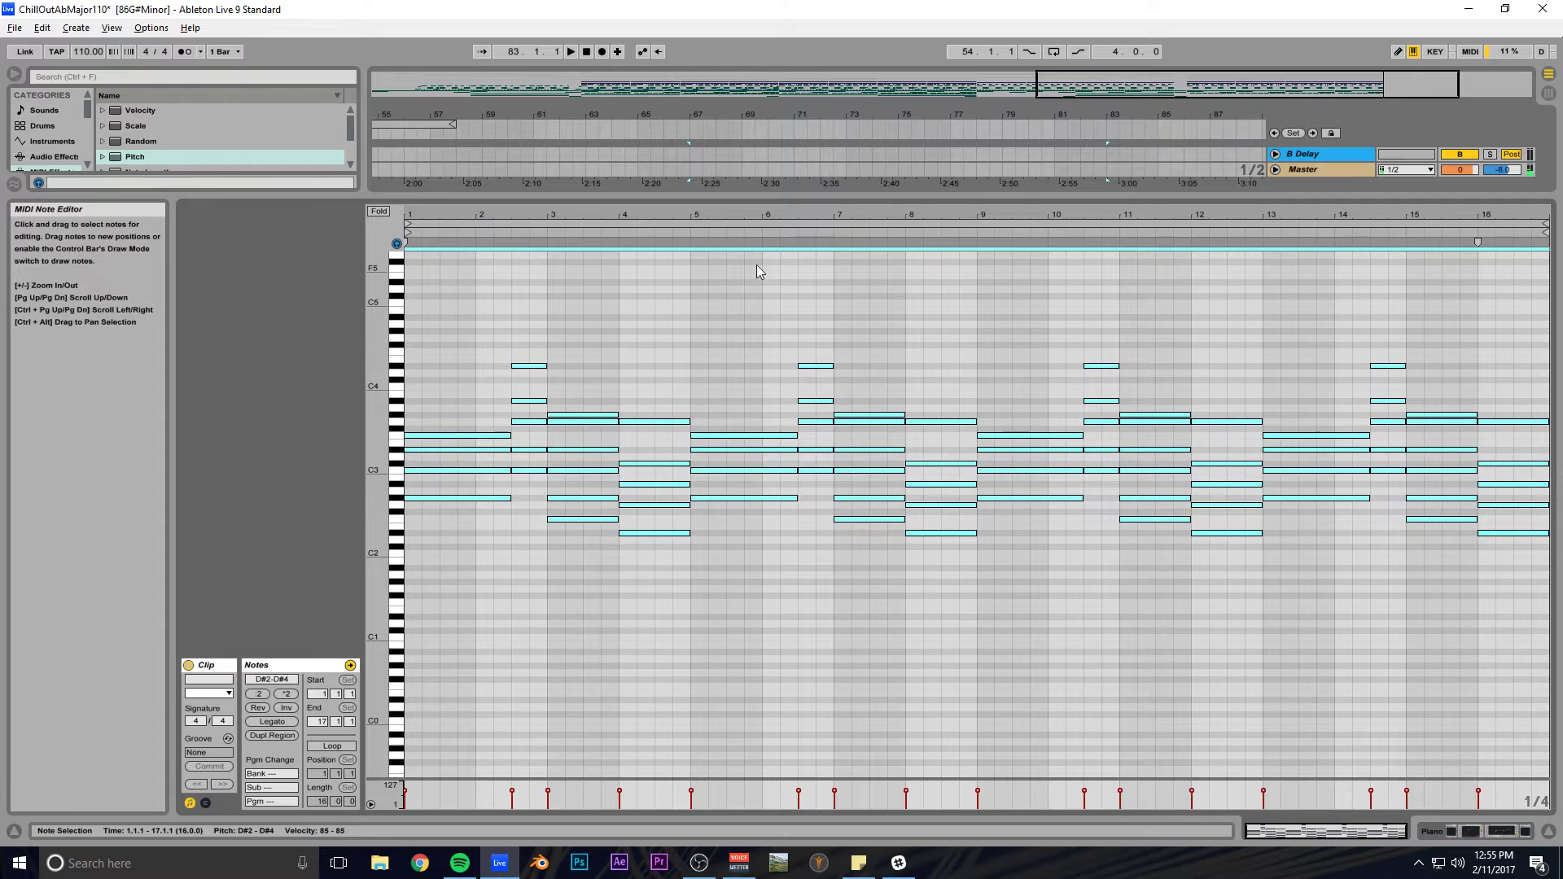
Audition the softened piano from bar 67, unsolo the Piano track and save the set.
key(space)
drag(823, 195, 827, 562)
scroll(1091, 399, up, 2)
click(1492, 235)
key(ctrl+s)
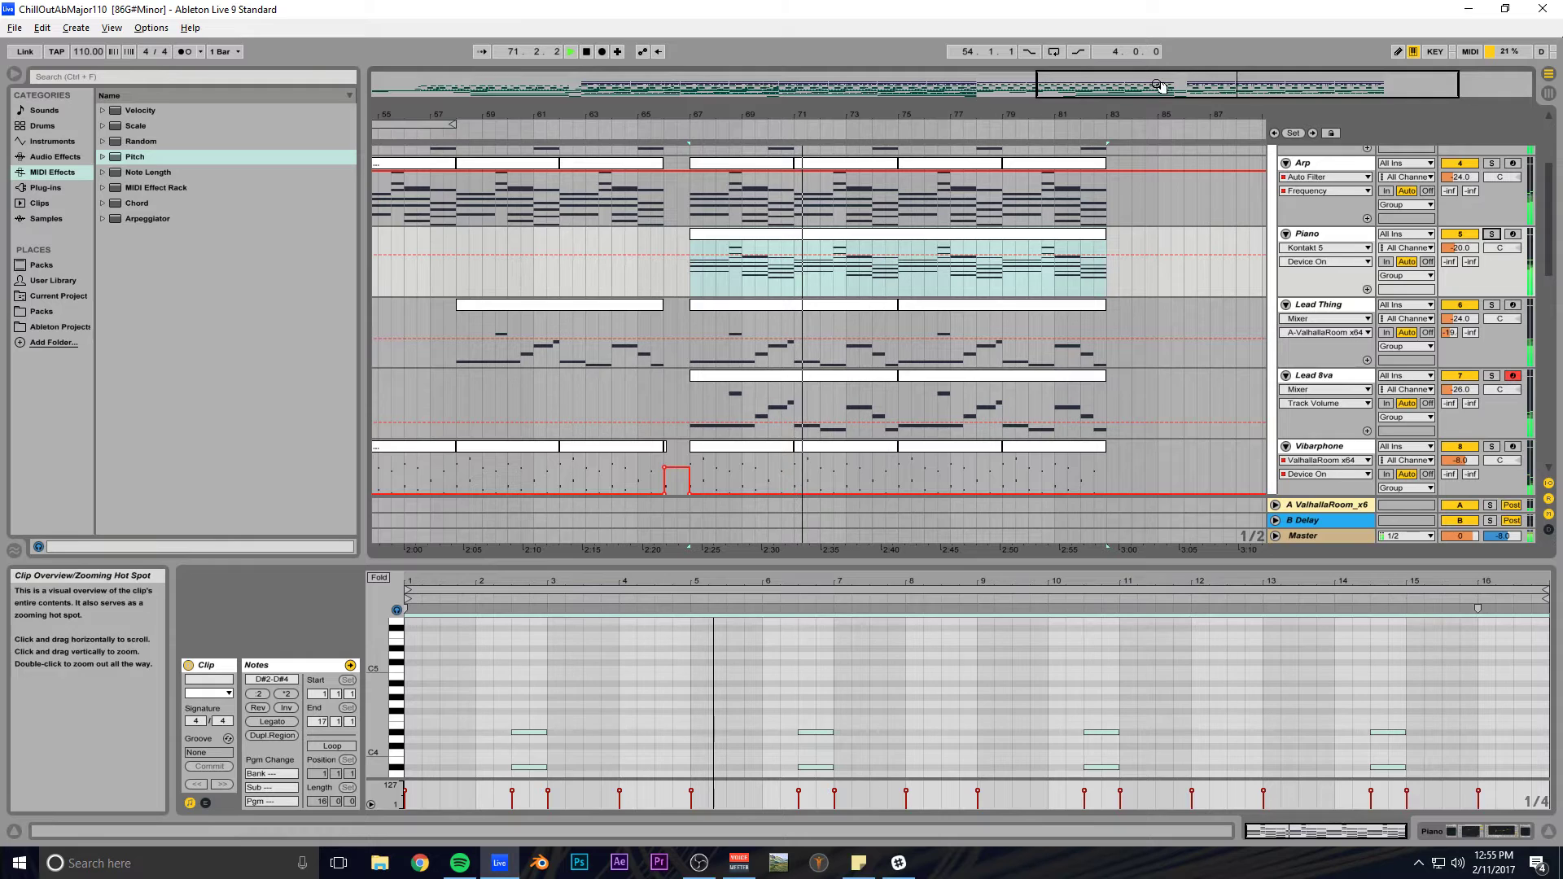
Show the whole arrangement, collapse all the instrument tracks and save the set.
drag(1163, 84, 708, 88)
alt+click(1286, 235)
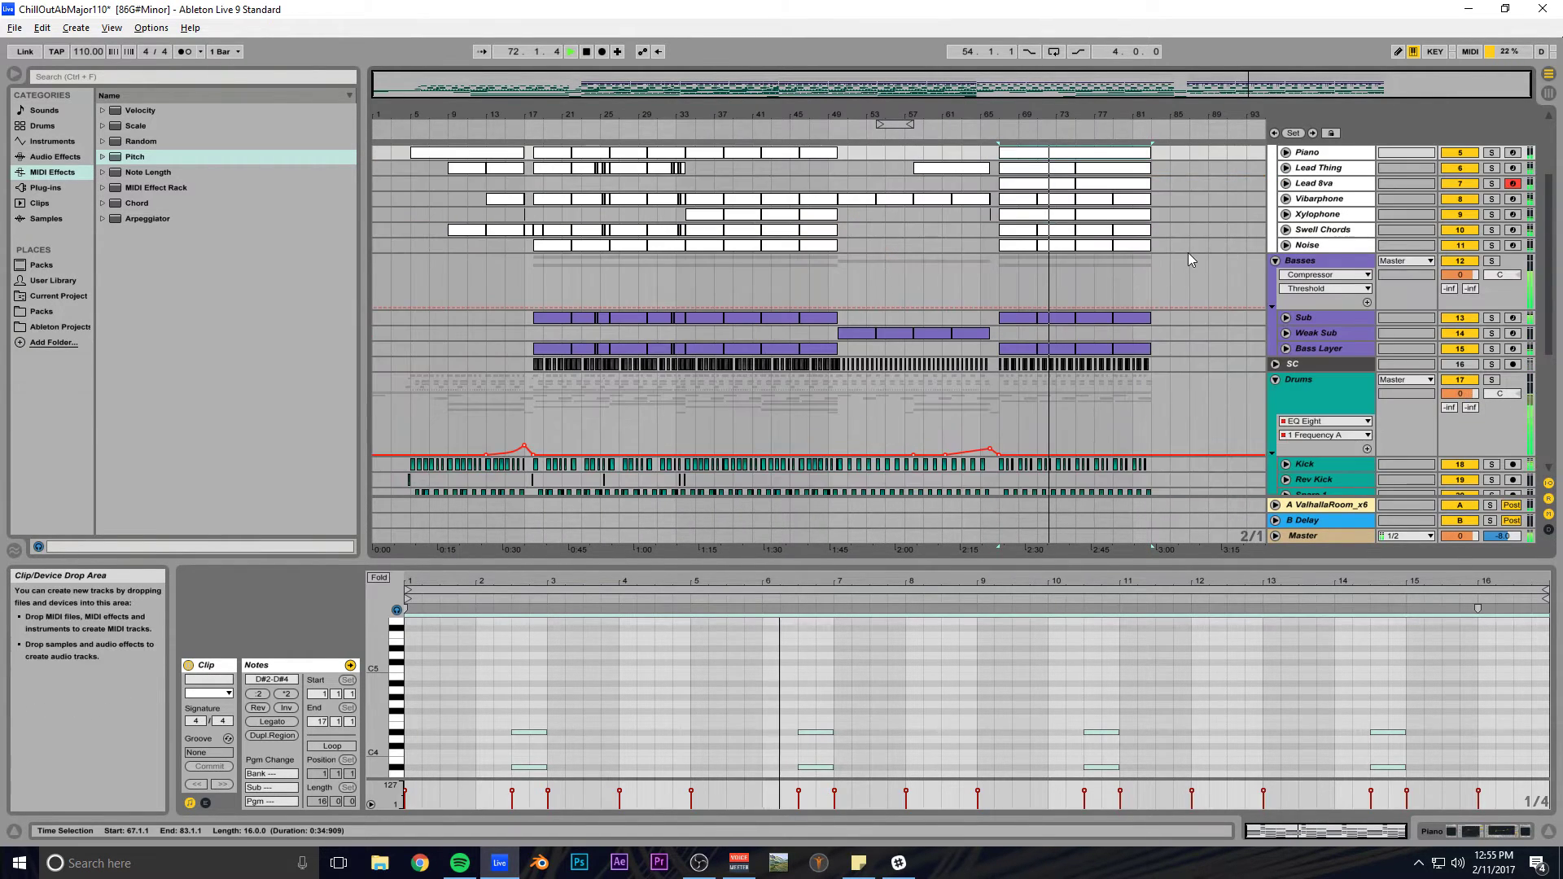
scroll(1189, 252, up, 3)
key(ctrl+s)
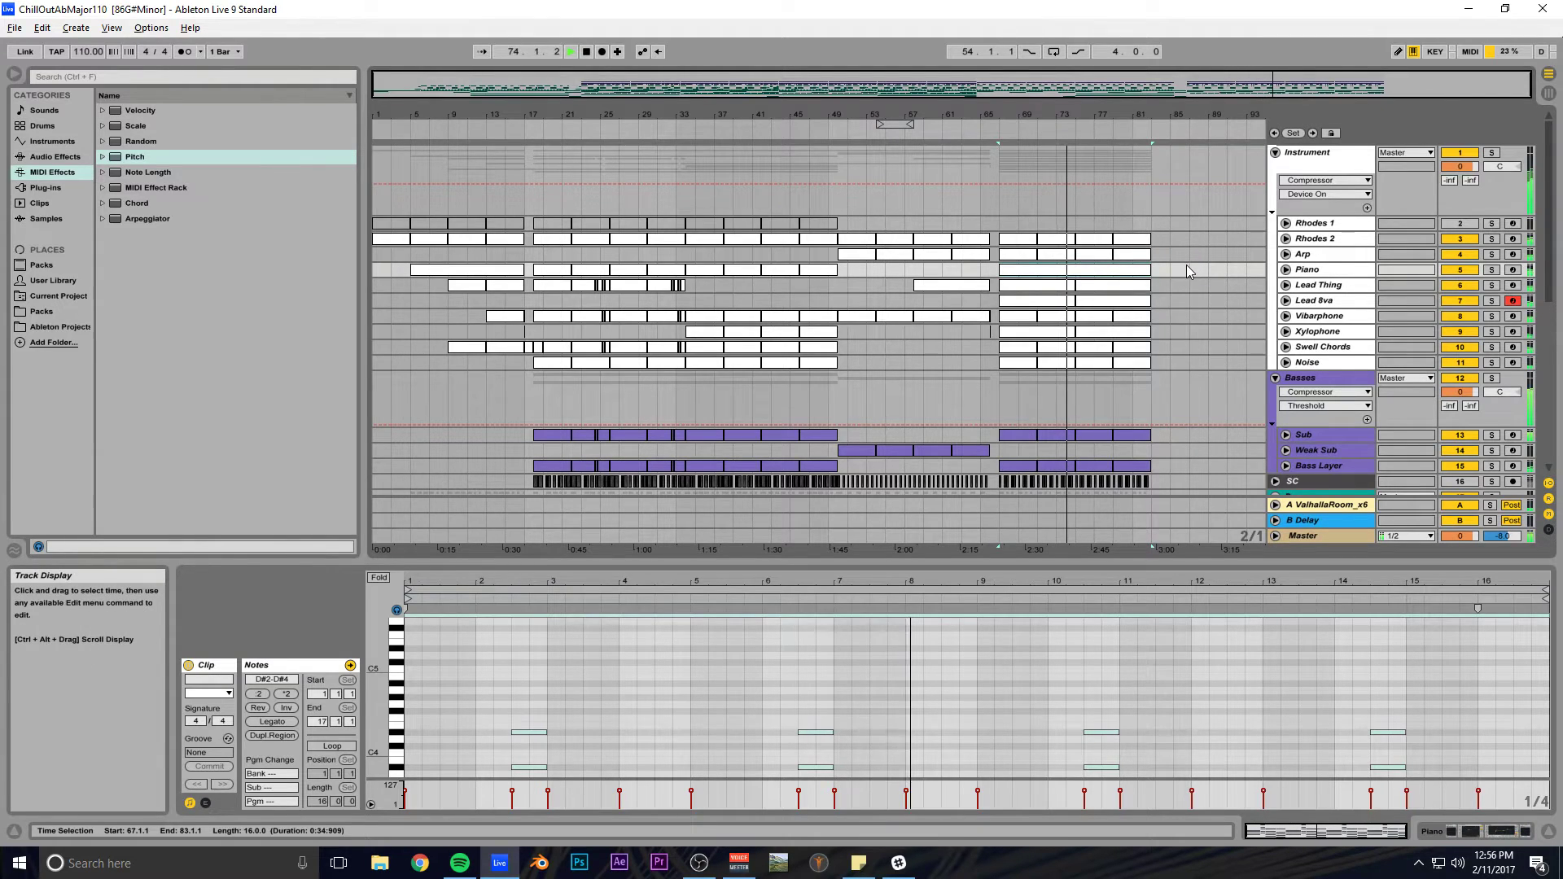
Select the ride clips between bars 67 and 83, set their clip volume to -6 dB, play from bar 65 and save.
scroll(1187, 267, down, 3)
scroll(1201, 273, down, 3)
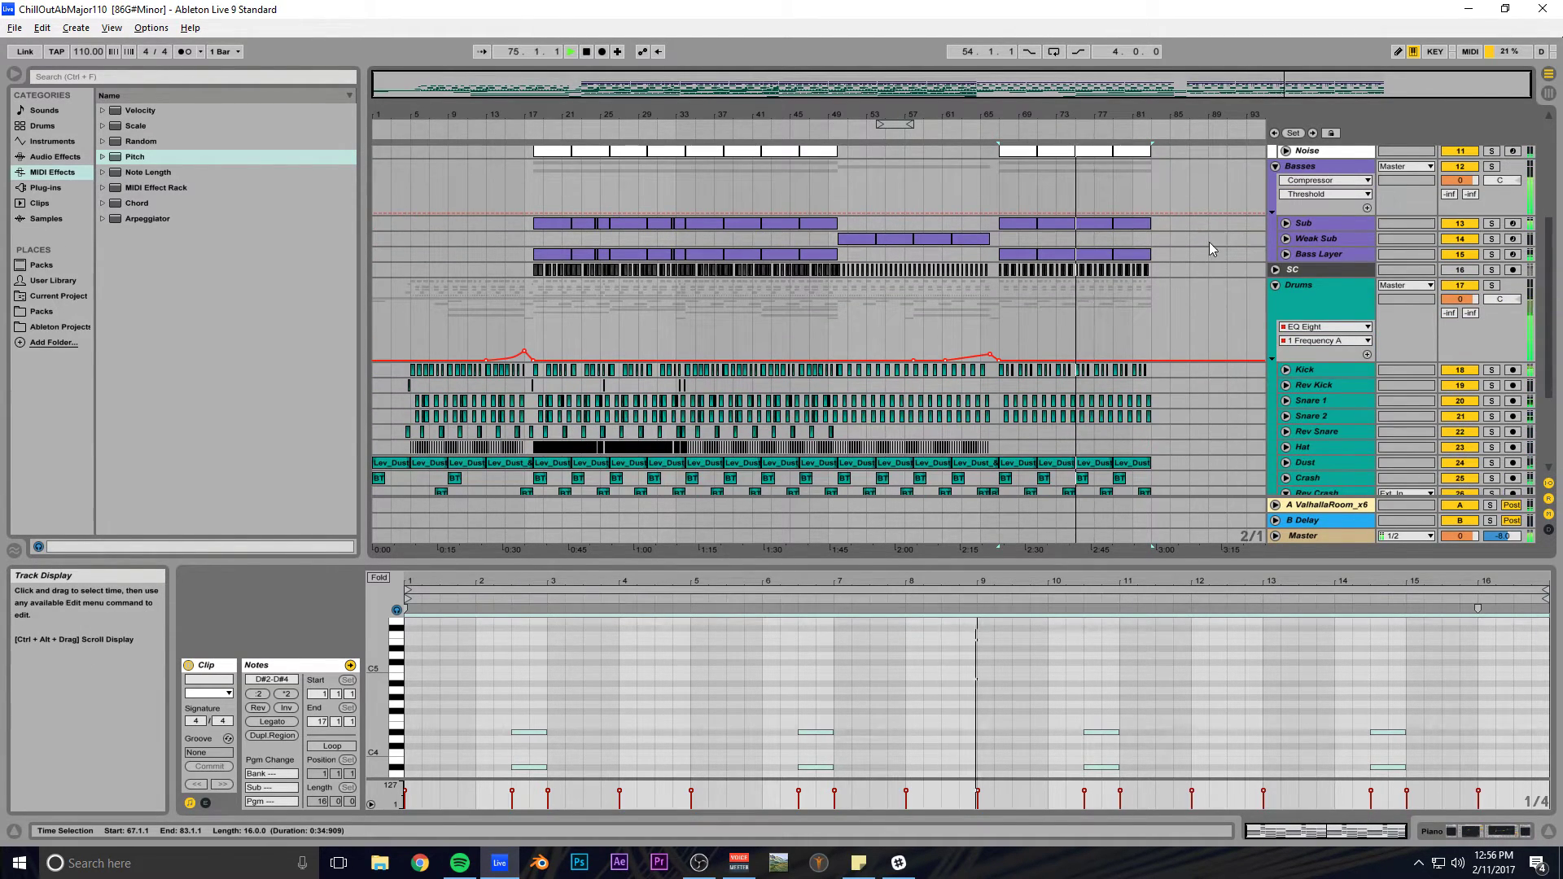
scroll(1215, 262, down, 2)
scroll(1189, 254, down, 2)
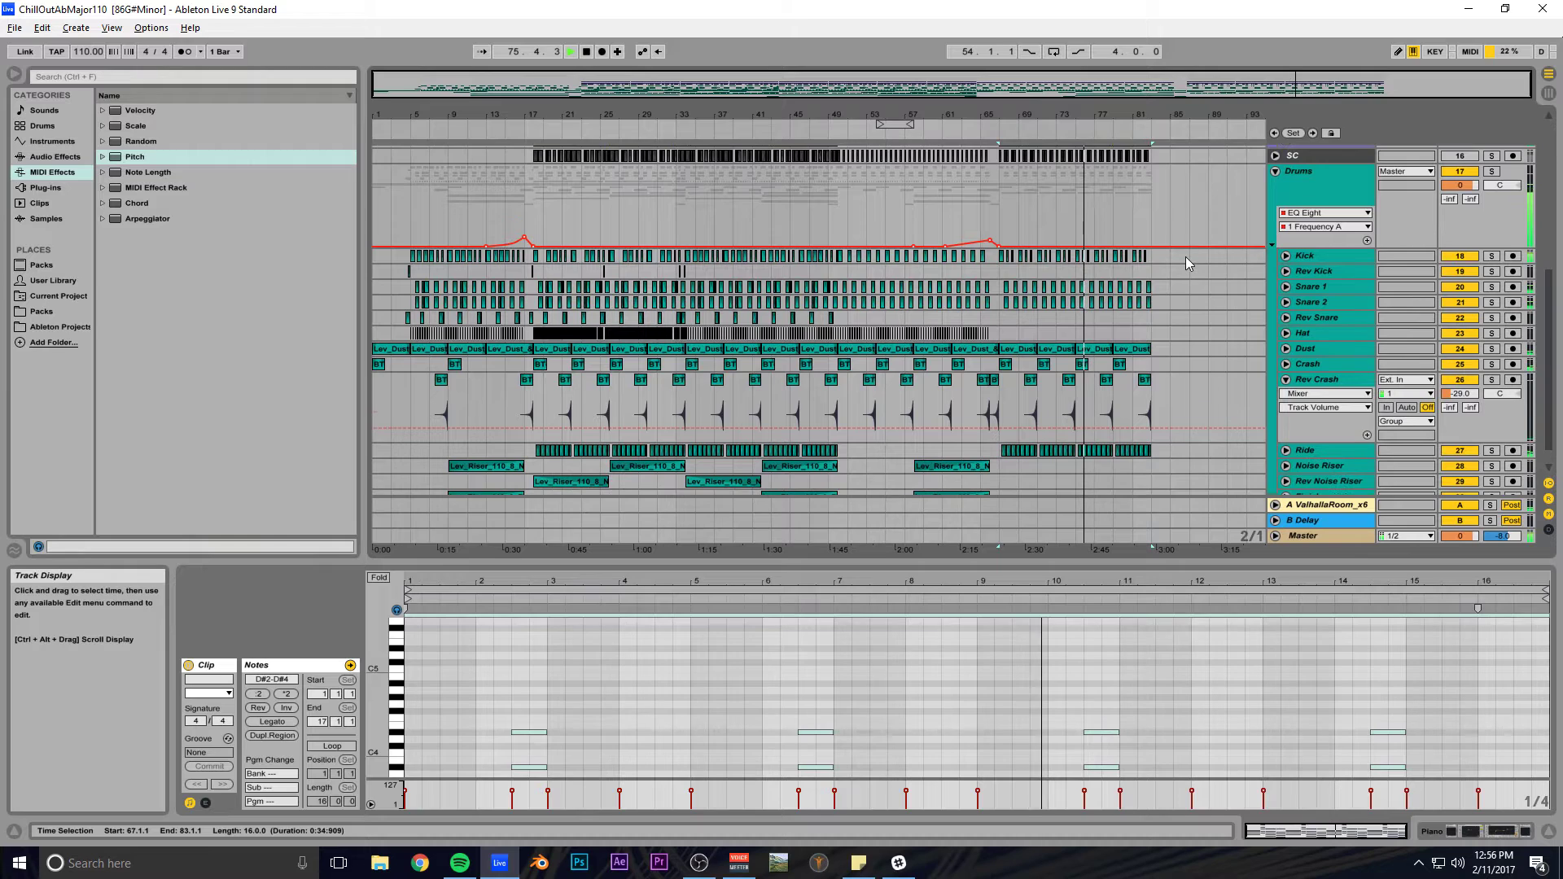
scroll(1185, 272, up, 5)
scroll(1185, 277, down, 5)
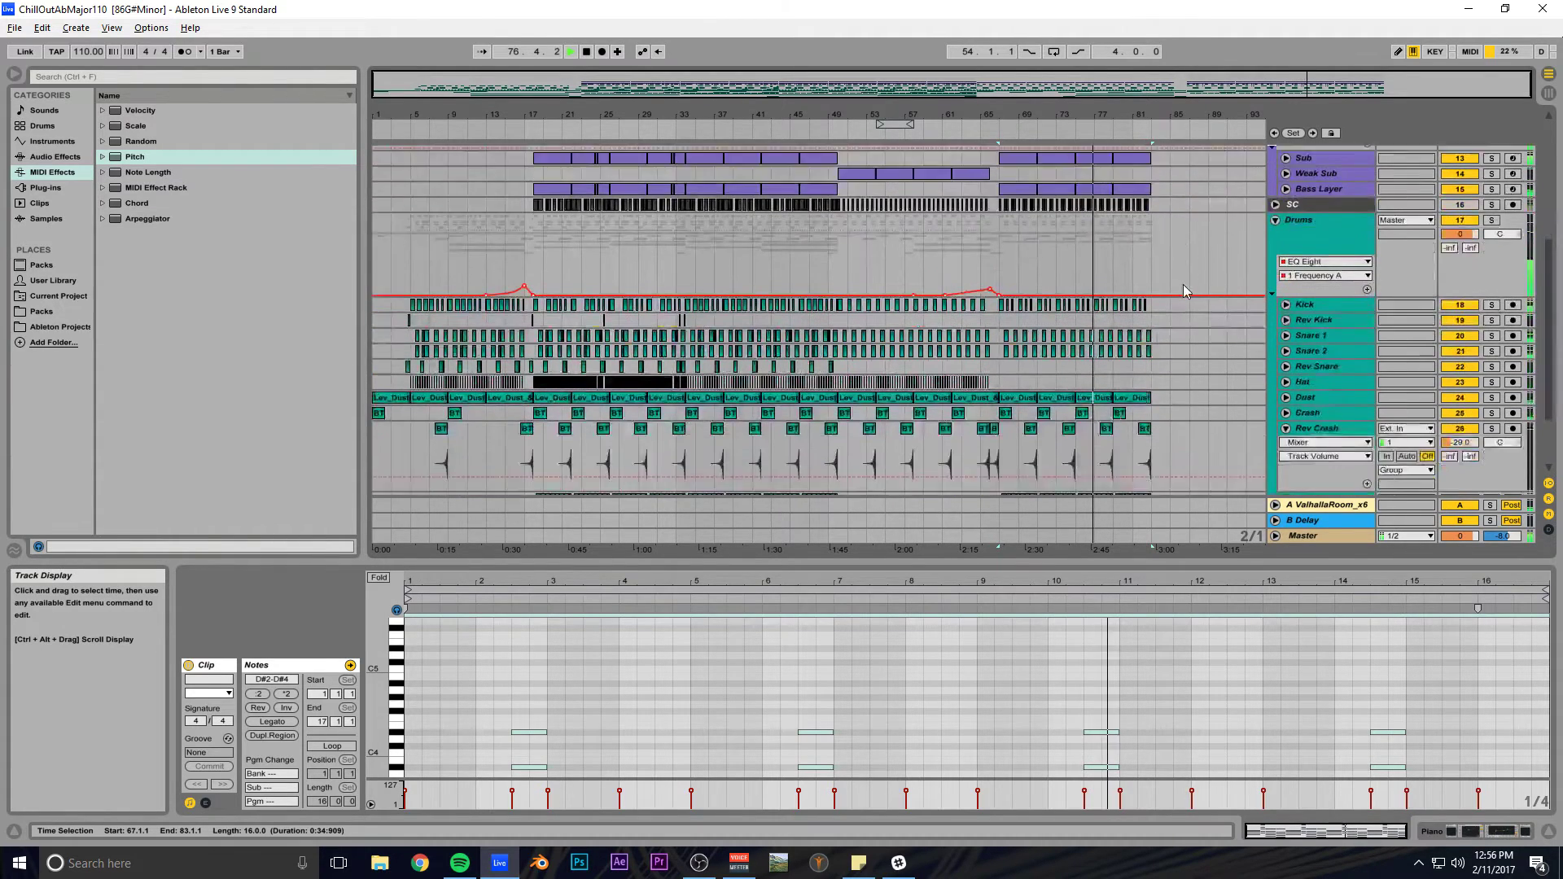
drag(1163, 433, 982, 432)
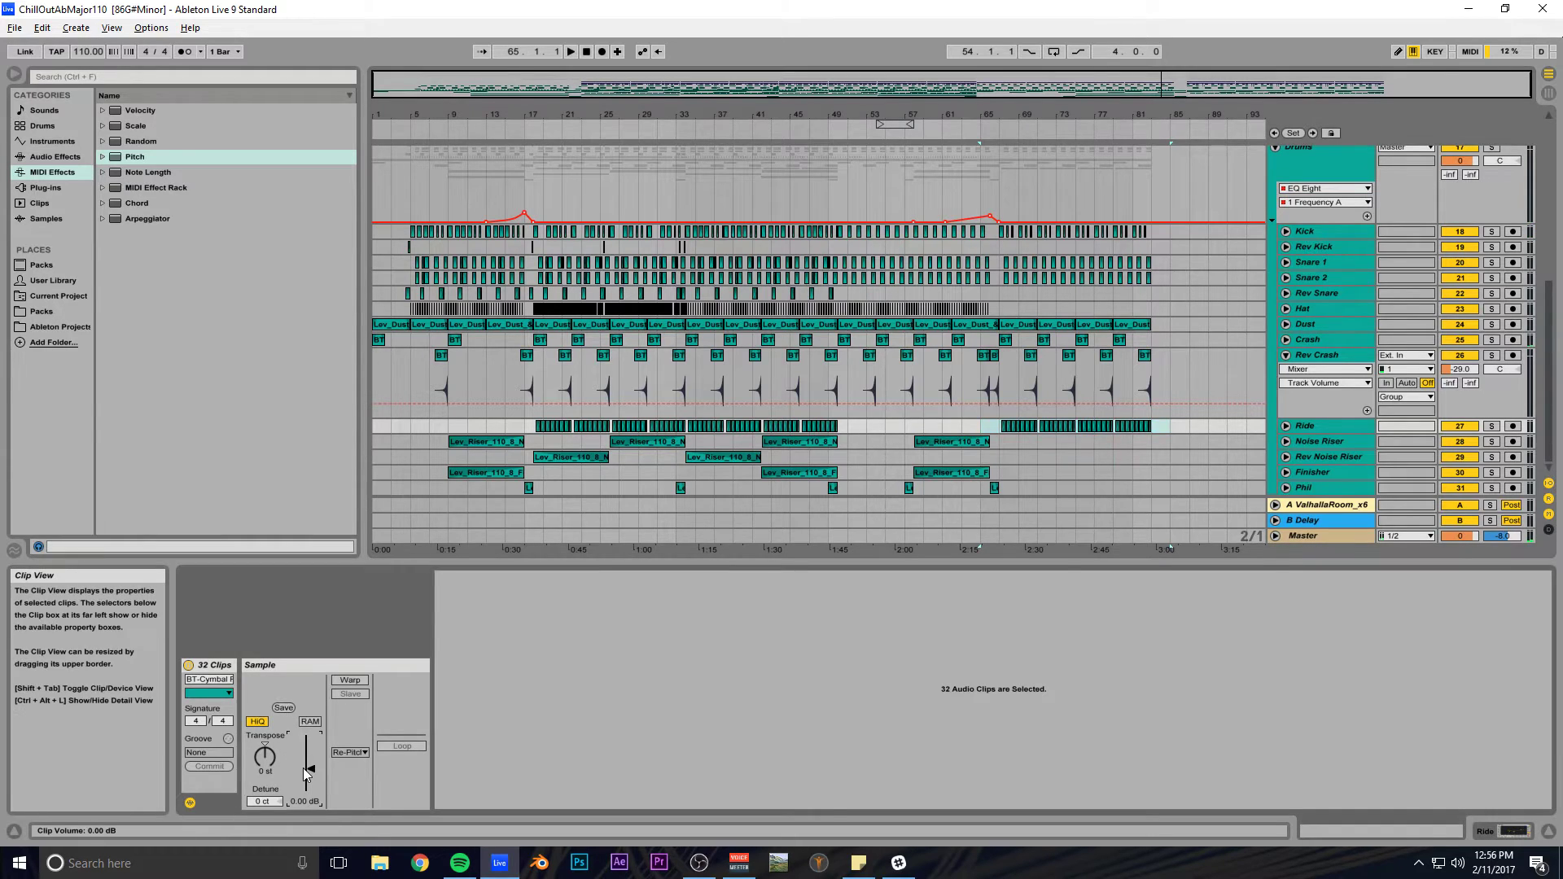
drag(306, 772, 307, 776)
key(space)
key(ctrl+s)
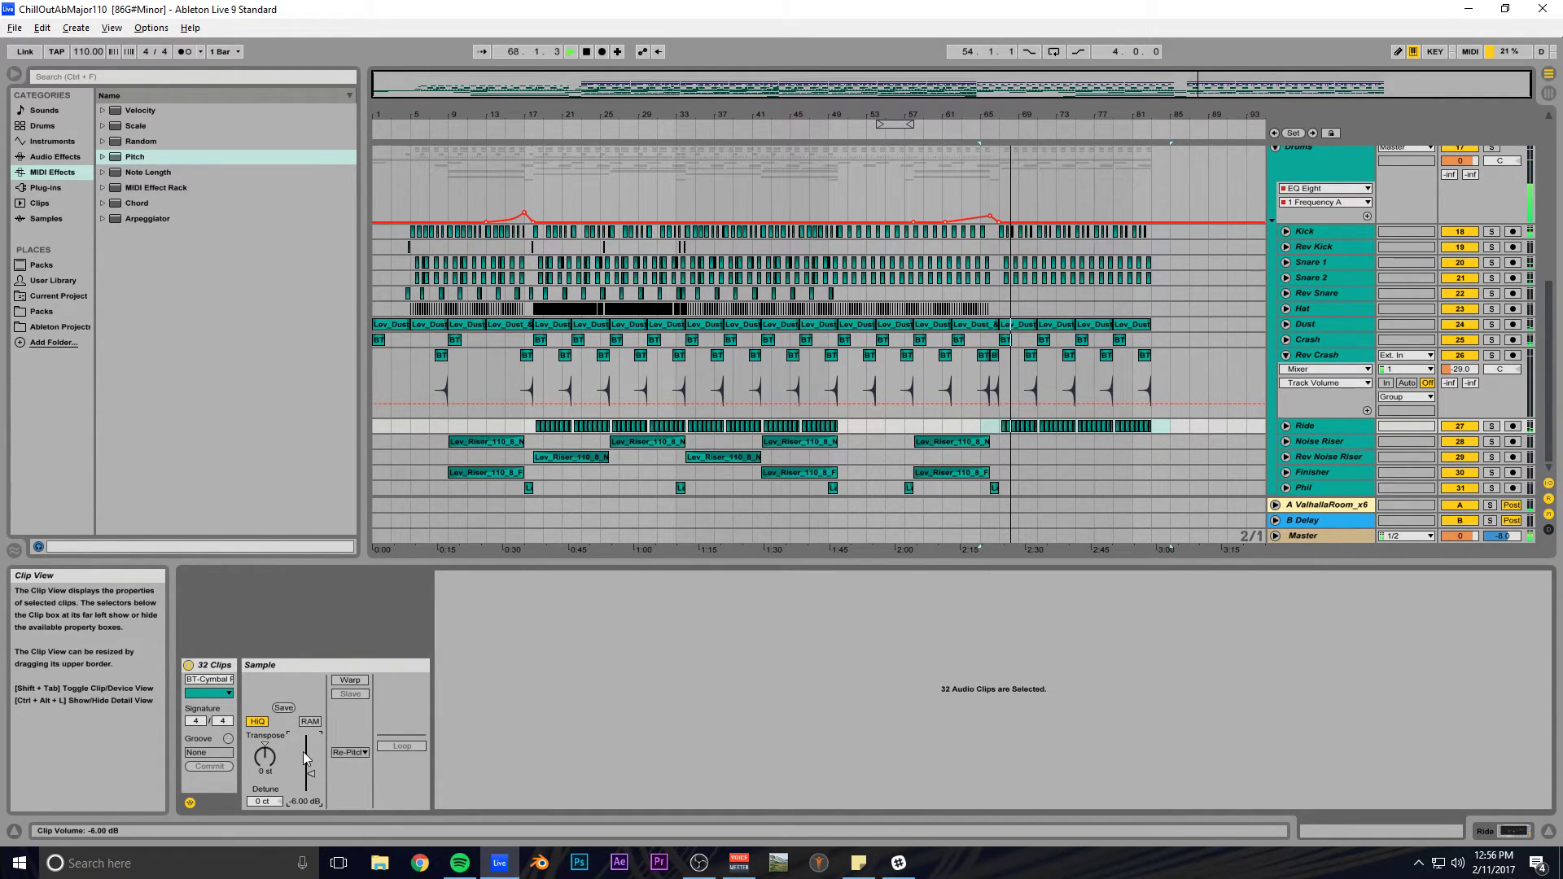
Set the selected ride clips' volume to -4 dB, stop playback and save the set.
text(-4)
key(Return)
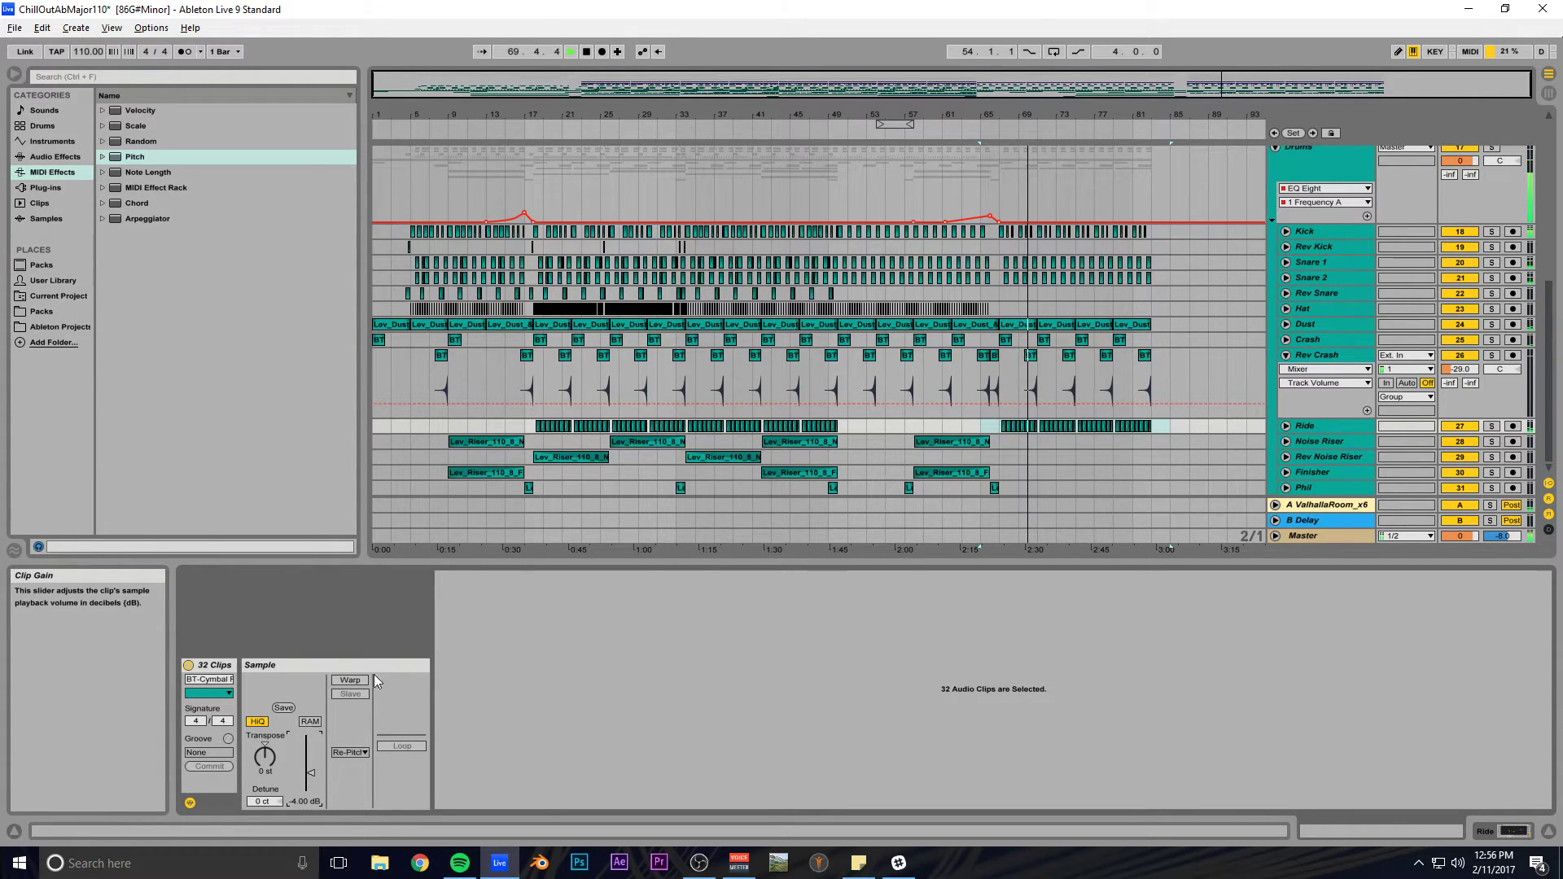
key(ctrl+s)
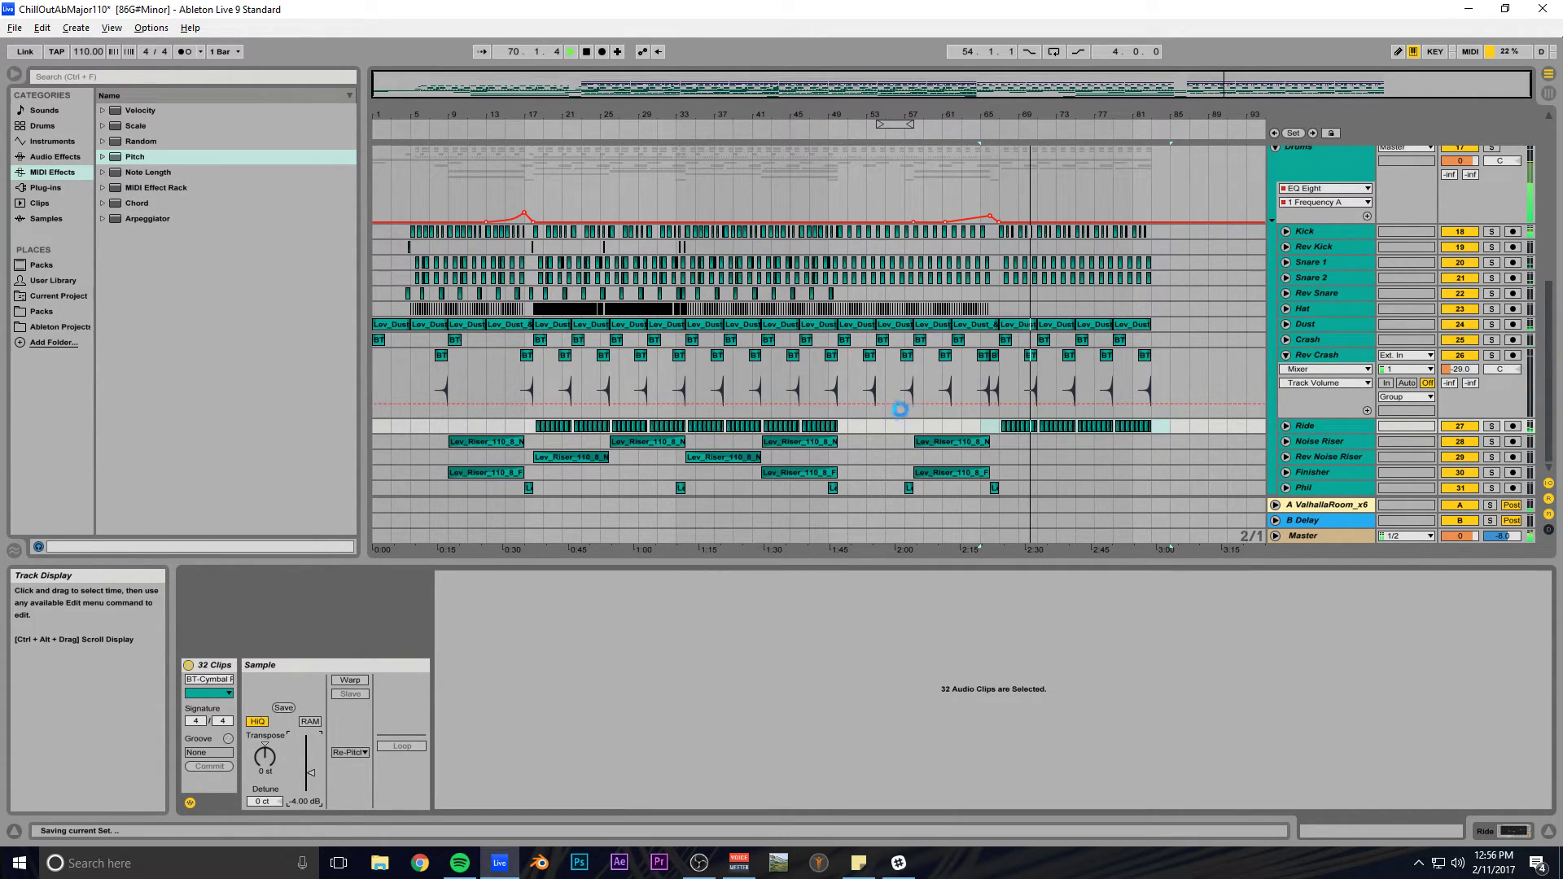
scroll(1151, 378, up, 3)
scroll(1151, 378, up, 1)
key(space)
key(ctrl+s)
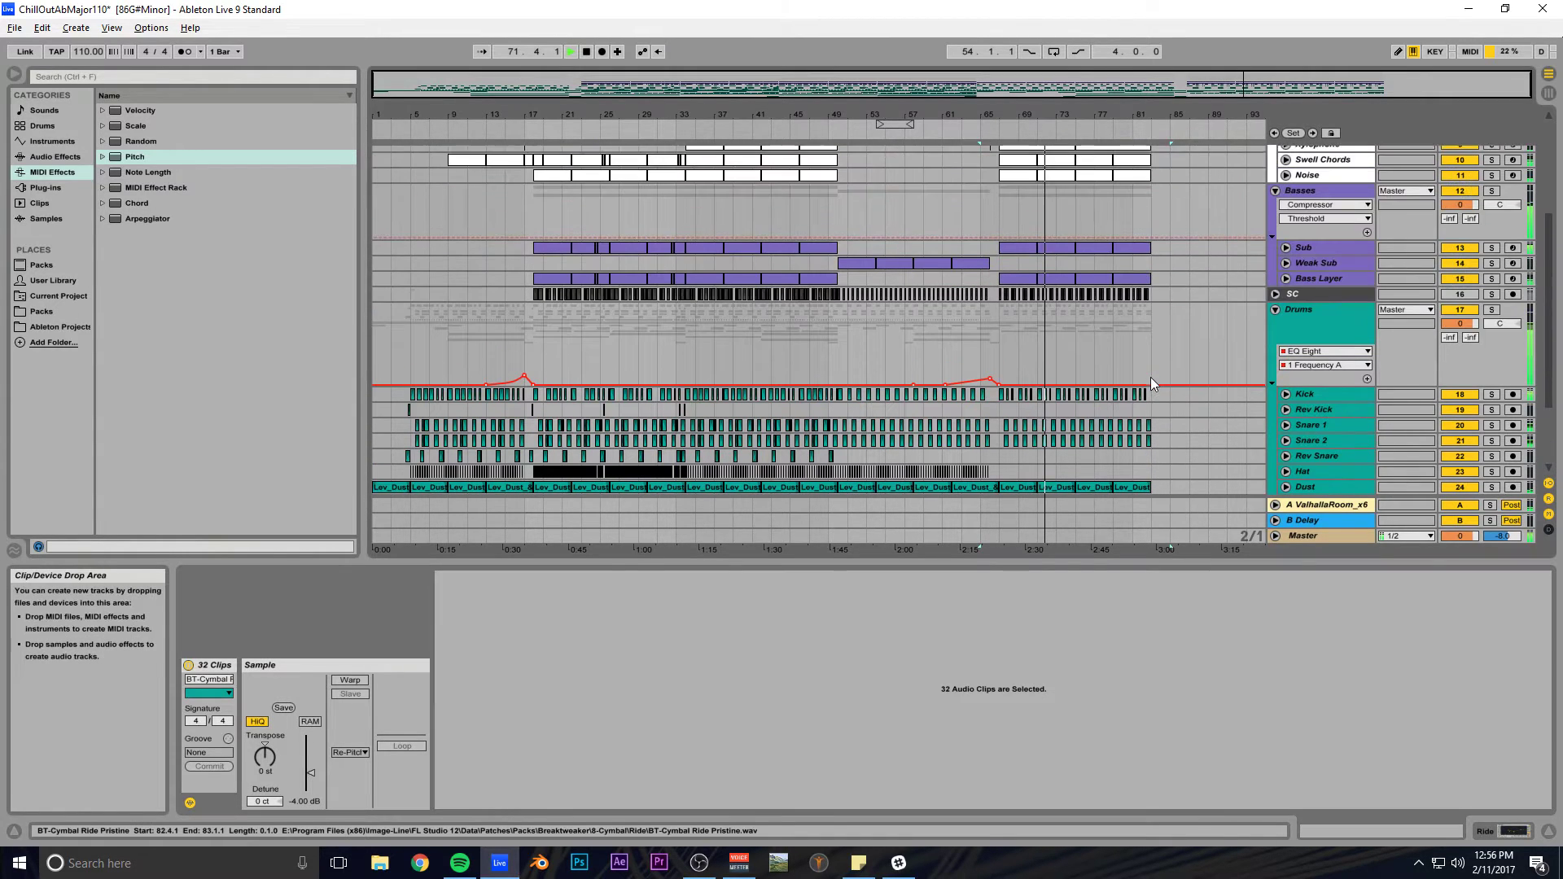
Check the running recording in OBS, return to Live and look over the tracks between bars 67 and 83.
key(alt+Tab)
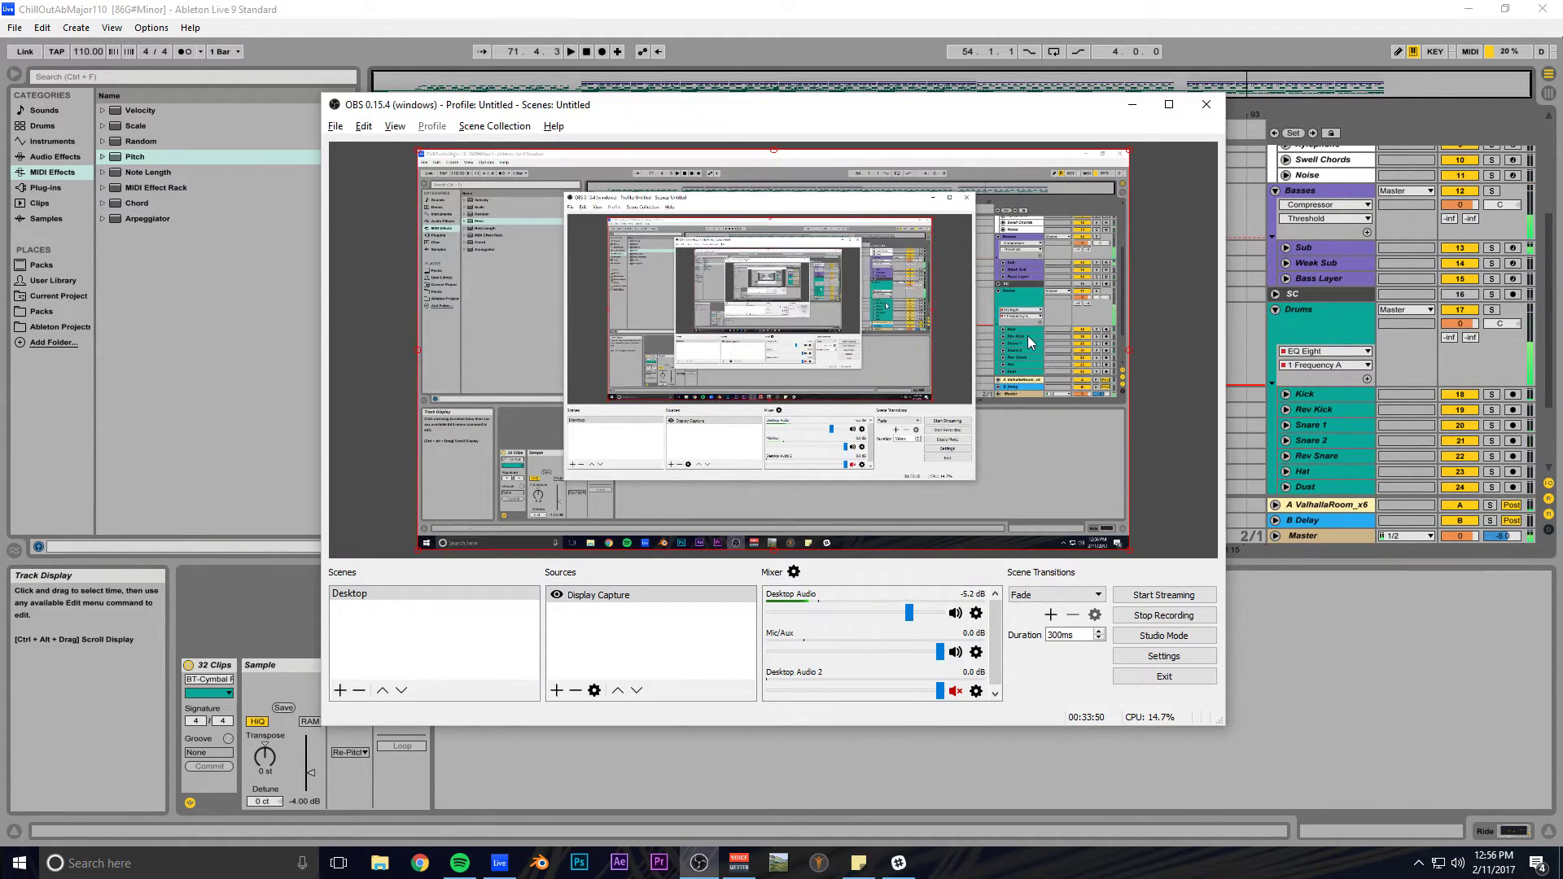
key(alt+Tab)
drag(1028, 99, 1079, 137)
scroll(942, 324, up, 5)
scroll(762, 348, down, 2)
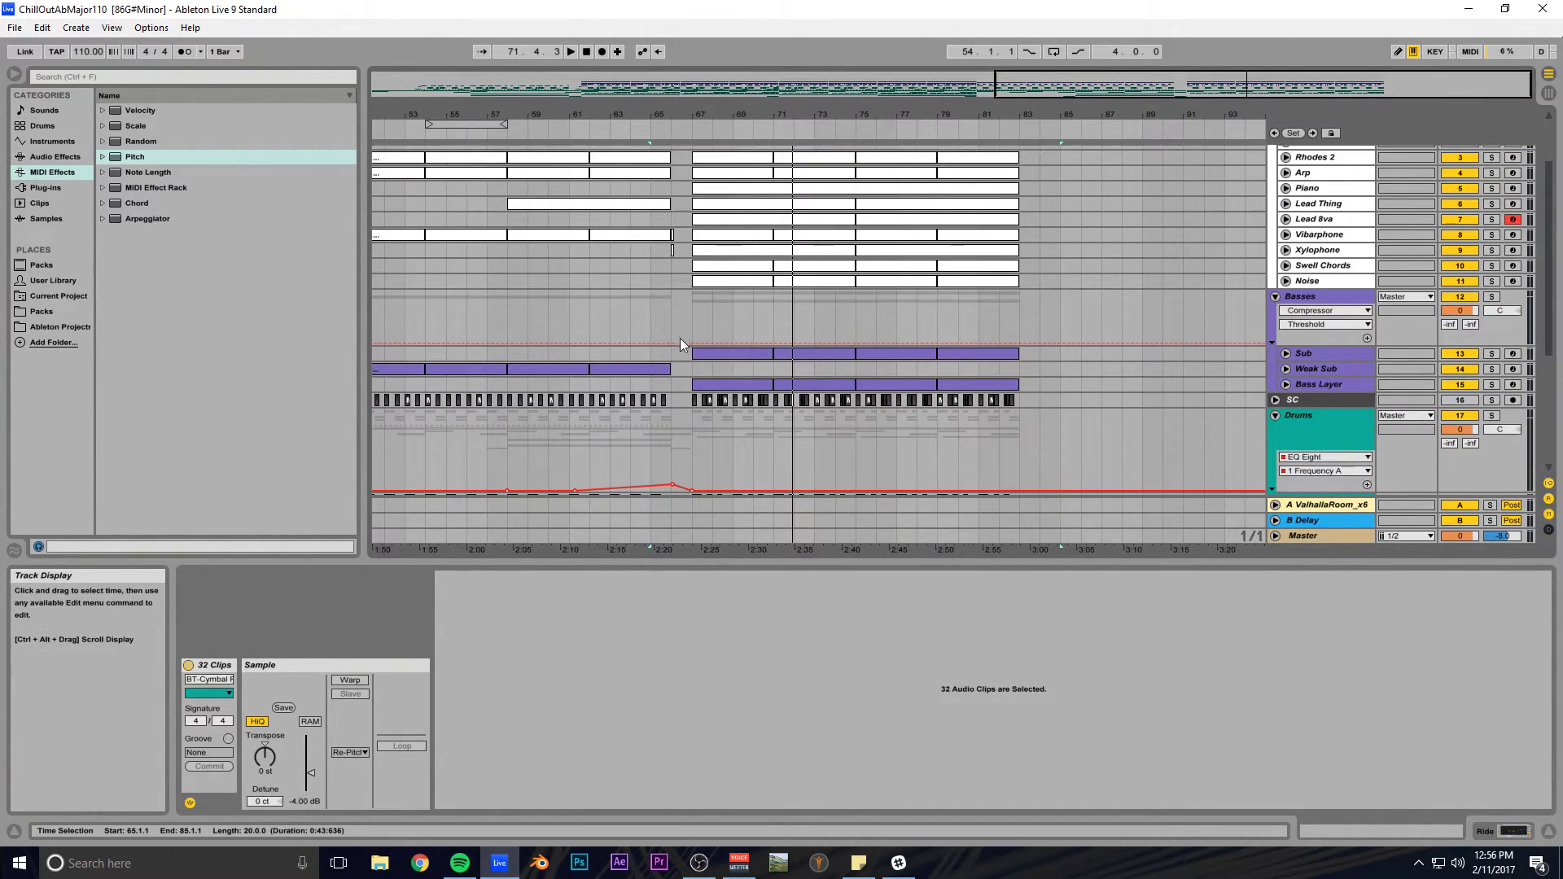
drag(1130, 96, 1130, 65)
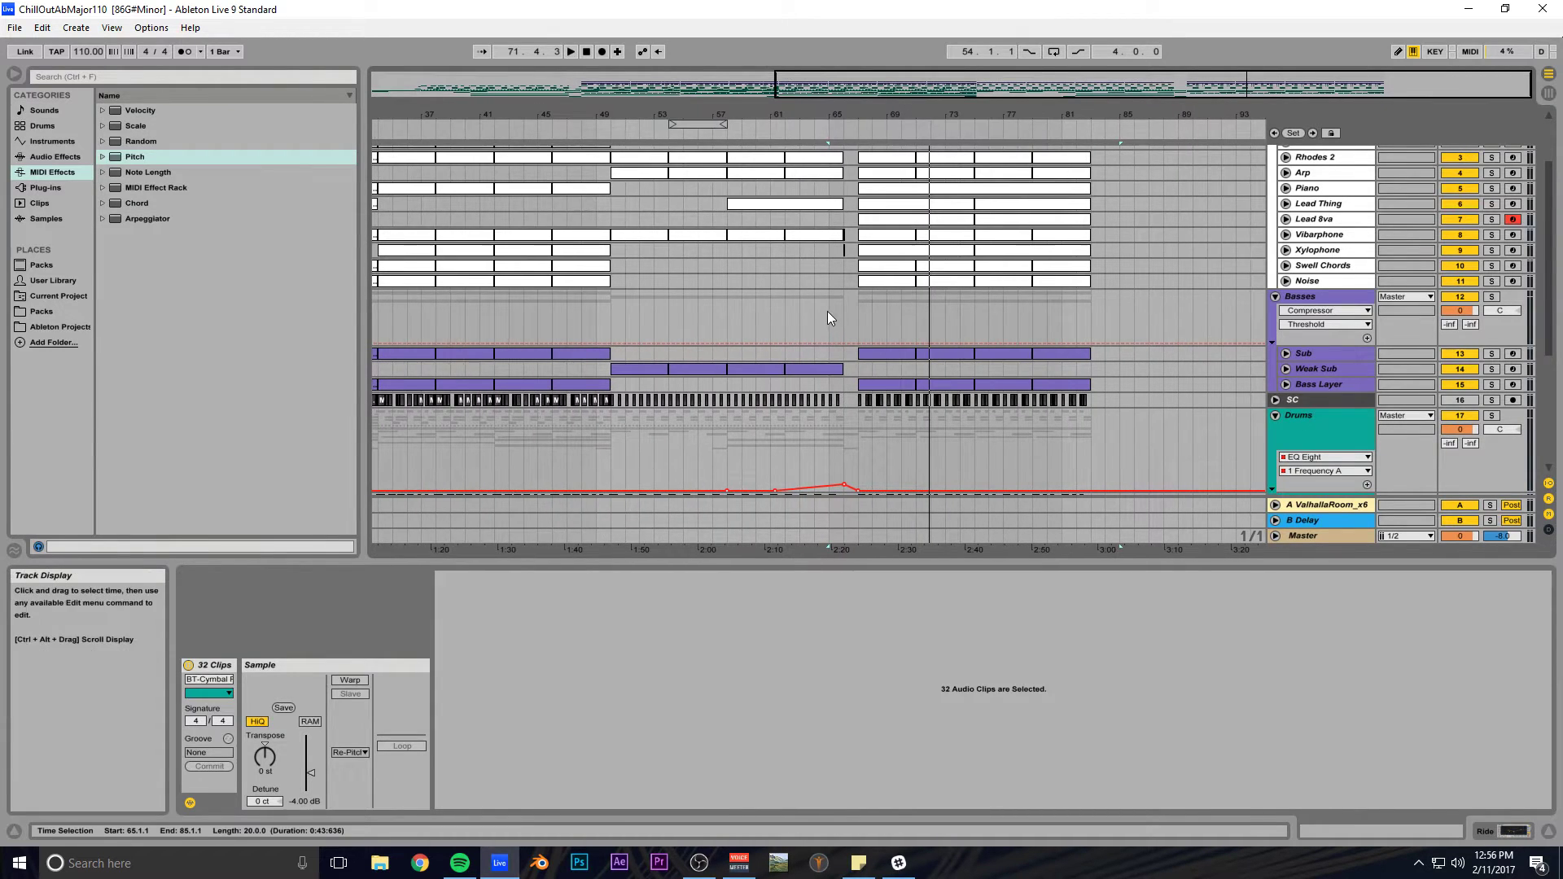
scroll(831, 309, down, 3)
scroll(834, 304, up, 1)
scroll(834, 304, down, 6)
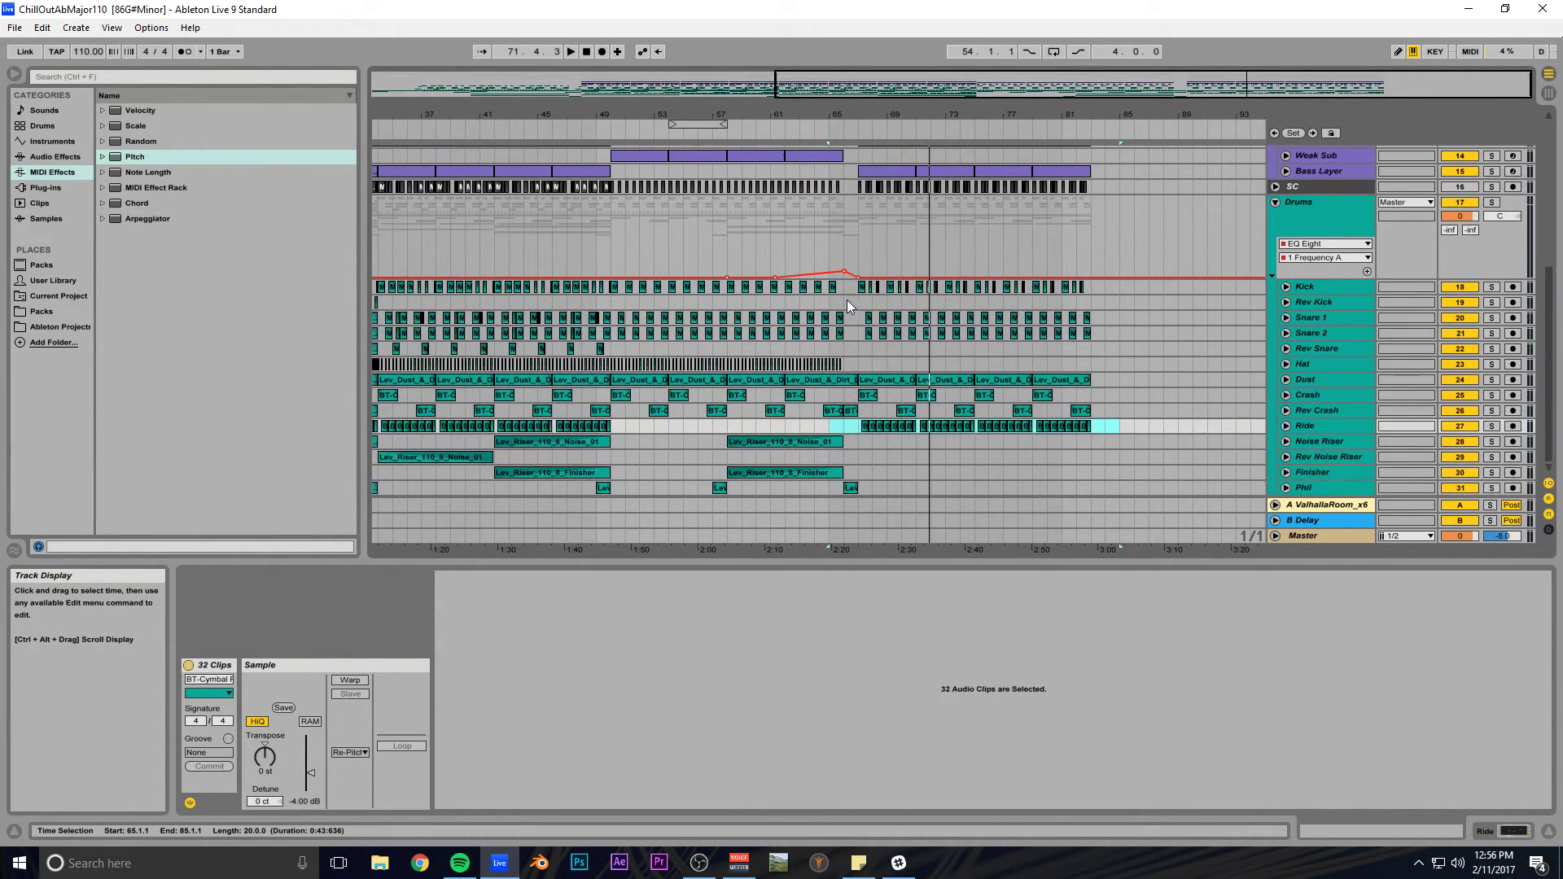
Place a reversed noise riser clip at bar 67 on the Rev Noise Riser track and audition it.
drag(1019, 93, 1009, 107)
drag(548, 444, 974, 457)
key(space)
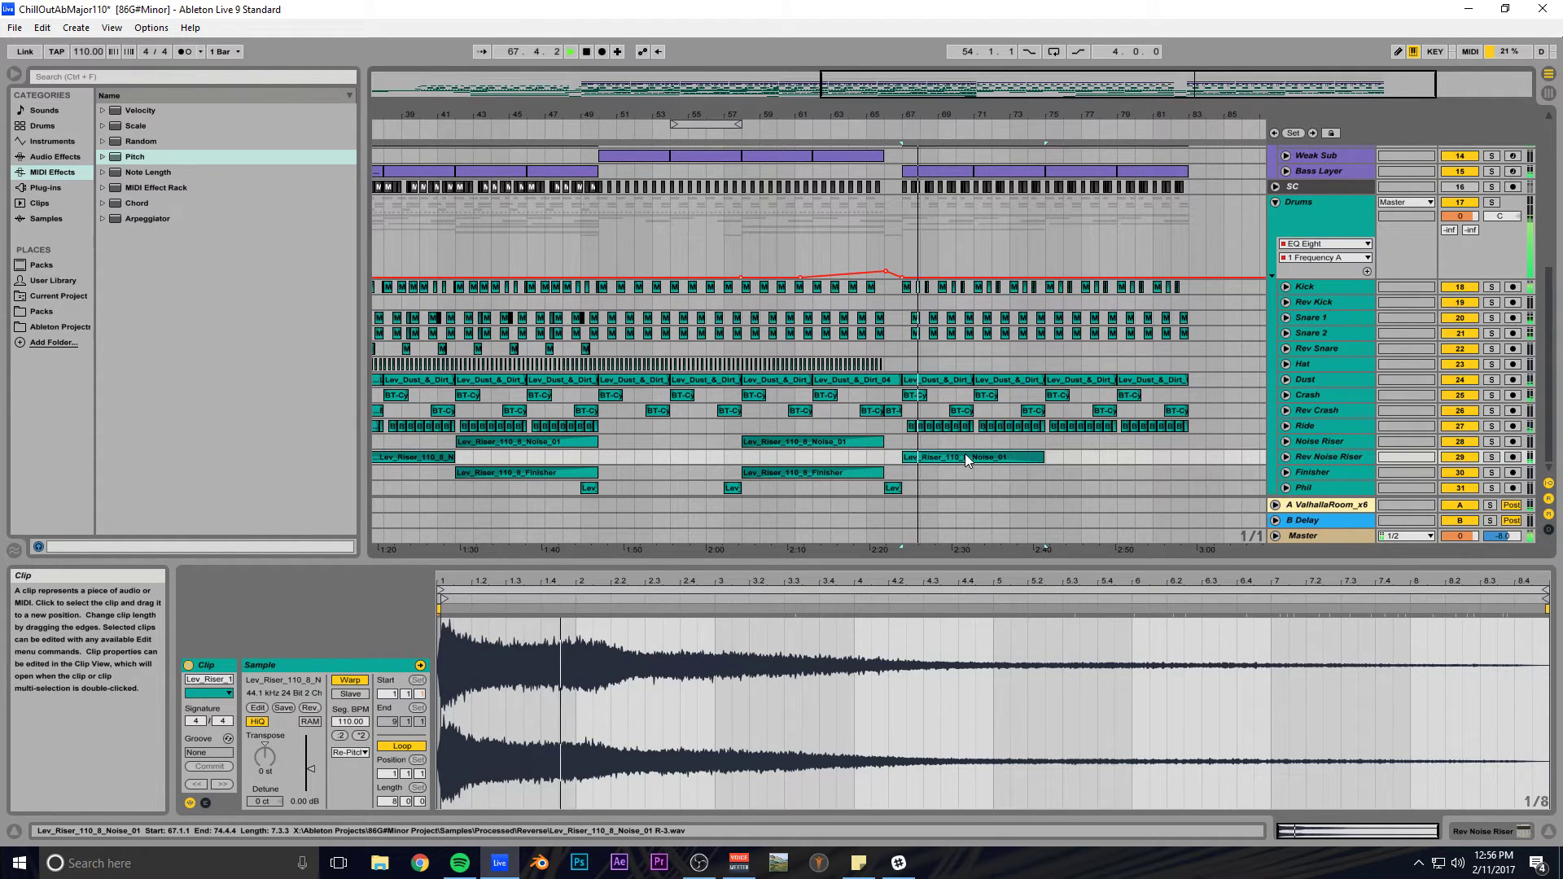
key(space)
Play the full section from bar 67 with the added riser and save the set.
drag(1172, 85, 1172, 32)
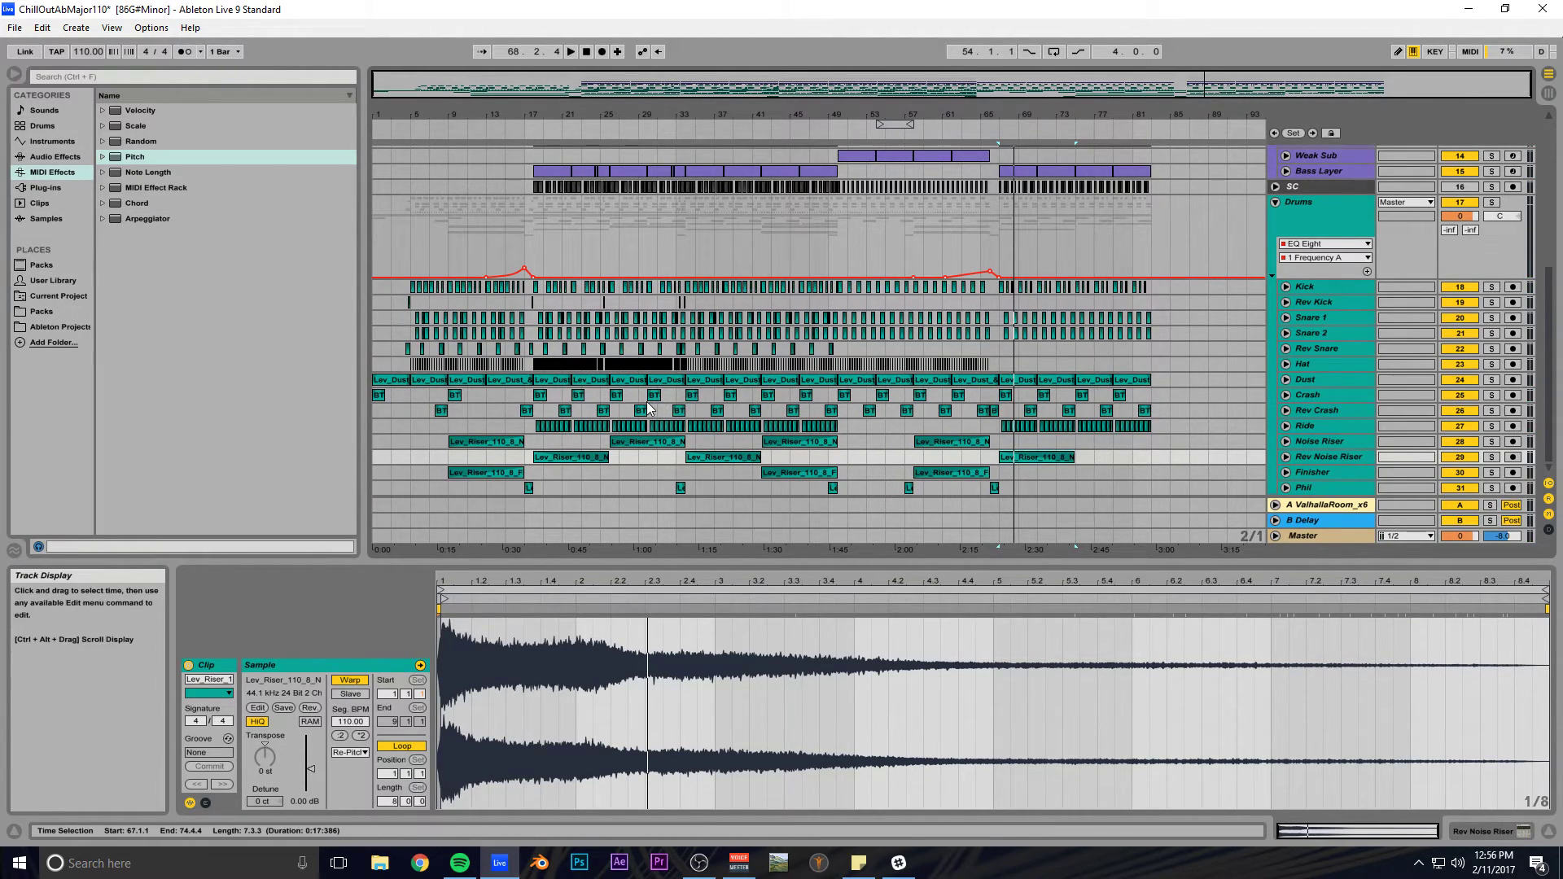
scroll(649, 407, up, 3)
scroll(649, 407, up, 5)
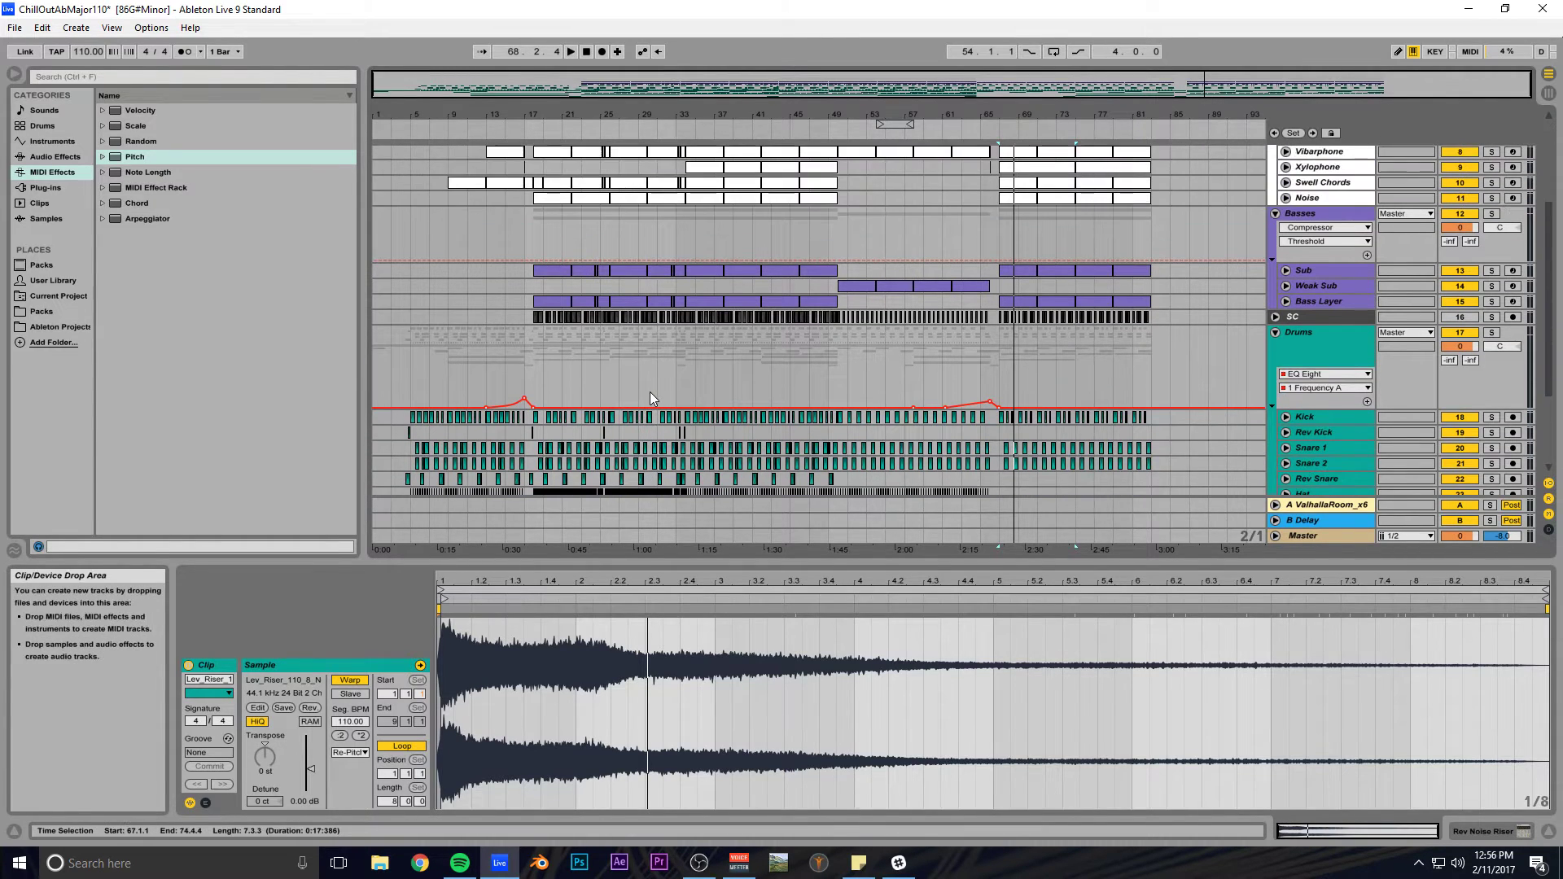
scroll(652, 396, up, 5)
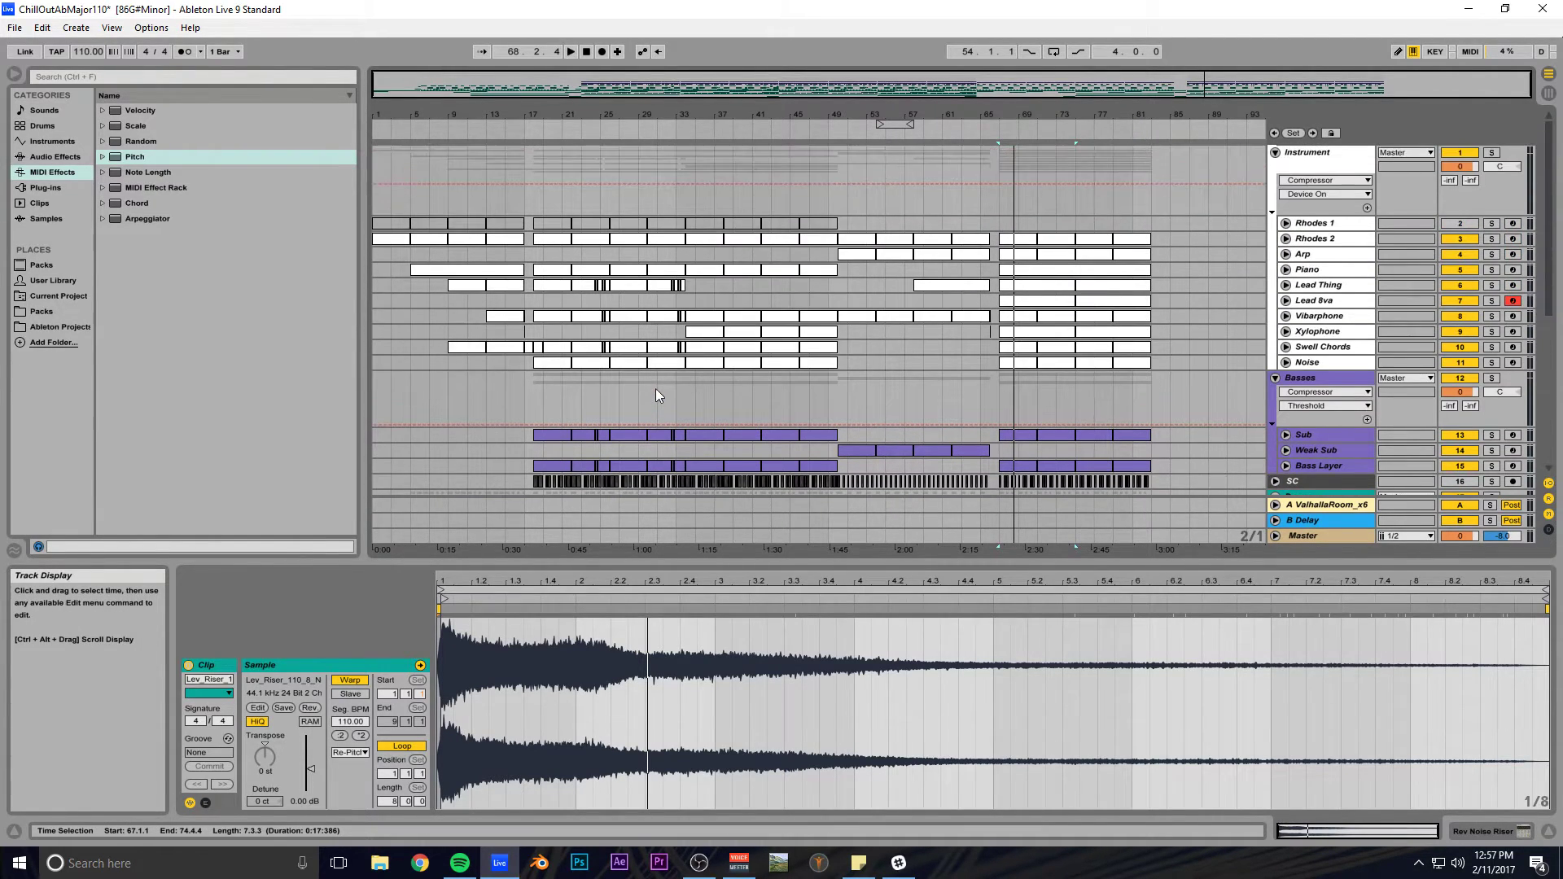
key(space)
drag(958, 97, 1110, 219)
key(ctrl+s)
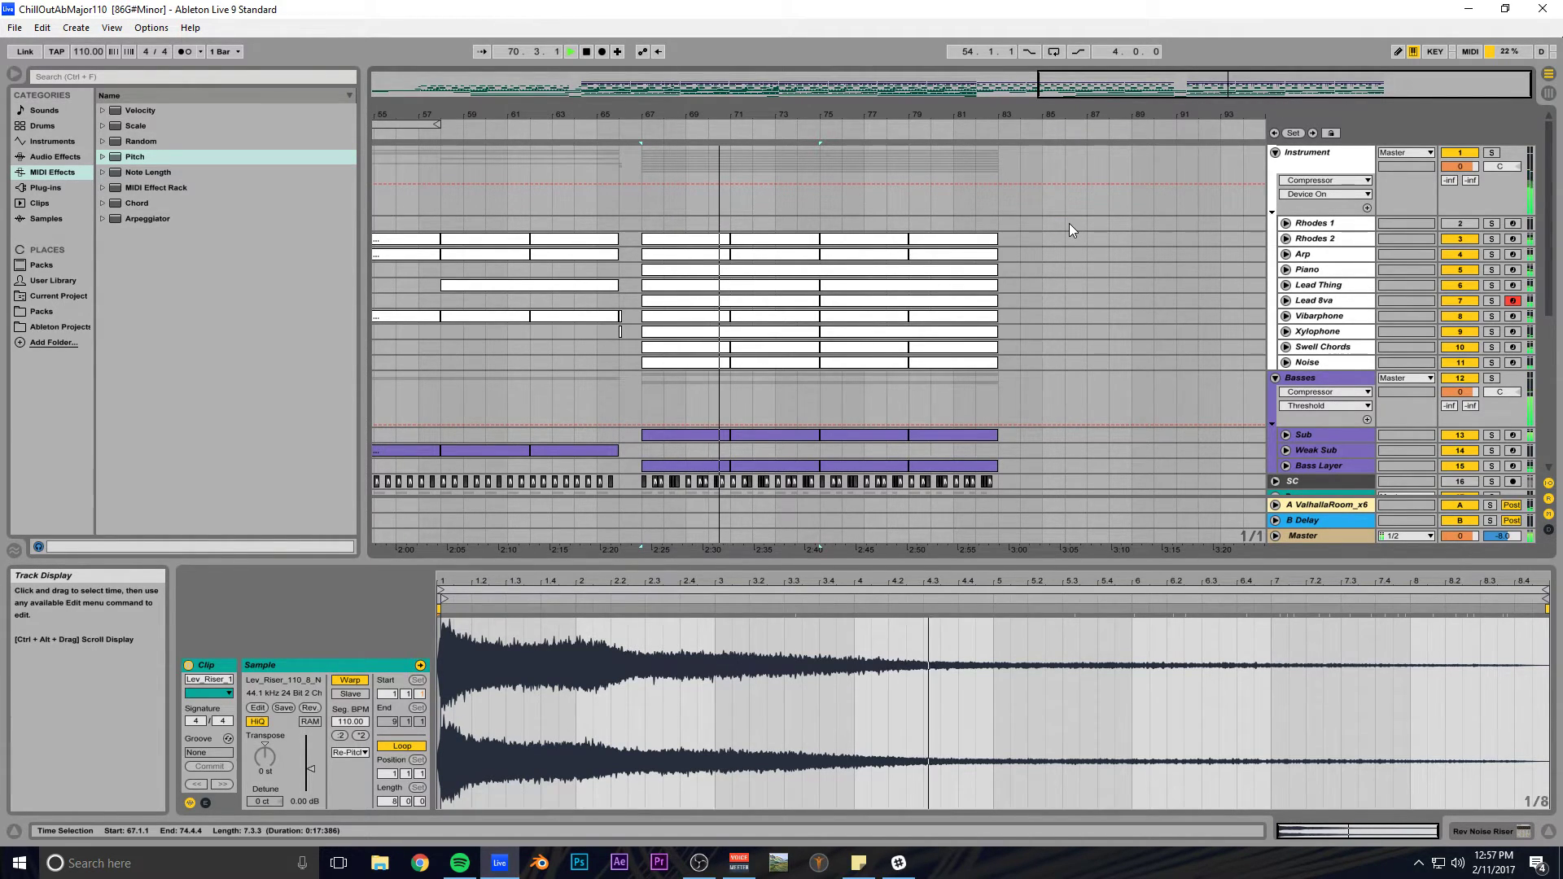
Examine the instrument and drum tracks from bar 50 to 83 and audition the transition from bar 66.
scroll(1058, 227, down, 8)
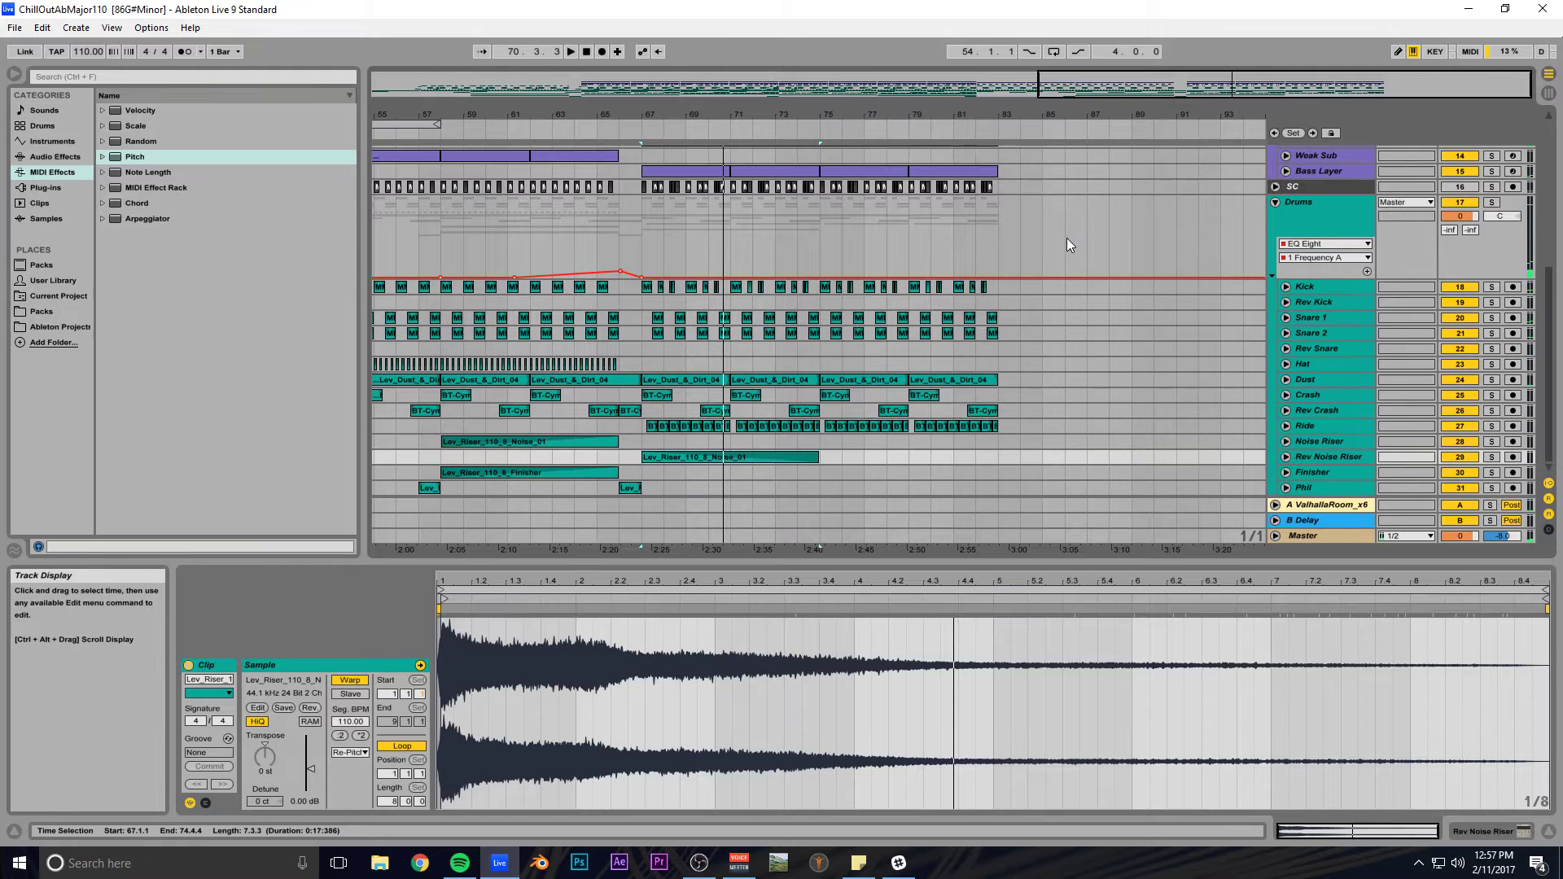
scroll(1082, 234, up, 8)
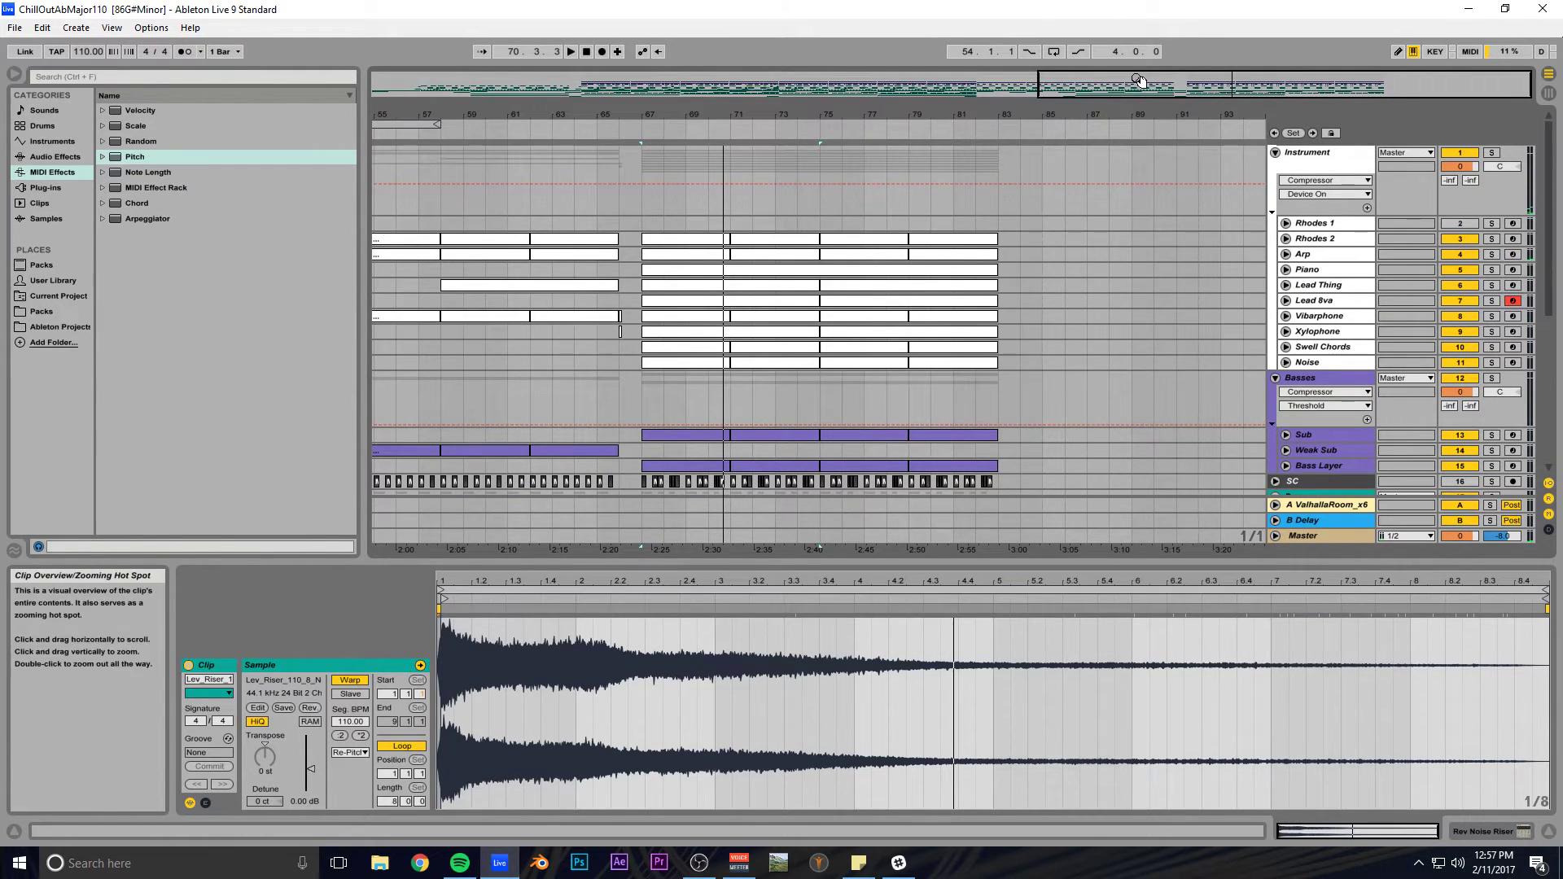
double_click(607, 82)
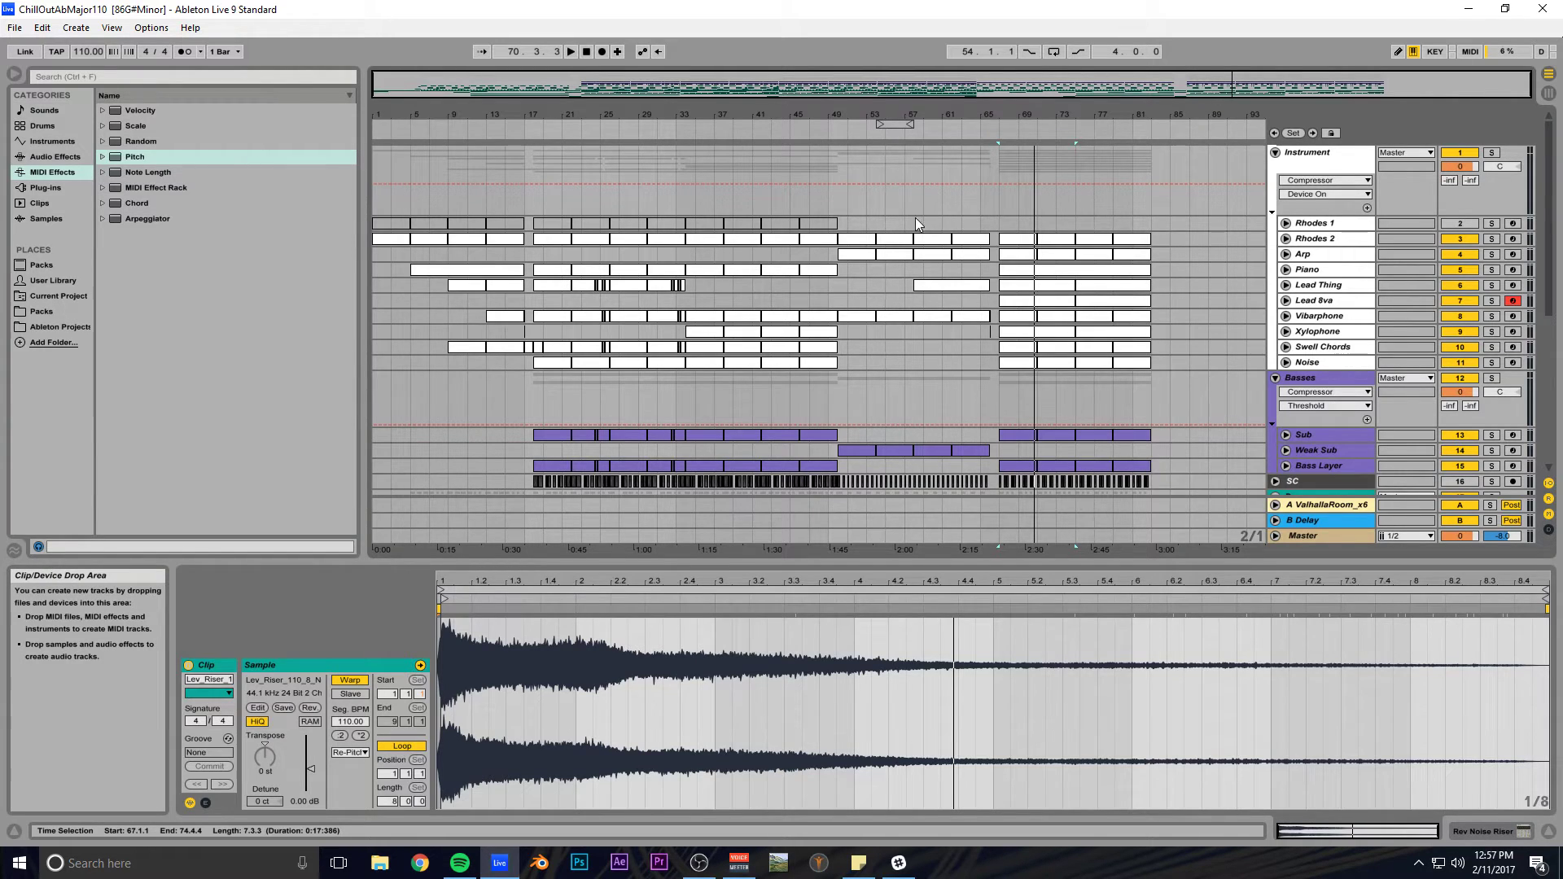
drag(931, 117, 888, 220)
drag(1051, 89, 1132, 90)
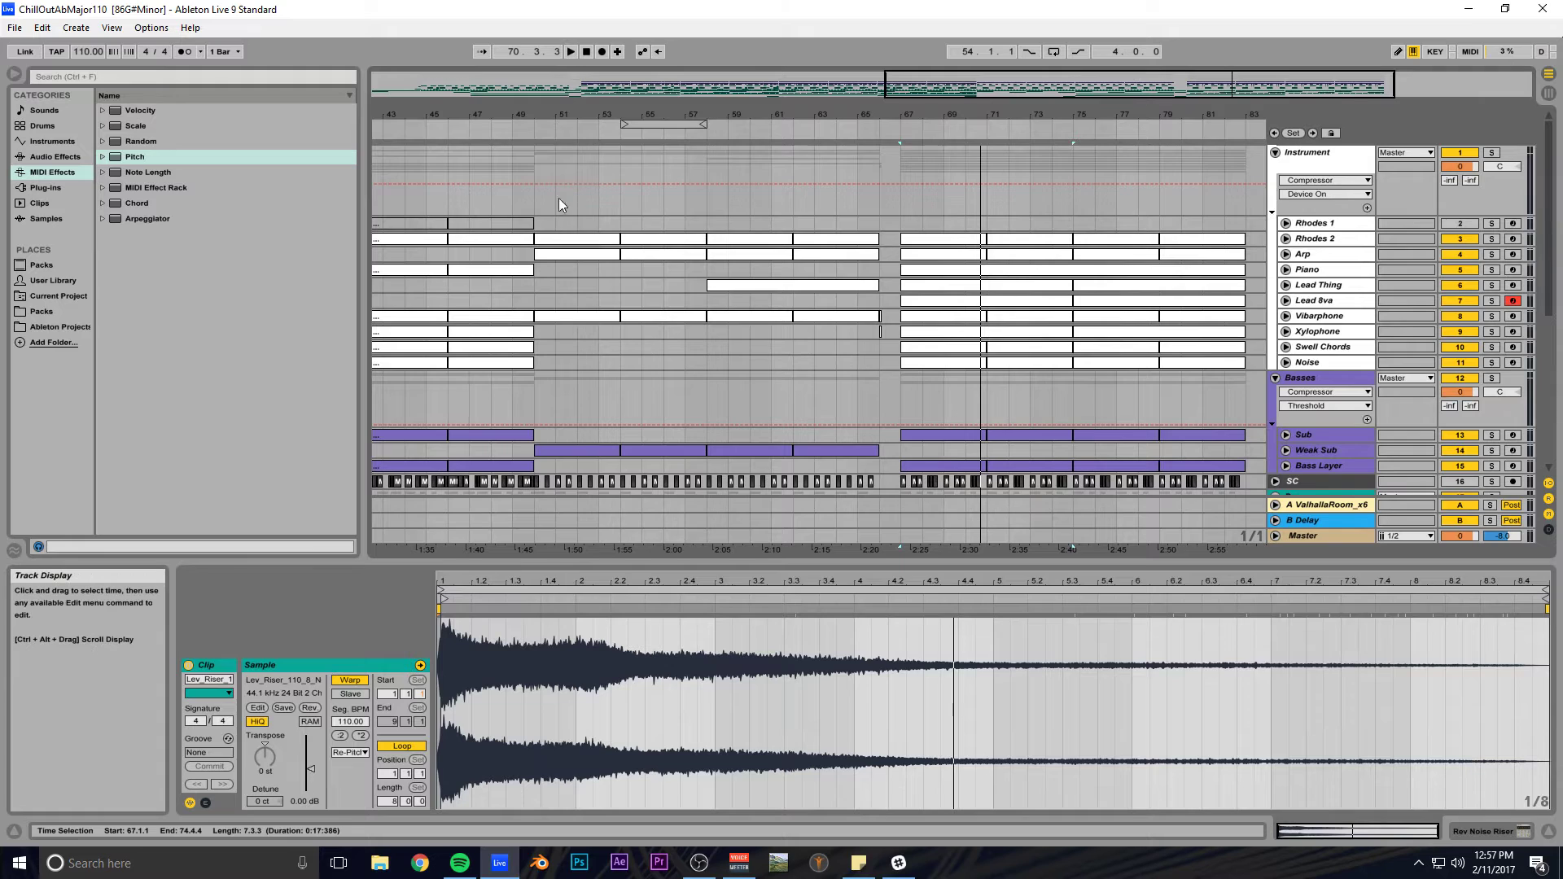
click(537, 229)
drag(827, 116, 699, 118)
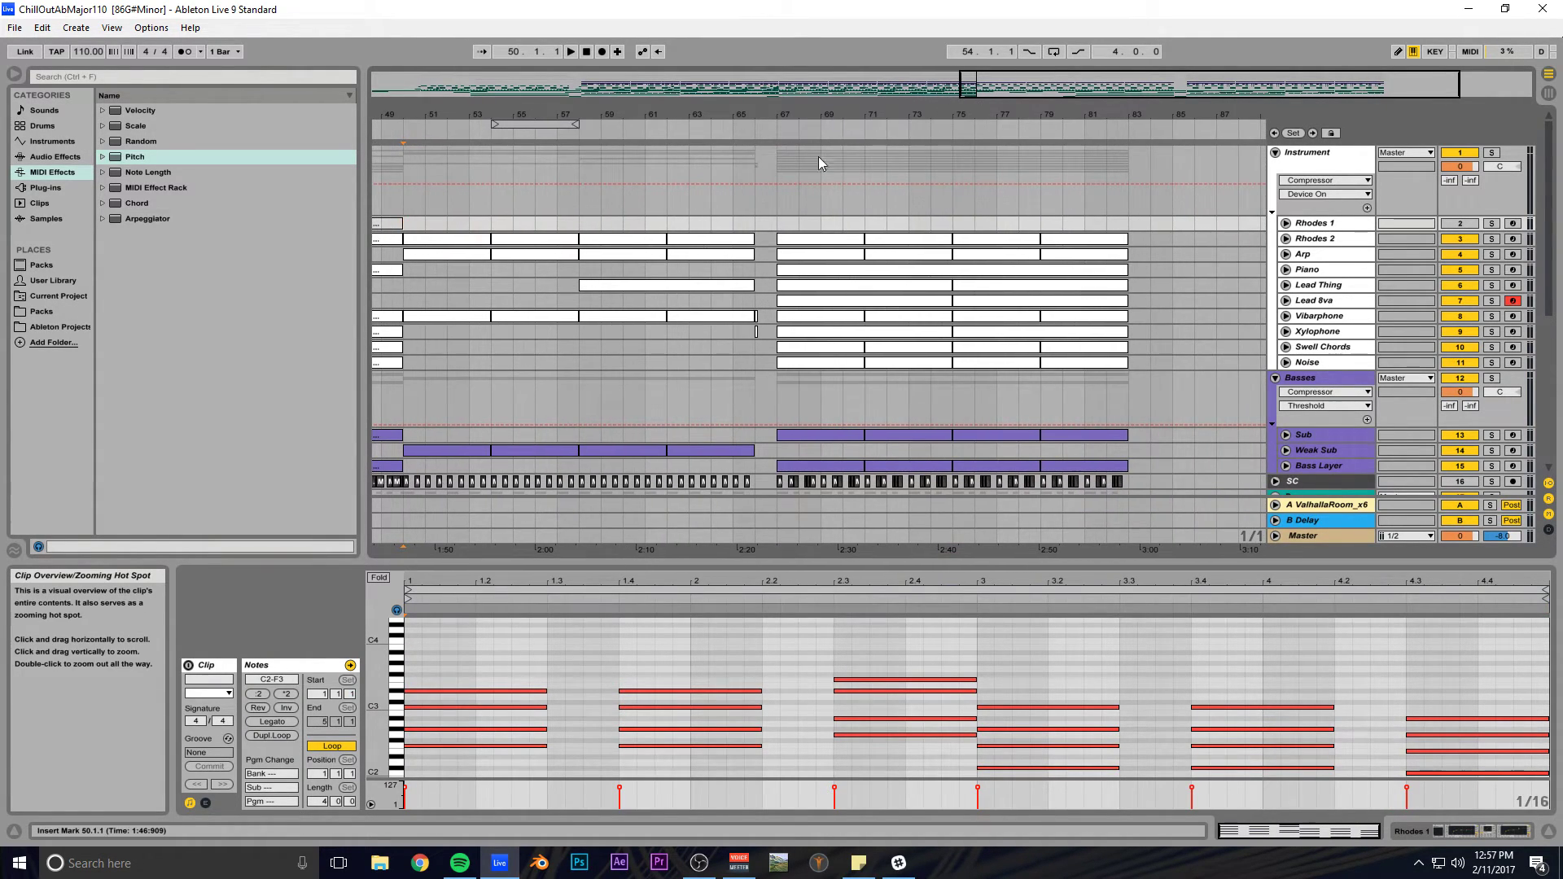
click(755, 224)
key(space)
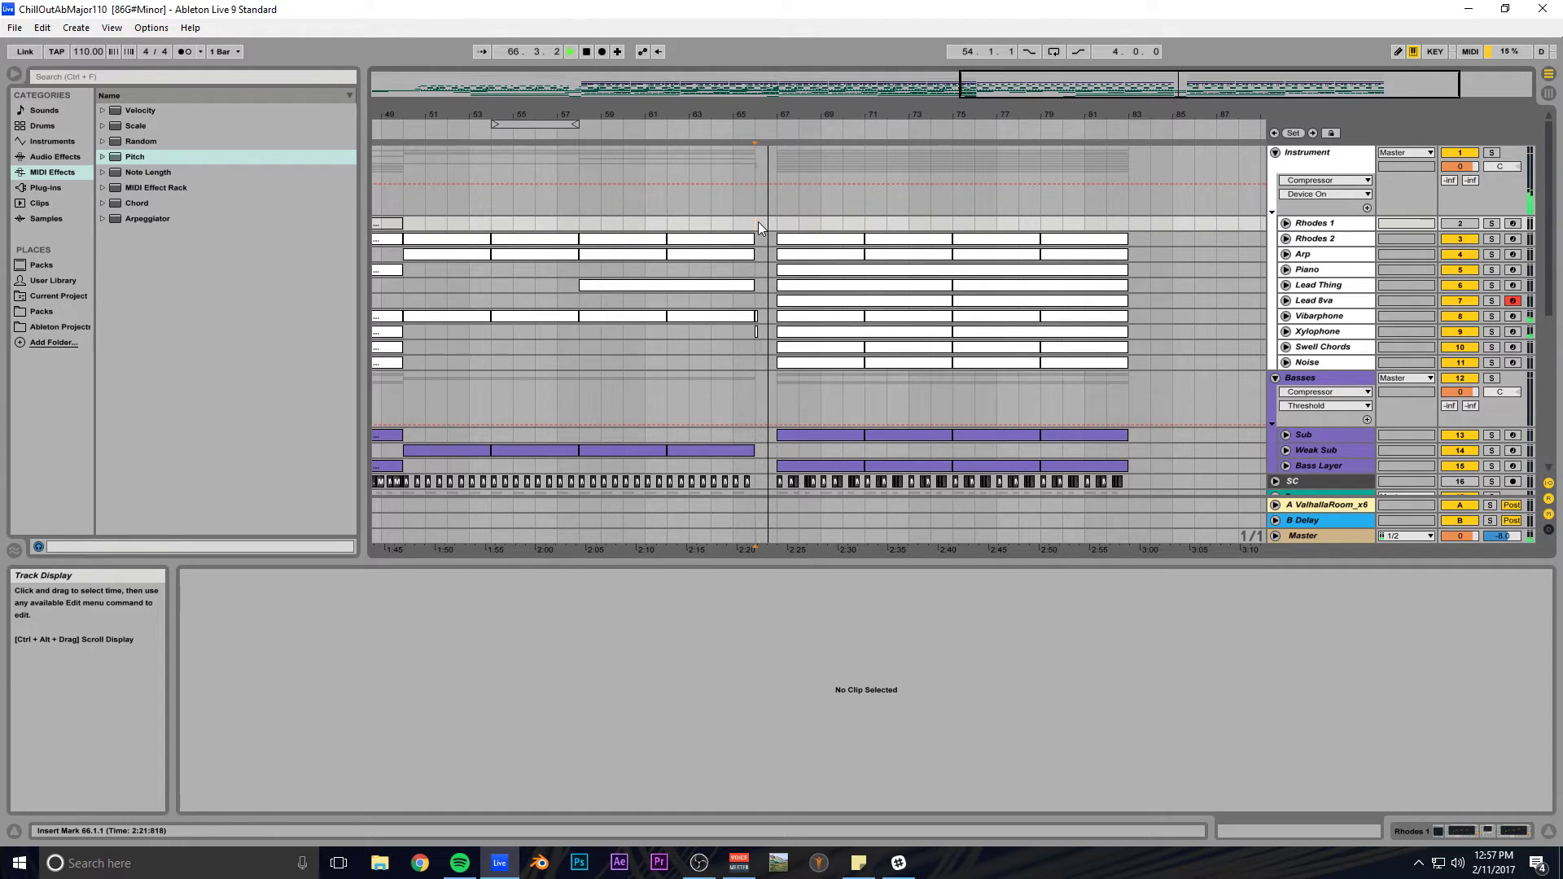
Stop playback, inspect the Rev Kick and Rev Snare tracks before bar 67, and review the whole arrangement's layers.
scroll(759, 221, down, 6)
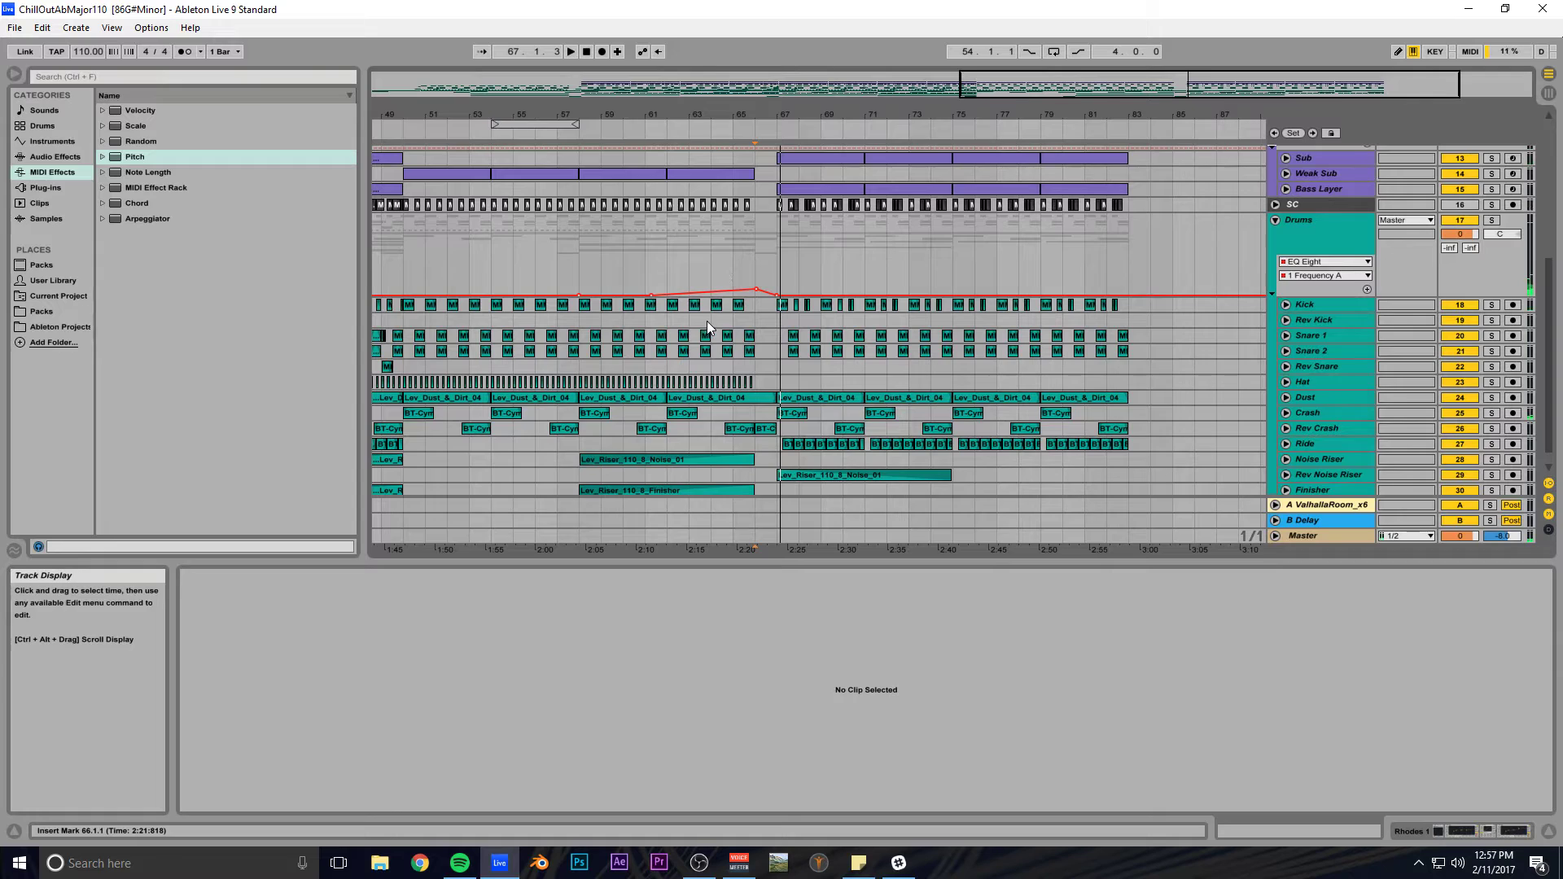
click(709, 320)
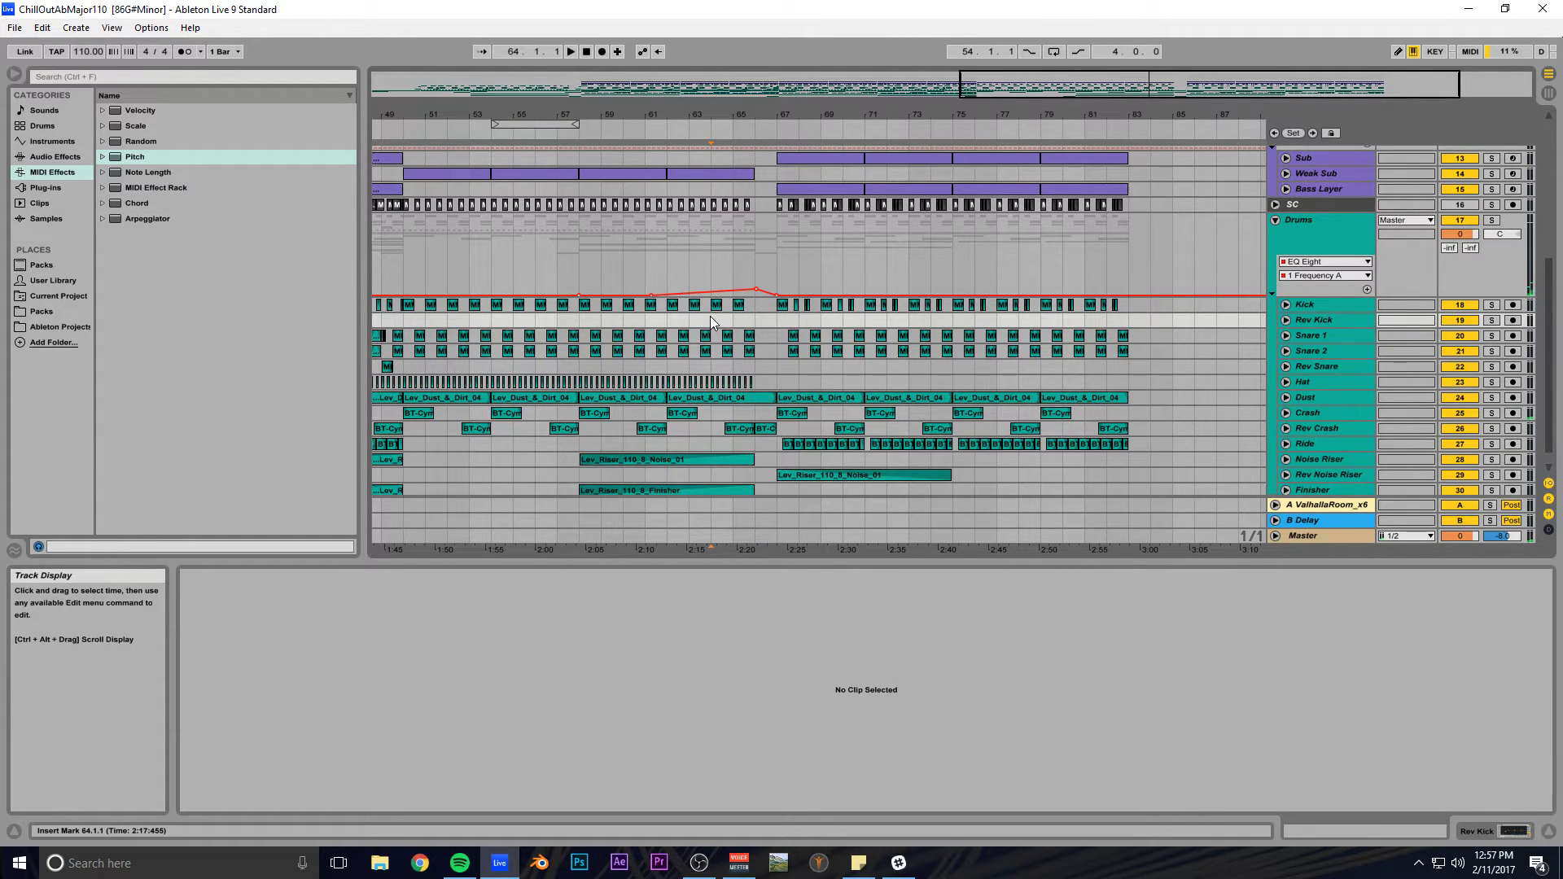
scroll(710, 322, down, 1)
click(661, 351)
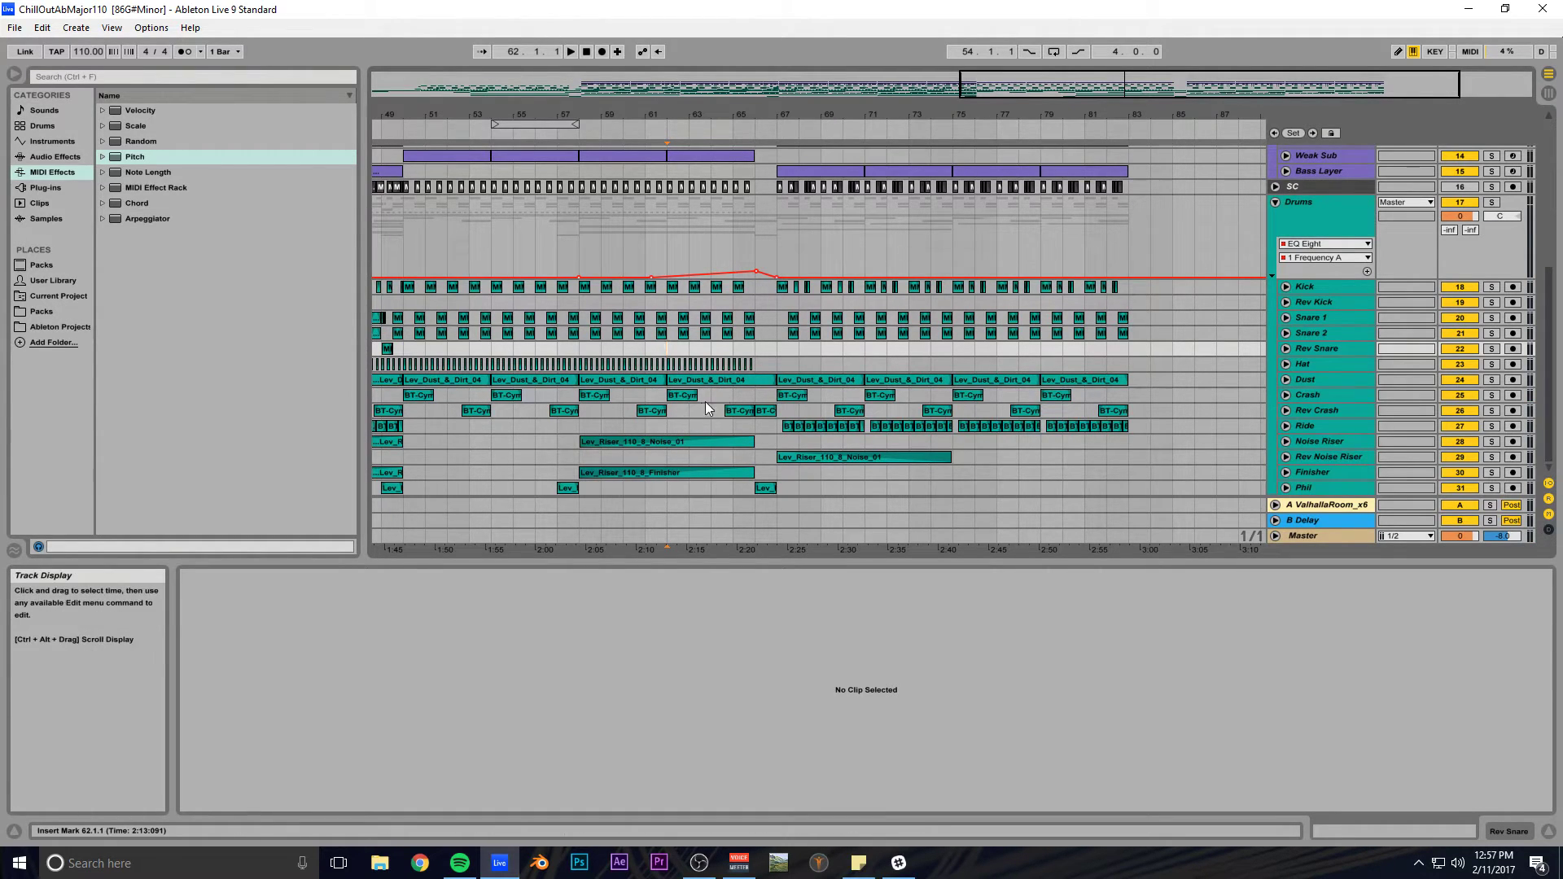
drag(1063, 92, 1051, 41)
scroll(818, 269, up, 2)
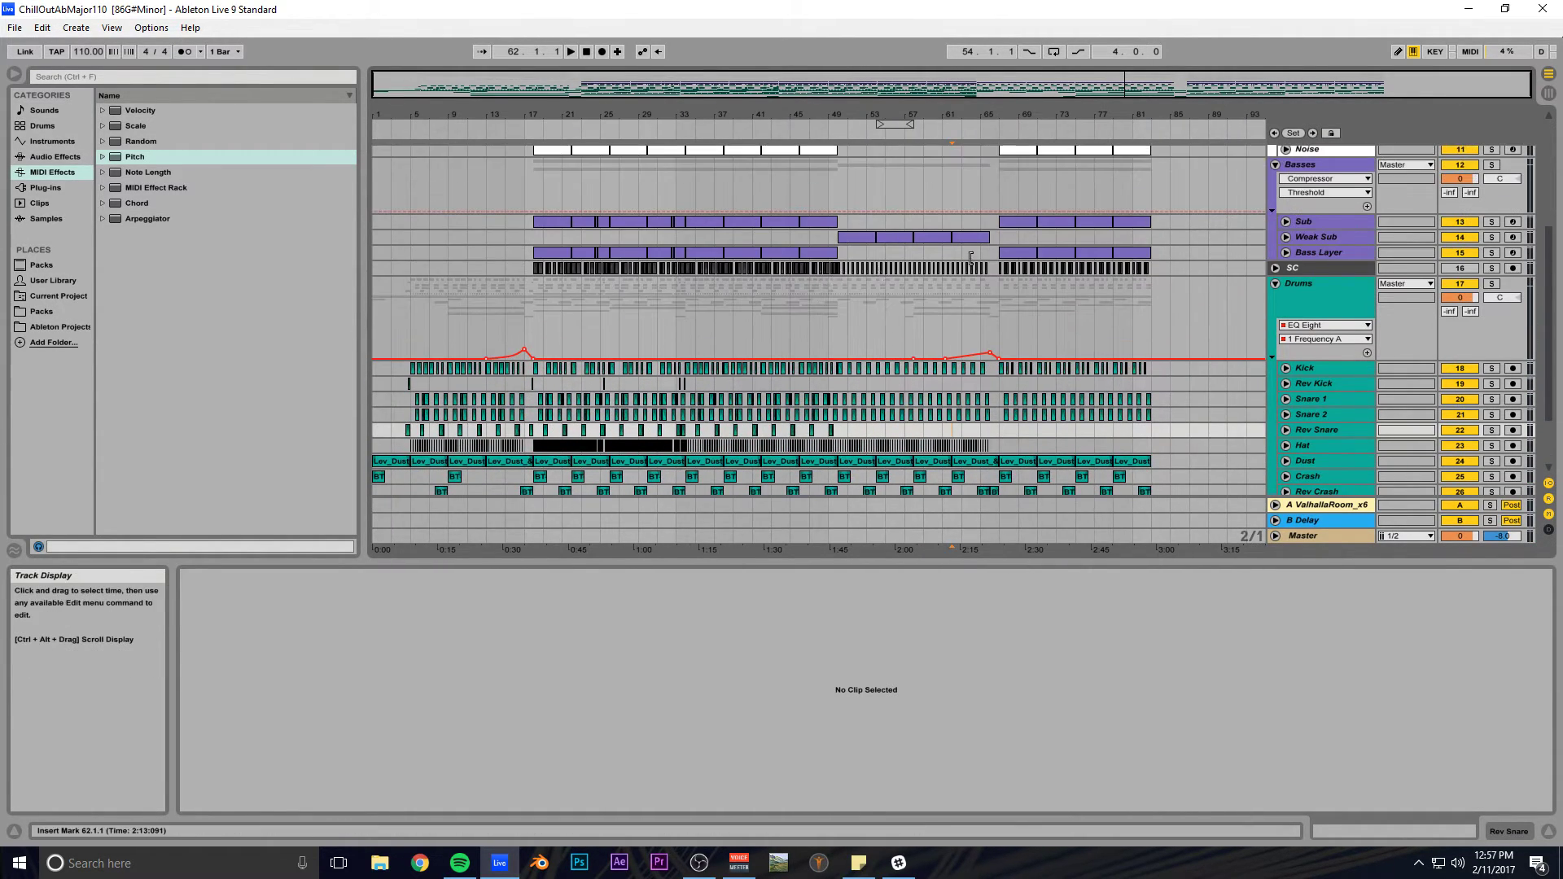
scroll(932, 267, up, 5)
scroll(1064, 269, down, 7)
scroll(1071, 267, up, 7)
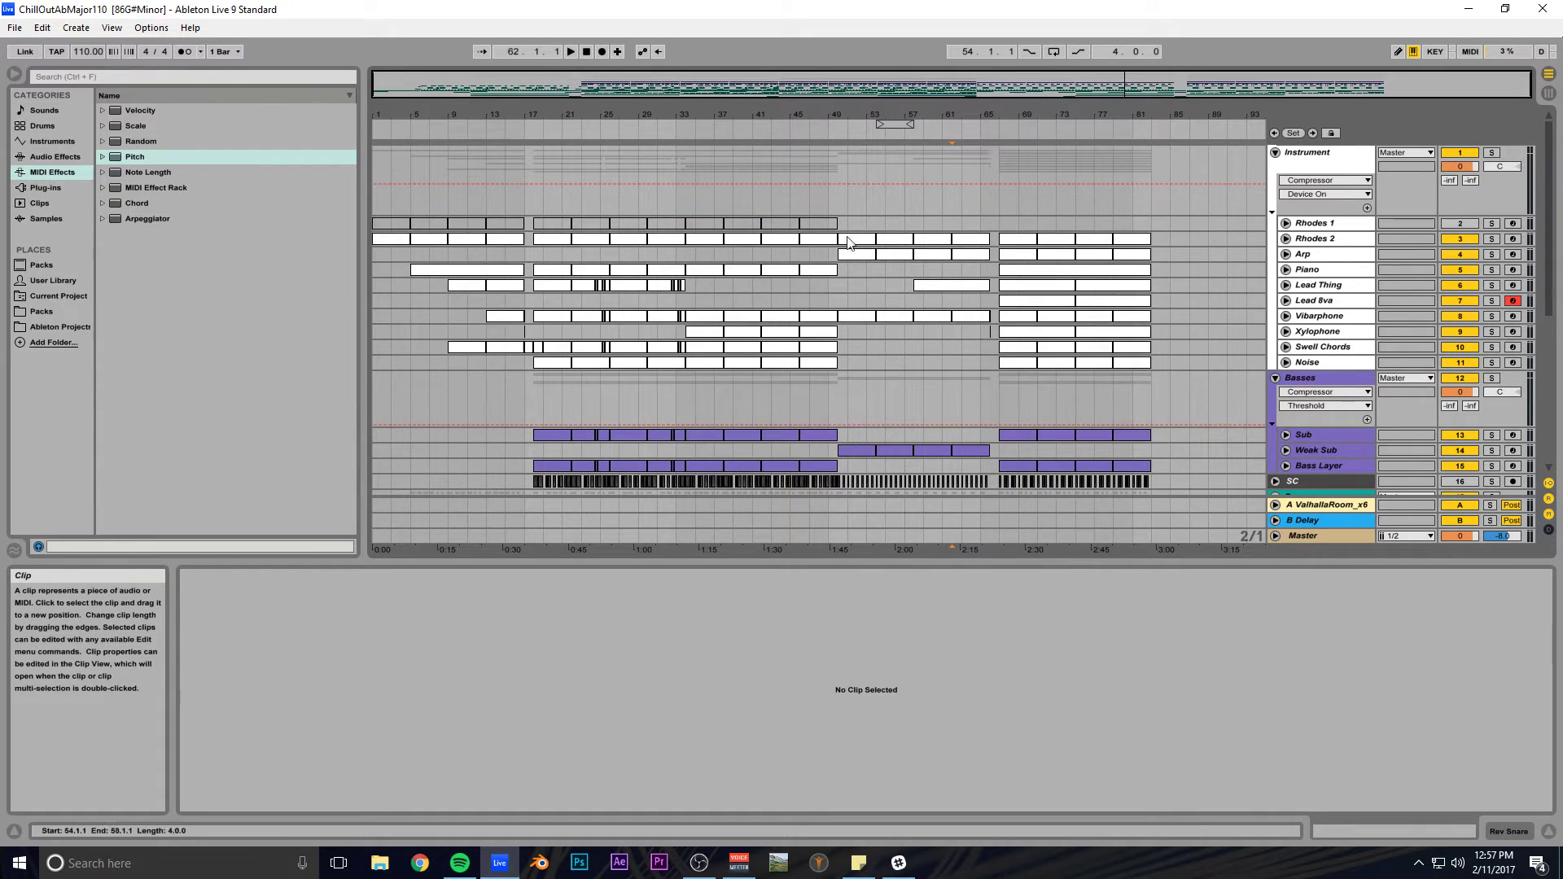
Play the arrangement from bar 33 and from bar 67 to compare the two full sections.
drag(677, 256, 842, 257)
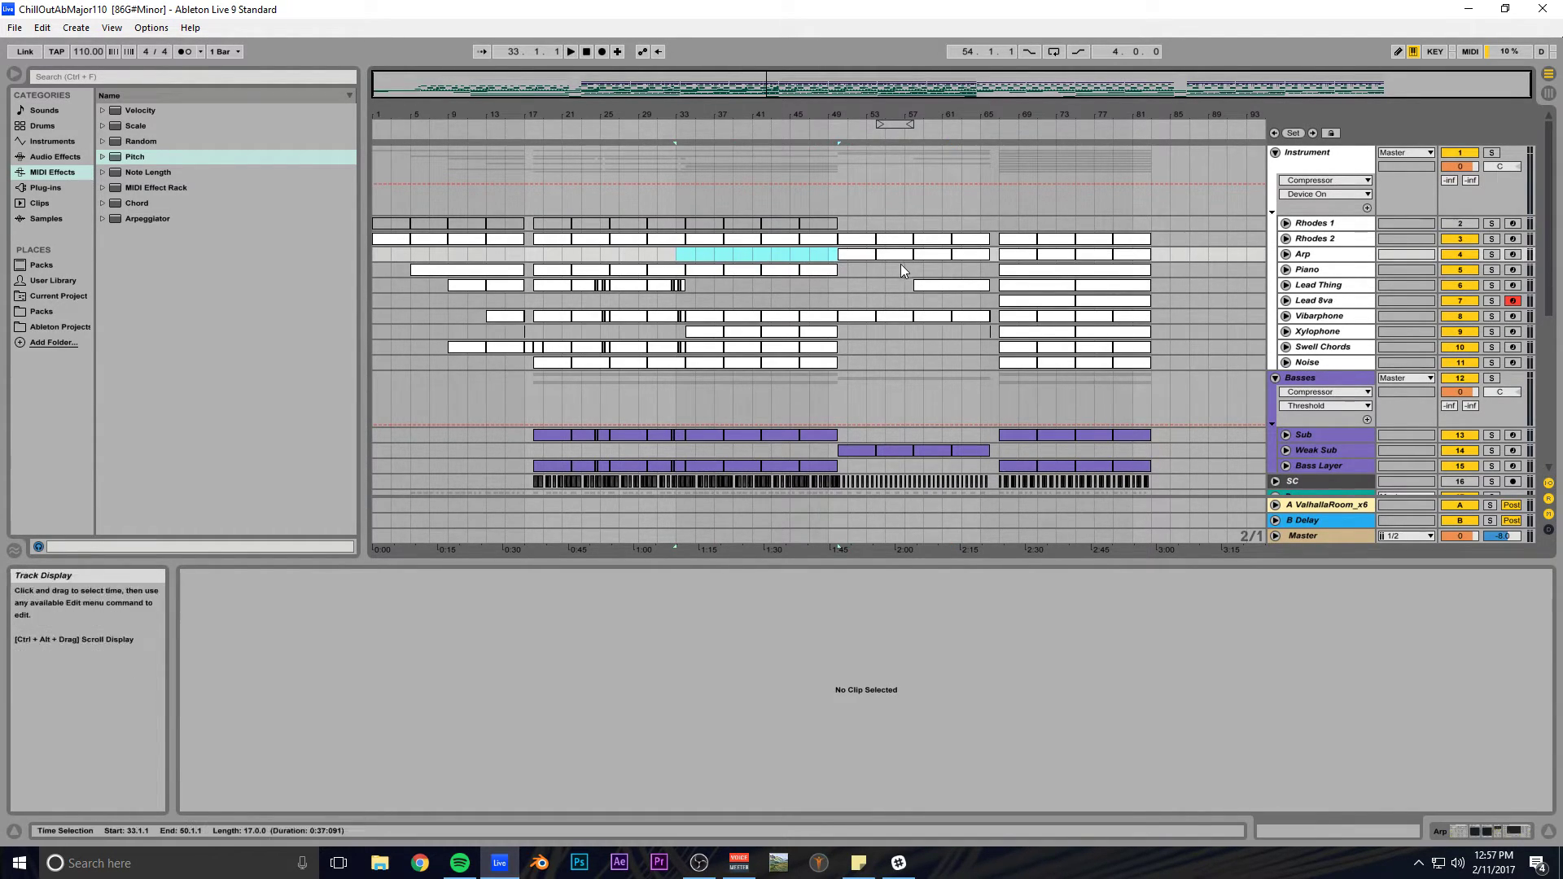
click(679, 258)
key(space)
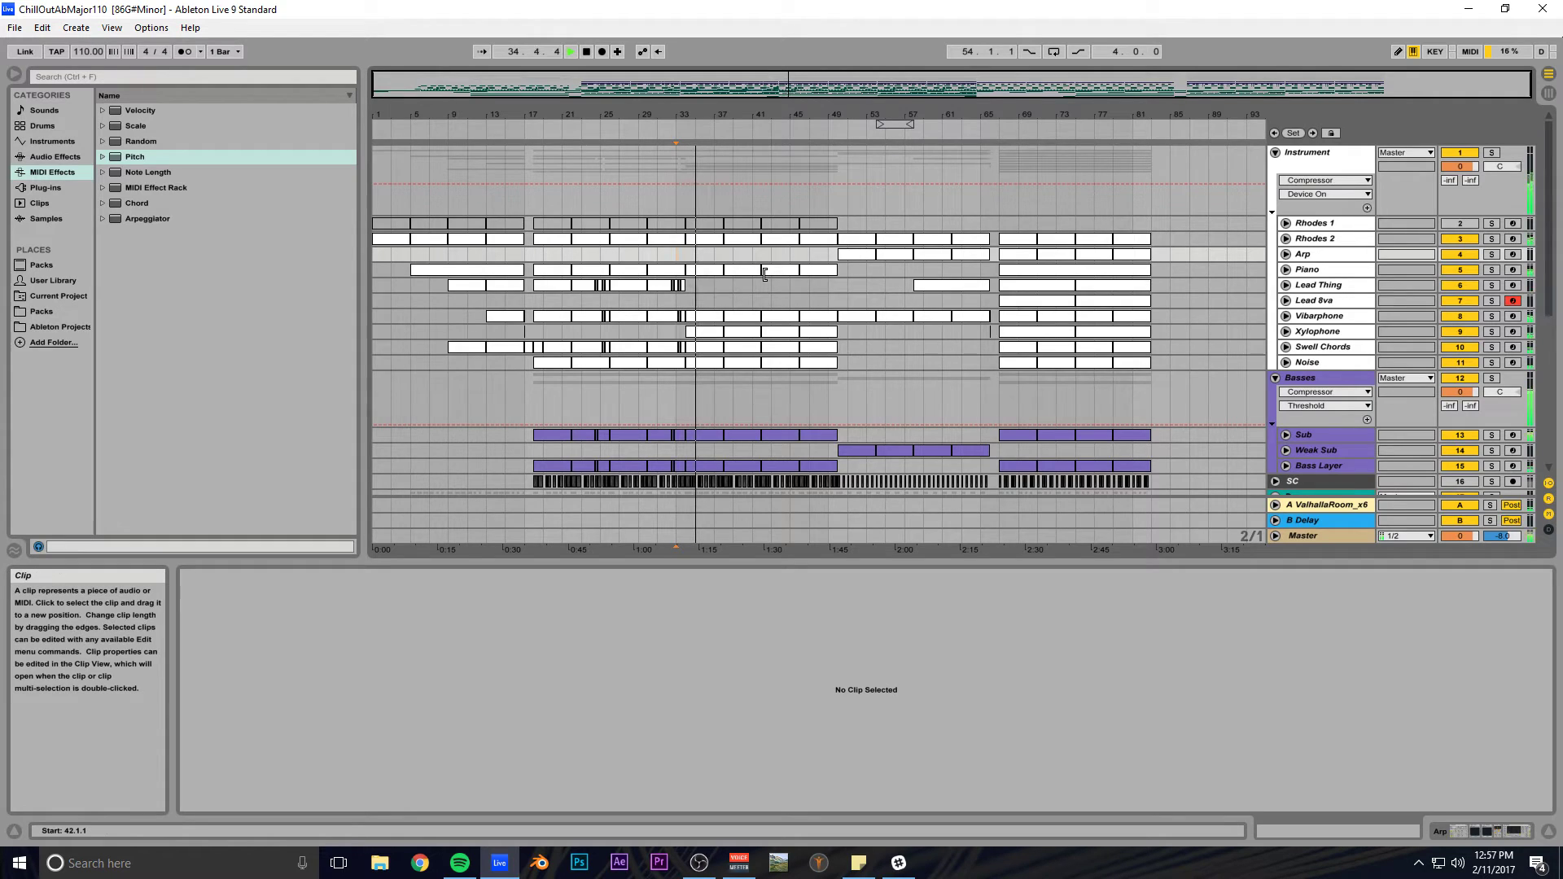
click(1000, 281)
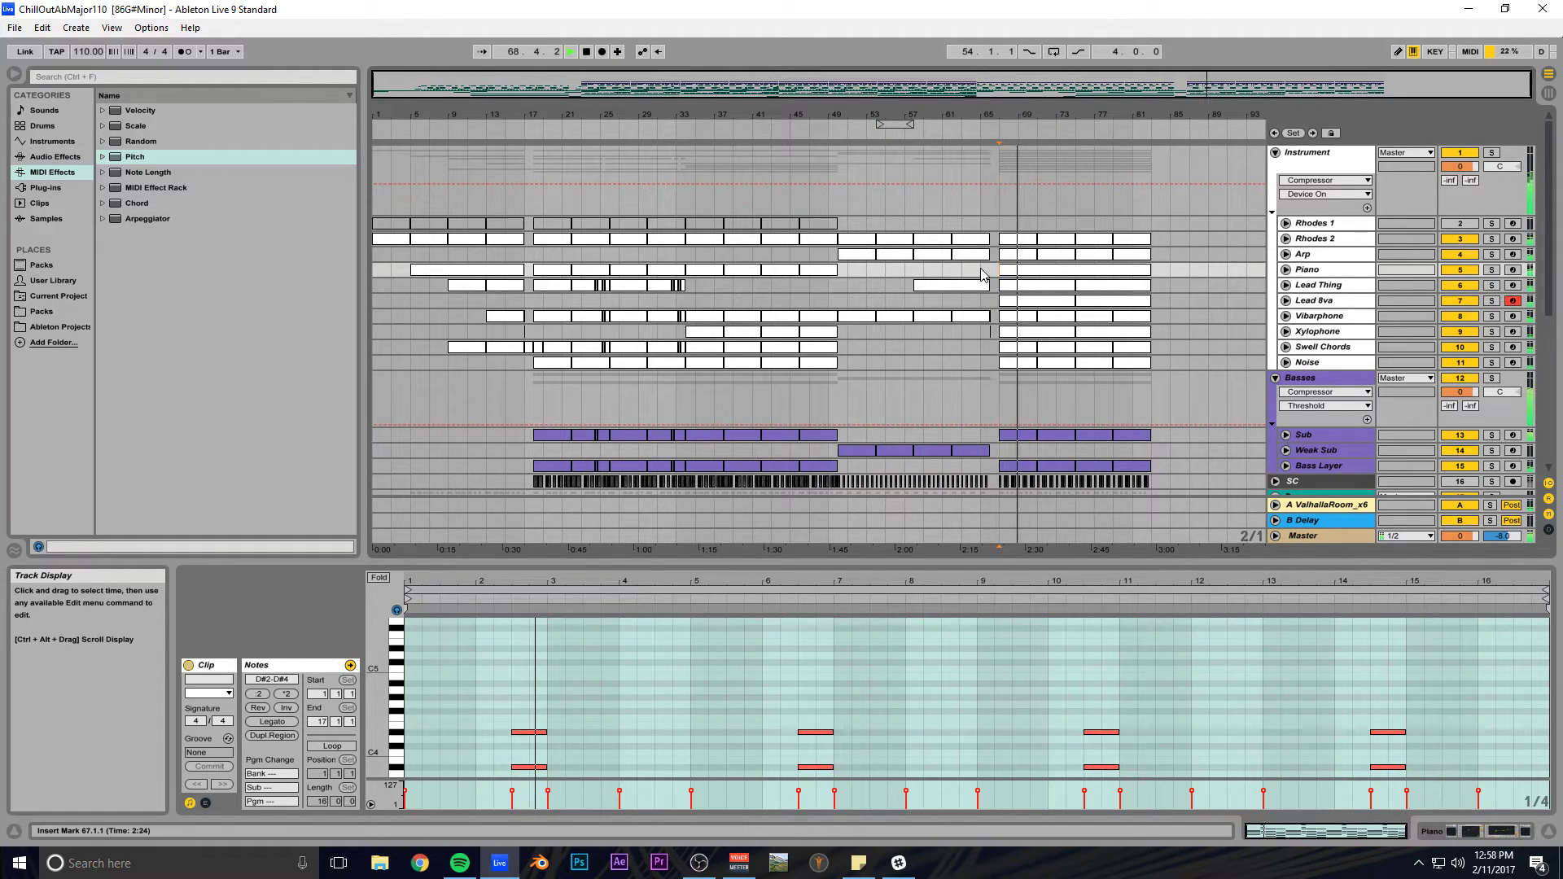
mouse_move(1038, 84)
mouse_down()
mouse_move(1039, 134)
mouse_move(1038, 84)
mouse_up()
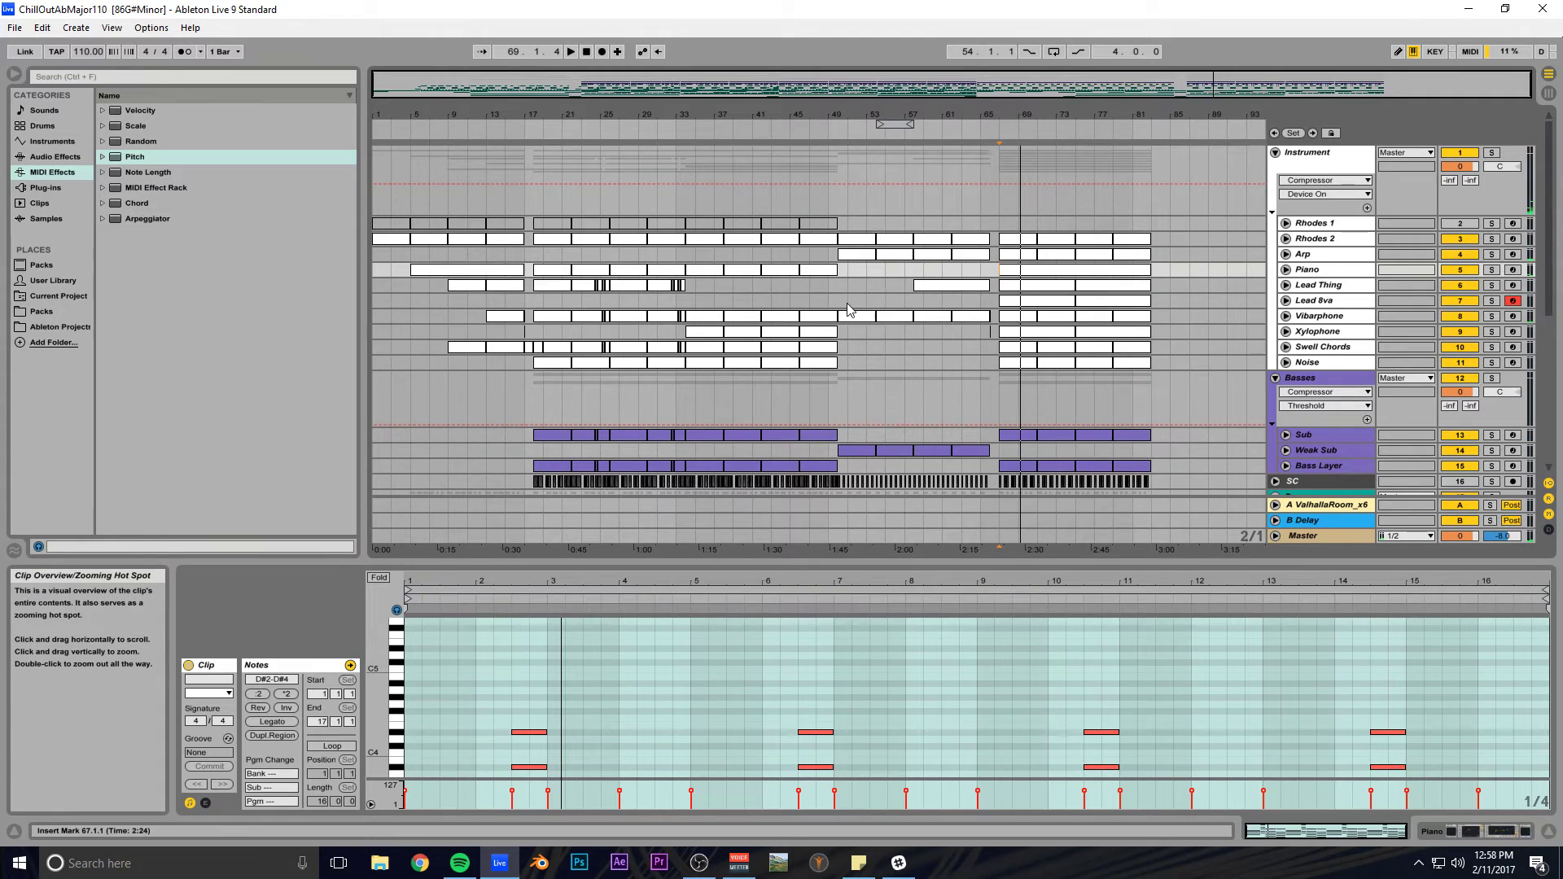
Look over the drum and instrument tracks, check the recording in OBS and return to Live.
scroll(851, 318, down, 10)
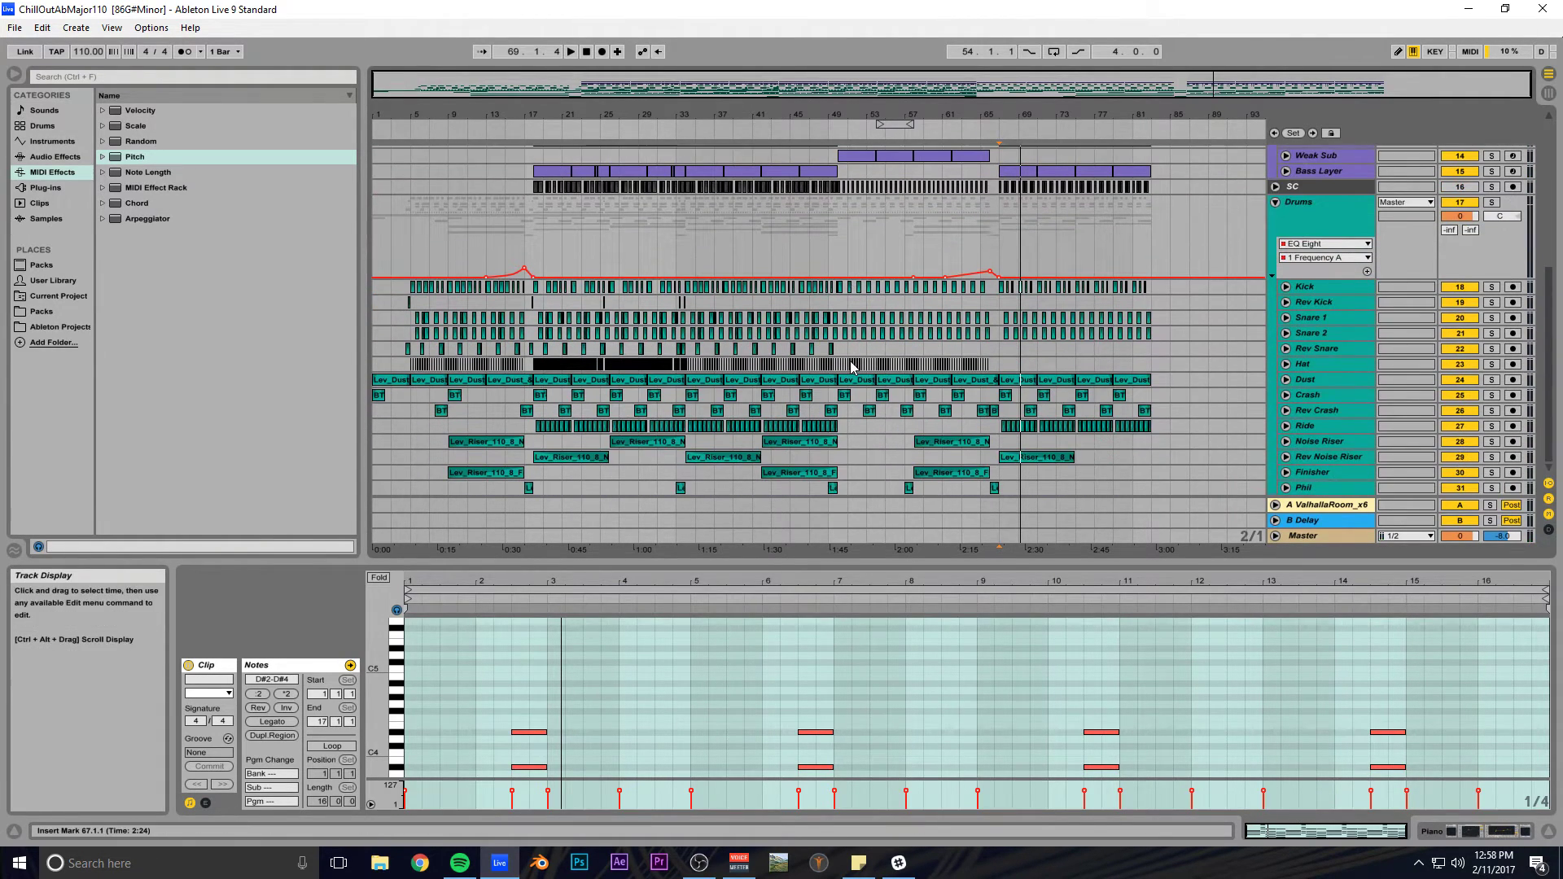
scroll(853, 367, up, 10)
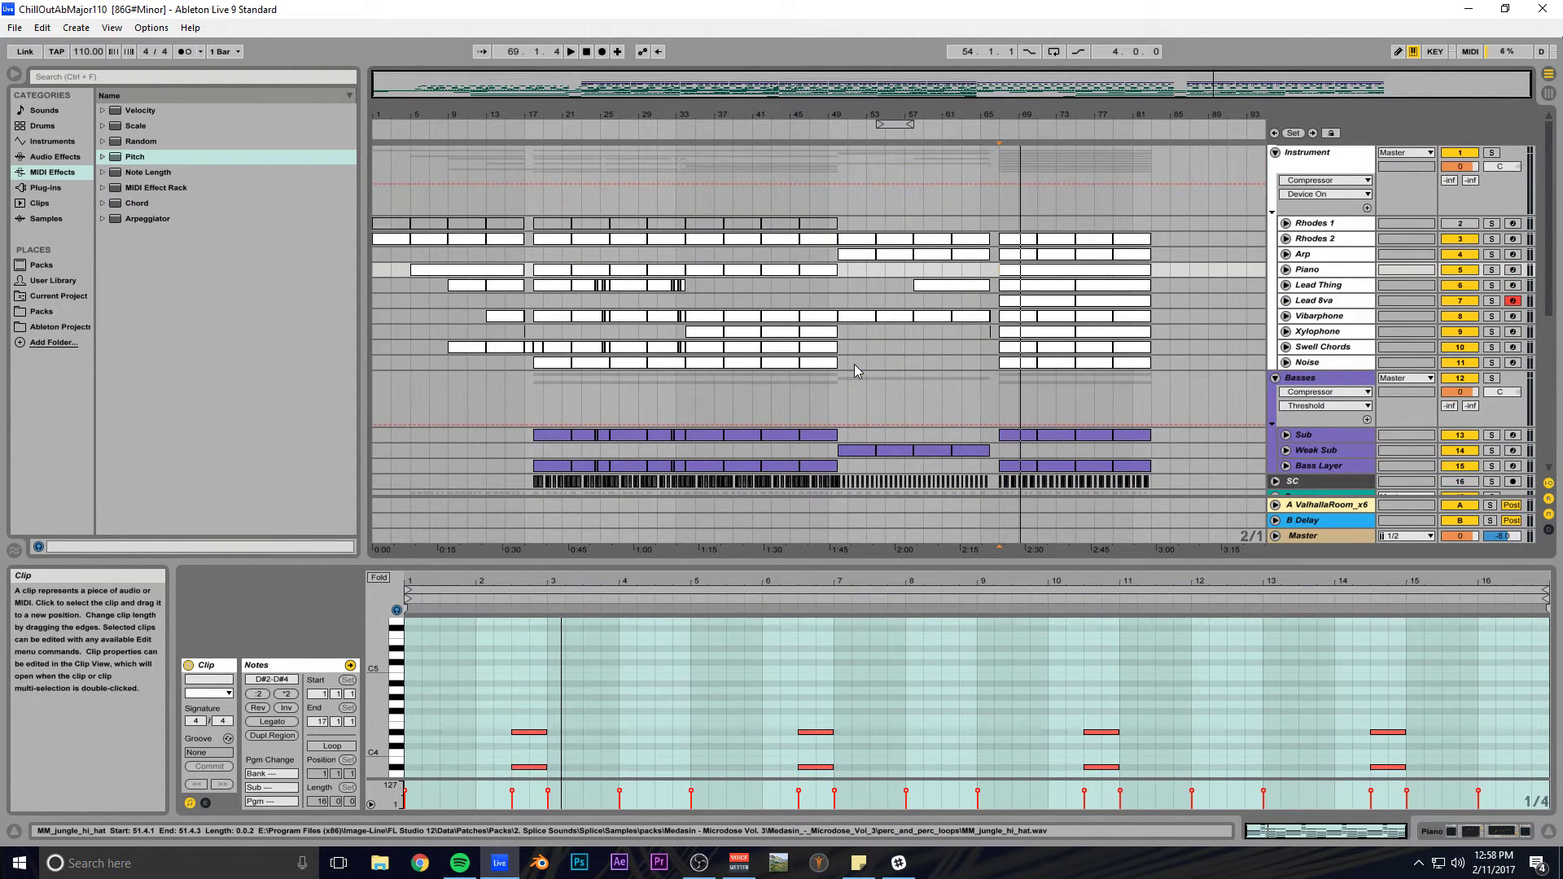
key(alt+Tab)
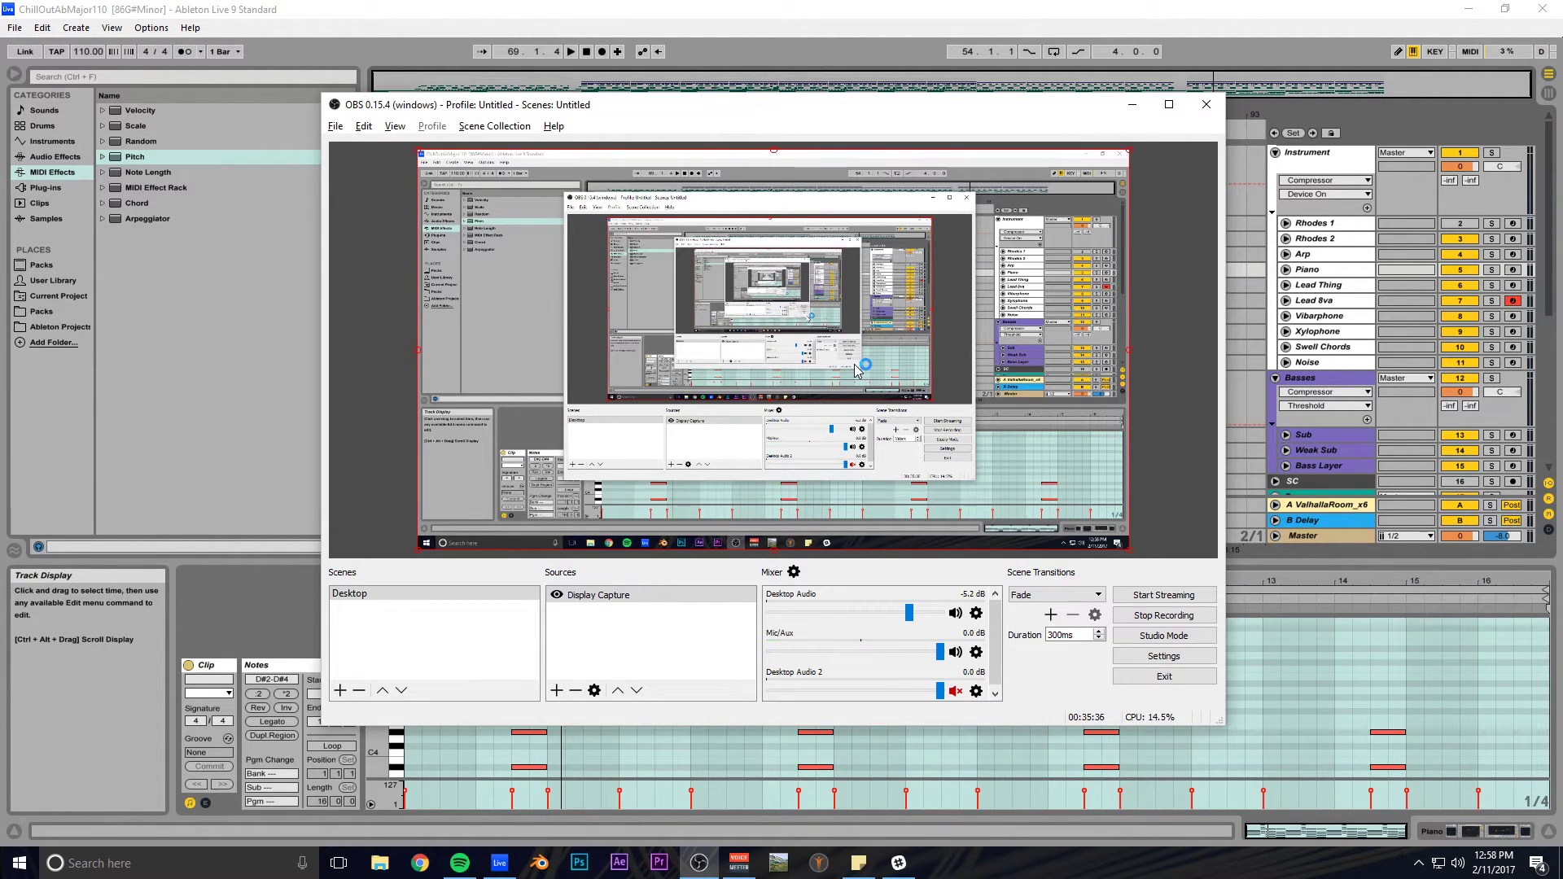
key(alt+Tab)
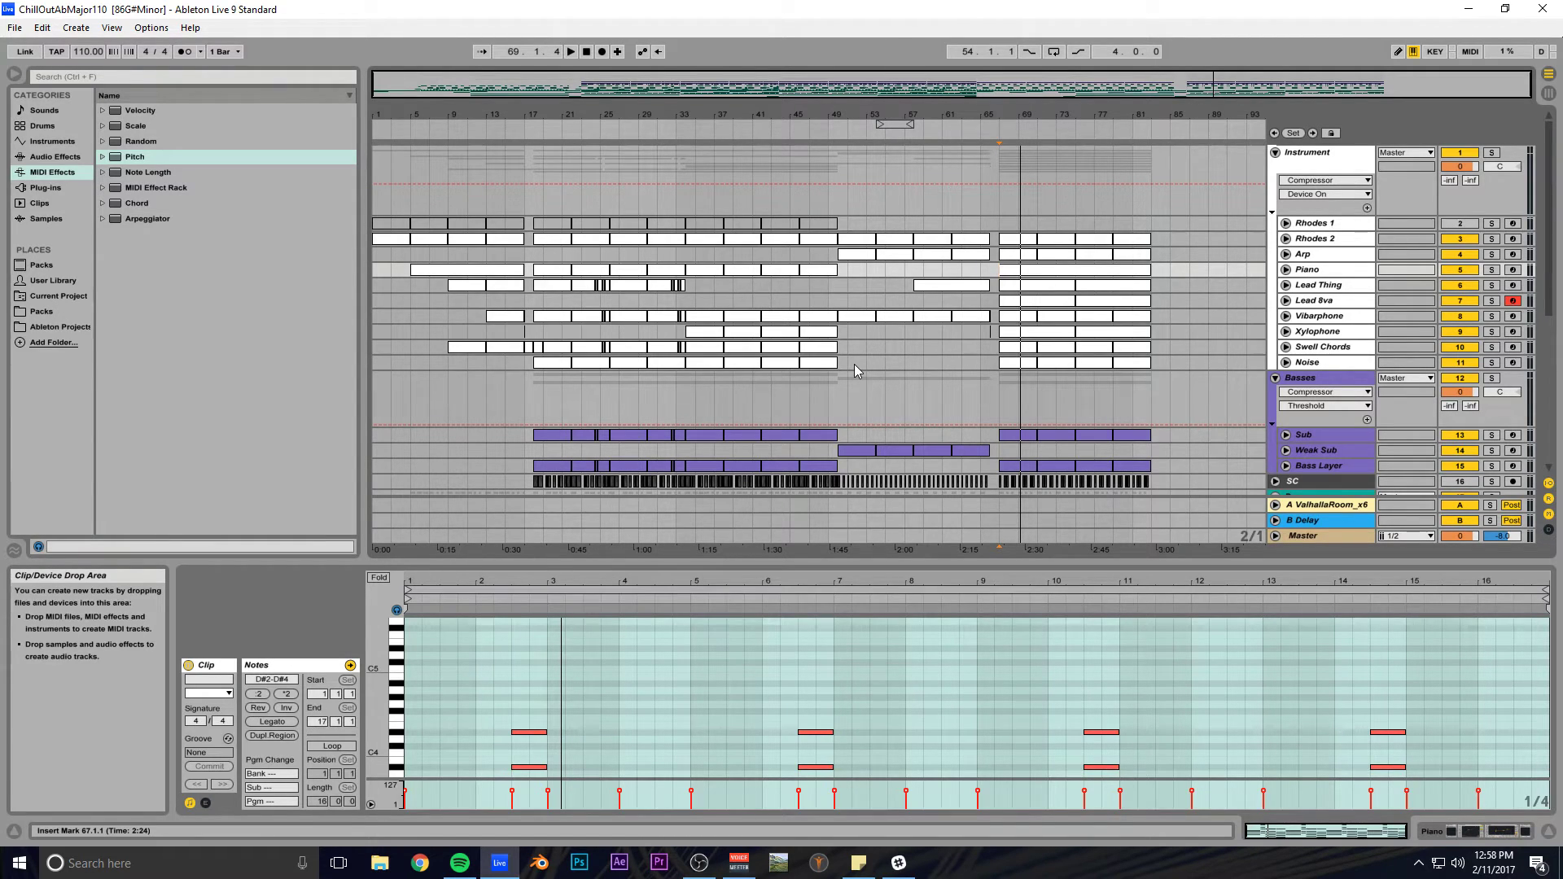
Return the playback position to bar 1 and review all track groups of the arrangement.
key(Home)
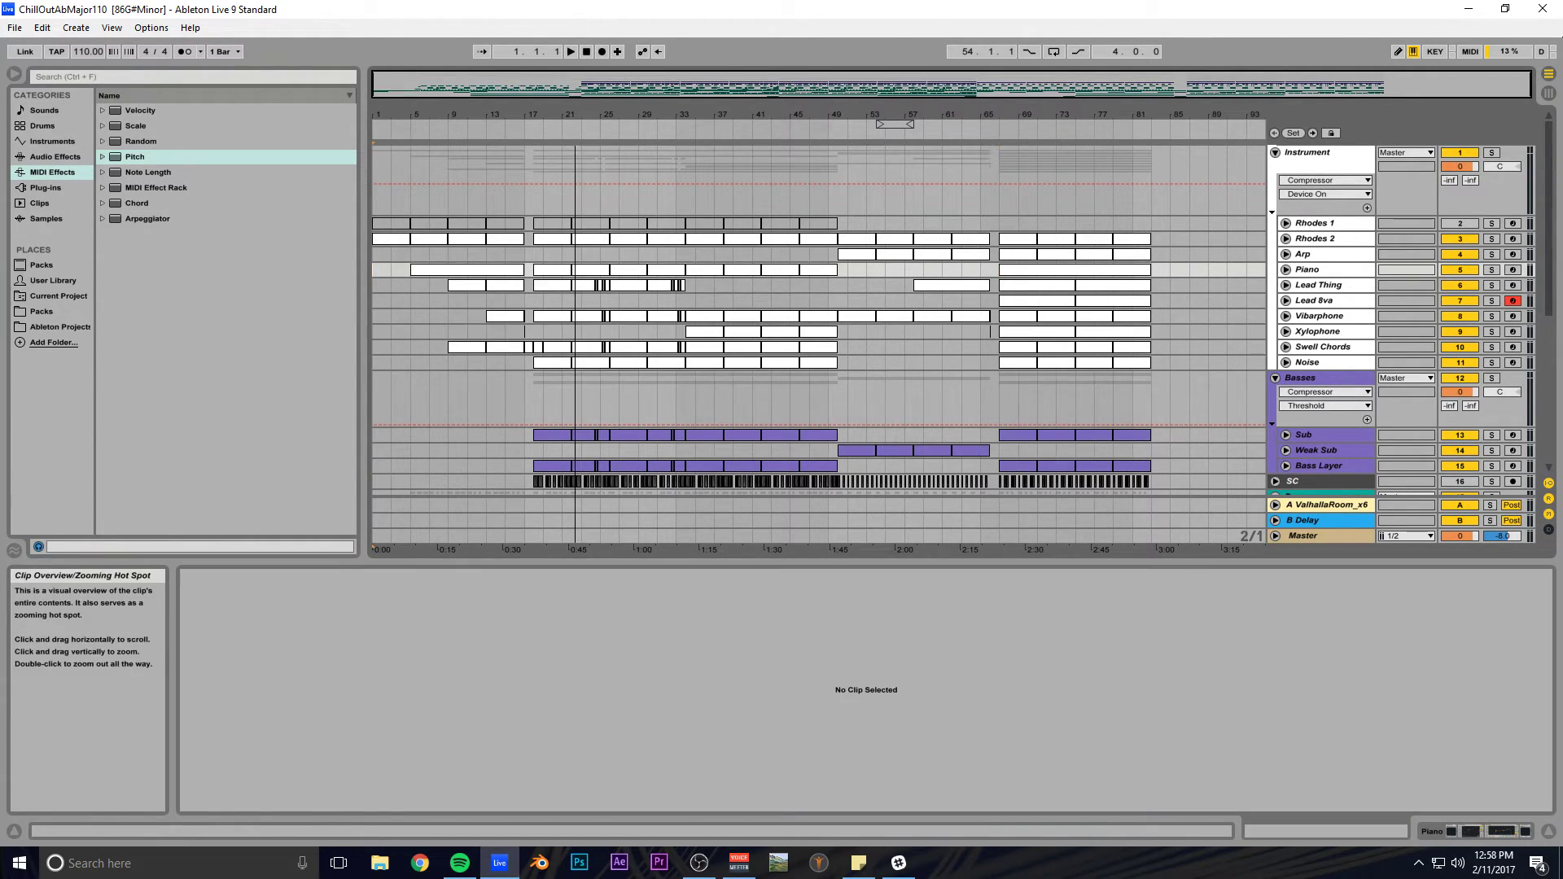
scroll(888, 343, down, 5)
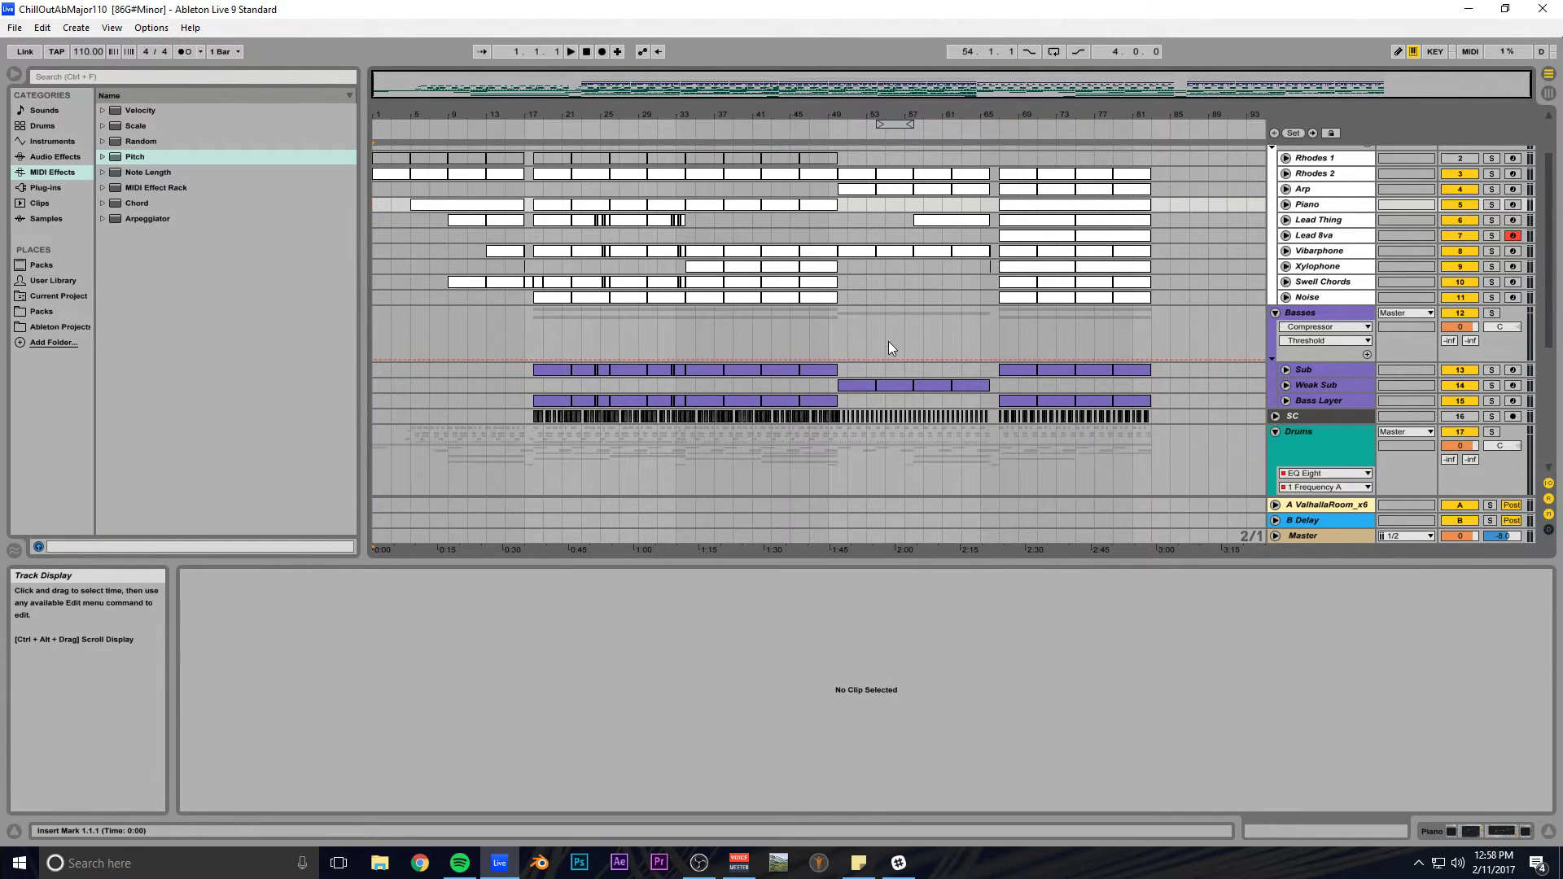
scroll(891, 349, up, 3)
scroll(891, 345, up, 4)
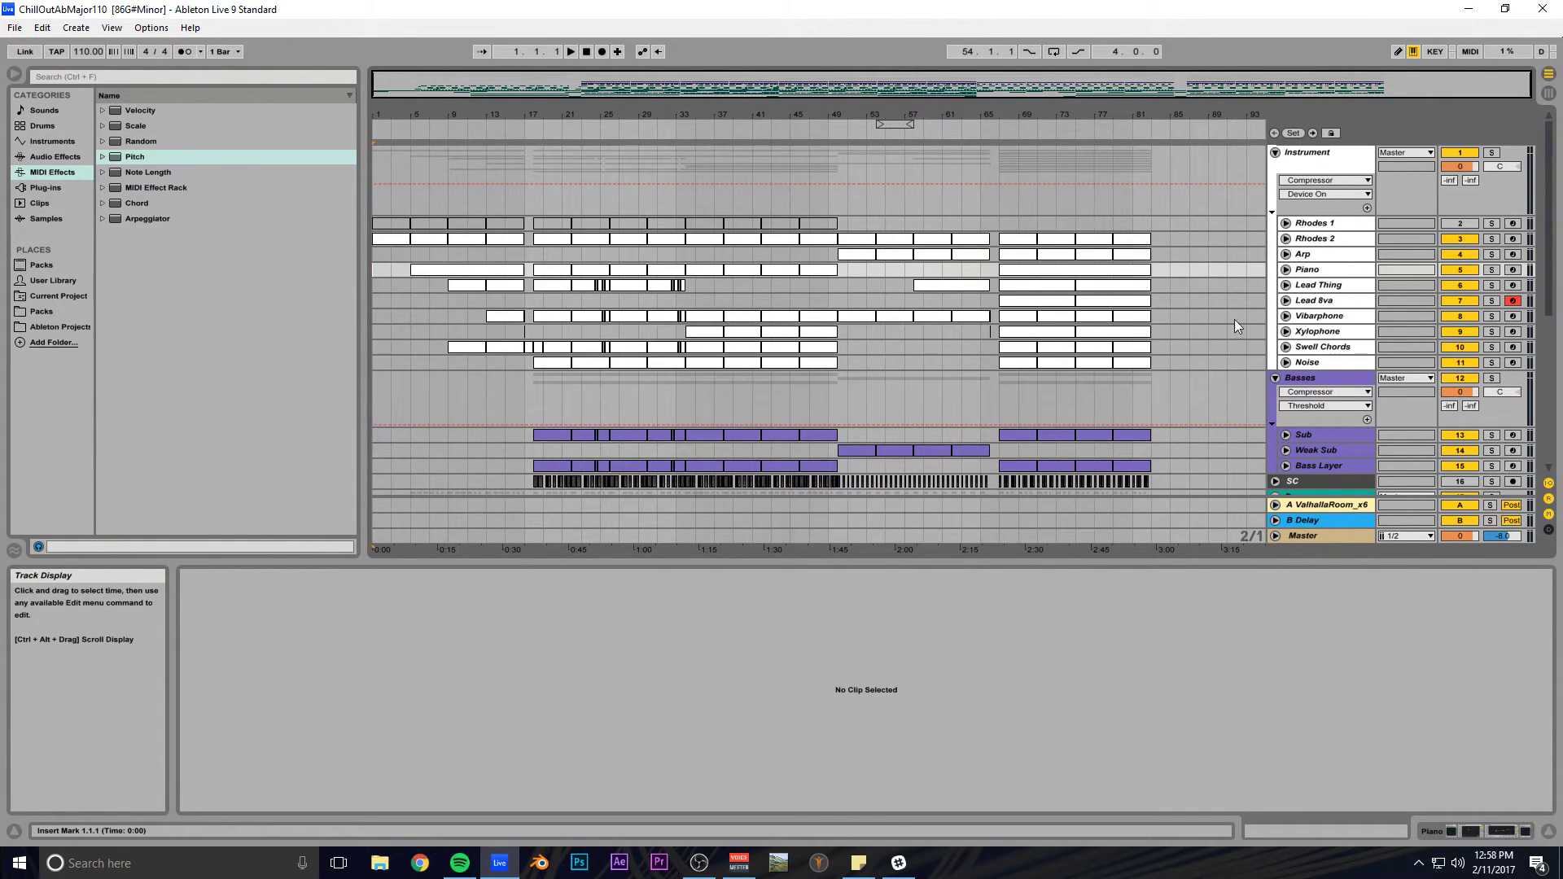
scroll(1195, 351, down, 4)
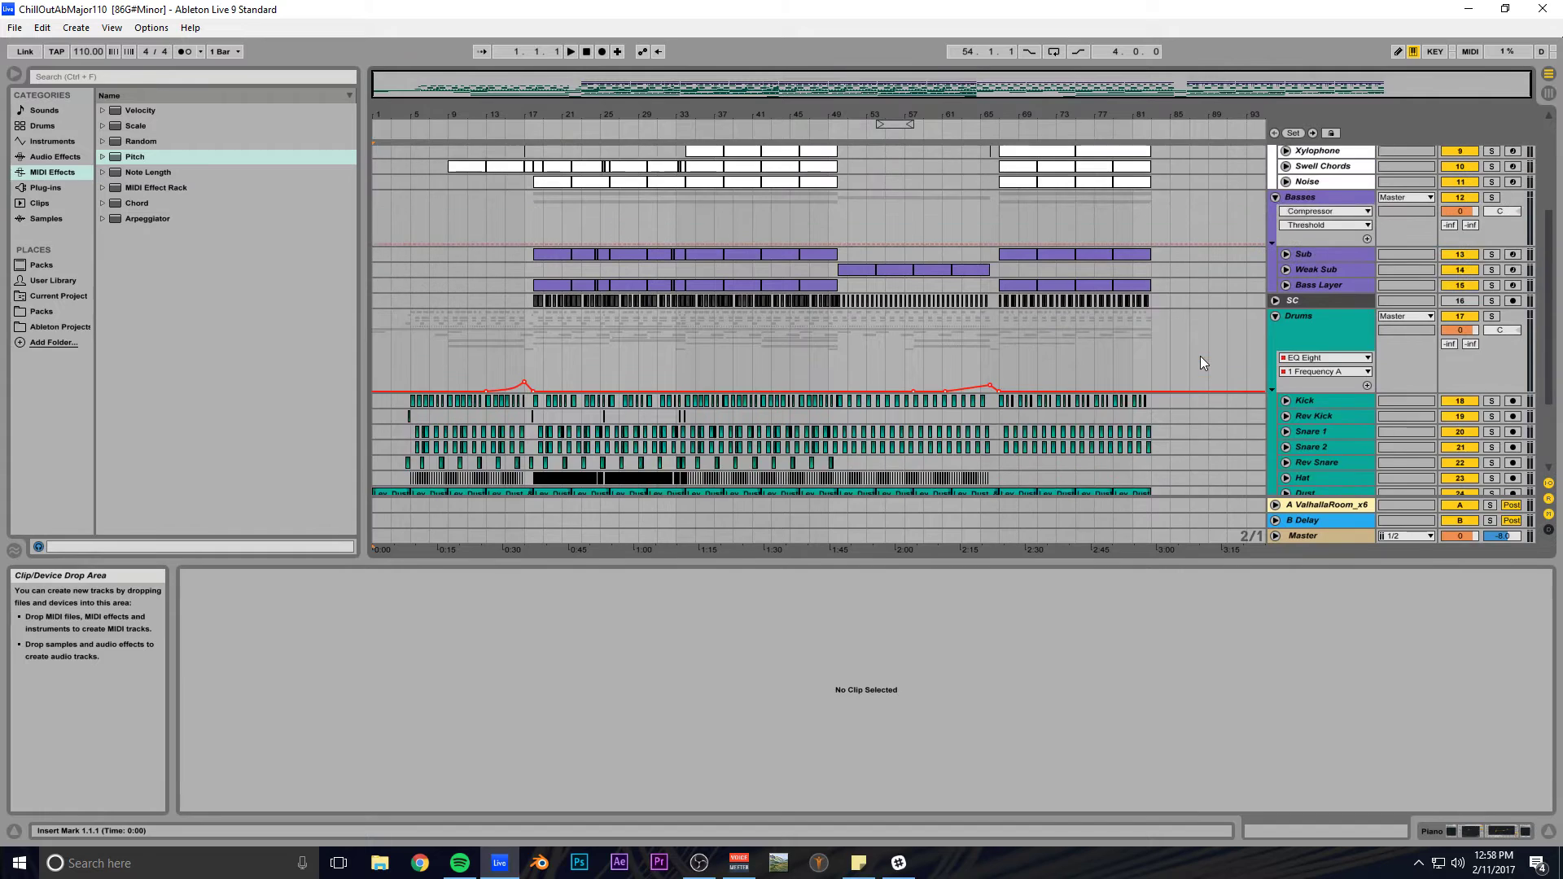
Hide the clip detail area to show all tracks and play the whole arrangement from bar 1.
scroll(1200, 355, up, 4)
drag(1149, 562, 1149, 845)
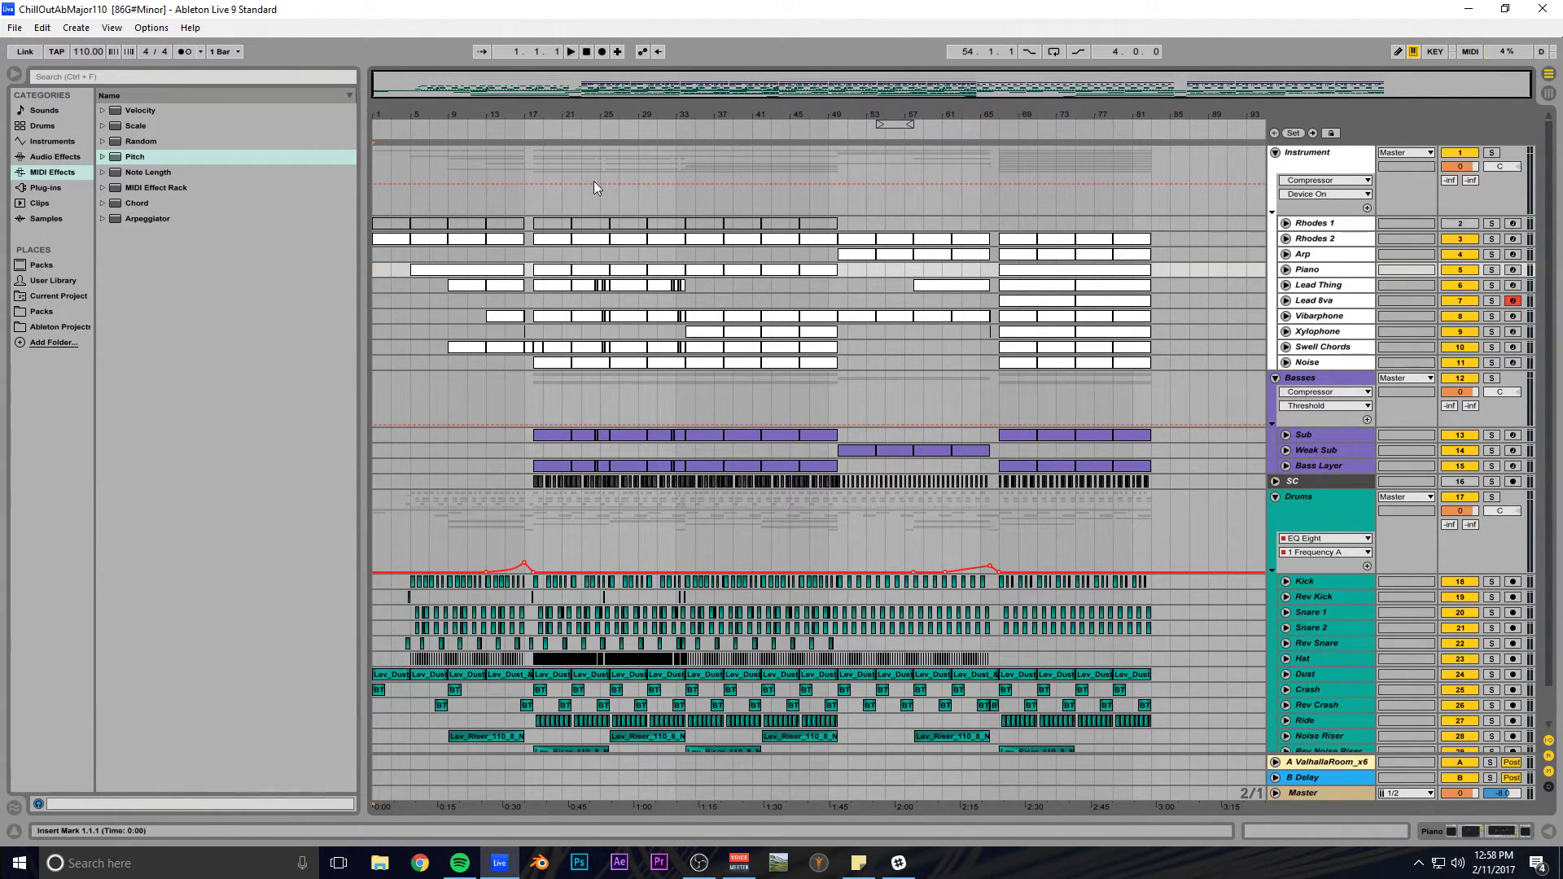
key(space)
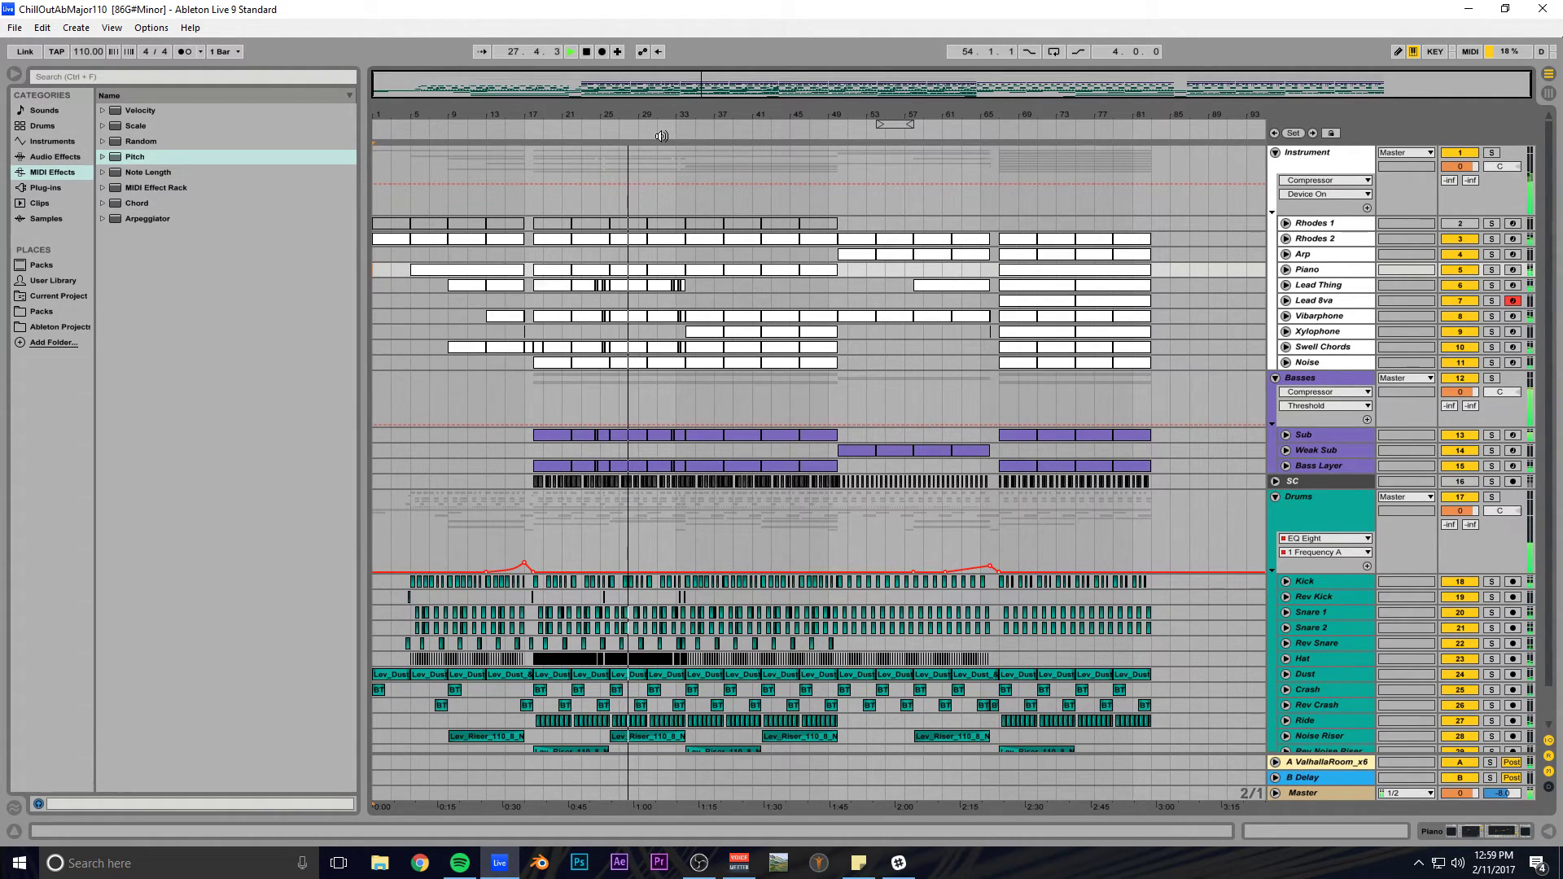
Lower the clip gain of all Hat clips between bars 17 and 34 to -2.00 dB.
drag(661, 136, 715, 204)
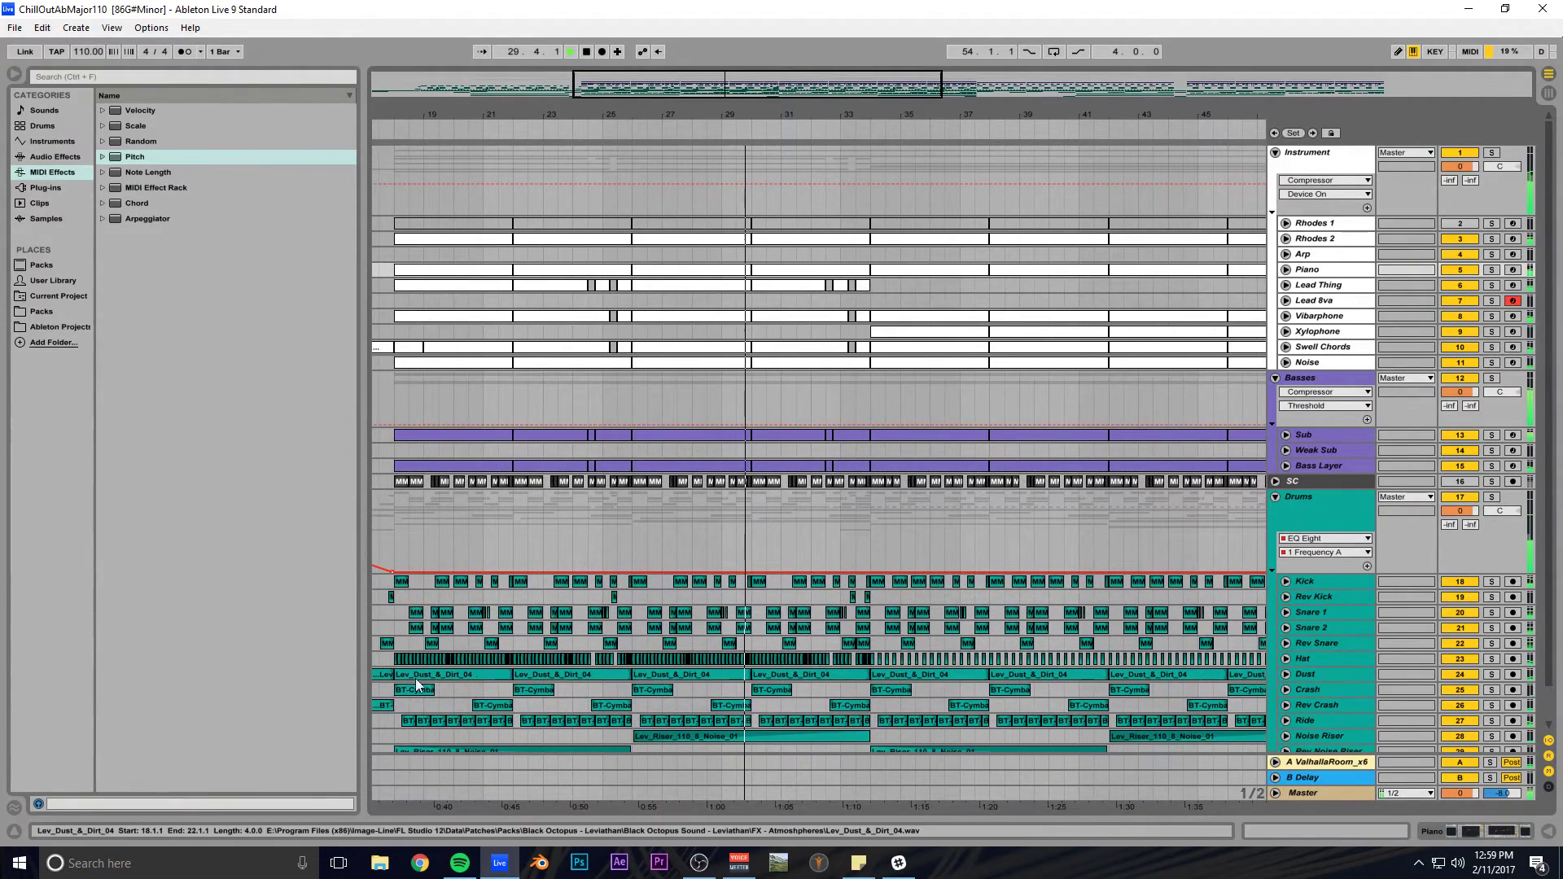
drag(383, 663, 871, 663)
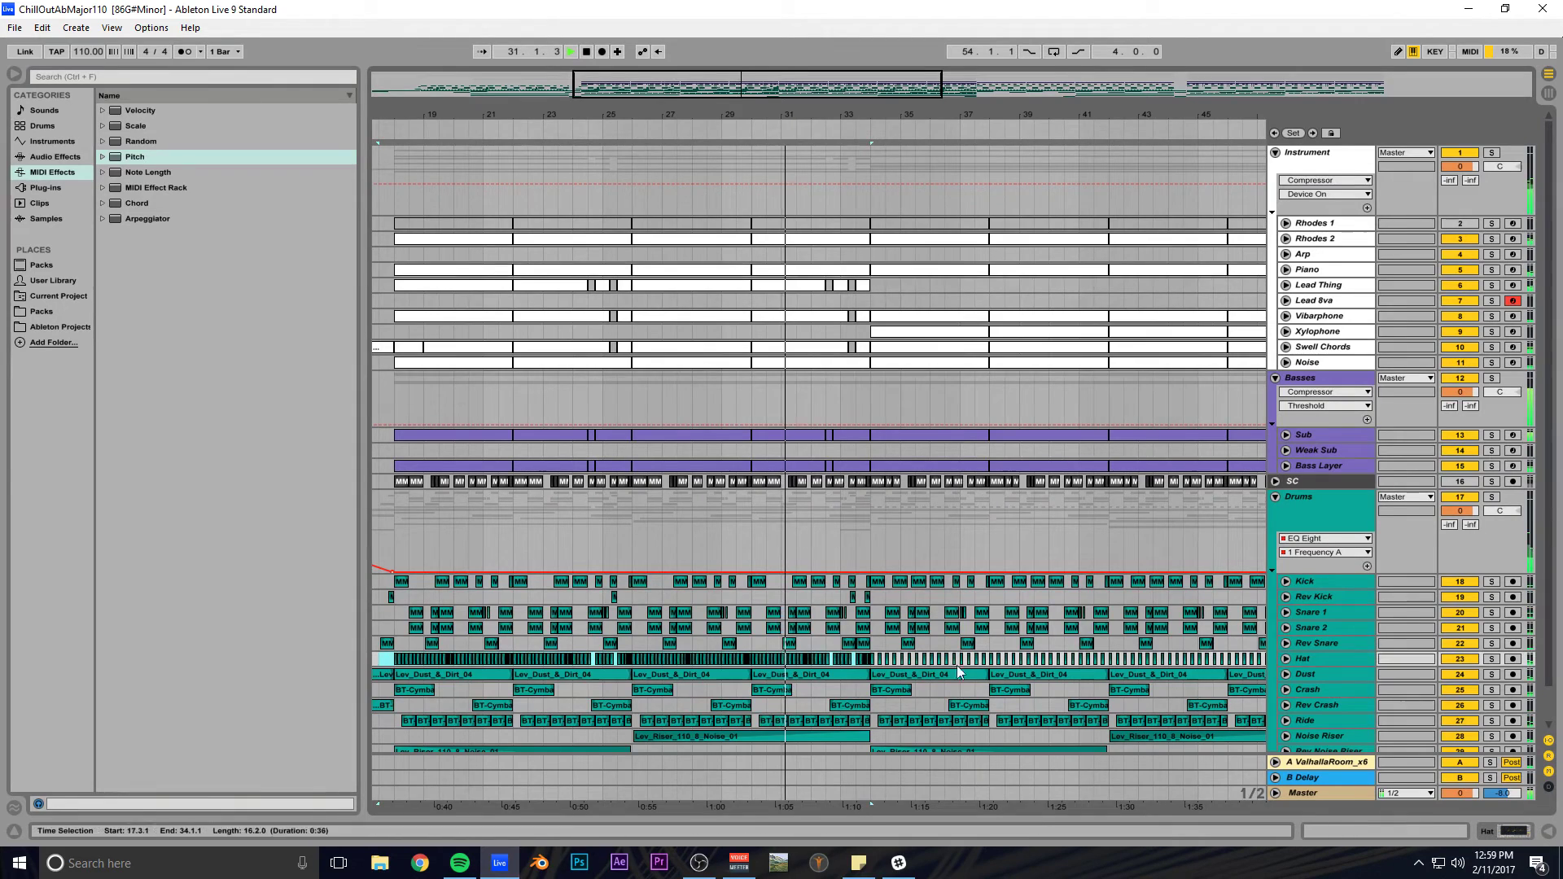
click(1409, 832)
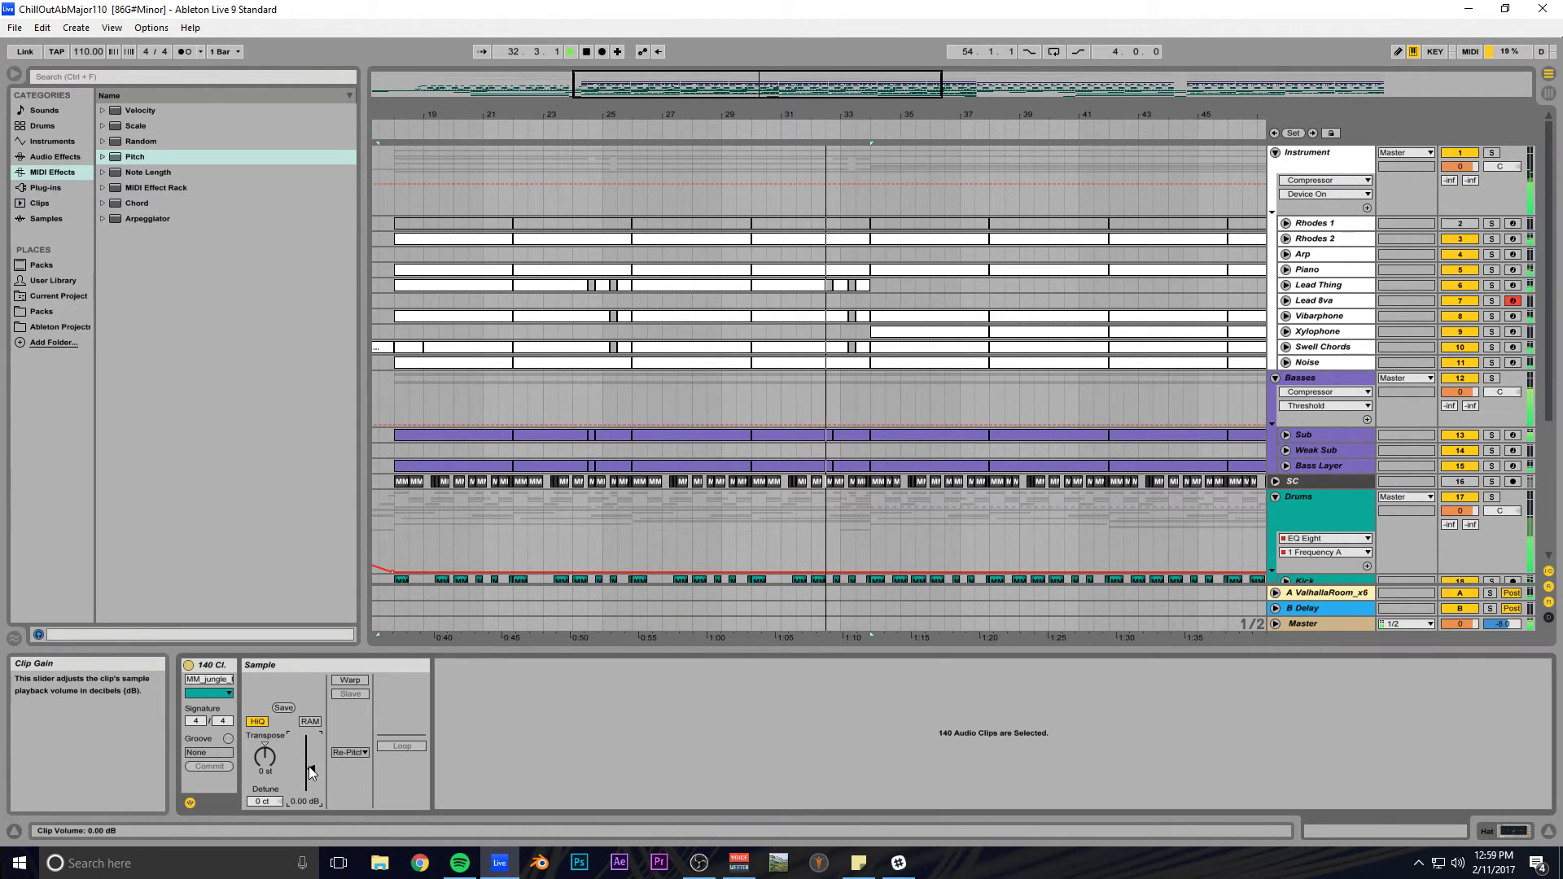
scroll(309, 765, down, 2)
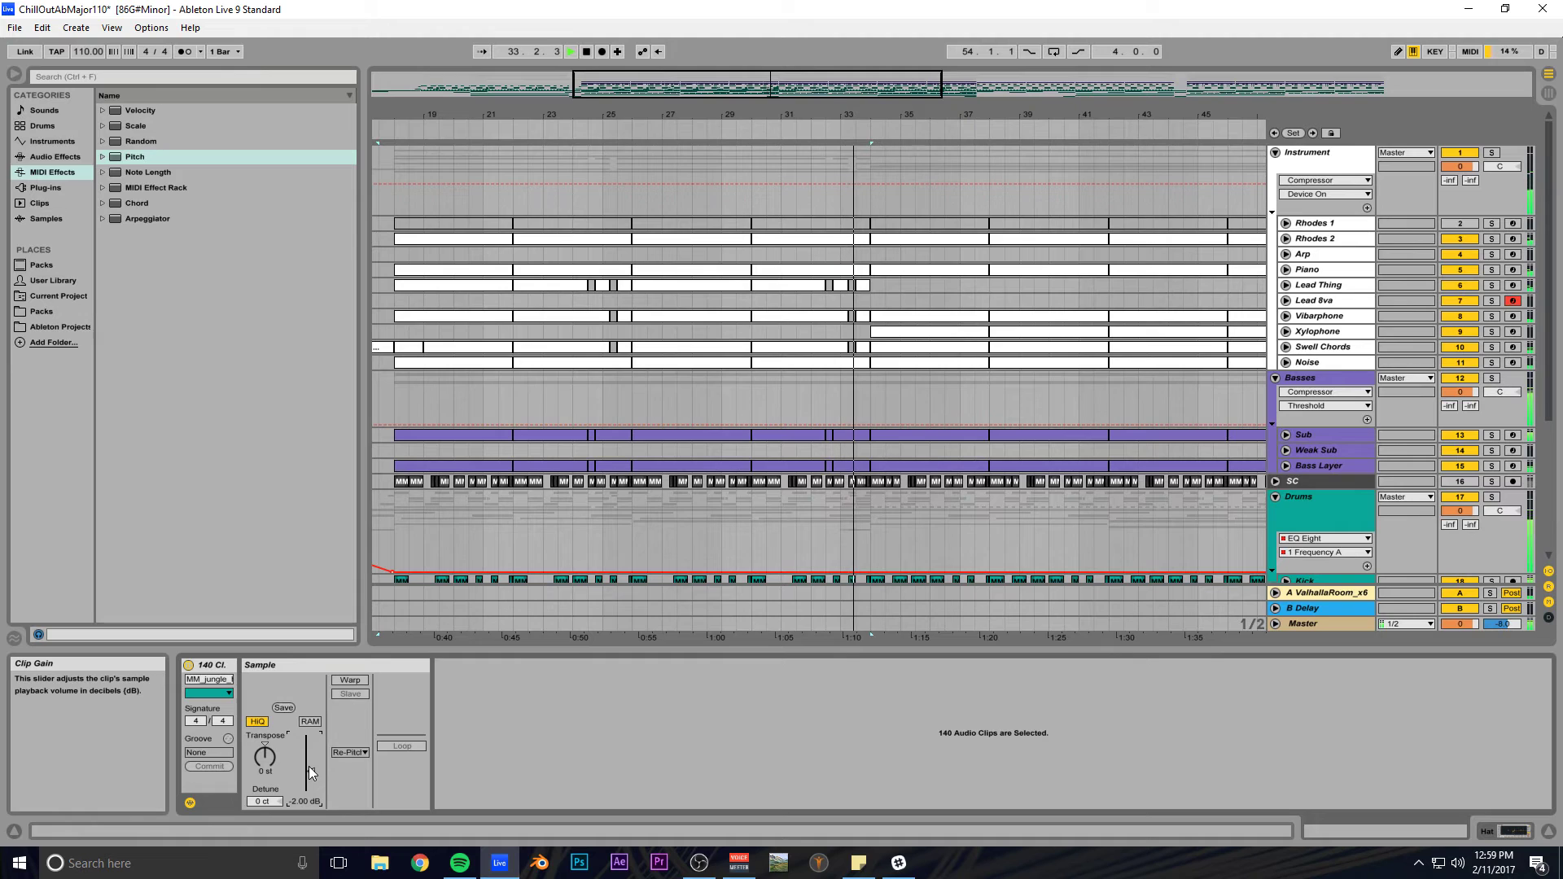
Listen through the rest of the arrangement to its end, stop playback and save the set.
scroll(595, 516, down, 4)
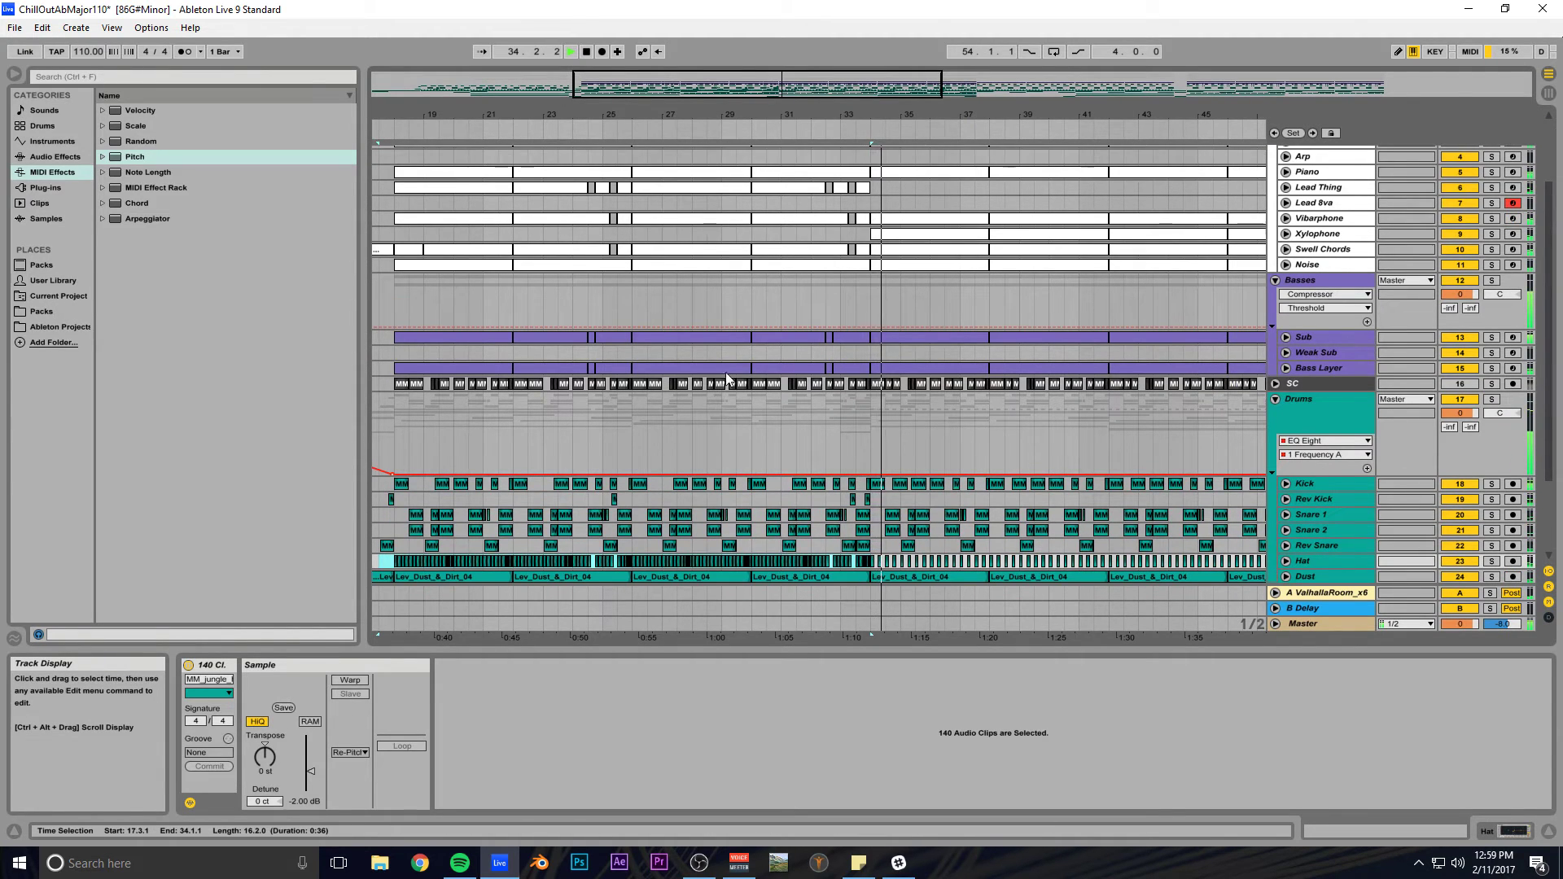
drag(863, 116, 868, 36)
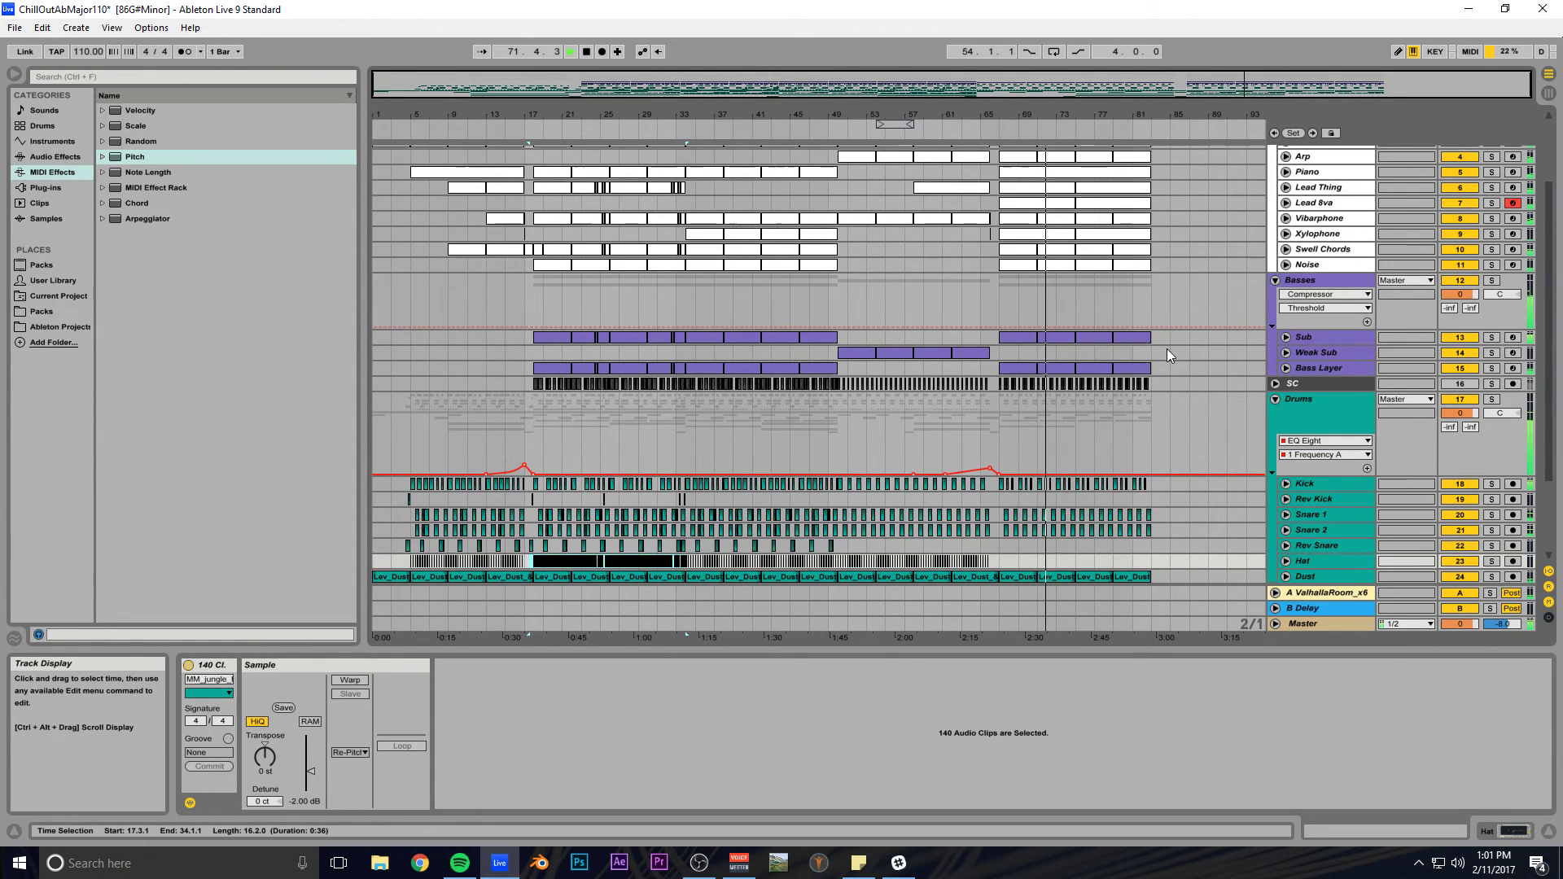
scroll(1199, 267, up, 3)
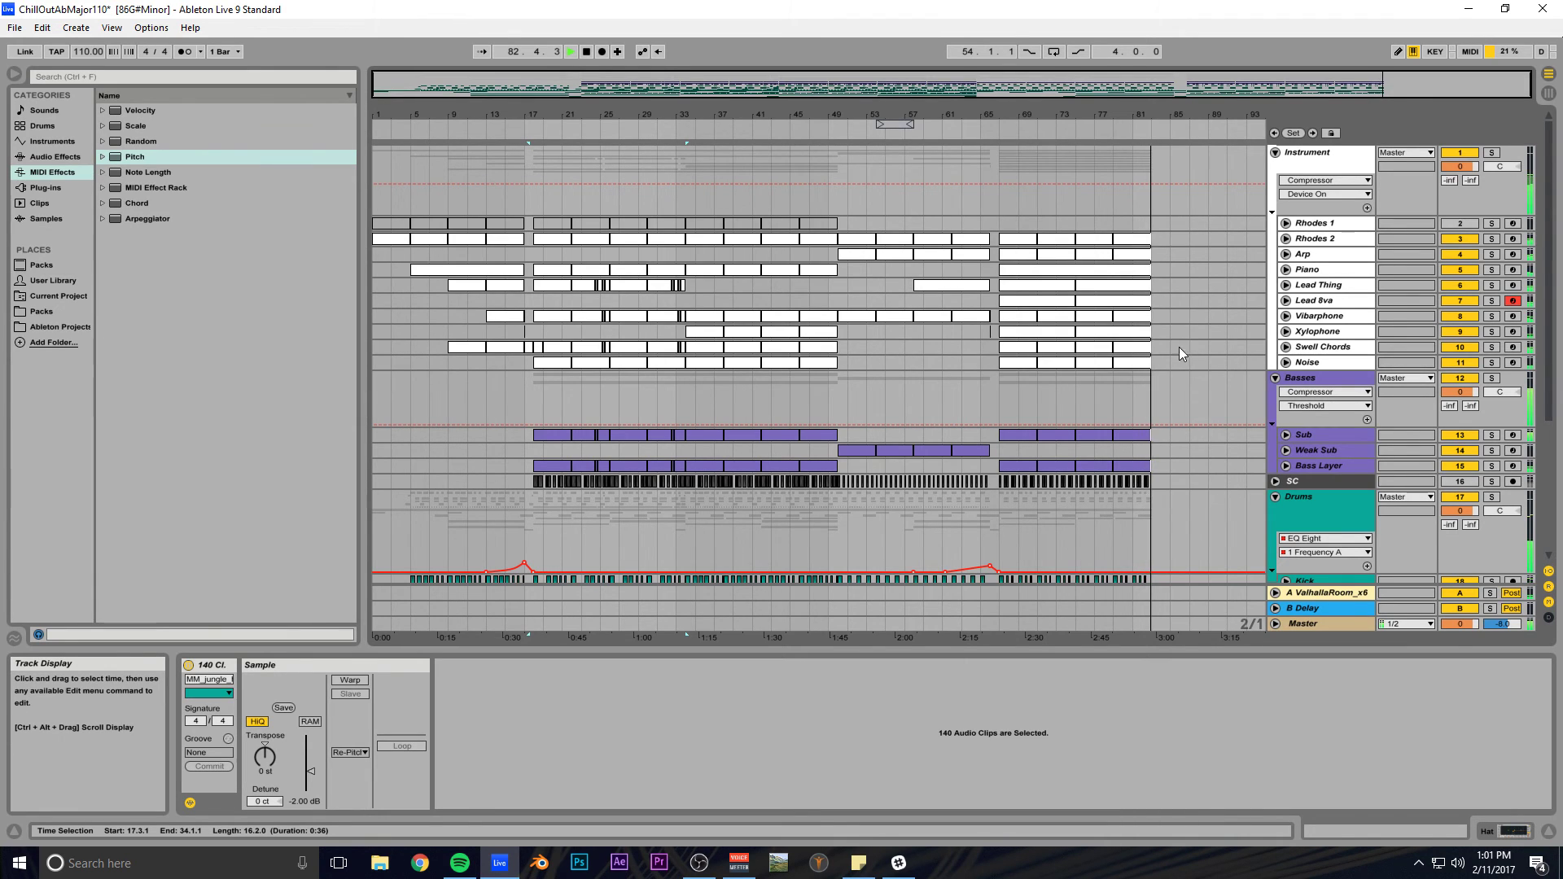
scroll(1165, 367, down, 3)
scroll(1164, 373, down, 2)
key(space)
key(ctrl+s)
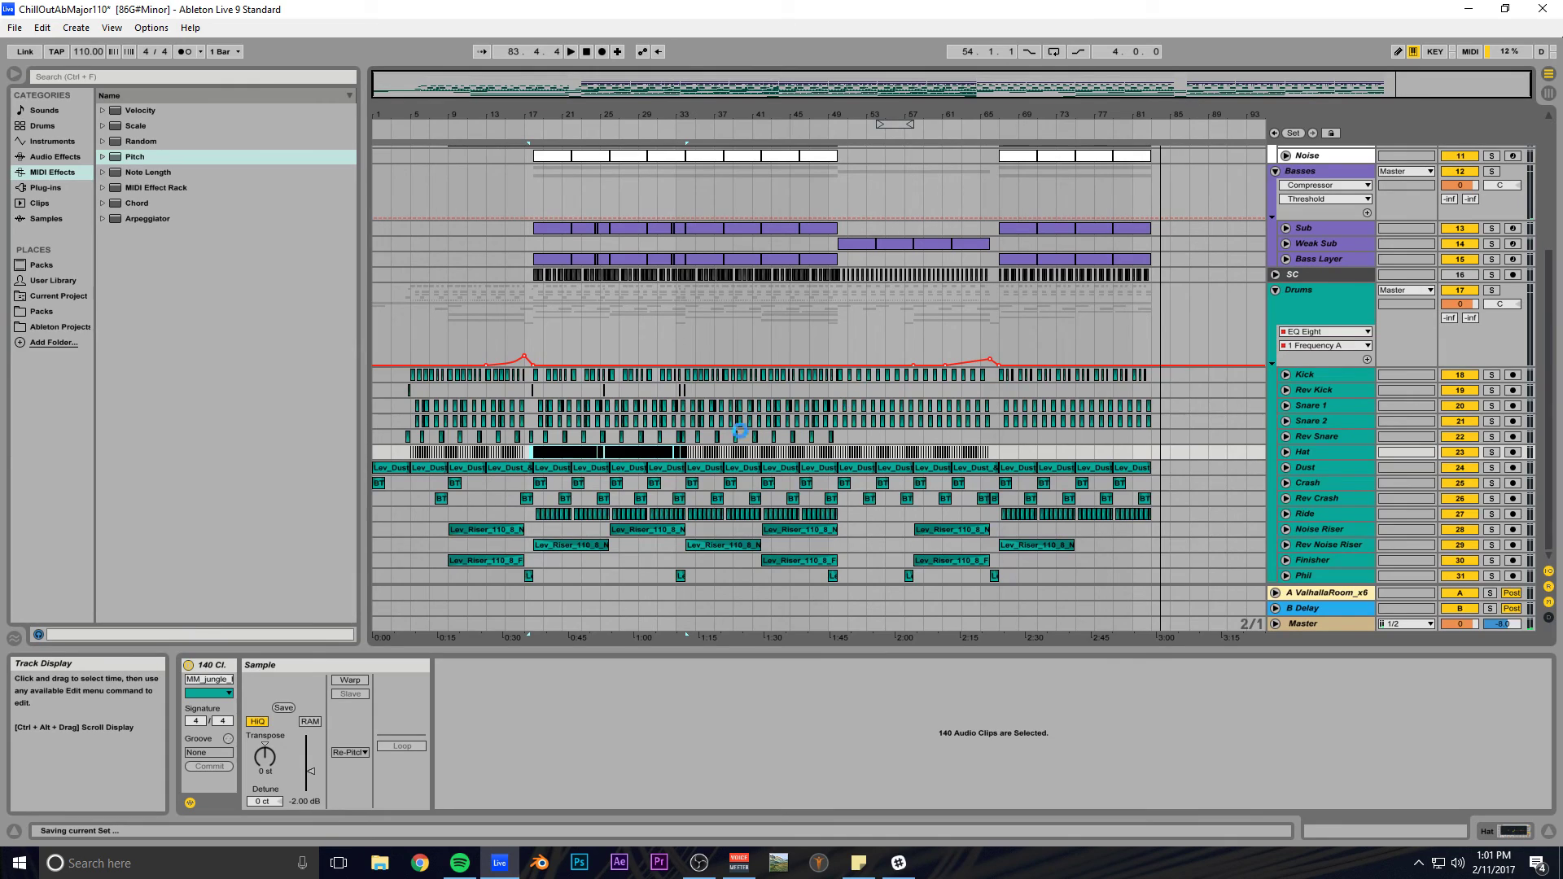
Copy the last Noise Riser clip to bar 75 on the same track and save the set.
click(530, 454)
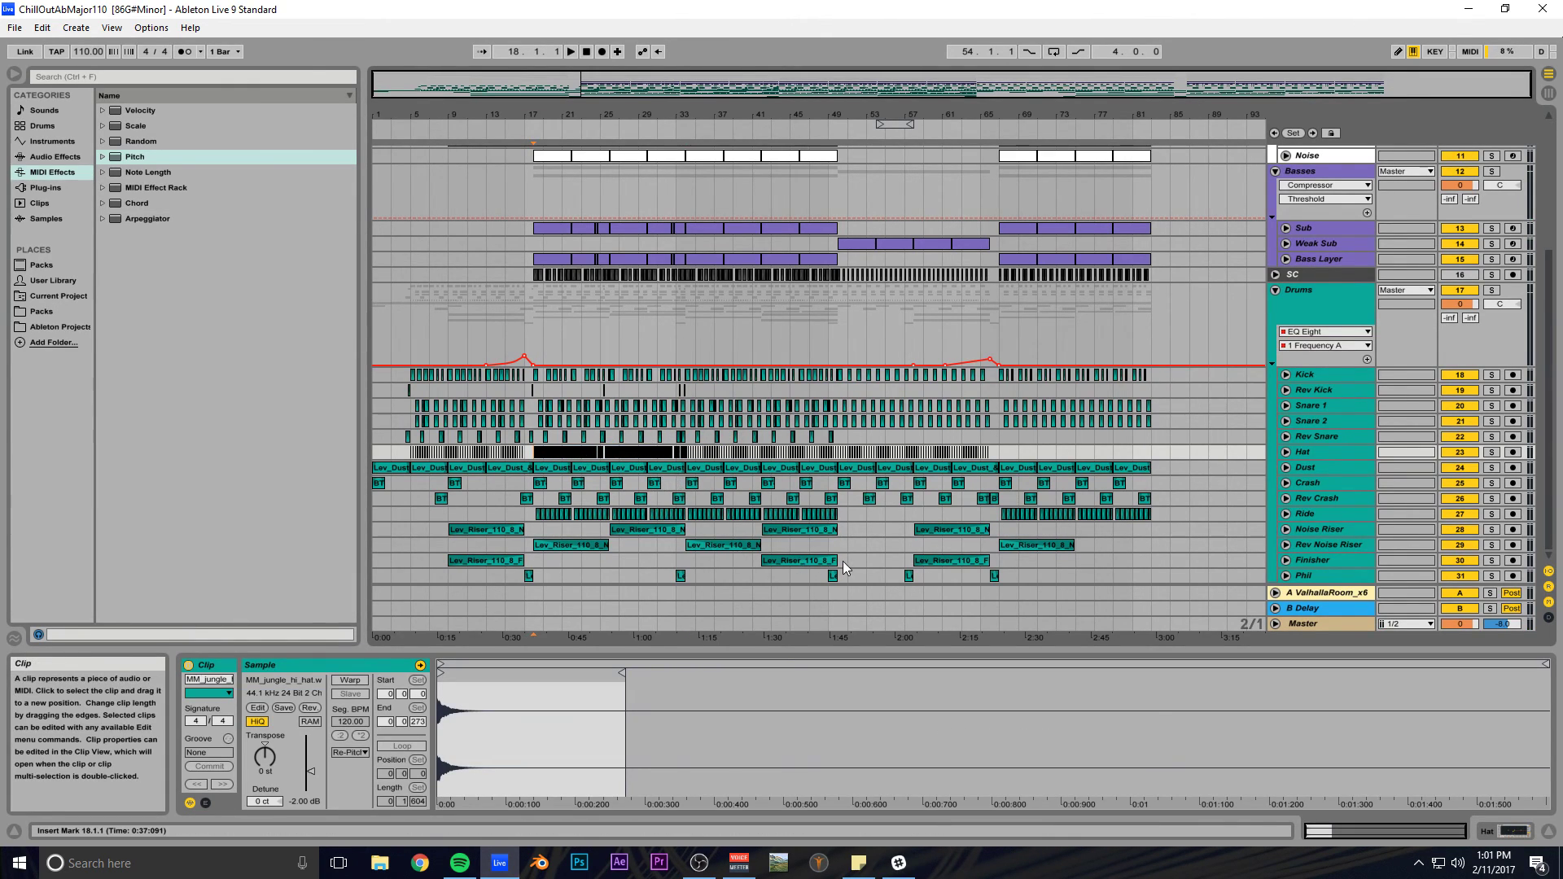
drag(957, 525, 1115, 537)
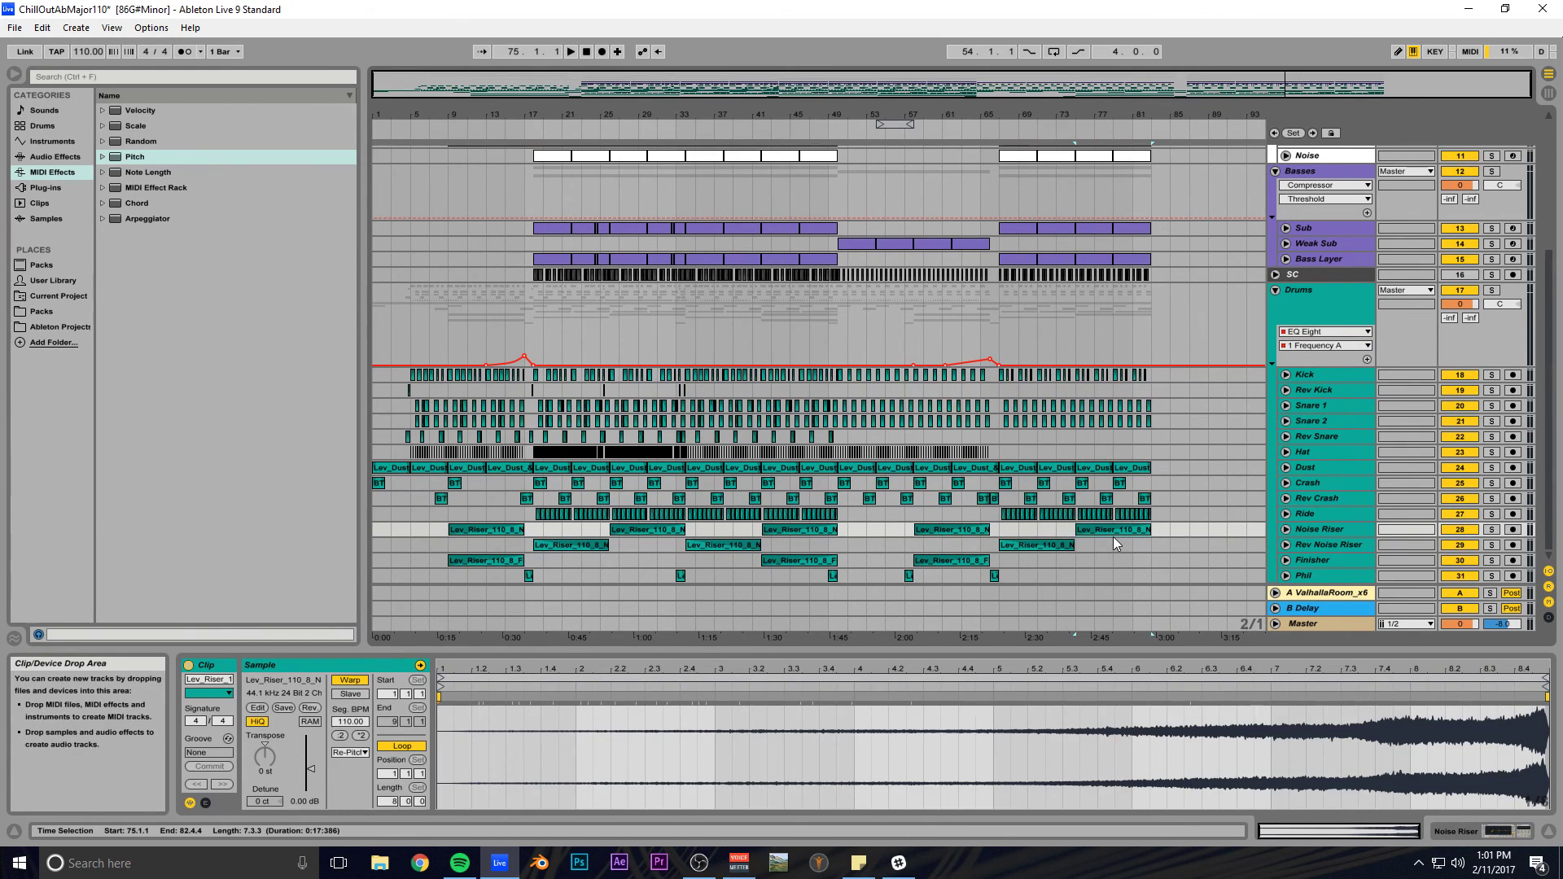
key(ctrl+s)
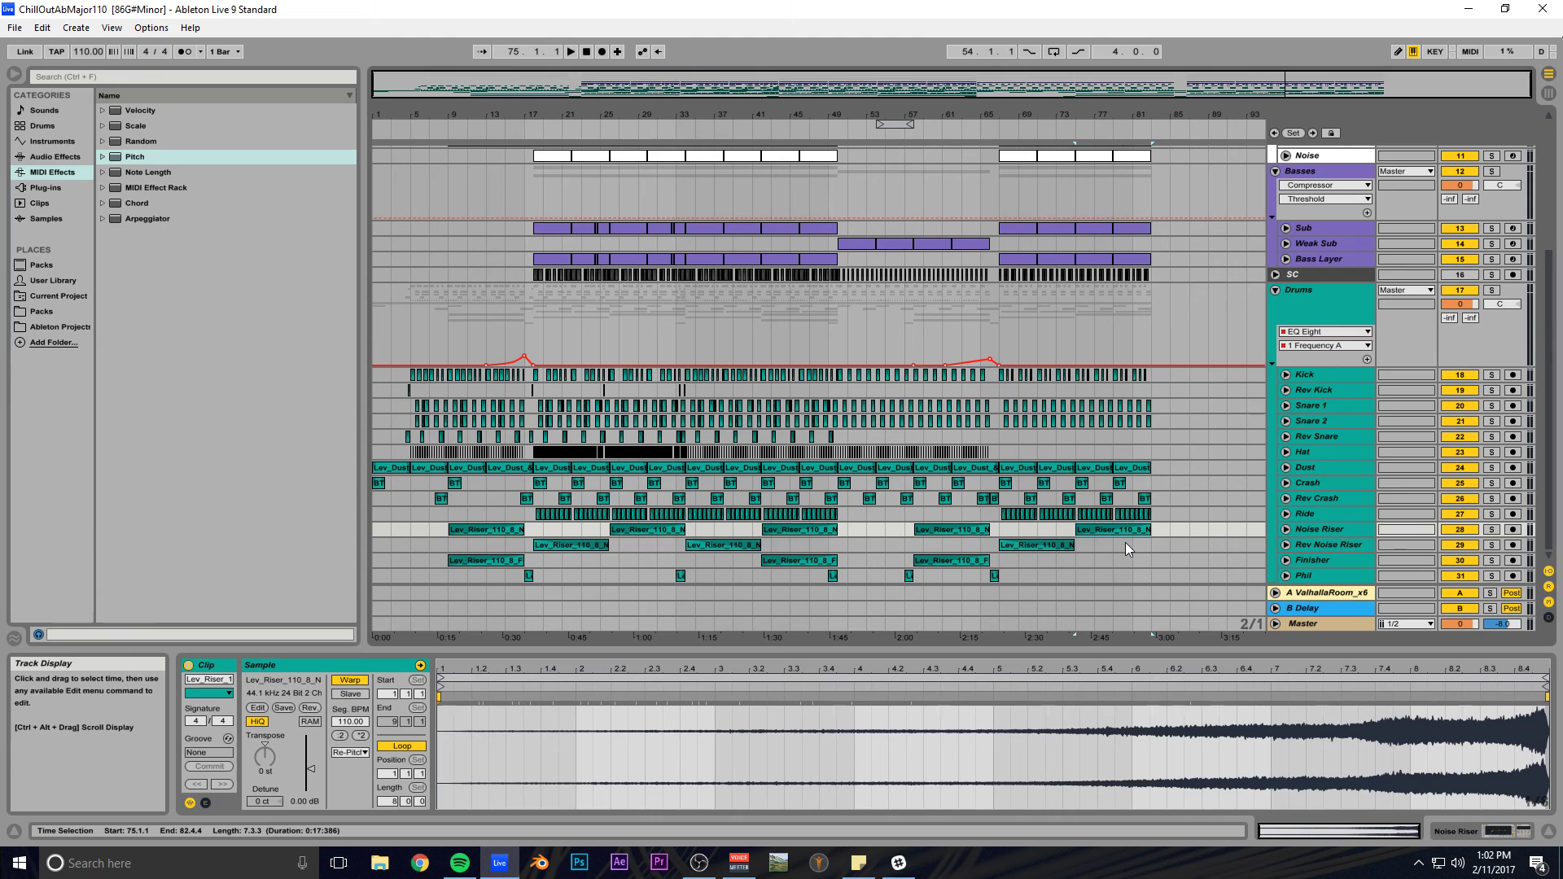
Fold the Drums, Instrument and Basses groups into a compact arrangement overview and save the set.
scroll(450, 254, up, 5)
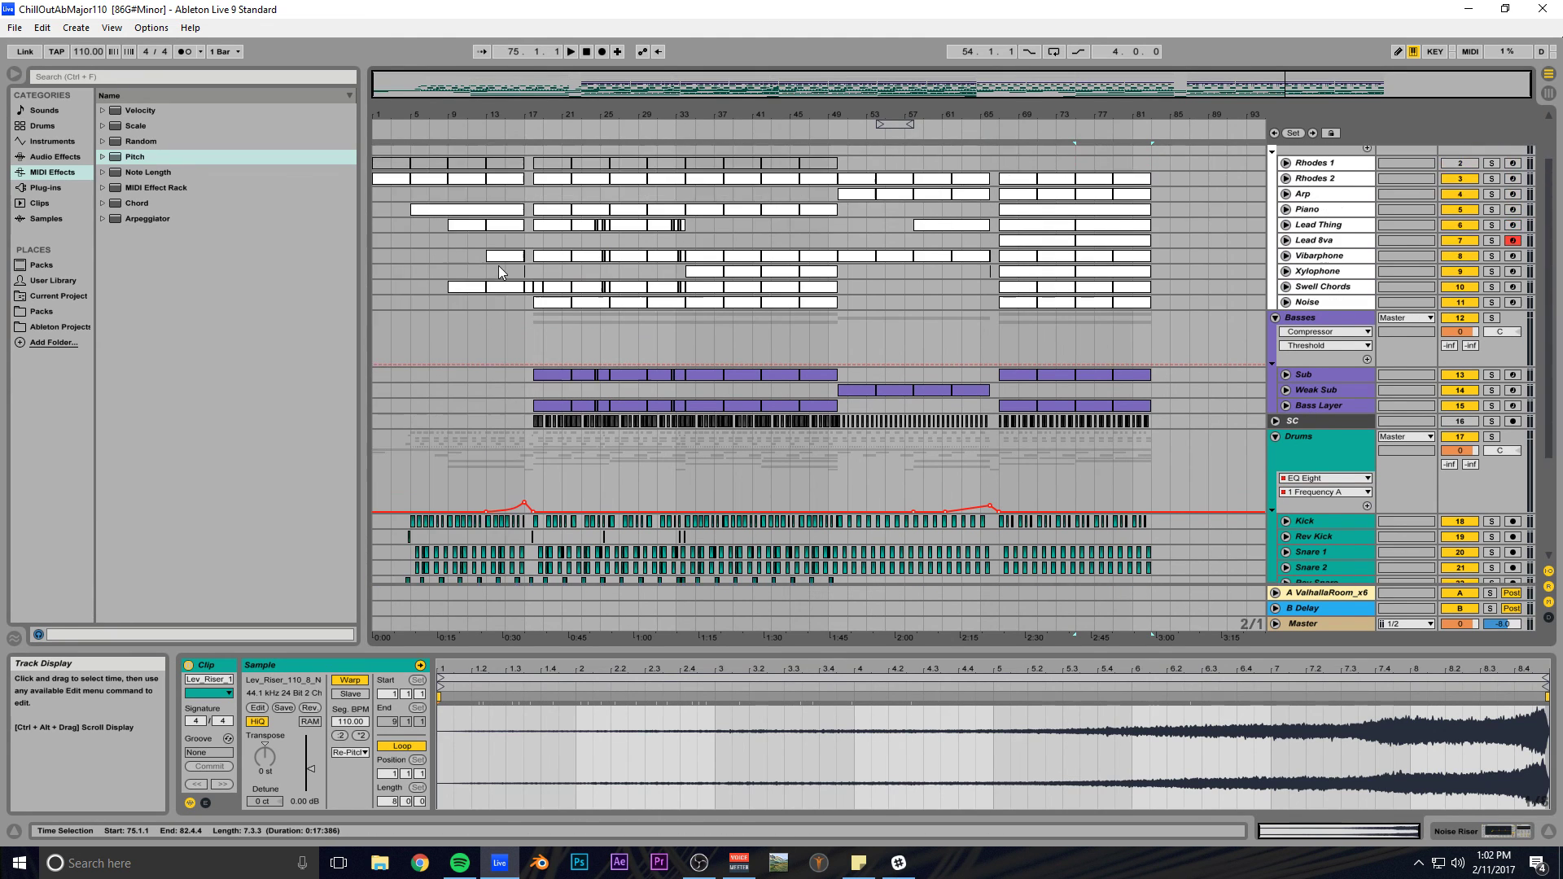
scroll(500, 273, down, 5)
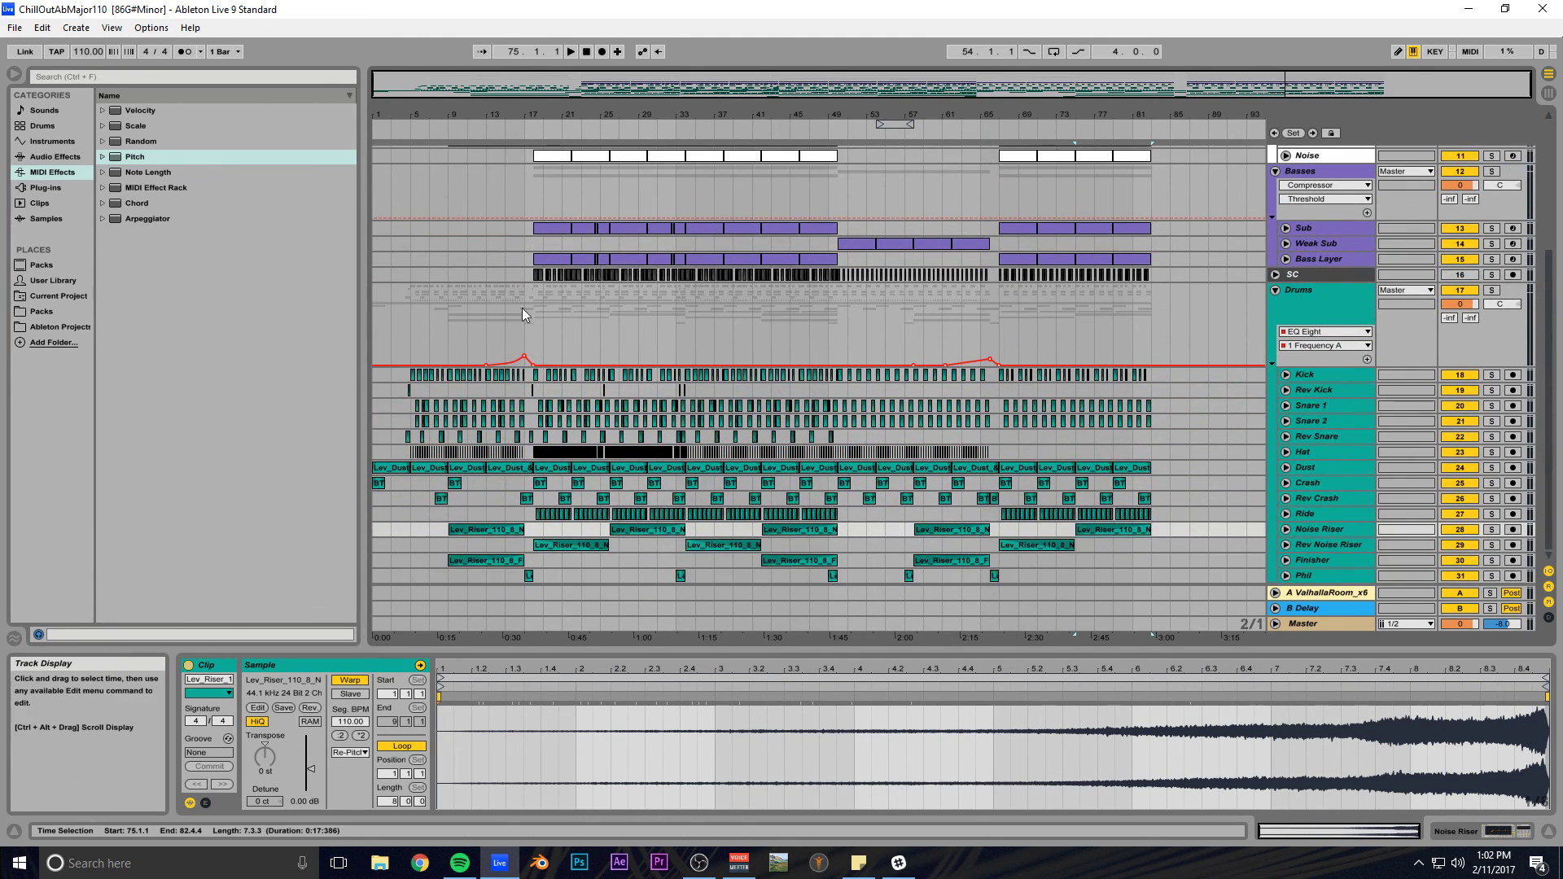
click(1276, 290)
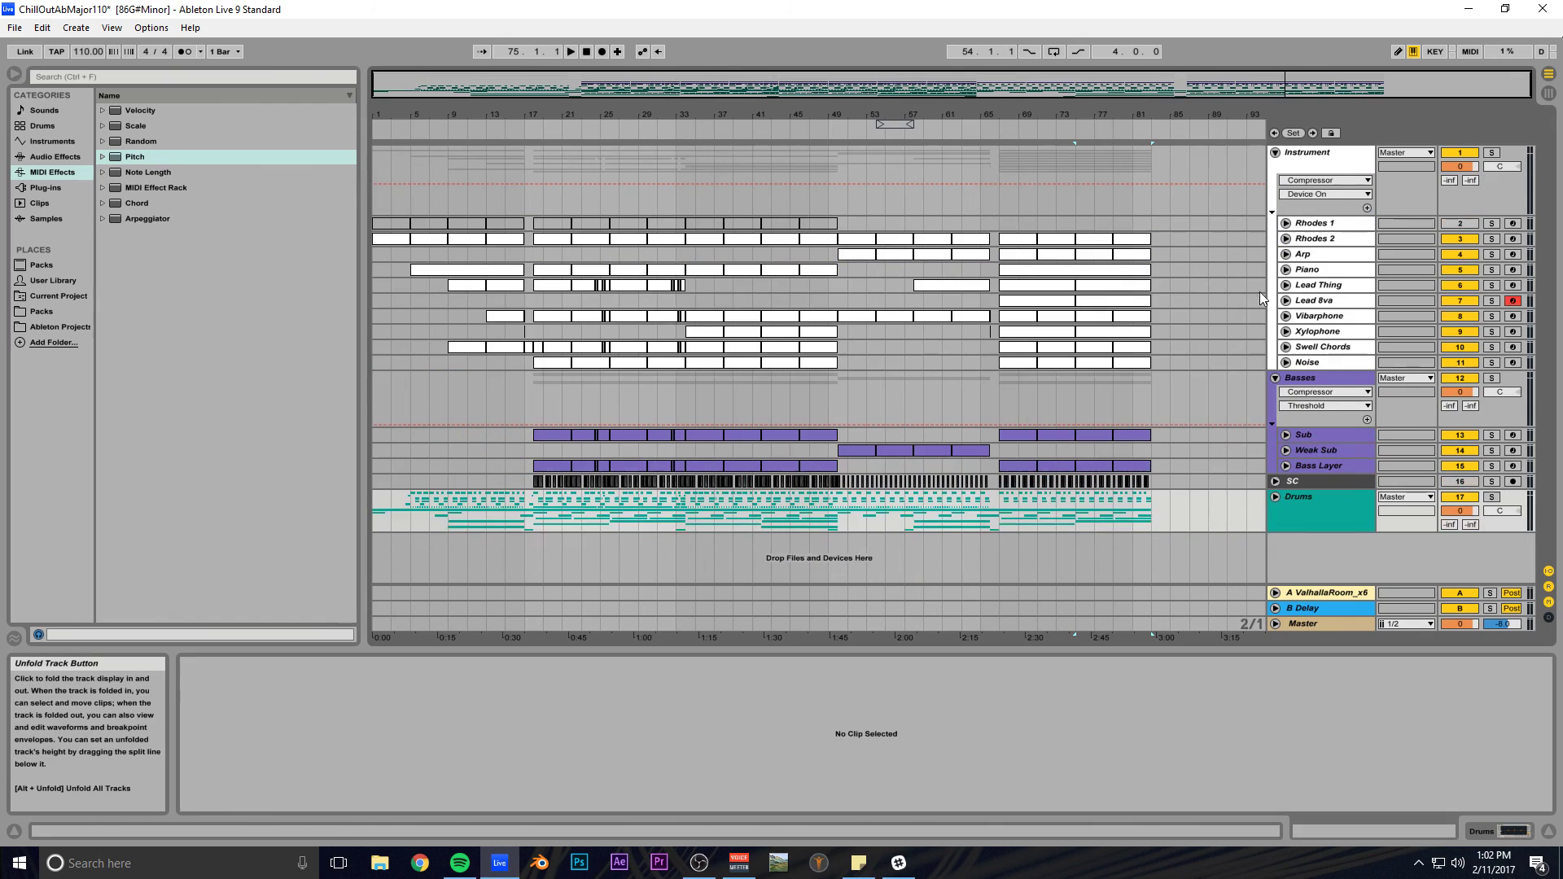
click(1276, 153)
key(ctrl+s)
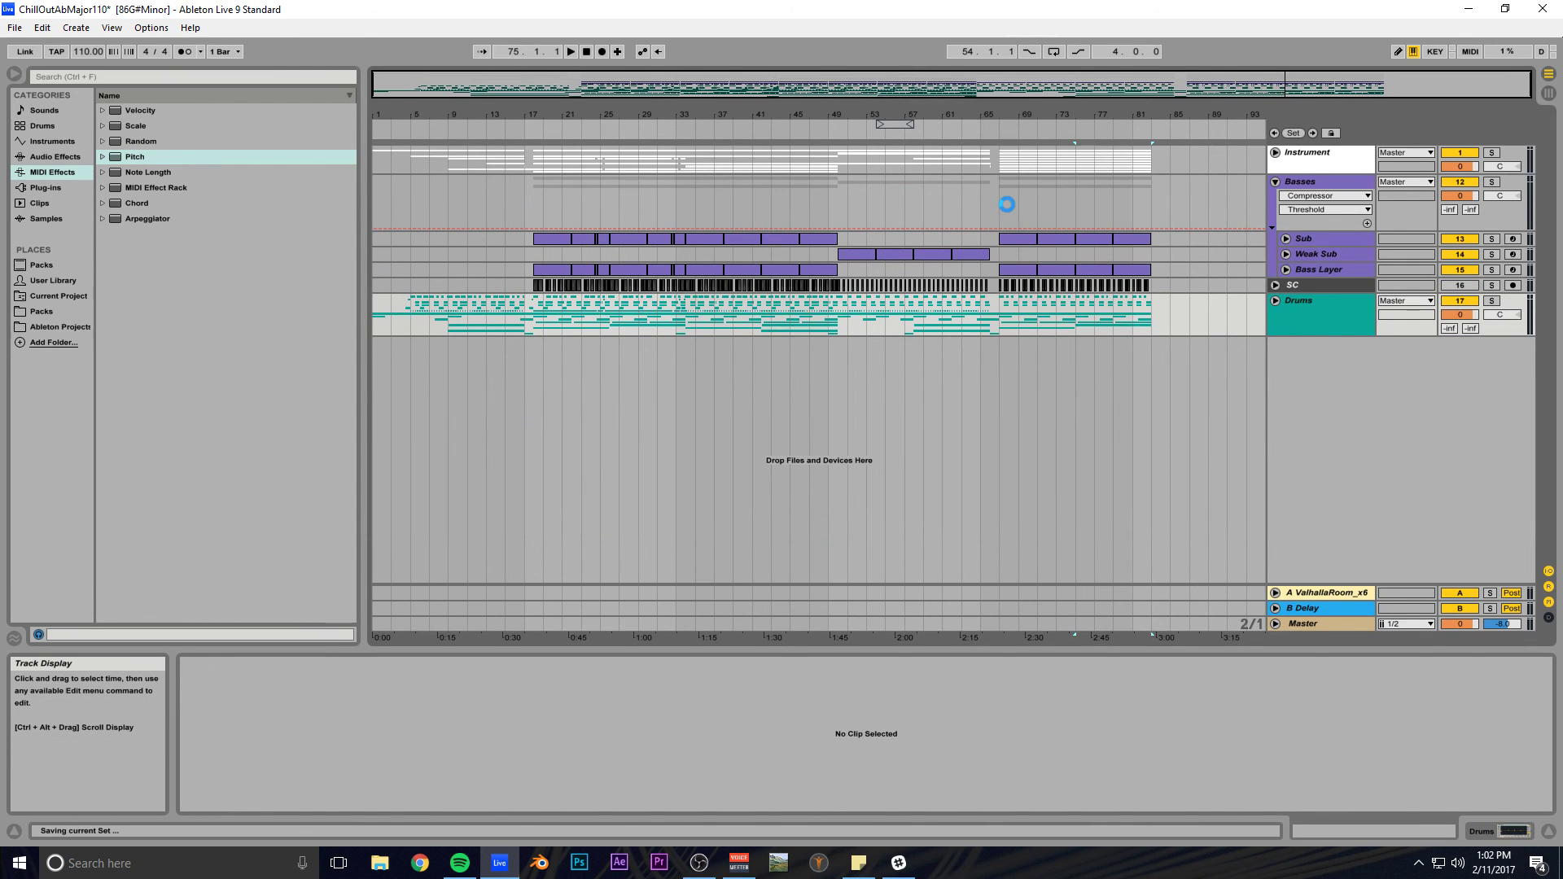
click(1275, 182)
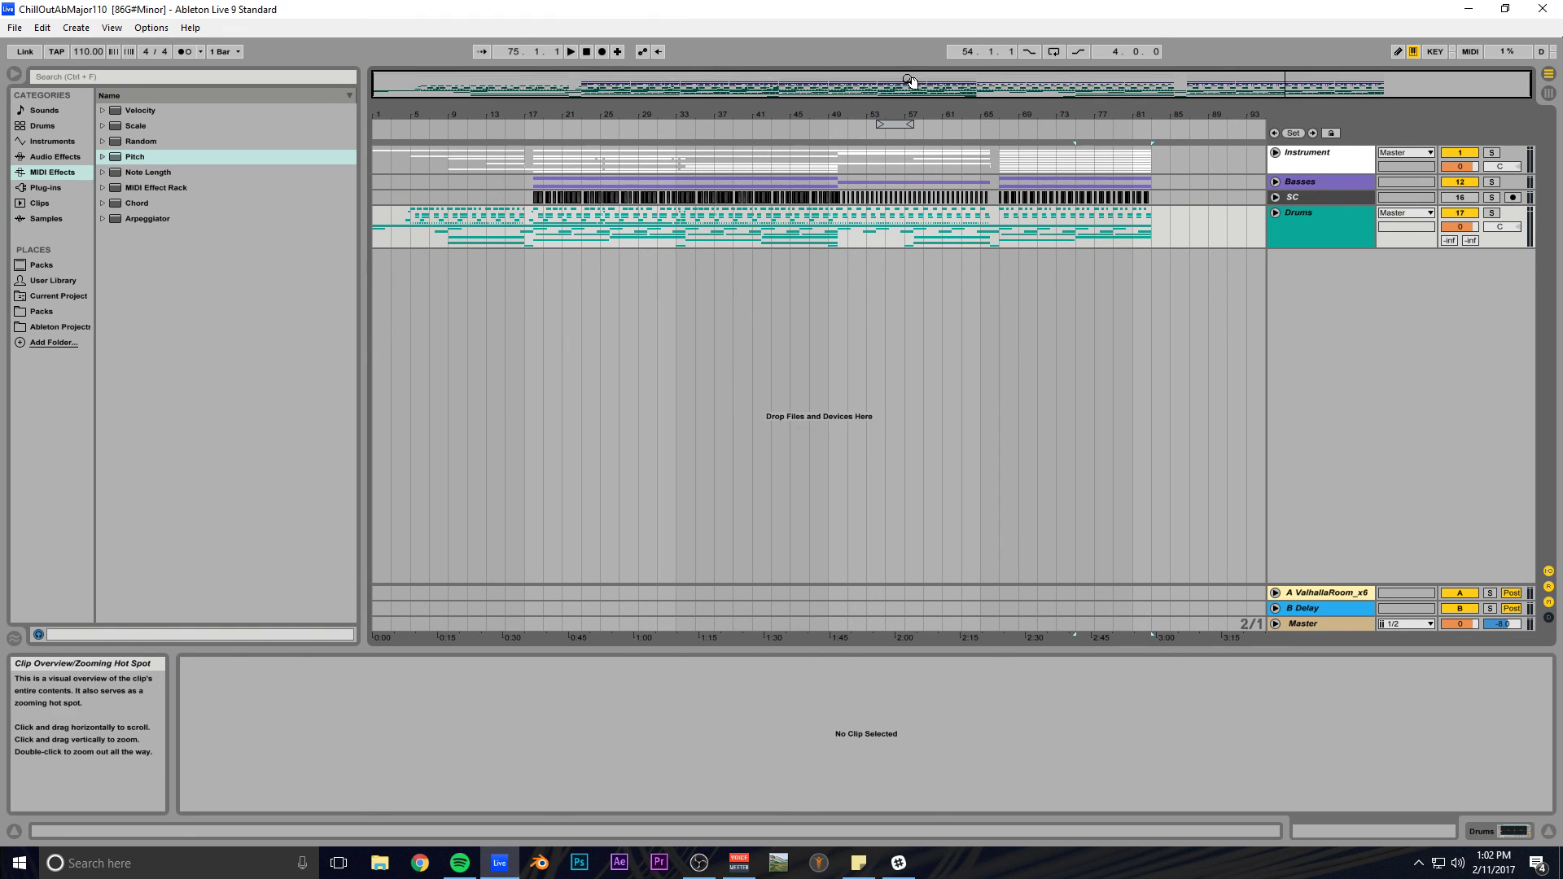
drag(909, 82, 786, 82)
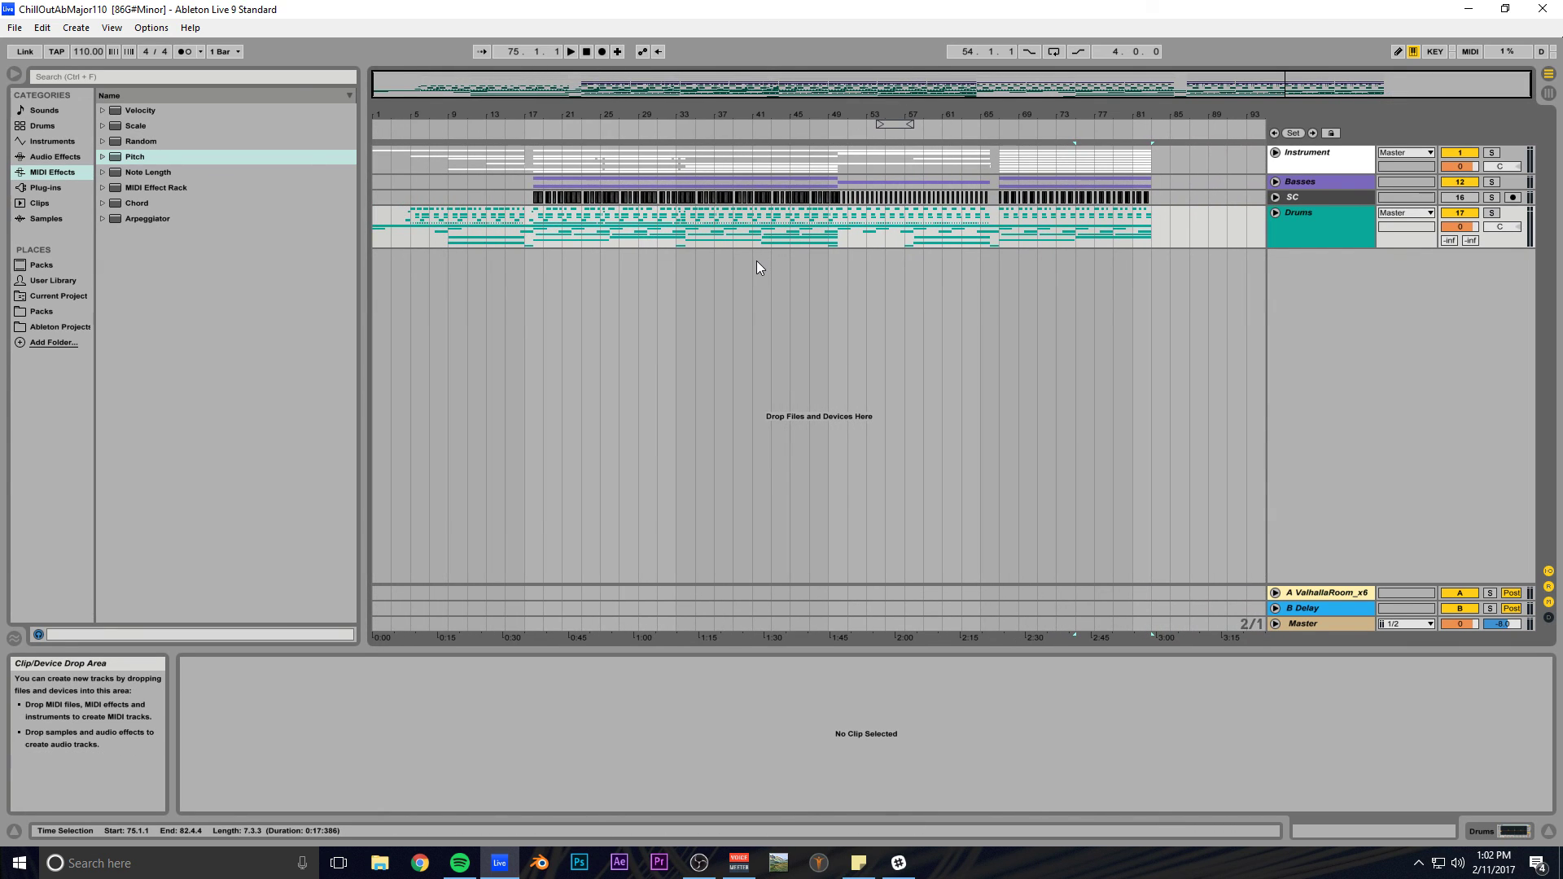